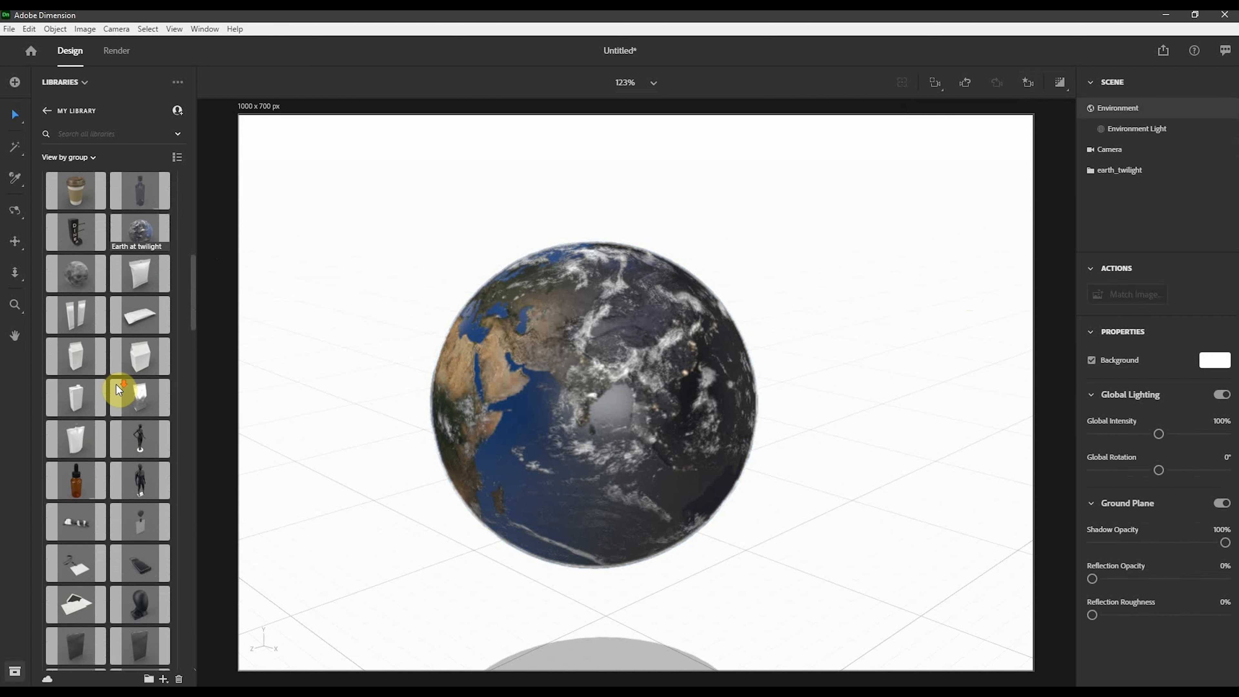
# - Add the Martian surface meteorite model from the library to the scene
pyautogui.scroll(-10, 117, 387)
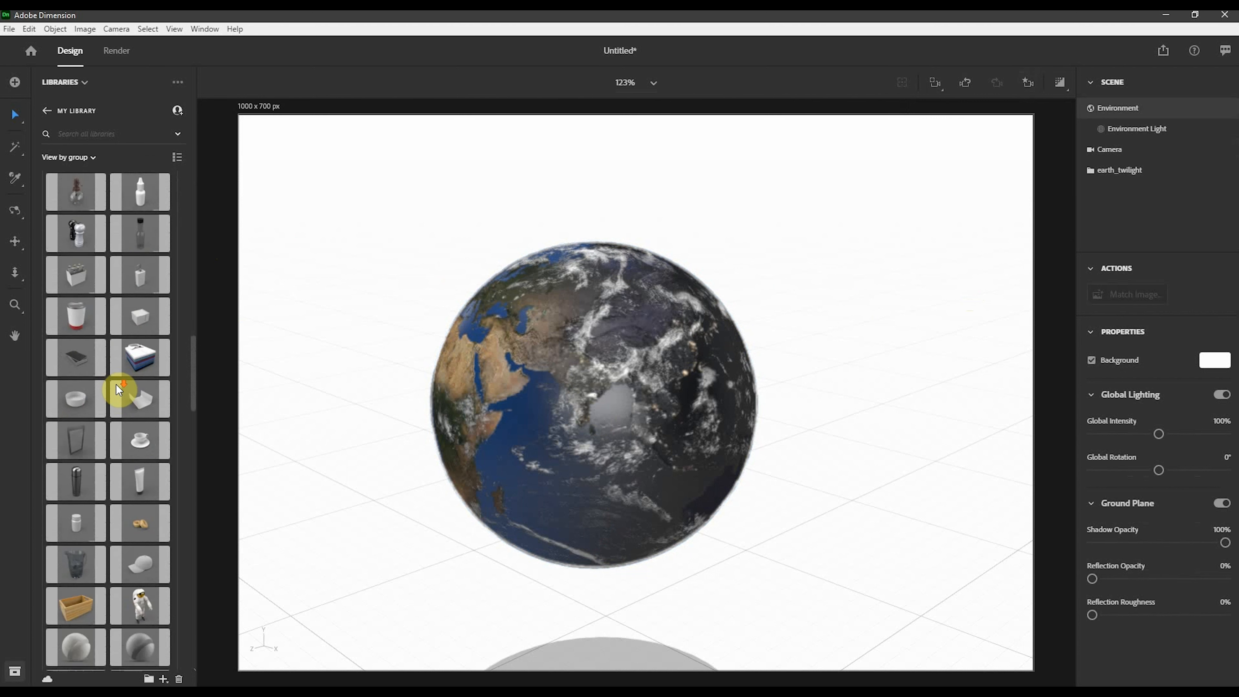
pyautogui.scroll(-10, 116, 385)
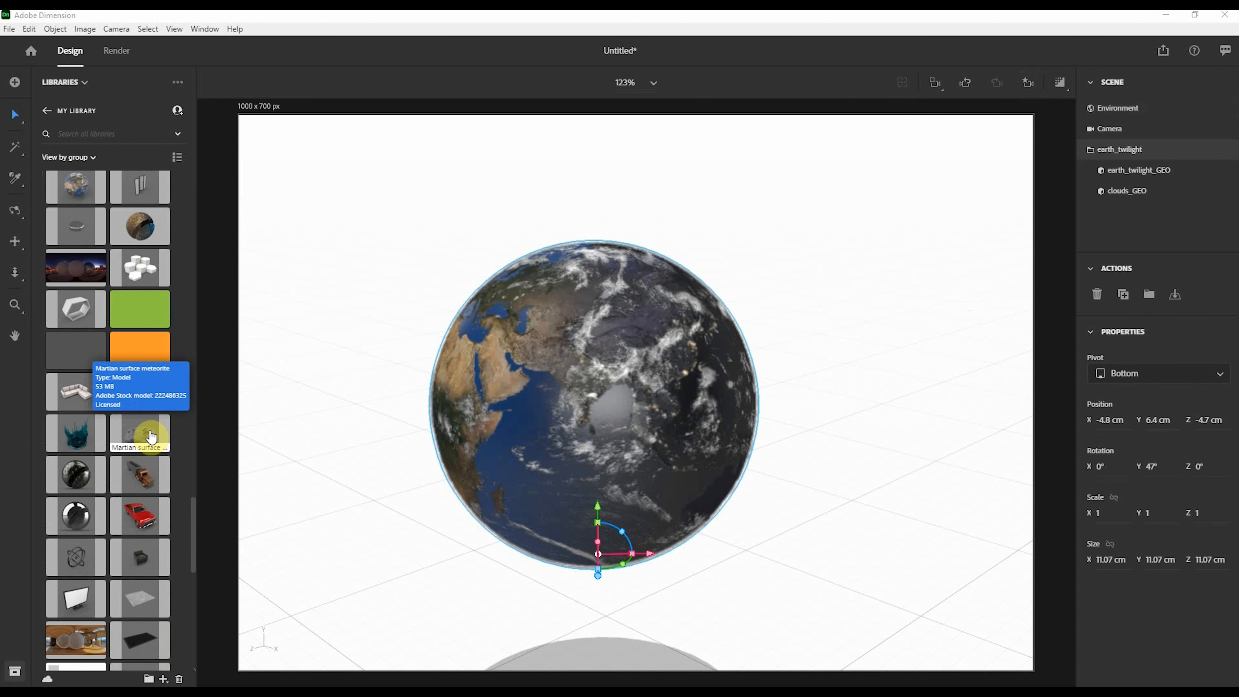
pyautogui.moveTo(151, 436); pyautogui.dragTo(895, 479)
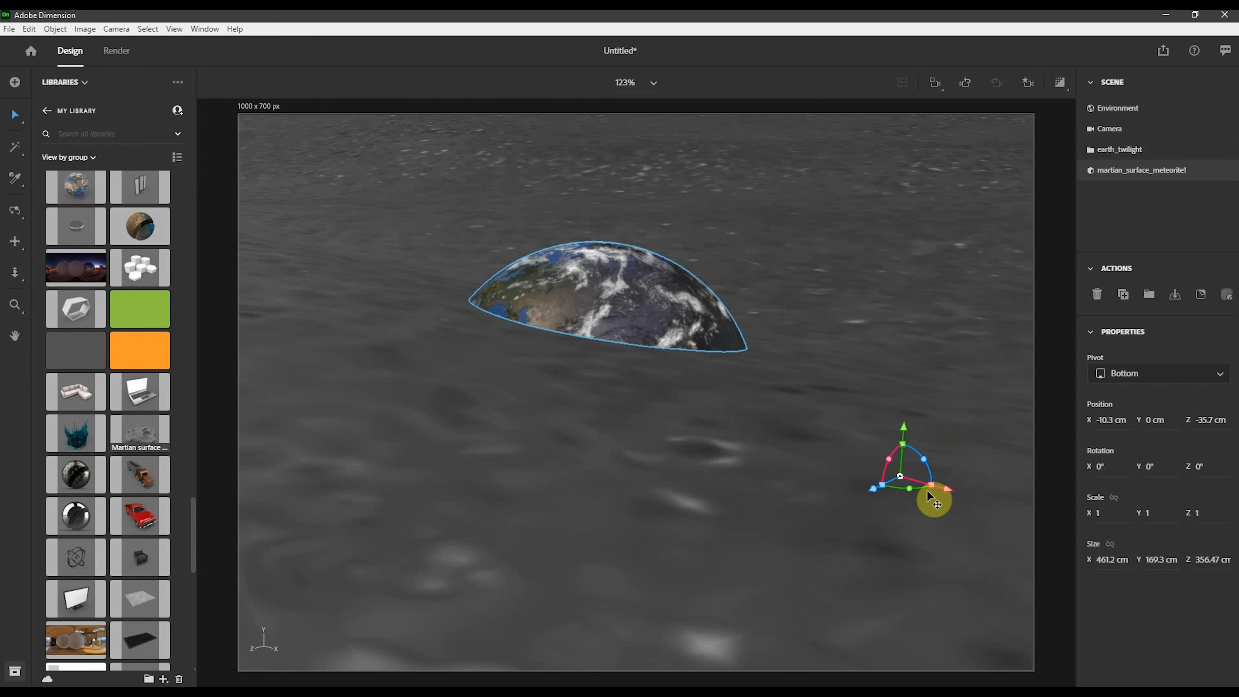
# - Scale the meteorite down to about 9 × 3.3 × 7 cm
pyautogui.moveTo(936, 489); pyautogui.dragTo(768, 584)
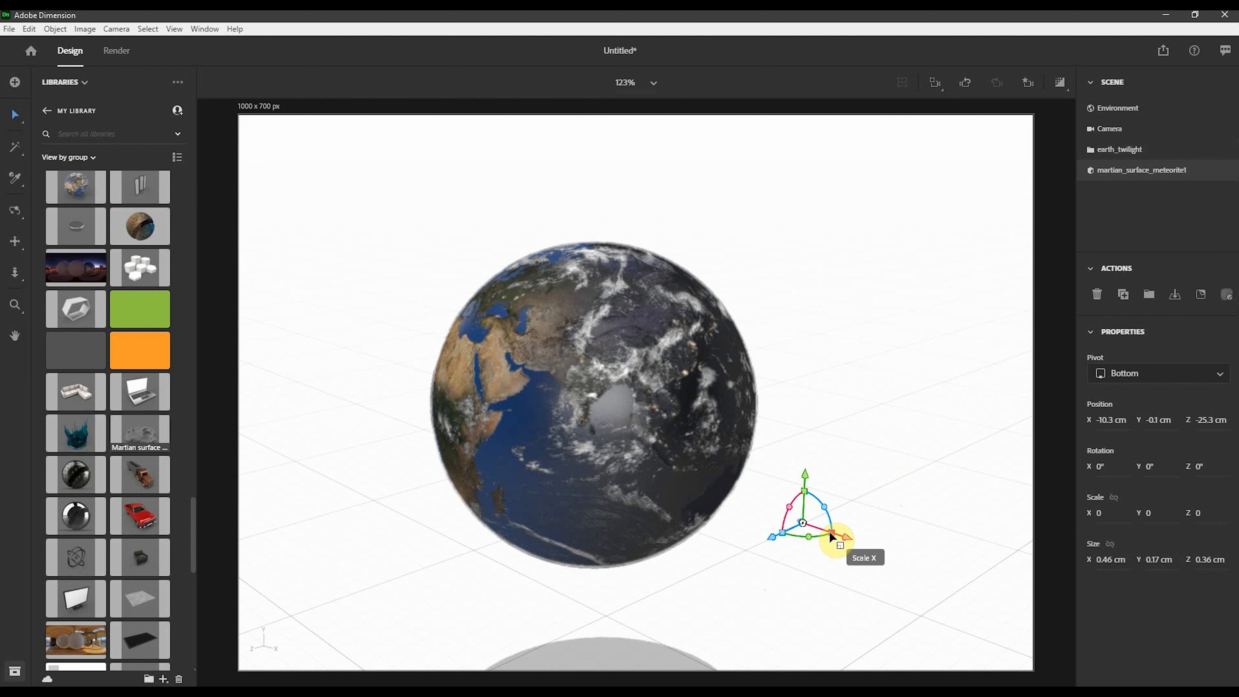
pyautogui.moveTo(829, 536); pyautogui.dragTo(961, 631)
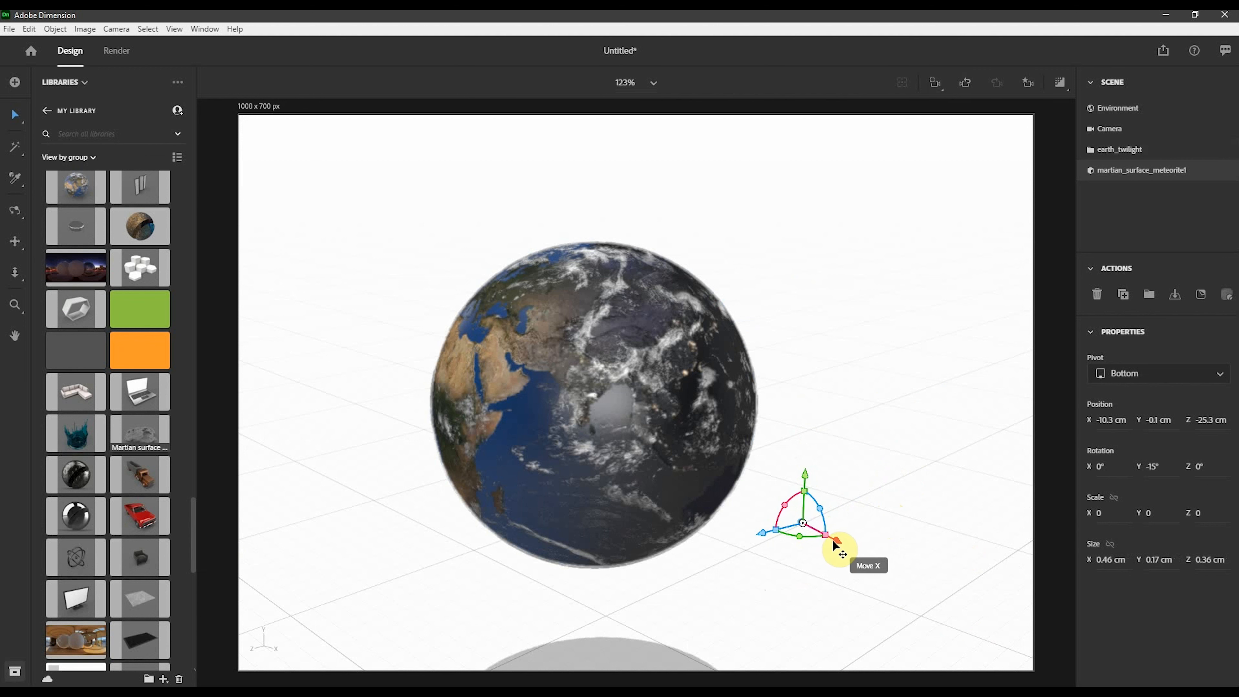
pyautogui.hotkey('ctrl', 'z')
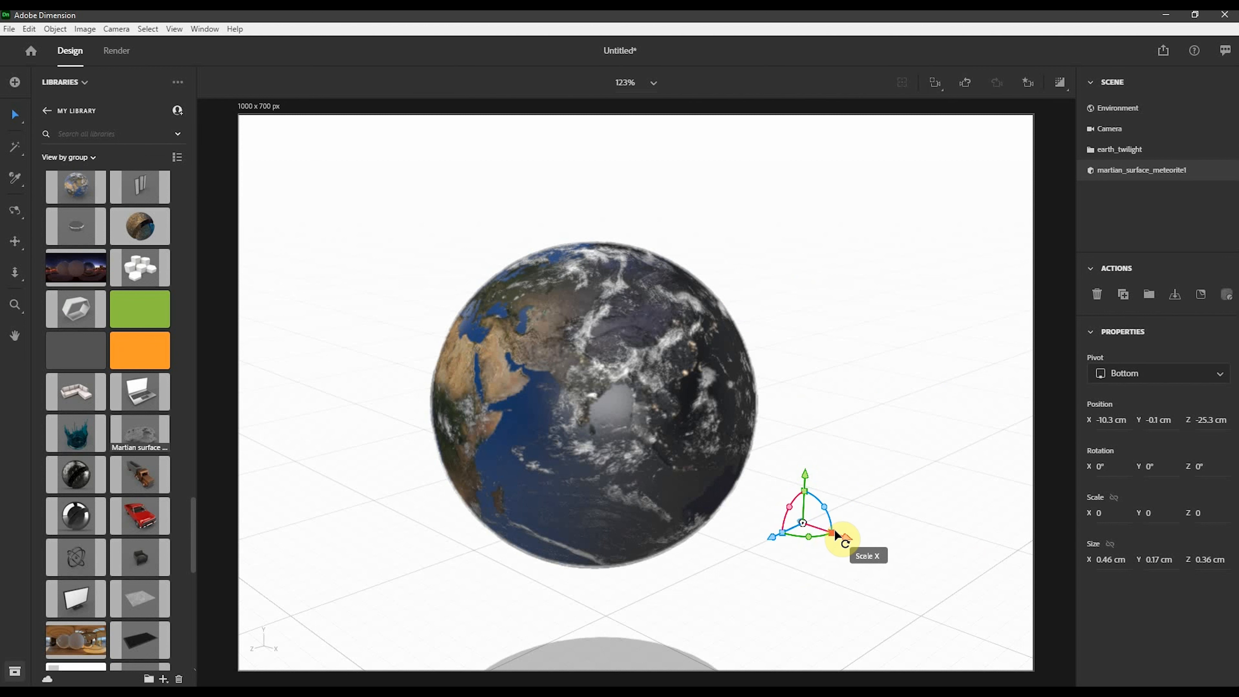
pyautogui.moveTo(831, 531); pyautogui.dragTo(892, 555)
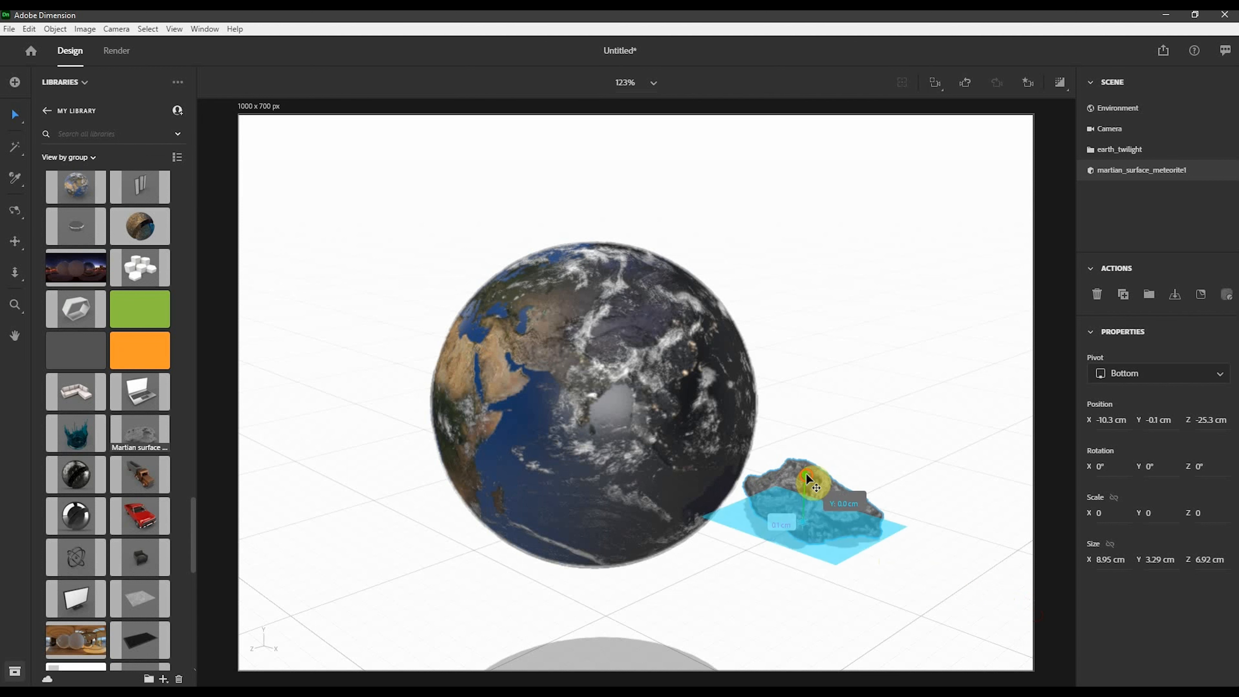
# - Raise the meteorite to about 14 cm and place it against the earth's right side, tilted about 25°
pyautogui.moveTo(806, 473); pyautogui.dragTo(825, 330)
pyautogui.moveTo(903, 427); pyautogui.dragTo(747, 539, button='right')
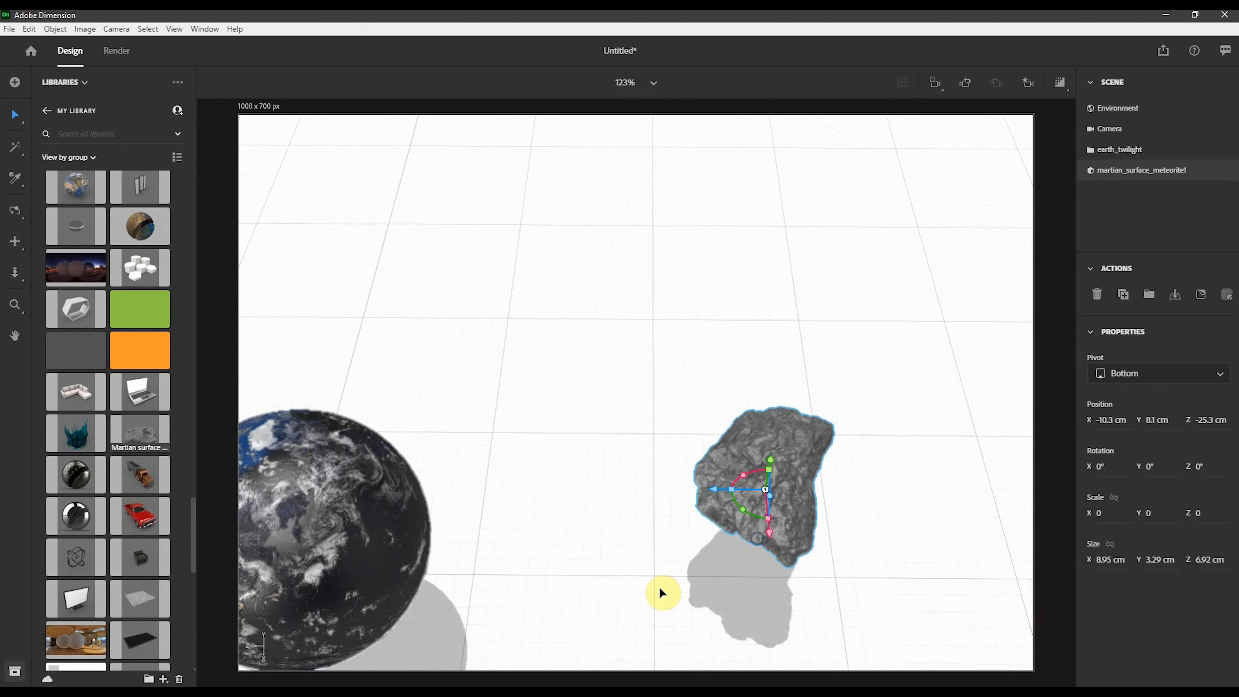
pyautogui.moveTo(556, 606); pyautogui.dragTo(750, 528, button='middle')
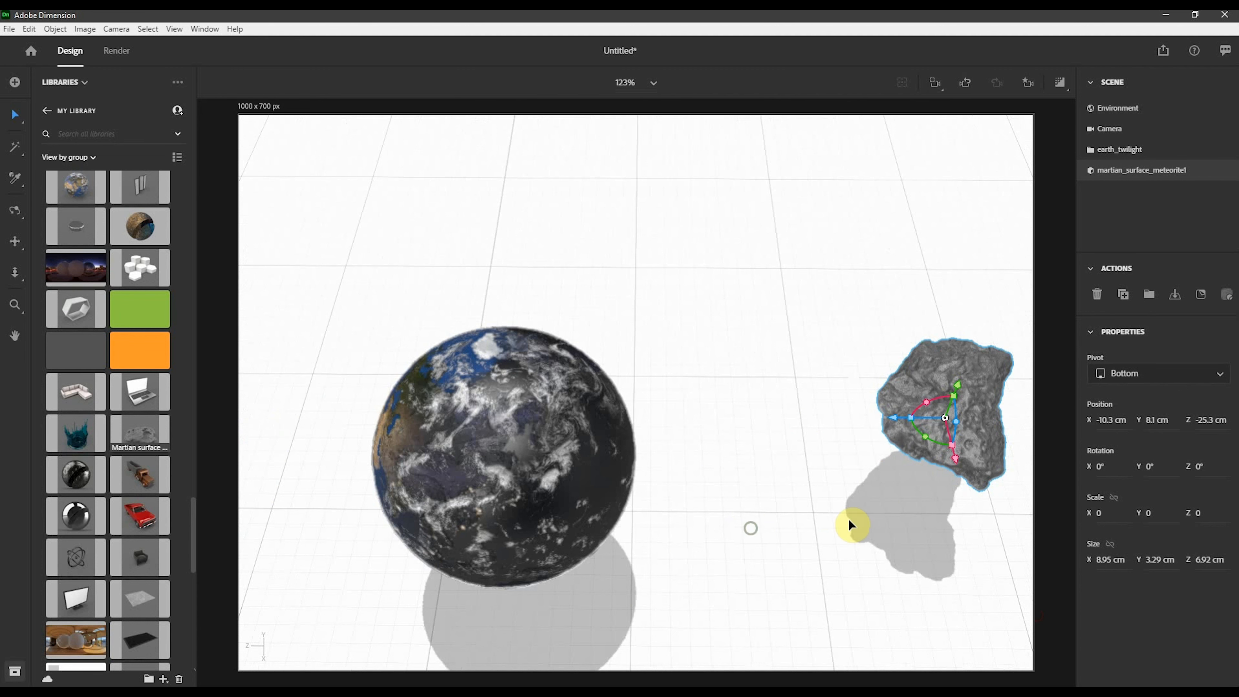
pyautogui.moveTo(892, 424); pyautogui.dragTo(472, 544)
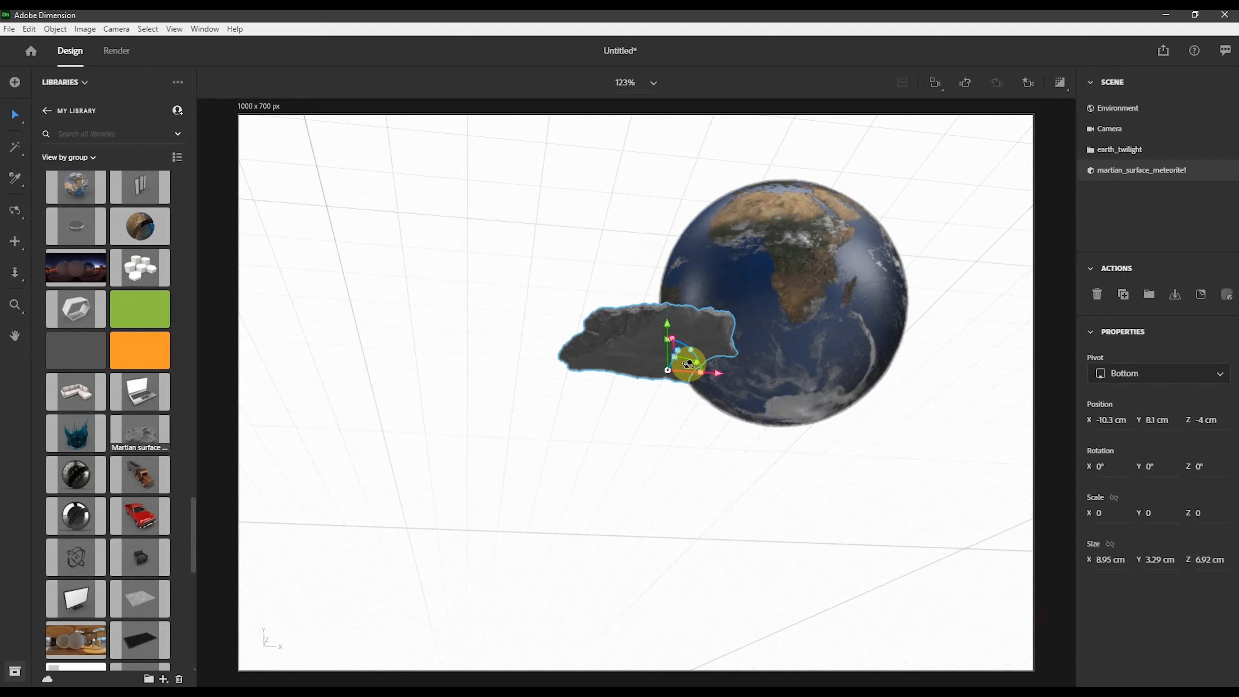
pyautogui.moveTo(686, 360); pyautogui.dragTo(631, 451, button='middle')
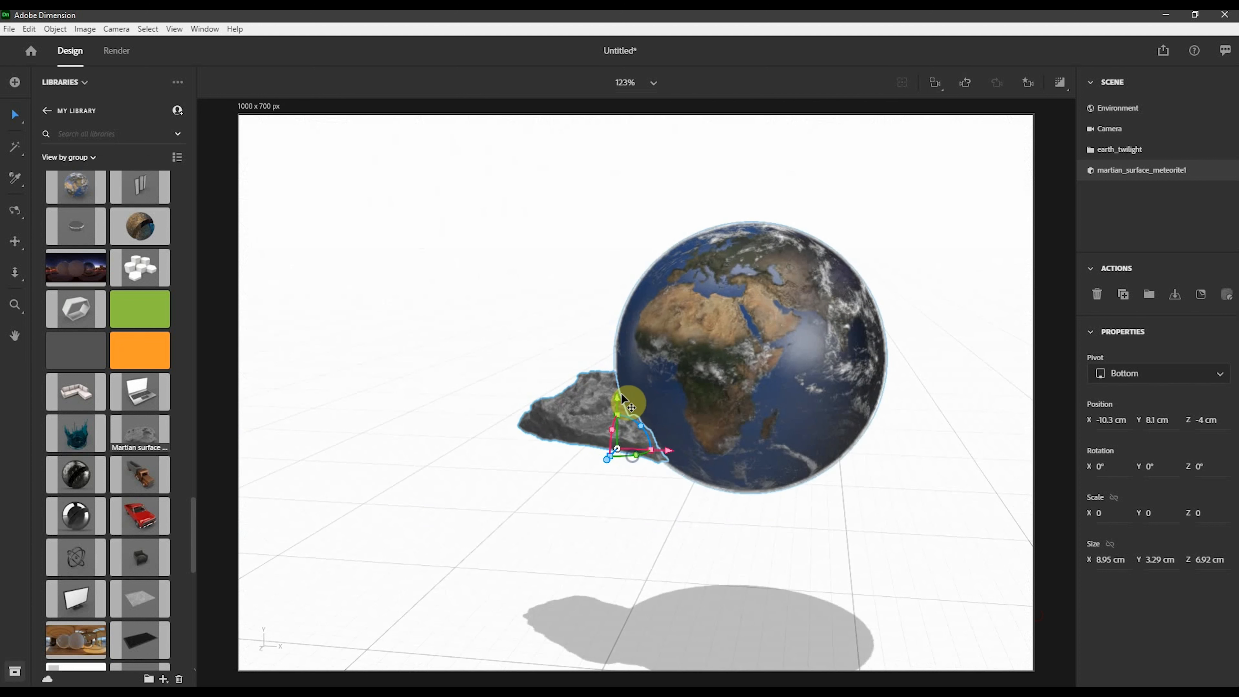
pyautogui.moveTo(617, 402); pyautogui.dragTo(589, 257)
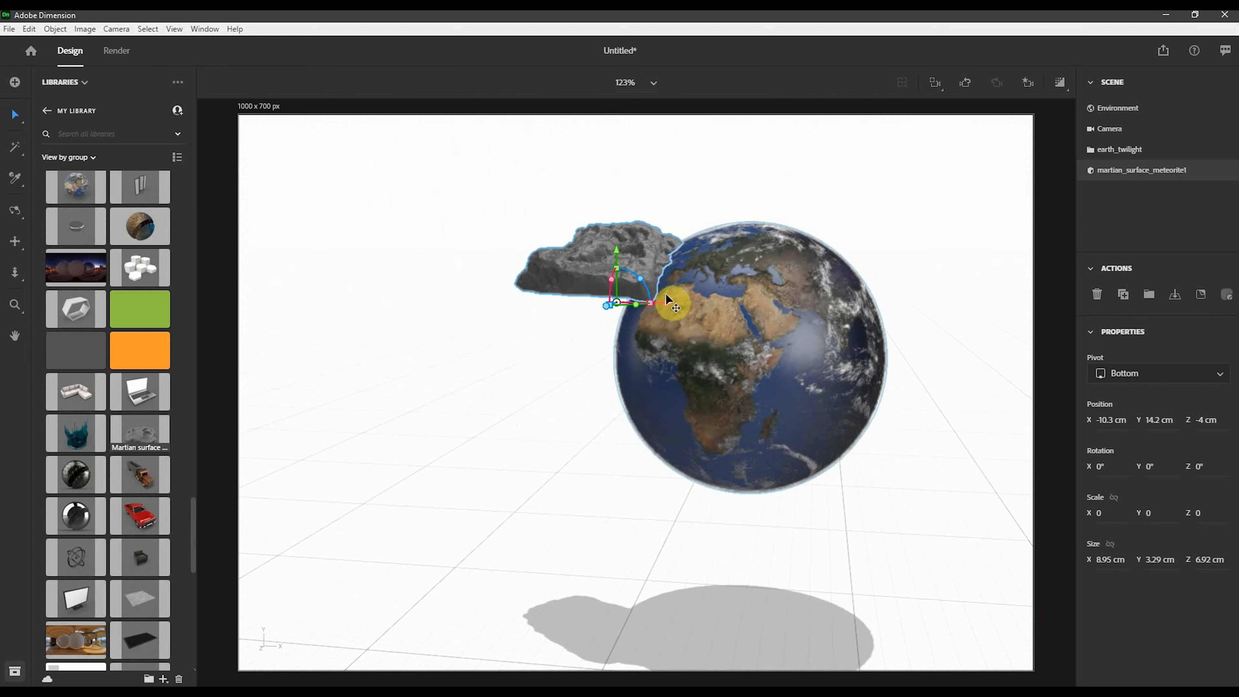
pyautogui.moveTo(668, 307); pyautogui.dragTo(960, 268)
pyautogui.moveTo(974, 382); pyautogui.dragTo(769, 477, button='middle')
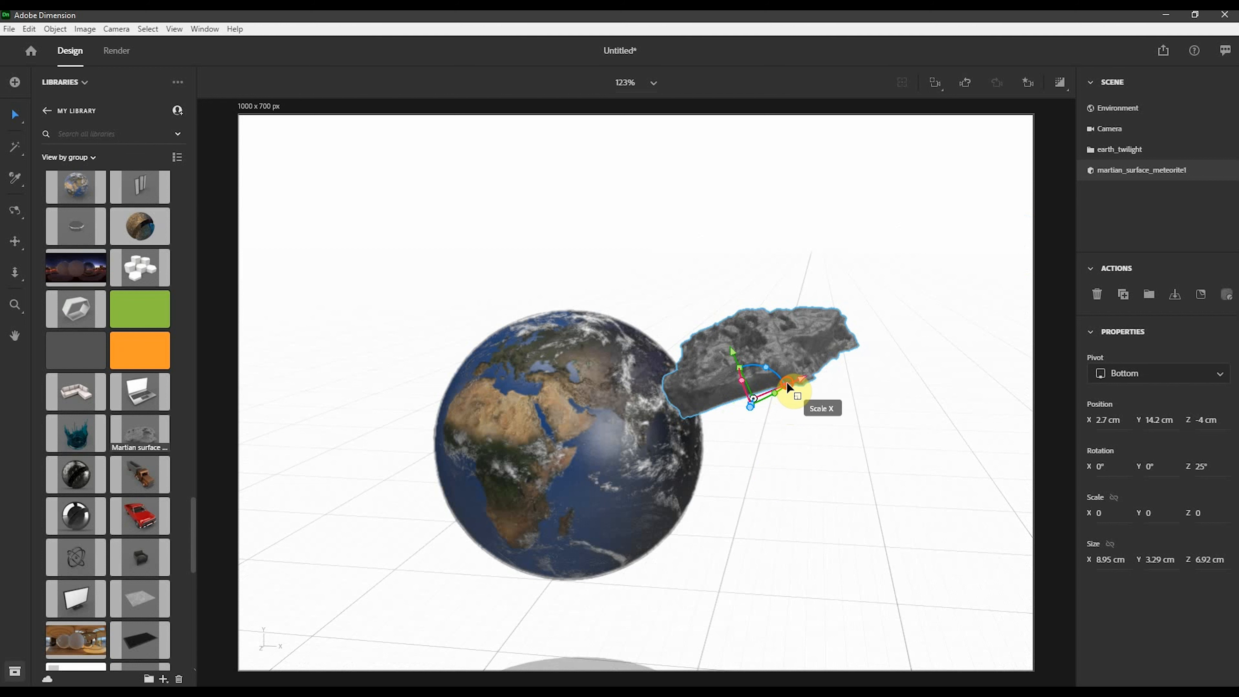
# - Rotate the meteorite to about 176°, -145°, 127° and set it against the earth's upper right edge
pyautogui.moveTo(788, 383); pyautogui.dragTo(734, 292)
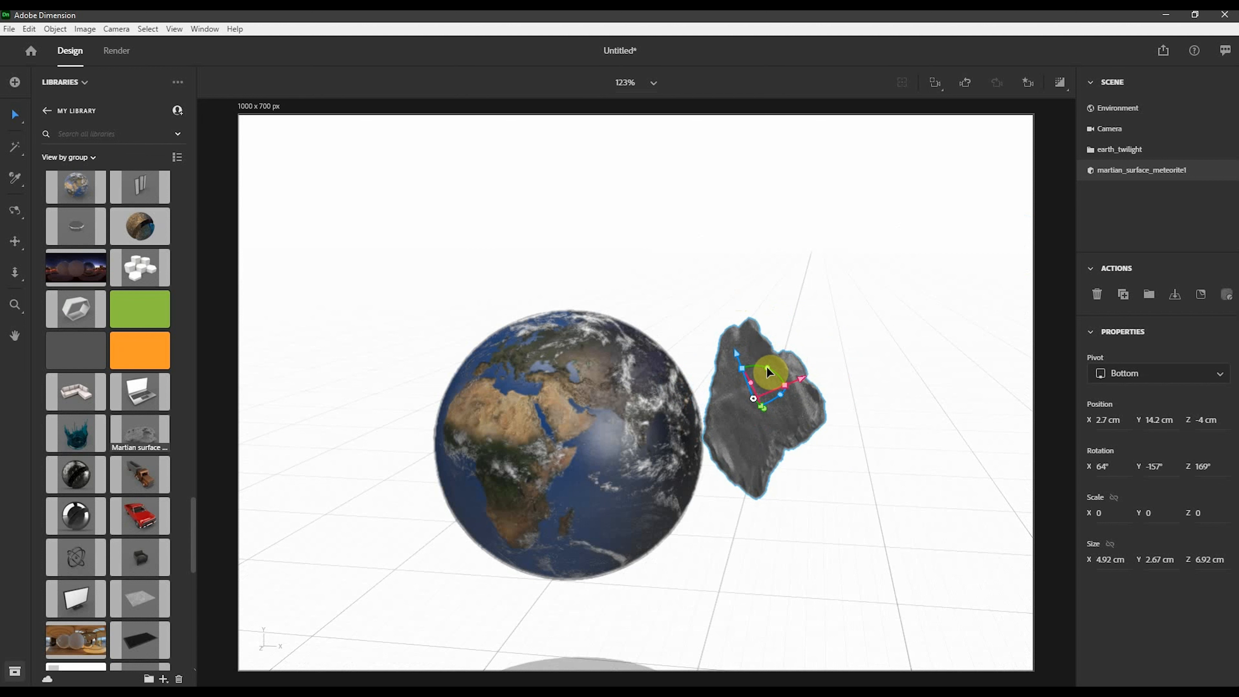
pyautogui.moveTo(768, 370); pyautogui.dragTo(687, 434)
pyautogui.moveTo(590, 272); pyautogui.dragTo(652, 496, button='right')
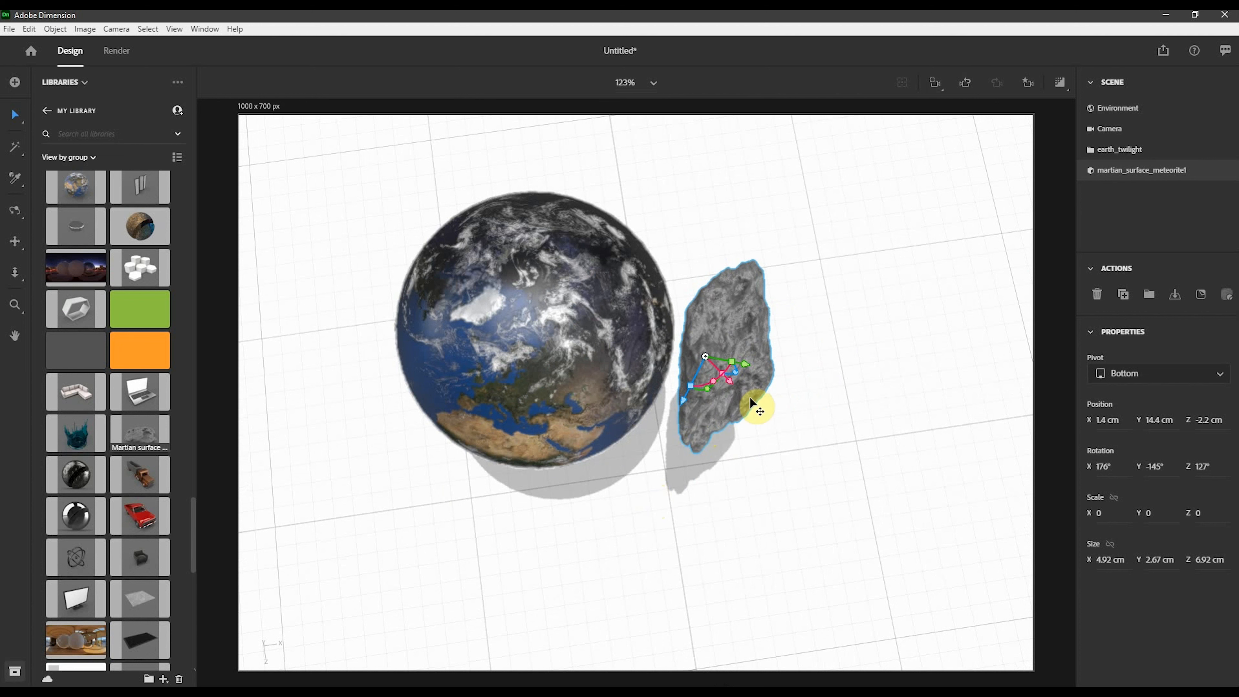
pyautogui.moveTo(730, 389); pyautogui.dragTo(701, 305)
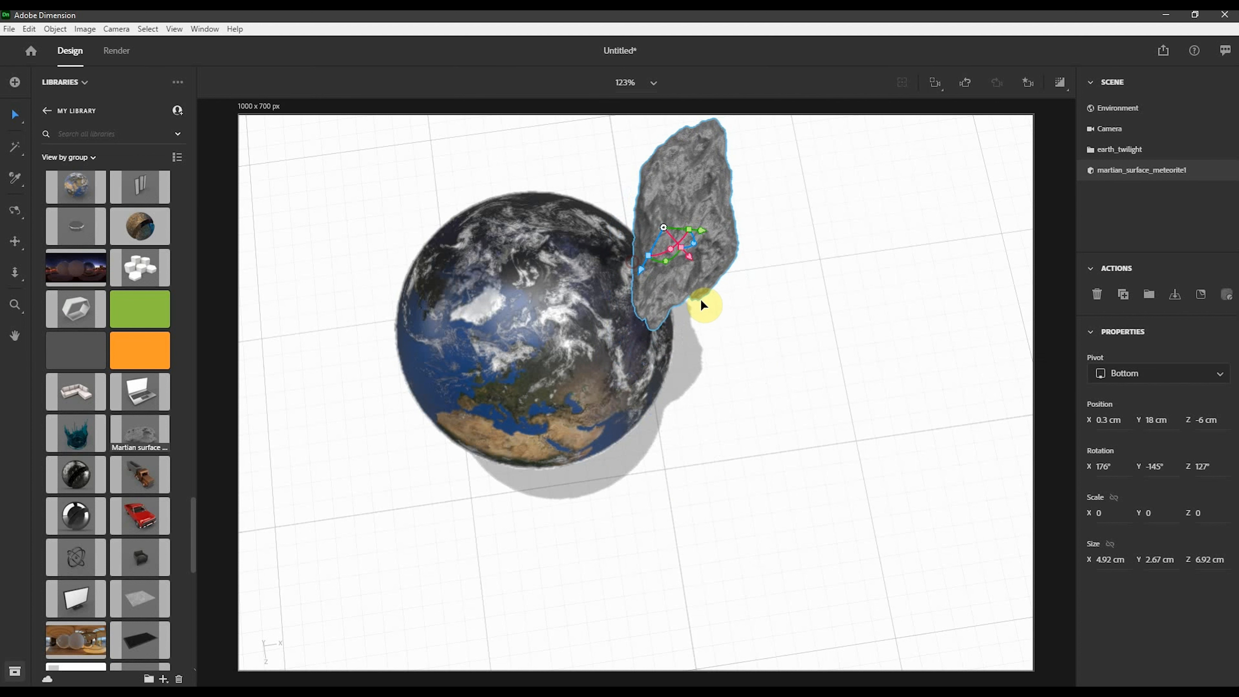
pyautogui.moveTo(689, 259)
pyautogui.mouseDown()
pyautogui.moveTo(714, 283)
pyautogui.moveTo(712, 264)
pyautogui.moveTo(660, 253)
pyautogui.moveTo(671, 255)
pyautogui.mouseUp()
pyautogui.moveTo(774, 362); pyautogui.dragTo(659, 183, button='right')
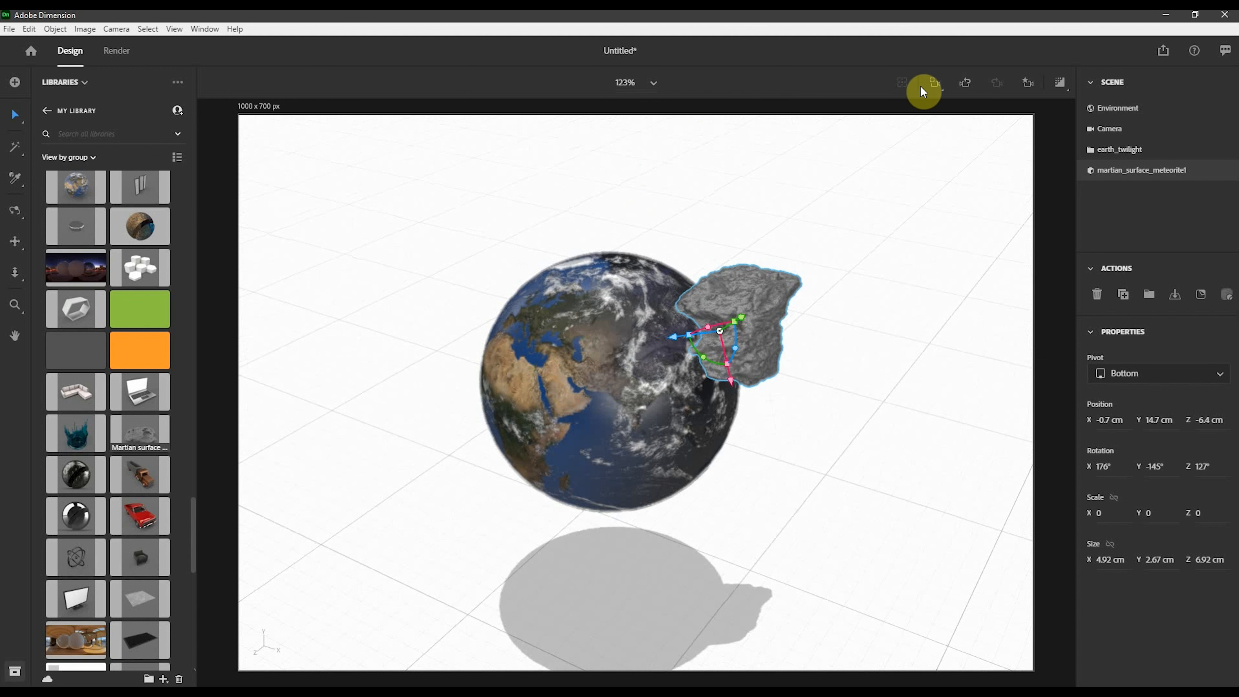
# - Return the camera to the View 1 bookmark and shift the meteorite slightly outward from the earth
pyautogui.click(1038, 82)
pyautogui.click(937, 144)
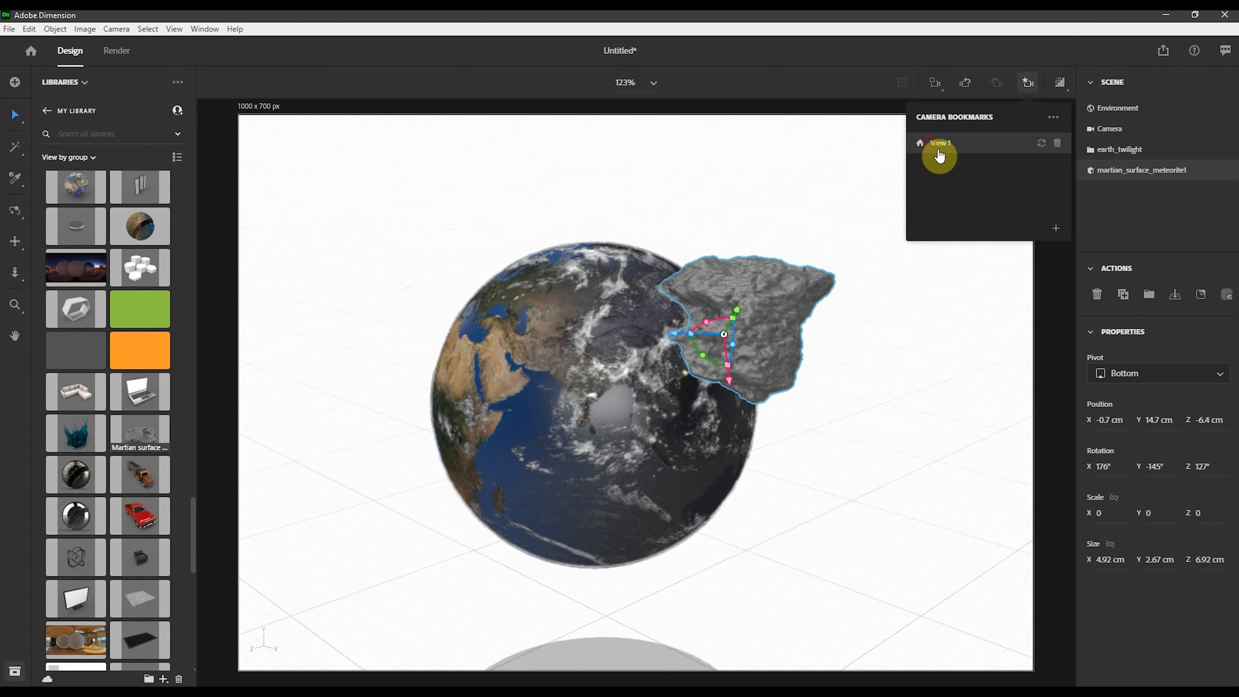
pyautogui.click(906, 411)
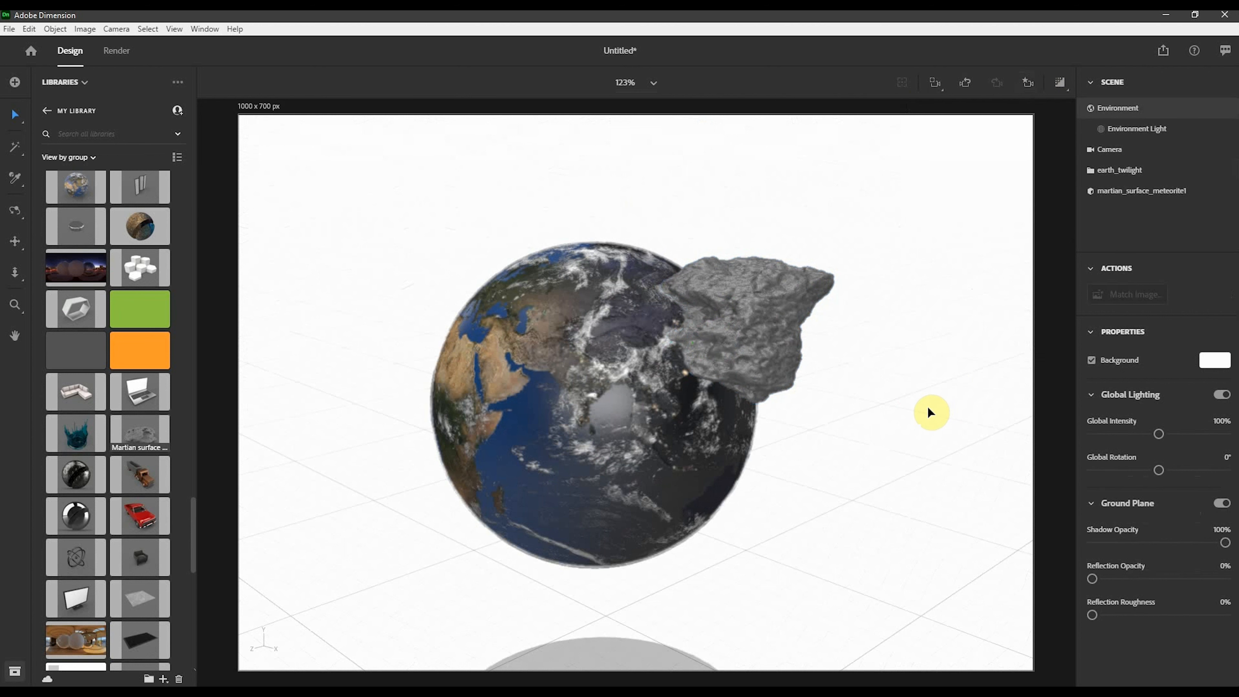
pyautogui.click(741, 342)
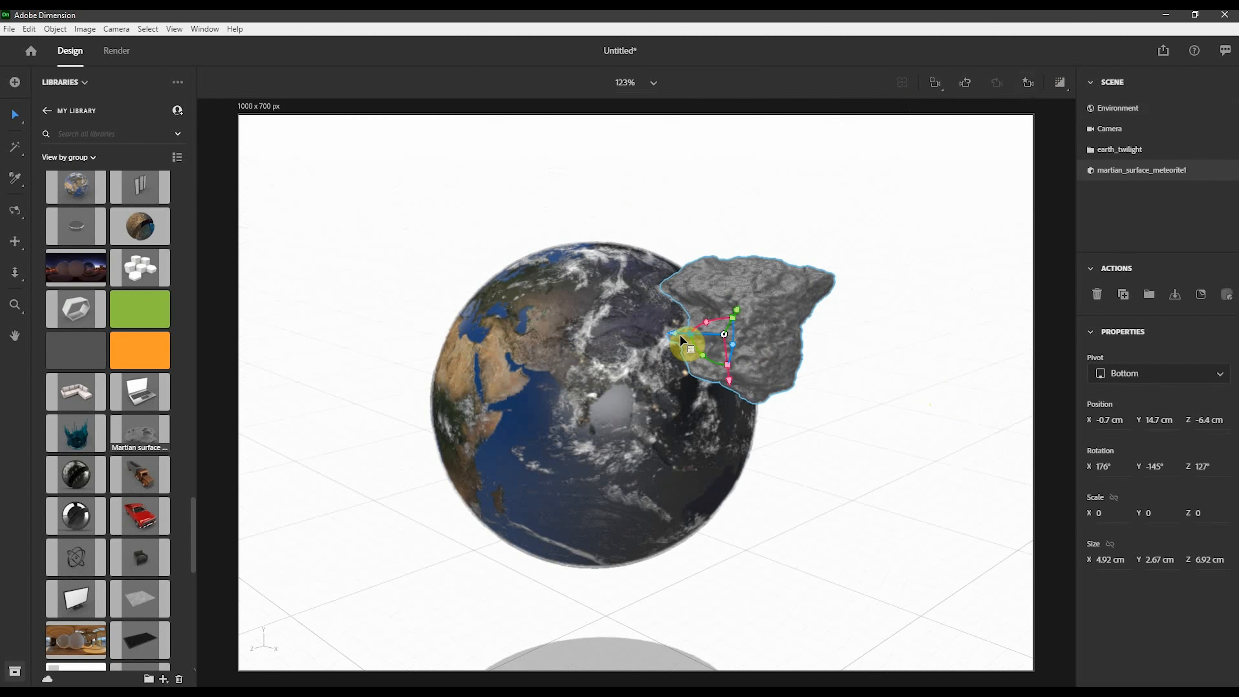
pyautogui.moveTo(680, 336); pyautogui.dragTo(732, 333)
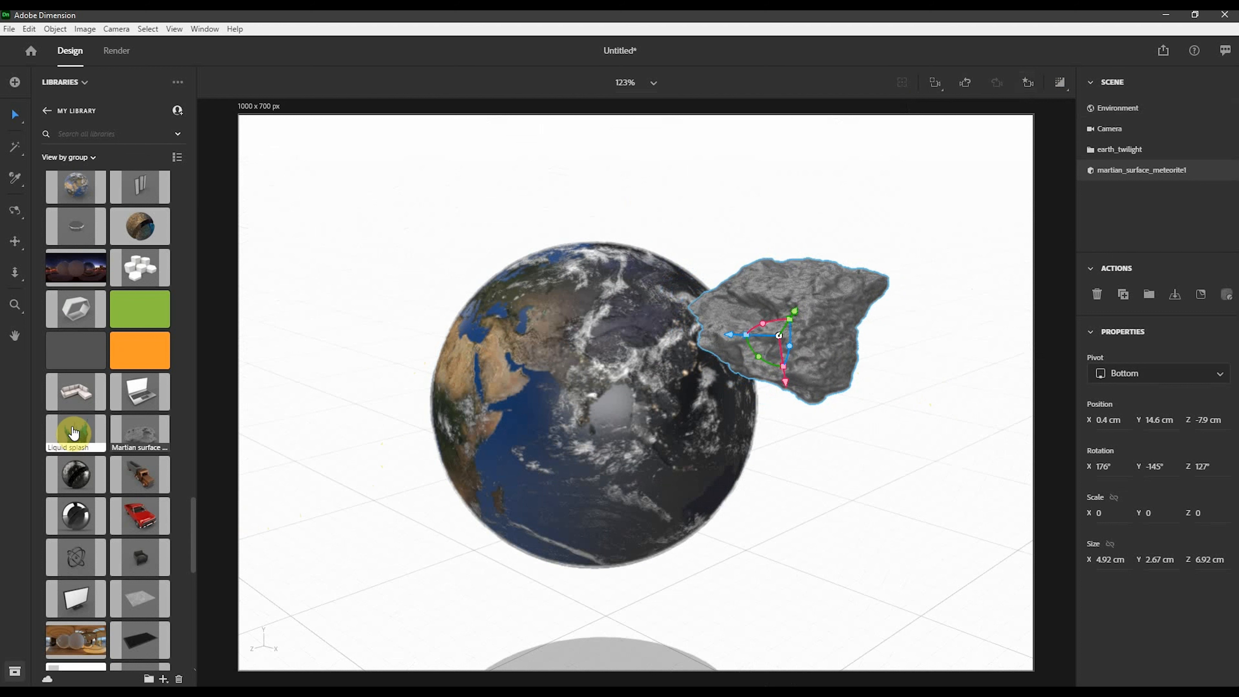
# - Add the Liquid splash model from the library to the scene in front of the earth
pyautogui.moveTo(78, 434)
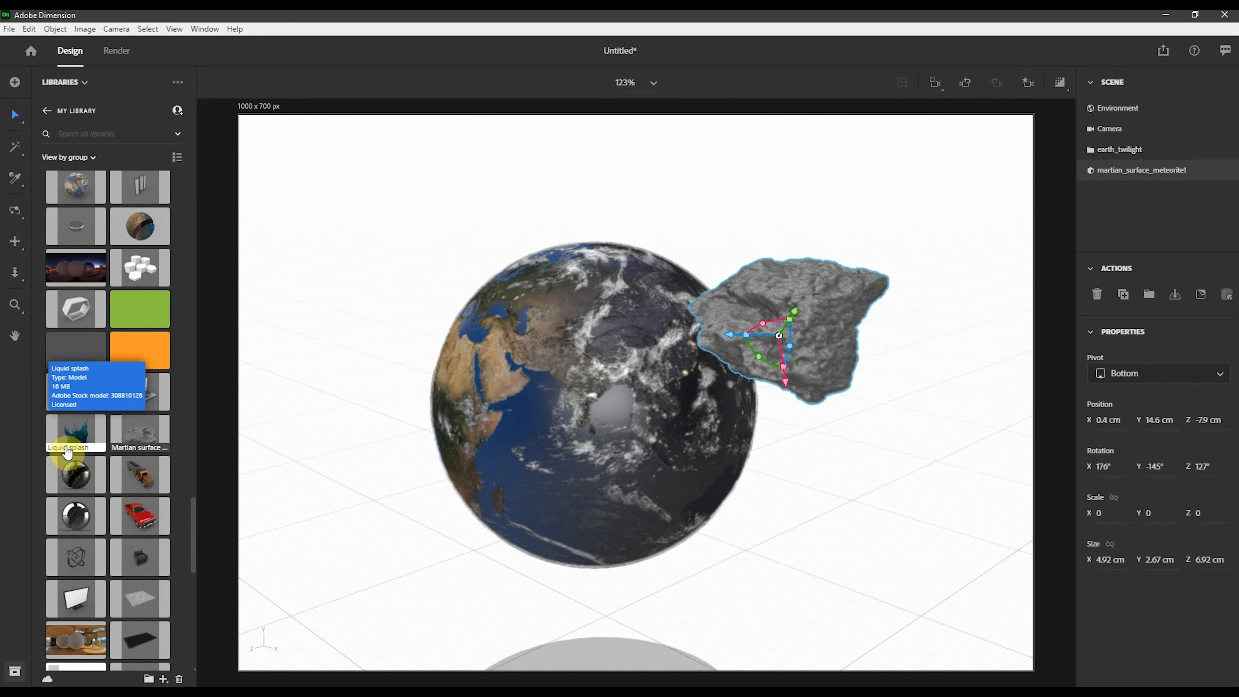
pyautogui.click(75, 434)
pyautogui.moveTo(74, 434); pyautogui.dragTo(348, 556)
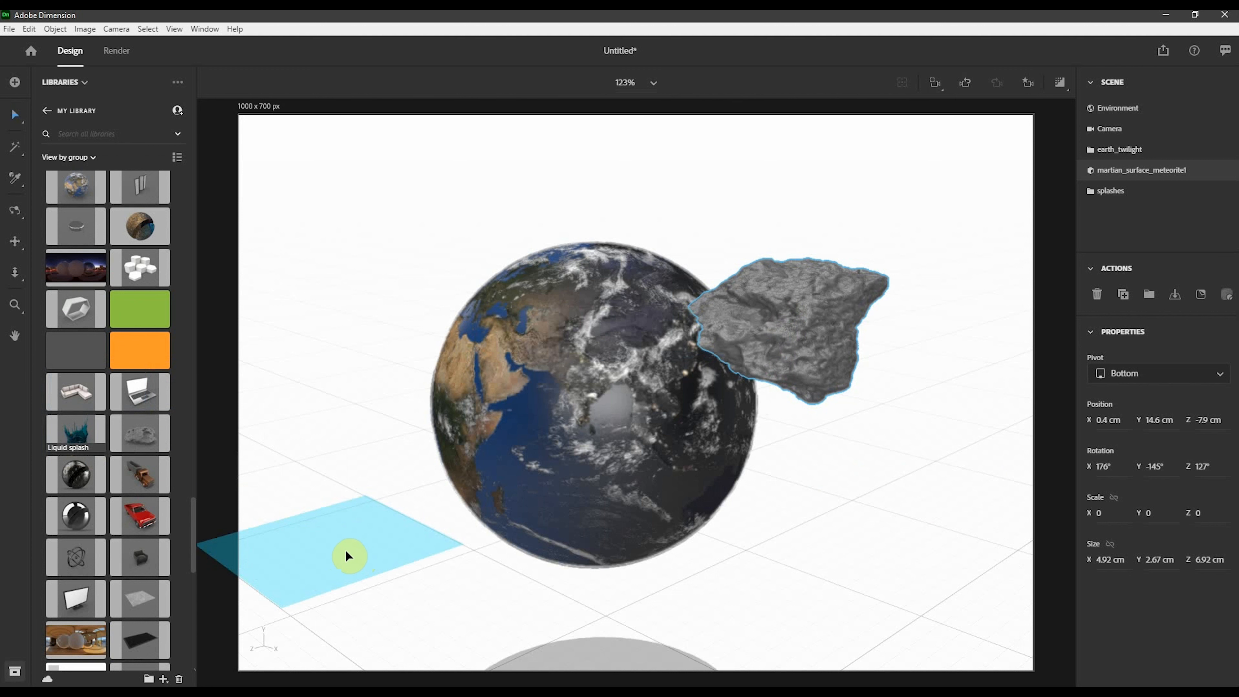
pyautogui.moveTo(345, 550); pyautogui.dragTo(767, 651)
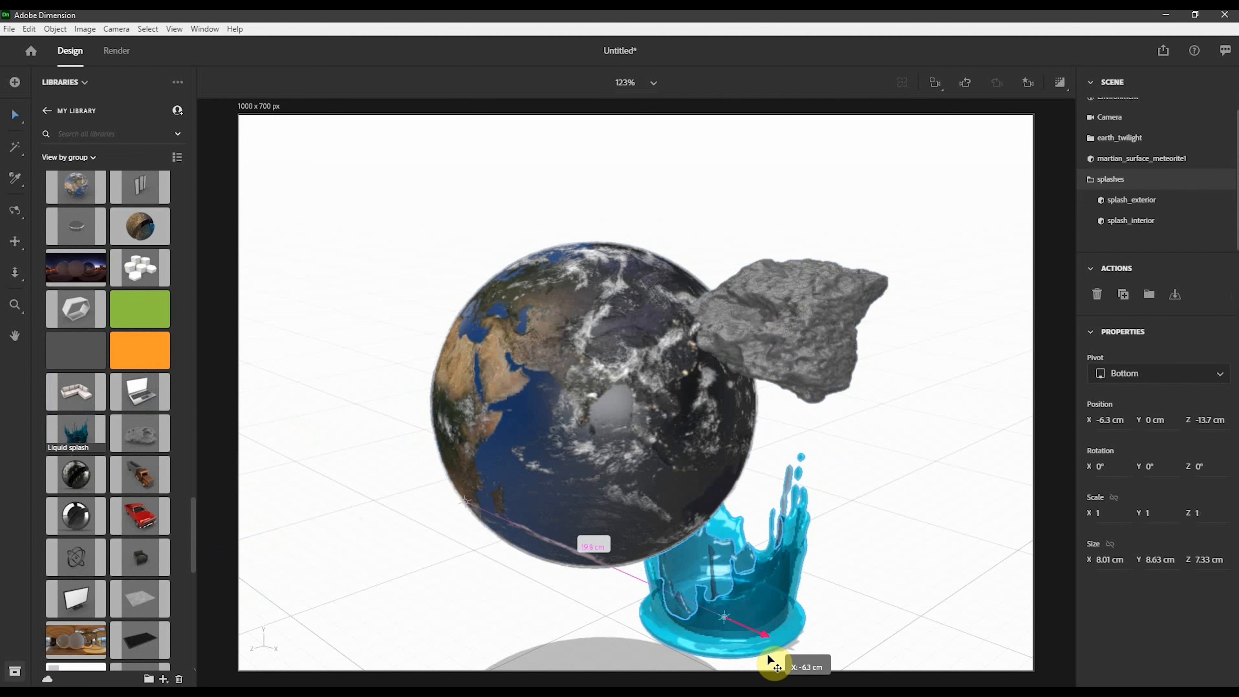
# - Raise the splash to about 12 cm and rotate it -58° around the Z axis
pyautogui.moveTo(727, 567); pyautogui.dragTo(749, 307)
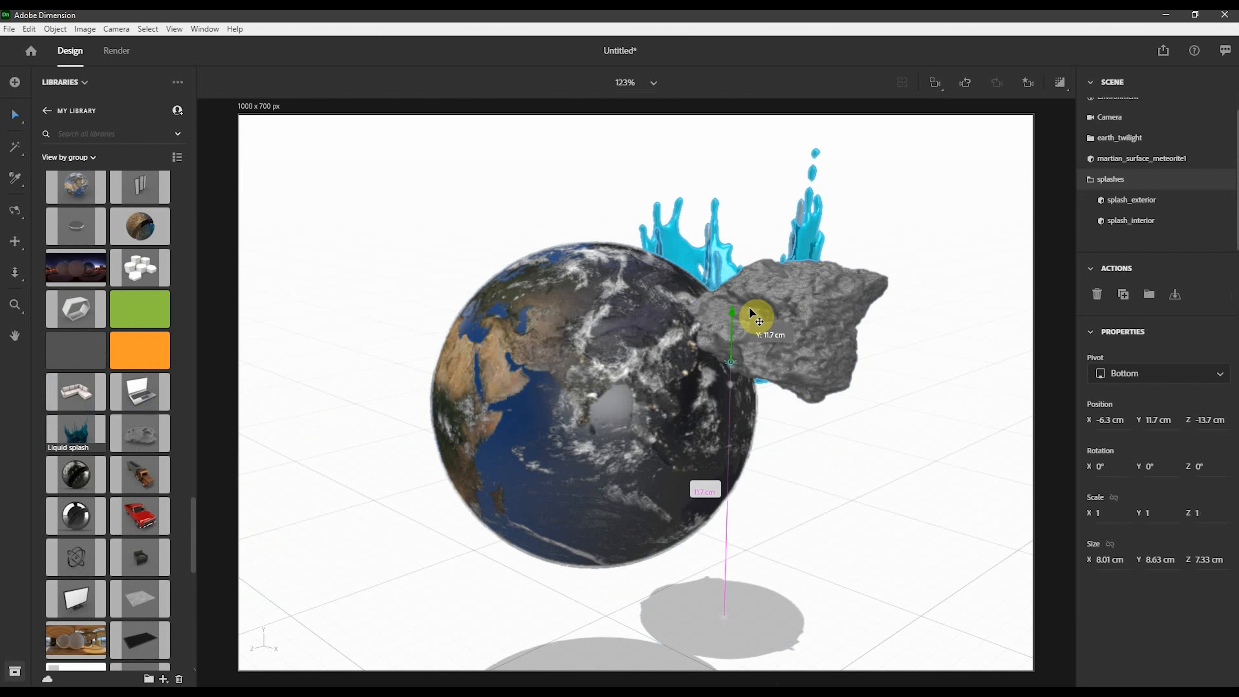
pyautogui.moveTo(698, 371); pyautogui.dragTo(474, 527)
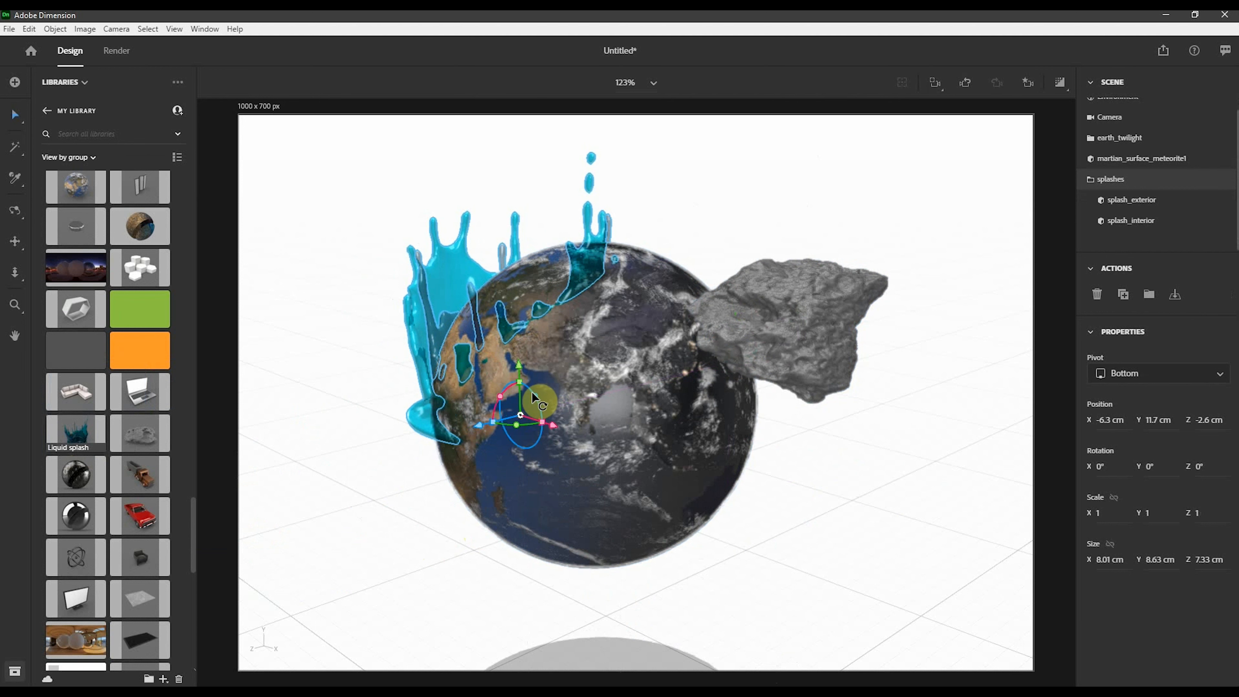
pyautogui.moveTo(531, 391); pyautogui.dragTo(564, 436)
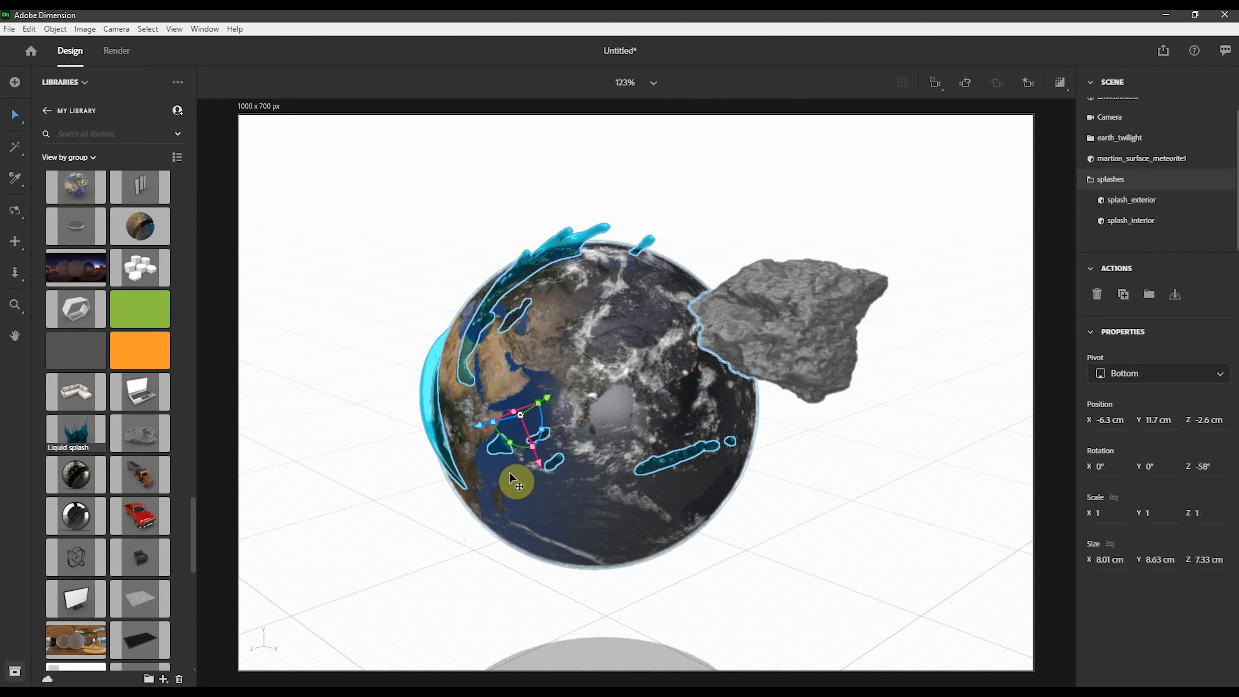
pyautogui.moveTo(486, 434); pyautogui.dragTo(552, 414)
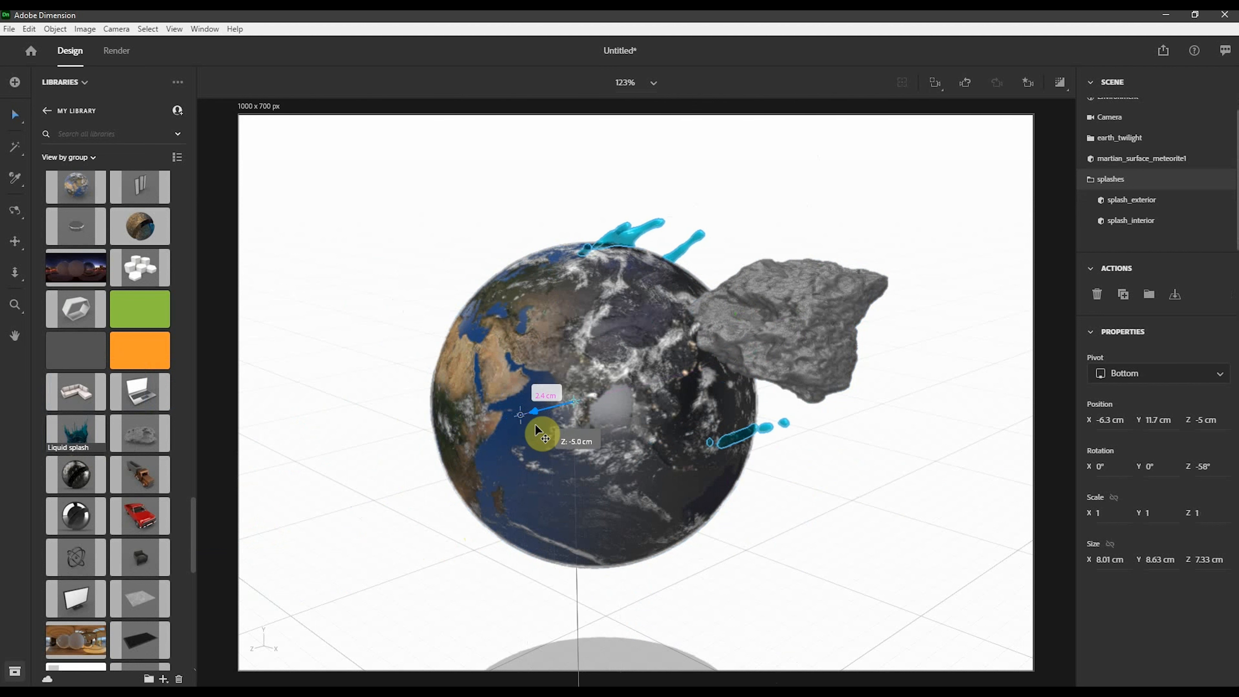
# - Move the splash toward the meteorite and scale it down to 0.6
pyautogui.moveTo(547, 476); pyautogui.dragTo(569, 432, button='middle')
pyautogui.moveTo(568, 432); pyautogui.dragTo(636, 342)
pyautogui.moveTo(612, 440); pyautogui.dragTo(603, 396)
pyautogui.moveTo(846, 388); pyautogui.dragTo(758, 225, button='middle')
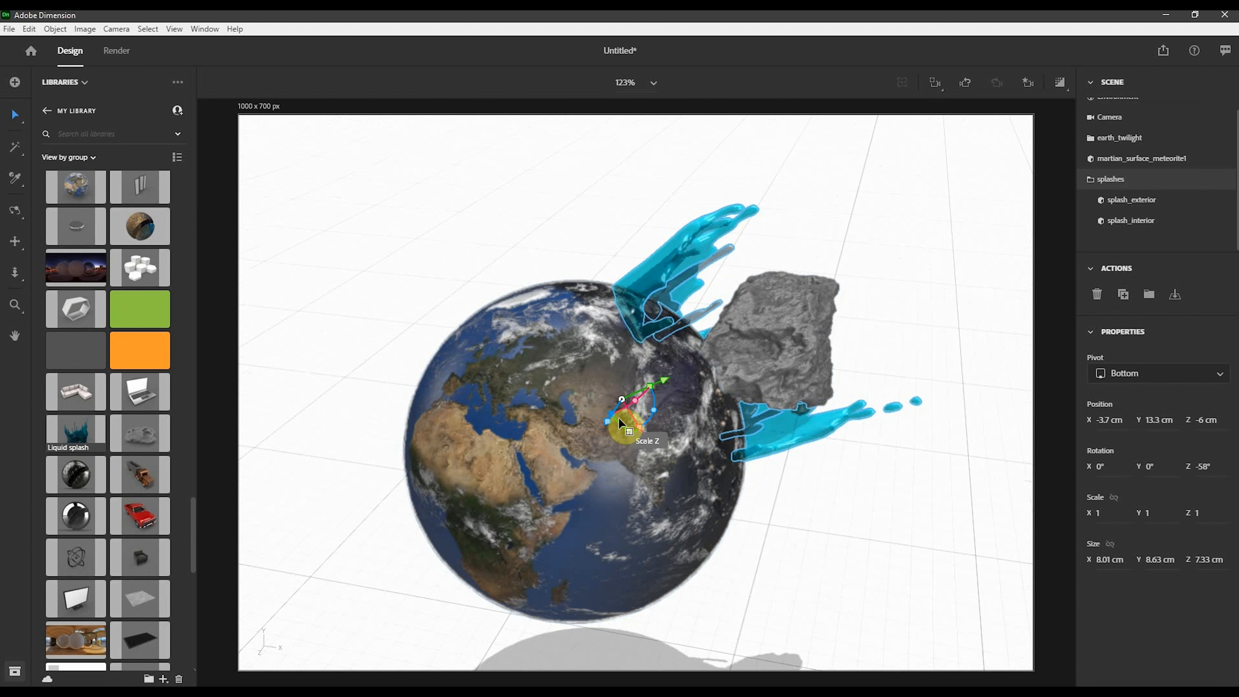
pyautogui.moveTo(642, 432); pyautogui.dragTo(639, 424)
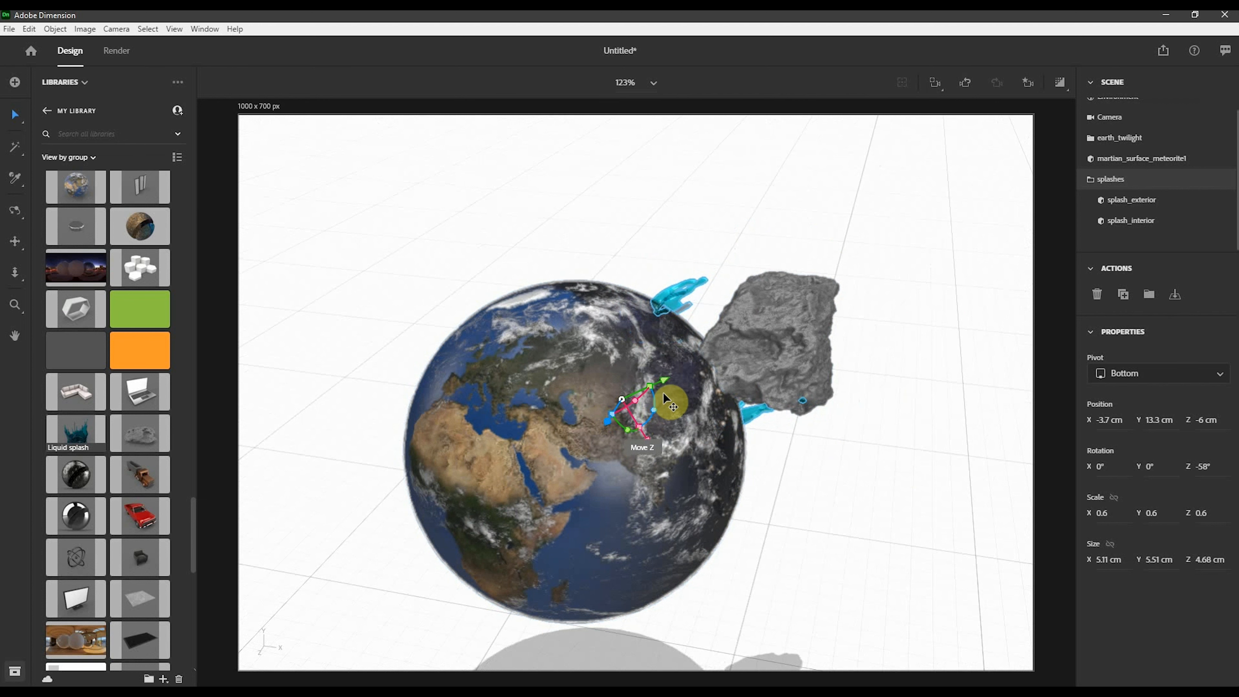
# - Position the splash around the meteorite's impact point on the earth
pyautogui.moveTo(663, 381); pyautogui.dragTo(696, 372)
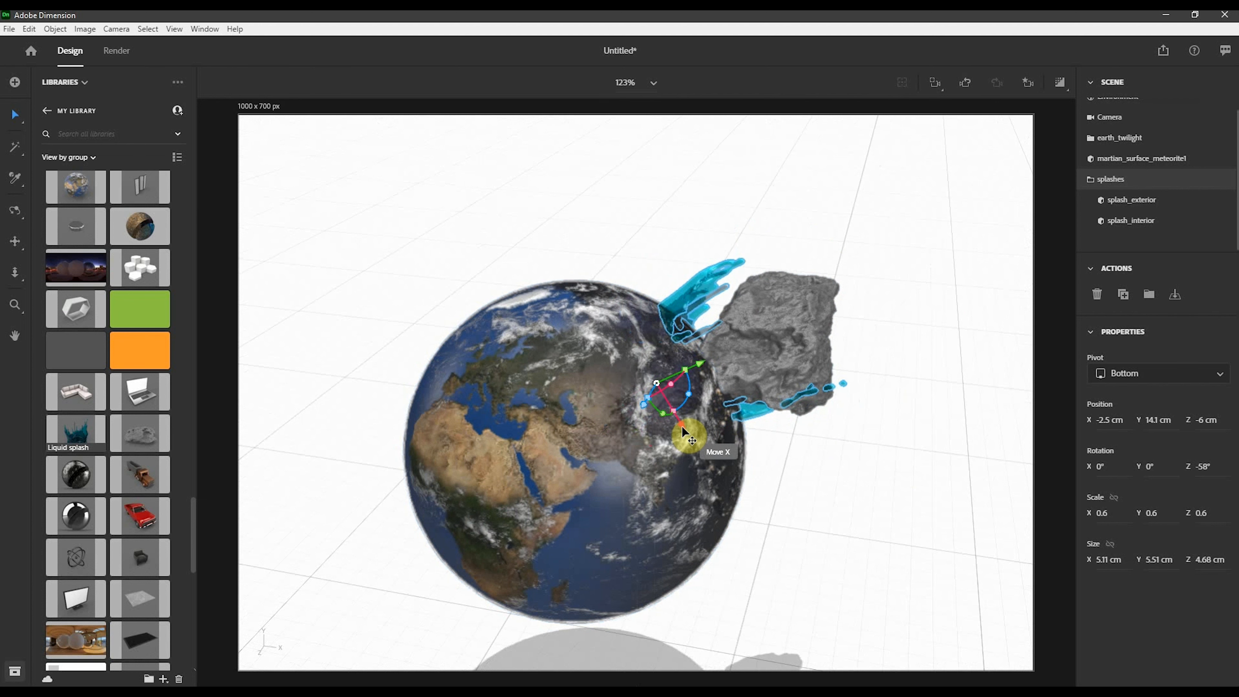
pyautogui.moveTo(683, 435); pyautogui.dragTo(699, 444)
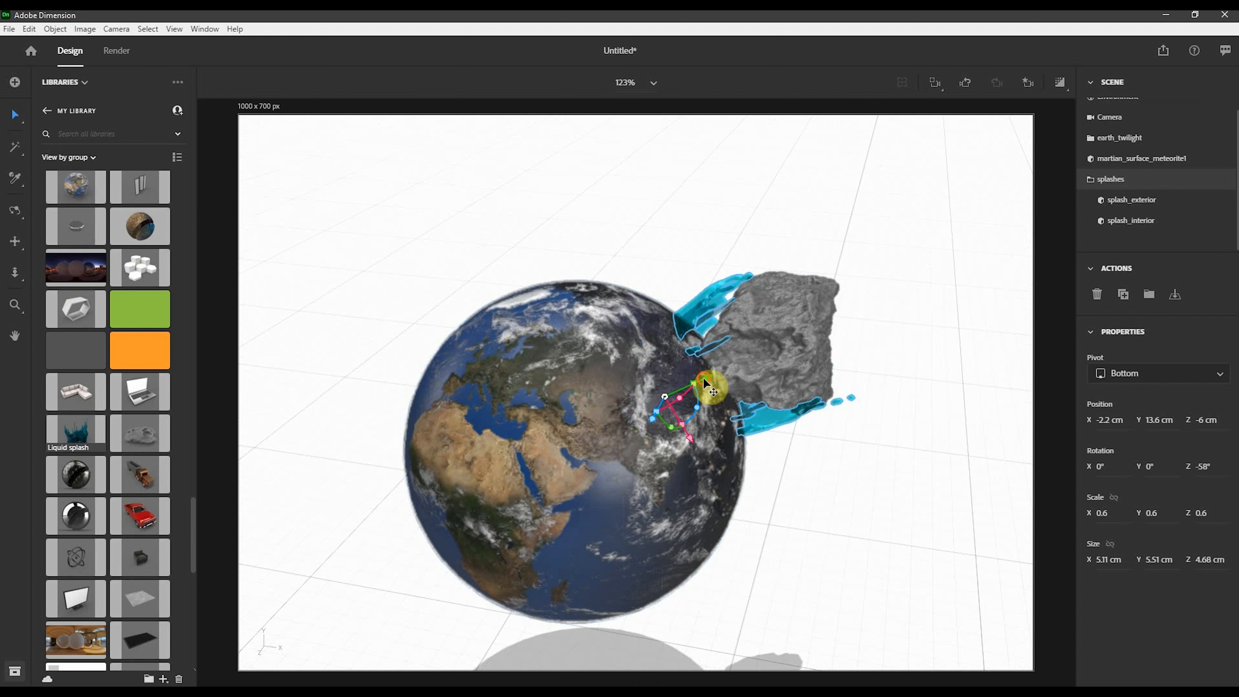
pyautogui.moveTo(704, 380); pyautogui.dragTo(744, 363)
pyautogui.moveTo(834, 313); pyautogui.dragTo(609, 344, button='right')
pyautogui.moveTo(645, 390); pyautogui.dragTo(708, 488)
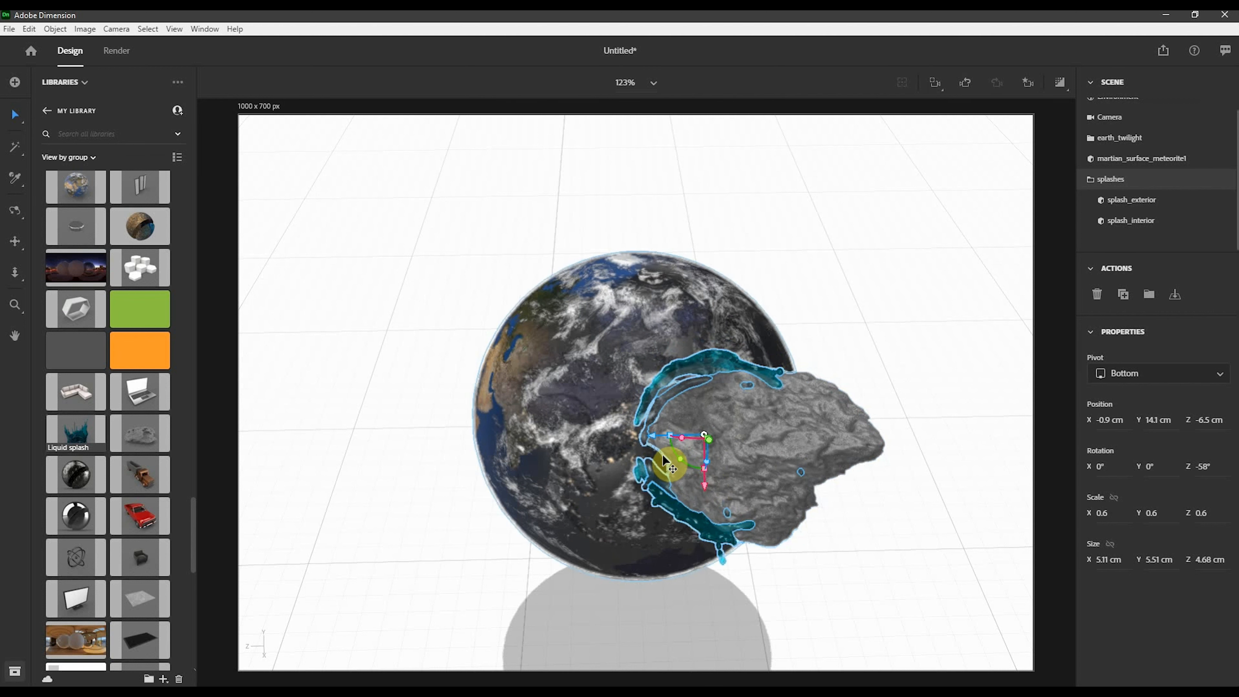
pyautogui.moveTo(669, 443); pyautogui.dragTo(666, 436)
# - Return the camera to the View 1 bookmark and select the splash
pyautogui.click(1028, 92)
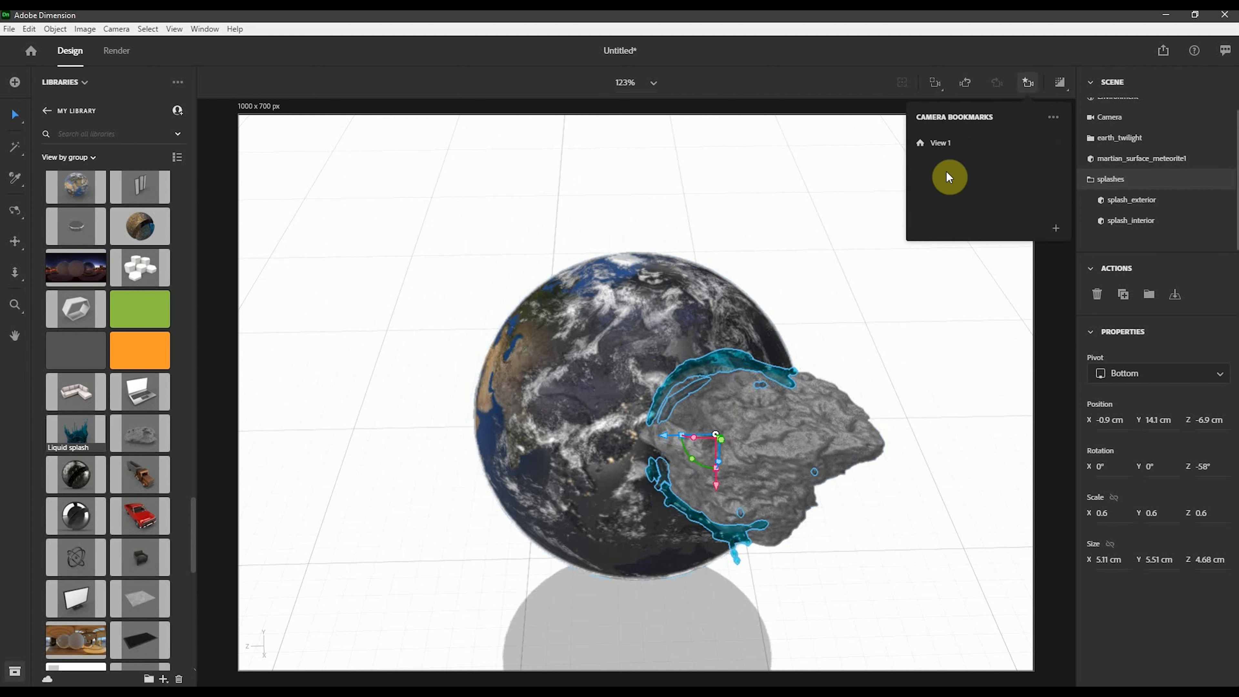
pyautogui.click(941, 155)
pyautogui.click(895, 532)
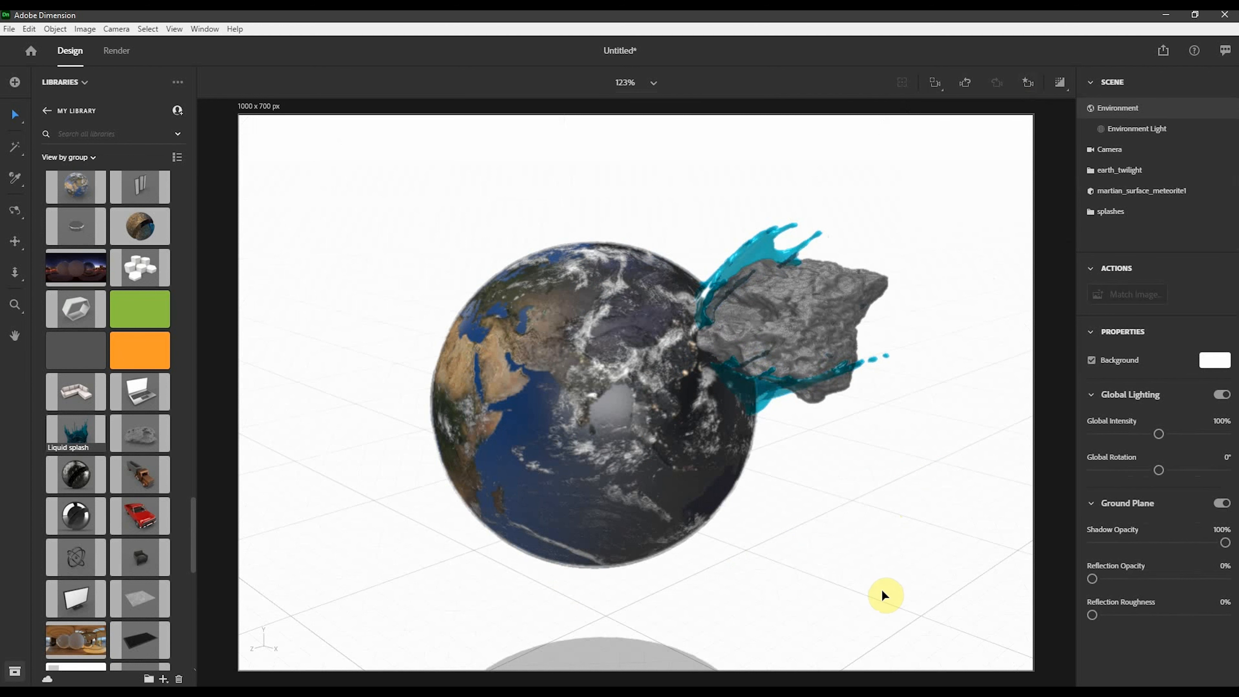
pyautogui.click(760, 249)
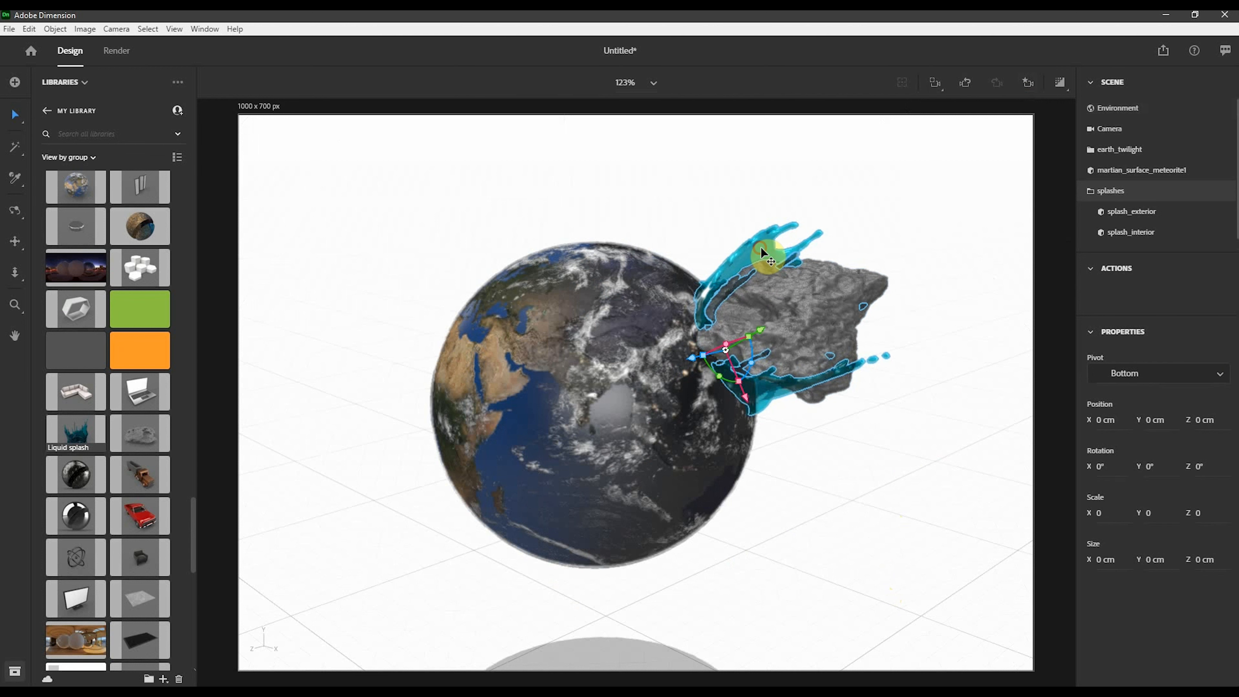
# - Open the exterior splash's liquid material and set its base color to a dark blue sampled from the earth, hex 26395B
pyautogui.click(1133, 205)
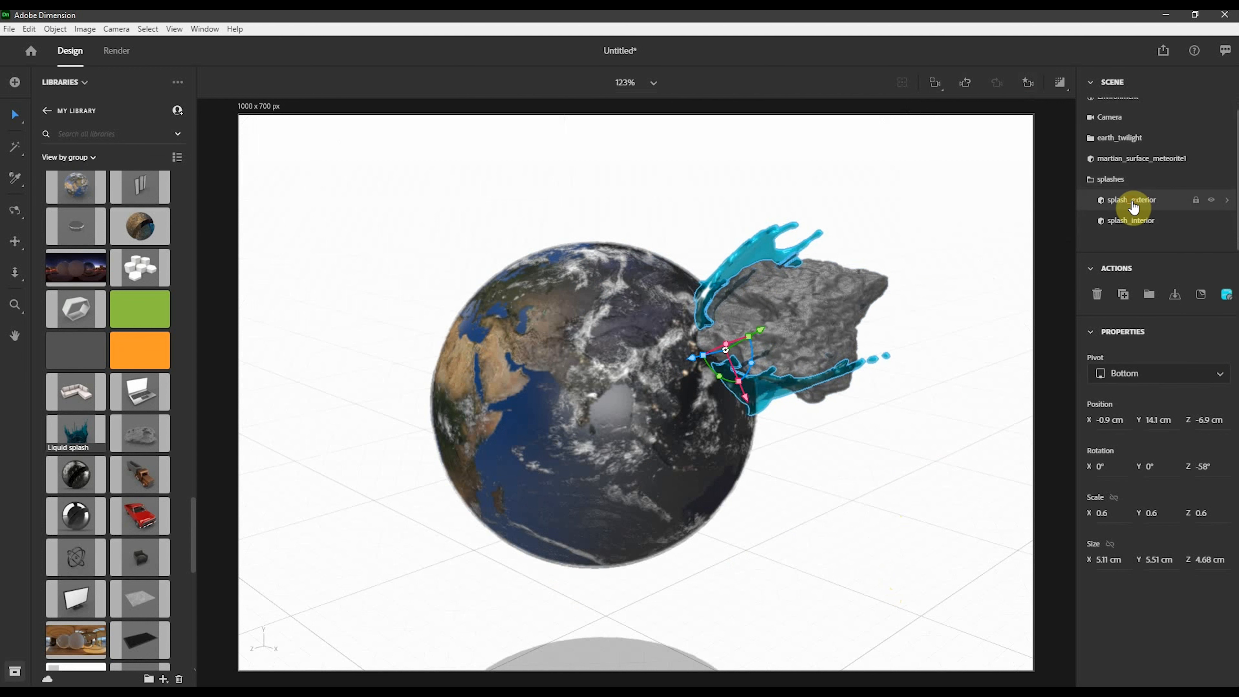
pyautogui.click(1225, 294)
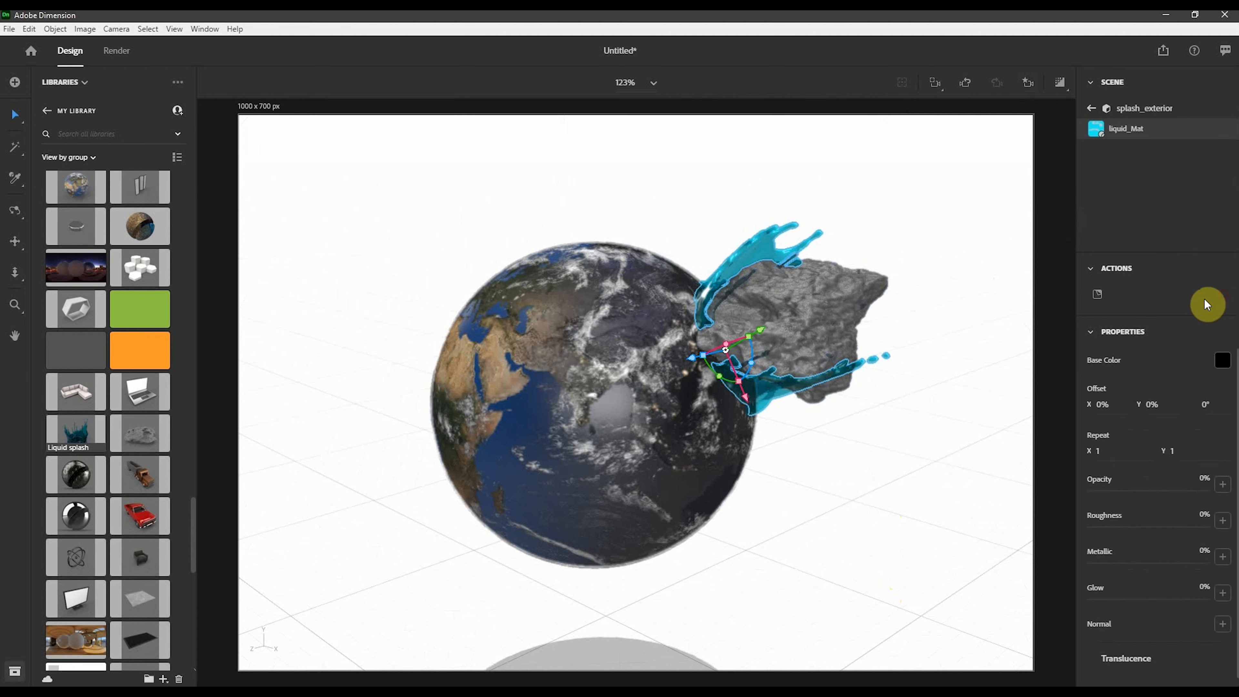
pyautogui.click(1222, 364)
pyautogui.click(1066, 263)
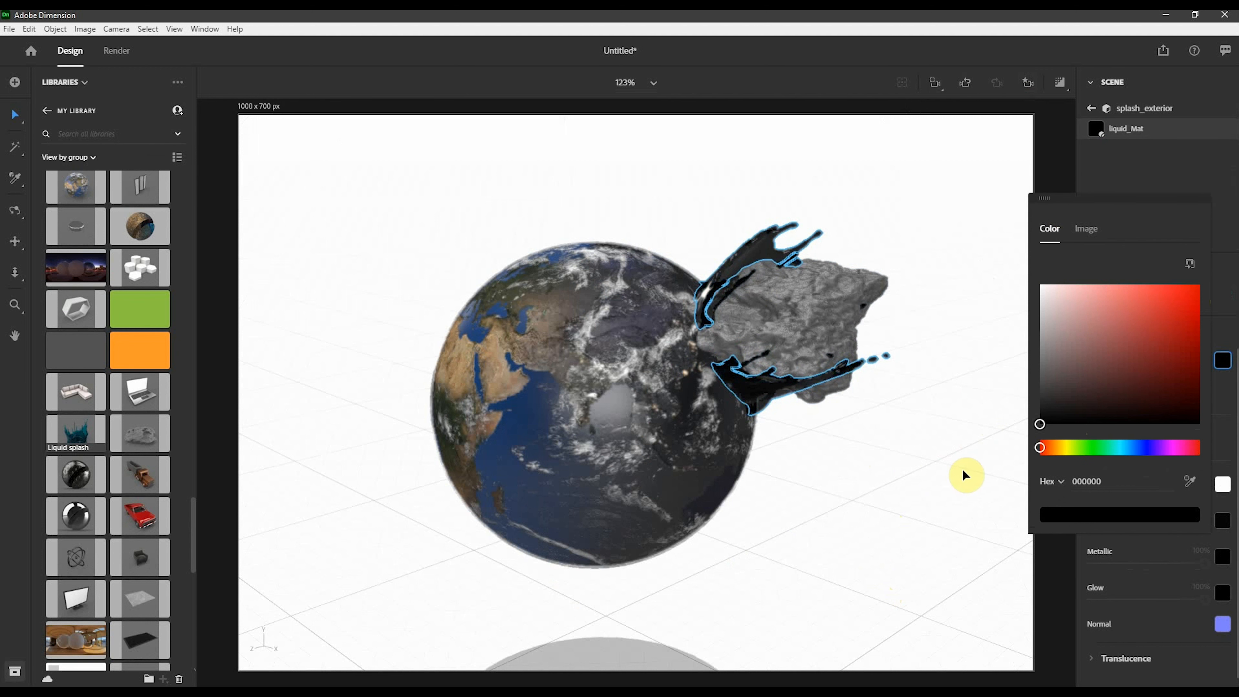
pyautogui.click(1190, 482)
pyautogui.click(703, 423)
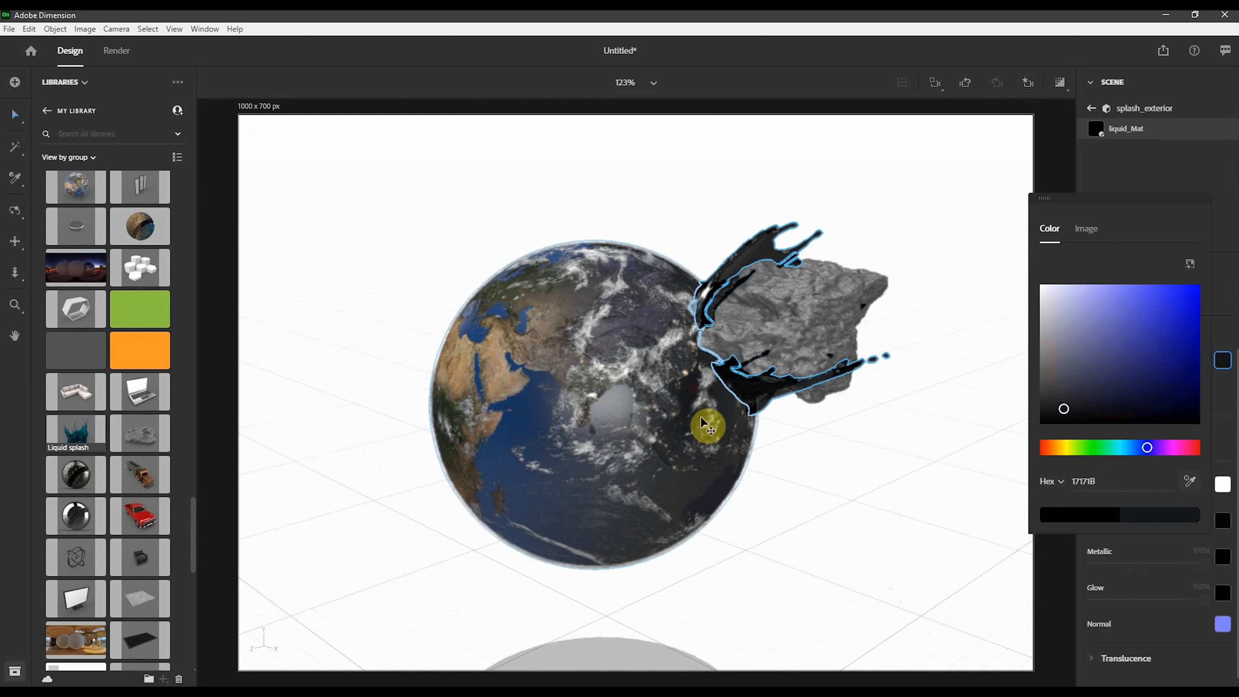
pyautogui.click(1191, 482)
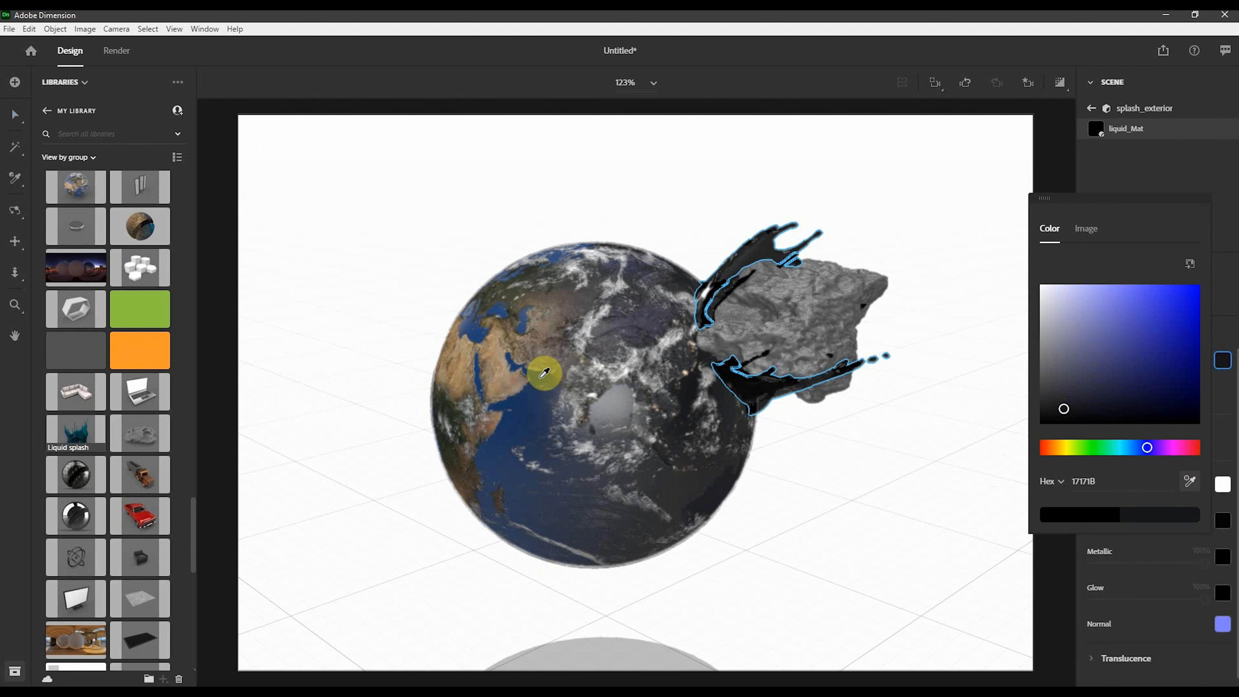
pyautogui.click(552, 381)
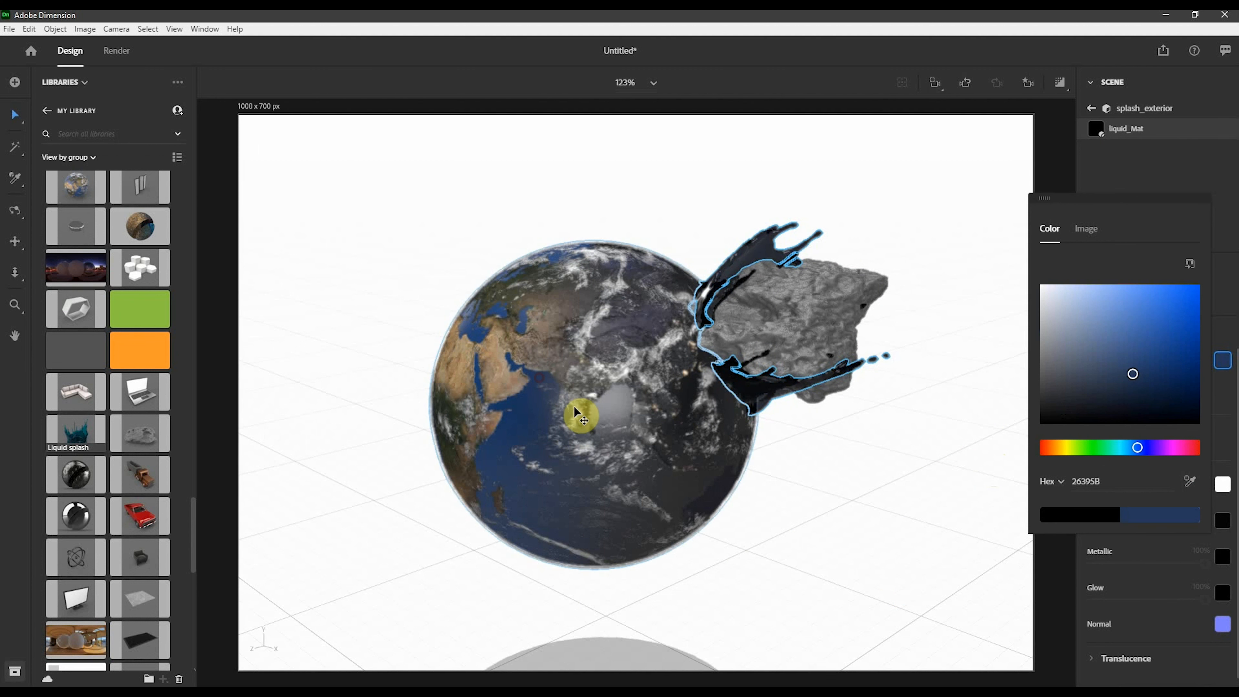
pyautogui.click(1120, 176)
pyautogui.click(980, 189)
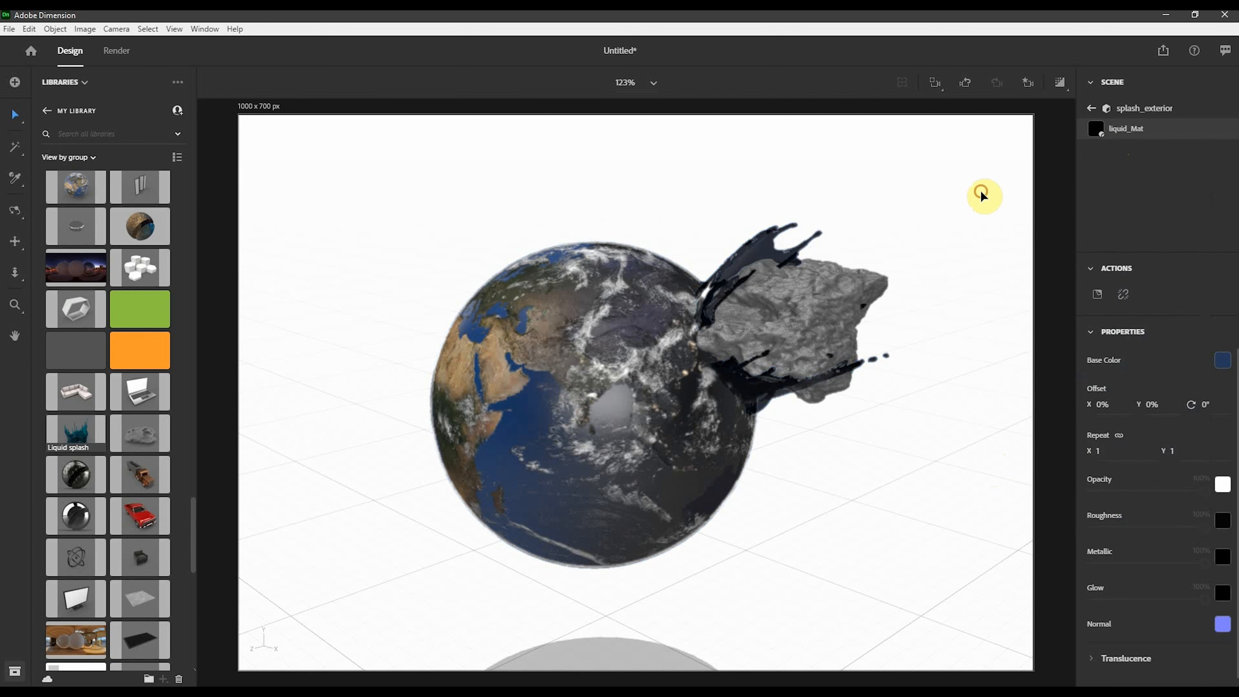
# - Turn on the real-time render preview and open the meteorite's material to inspect it
pyautogui.click(1058, 83)
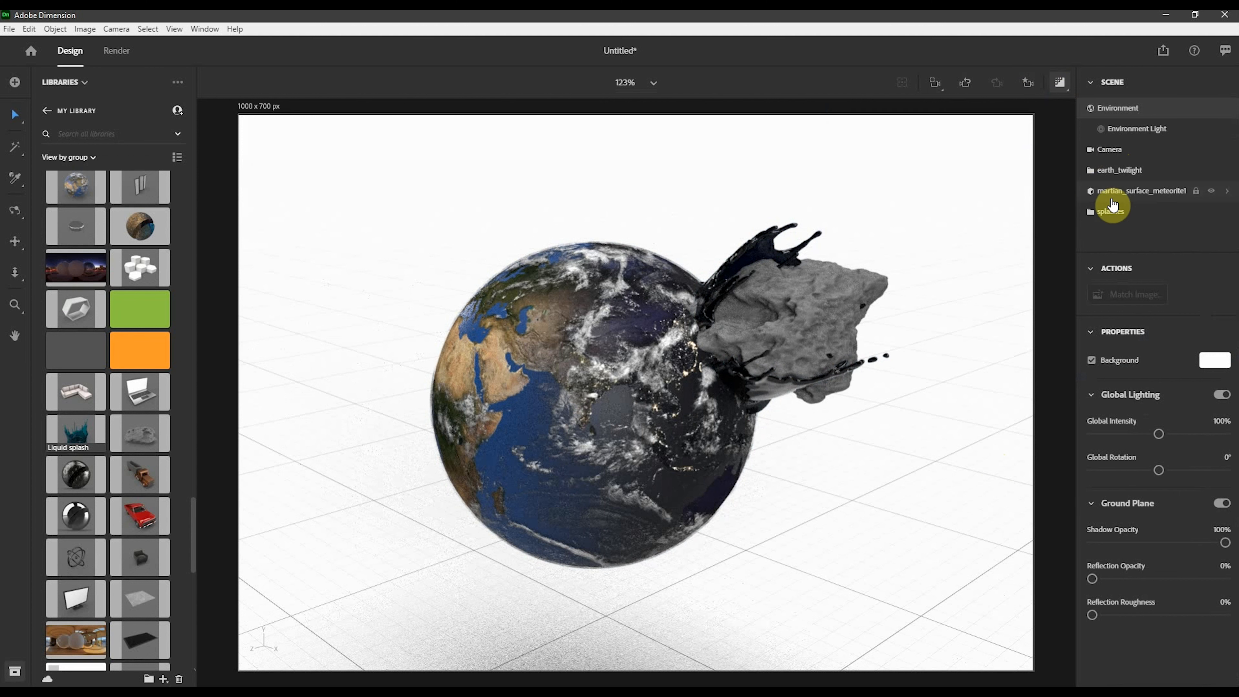
pyautogui.click(1093, 199)
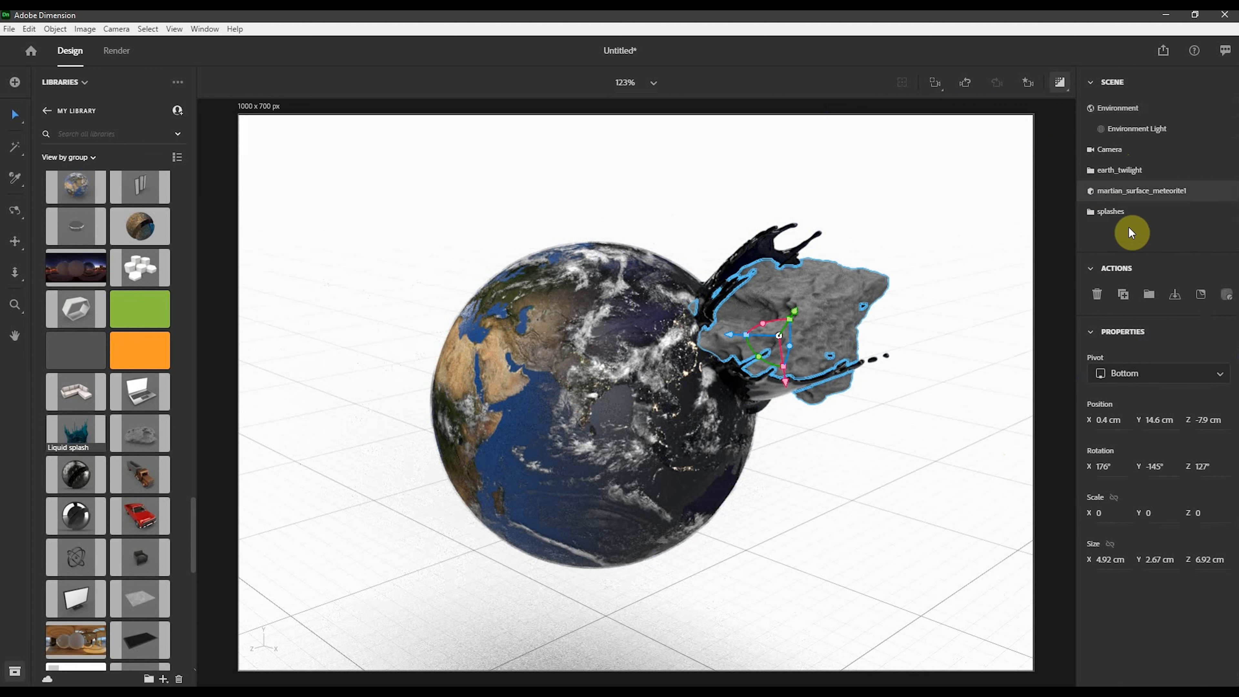
pyautogui.doubleClick(1091, 195)
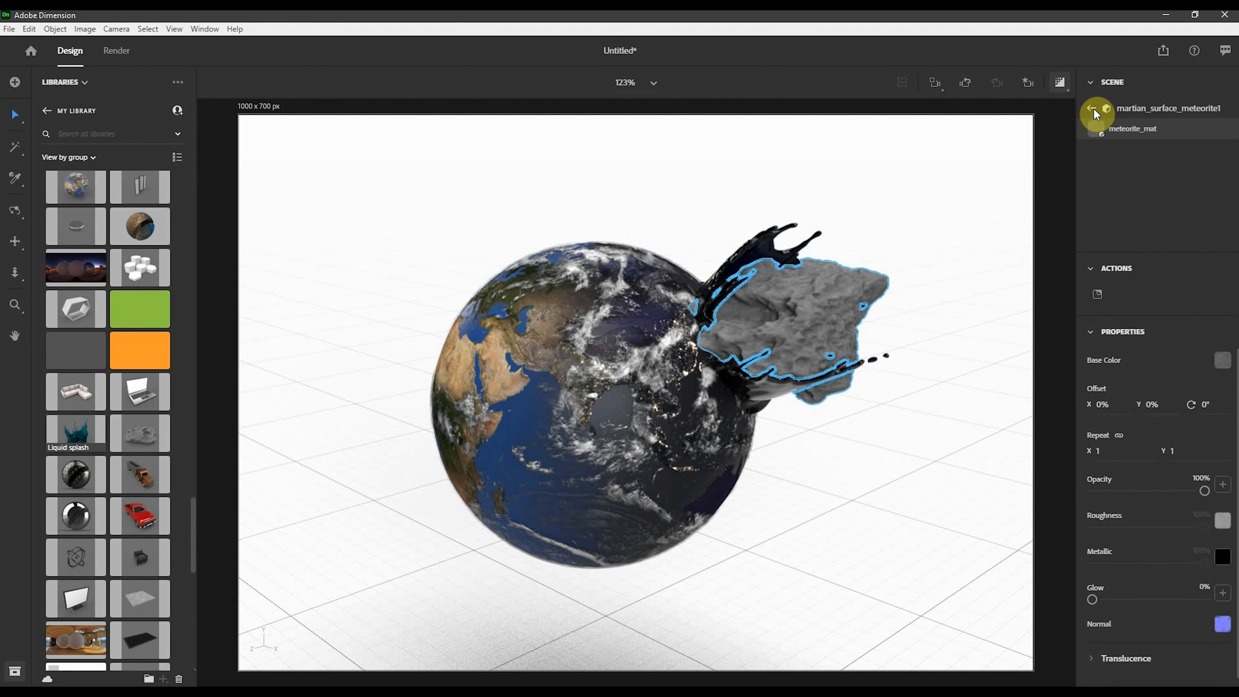
pyautogui.click(1094, 109)
# - Break the interior splash's material link and set its base color to a grey sampled from the earth, hex 5E5A56
pyautogui.click(668, 275)
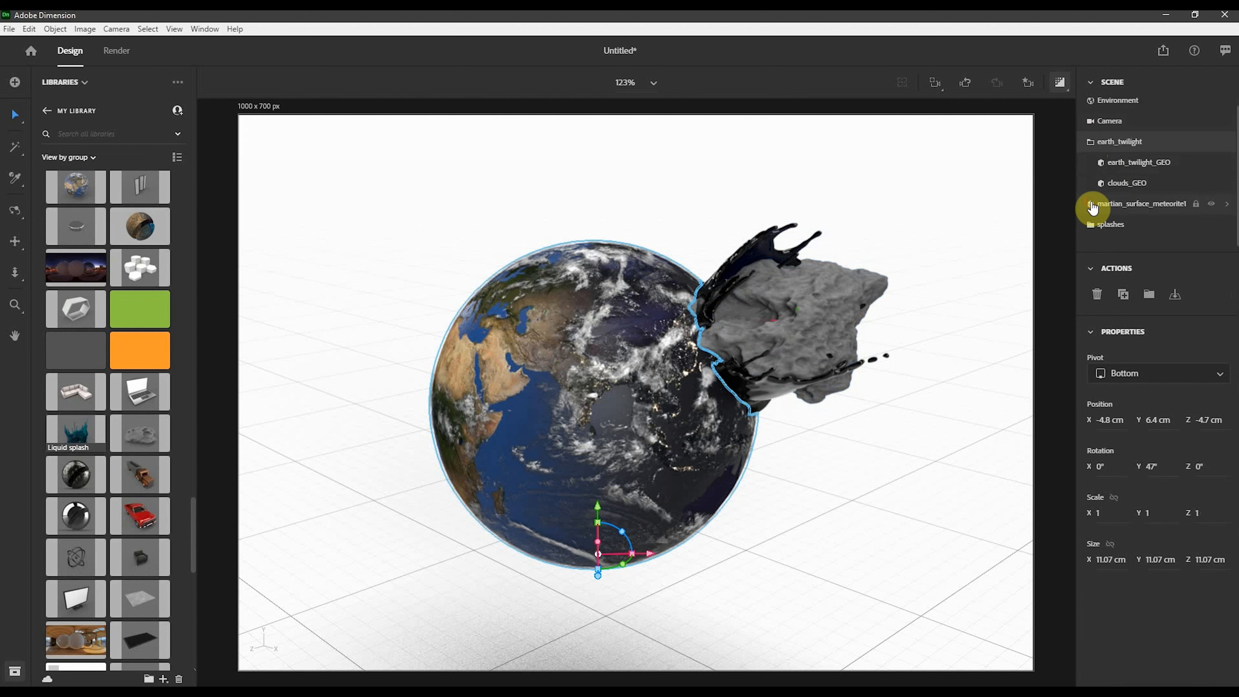
pyautogui.click(773, 254)
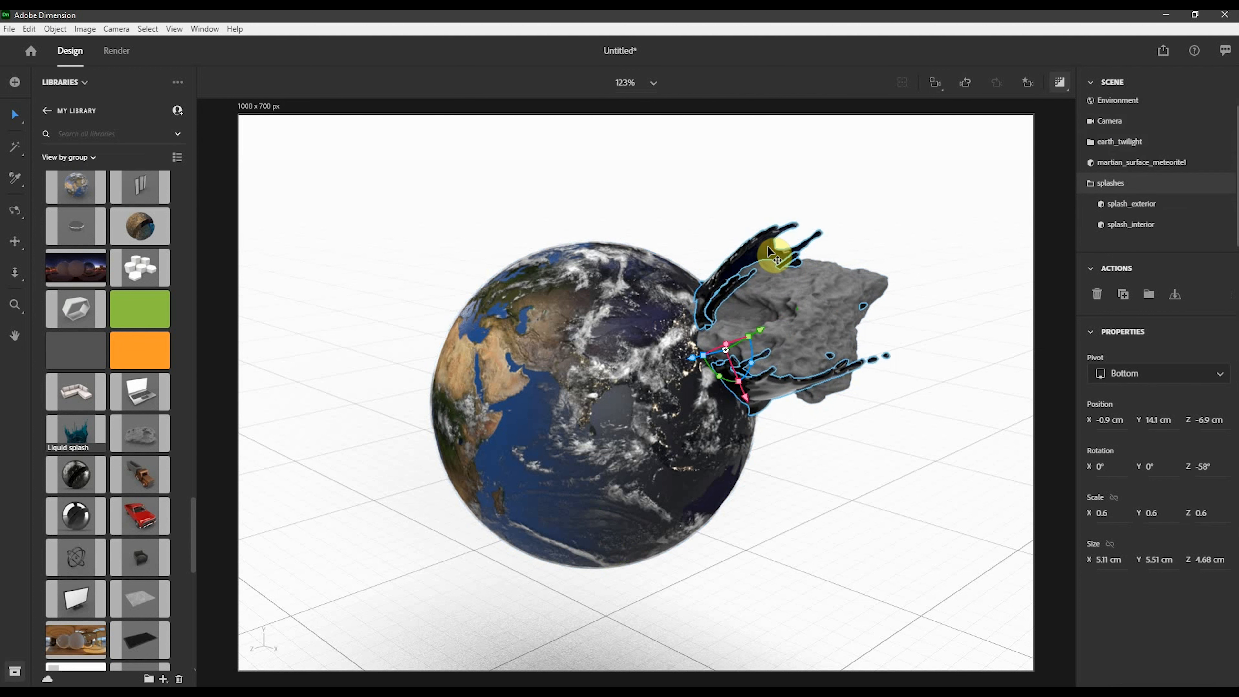
pyautogui.click(1131, 222)
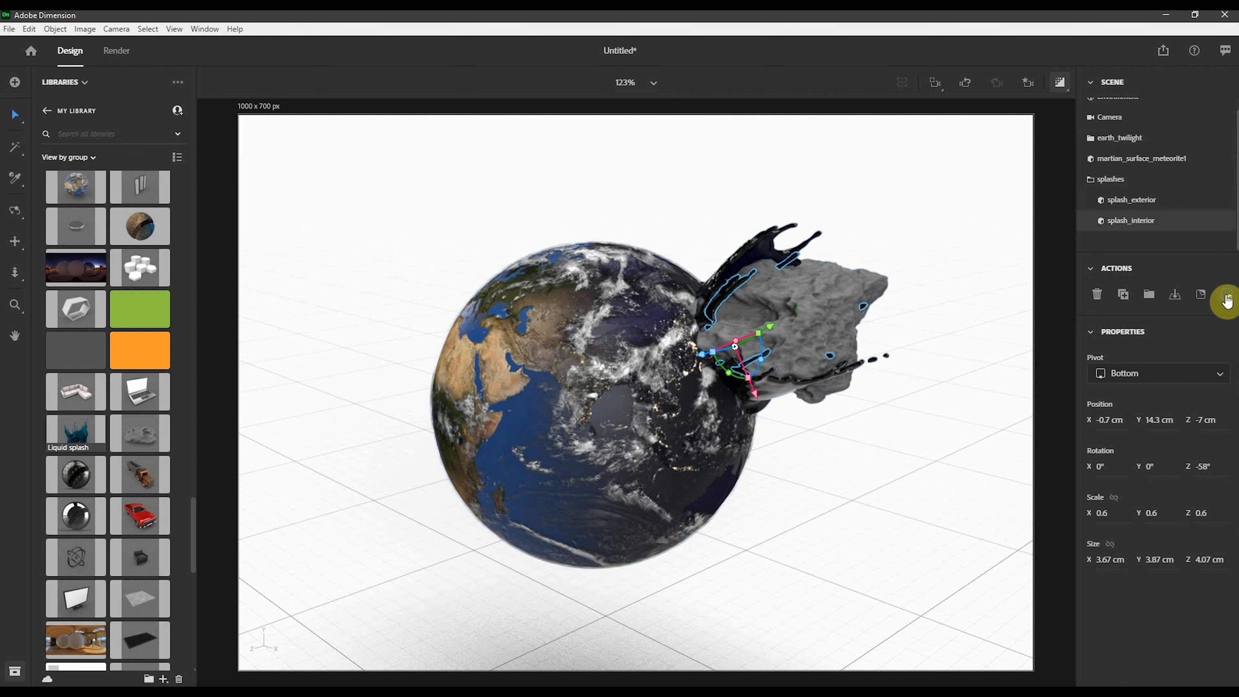
pyautogui.click(1137, 199)
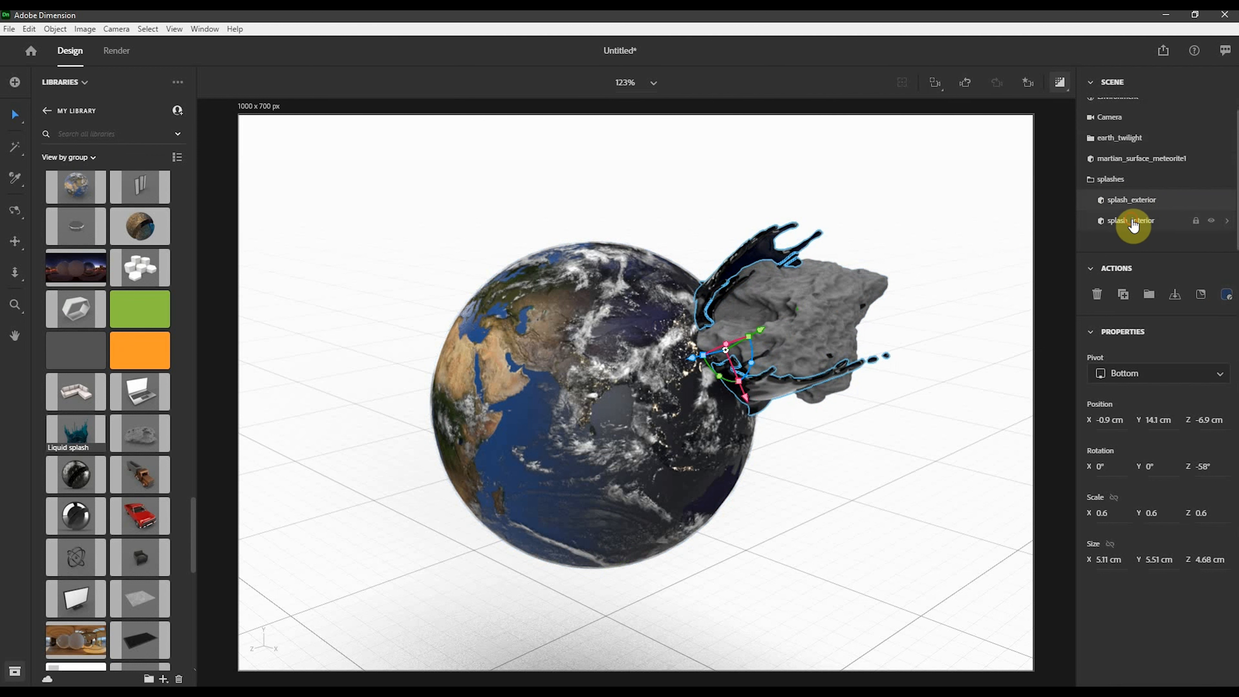
pyautogui.click(1134, 225)
pyautogui.click(1227, 295)
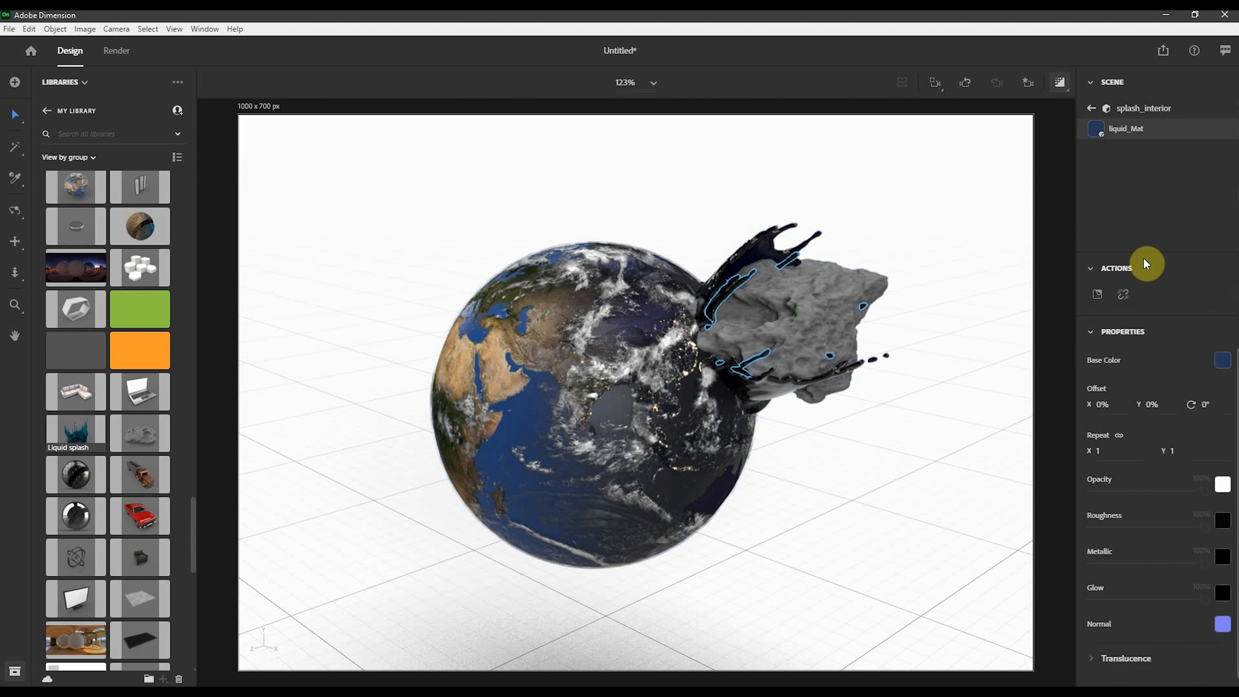
pyautogui.click(1124, 301)
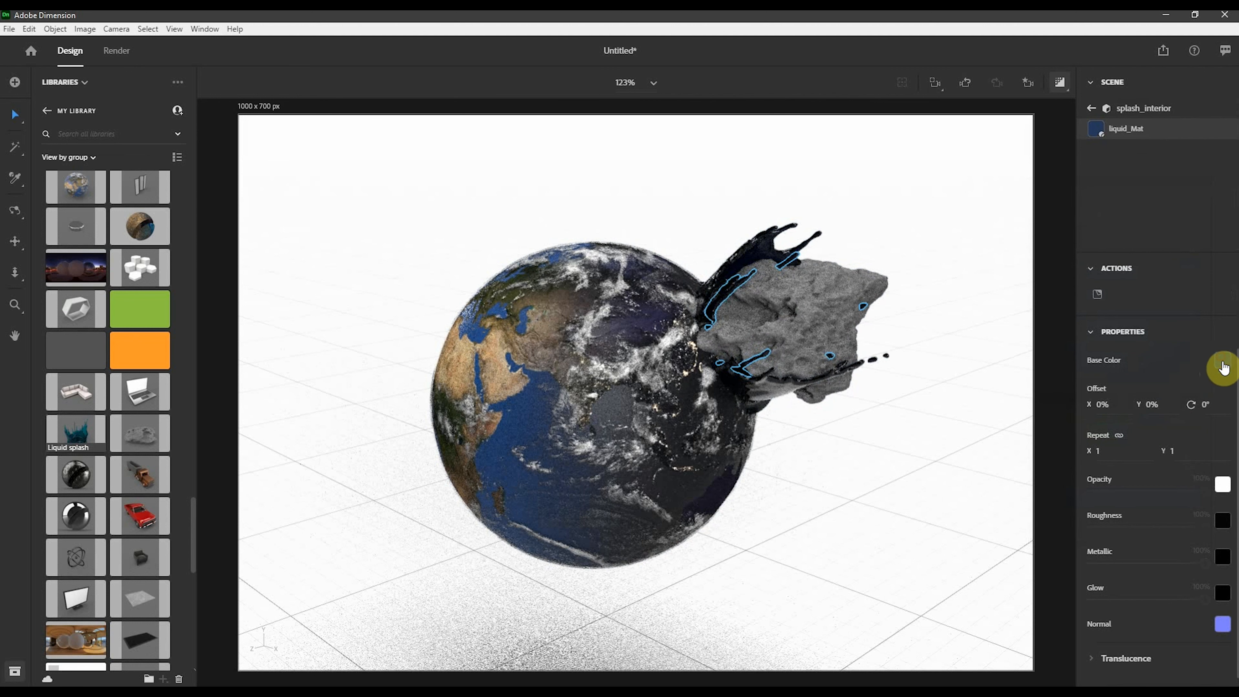
pyautogui.click(1223, 366)
pyautogui.click(1191, 465)
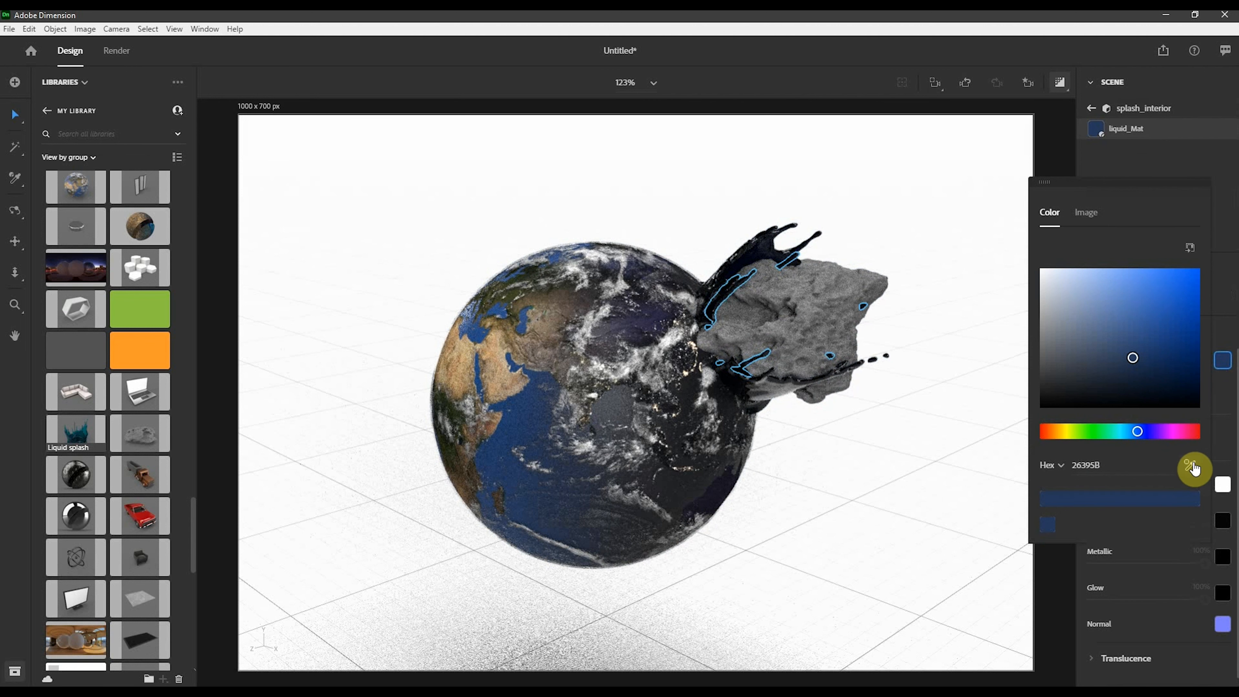
pyautogui.click(562, 369)
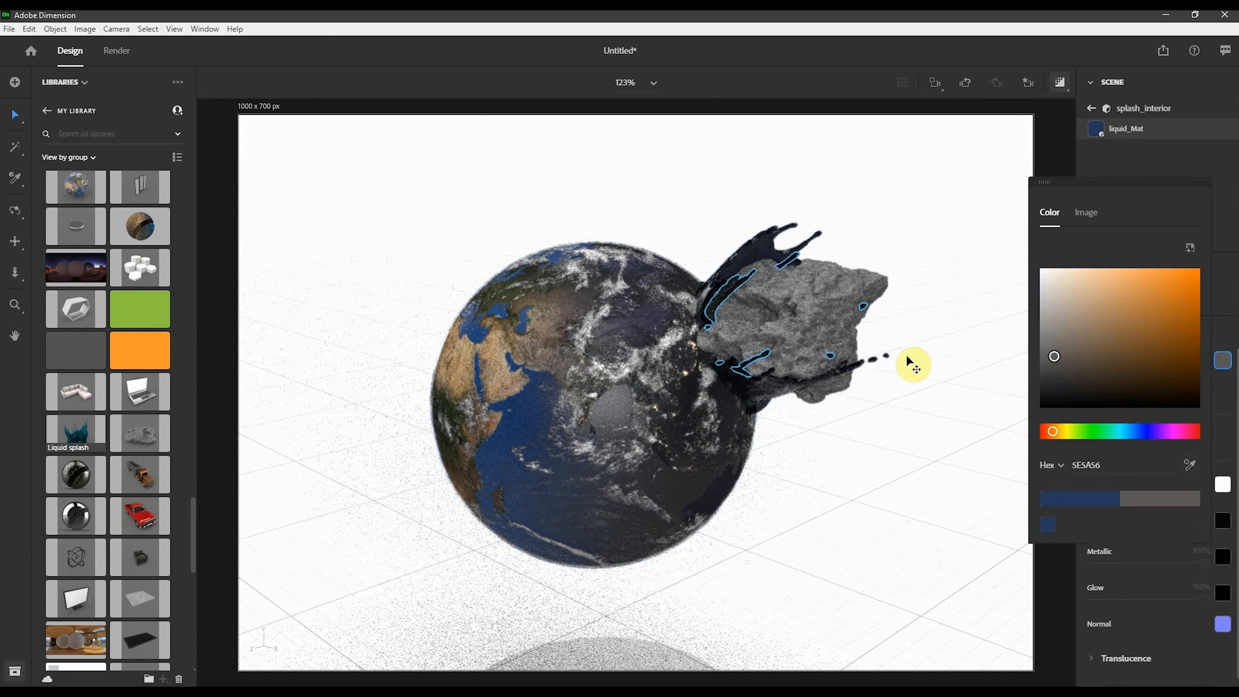
pyautogui.click(945, 235)
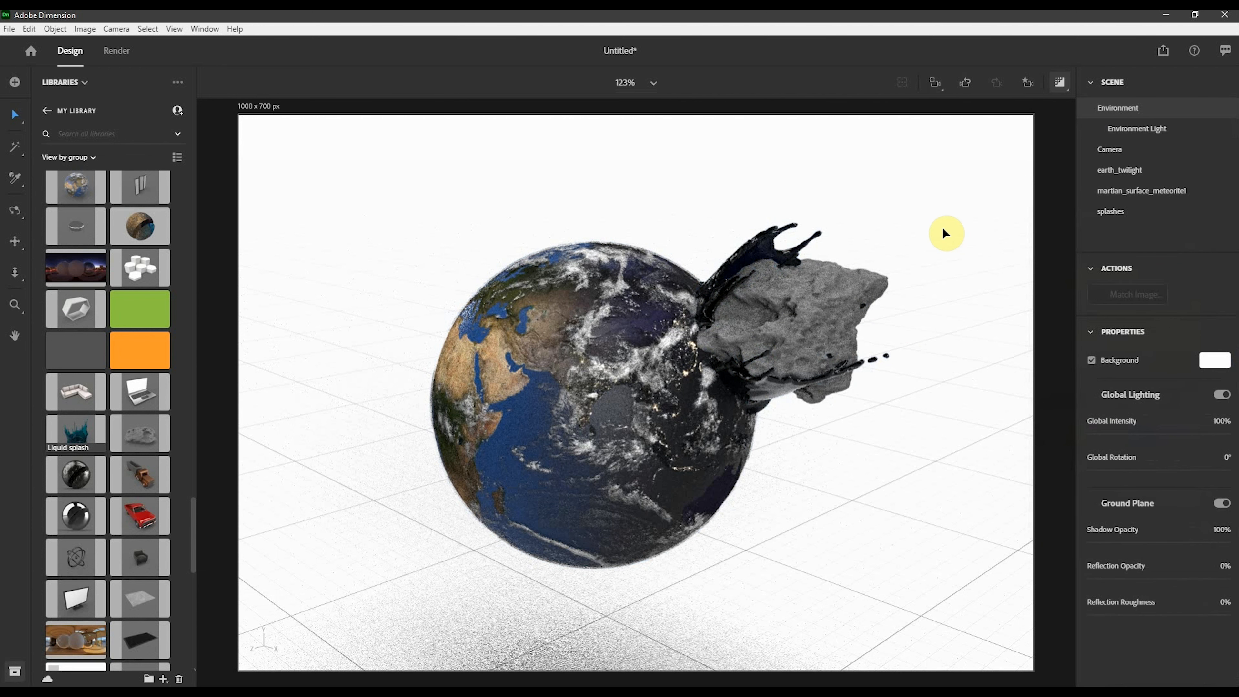
# - Shift the splash to about X -2 cm, Y 13.5 cm and return the camera to the View 1 bookmark
pyautogui.click(762, 249)
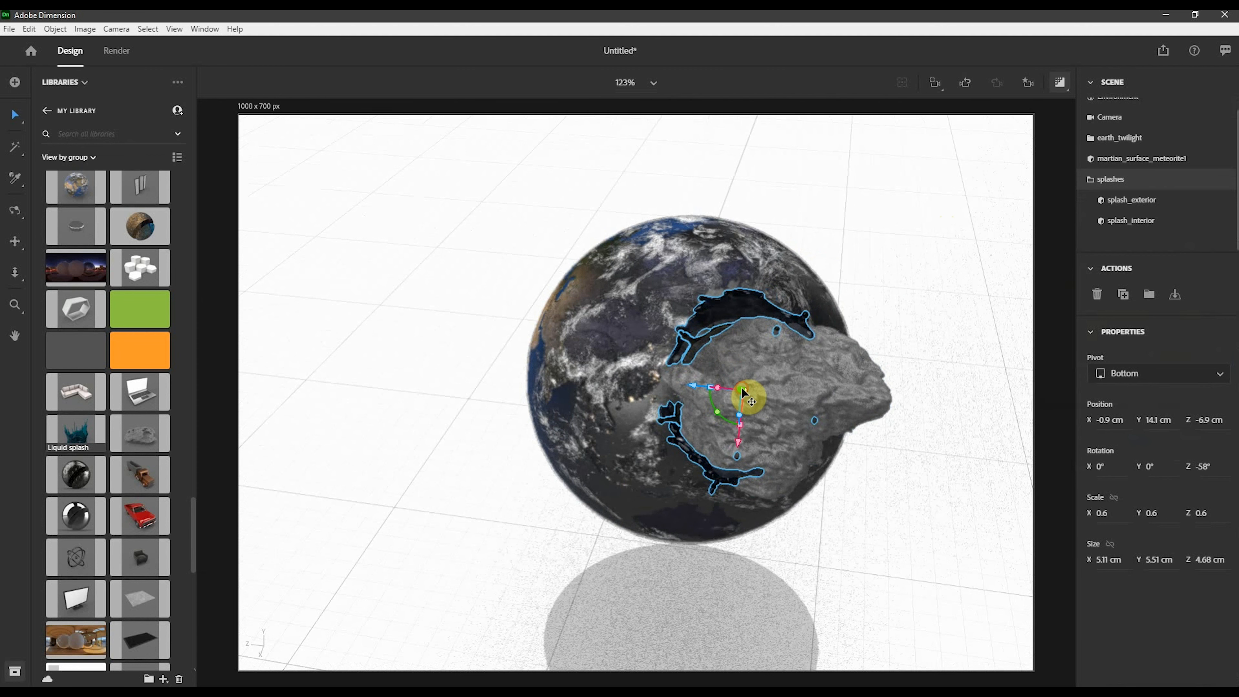
pyautogui.moveTo(741, 386); pyautogui.dragTo(669, 434)
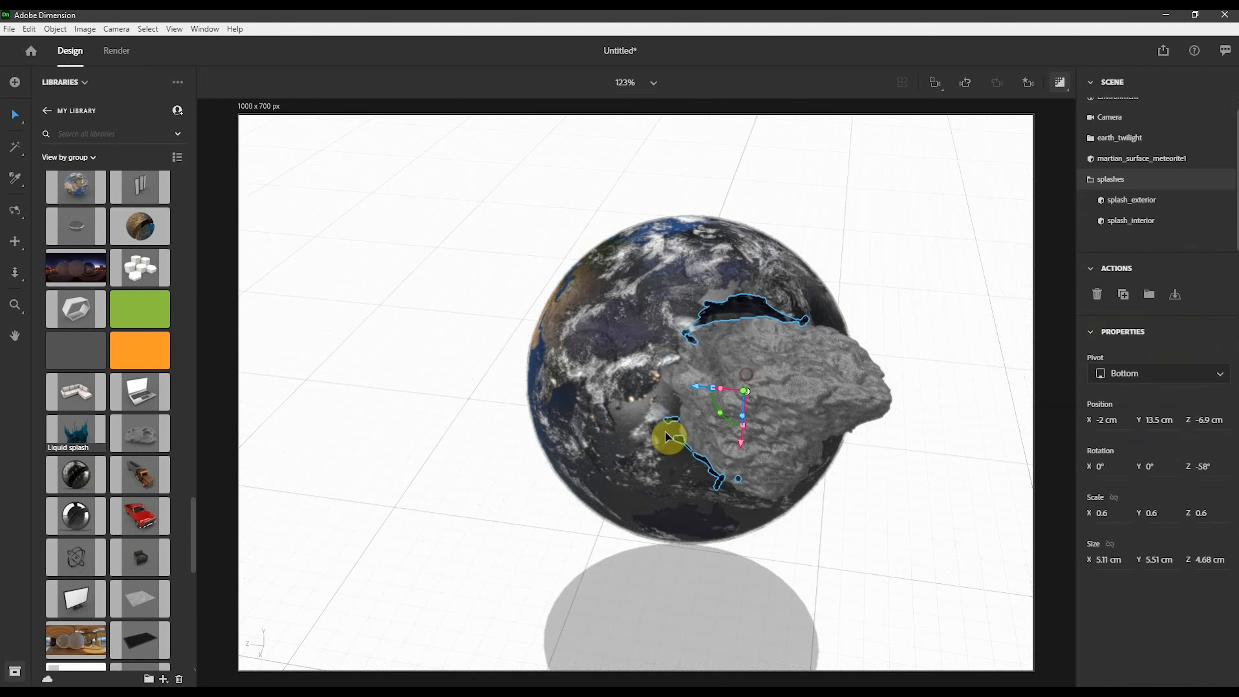
pyautogui.click(1027, 84)
pyautogui.click(968, 141)
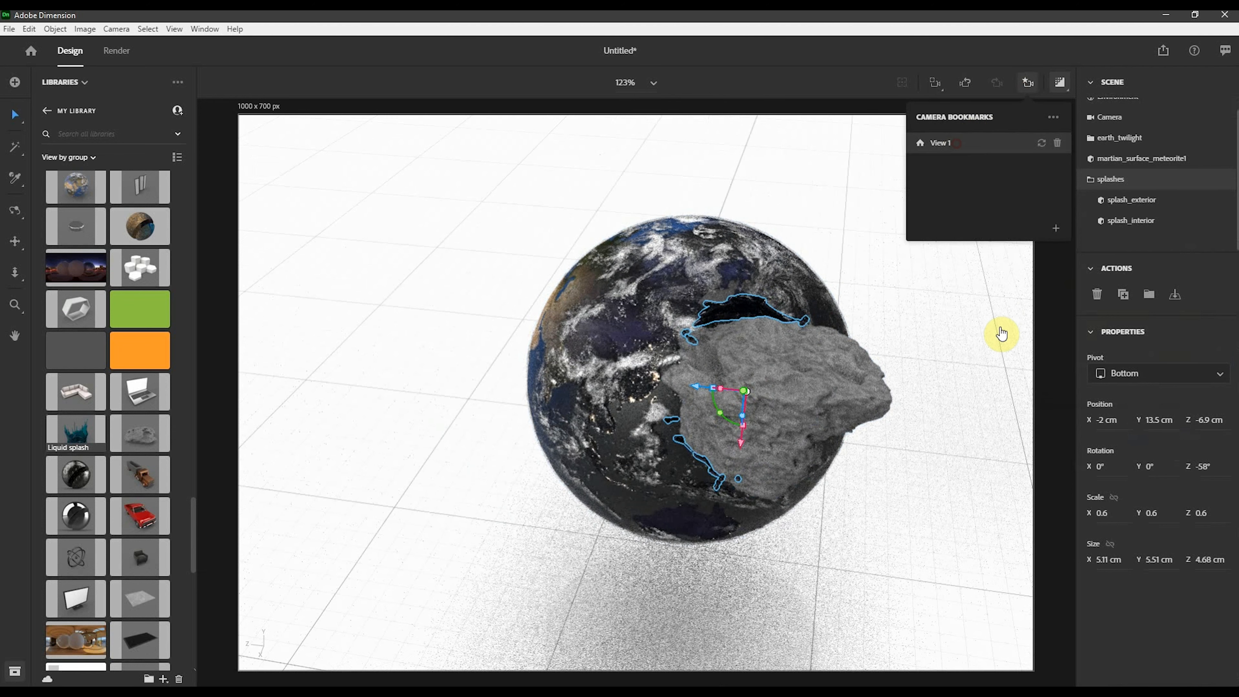
pyautogui.click(959, 384)
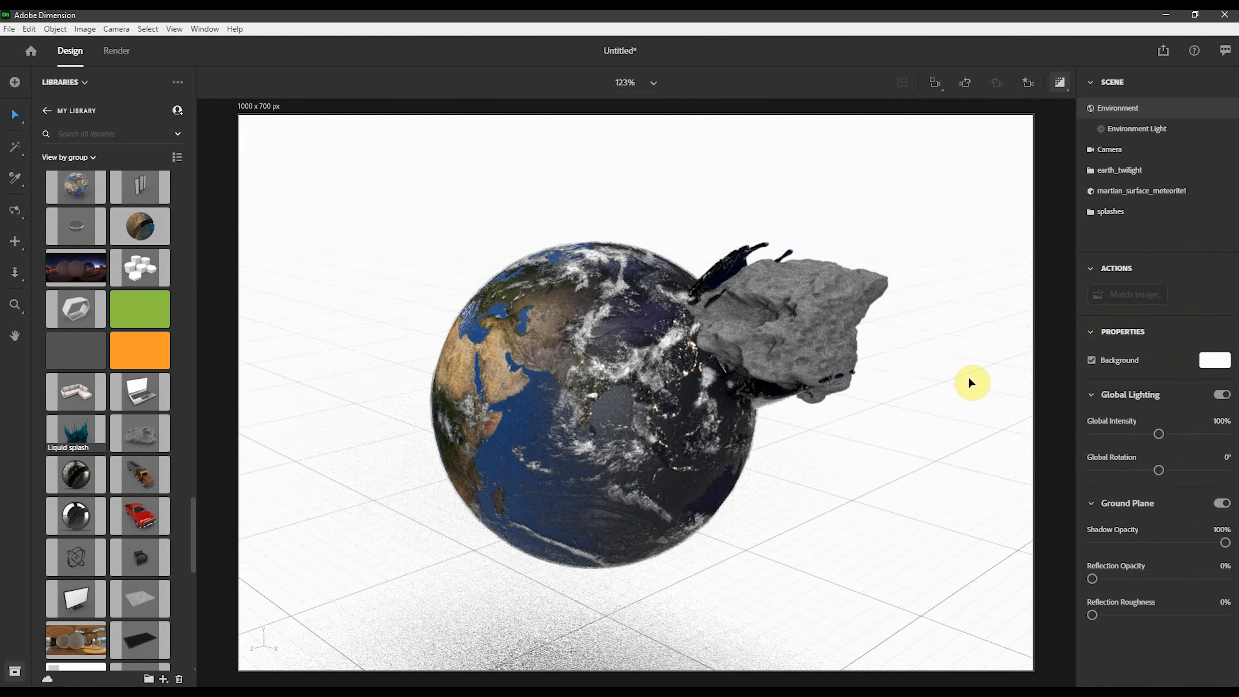
# - Delete the splashes group from the scene
pyautogui.click(824, 325)
pyautogui.moveTo(902, 324); pyautogui.dragTo(812, 414, button='right')
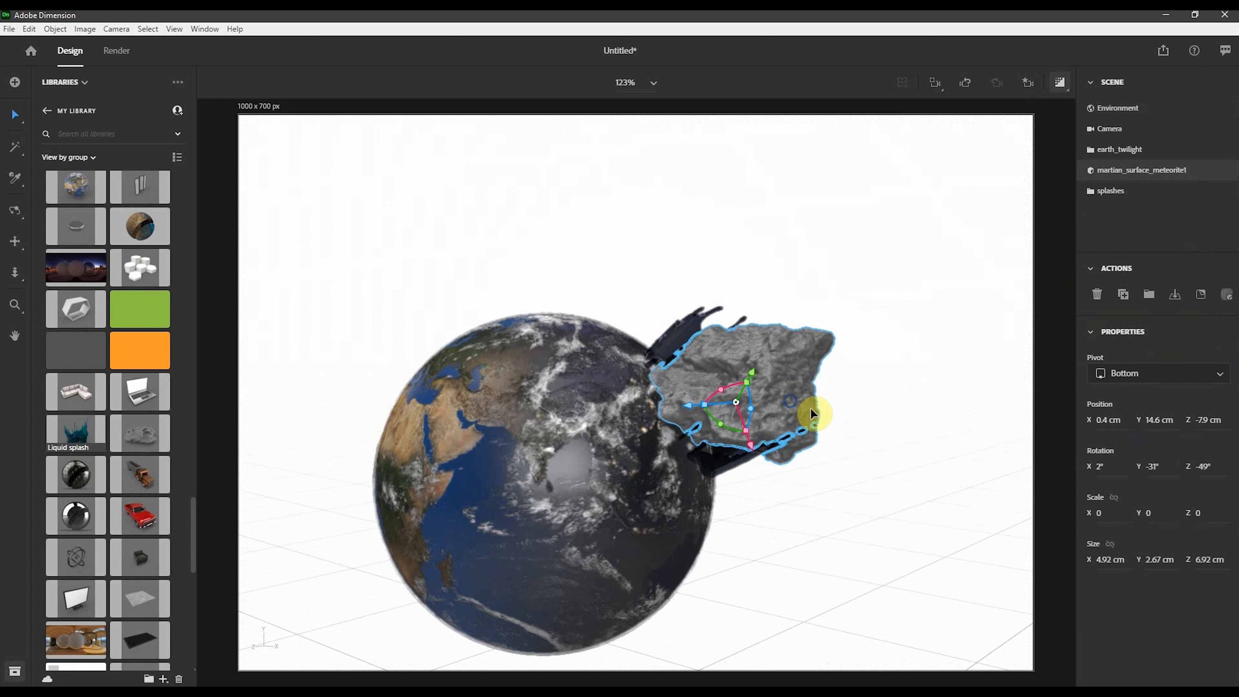
pyautogui.click(934, 342)
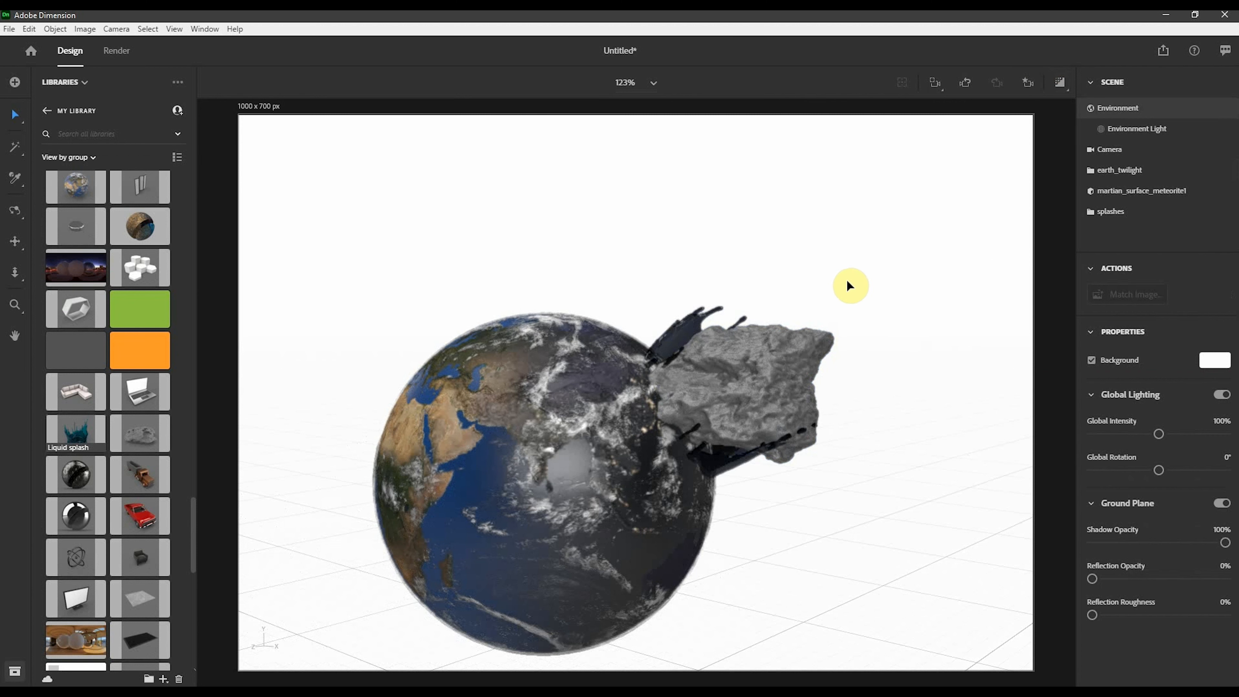
pyautogui.click(708, 327)
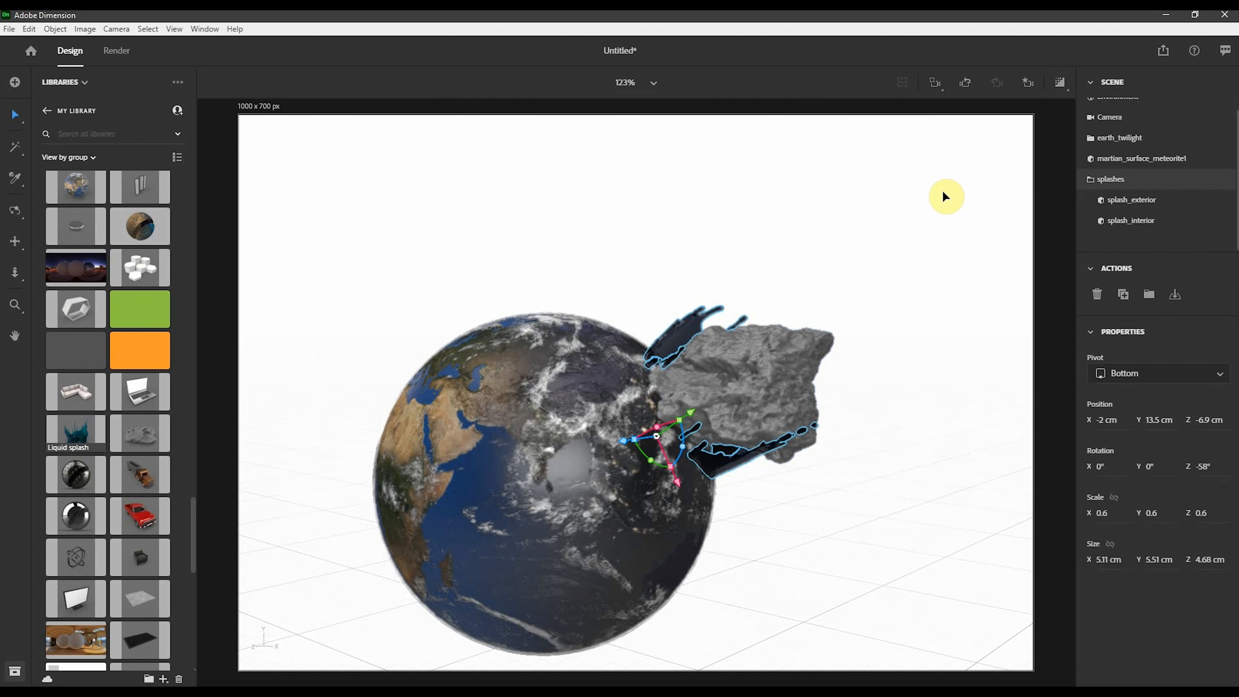
pyautogui.press('Delete')
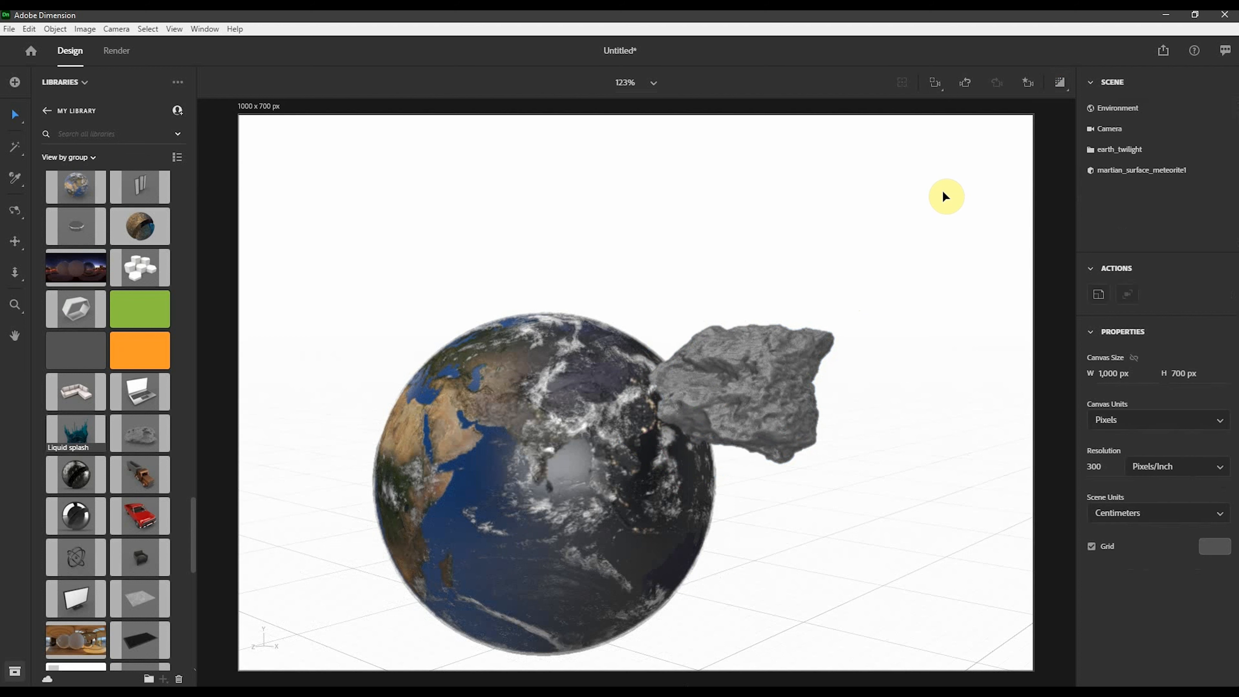
pyautogui.click(71, 115)
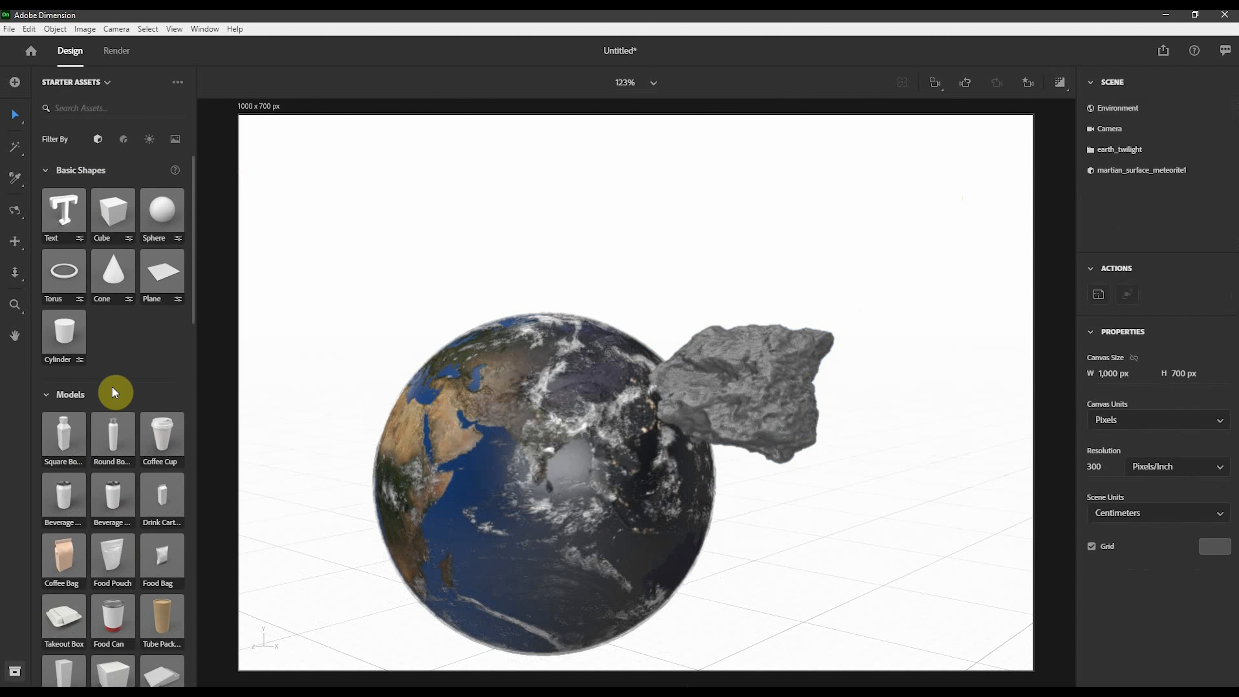
pyautogui.scroll(-10, 113, 390)
pyautogui.scroll(-3, 113, 393)
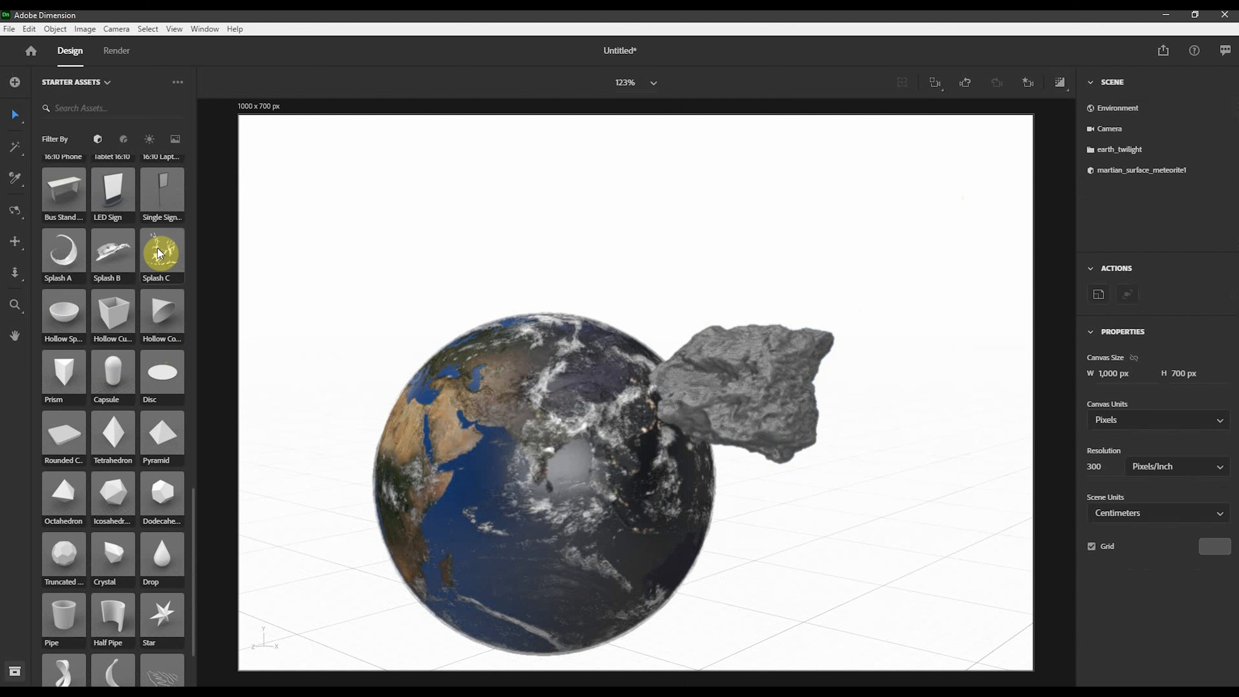
pyautogui.moveTo(108, 253); pyautogui.dragTo(851, 605)
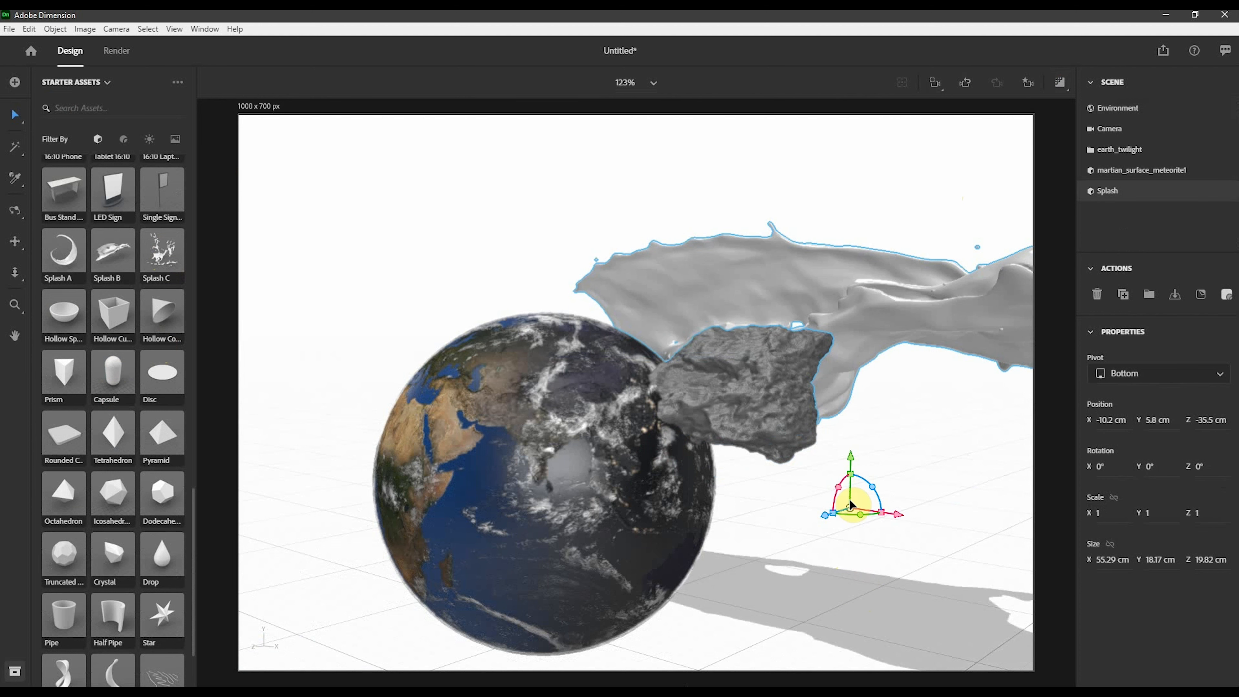
pyautogui.moveTo(828, 521); pyautogui.dragTo(483, 624)
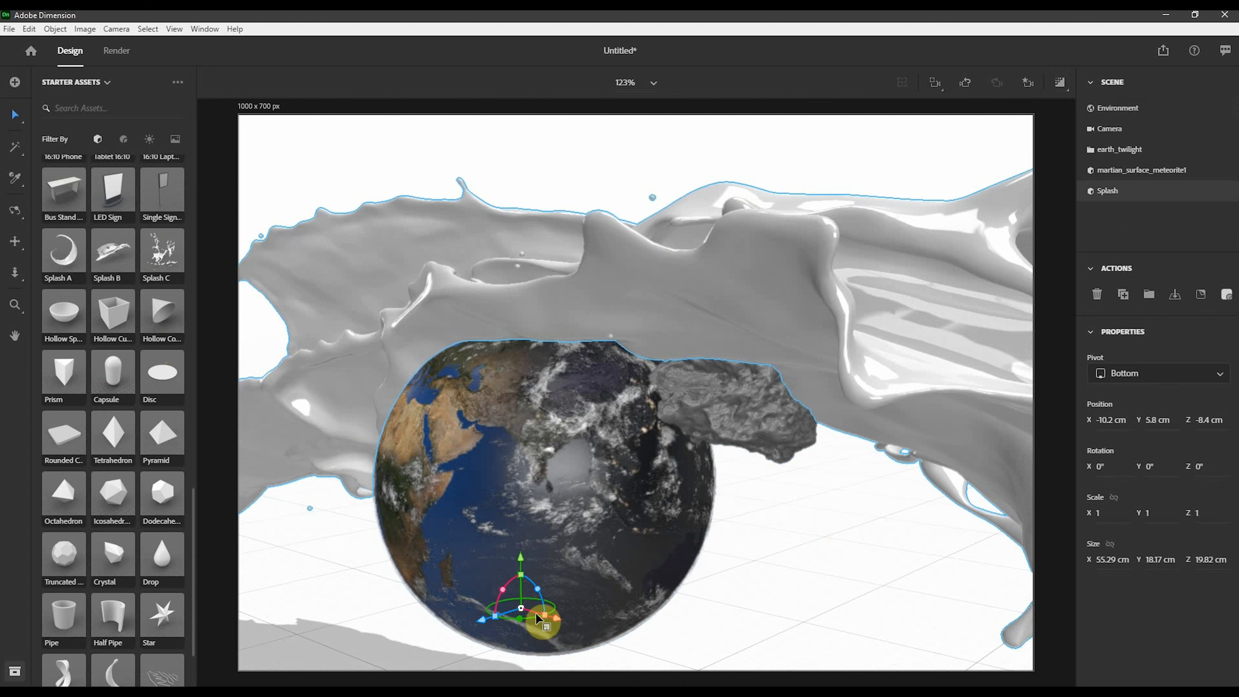
pyautogui.moveTo(548, 621); pyautogui.dragTo(708, 558)
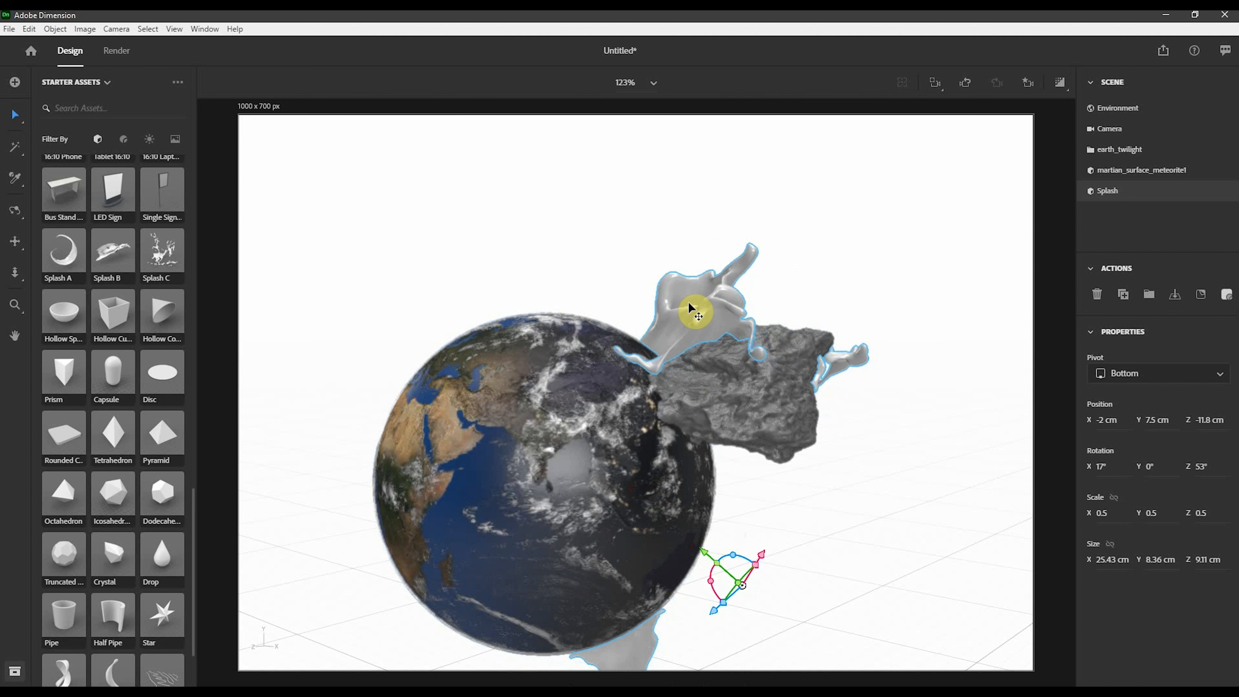
pyautogui.press('Delete')
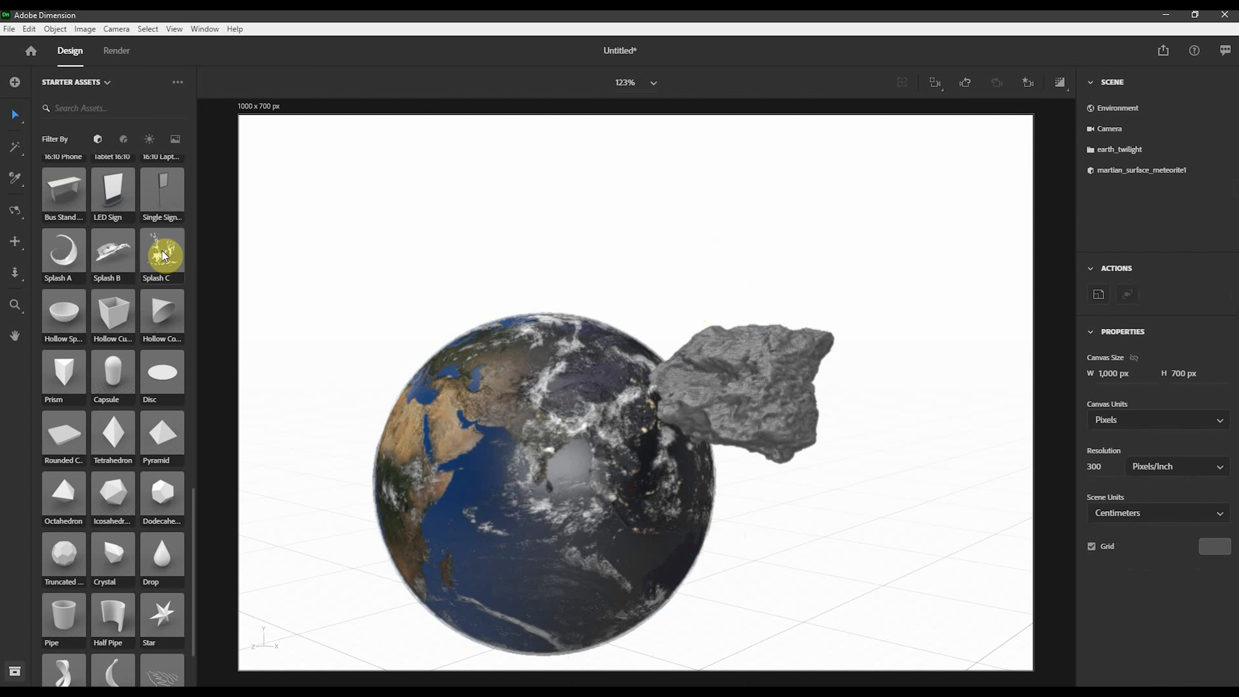
# - Add the Splash C starter model and move it onto the earth at about X -1.9 cm, Y 11.7 cm, Z -3.4 cm
pyautogui.moveTo(306, 239); pyautogui.dragTo(885, 551)
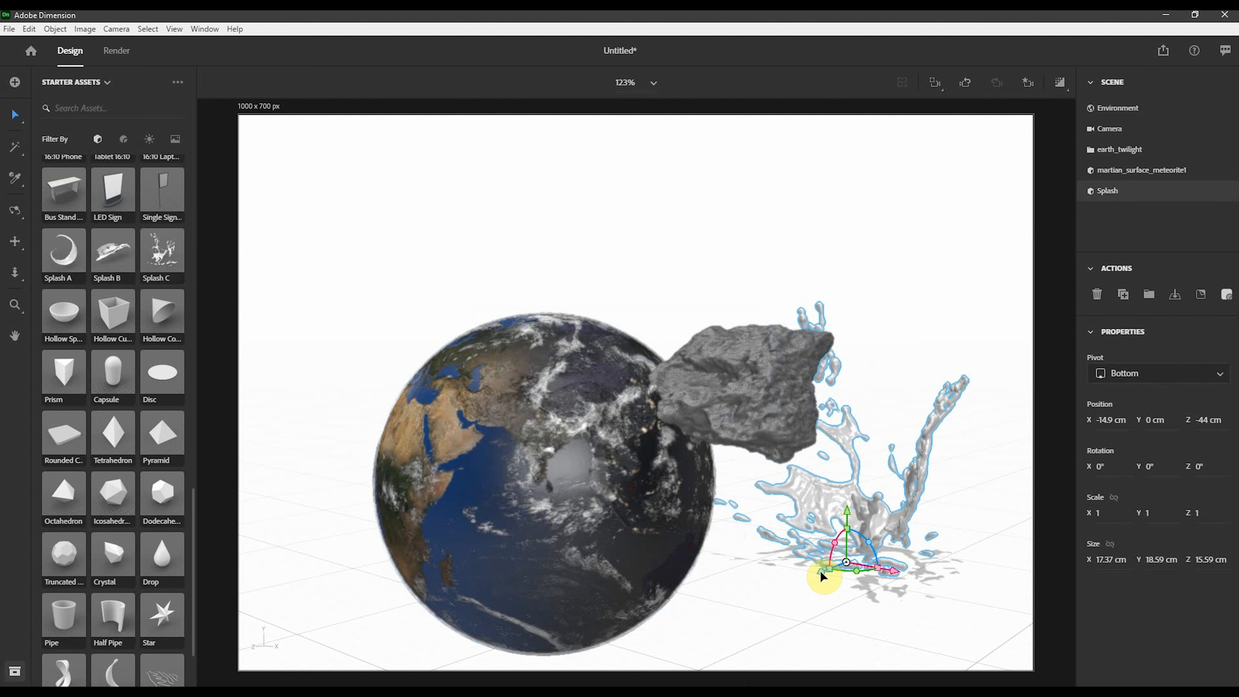
pyautogui.moveTo(821, 575); pyautogui.dragTo(483, 680)
pyautogui.moveTo(542, 641); pyautogui.dragTo(509, 393)
pyautogui.moveTo(512, 444); pyautogui.dragTo(292, 527)
pyautogui.moveTo(359, 471); pyautogui.dragTo(633, 562)
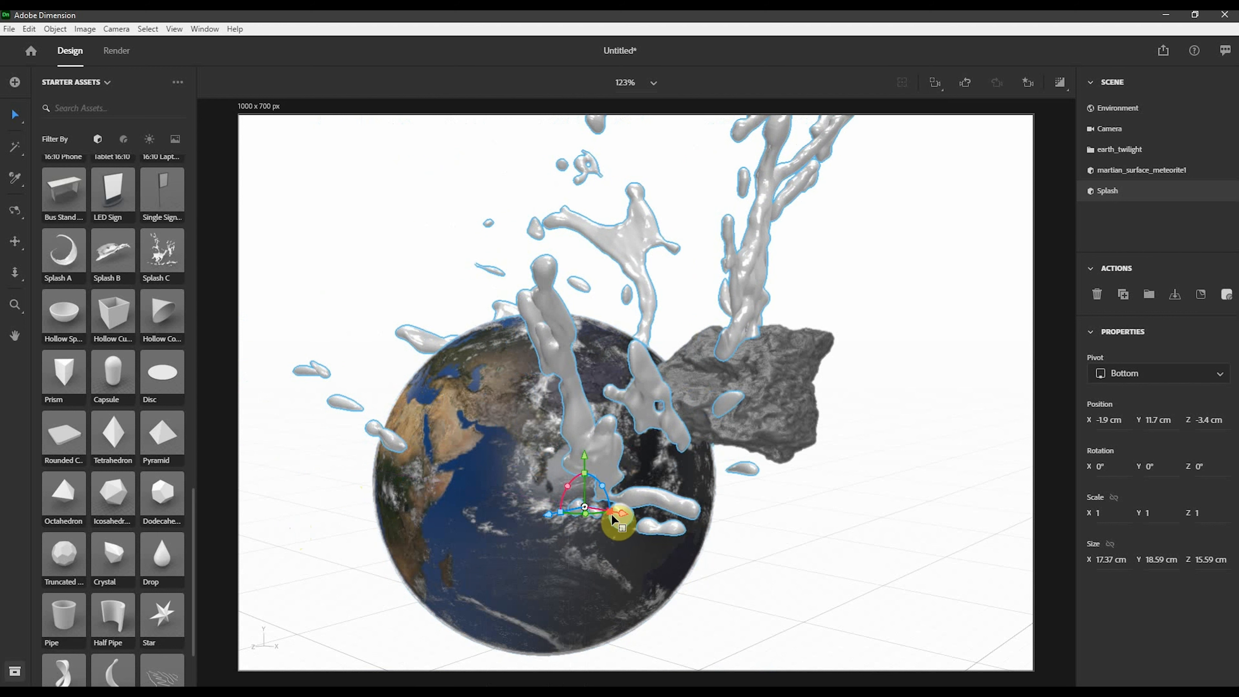
# - Scale Splash C to 0.3 and rotate and move it against the meteorite at about X -1.5 cm, Y 13.7 cm, Z -6.9 cm
pyautogui.moveTo(611, 513); pyautogui.dragTo(640, 541)
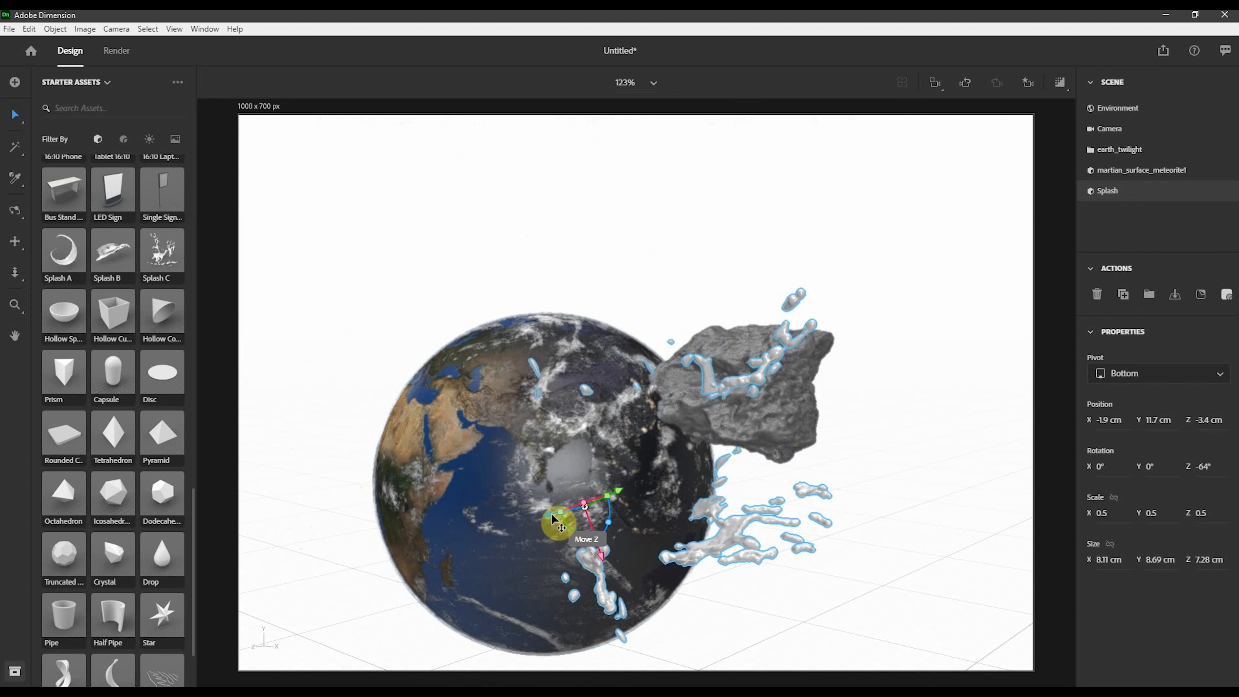
pyautogui.moveTo(553, 518); pyautogui.dragTo(607, 487)
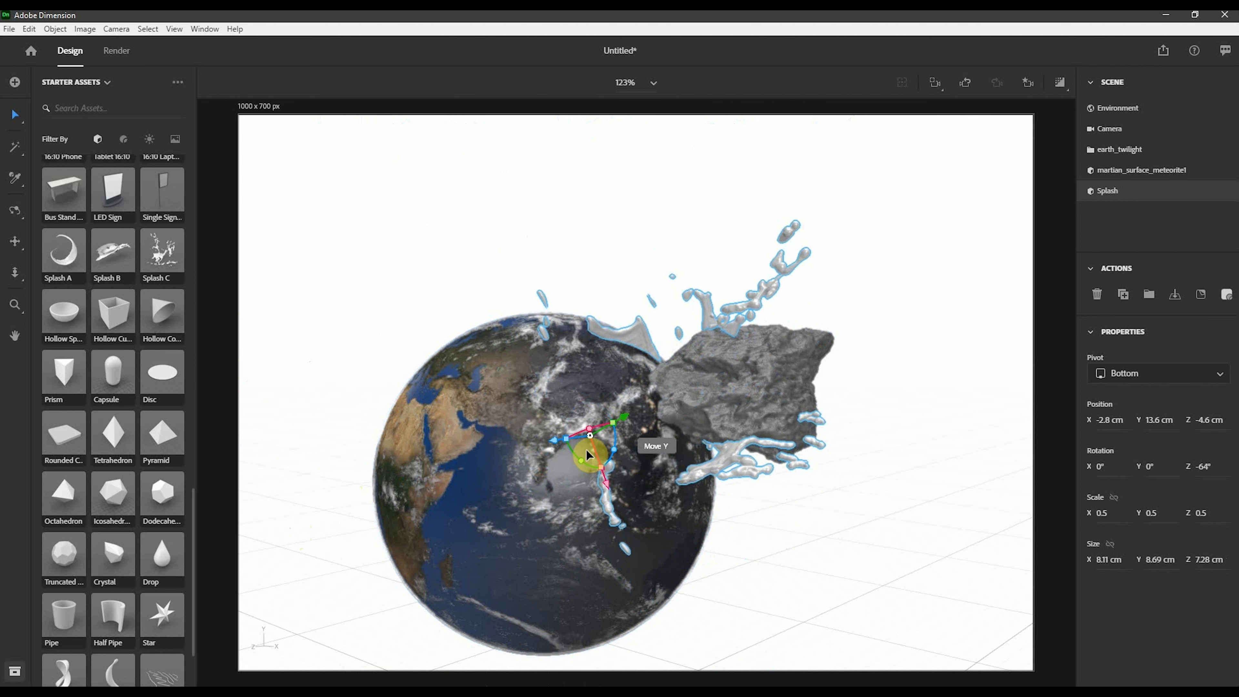
pyautogui.moveTo(555, 444); pyautogui.dragTo(629, 417)
pyautogui.moveTo(602, 461); pyautogui.dragTo(676, 428)
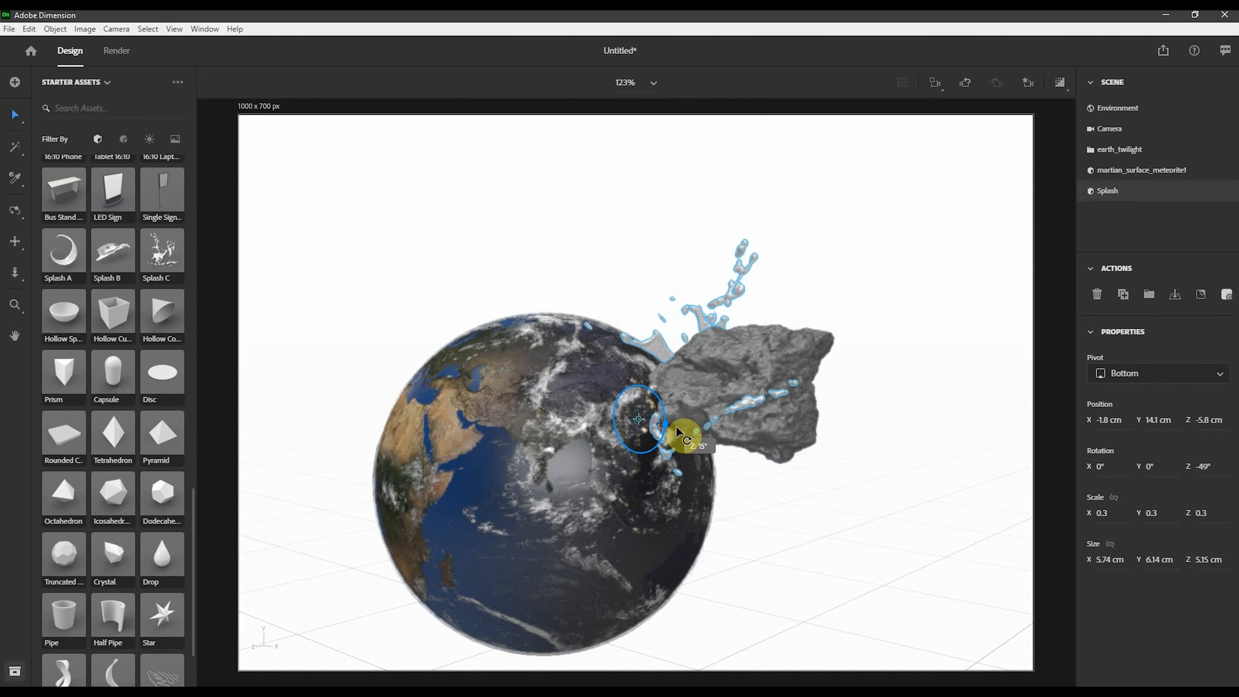
pyautogui.moveTo(806, 376); pyautogui.dragTo(598, 457)
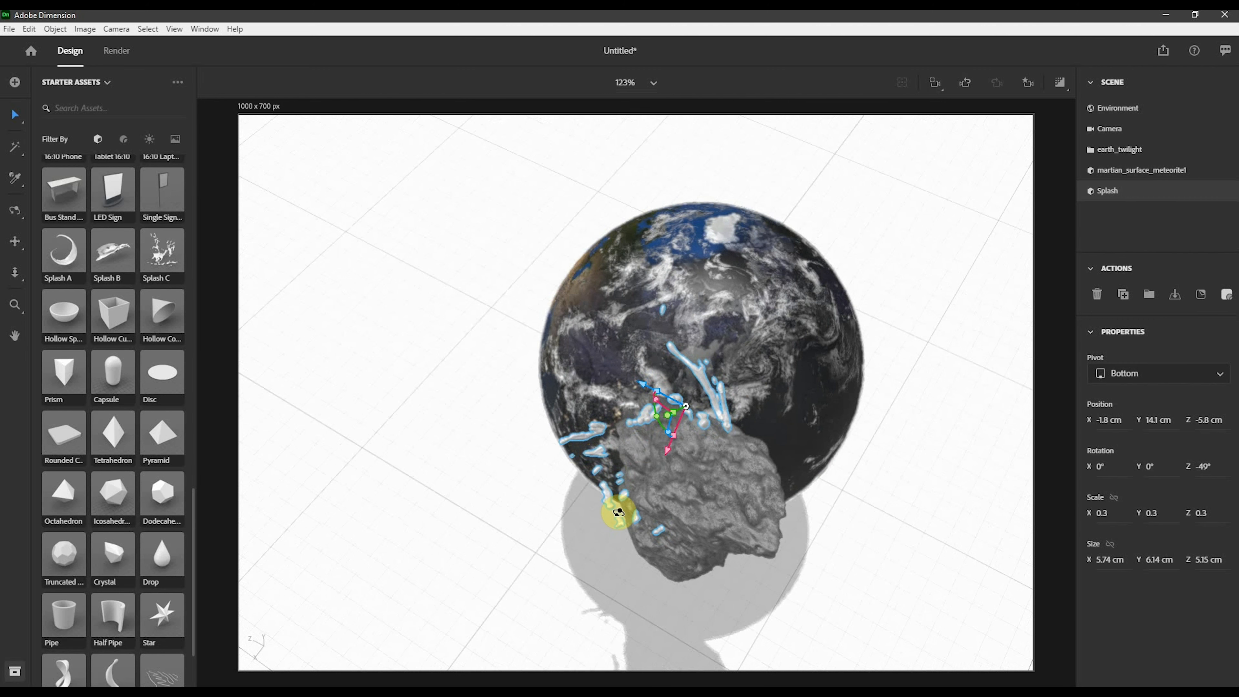
pyautogui.moveTo(618, 512); pyautogui.dragTo(773, 327)
pyautogui.moveTo(716, 390); pyautogui.dragTo(750, 398)
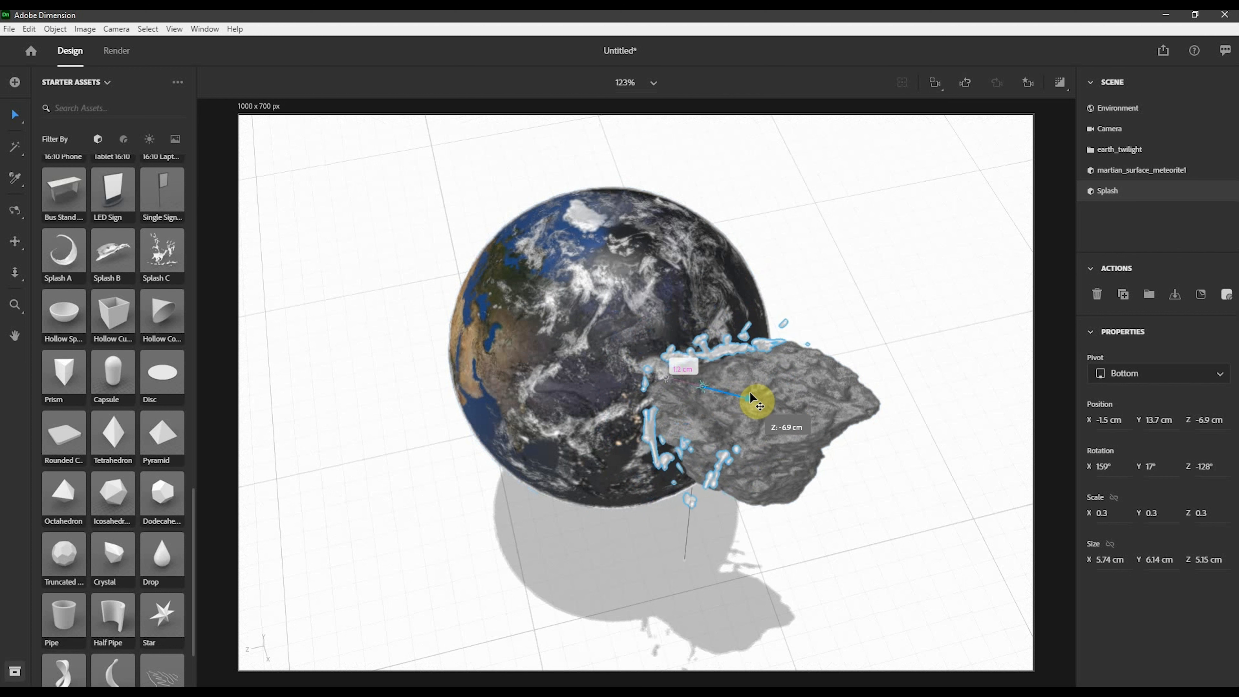
# - Return the camera to the View 1 bookmark and deselect the splash
pyautogui.click(1028, 82)
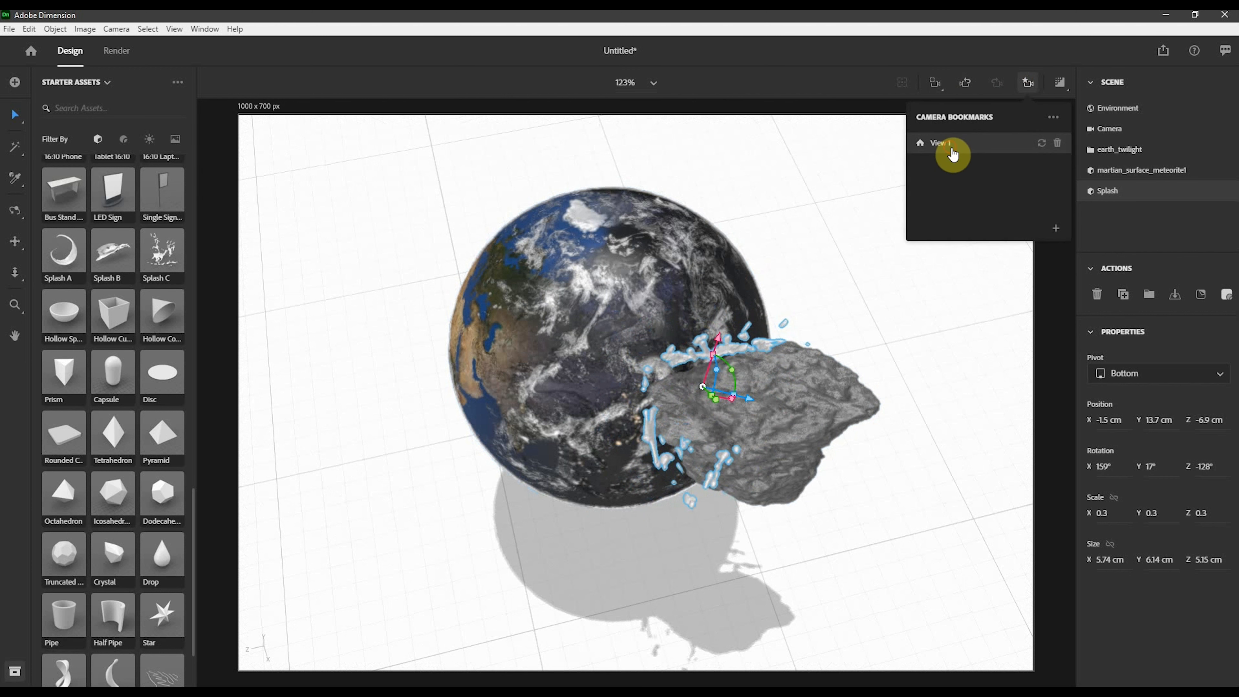
pyautogui.click(951, 147)
pyautogui.click(916, 464)
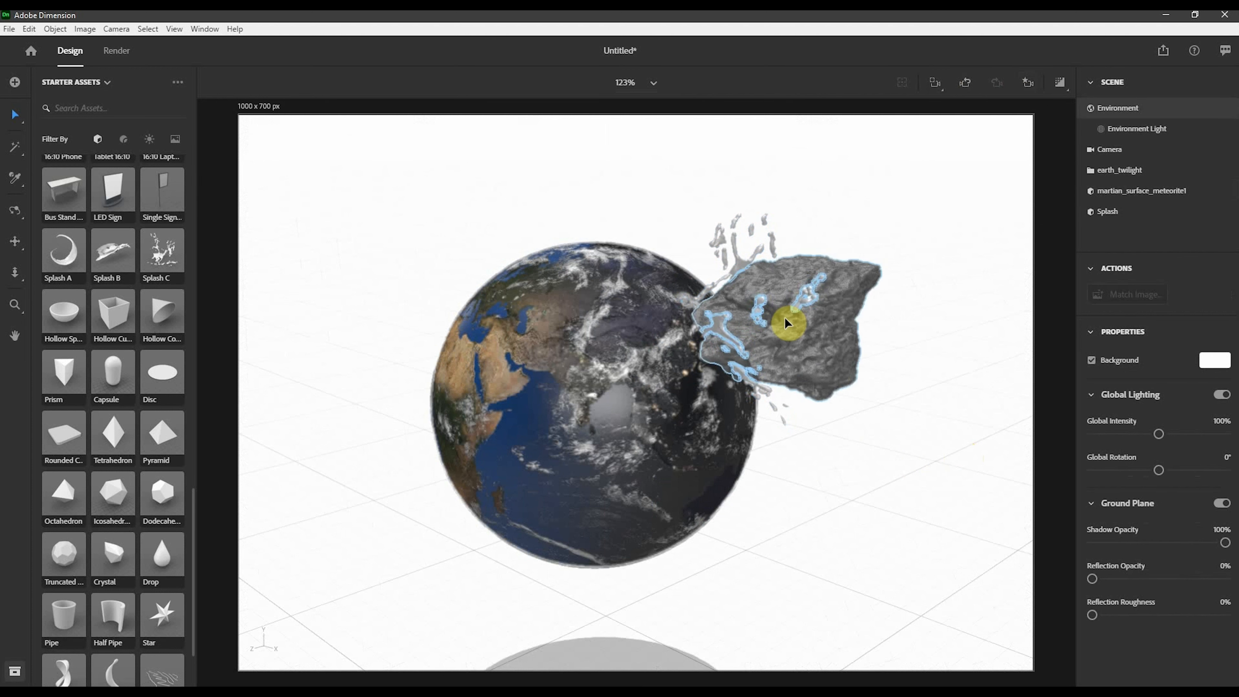
# - Apply the Water material to the splash and set its base color to a blue sampled from the earth, hex 566483
pyautogui.click(721, 242)
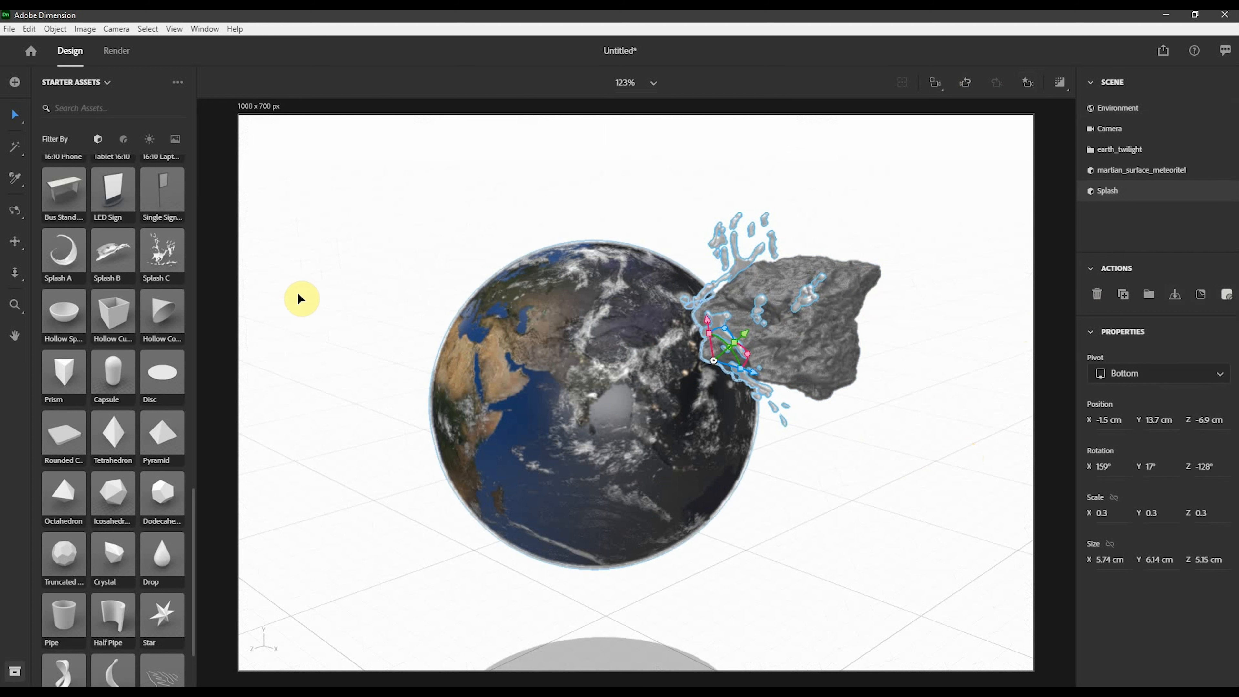
pyautogui.click(123, 139)
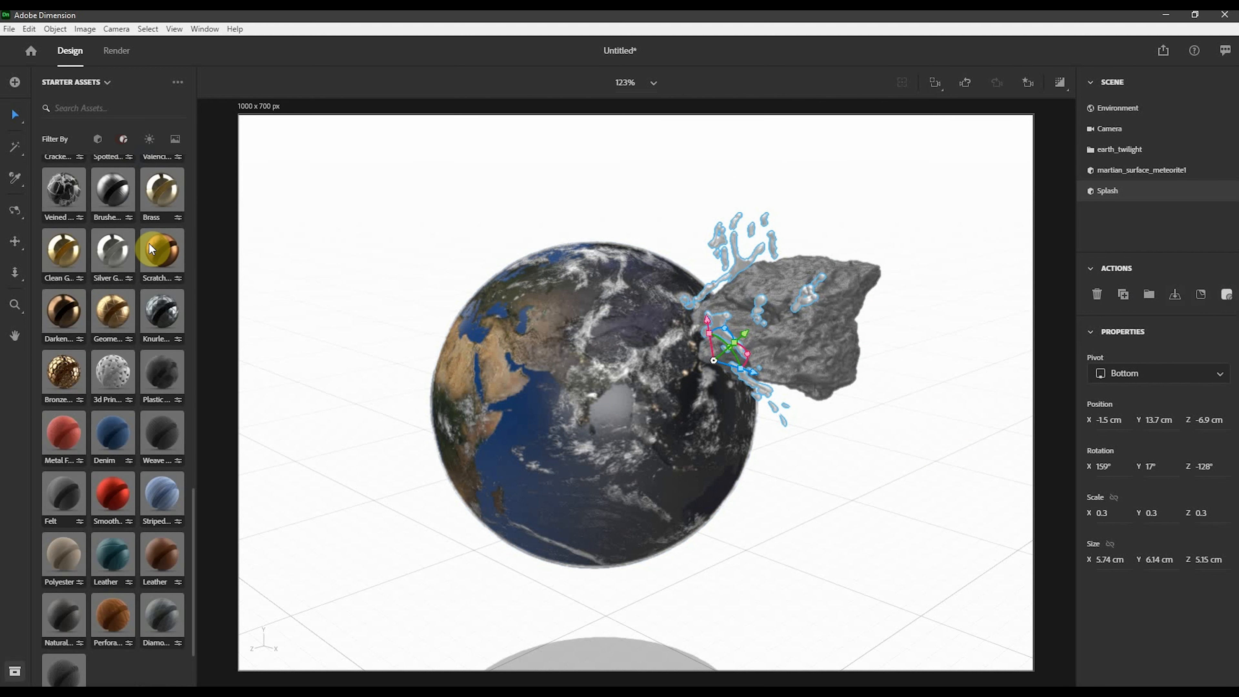
pyautogui.scroll(3, 119, 418)
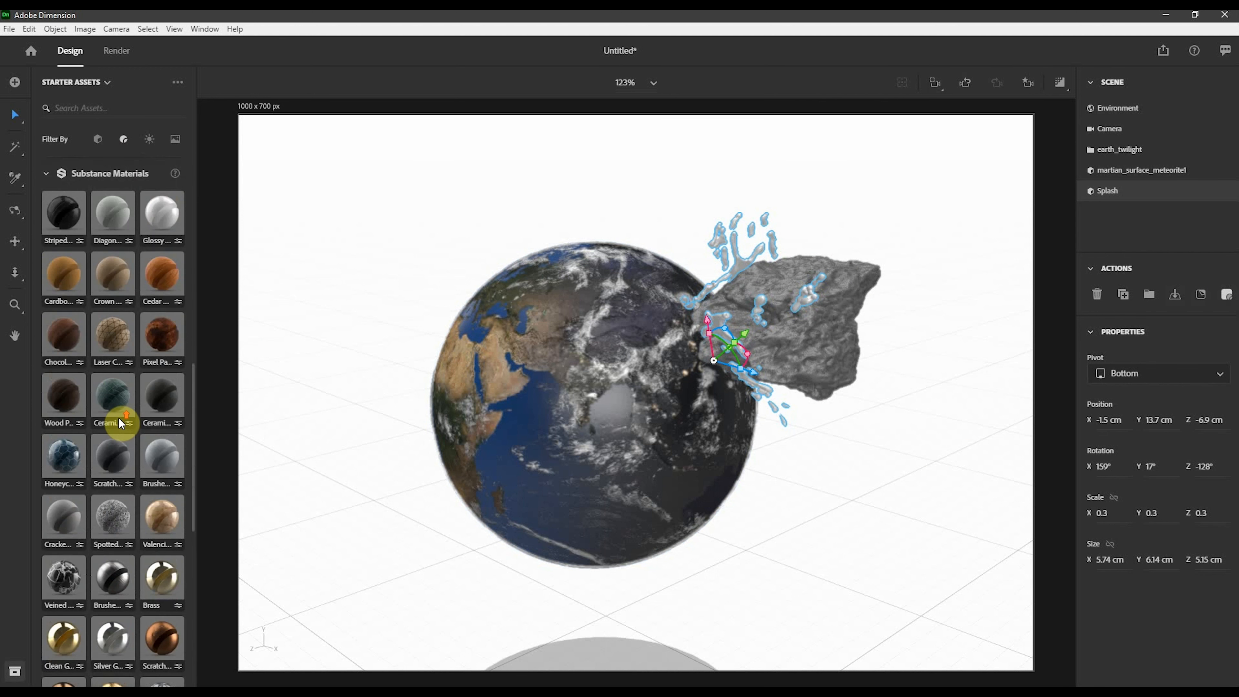
pyautogui.scroll(12, 119, 418)
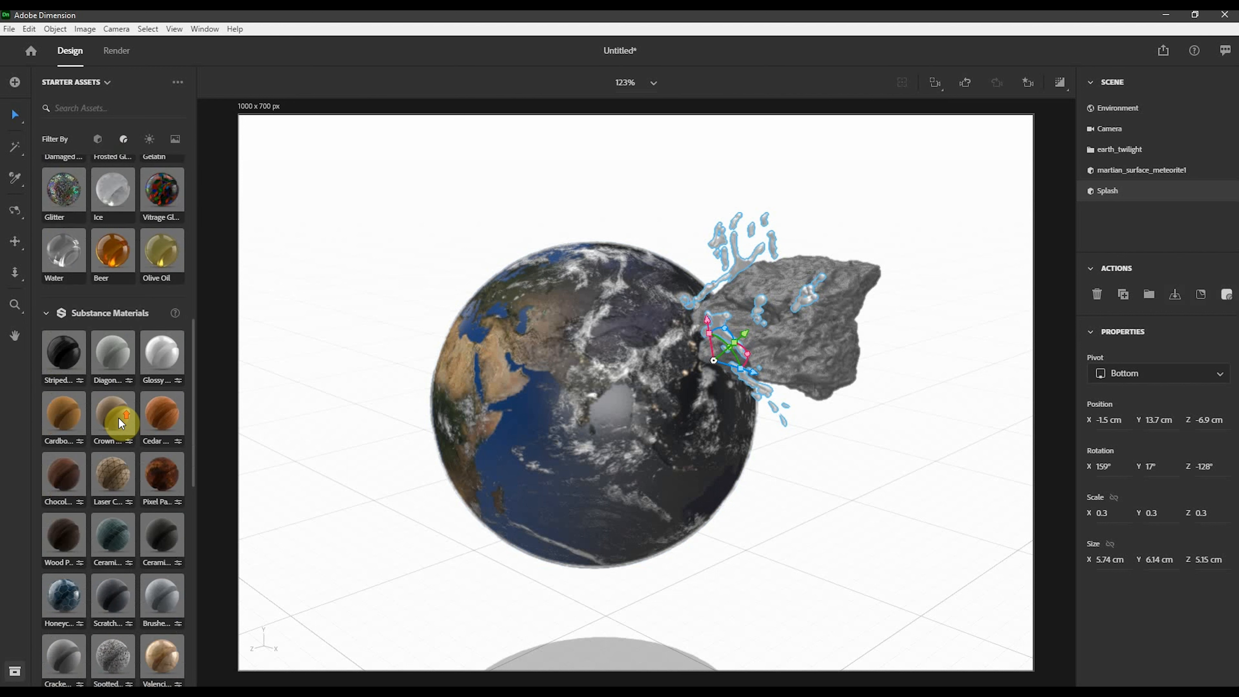
pyautogui.click(58, 223)
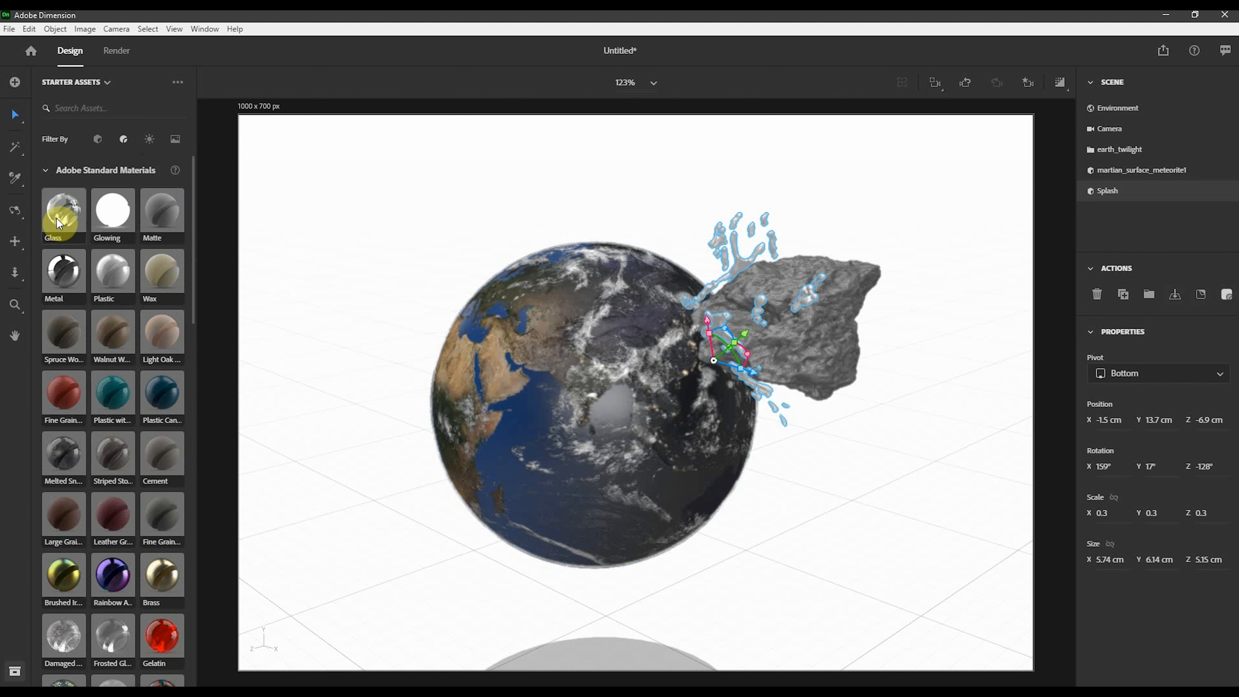
pyautogui.scroll(-3, 117, 532)
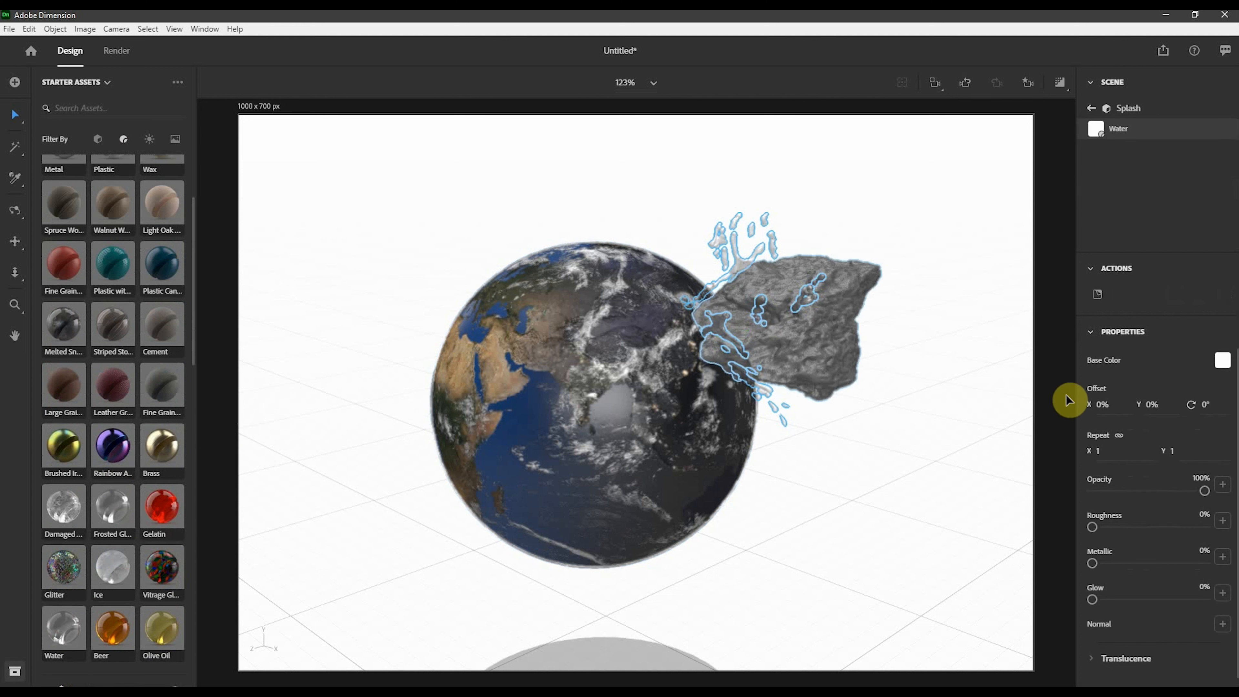
pyautogui.click(1220, 357)
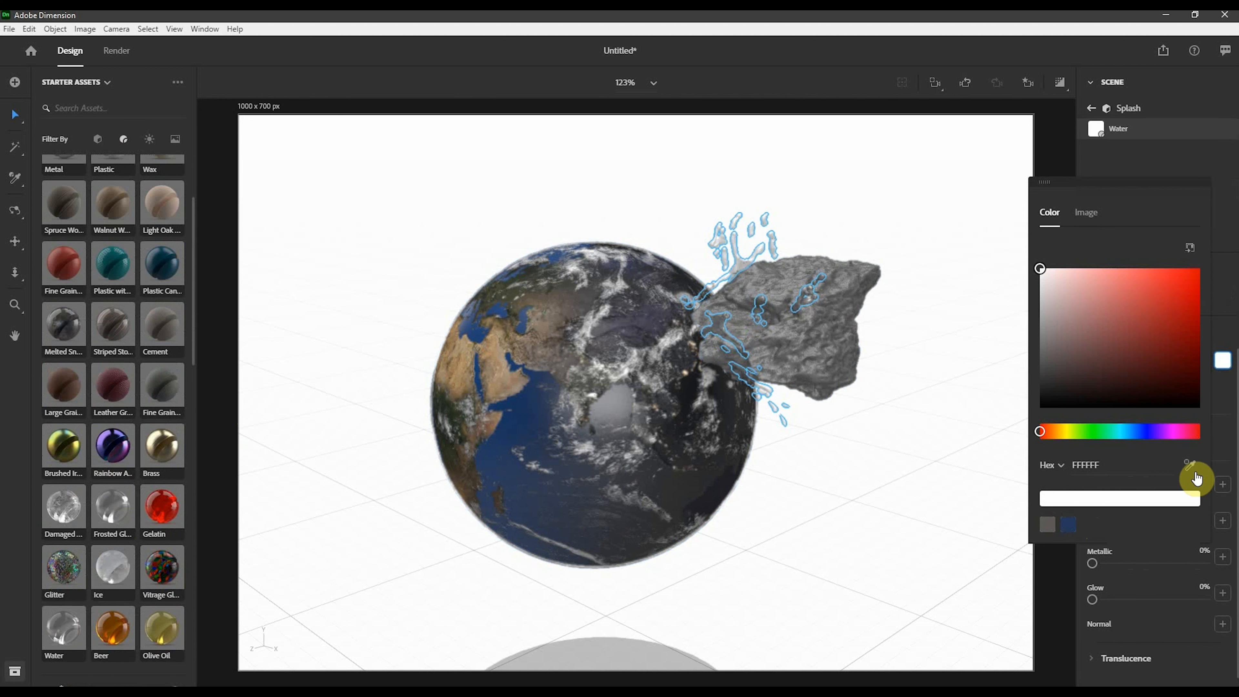
pyautogui.click(1192, 470)
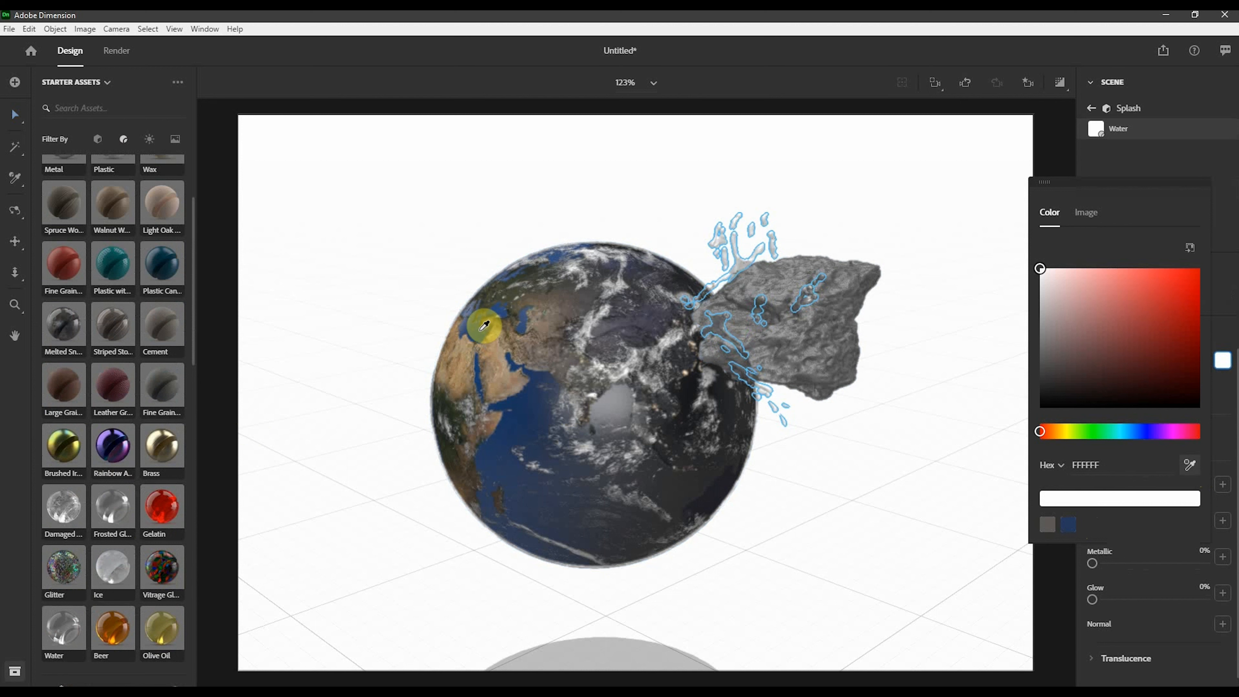
pyautogui.click(469, 316)
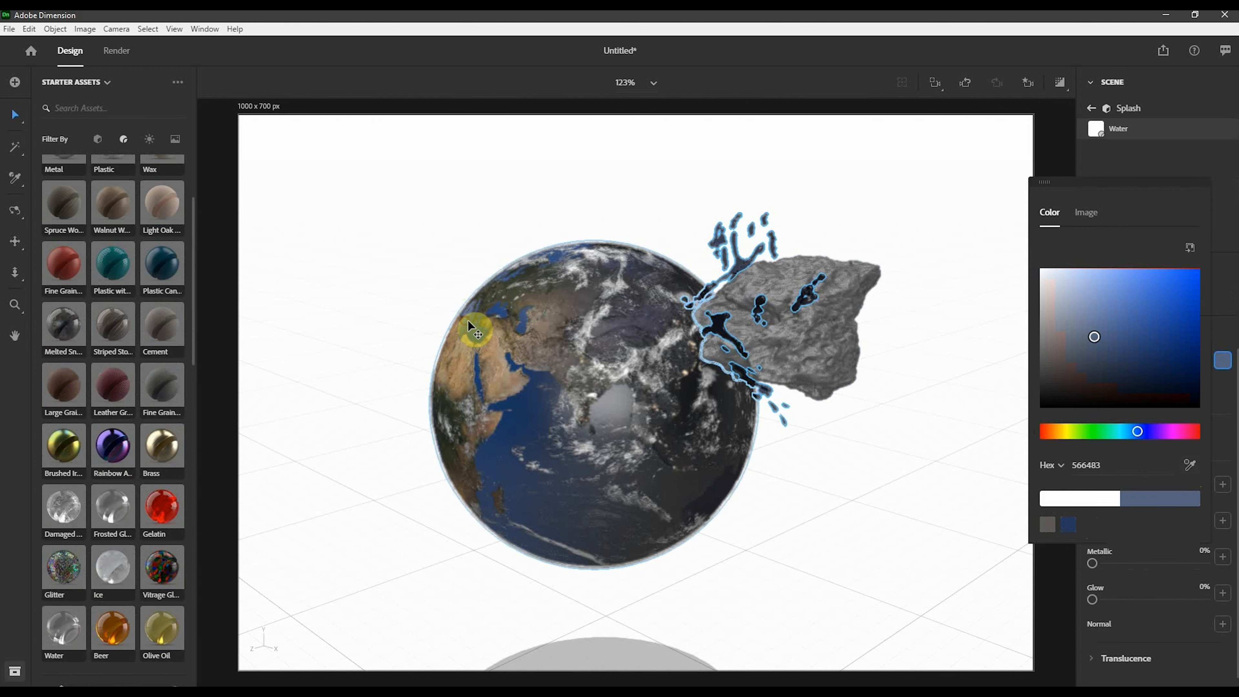
# - Turn on the render preview, reselect the splash and apply its last quick action
pyautogui.click(1187, 82)
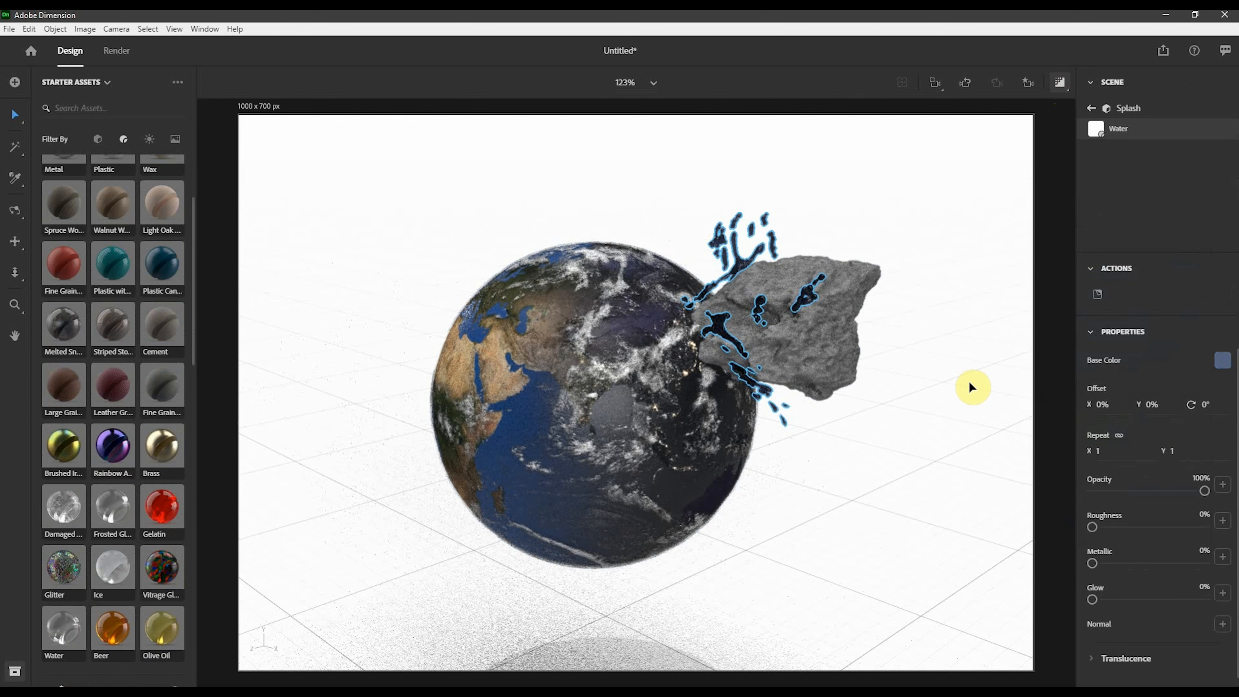
pyautogui.click(970, 395)
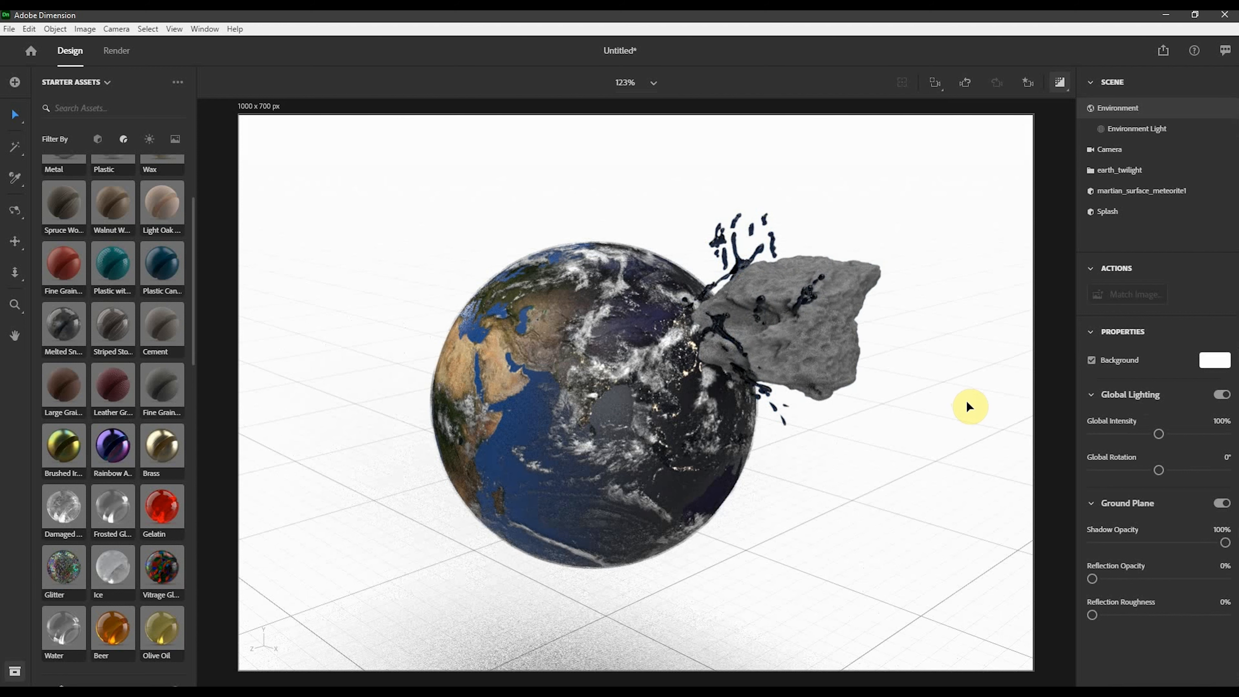
pyautogui.click(738, 251)
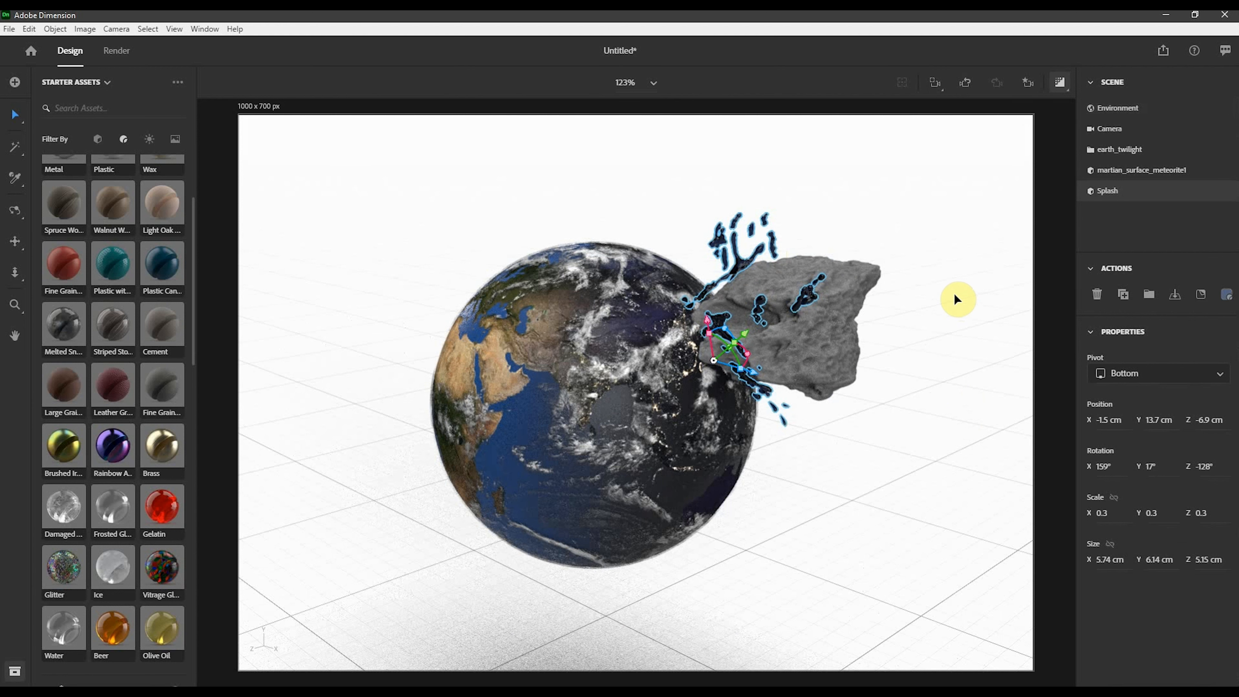
pyautogui.scroll(5, 113, 368)
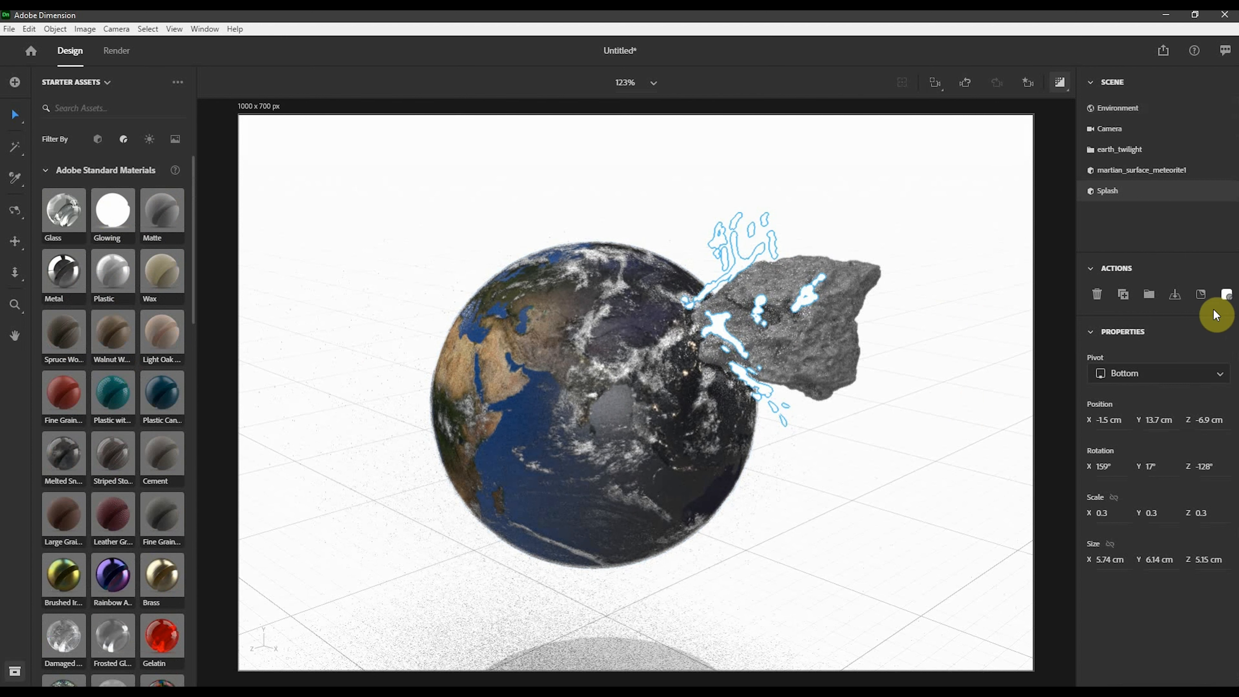
pyautogui.click(1225, 295)
# - Set the environment background color to a near-black, hex 171717
pyautogui.click(970, 229)
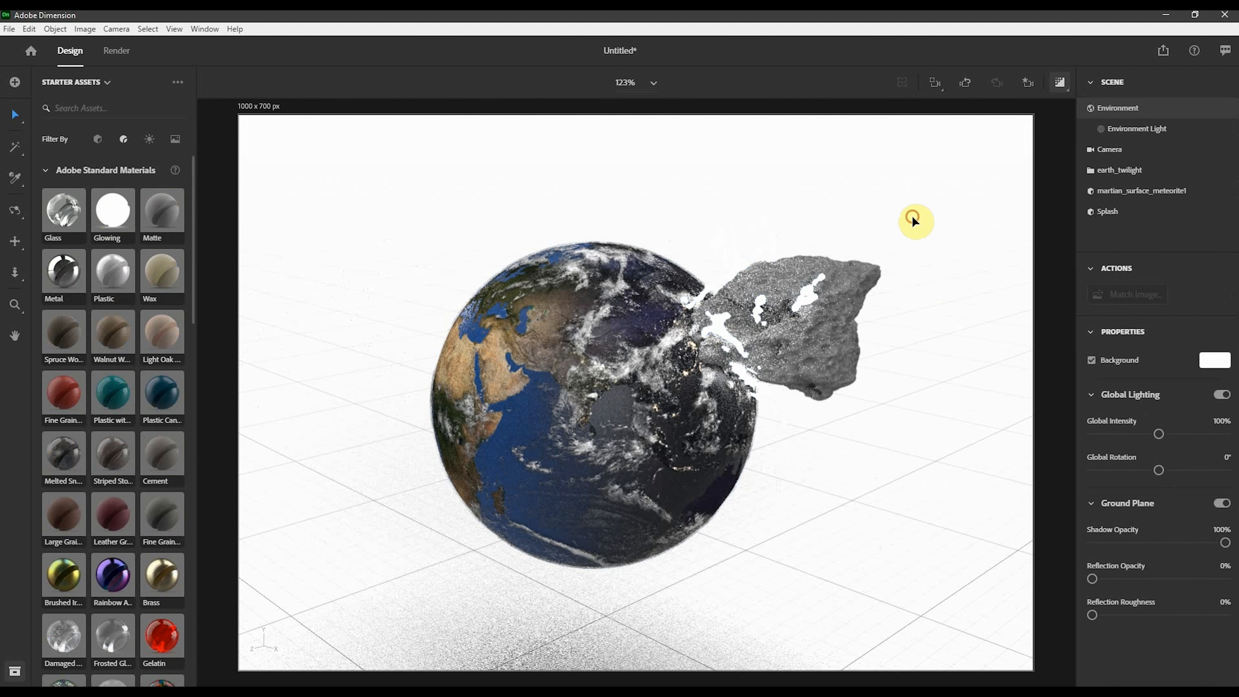
pyautogui.click(1212, 361)
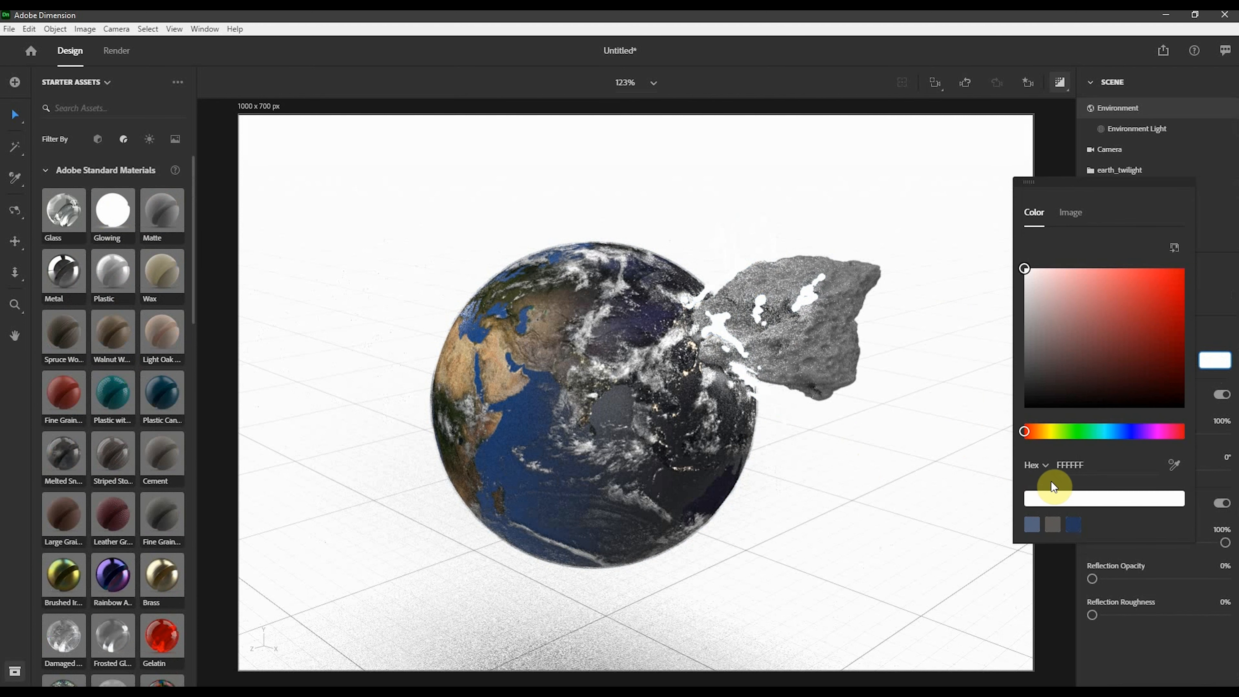
pyautogui.moveTo(1059, 389); pyautogui.dragTo(1018, 394)
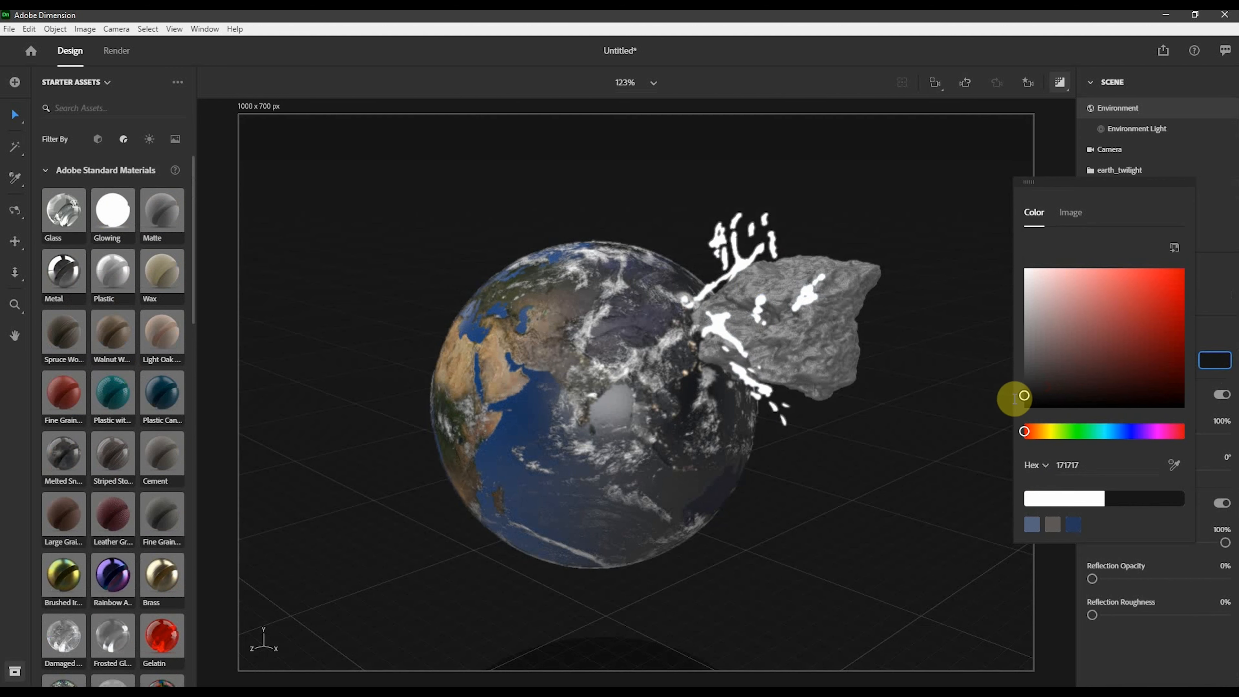
pyautogui.click(987, 429)
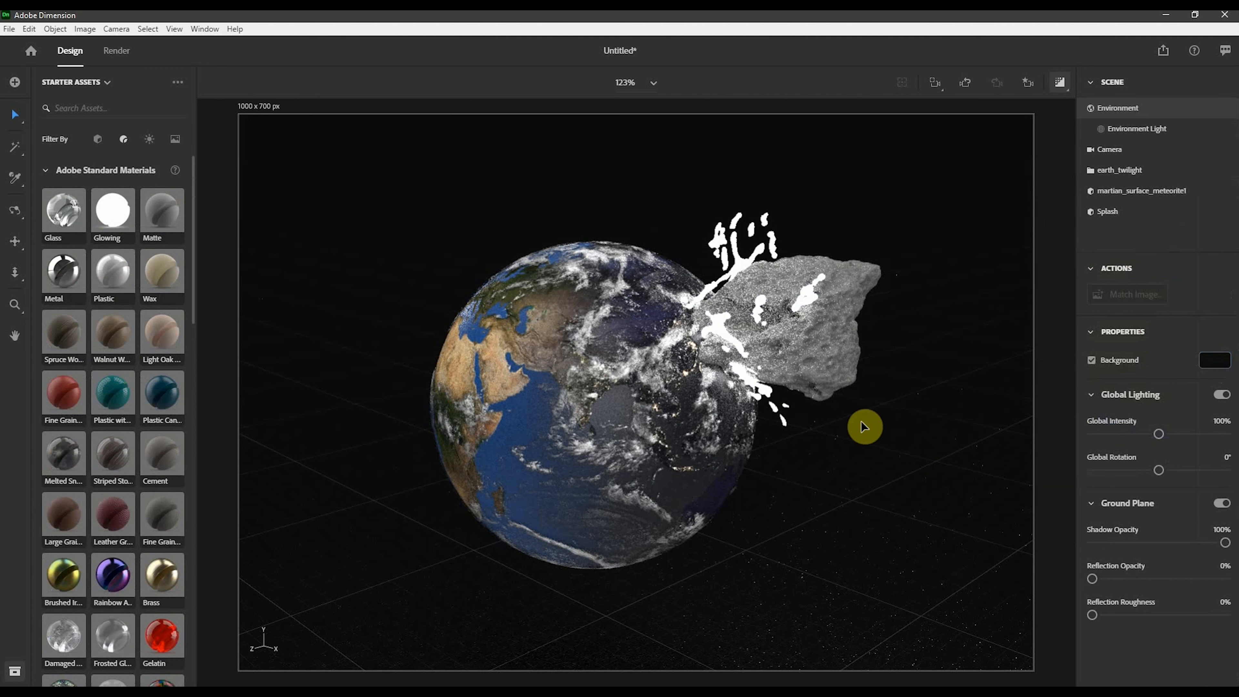
# - Nudge the splash up to about X -1.1 cm, Y 14 cm
pyautogui.click(742, 263)
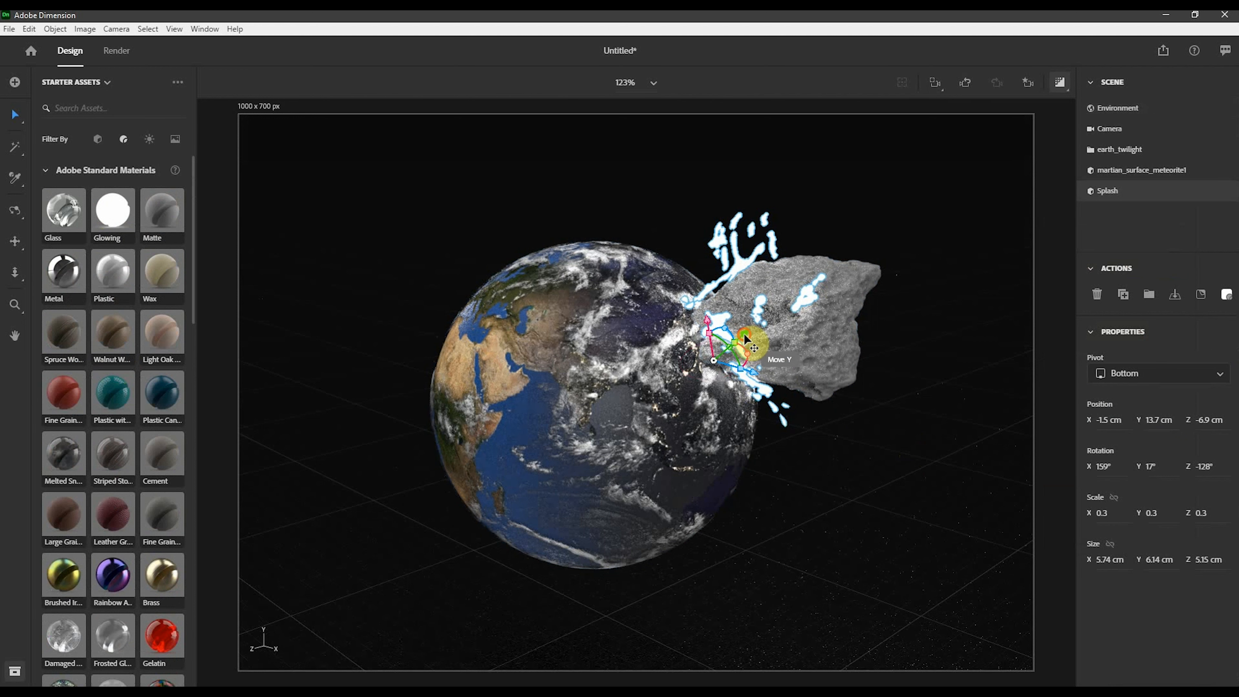
pyautogui.moveTo(743, 338)
pyautogui.mouseDown()
pyautogui.moveTo(716, 349)
pyautogui.moveTo(720, 381)
pyautogui.moveTo(741, 319)
pyautogui.mouseUp()
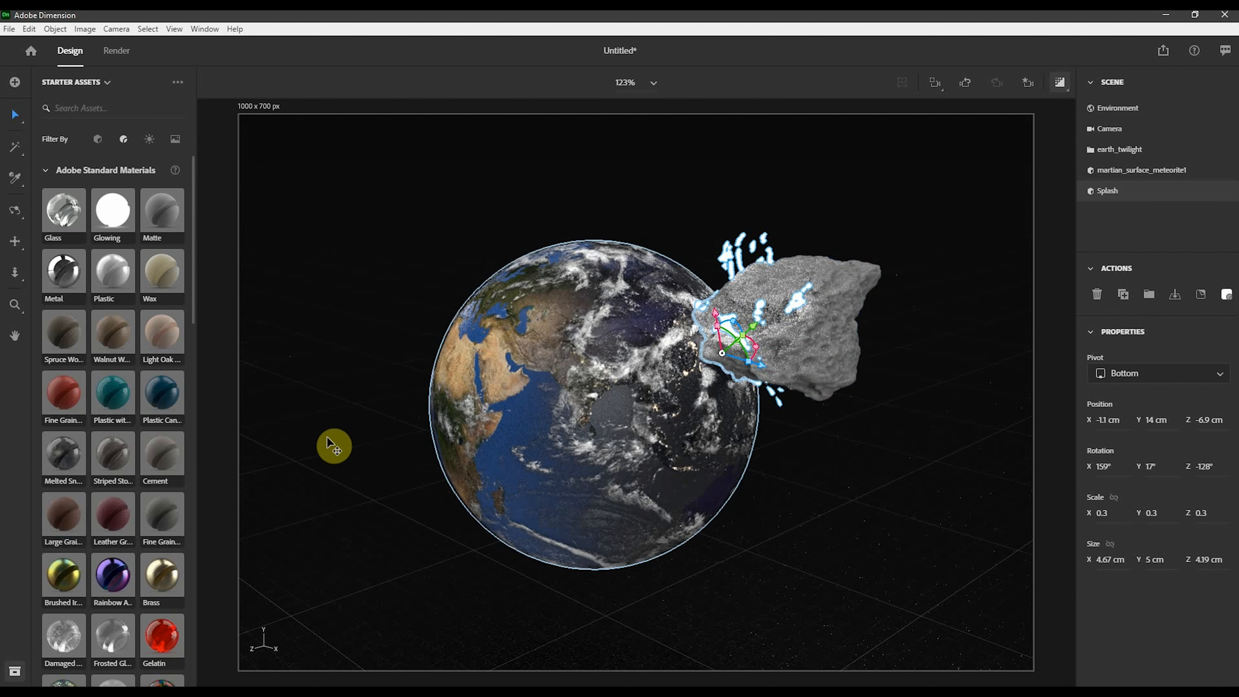
# - Switch the assets panel to the library and add the Liquid splash model to the scene
pyautogui.click(95, 143)
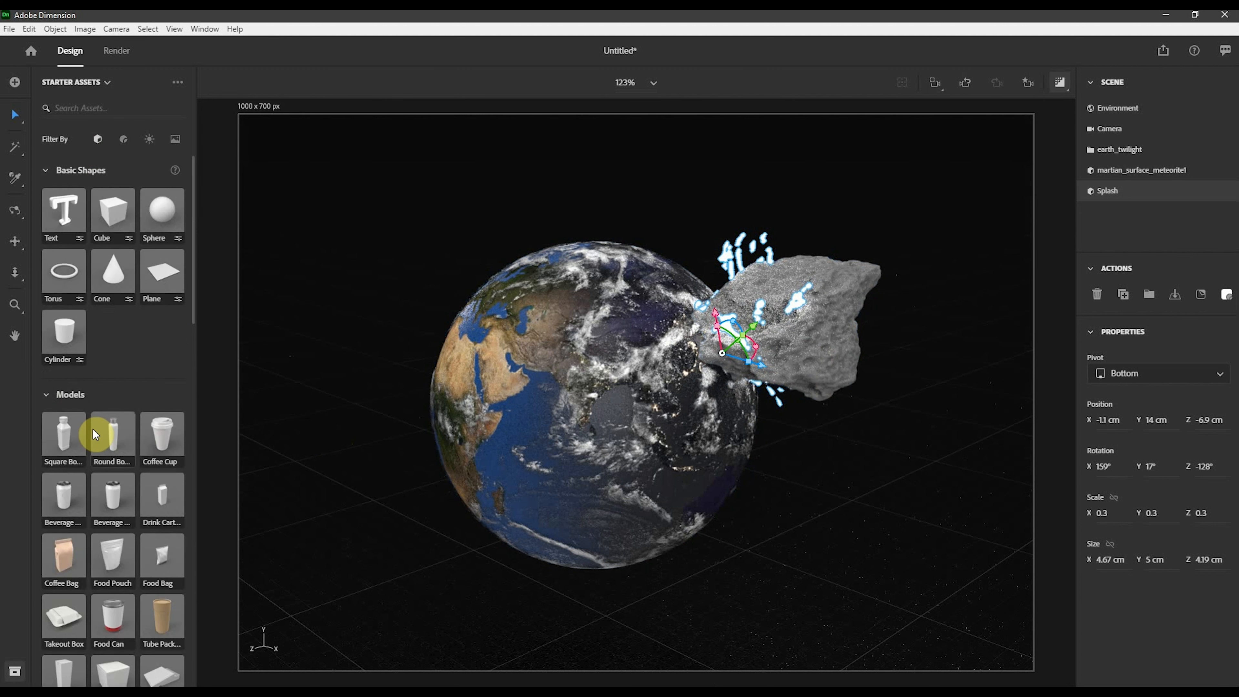
pyautogui.scroll(-5, 123, 364)
pyautogui.scroll(-10, 125, 369)
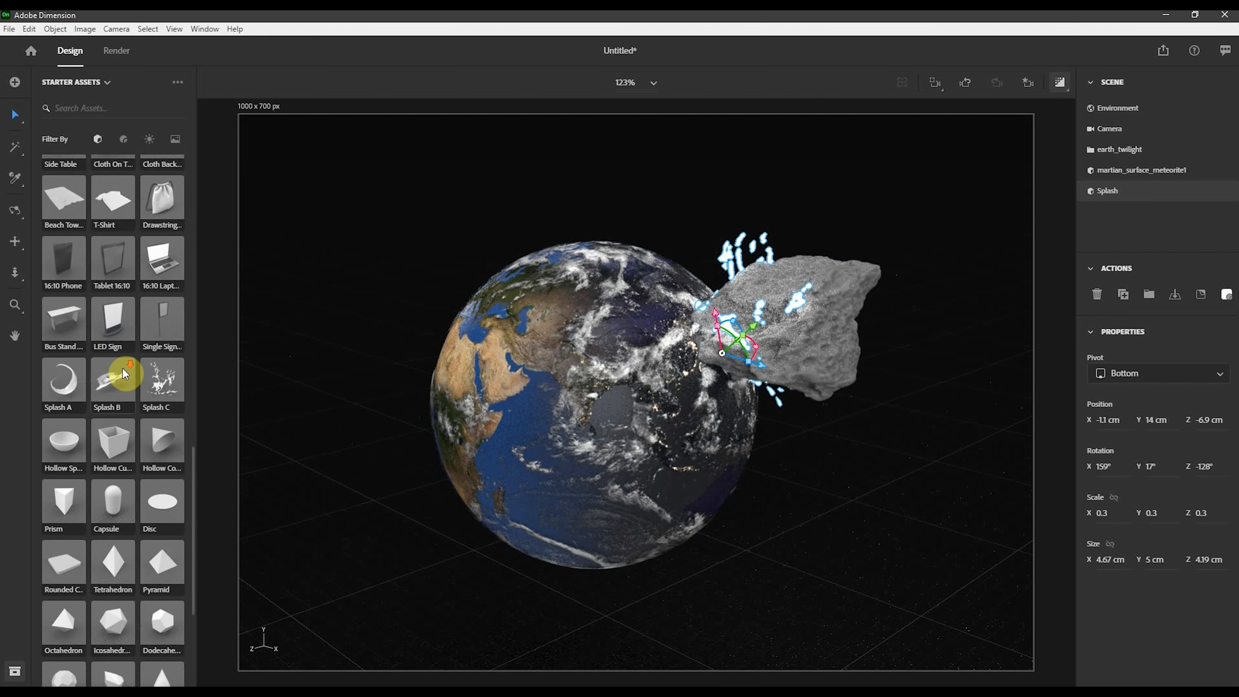
pyautogui.scroll(6, 123, 370)
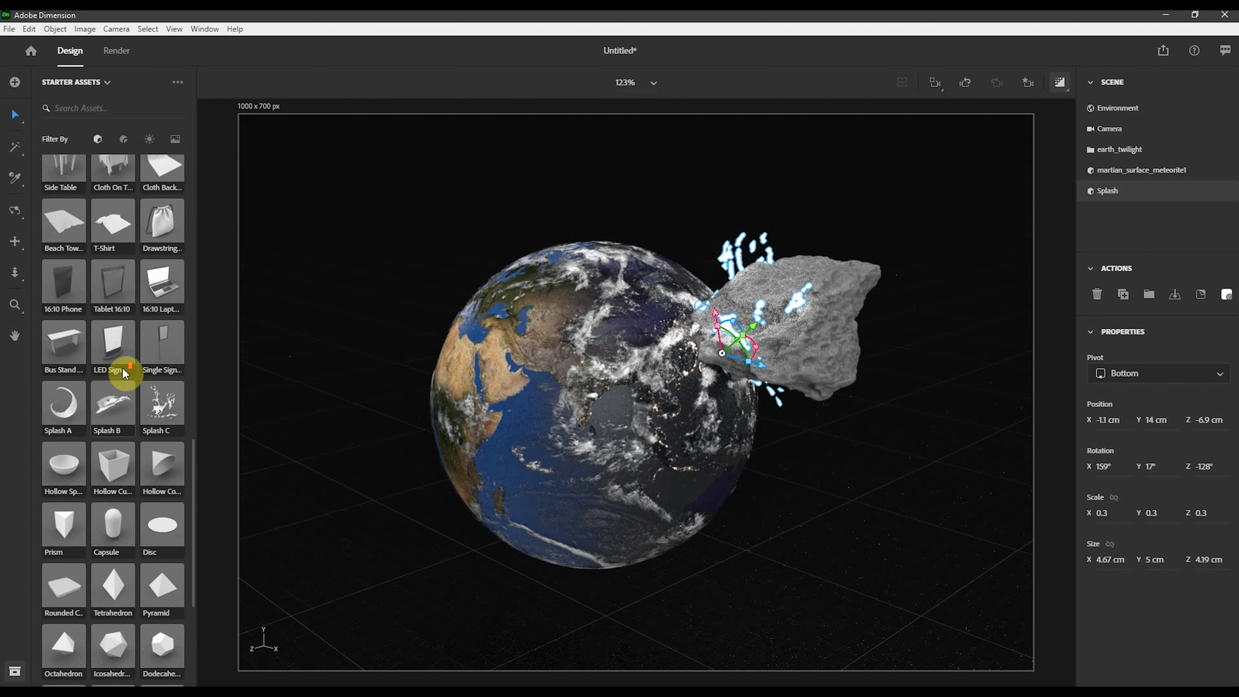
pyautogui.click(83, 83)
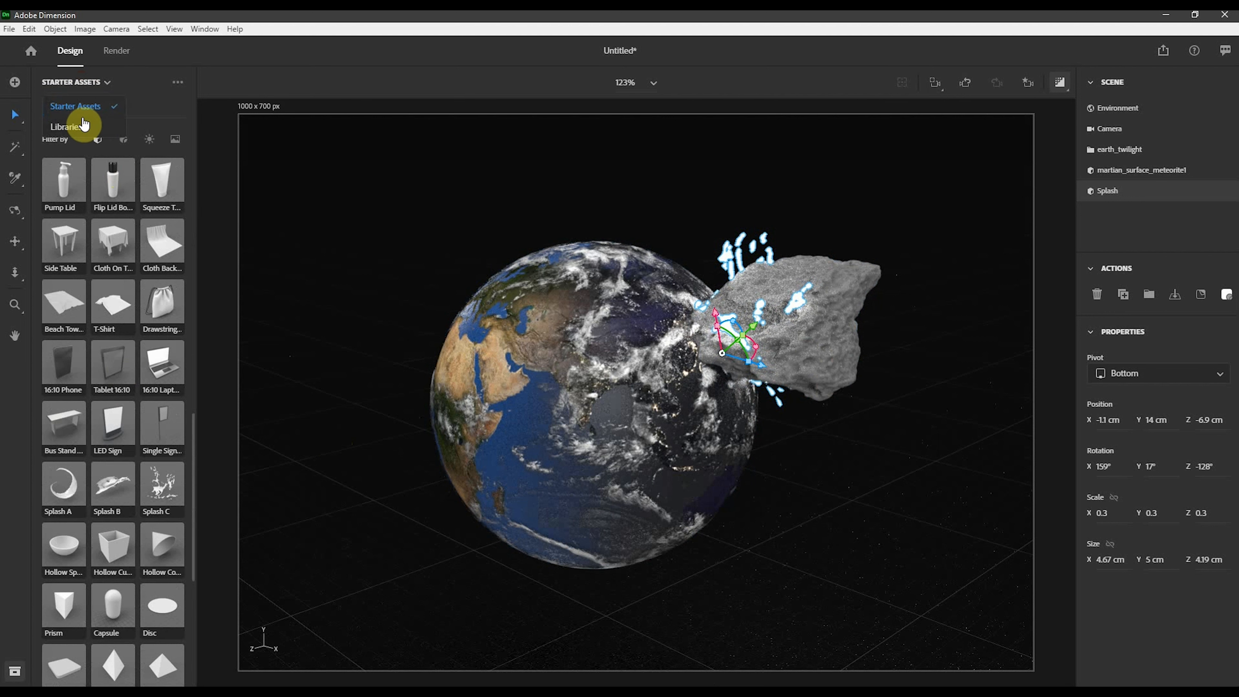
pyautogui.click(98, 139)
pyautogui.moveTo(100, 446); pyautogui.dragTo(439, 585)
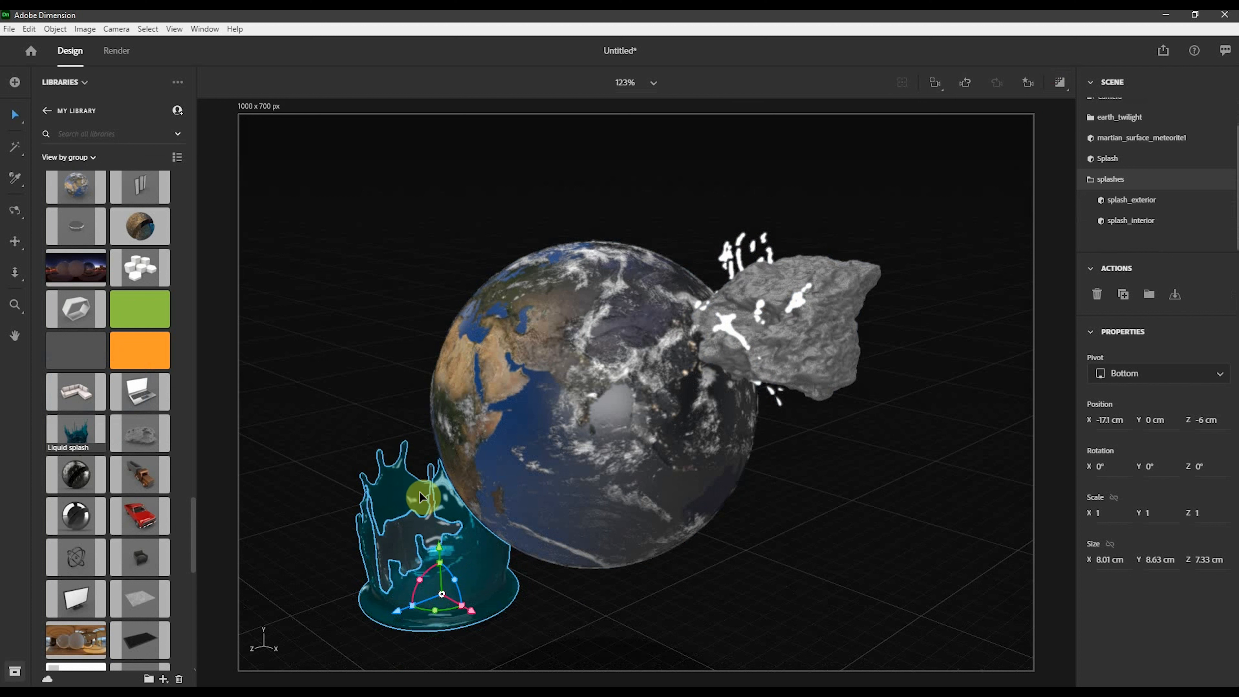
# - Scale the liquid splash group to 0.5 and move it onto the impact point at about X -0.1 cm, Y 13.8 cm, Z -6.4 cm
pyautogui.moveTo(437, 563); pyautogui.dragTo(845, 558)
pyautogui.moveTo(767, 497); pyautogui.dragTo(732, 507)
pyautogui.moveTo(763, 457); pyautogui.dragTo(728, 357)
pyautogui.moveTo(907, 338); pyautogui.dragTo(766, 430, button='right')
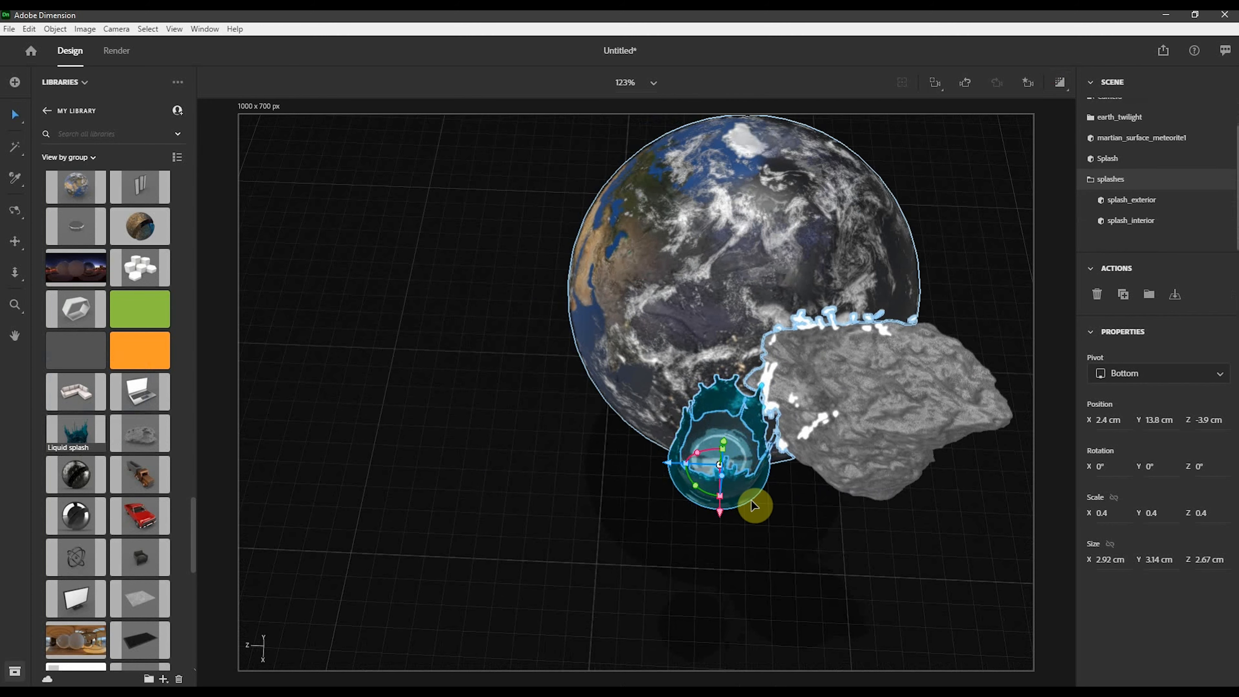
pyautogui.moveTo(674, 469); pyautogui.dragTo(812, 432)
pyautogui.moveTo(776, 469); pyautogui.dragTo(934, 307, button='right')
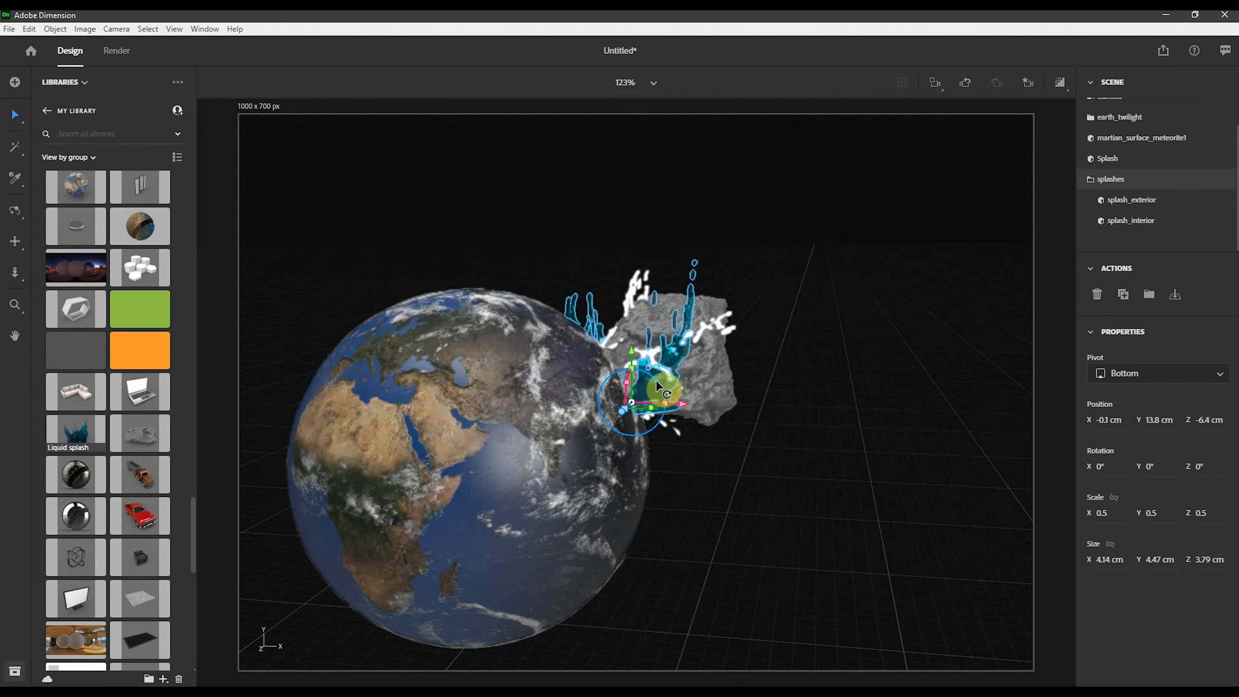
# - Rotate the liquid splash group to about X 66°, Y -157°, Z 80° and shift it to about X -1.3 cm, Y 14.1 cm
pyautogui.moveTo(660, 403); pyautogui.dragTo(711, 439)
pyautogui.moveTo(696, 389); pyautogui.dragTo(656, 393)
pyautogui.moveTo(633, 457); pyautogui.dragTo(618, 443)
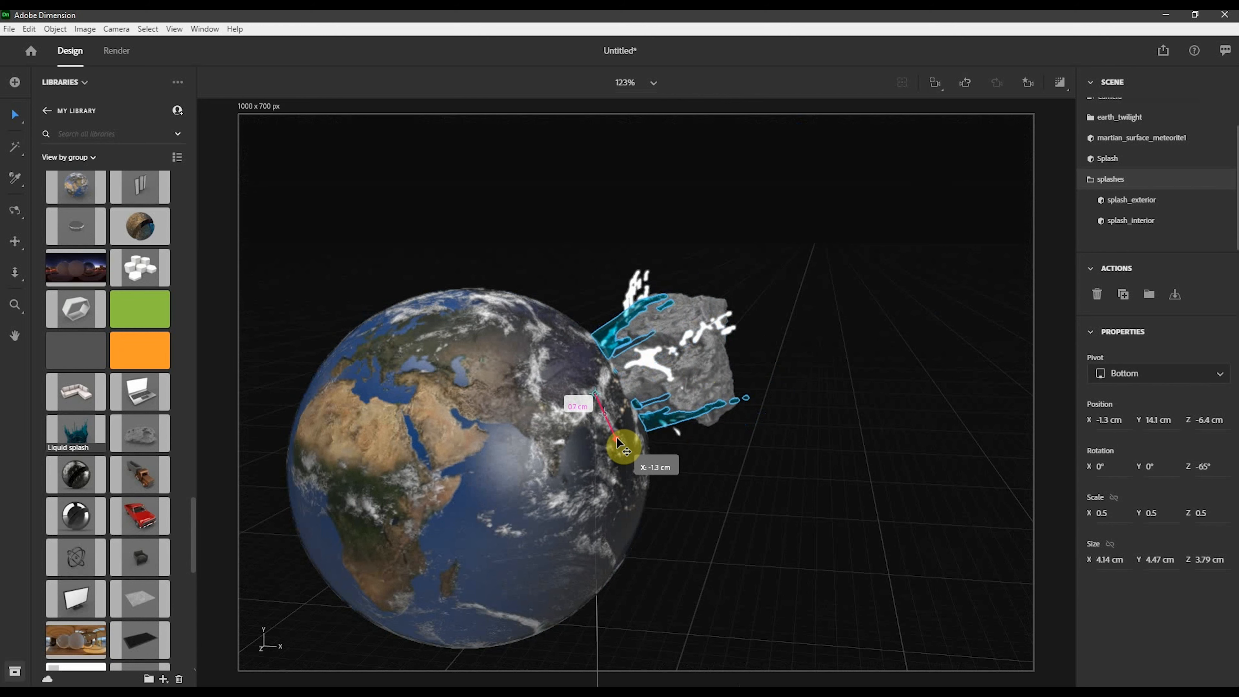
pyautogui.moveTo(853, 344); pyautogui.dragTo(645, 485, button='right')
pyautogui.moveTo(590, 414); pyautogui.dragTo(585, 343)
pyautogui.moveTo(562, 572); pyautogui.dragTo(693, 476, button='right')
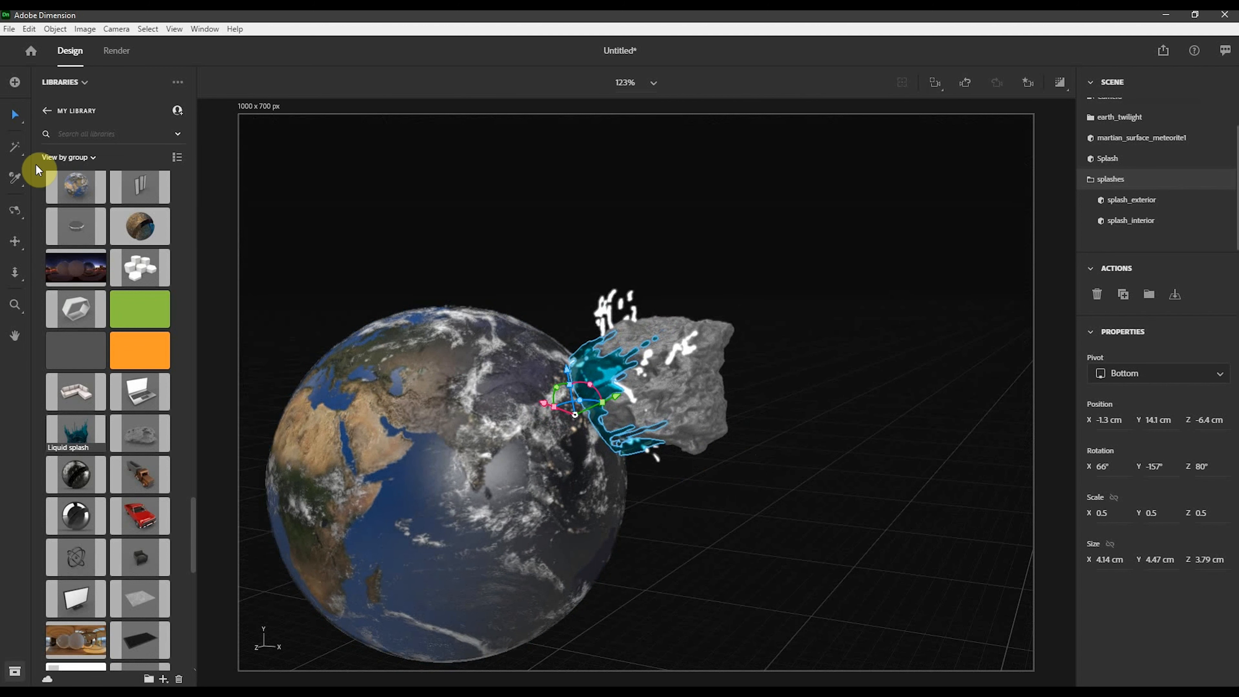
# - Switch to the starter assets, show materials and apply the Ice material to the liquid splash group
pyautogui.click(72, 83)
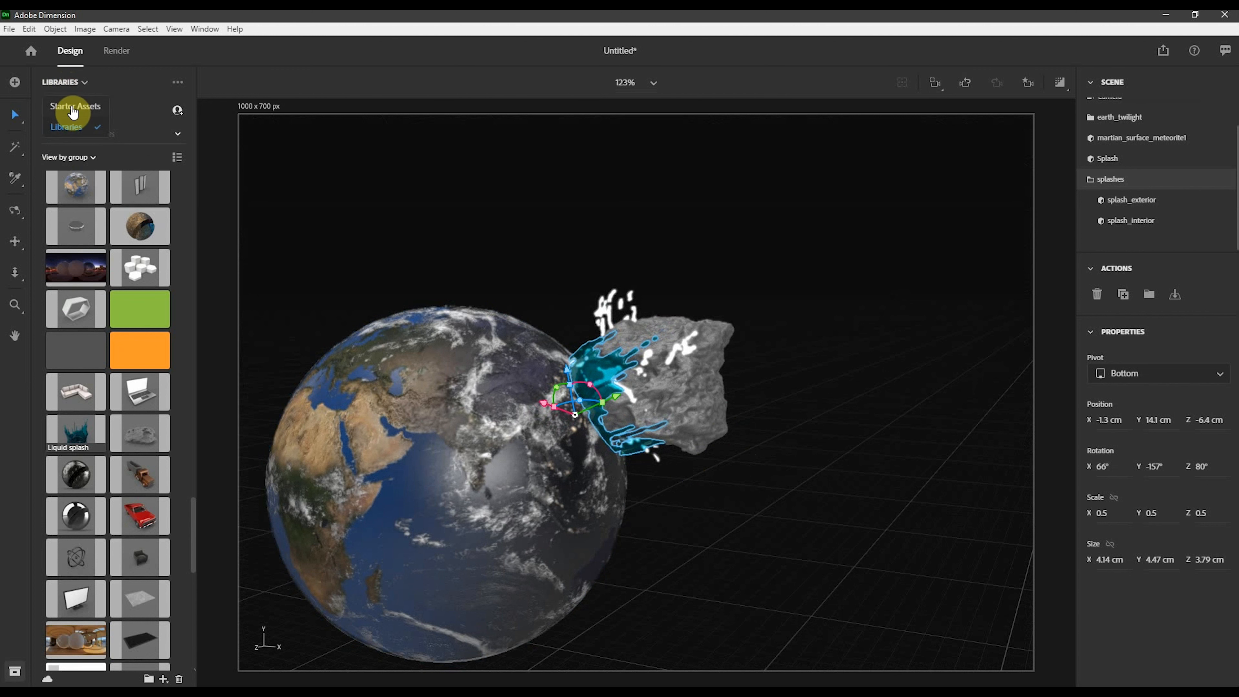
pyautogui.click(71, 106)
pyautogui.click(123, 139)
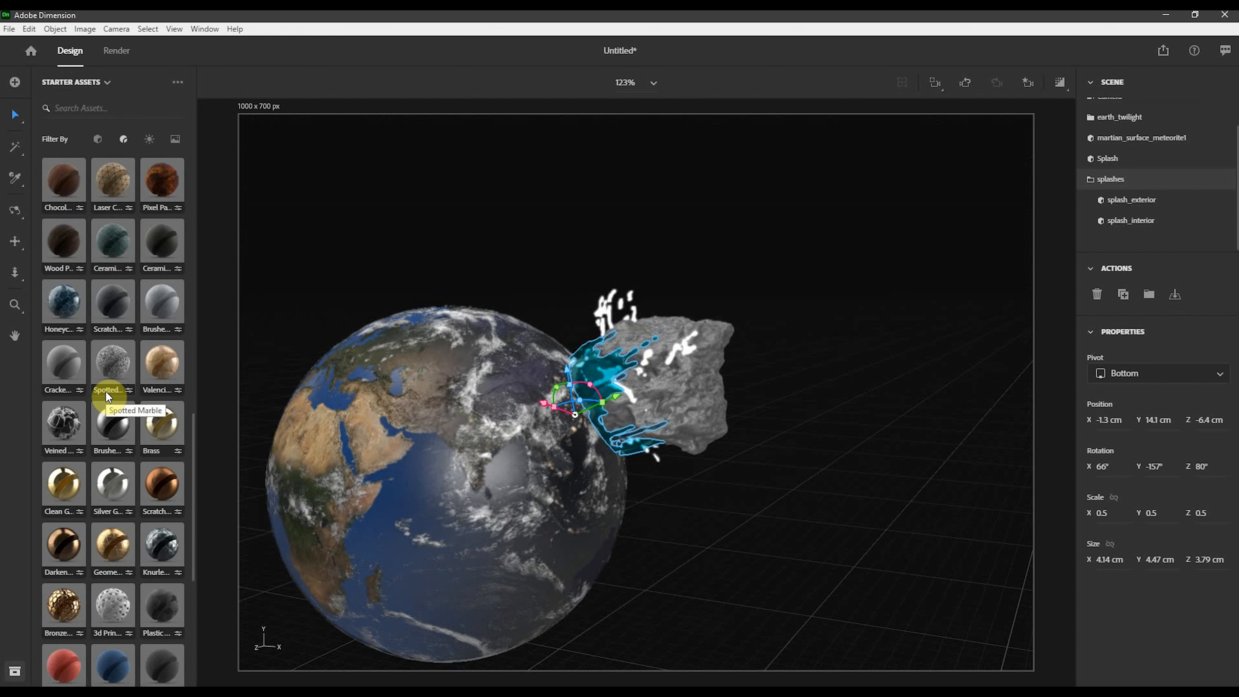
pyautogui.scroll(8, 105, 390)
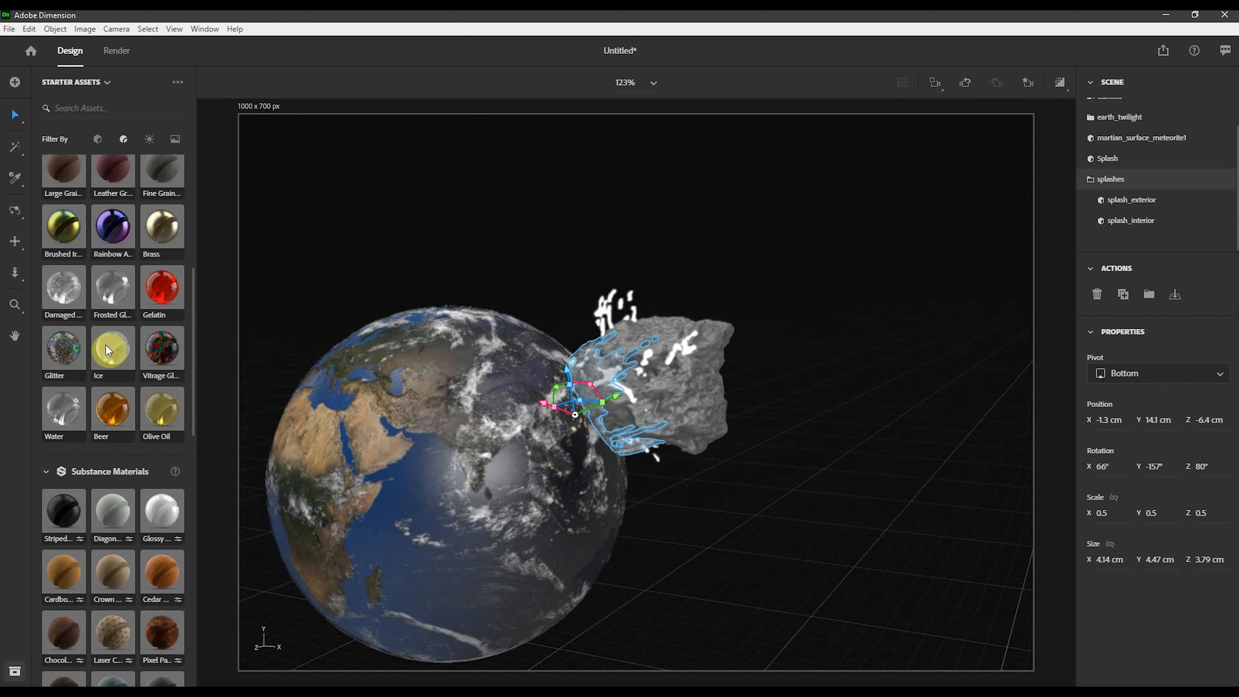
pyautogui.click(944, 298)
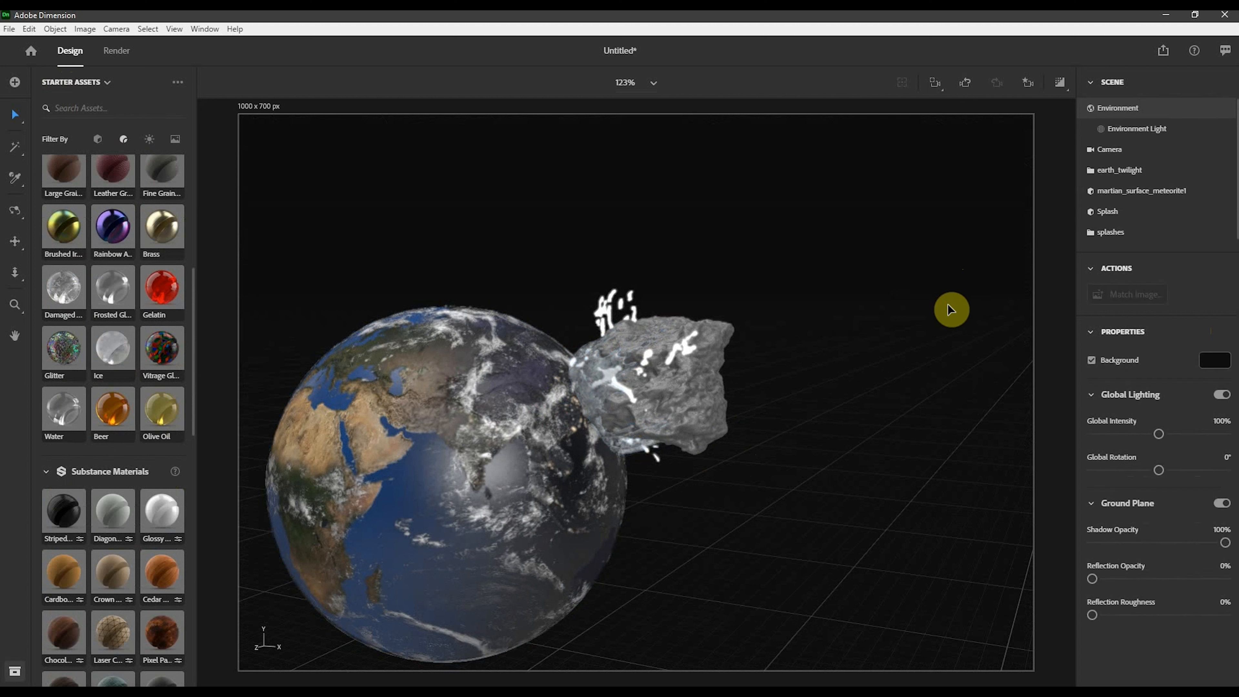
# - Open the meteorite's material properties and examine its Metallic map setting
pyautogui.click(669, 323)
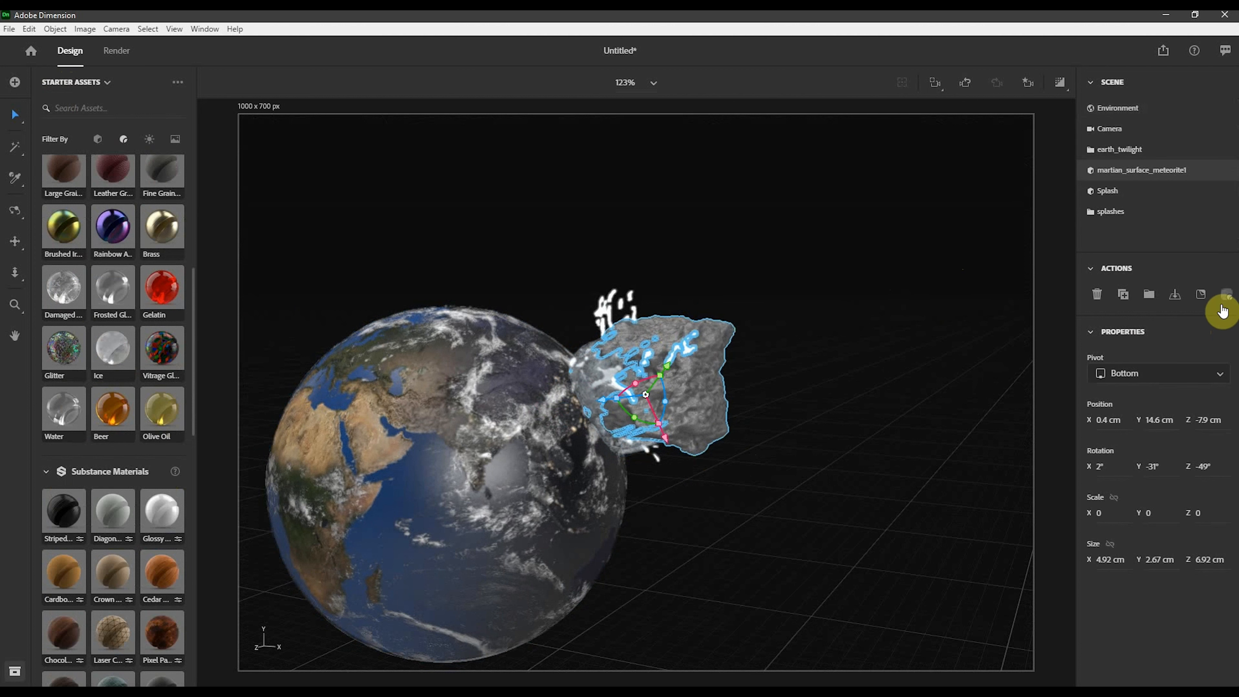
pyautogui.click(1224, 305)
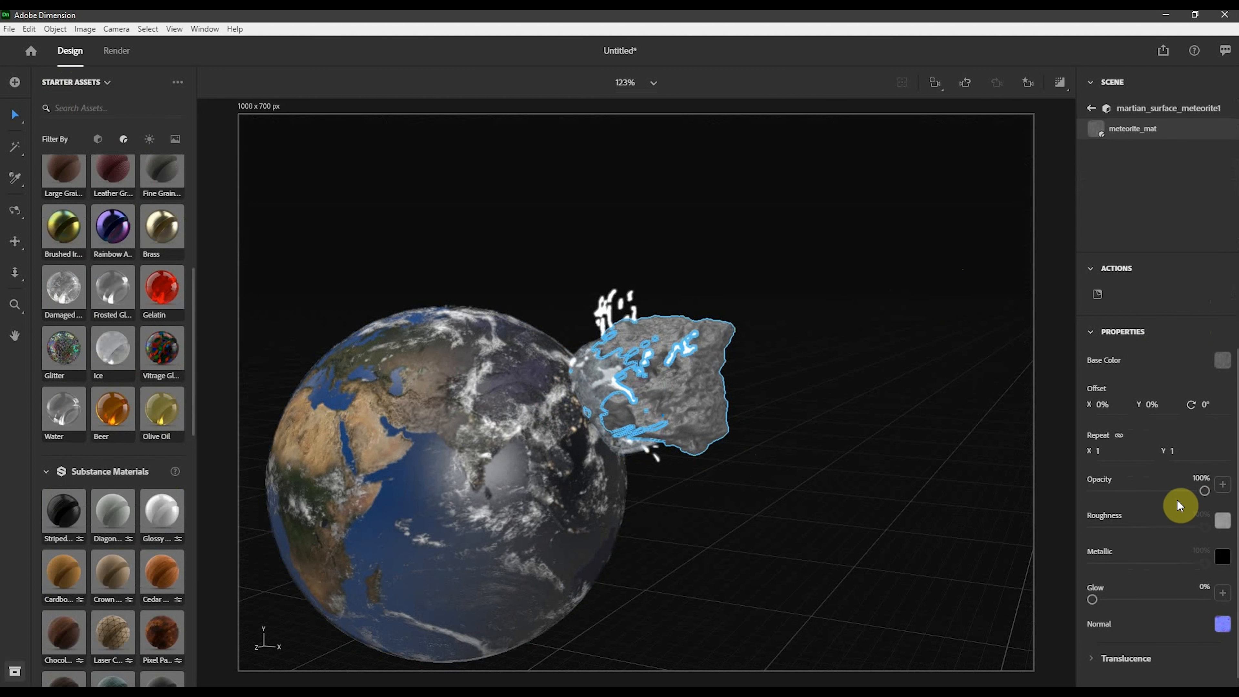
pyautogui.scroll(-3, 1220, 439)
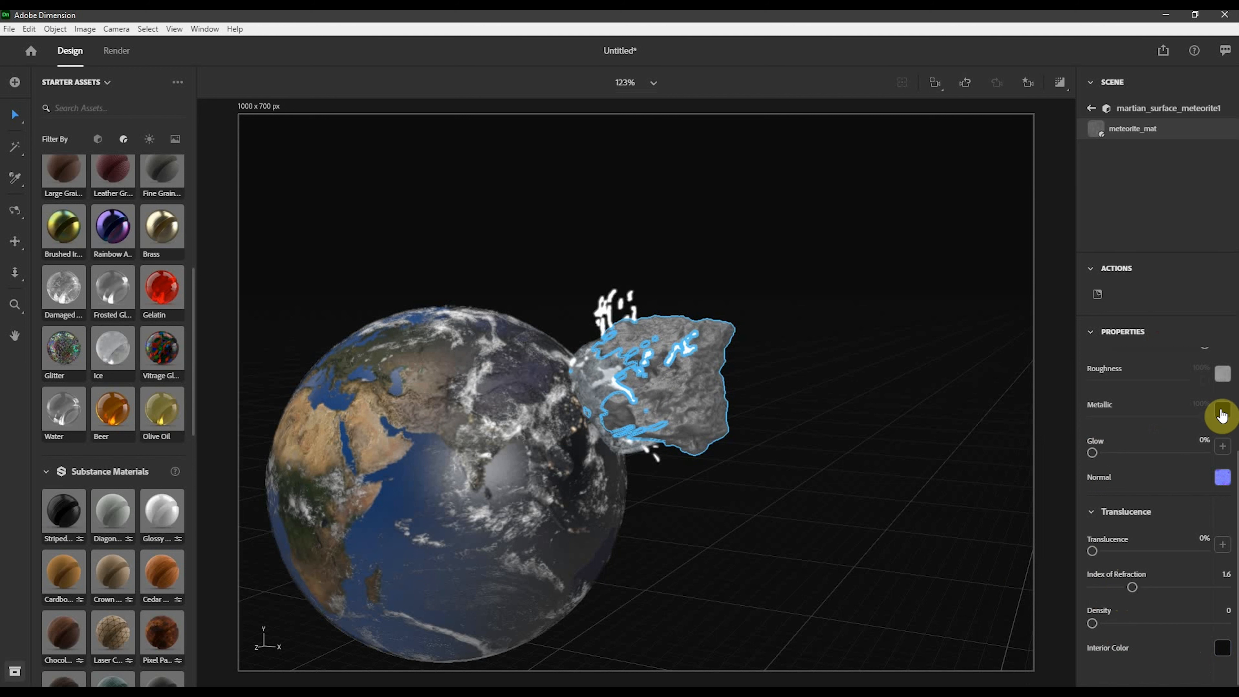
pyautogui.click(1222, 412)
pyautogui.click(1191, 295)
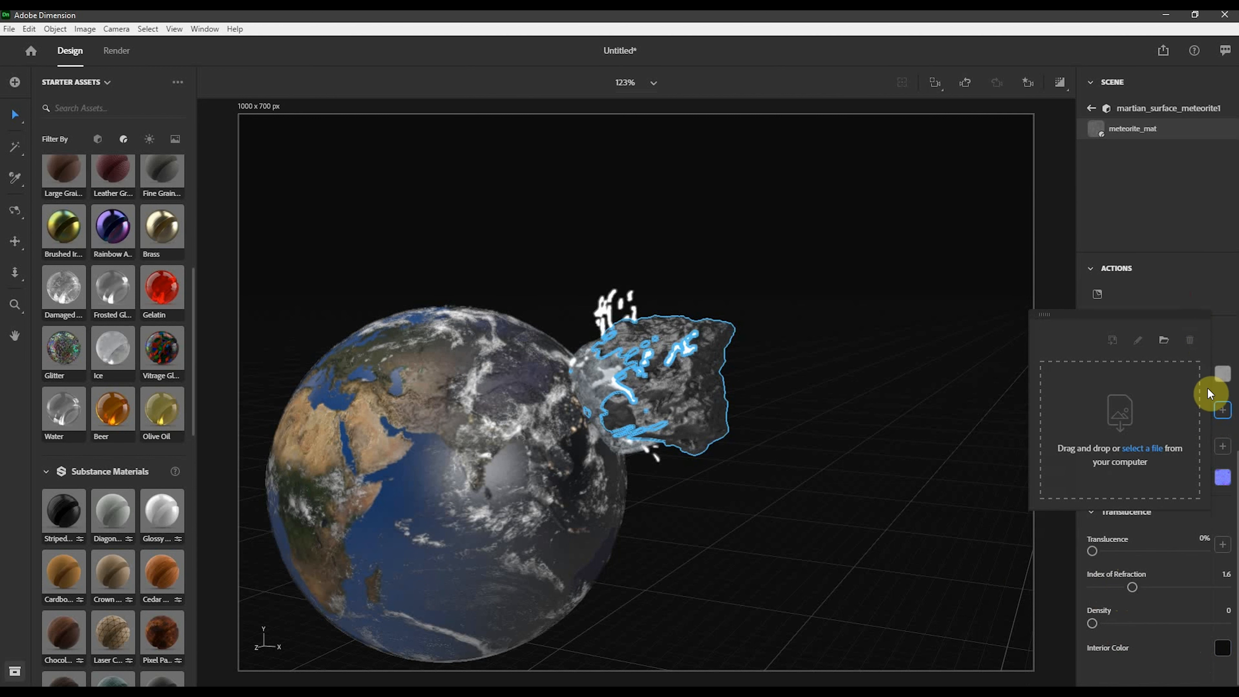
pyautogui.click(868, 401)
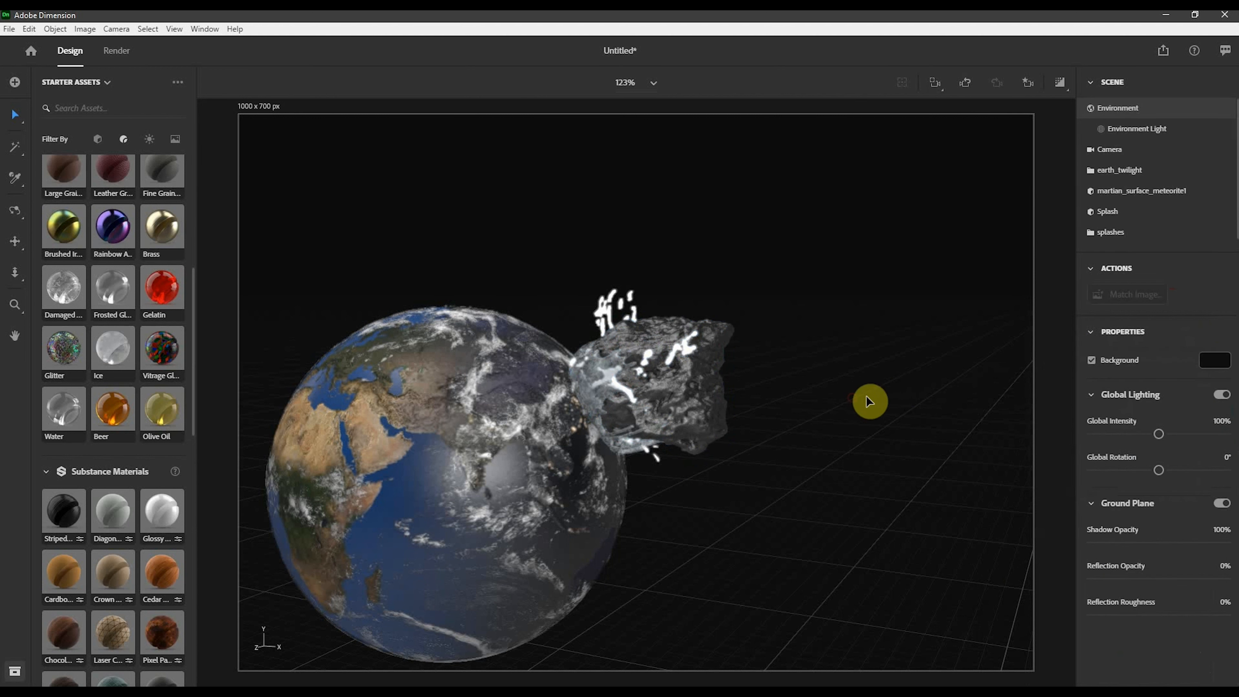
# - Reposition the camera so the earth and meteorite sit more centrally in the frame, checking it in render preview
pyautogui.click(1024, 84)
pyautogui.click(985, 142)
pyautogui.click(917, 445)
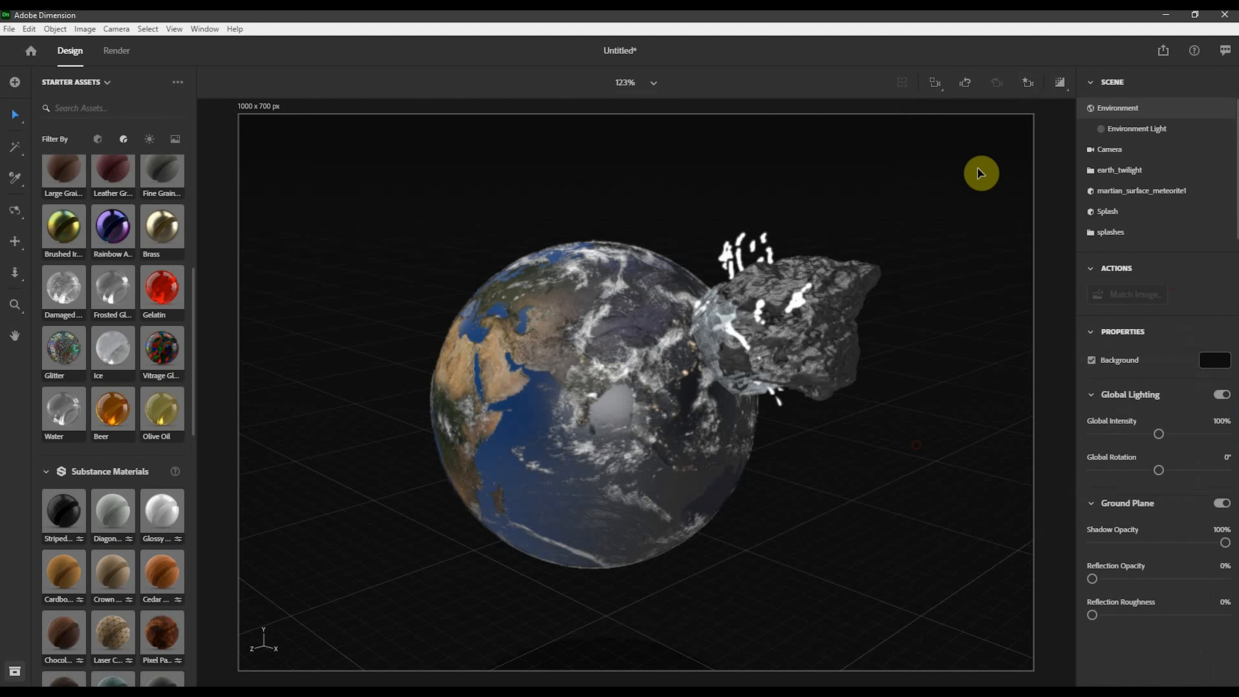
pyautogui.click(1059, 82)
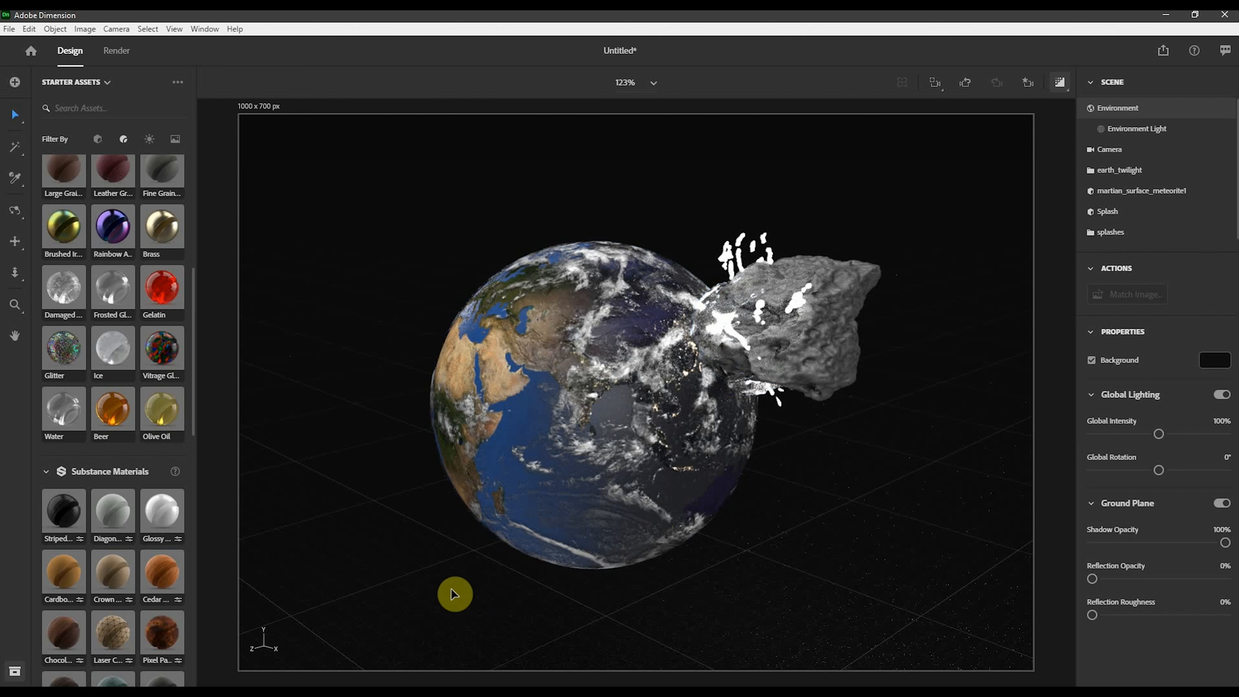
pyautogui.click(1060, 82)
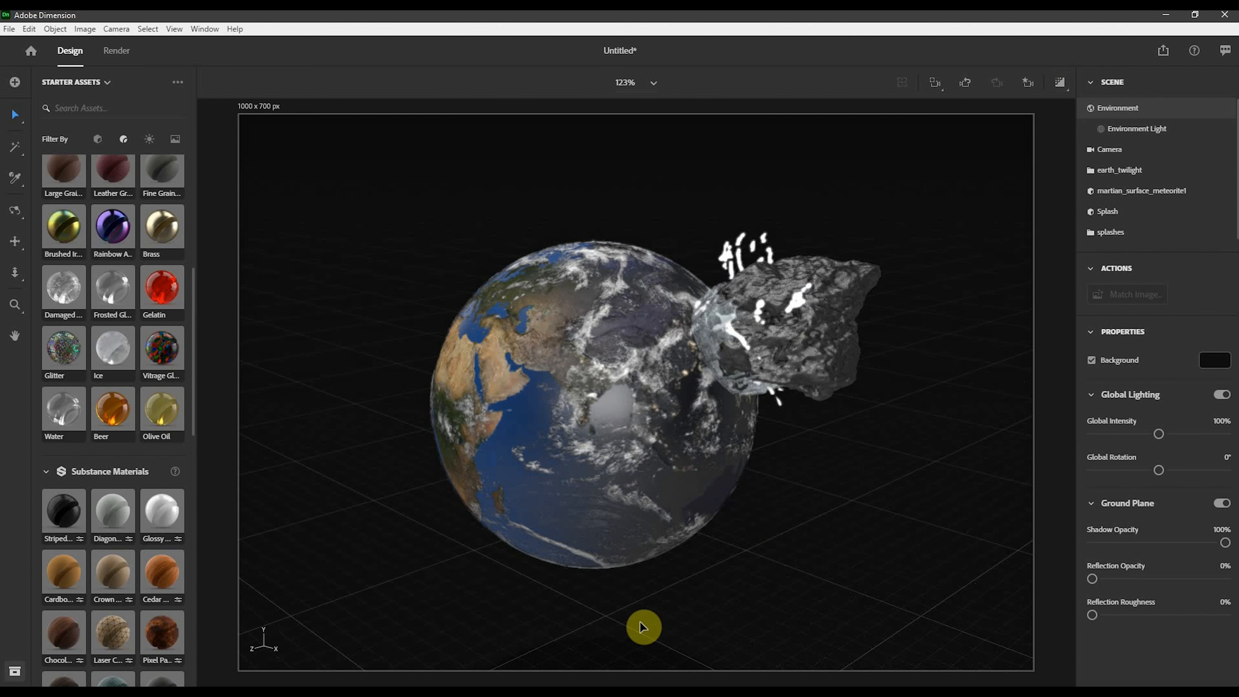
pyautogui.moveTo(582, 632); pyautogui.dragTo(645, 610)
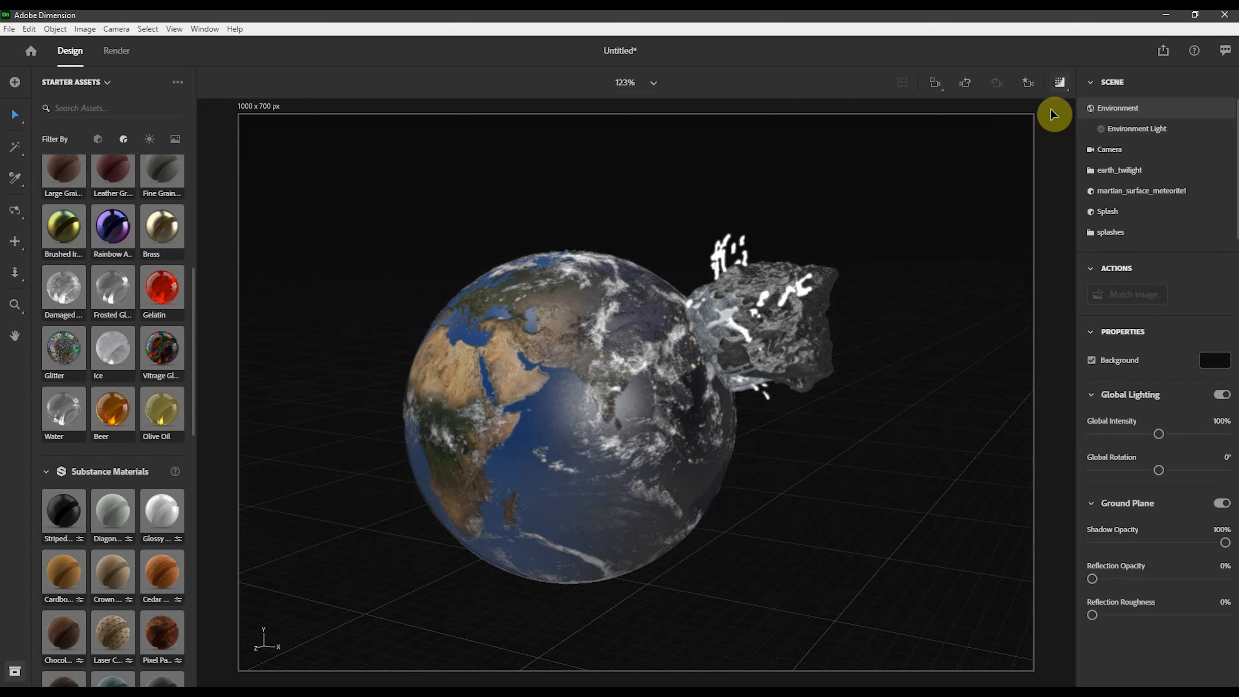
# - Turn on the render preview and set the splash interior material's base color to orange A35B08
pyautogui.click(1058, 84)
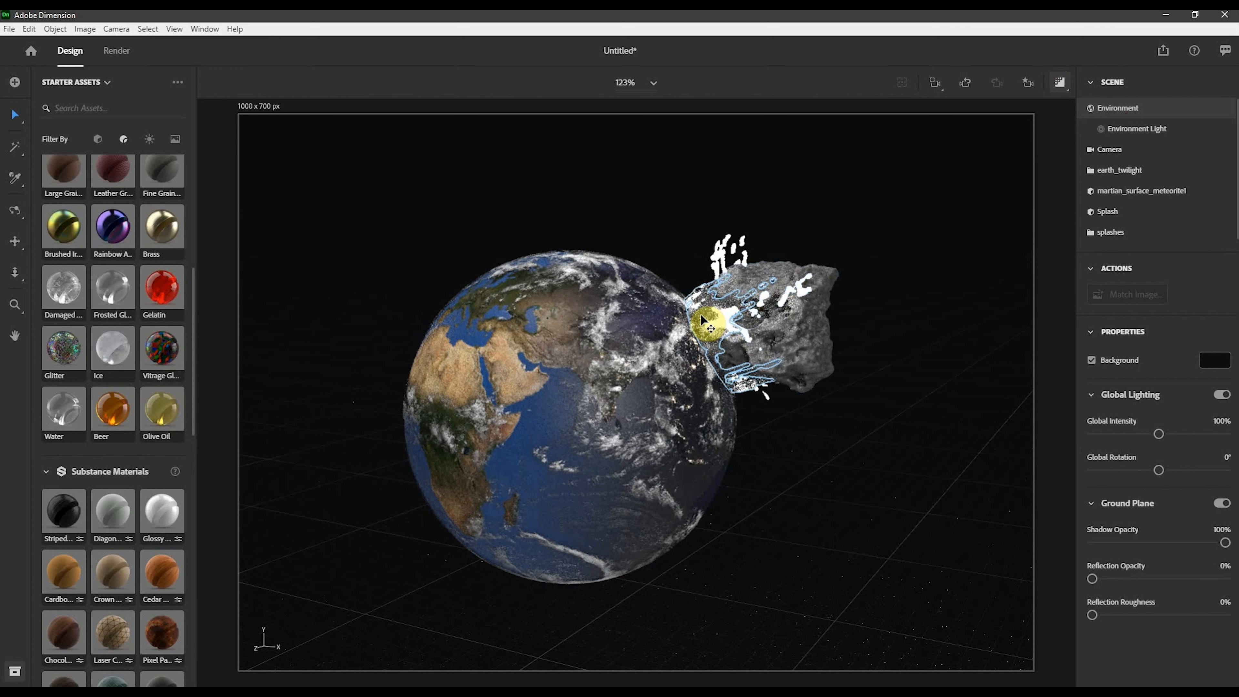
pyautogui.click(708, 320)
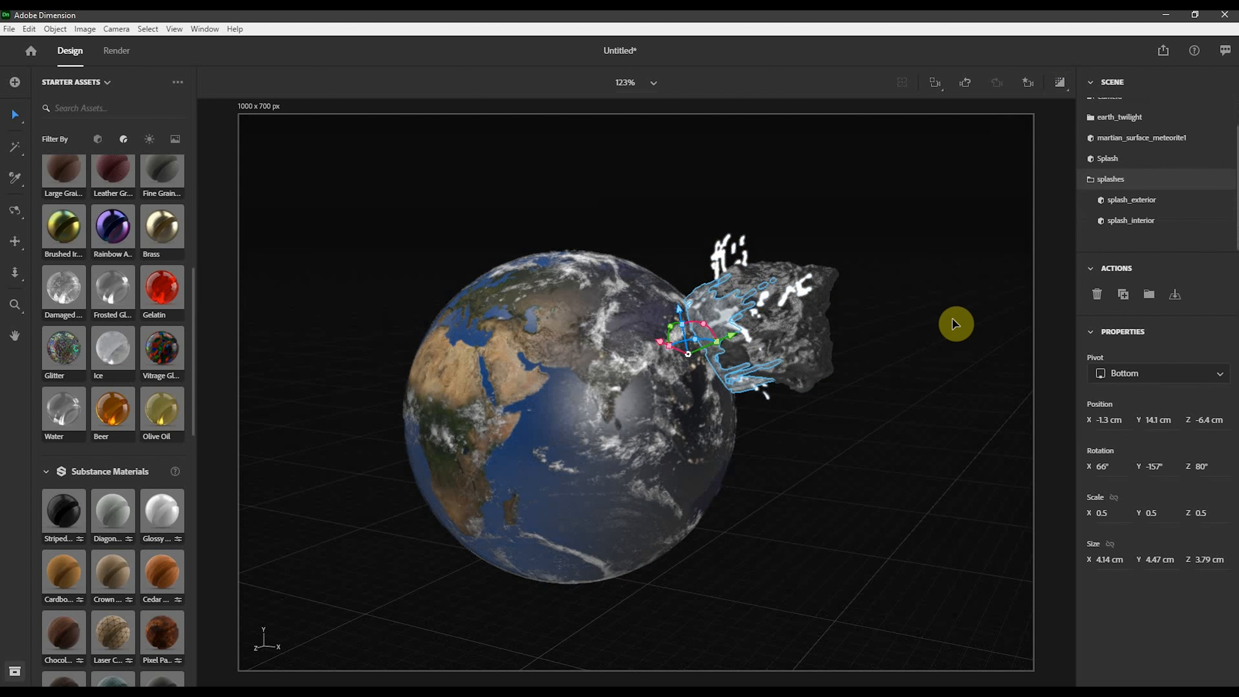
pyautogui.click(1126, 223)
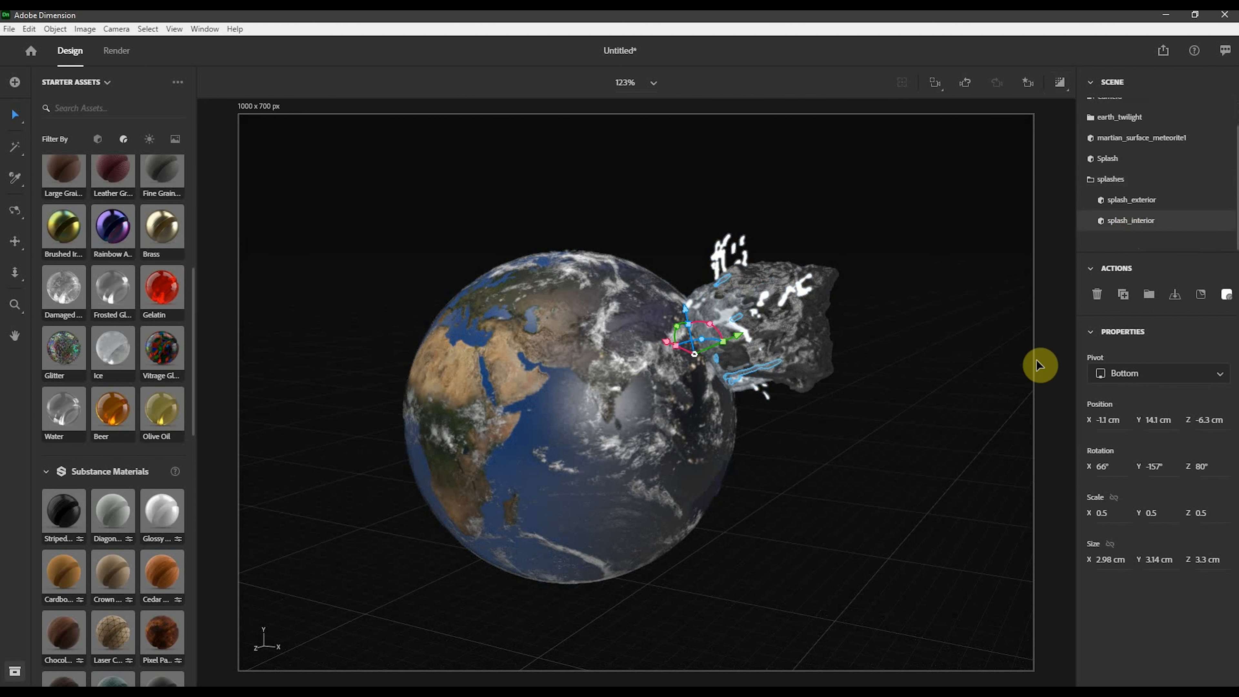
pyautogui.click(1227, 298)
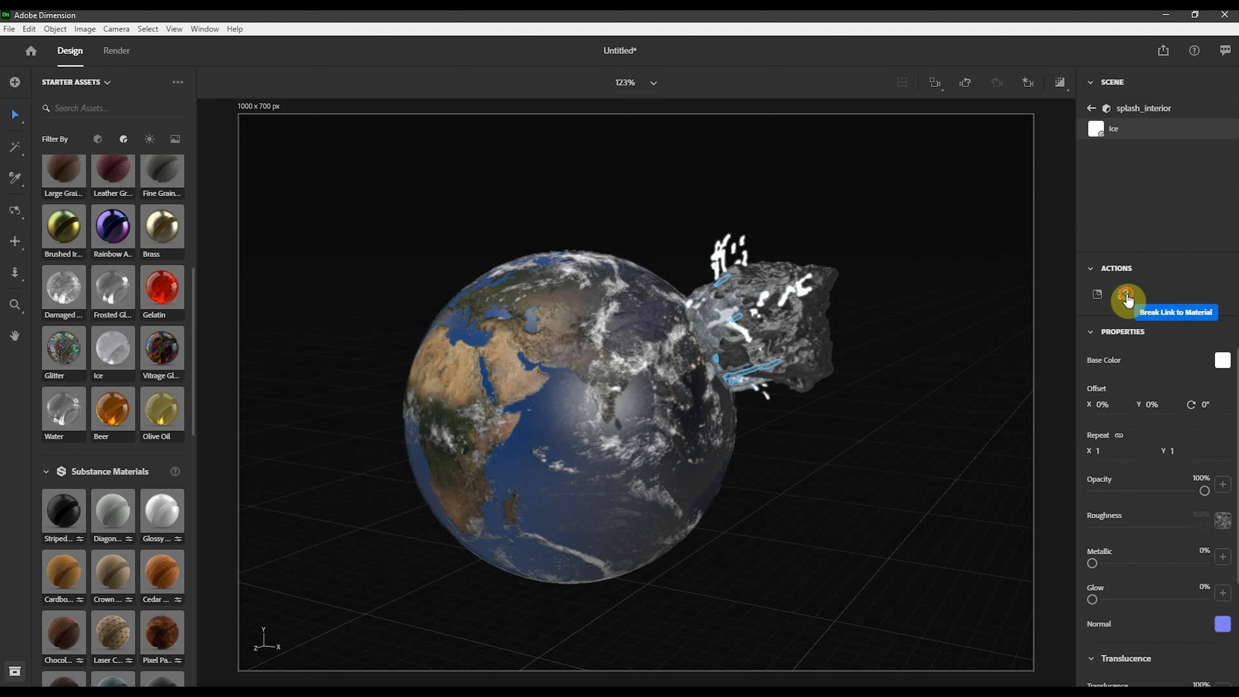
pyautogui.click(1222, 362)
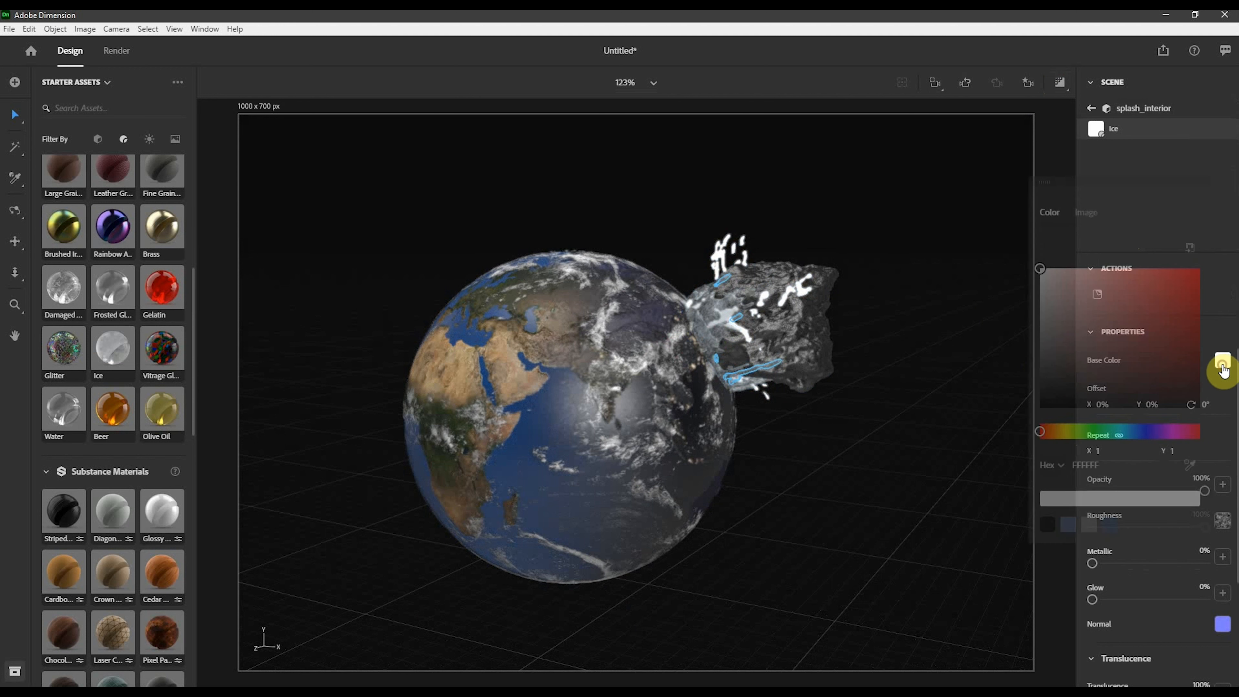
pyautogui.click(1054, 431)
pyautogui.moveTo(1155, 332); pyautogui.dragTo(1171, 314)
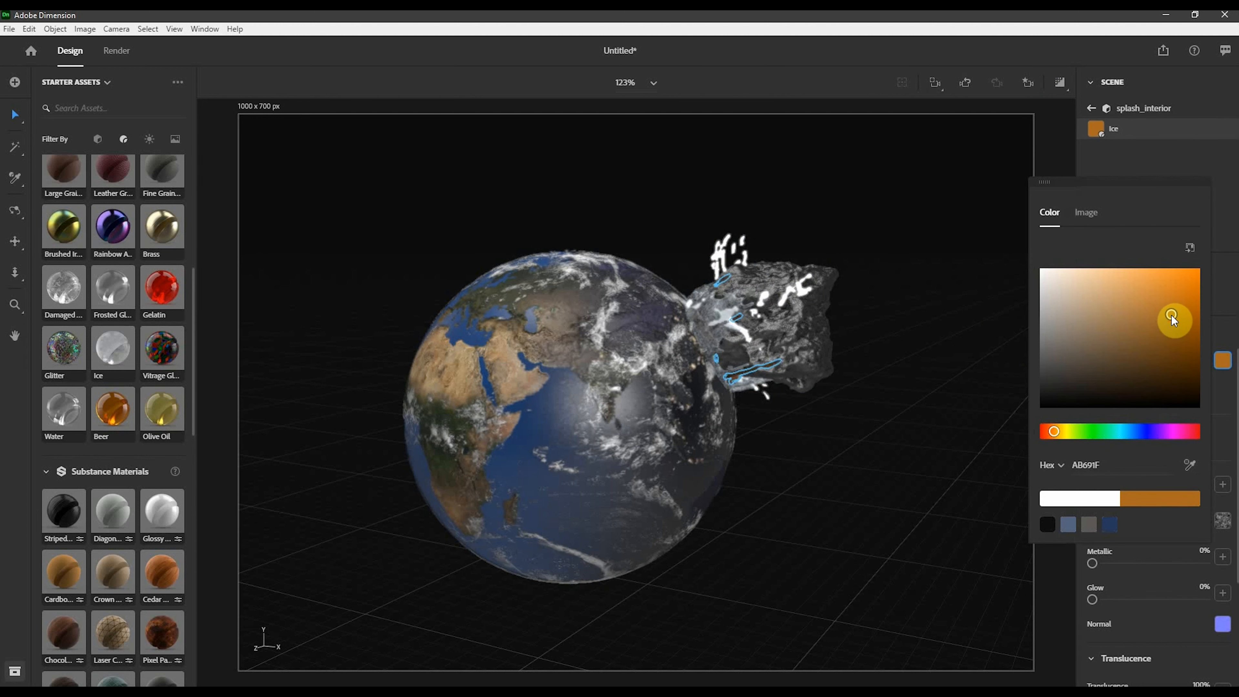
pyautogui.click(1225, 249)
pyautogui.click(1006, 186)
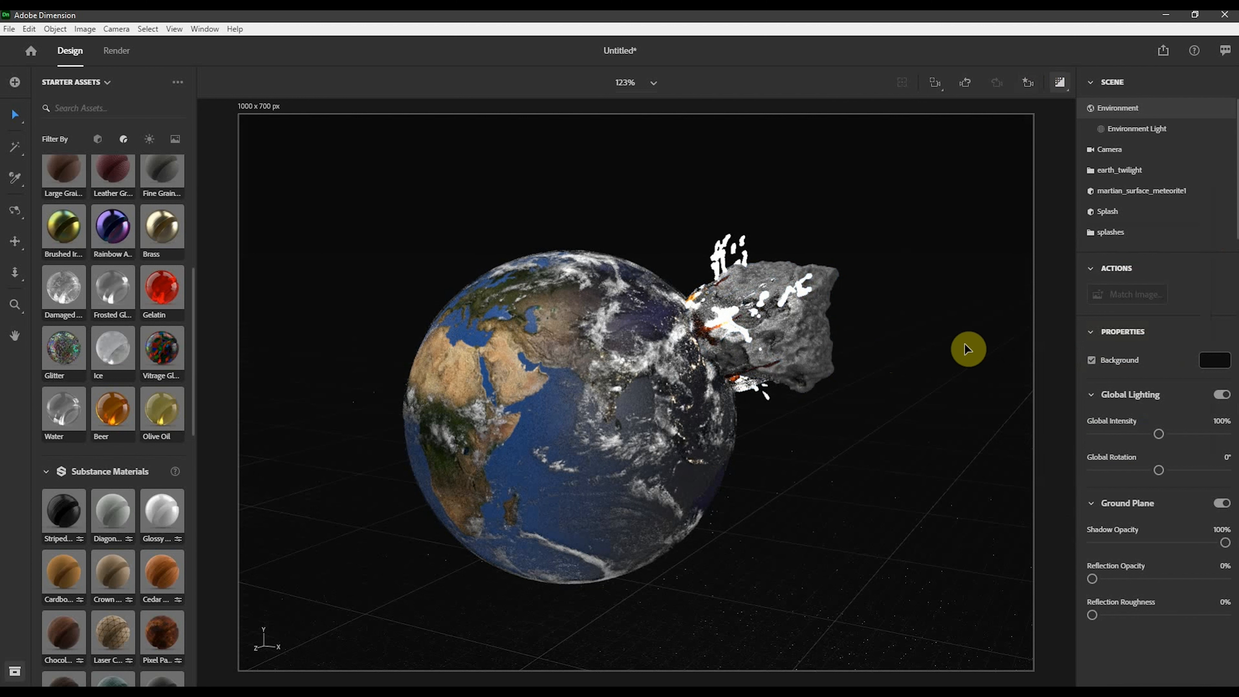
# - Move the white Splash droplets object to about X -1.7 cm, Y 13.2 cm, Z -6.1 cm at the impact point
pyautogui.click(723, 254)
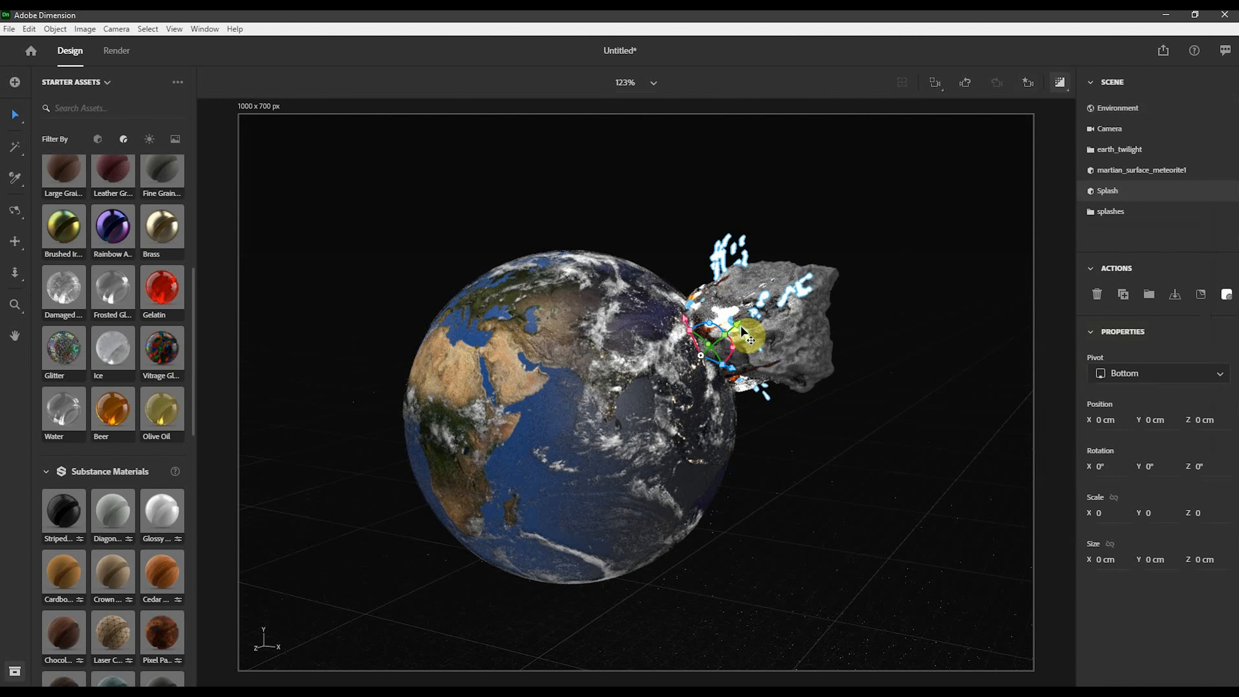
pyautogui.moveTo(741, 327); pyautogui.dragTo(718, 341)
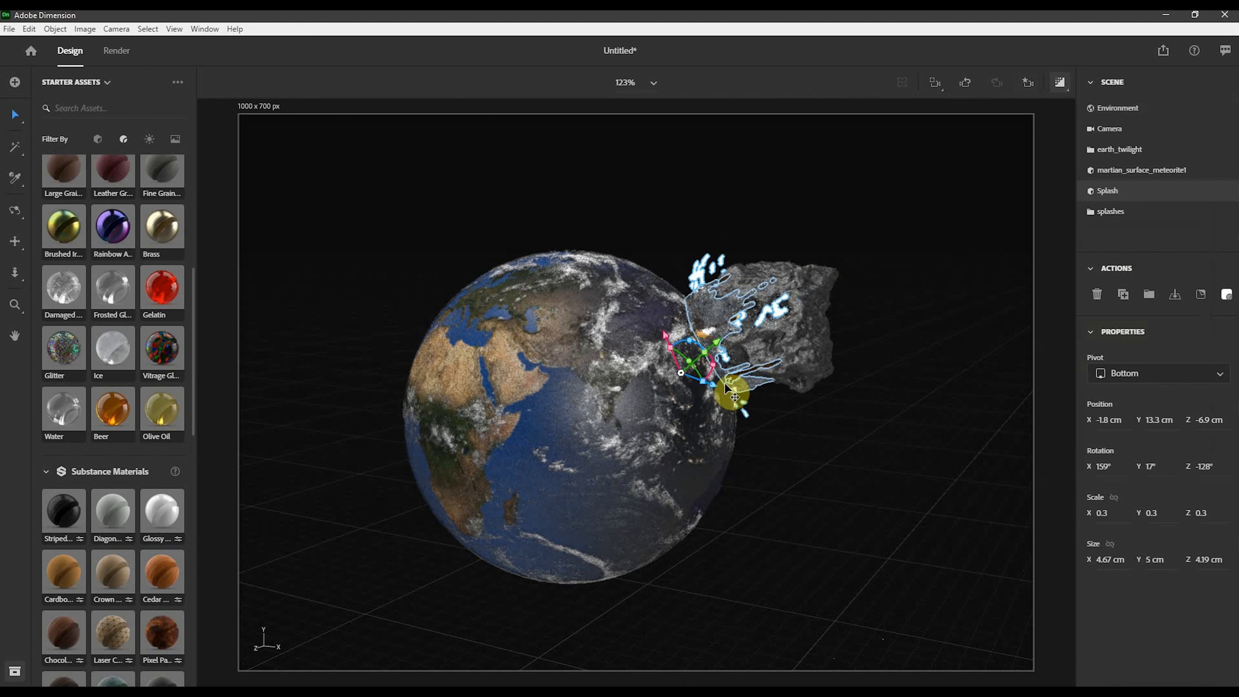
pyautogui.moveTo(711, 387); pyautogui.dragTo(657, 342)
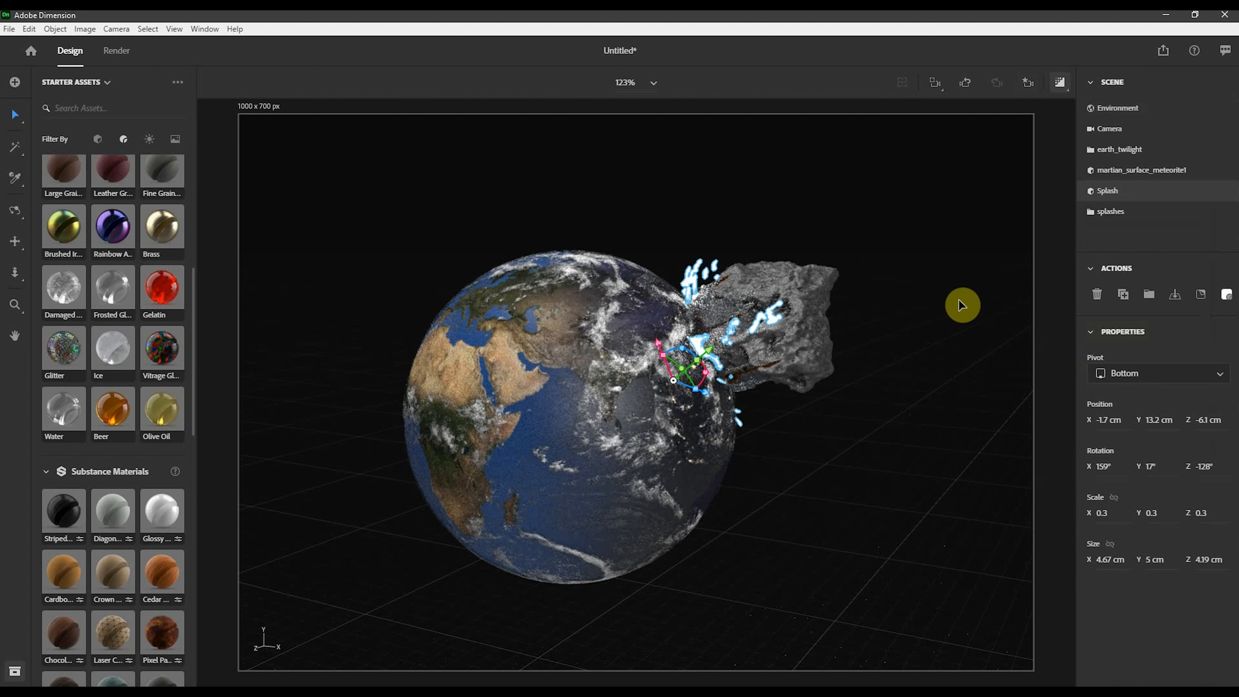
pyautogui.click(959, 300)
pyautogui.click(985, 298)
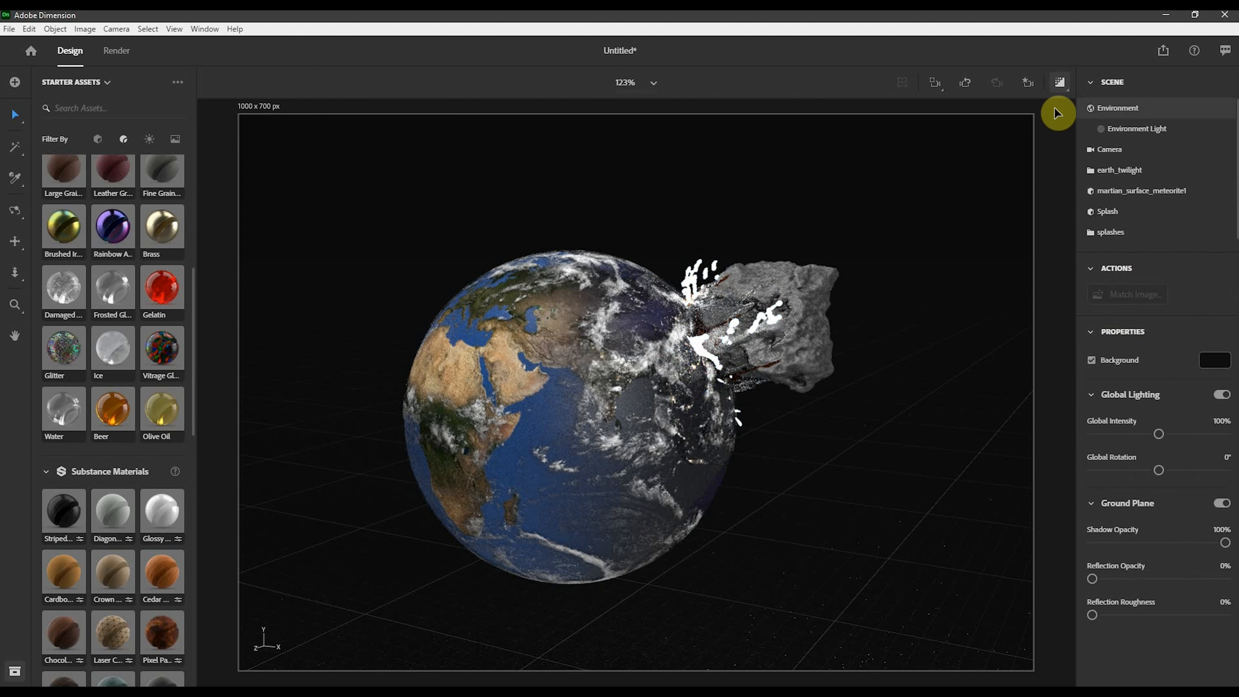
# - Enlarge the splashes group to scale 0.7 and move it to about X -1.1 cm, Y 13.9 cm, Z -5.8 cm
pyautogui.click(717, 326)
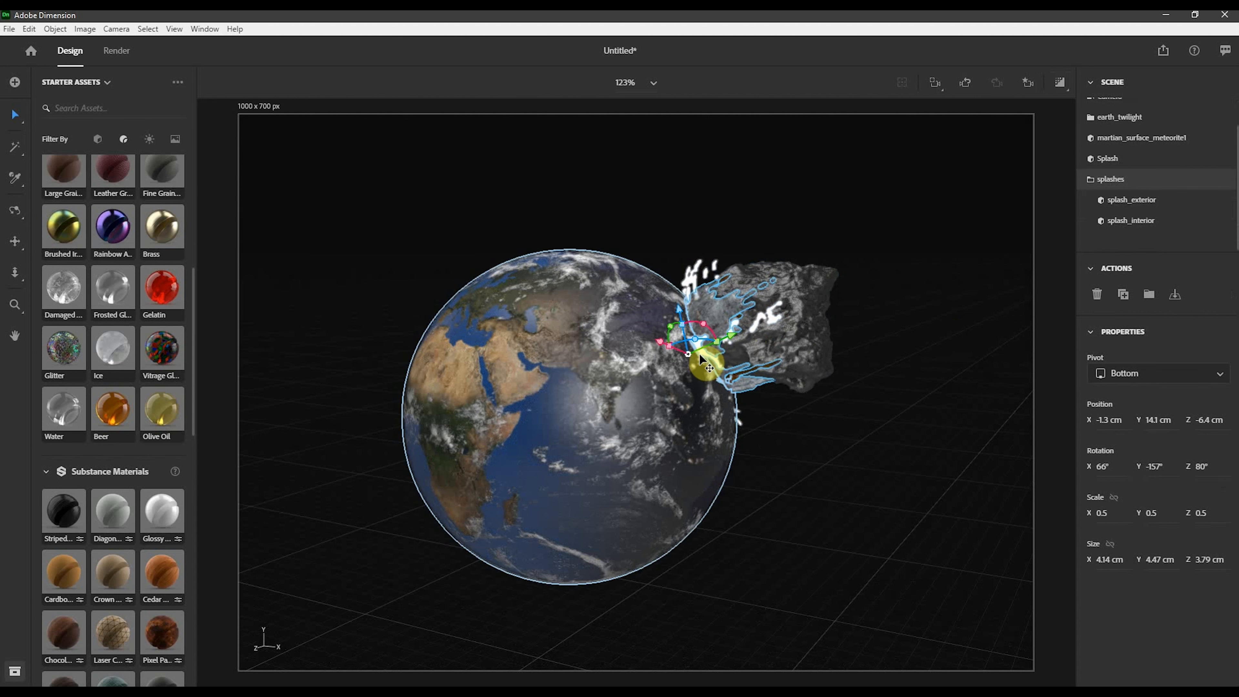
pyautogui.moveTo(700, 359); pyautogui.dragTo(735, 351)
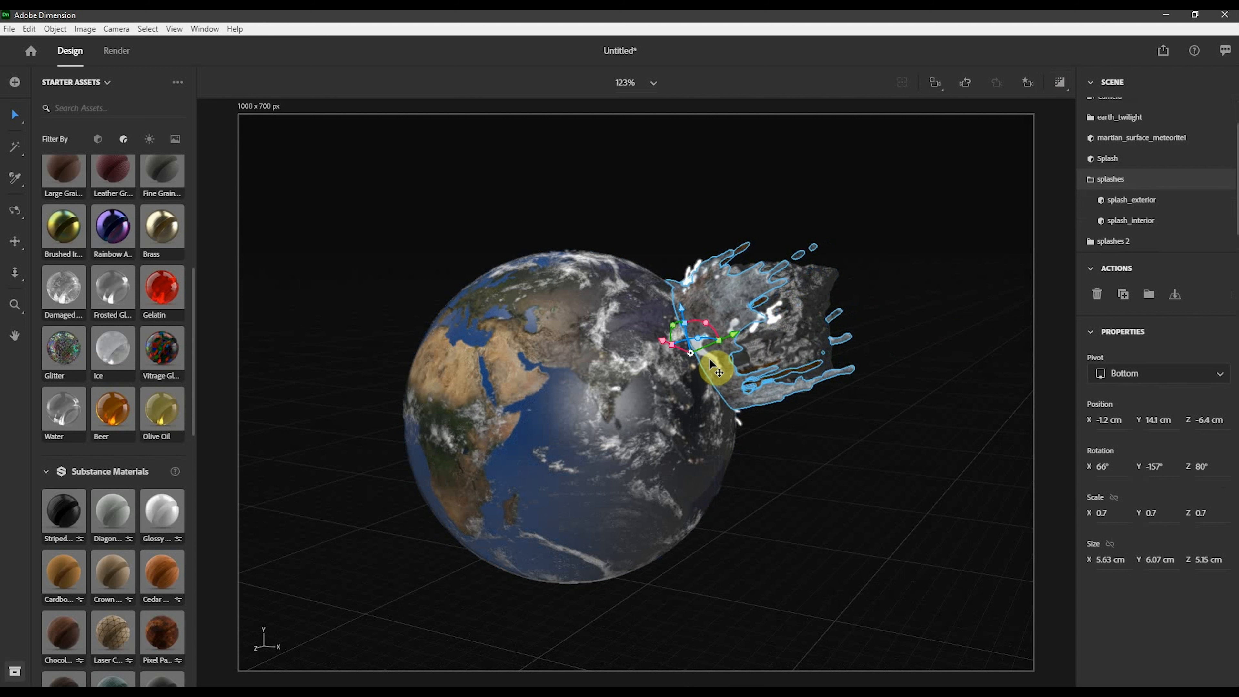
pyautogui.moveTo(682, 308); pyautogui.dragTo(663, 361)
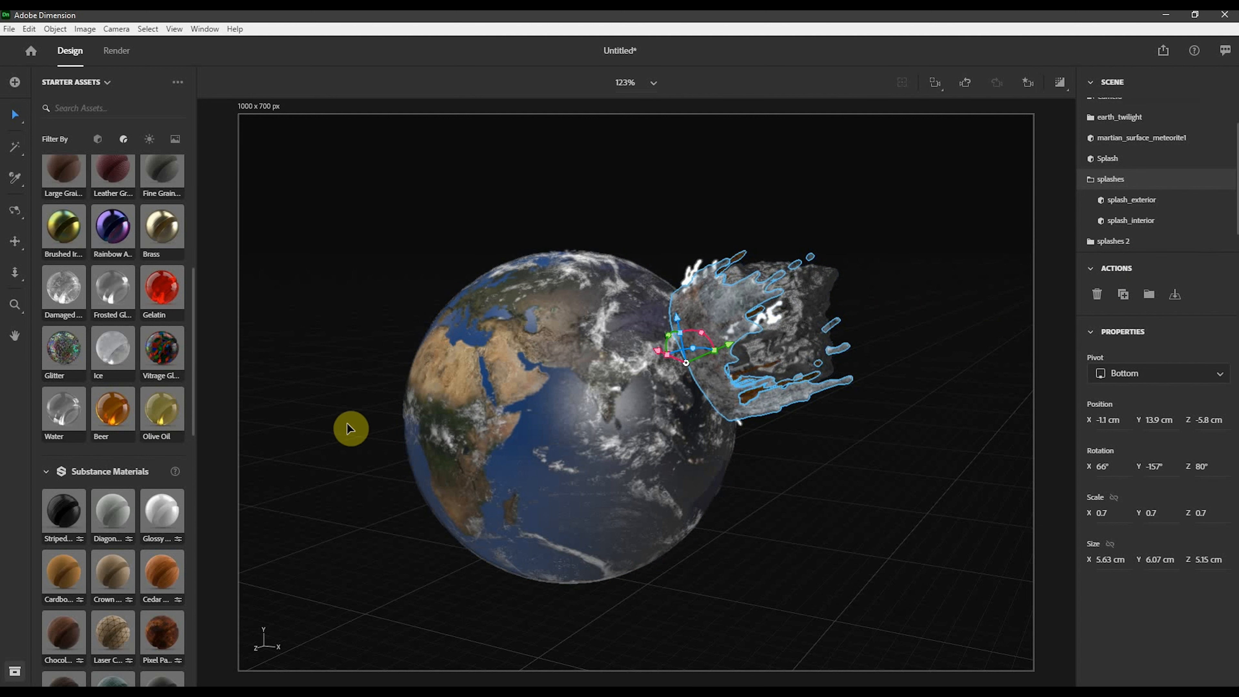
# - Apply the Glowing material to the splashes group and set the splash exterior's base color to orange A35B08
pyautogui.scroll(5, 142, 420)
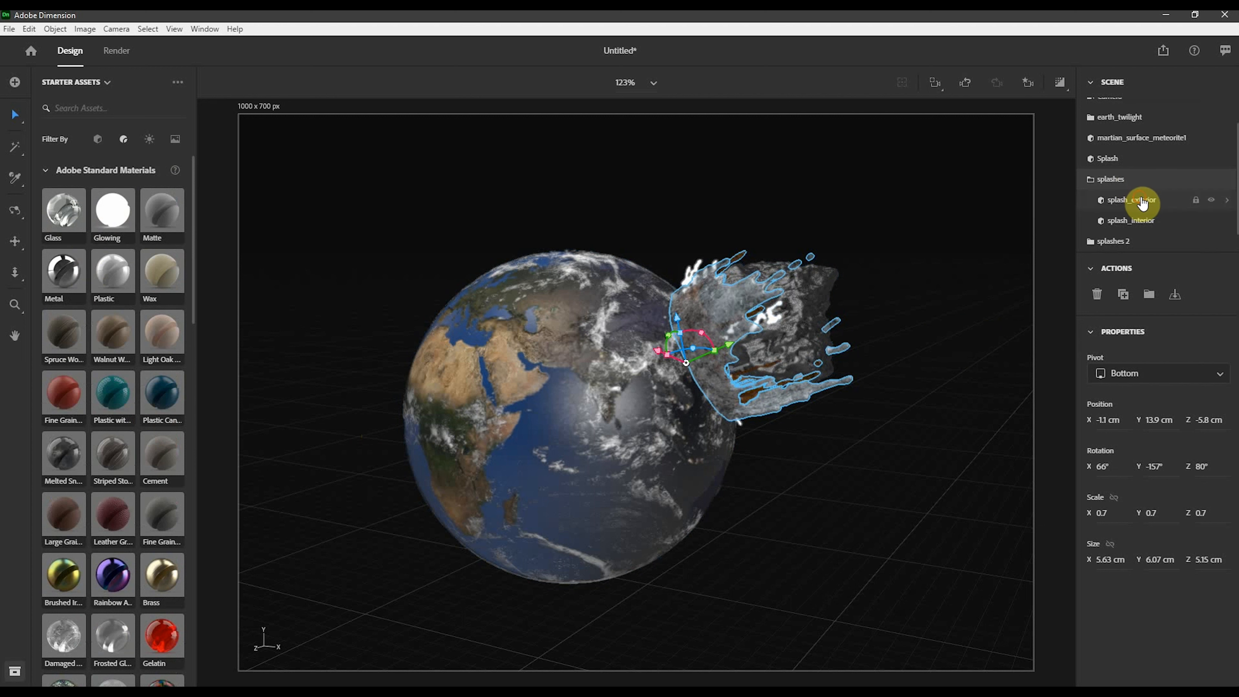
pyautogui.click(116, 215)
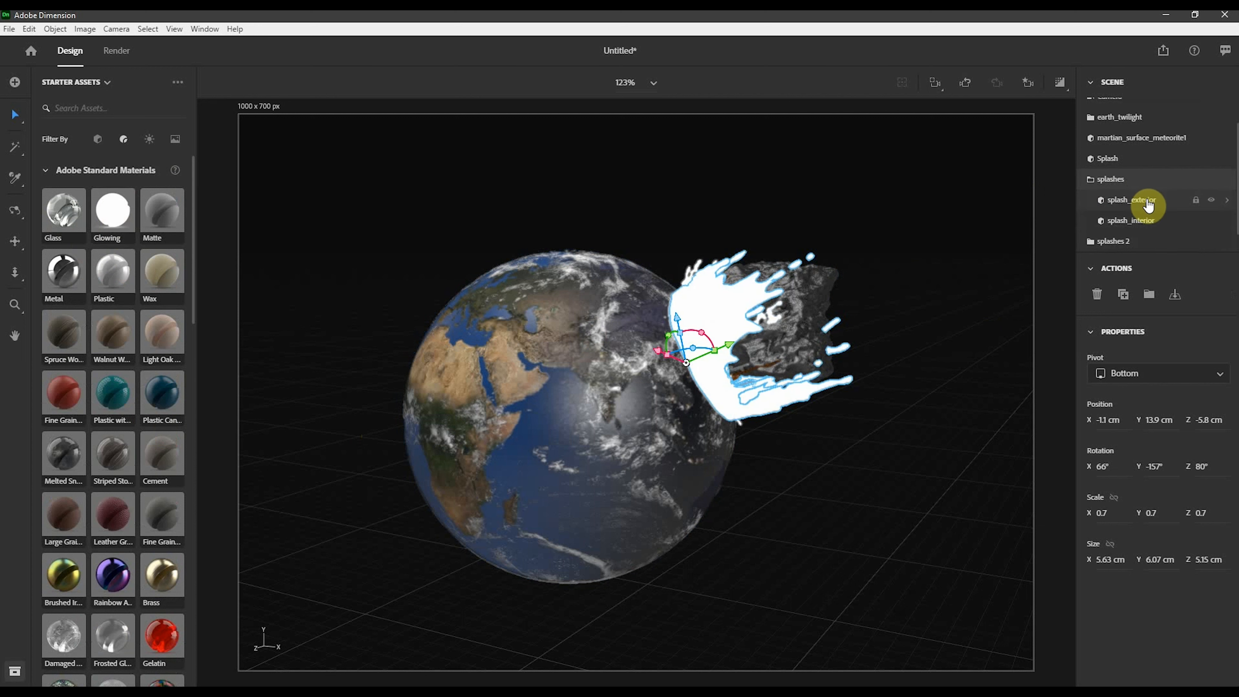
pyautogui.click(1163, 201)
pyautogui.click(1227, 296)
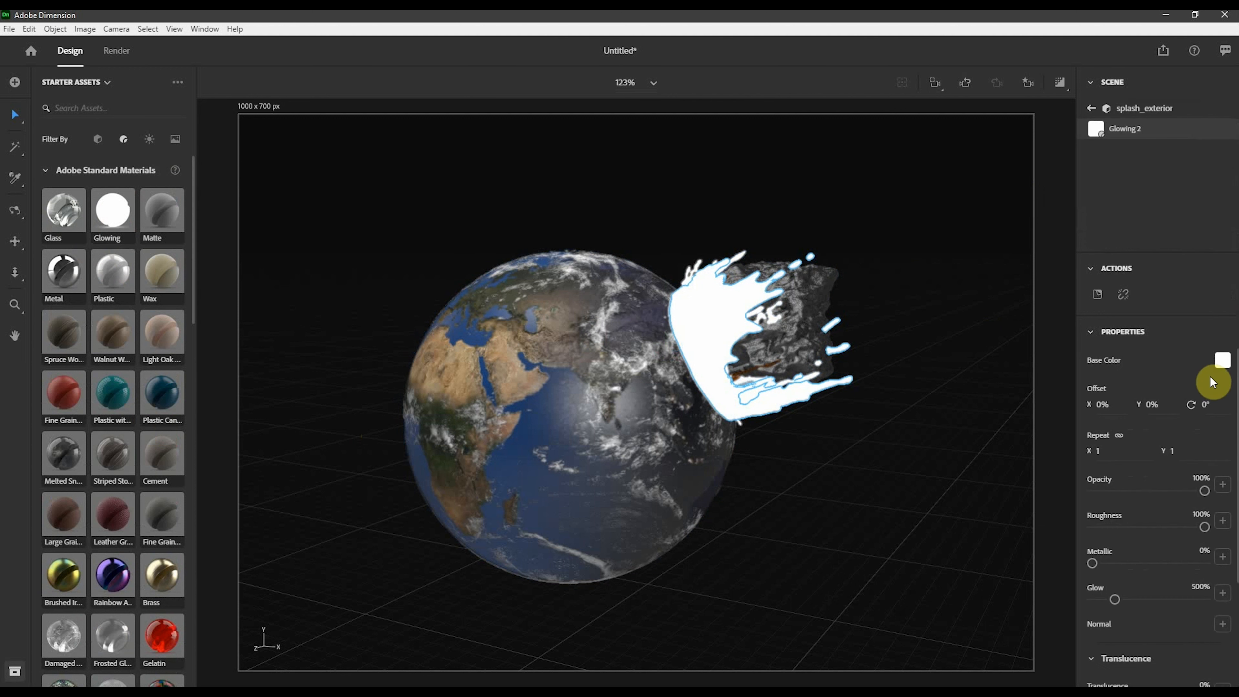
pyautogui.click(1222, 360)
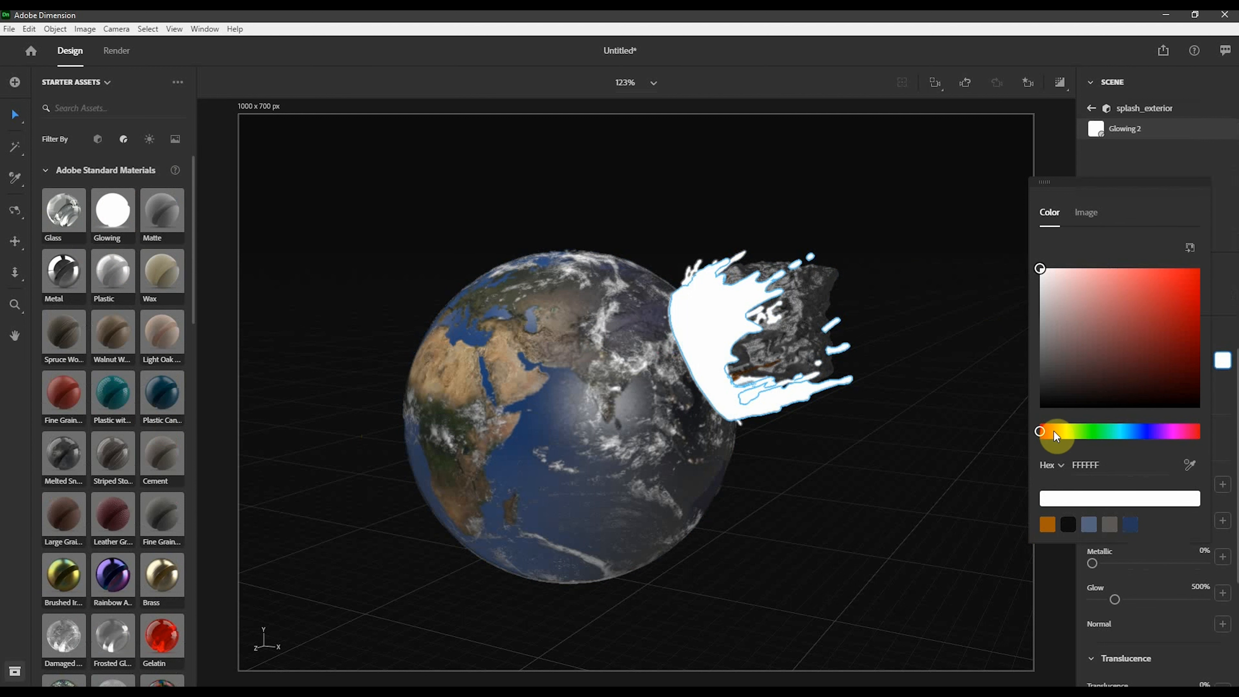
pyautogui.click(1054, 526)
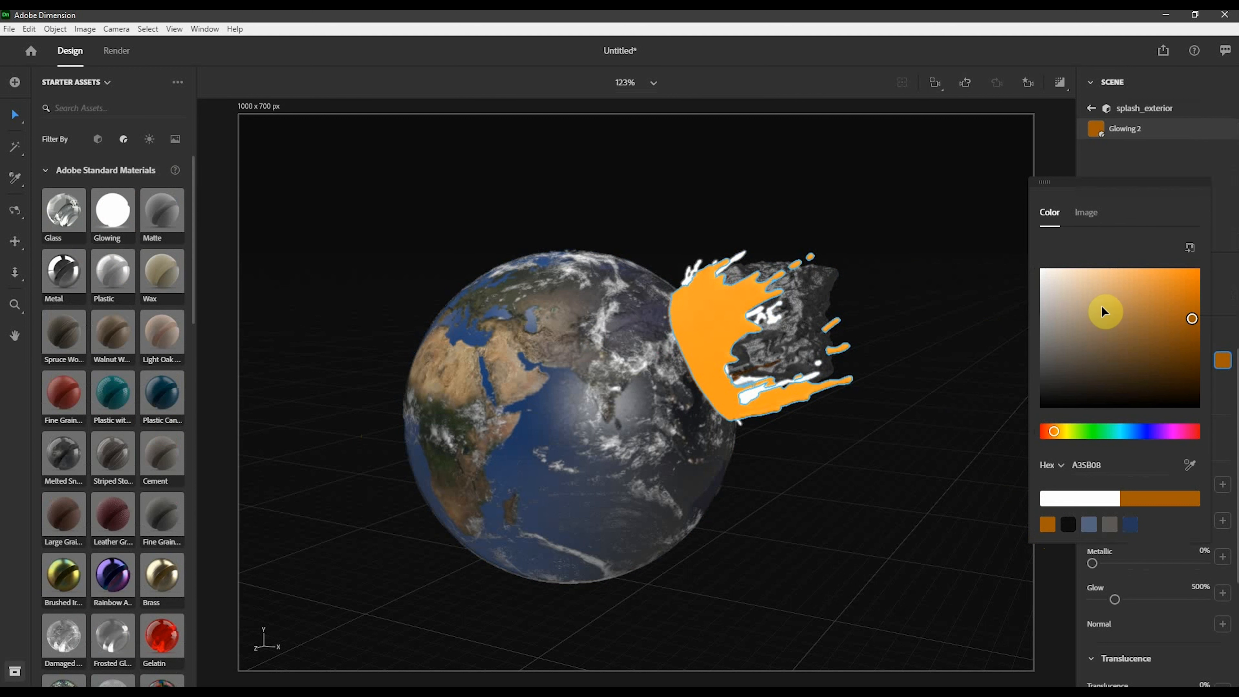
pyautogui.click(1165, 164)
pyautogui.click(1132, 111)
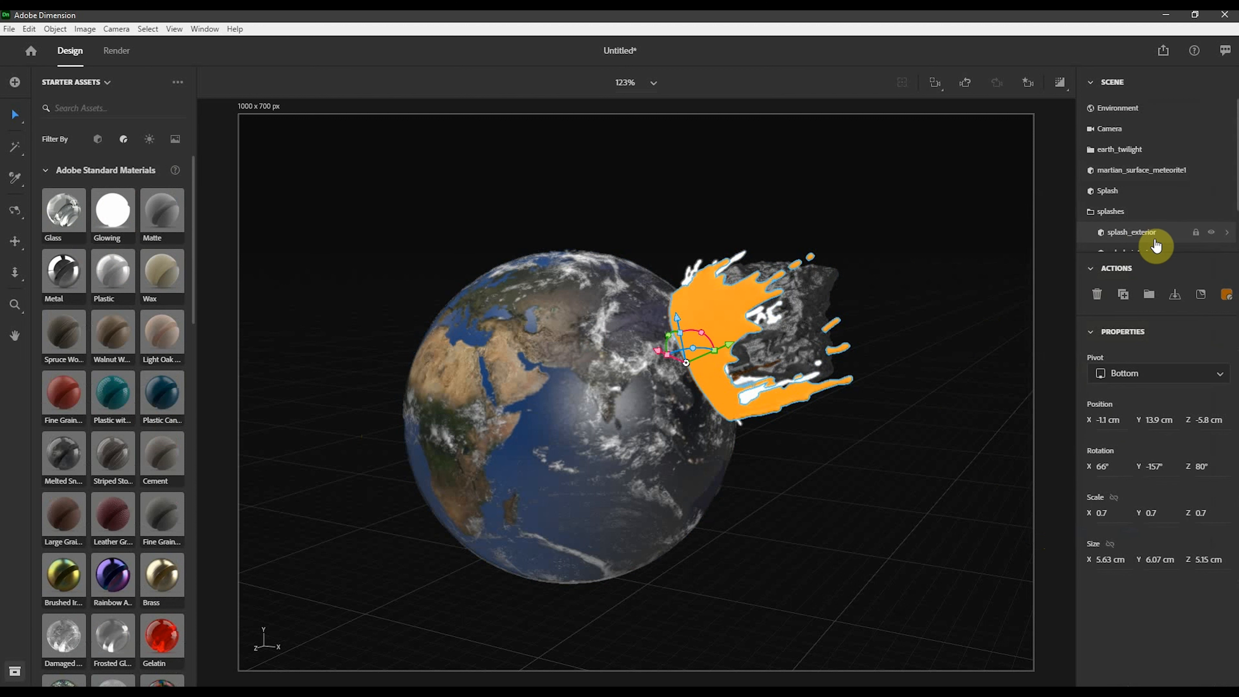
# - Set the splash interior material's base color to red-orange FF3C00
pyautogui.click(1154, 253)
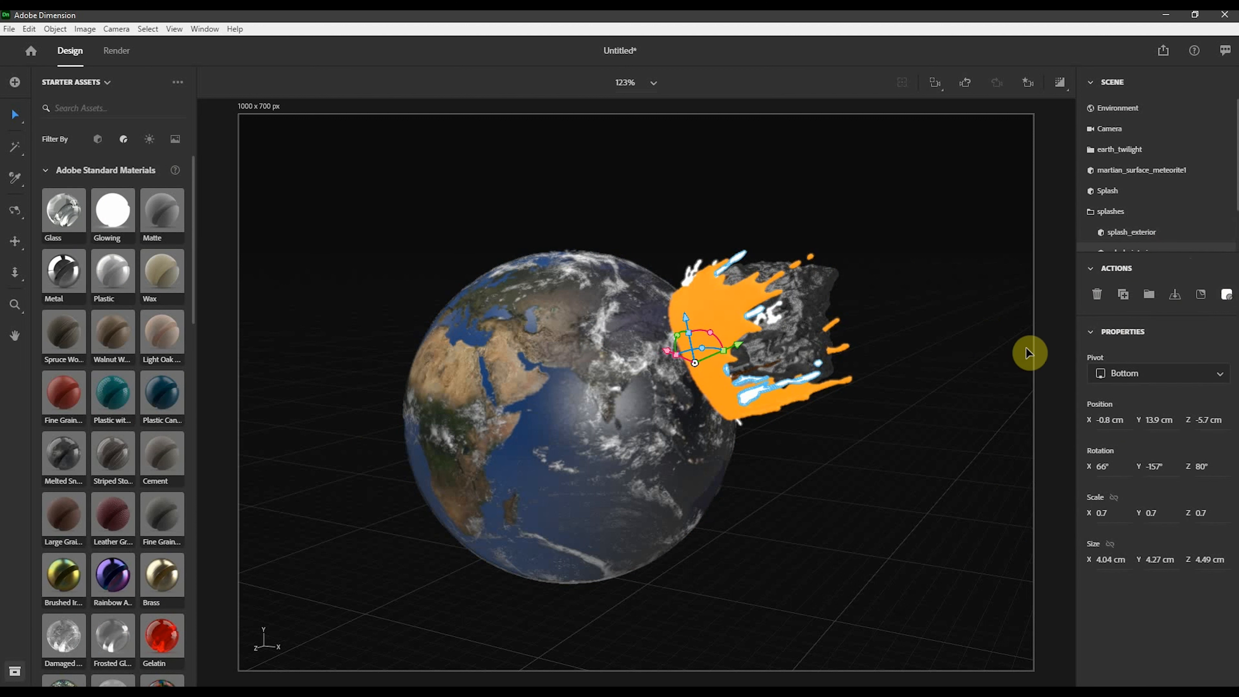
pyautogui.click(1227, 299)
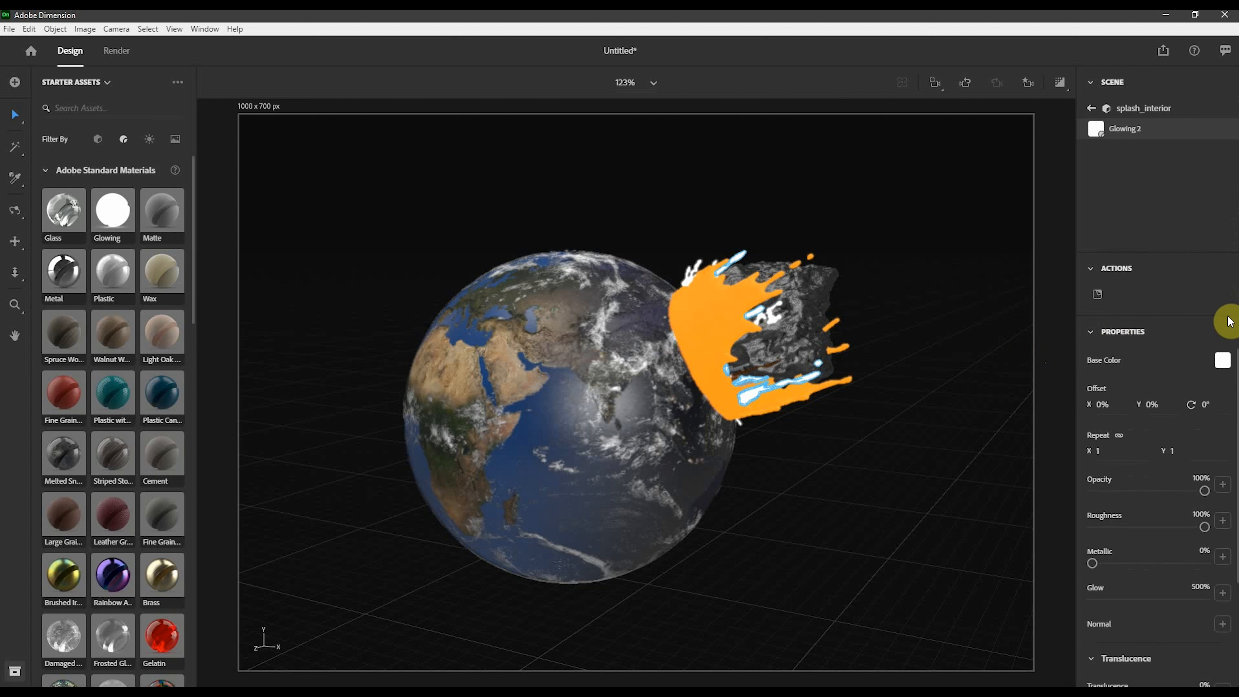
pyautogui.click(1221, 360)
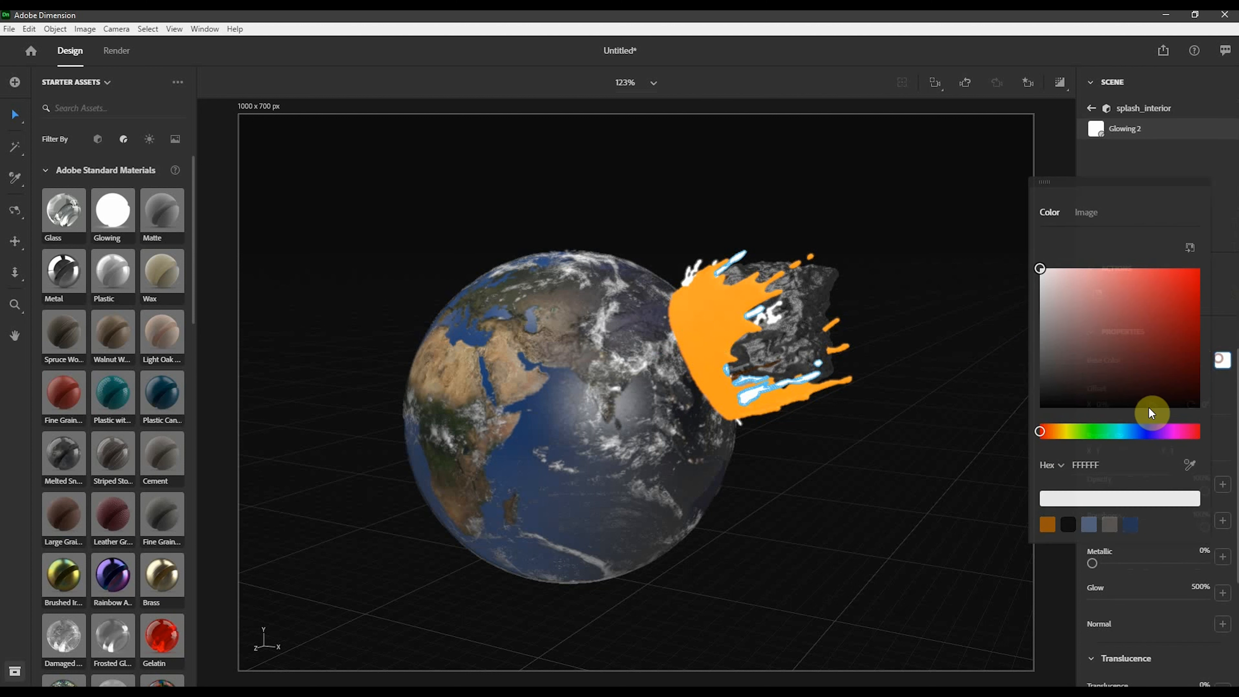
pyautogui.click(1048, 433)
pyautogui.click(1199, 270)
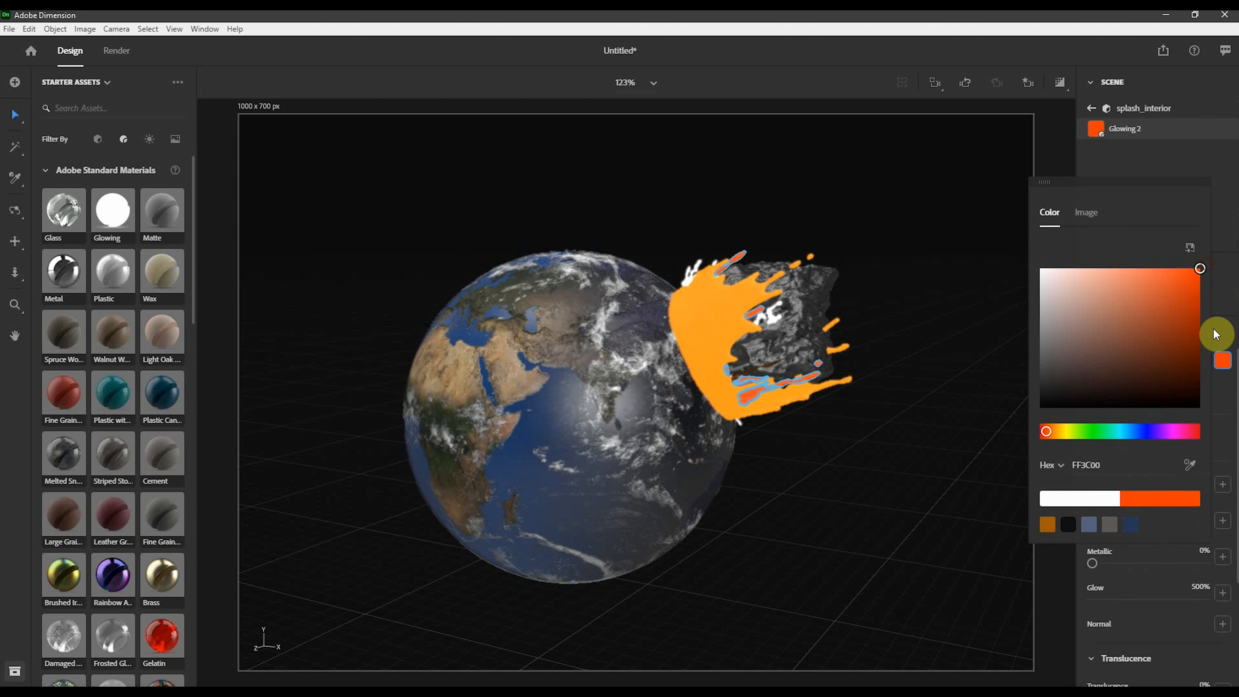
pyautogui.click(1225, 318)
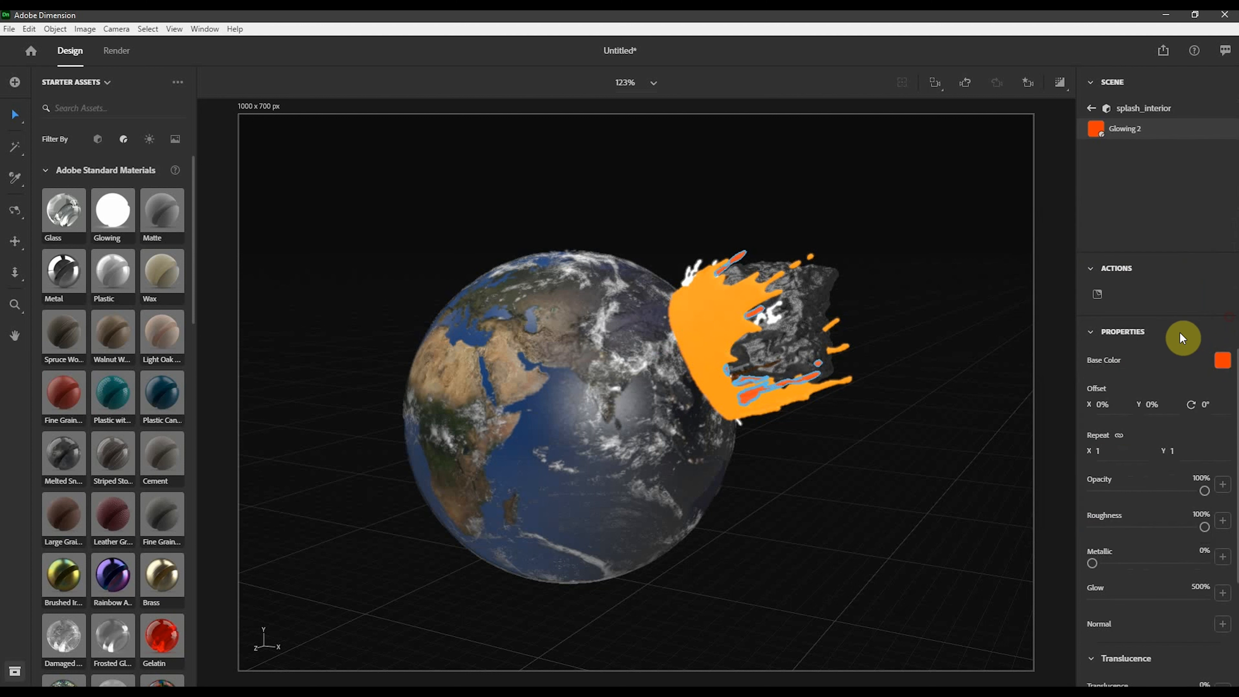
# - Preview the glowing splashes with the render preview, then switch the preview off
pyautogui.click(1061, 88)
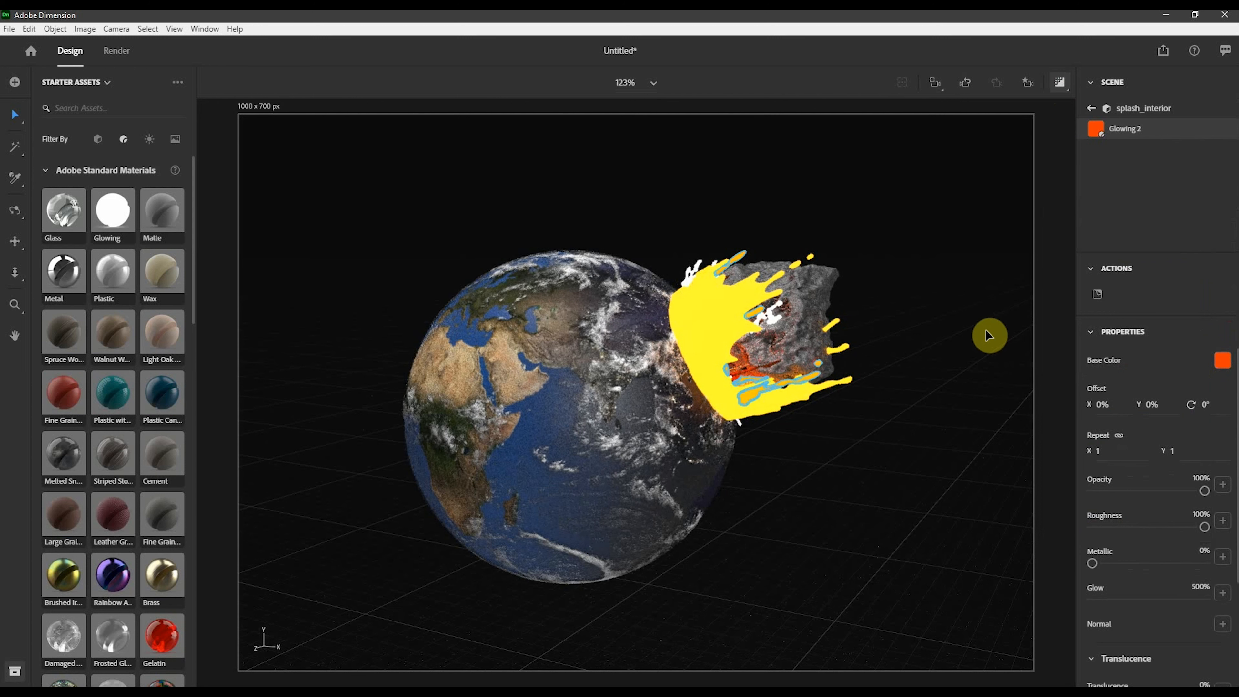
pyautogui.click(726, 323)
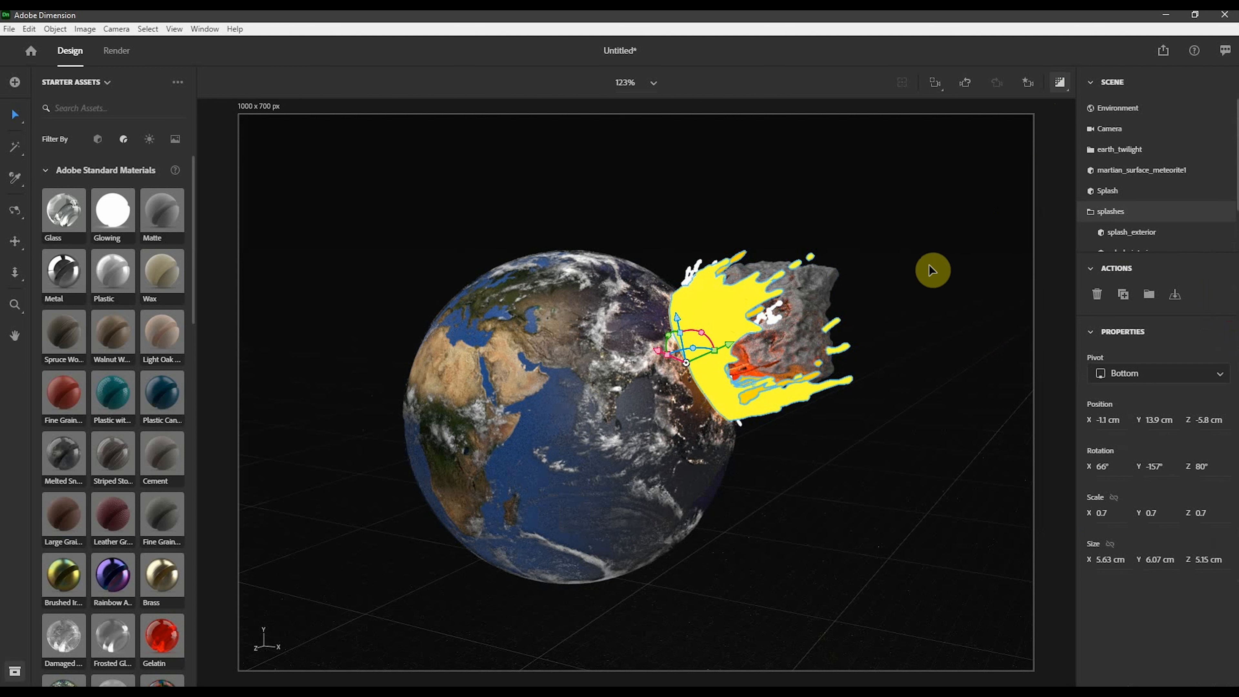
pyautogui.click(1059, 83)
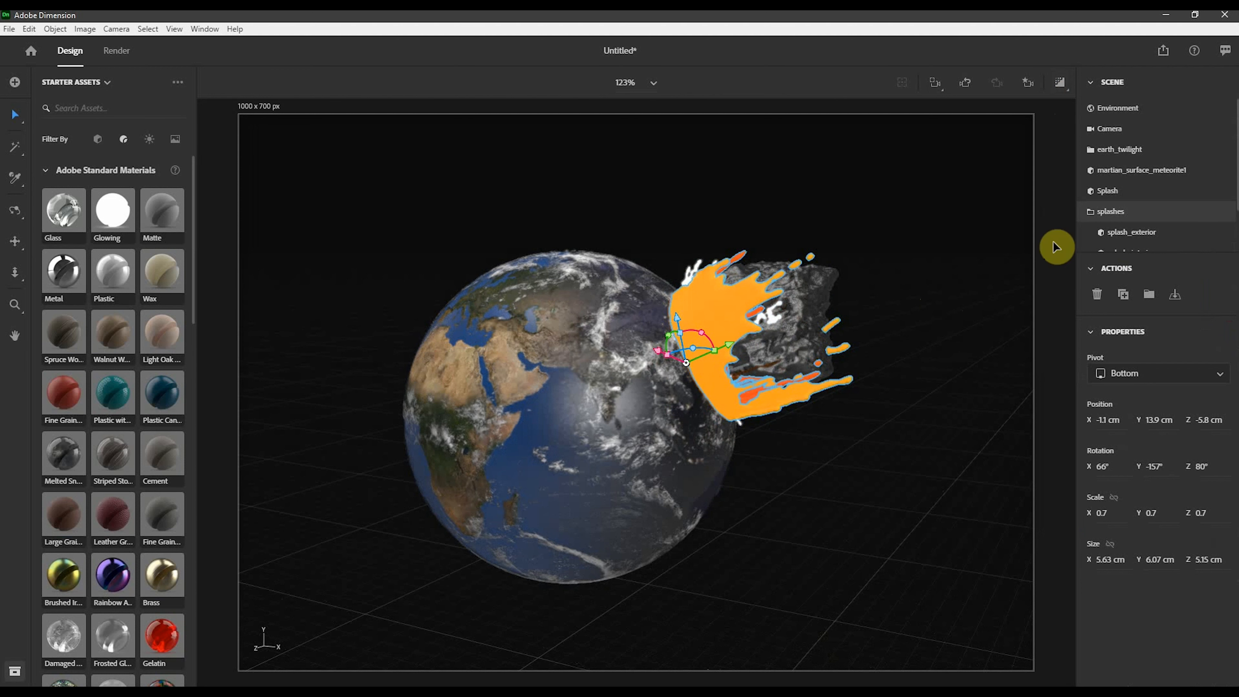
# - Lower the splash exterior material's glow to about 110–115%, checking it in the render preview
pyautogui.click(1130, 238)
pyautogui.click(1226, 295)
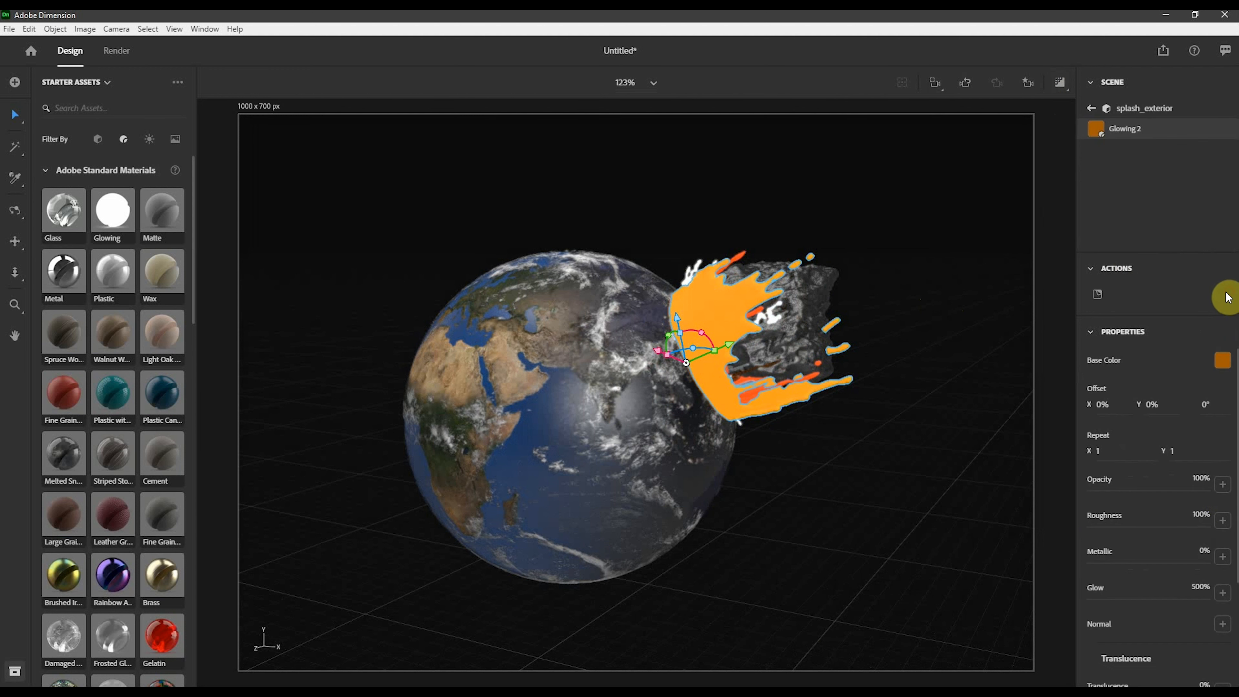
pyautogui.moveTo(1159, 601); pyautogui.dragTo(1118, 599)
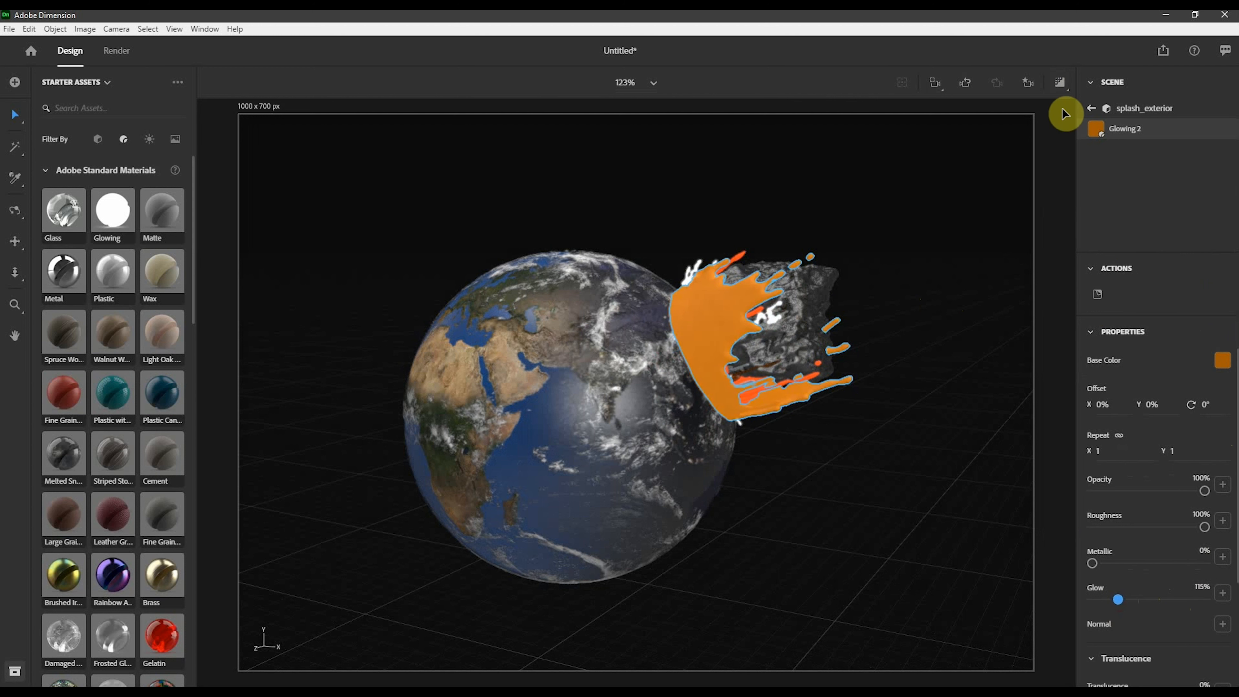
pyautogui.click(1057, 86)
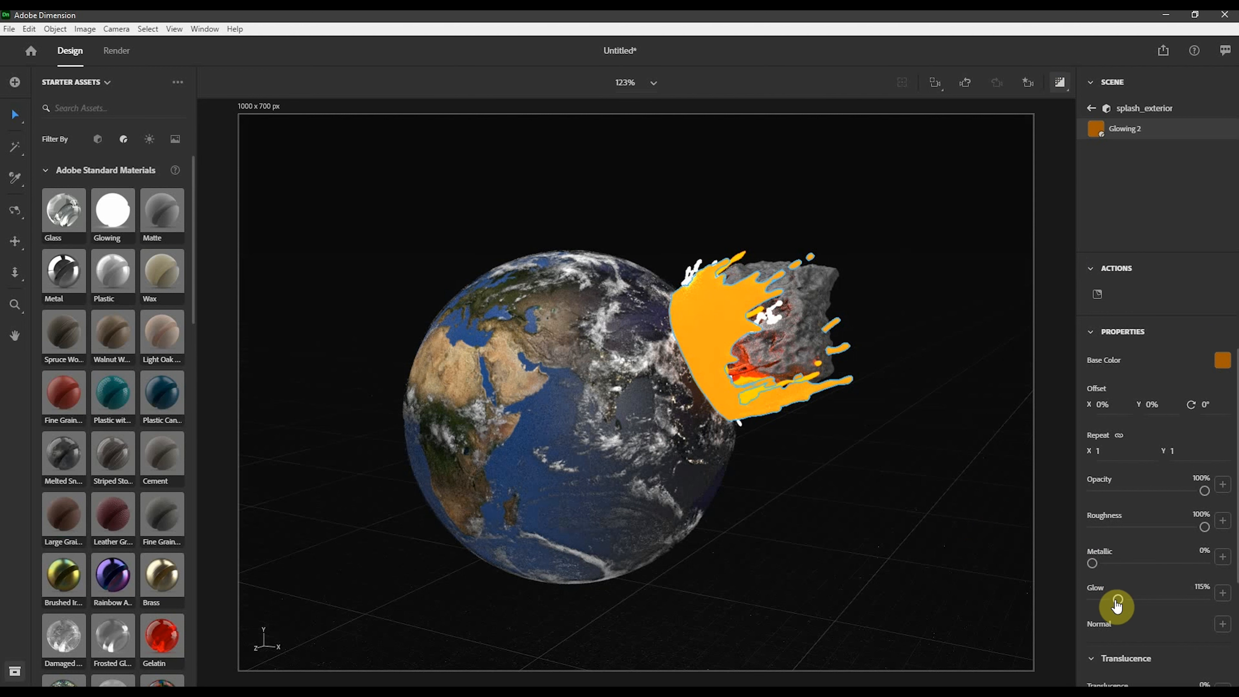
pyautogui.moveTo(1118, 599); pyautogui.dragTo(1102, 601)
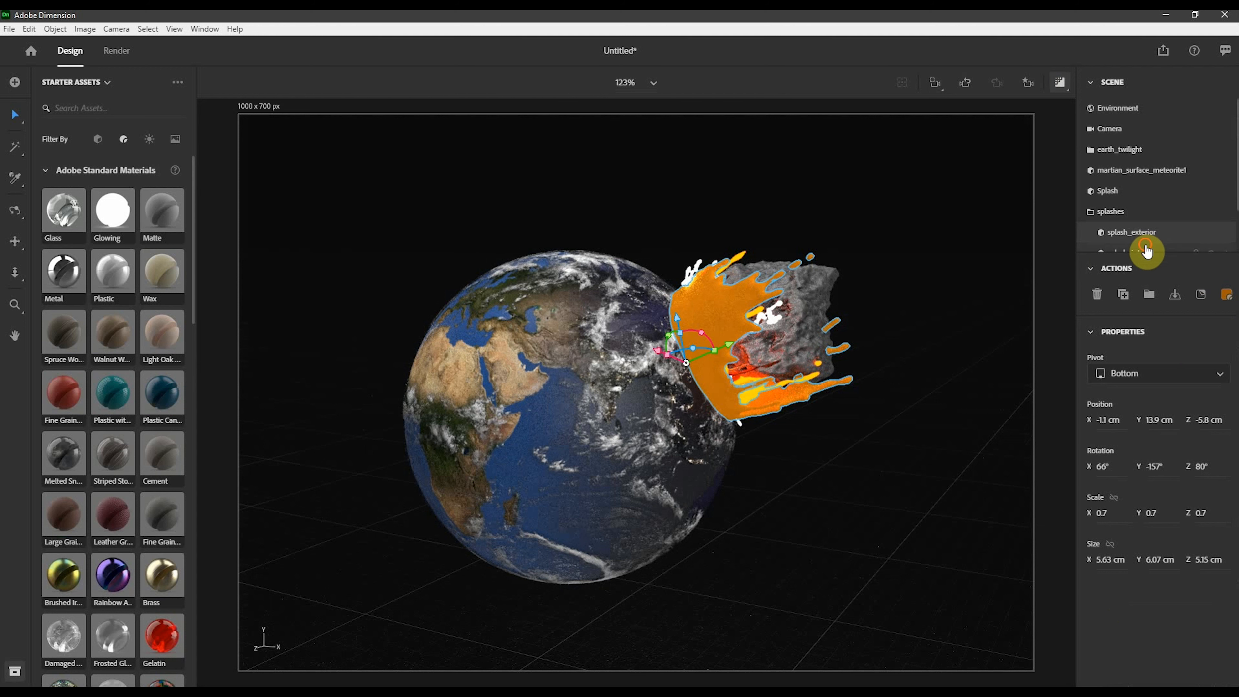
# - Lower the splash interior material's glow to about 193%
pyautogui.click(1148, 252)
pyautogui.click(1226, 295)
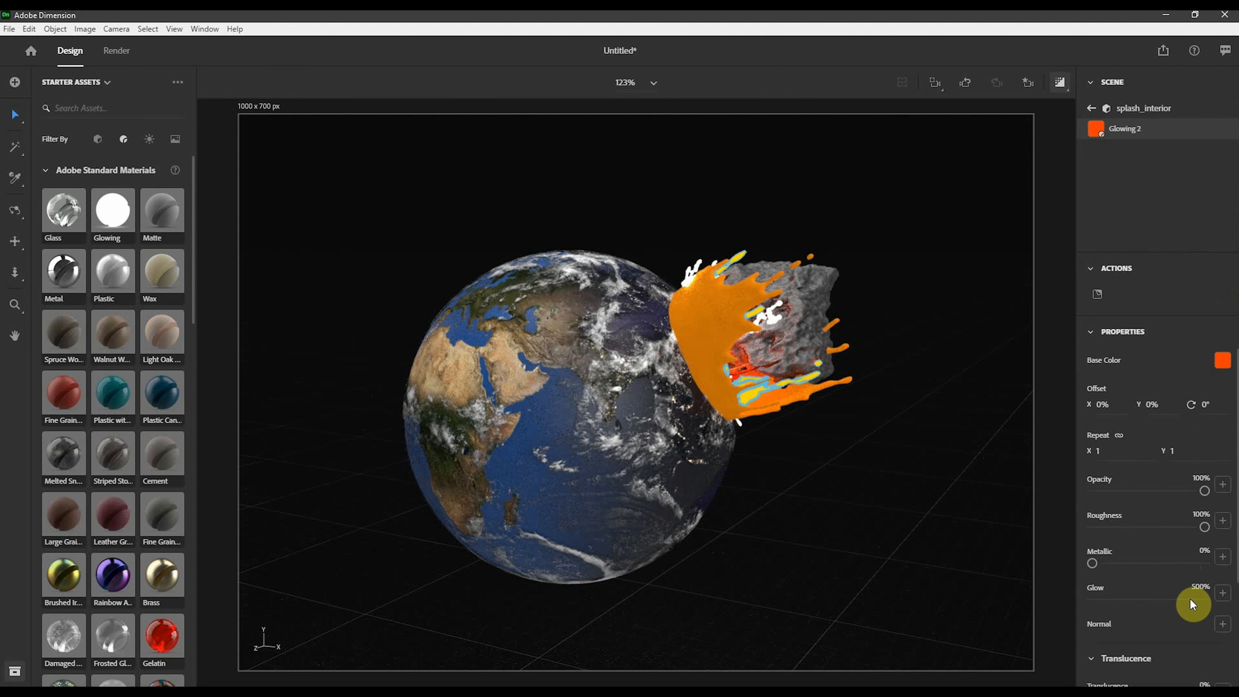
pyautogui.moveTo(1191, 605); pyautogui.dragTo(1137, 606)
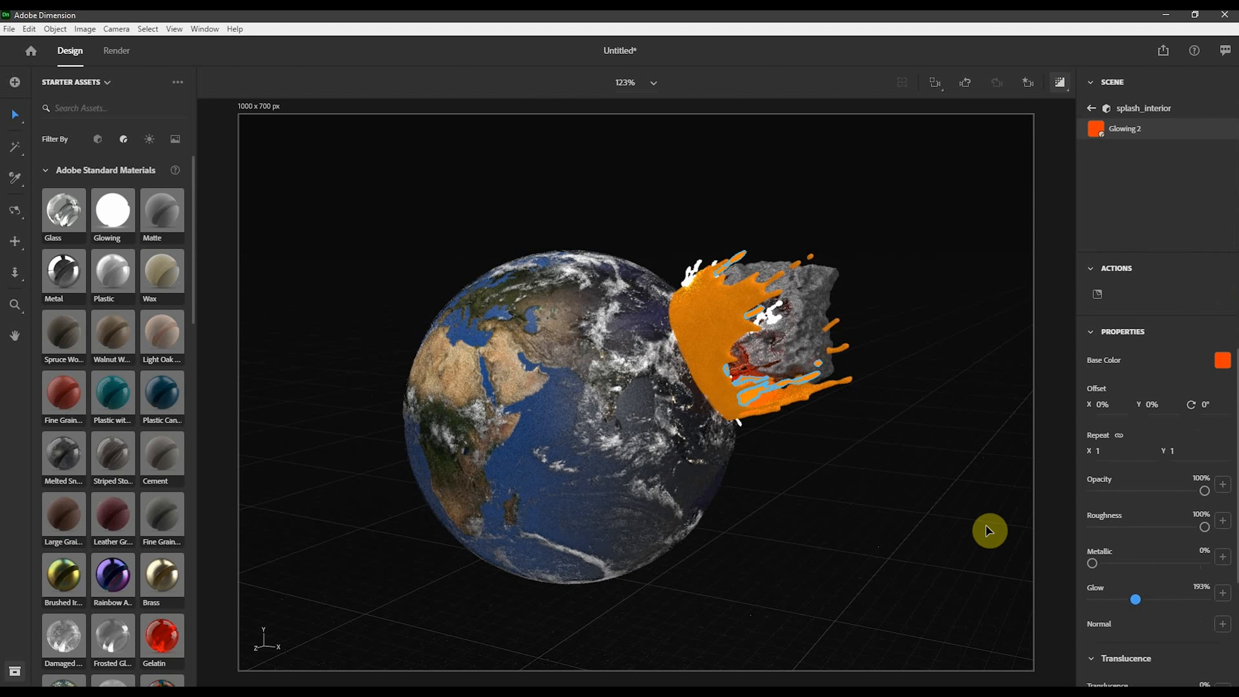
pyautogui.click(973, 503)
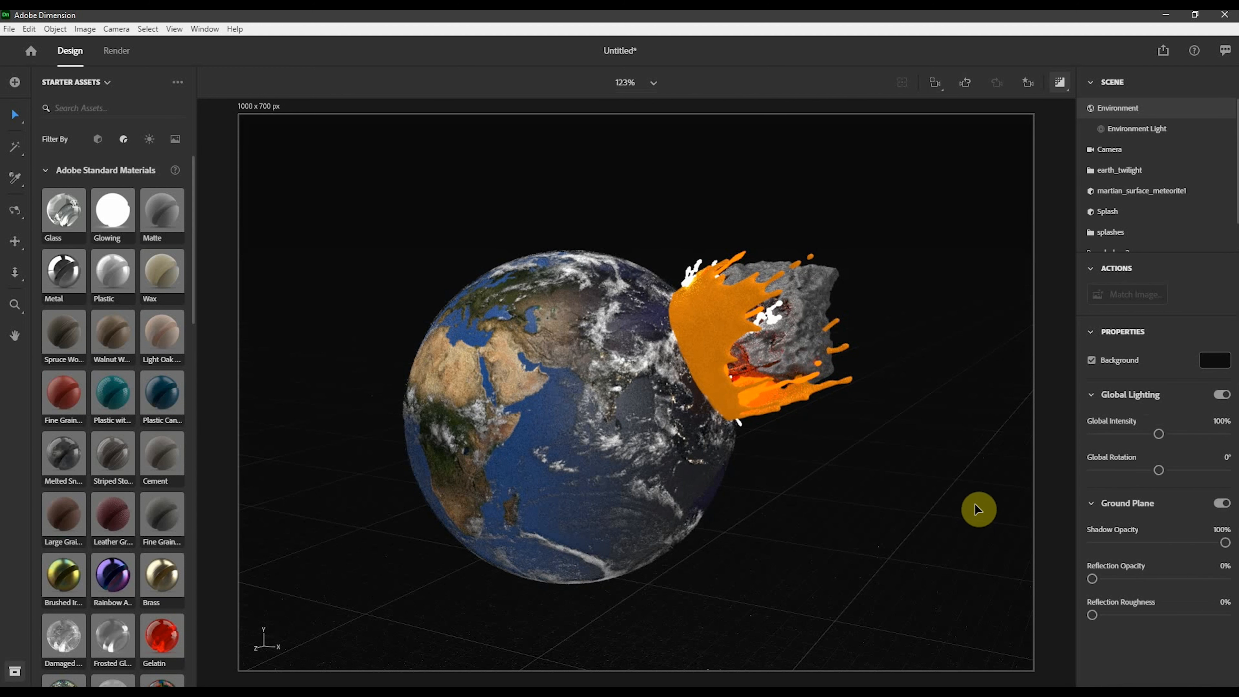
# - Move the splashes group to about X -1.9 cm, Y 13.5 cm, Z -5.8 cm against the earth
pyautogui.click(691, 381)
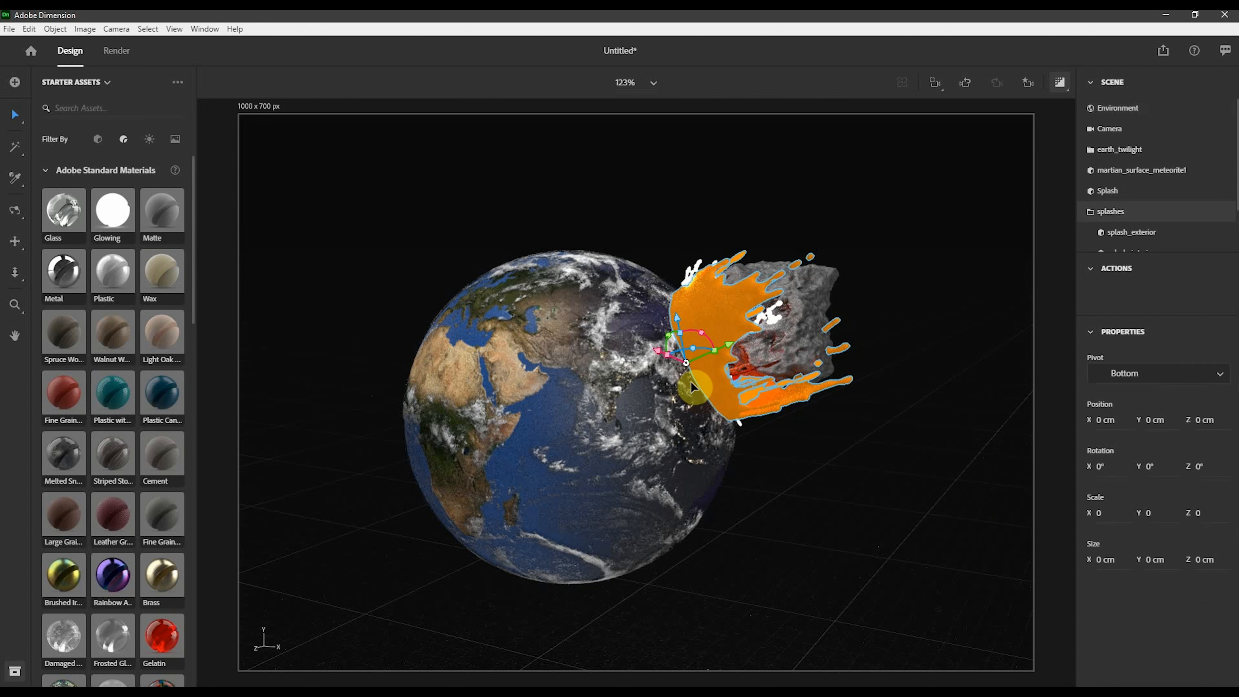
pyautogui.moveTo(795, 397); pyautogui.dragTo(775, 396, button='right')
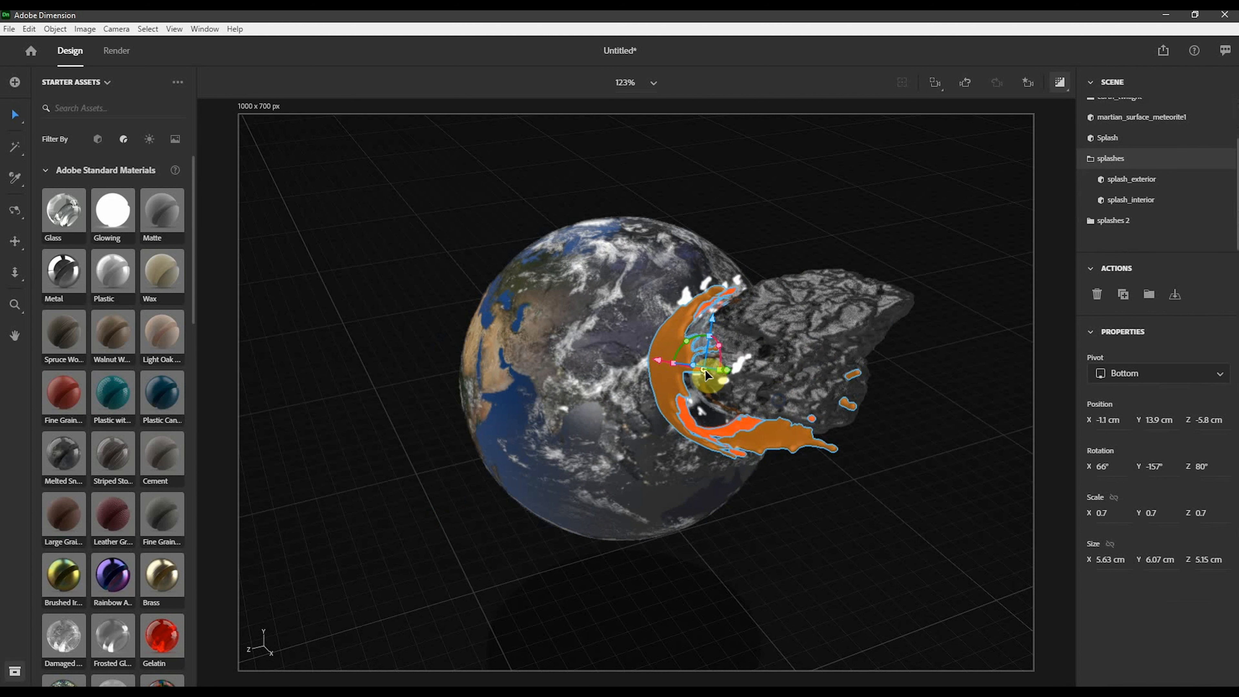
pyautogui.moveTo(706, 370); pyautogui.dragTo(716, 371)
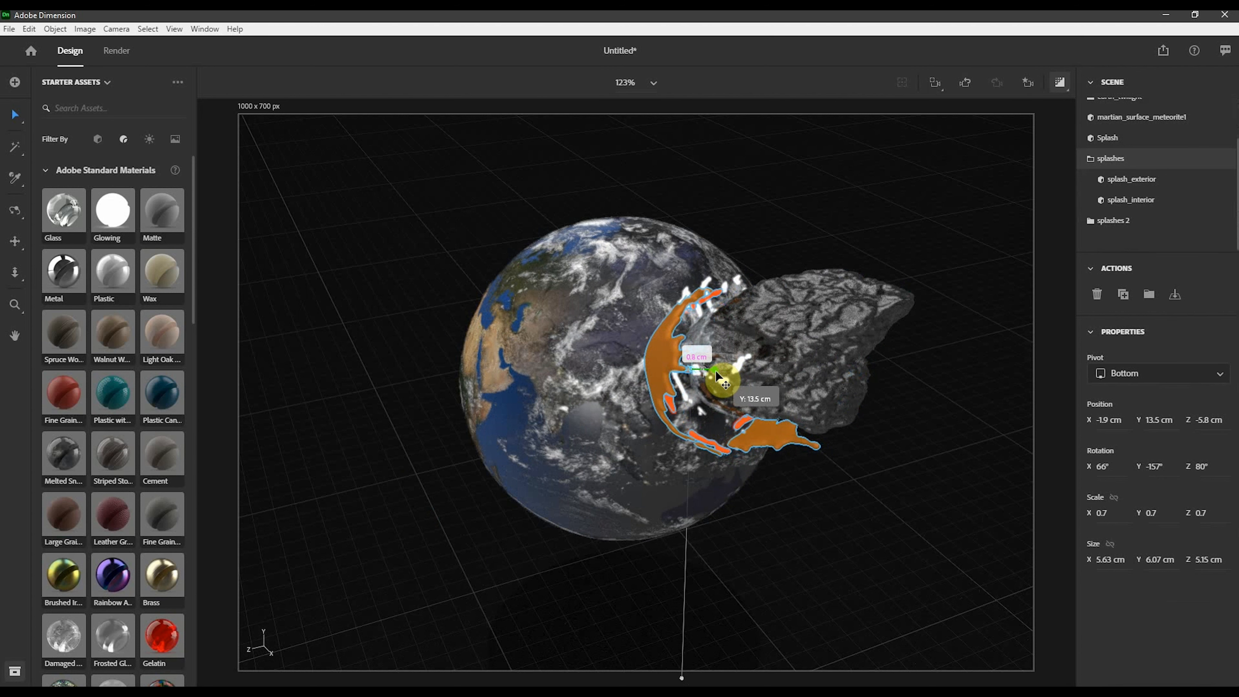
pyautogui.moveTo(705, 565); pyautogui.dragTo(728, 534, button='right')
pyautogui.moveTo(697, 434); pyautogui.dragTo(625, 385, button='right')
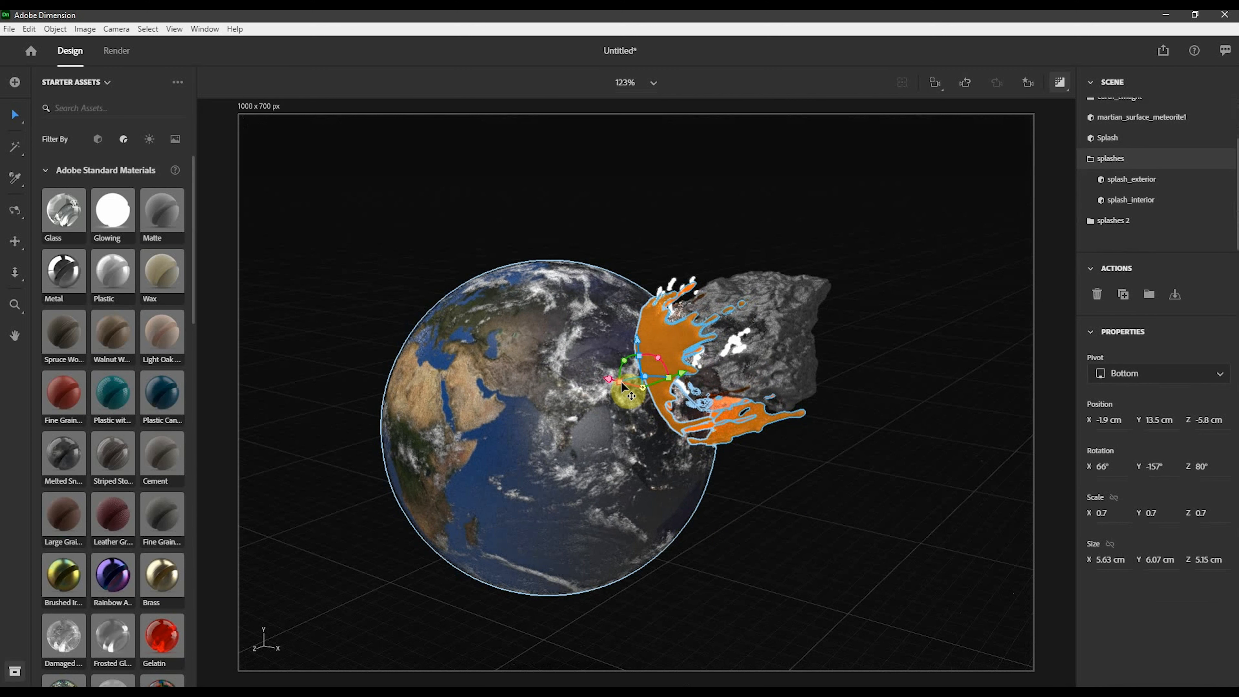
pyautogui.moveTo(623, 385); pyautogui.dragTo(632, 383)
pyautogui.click(902, 434)
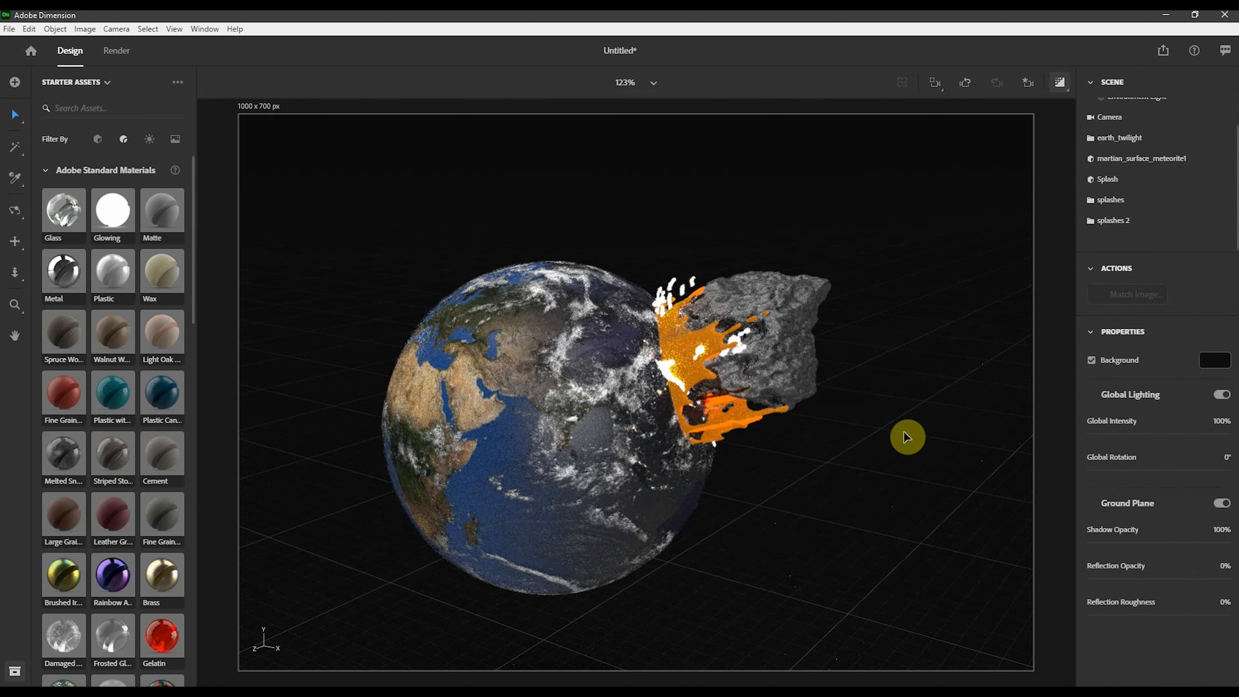
# - Scale the splashes group down to about 0.4 along X
pyautogui.moveTo(847, 480); pyautogui.dragTo(814, 471, button='right')
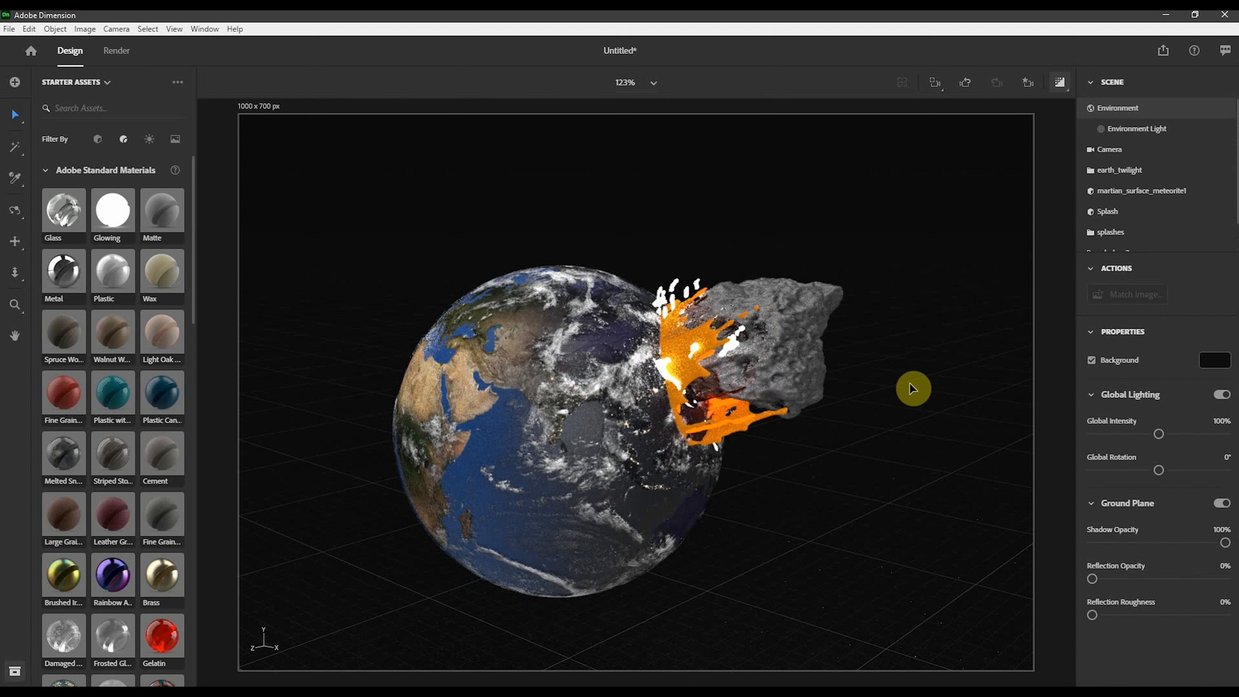
pyautogui.click(725, 439)
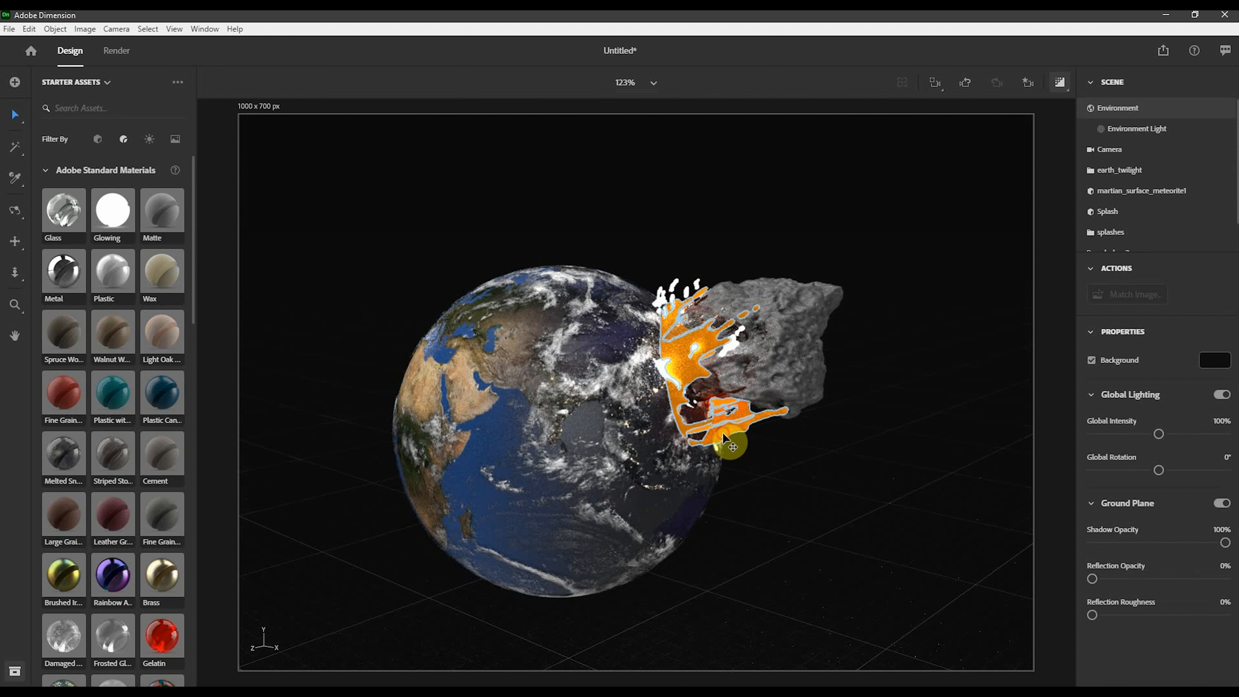
pyautogui.click(725, 438)
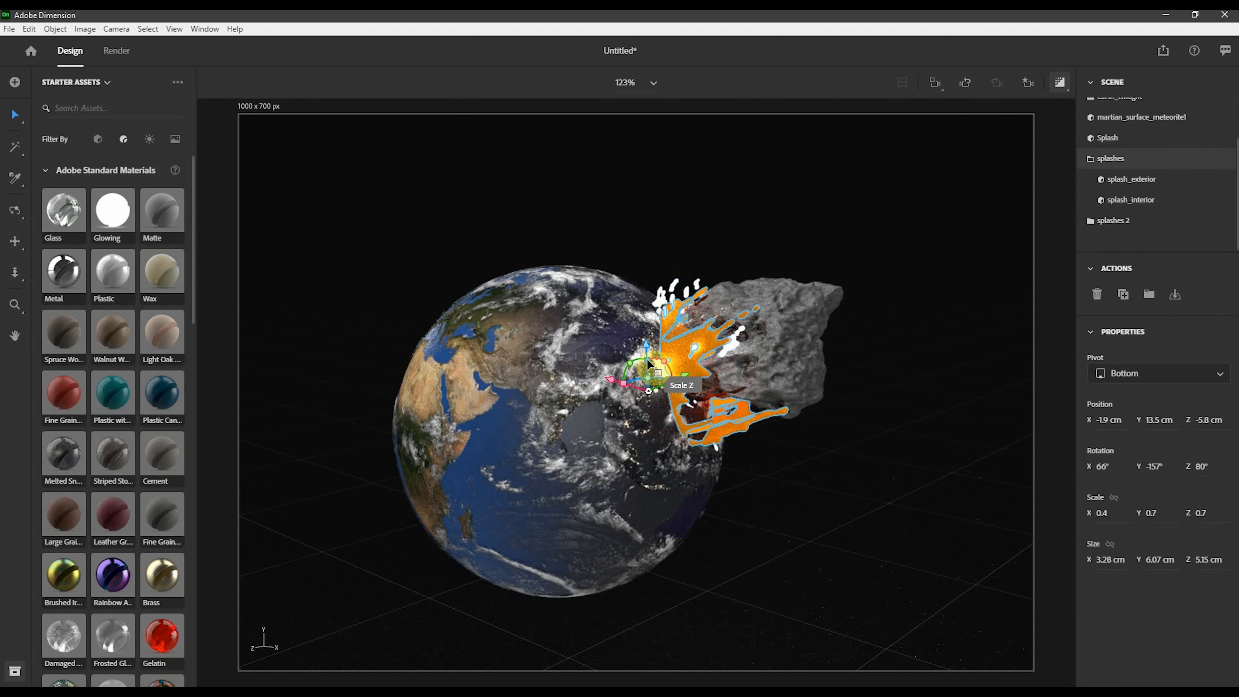
pyautogui.moveTo(647, 358); pyautogui.dragTo(643, 334)
# - Nudge the meteorite slightly toward the earth's surface
pyautogui.click(788, 325)
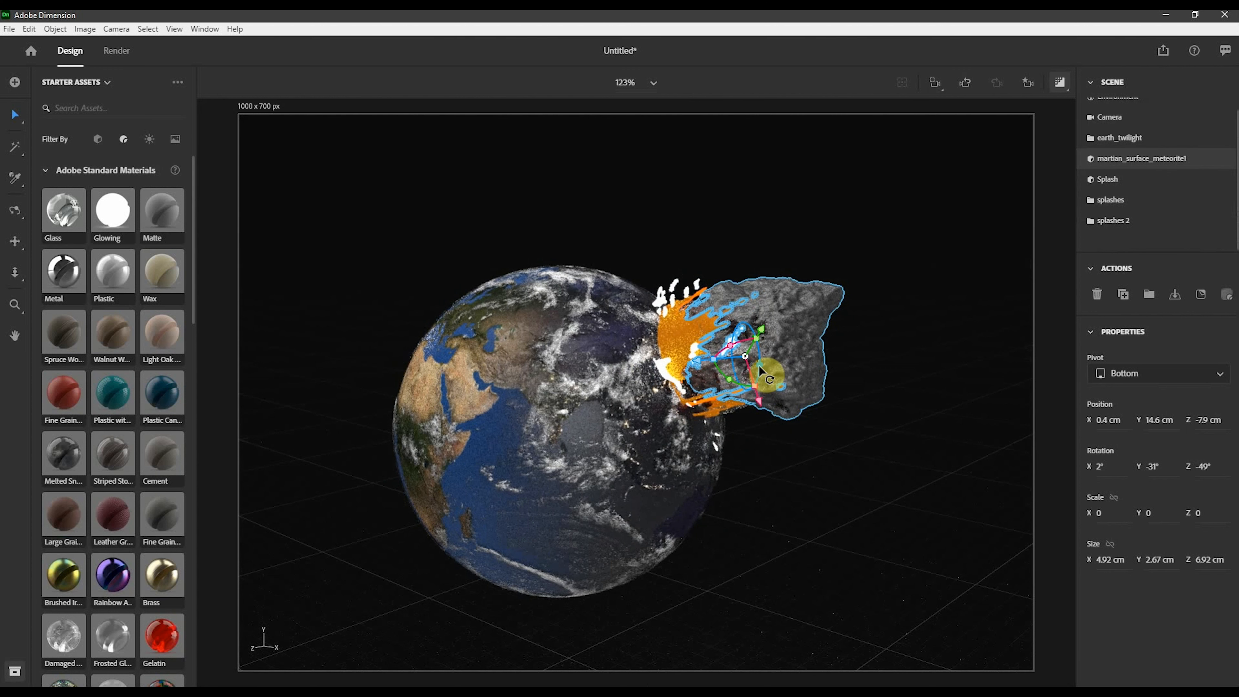
pyautogui.moveTo(761, 371); pyautogui.dragTo(736, 379)
pyautogui.click(922, 363)
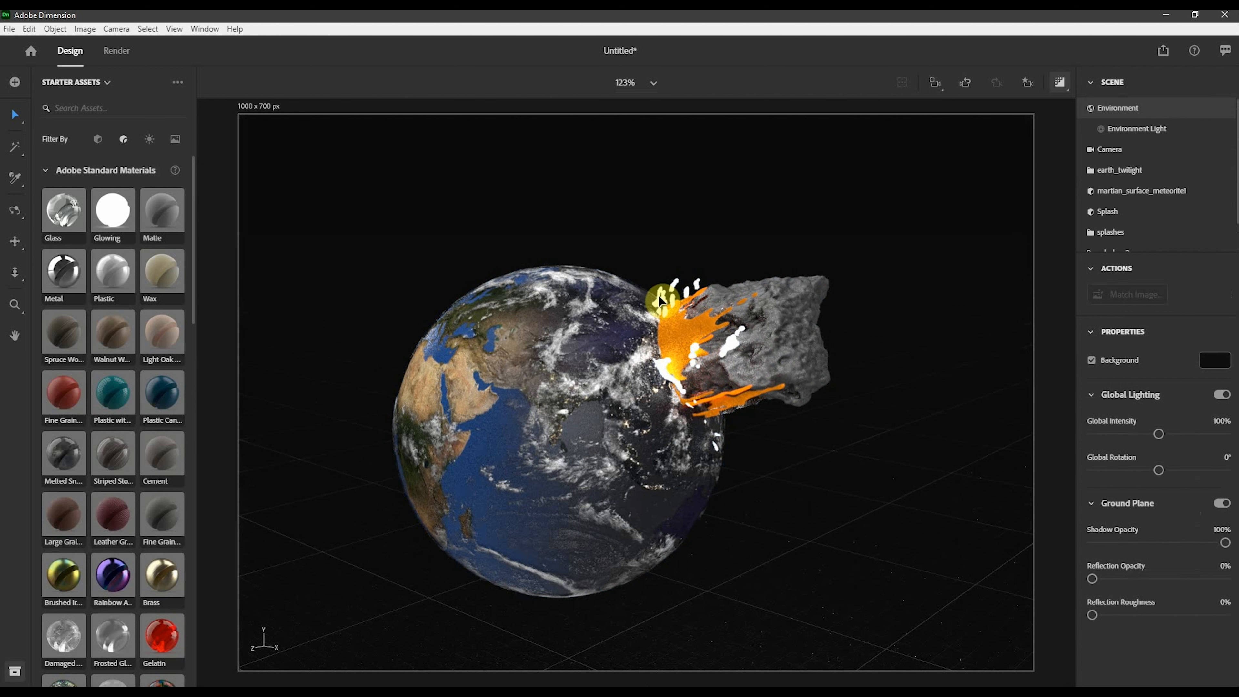
# - Rotate the white Splash droplets object to Z -168°
pyautogui.click(693, 306)
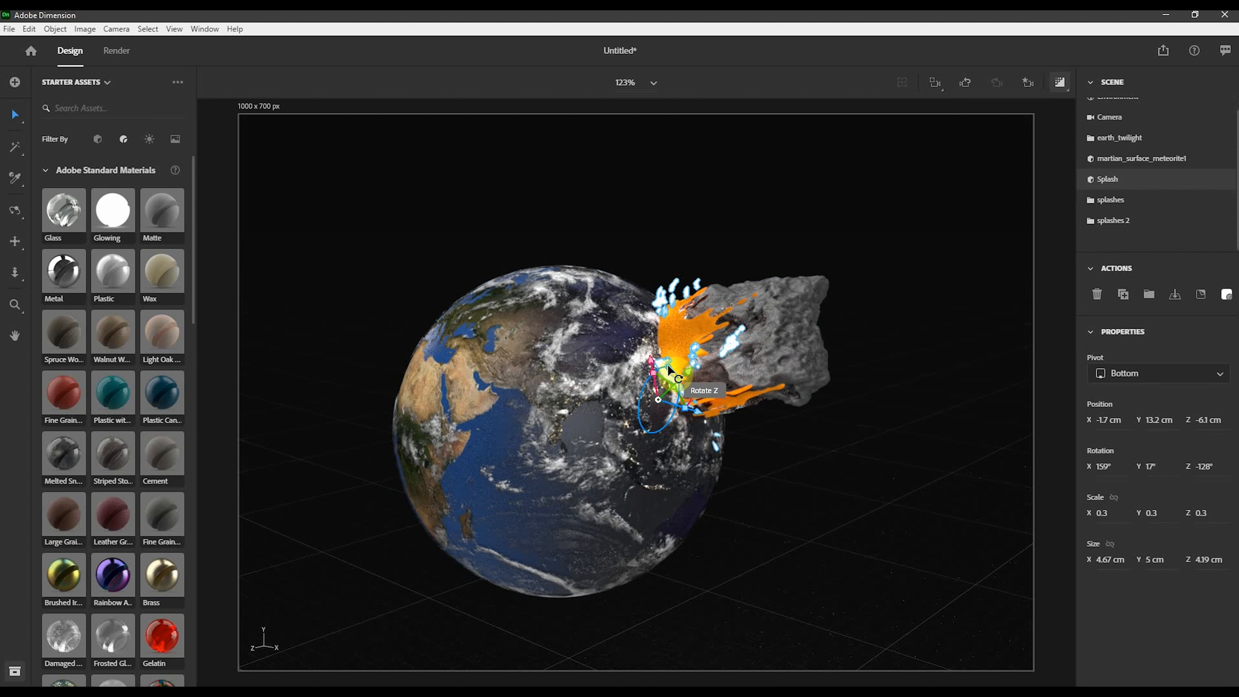
pyautogui.moveTo(668, 364); pyautogui.dragTo(656, 377)
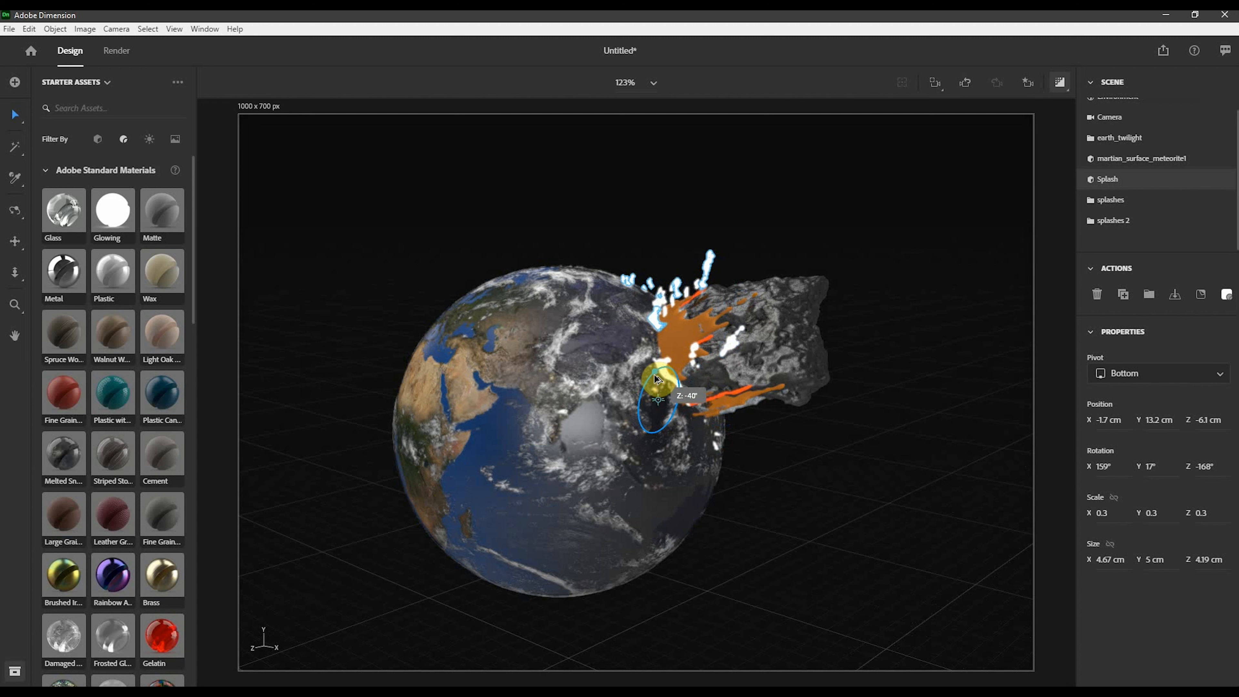
# - Duplicate the Splash droplets and move the copy to about X 0.3 cm, Y 13.5 cm, Z -5 cm
pyautogui.hotkey('ctrl', 'd')
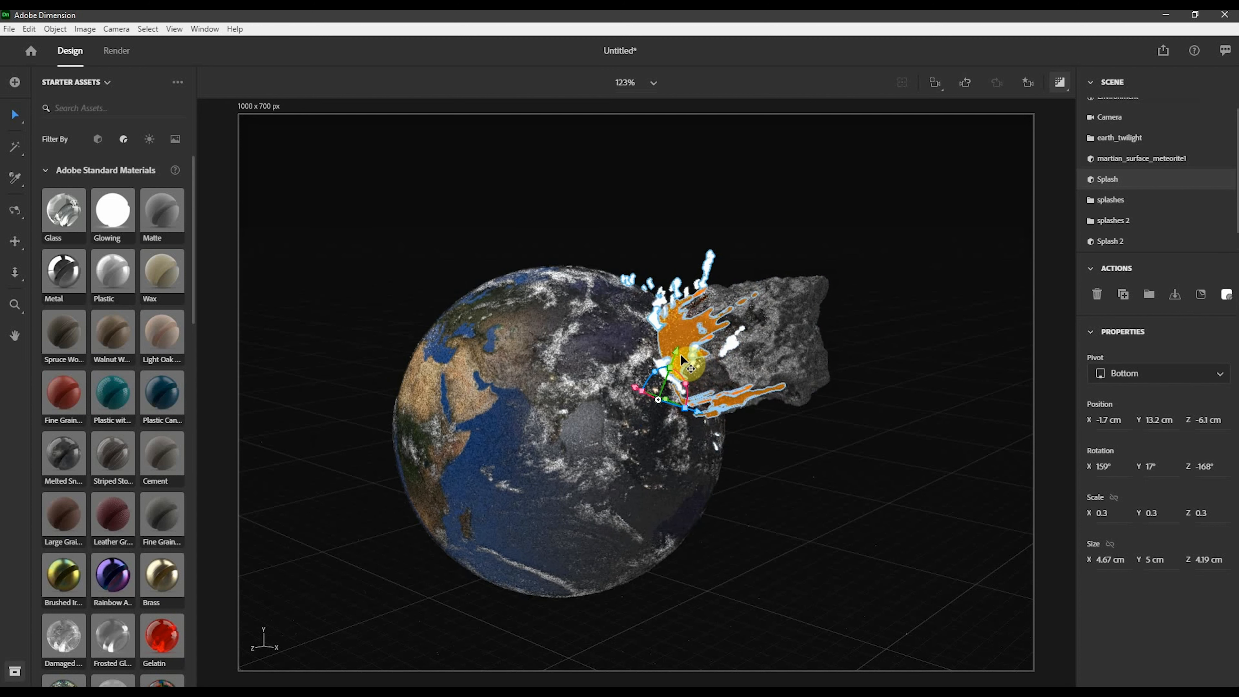
pyautogui.moveTo(696, 408); pyautogui.dragTo(656, 277)
pyautogui.click(656, 278)
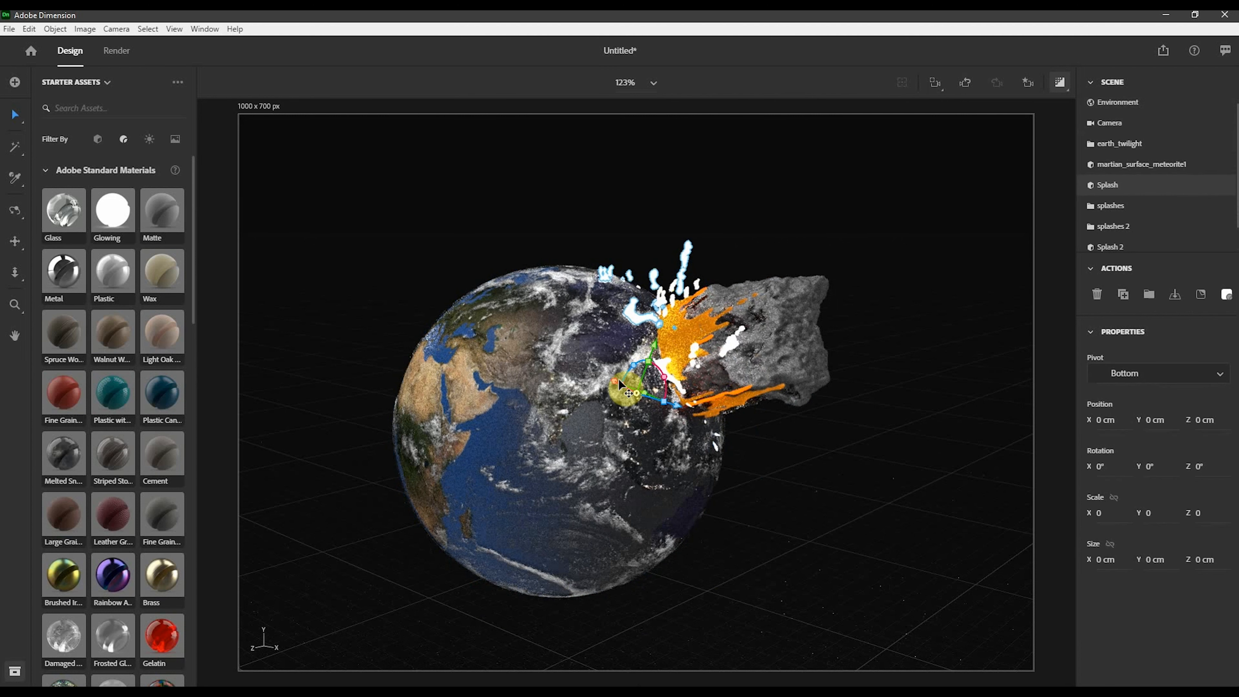
pyautogui.moveTo(625, 393); pyautogui.dragTo(700, 354)
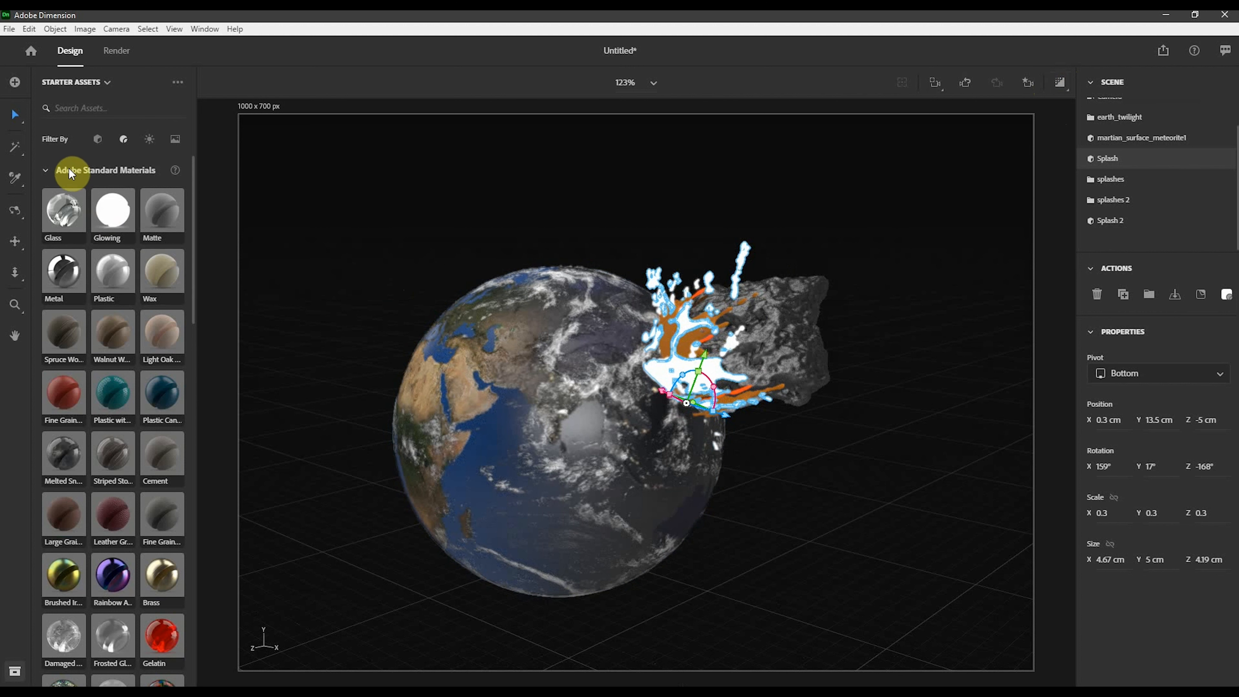
# - Sample the orange glowing material and apply it to the white splash droplets
pyautogui.click(17, 183)
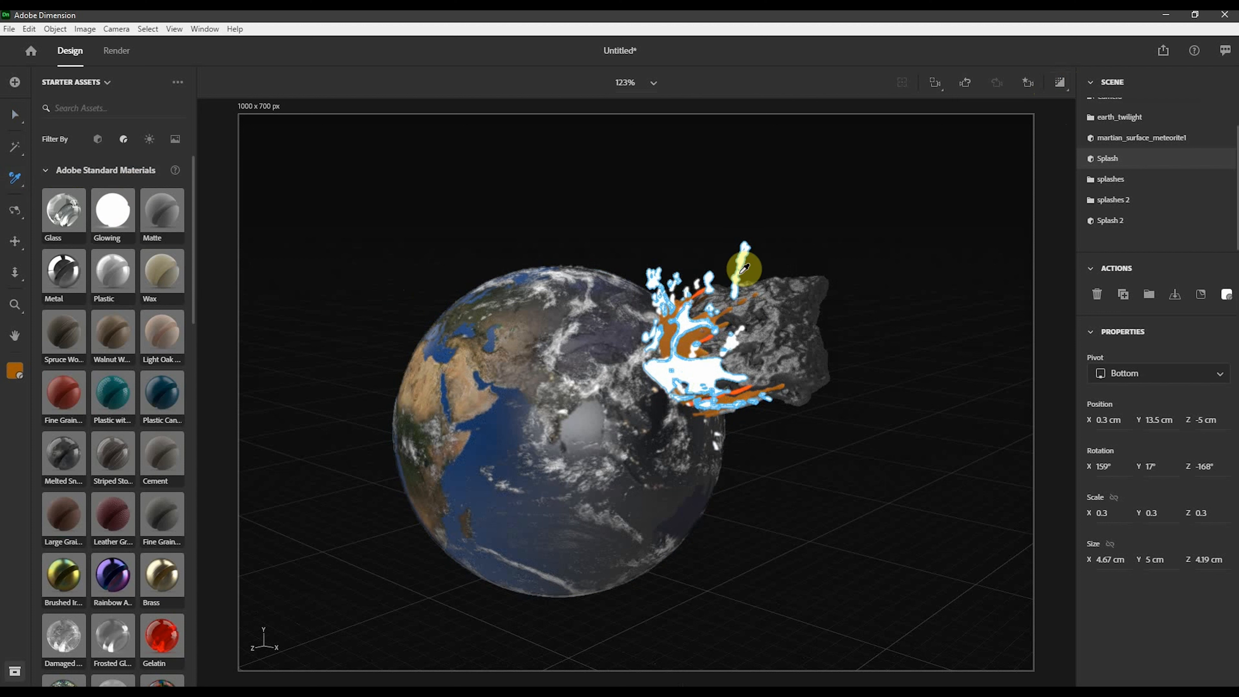
pyautogui.click(710, 334)
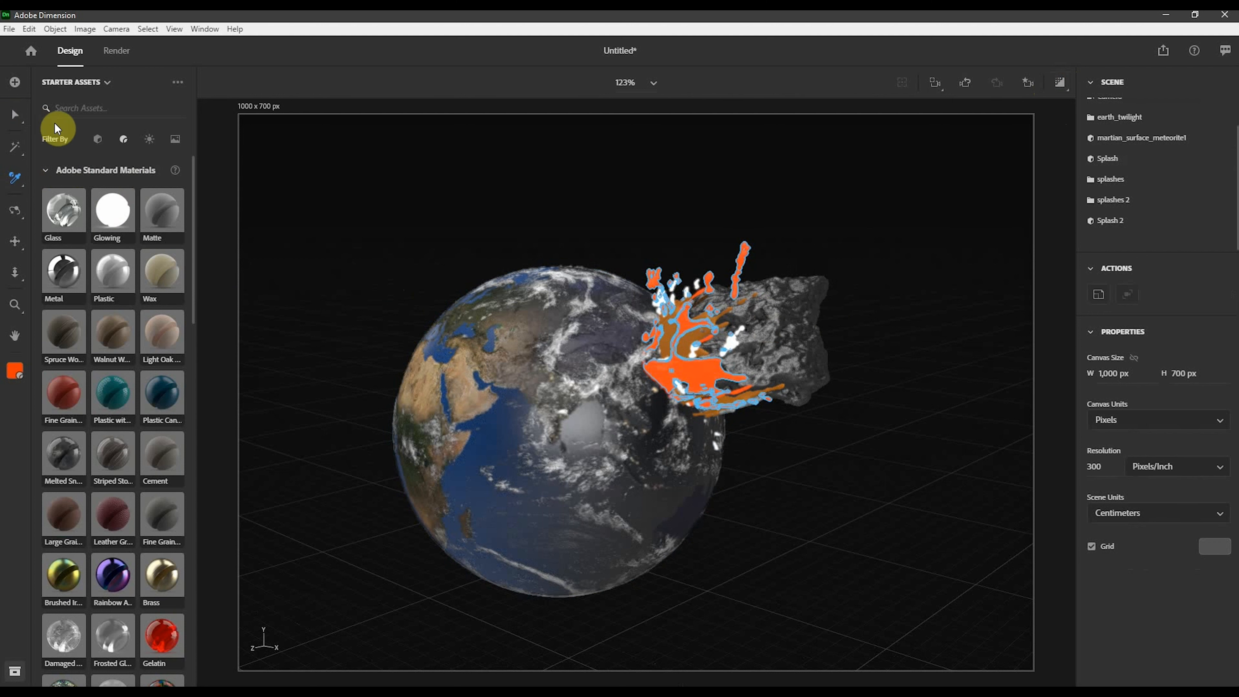
pyautogui.click(15, 115)
pyautogui.click(917, 209)
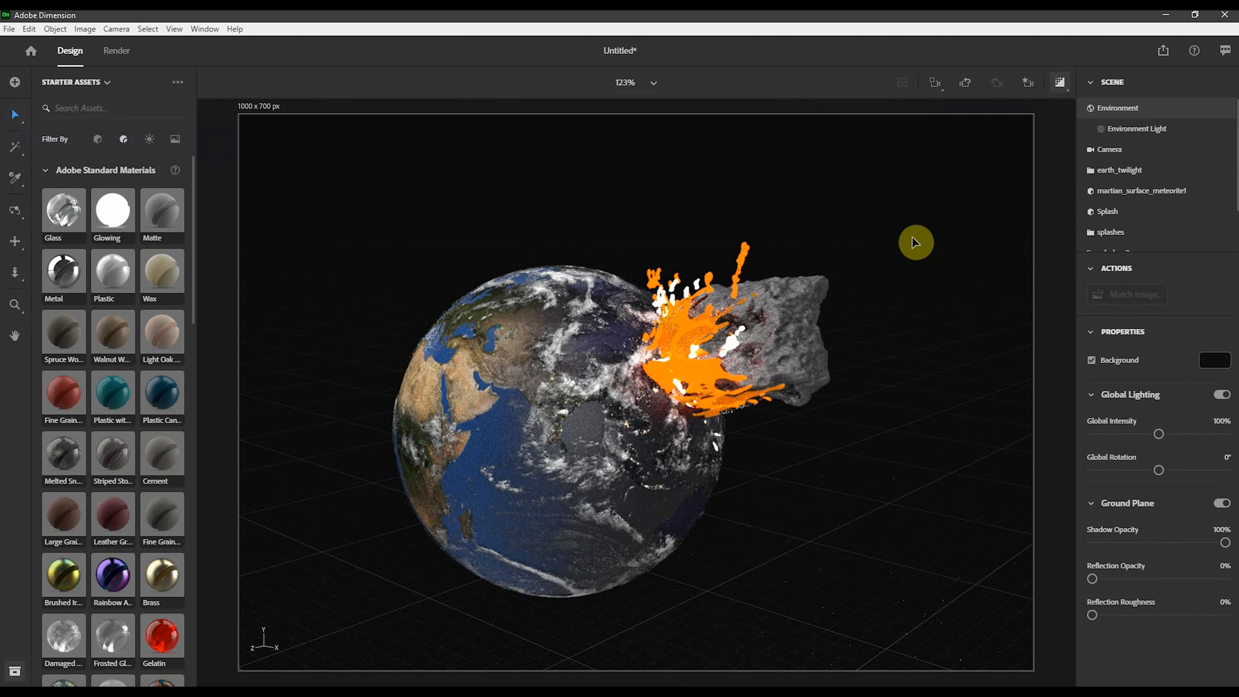
# - Turn on the render preview and filter the starter assets to show 3D models
pyautogui.click(1056, 84)
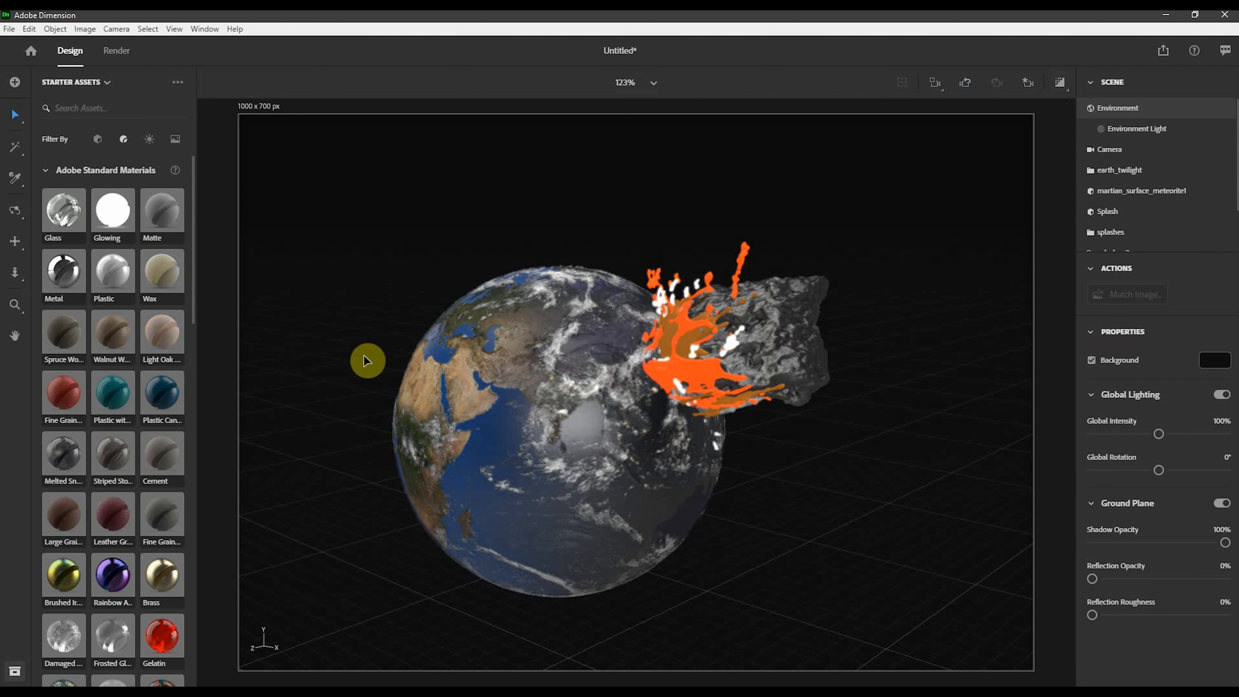
pyautogui.click(98, 141)
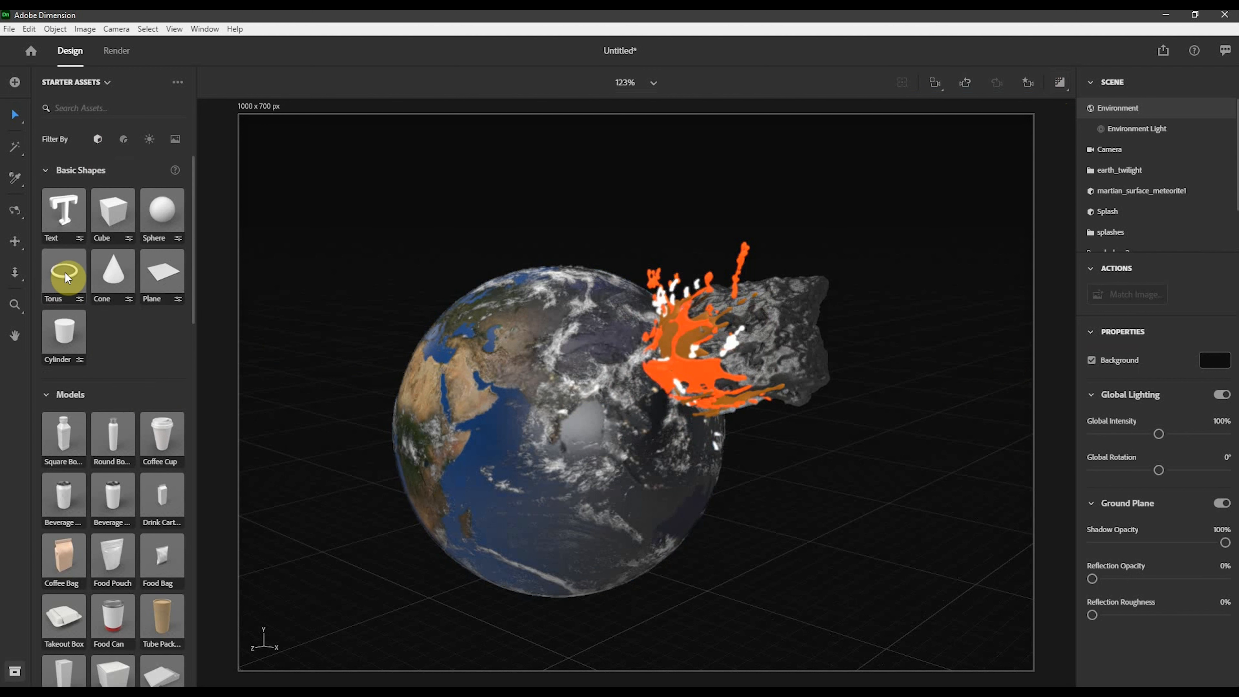
# - Add a torus to the scene and set its ring radius to 21 cm and pipe radius to 1 cm
pyautogui.moveTo(68, 277); pyautogui.dragTo(804, 550)
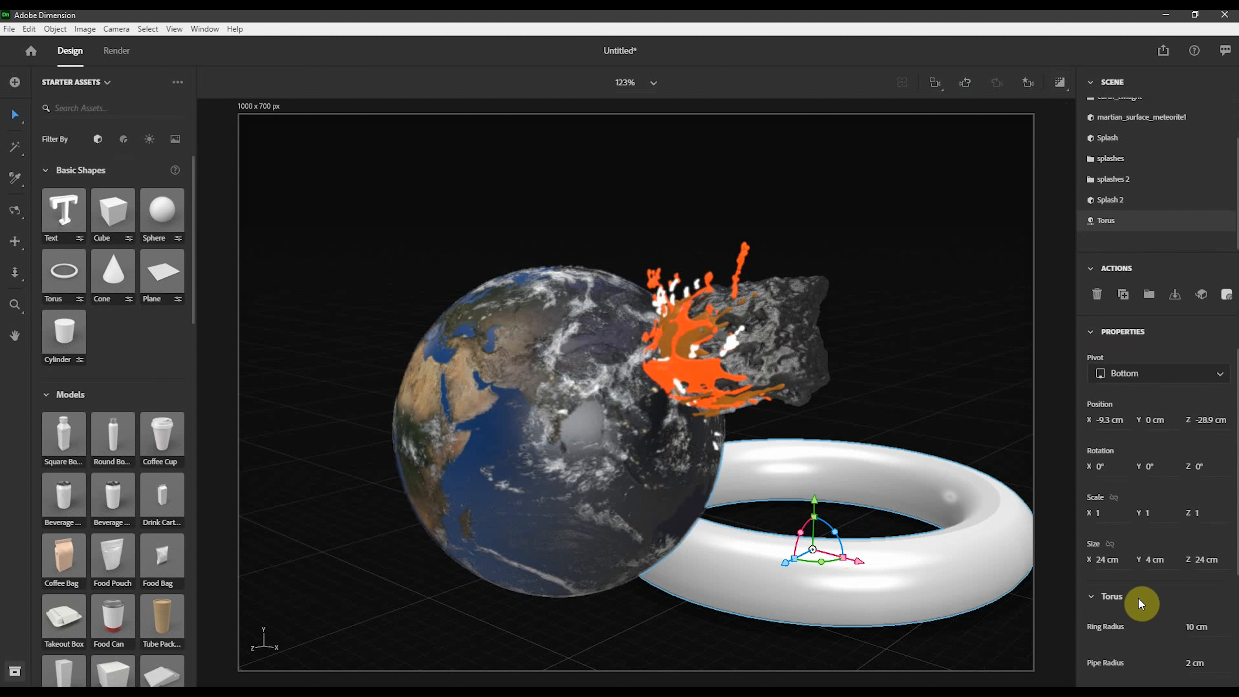
pyautogui.scroll(-3, 1142, 605)
pyautogui.moveTo(1191, 505)
pyautogui.mouseDown()
pyautogui.moveTo(1207, 506)
pyautogui.moveTo(1181, 505)
pyautogui.moveTo(1188, 469)
pyautogui.moveTo(1203, 469)
pyautogui.moveTo(1179, 468)
pyautogui.moveTo(1218, 469)
pyautogui.moveTo(1196, 509)
pyautogui.mouseUp()
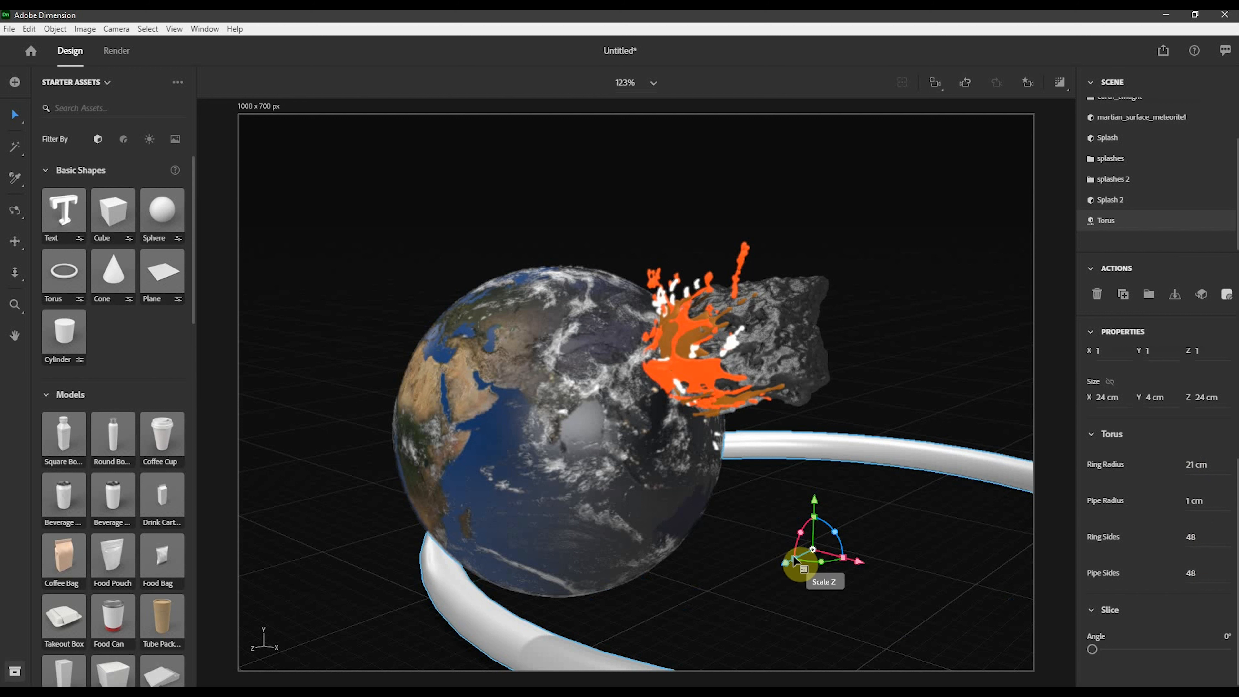
# - Scale the torus down to 0.2 and stand it upright as a ring at the impact point
pyautogui.moveTo(792, 556); pyautogui.dragTo(1052, 647)
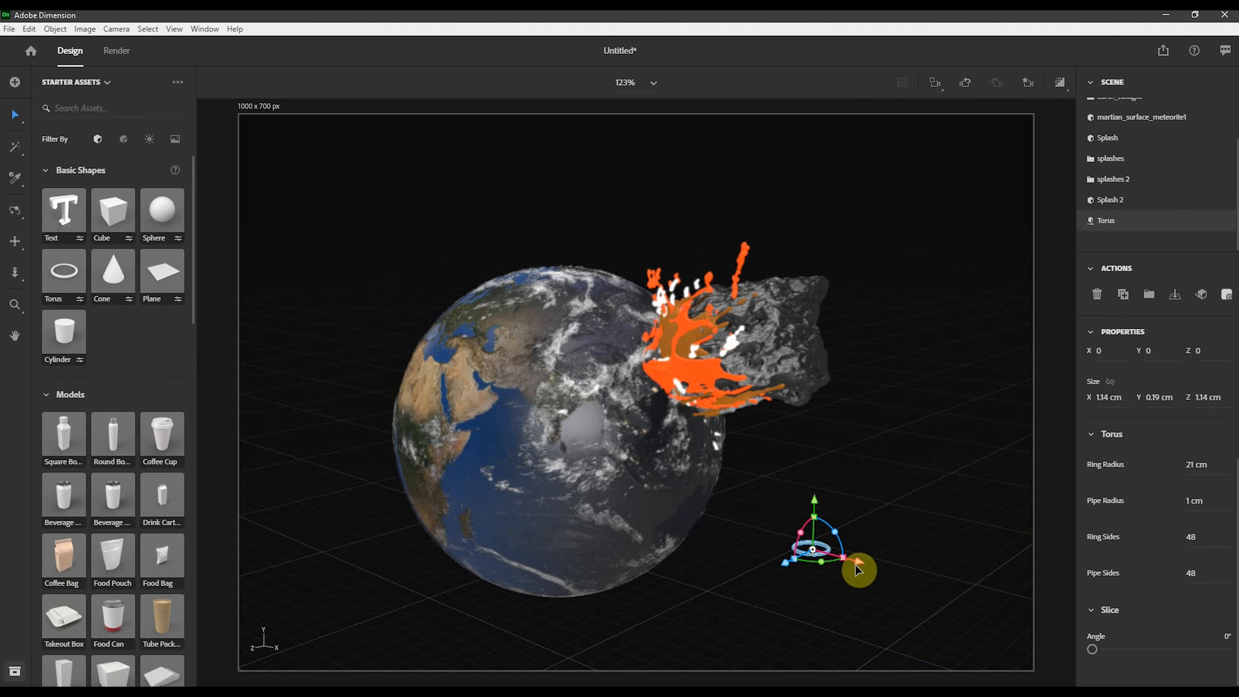
pyautogui.moveTo(844, 563); pyautogui.dragTo(922, 603)
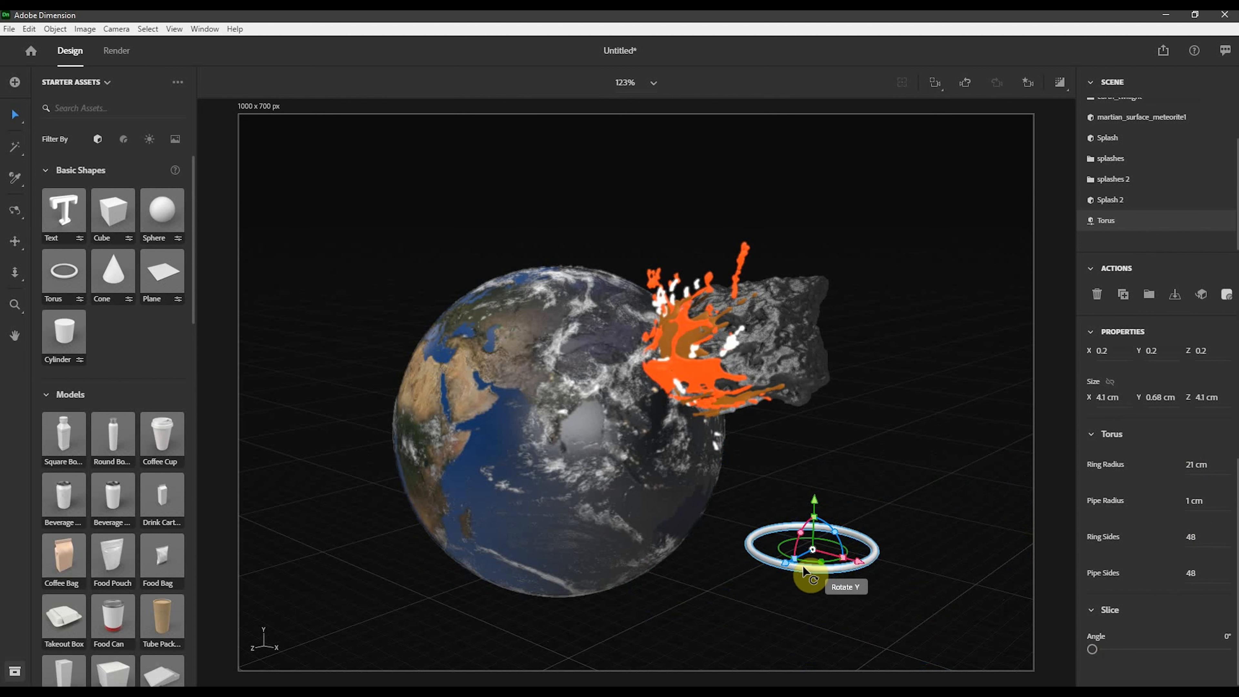
pyautogui.moveTo(789, 572); pyautogui.dragTo(714, 614)
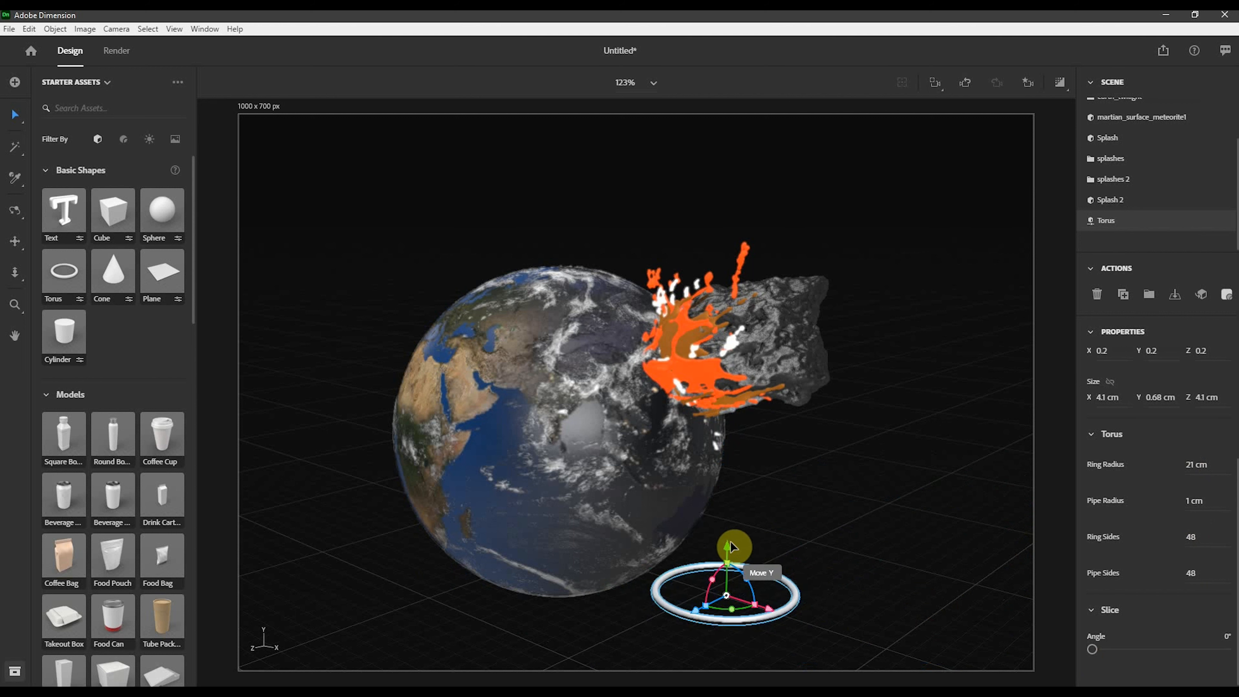
pyautogui.moveTo(732, 548); pyautogui.dragTo(663, 302)
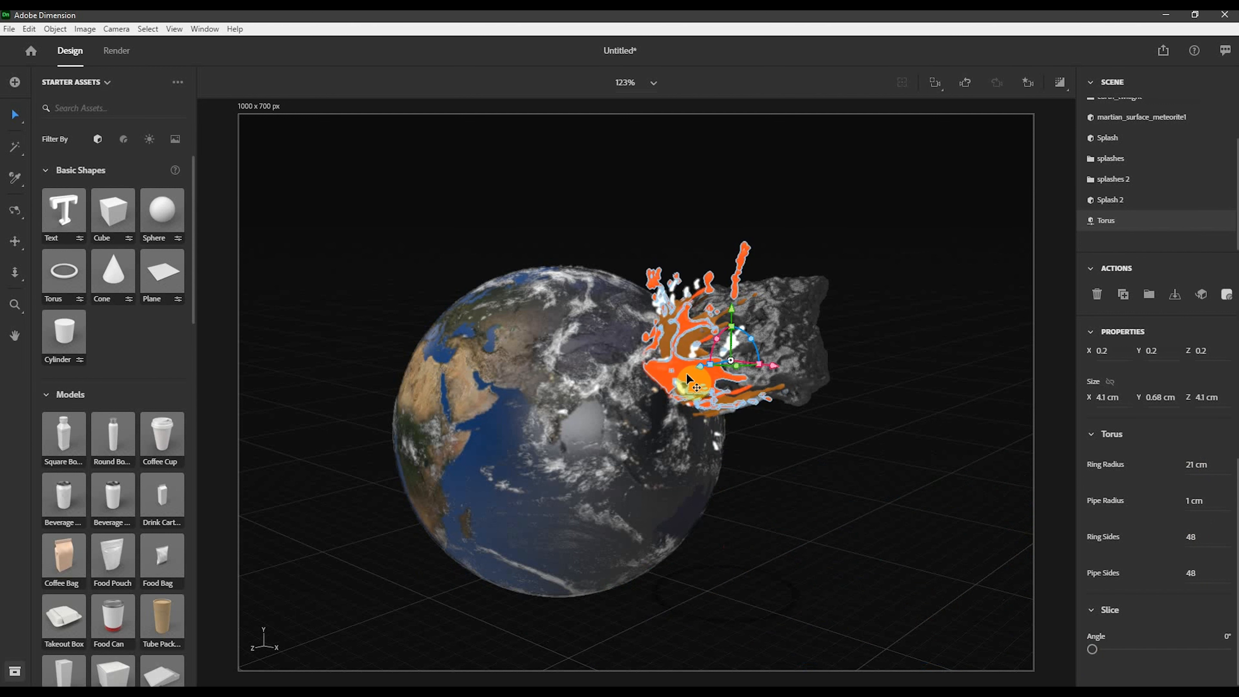
pyautogui.moveTo(699, 371); pyautogui.dragTo(324, 611)
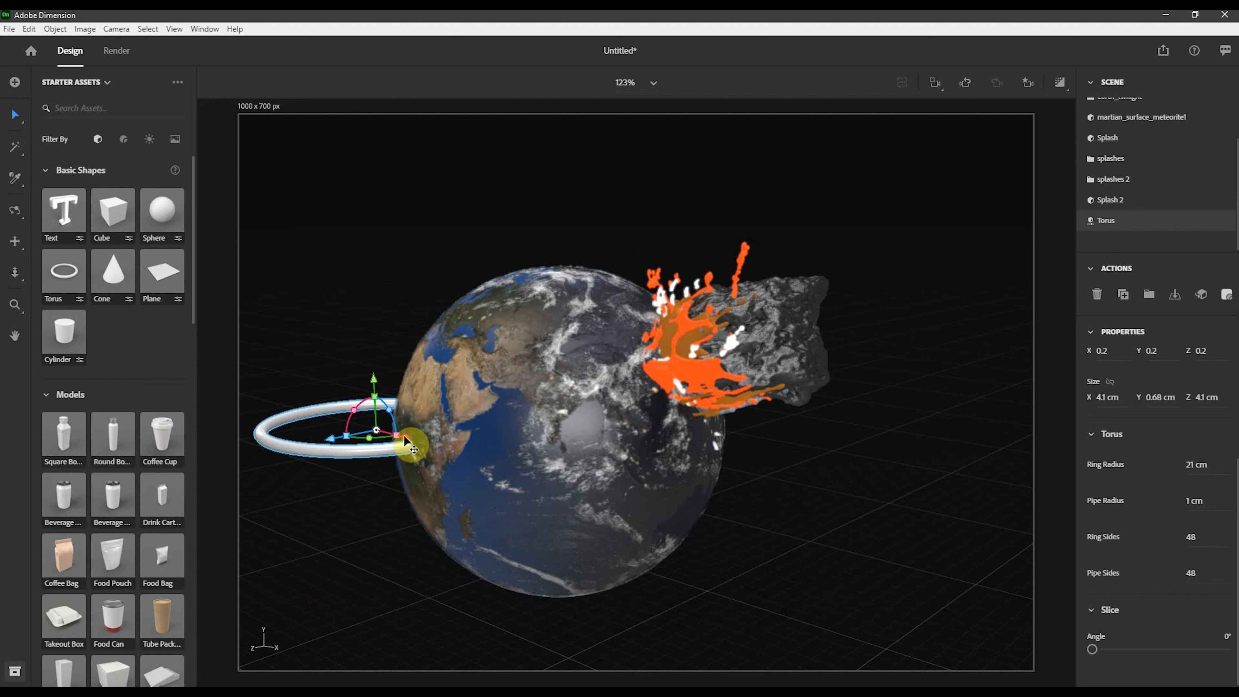
pyautogui.moveTo(418, 441); pyautogui.dragTo(697, 539)
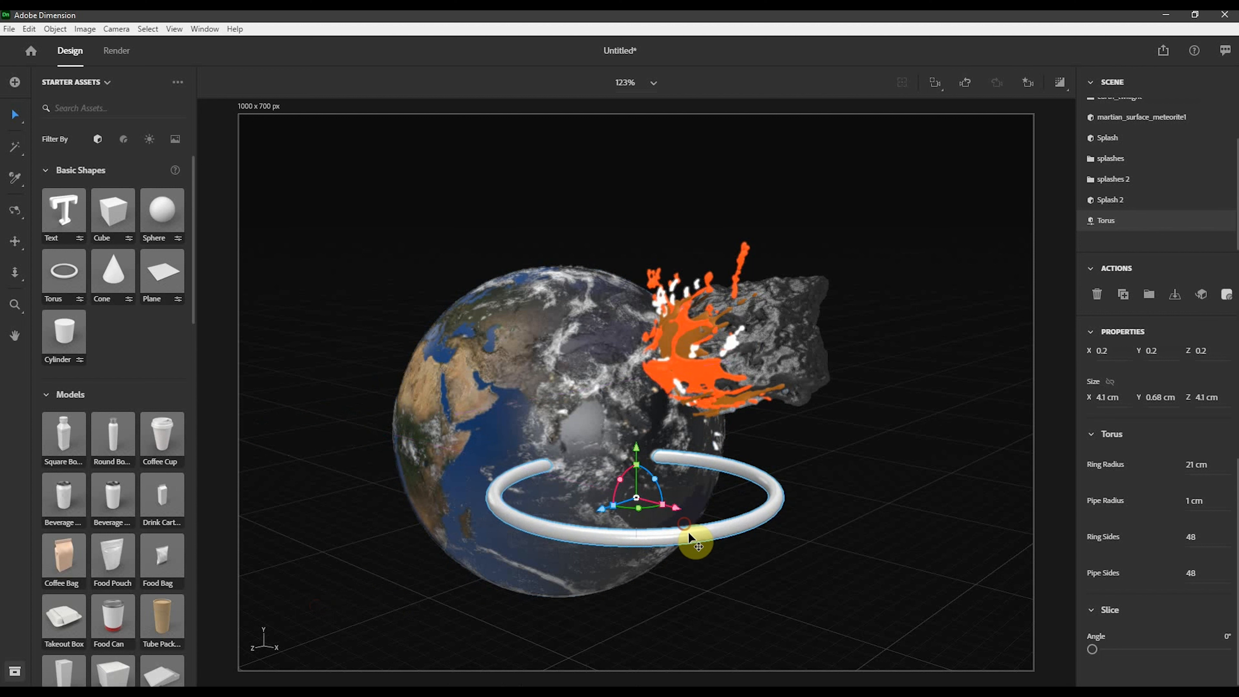
pyautogui.moveTo(636, 451); pyautogui.dragTo(636, 354)
pyautogui.moveTo(601, 401); pyautogui.dragTo(711, 391)
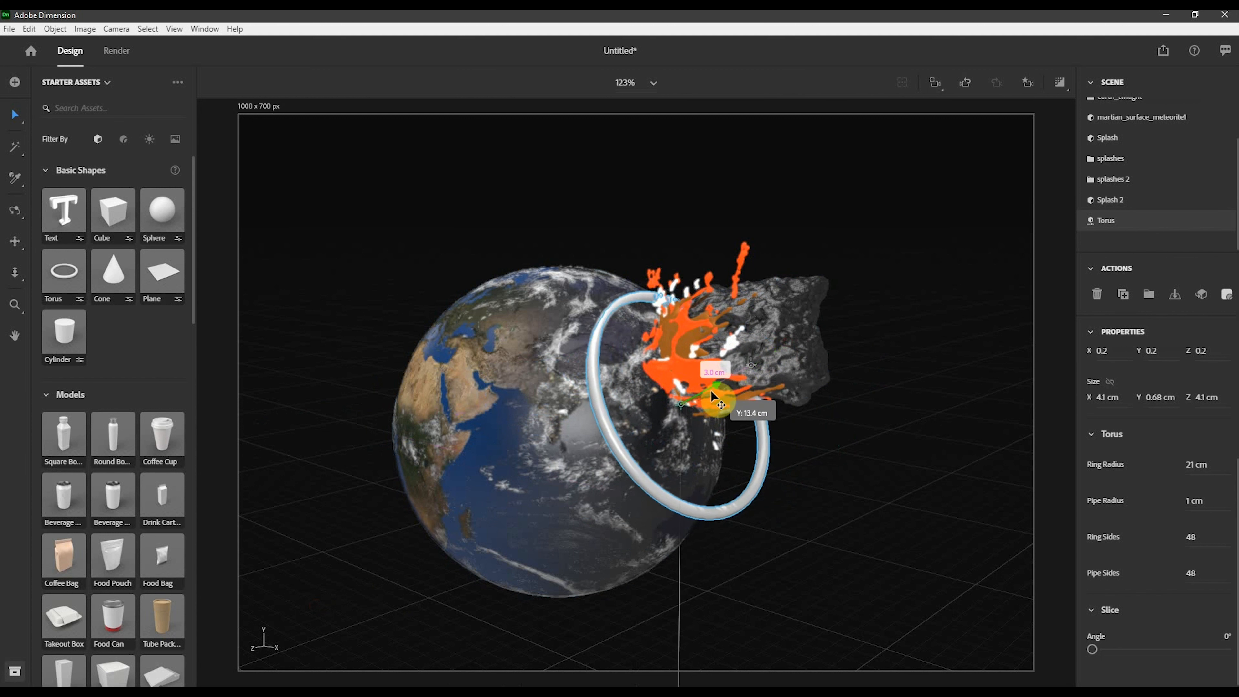
# - Shrink the torus to scale 0.1 and fit it around the impact at about X -0.3, Y 14.4, Z -4.7 cm
pyautogui.moveTo(694, 441); pyautogui.dragTo(714, 355)
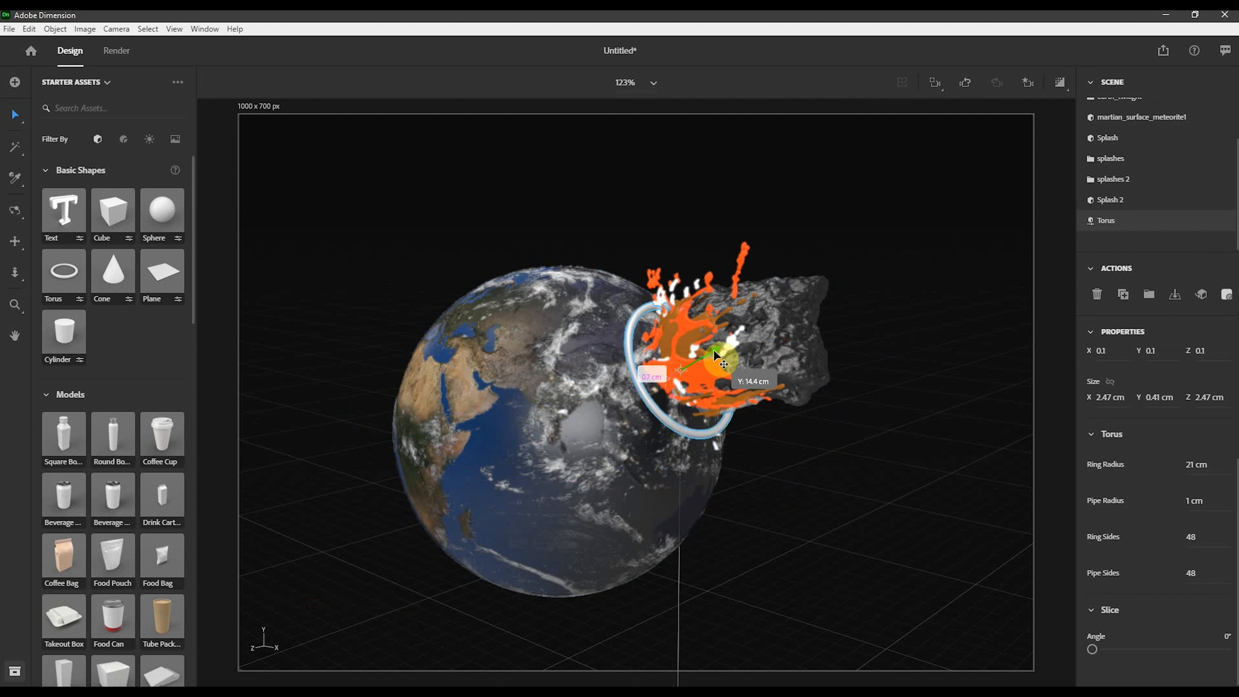
pyautogui.moveTo(714, 428); pyautogui.dragTo(634, 379)
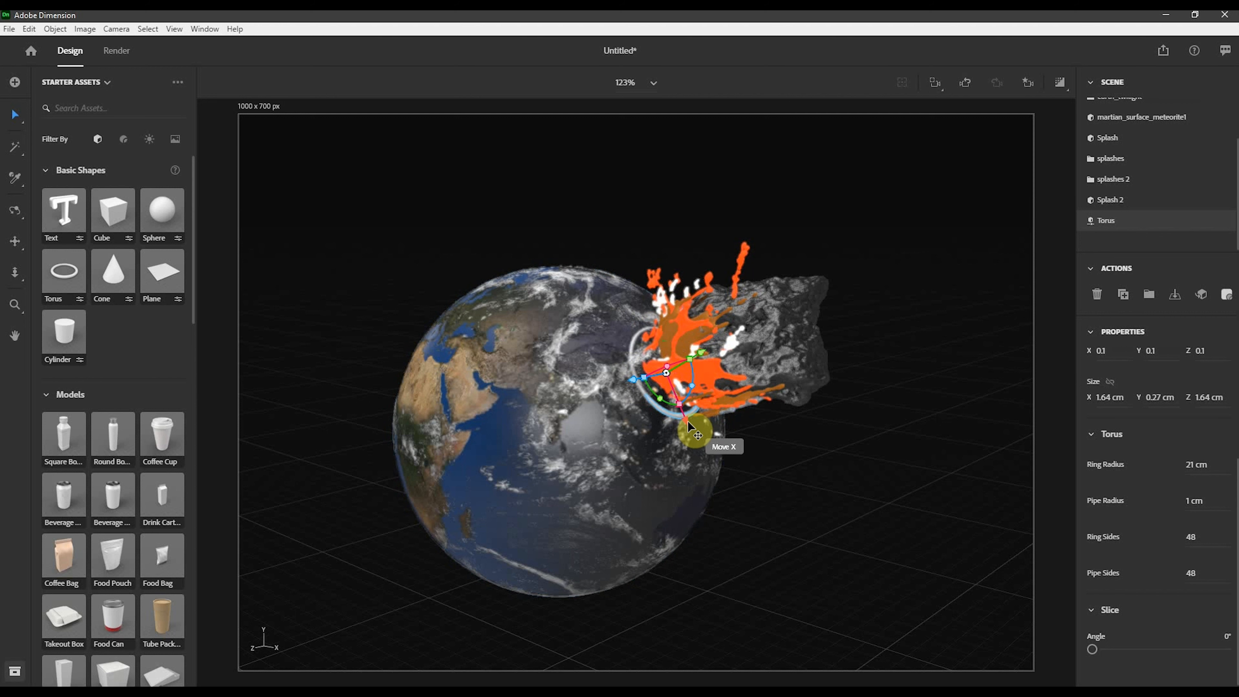
pyautogui.moveTo(687, 420); pyautogui.dragTo(687, 423)
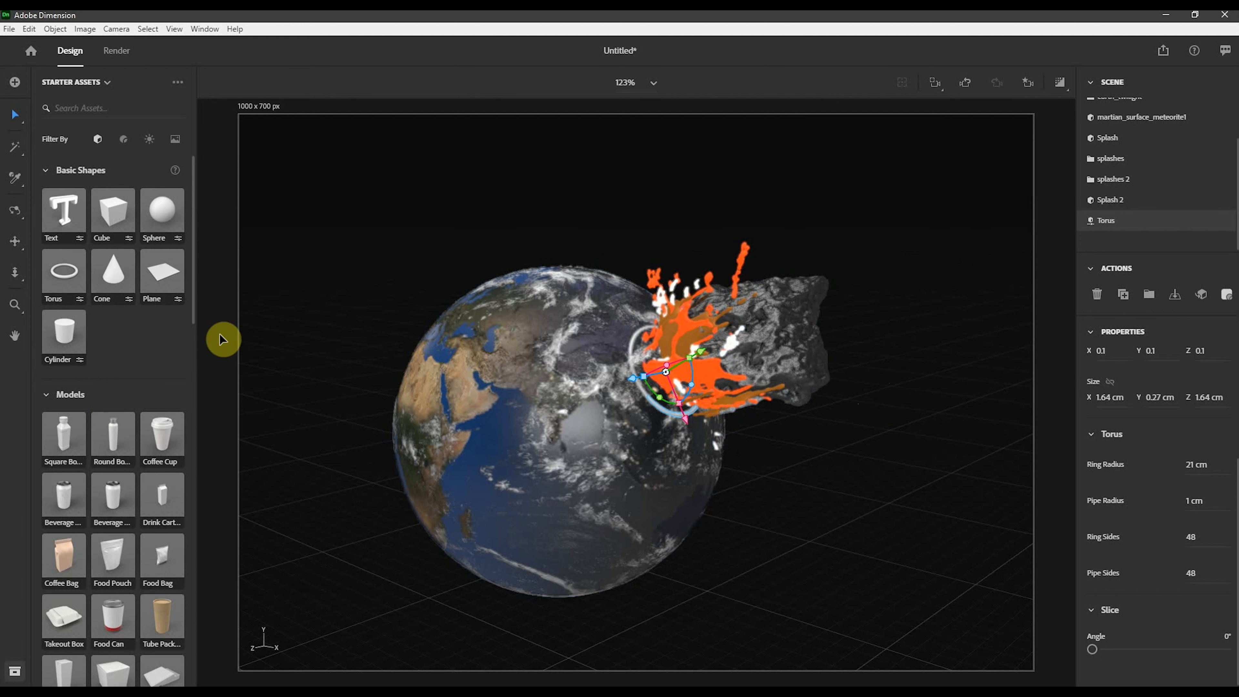
# - Update the home view camera bookmark to the current view
pyautogui.click(1027, 83)
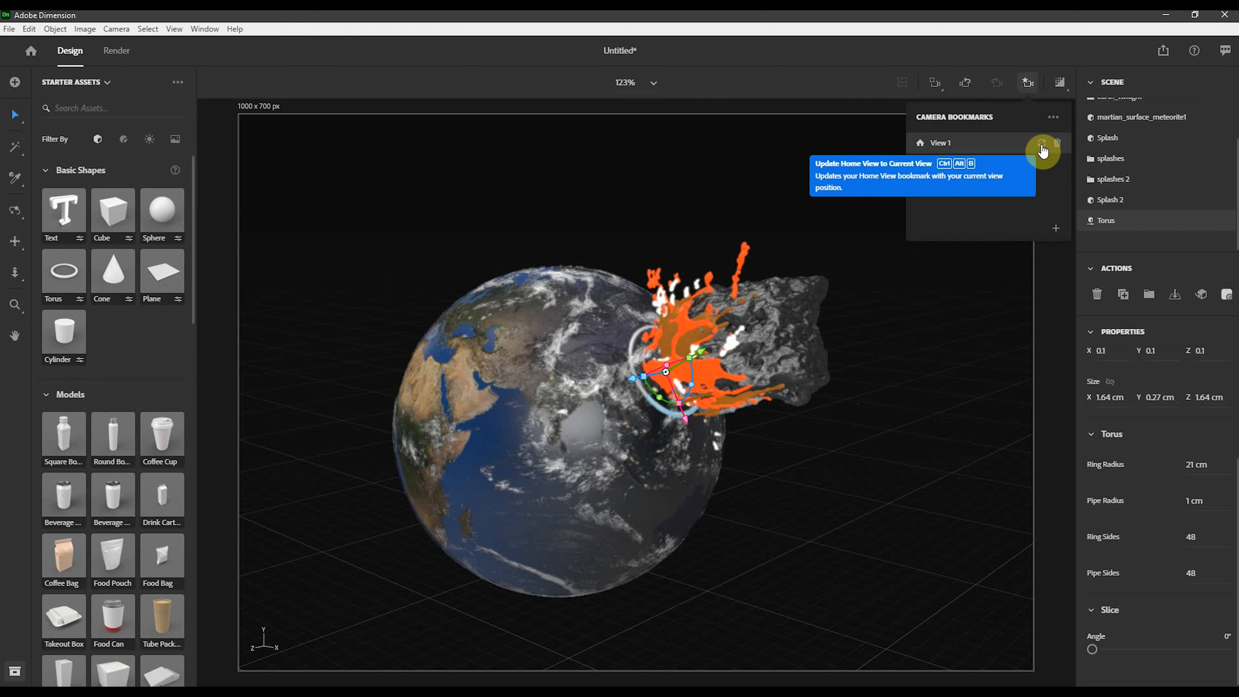
pyautogui.click(1042, 147)
pyautogui.click(863, 134)
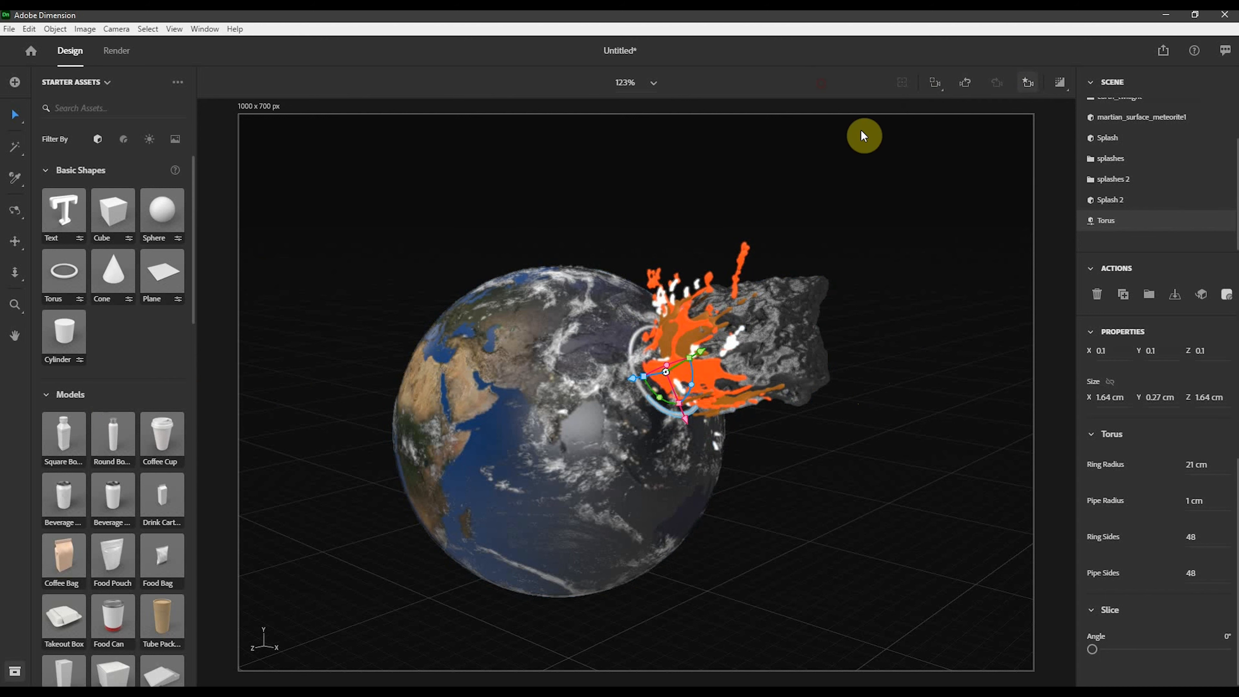
# - Orbit the view and return to the View 1 camera bookmark
pyautogui.moveTo(949, 193); pyautogui.dragTo(563, 426, button='right')
pyautogui.click(1028, 82)
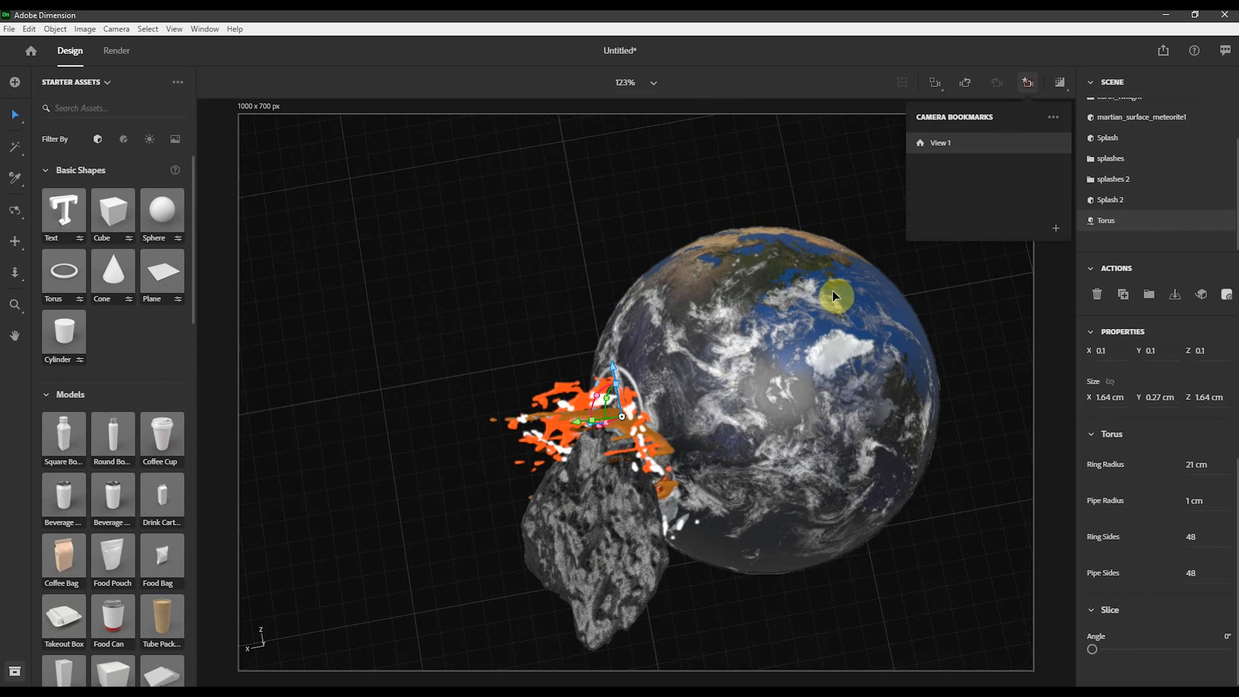
pyautogui.click(986, 143)
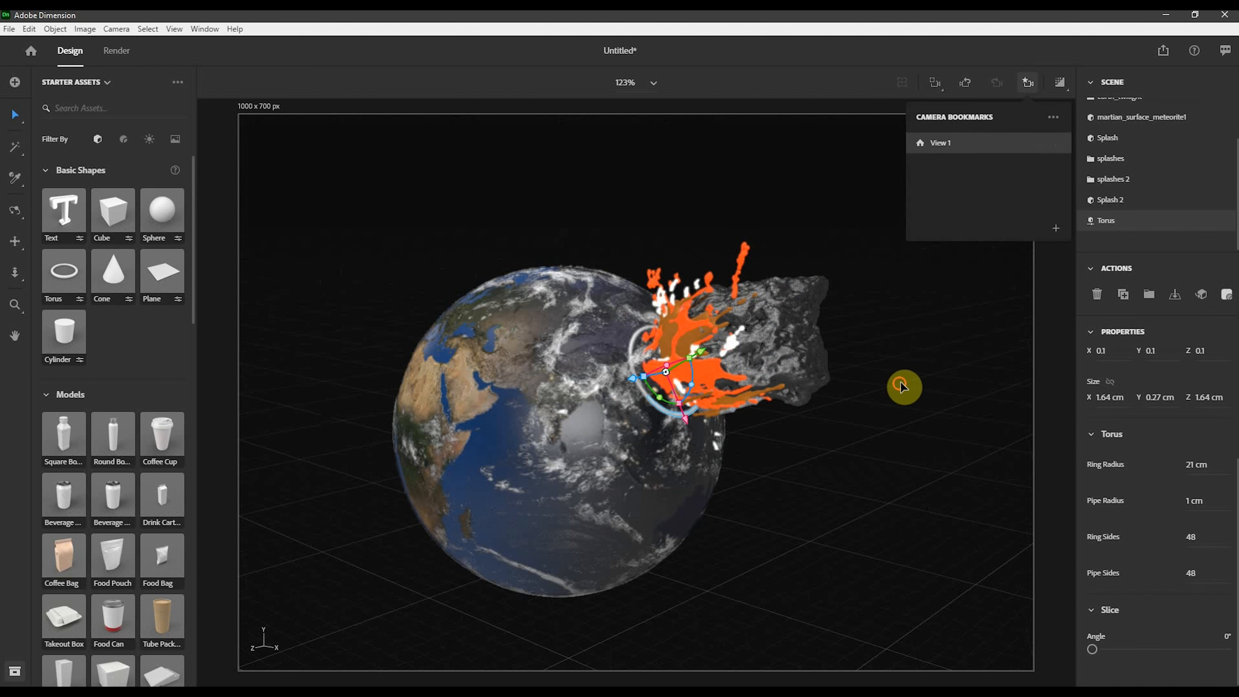
pyautogui.click(902, 385)
# - Apply the Damaged Glass material to the torus and turn on the render preview
pyautogui.click(665, 412)
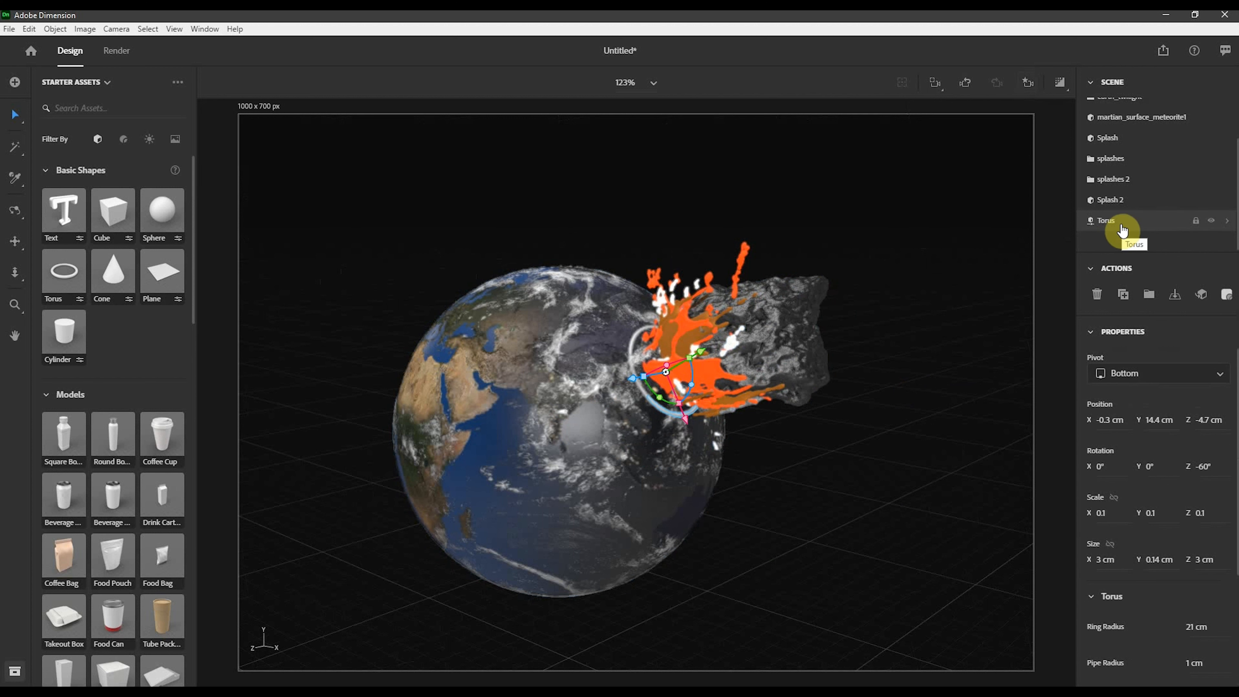
pyautogui.scroll(3, 1122, 229)
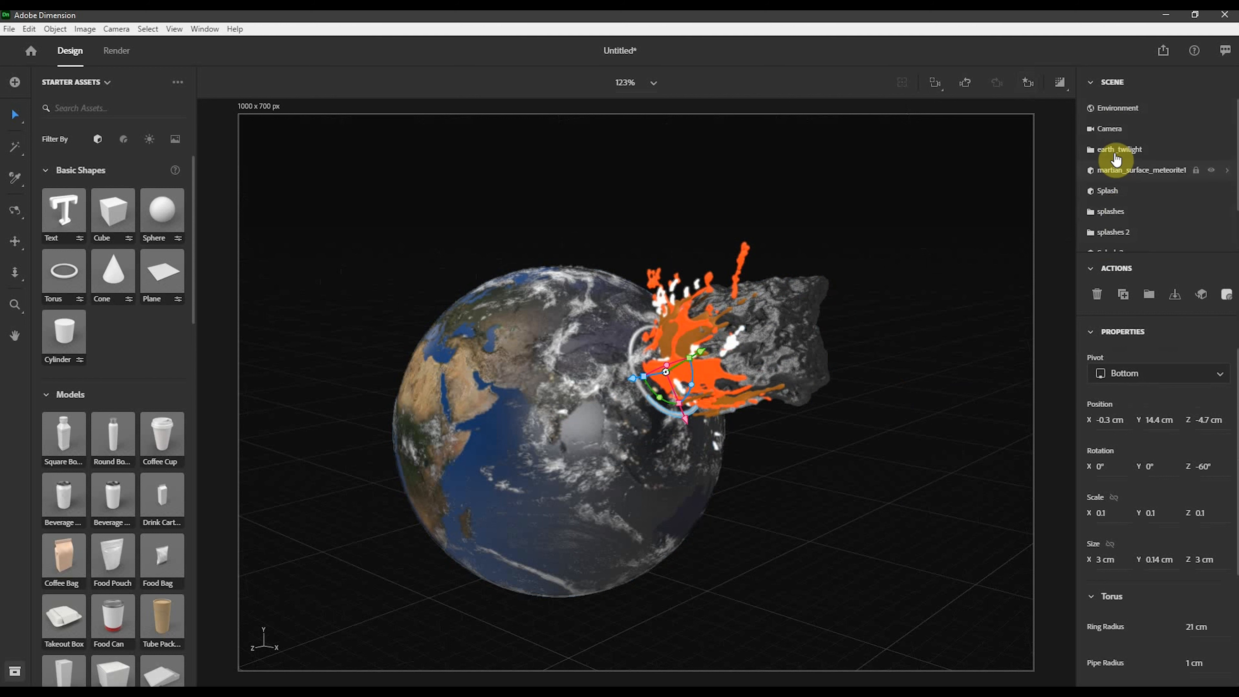
pyautogui.scroll(-3, 1115, 181)
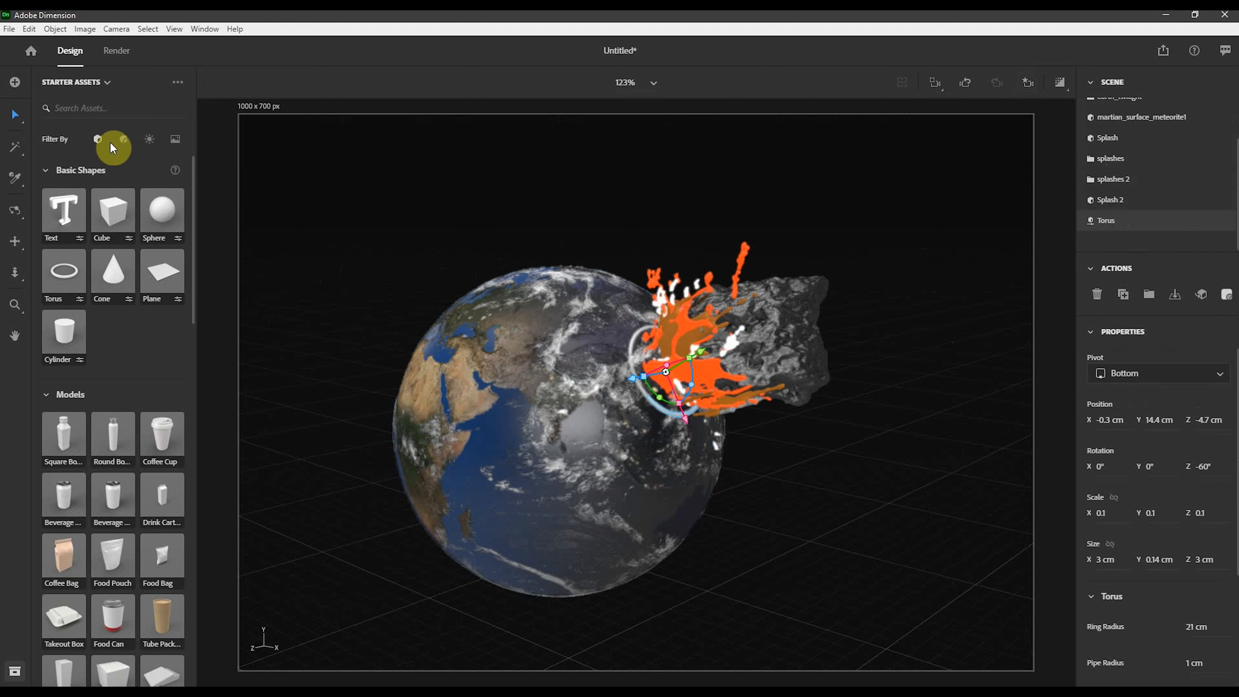
pyautogui.click(124, 140)
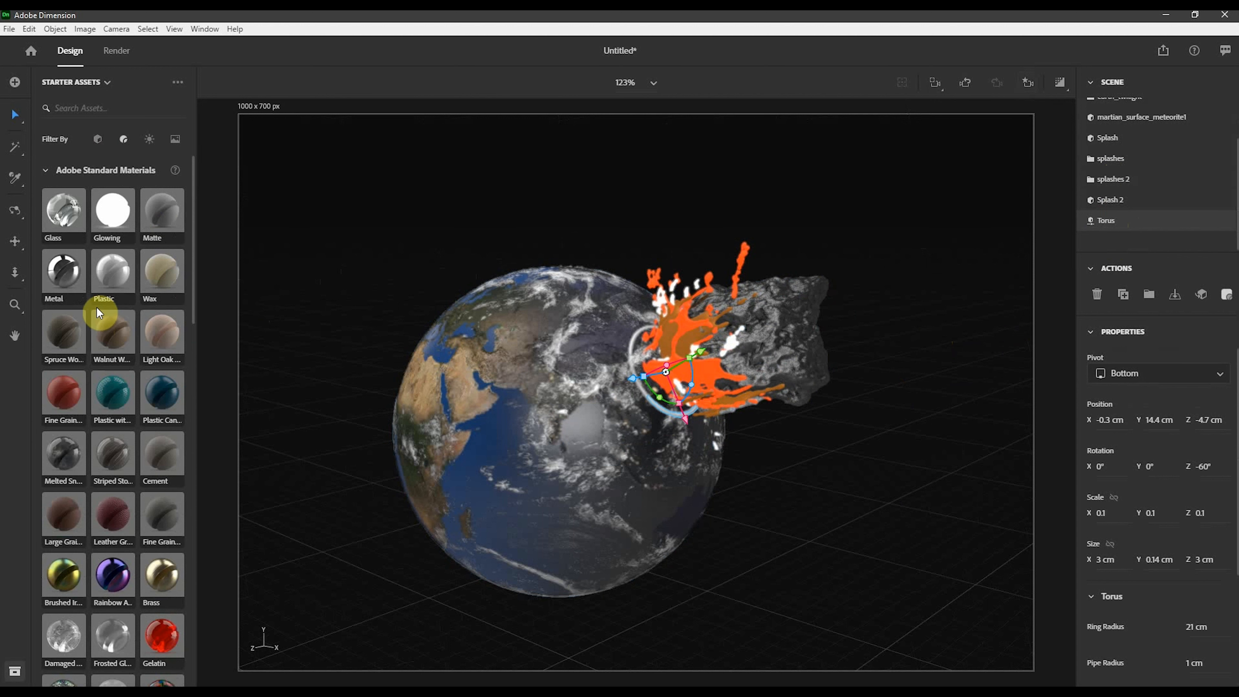
pyautogui.scroll(-3, 88, 620)
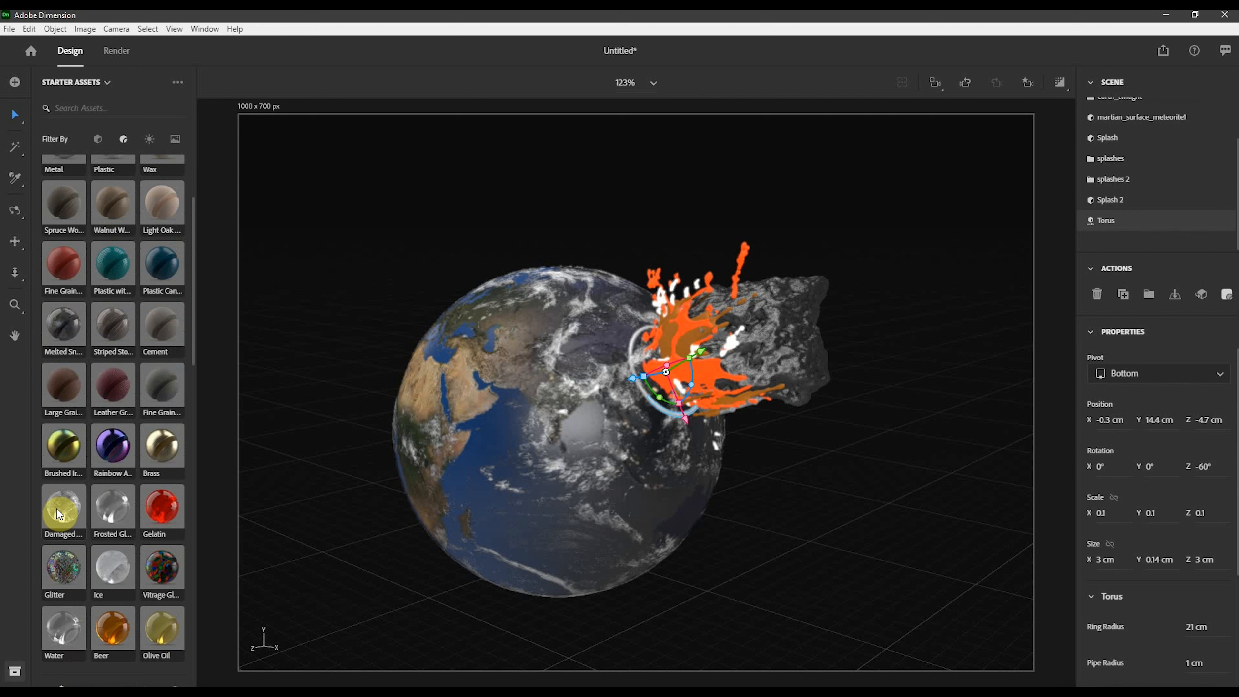
pyautogui.click(62, 537)
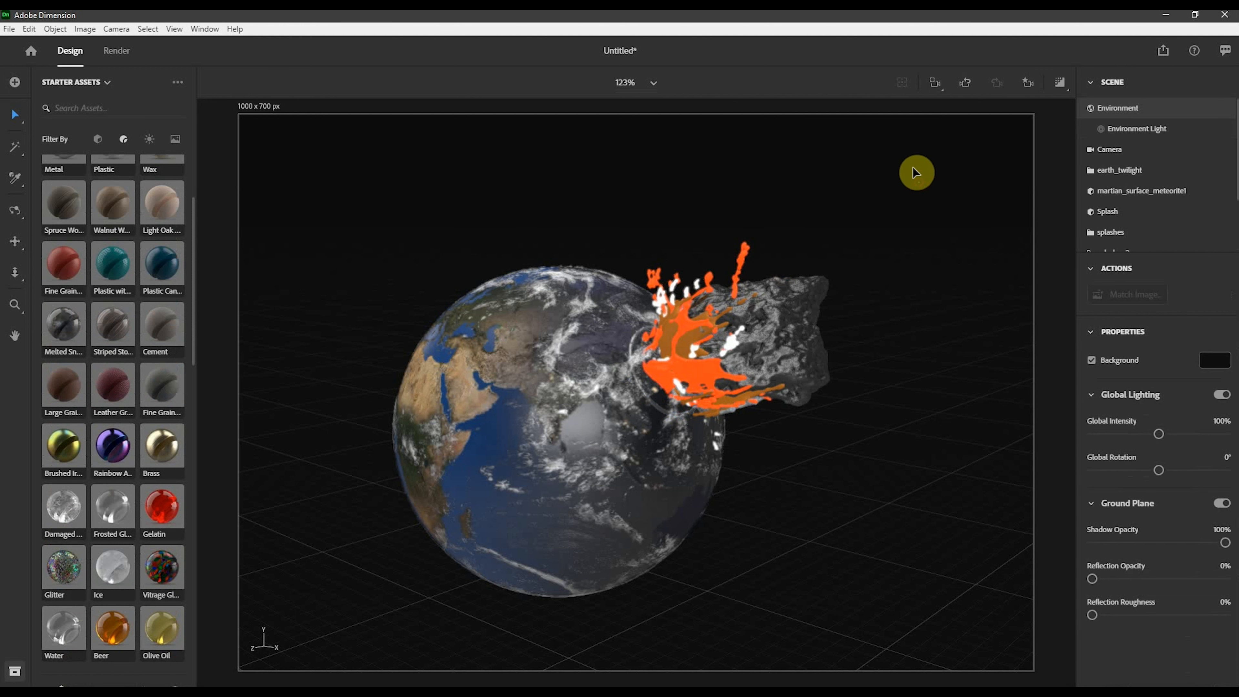
pyautogui.click(918, 182)
pyautogui.click(1061, 84)
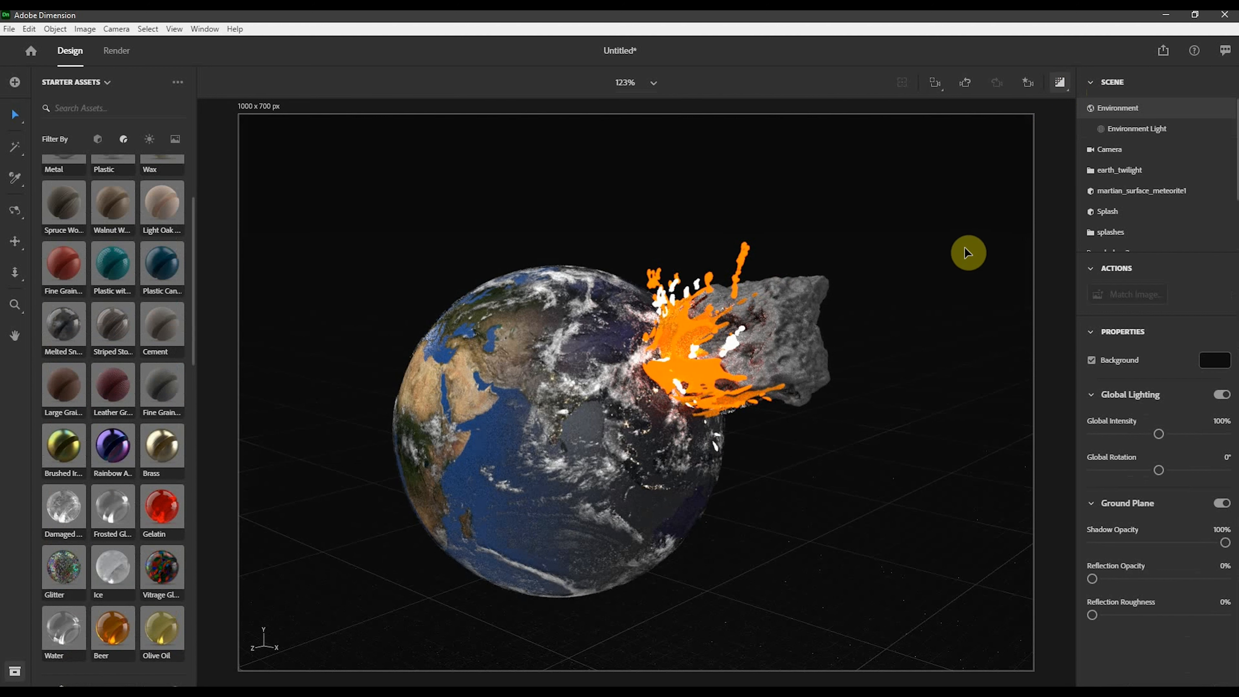
# - Set the torus's Damaged Glass base color to the dark orange swatch A35B08
pyautogui.scroll(-3, 1140, 238)
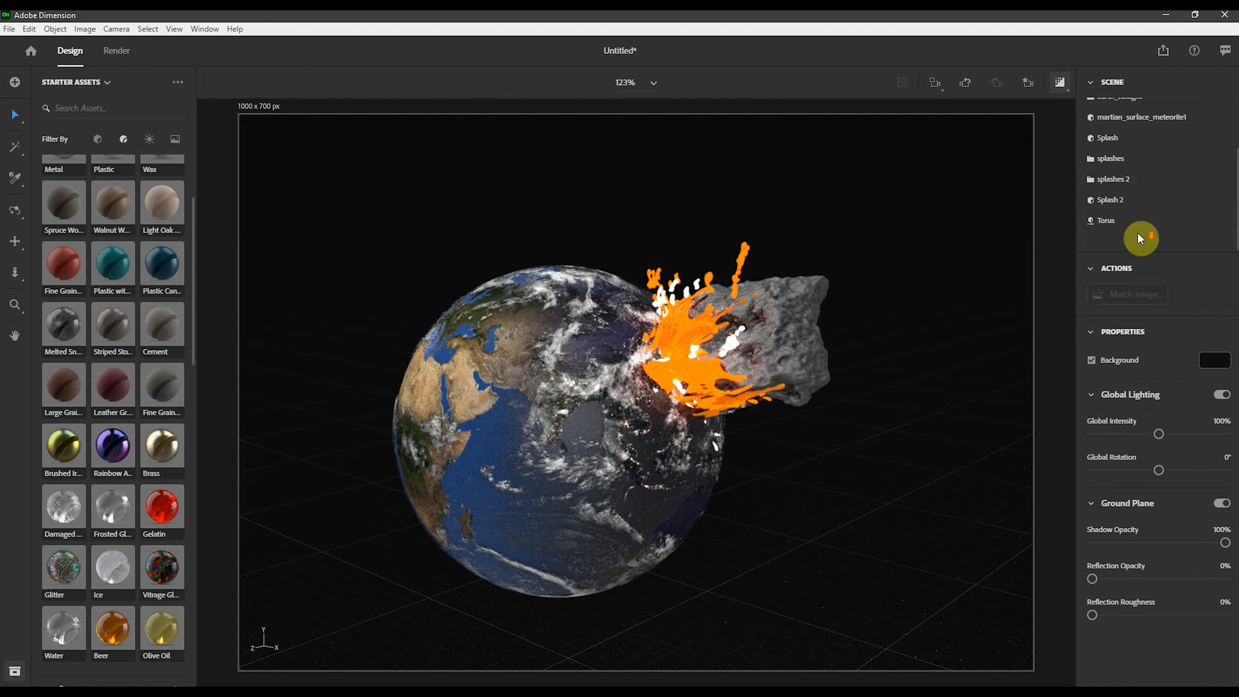
pyautogui.click(1111, 222)
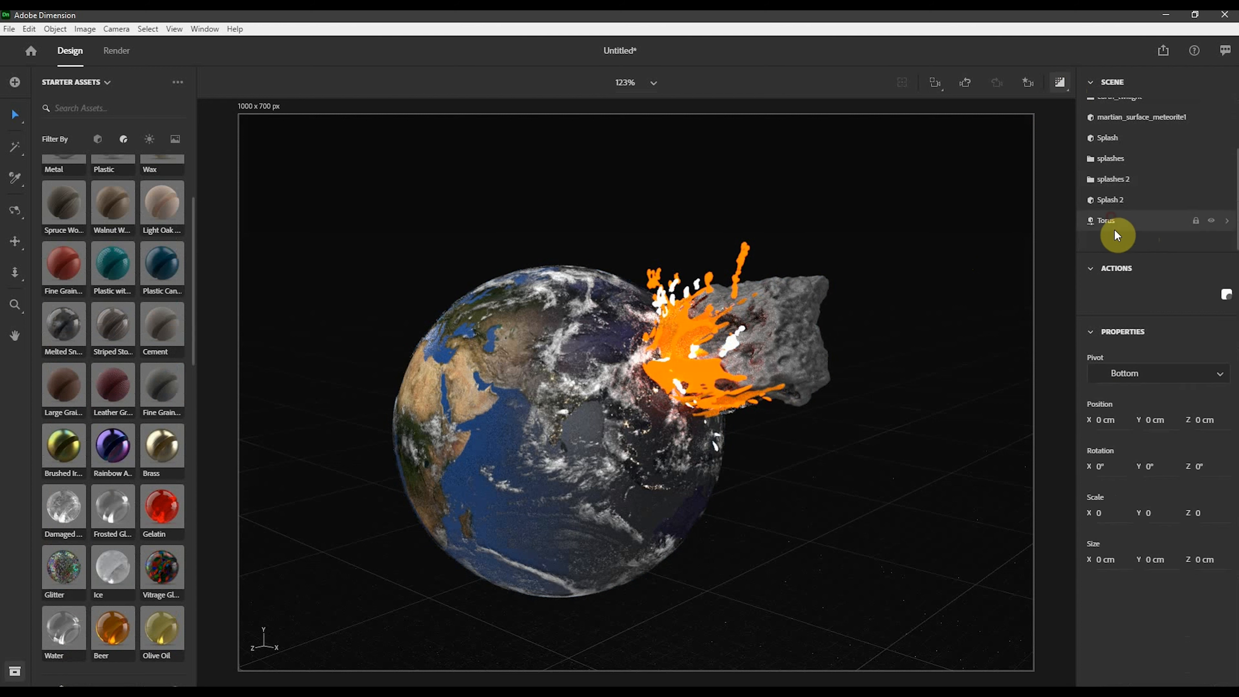
pyautogui.click(1227, 296)
pyautogui.click(1220, 360)
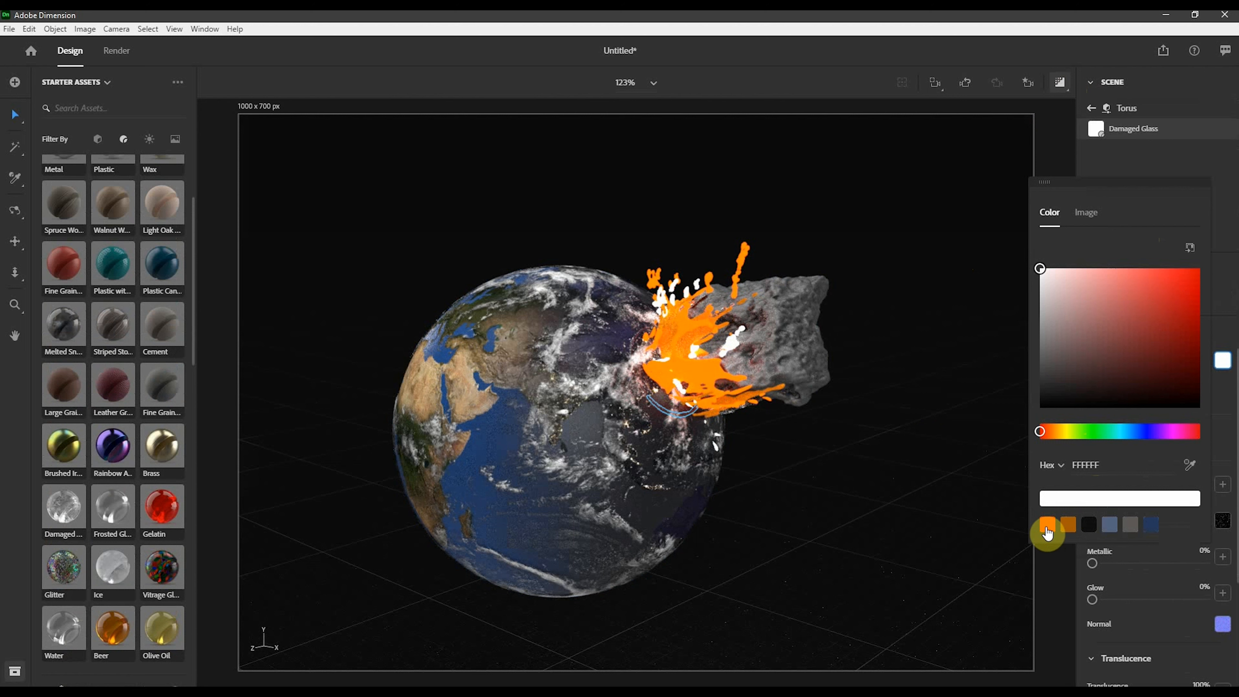
pyautogui.click(1069, 525)
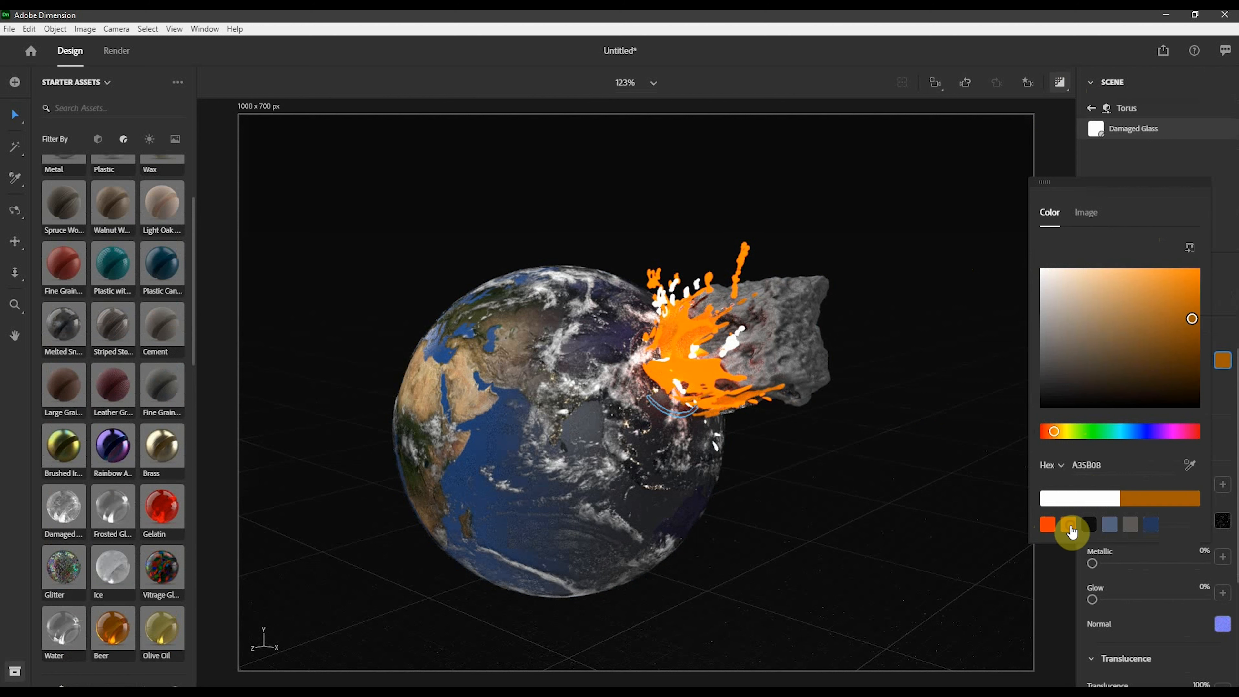
pyautogui.click(898, 531)
pyautogui.click(929, 513)
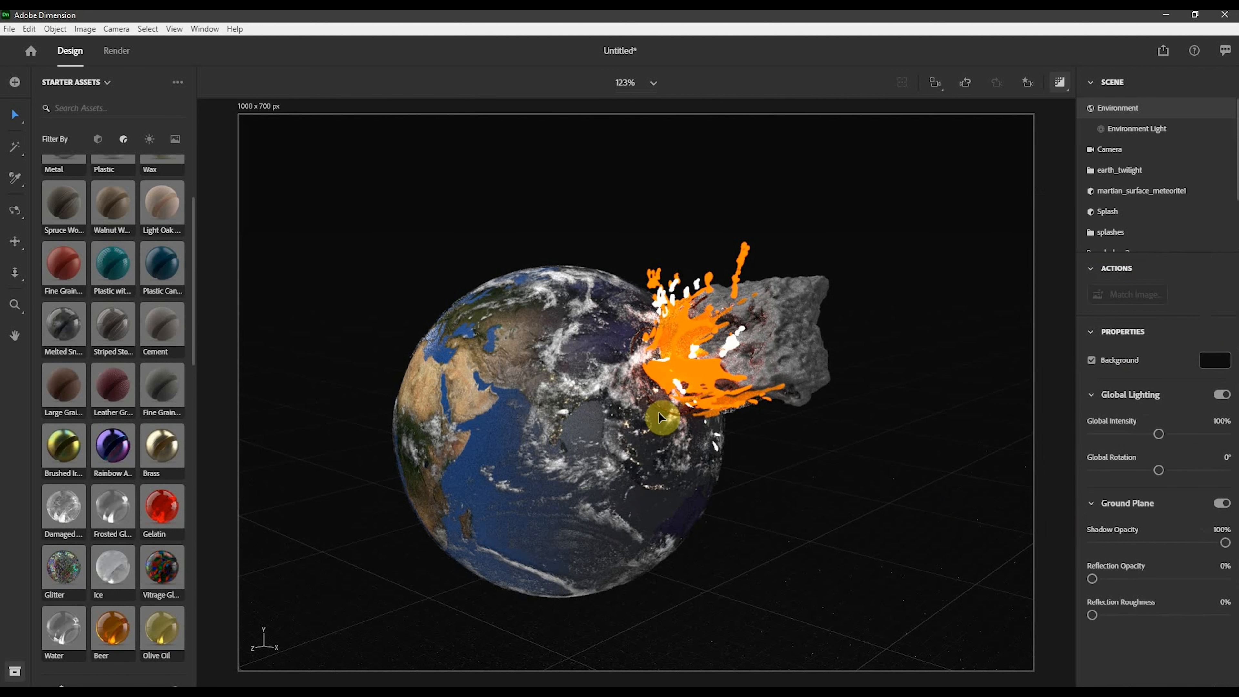
# - Turn off the render preview and duplicate the earth_twilight group, undoing an accidental nudge of the copy
pyautogui.click(656, 402)
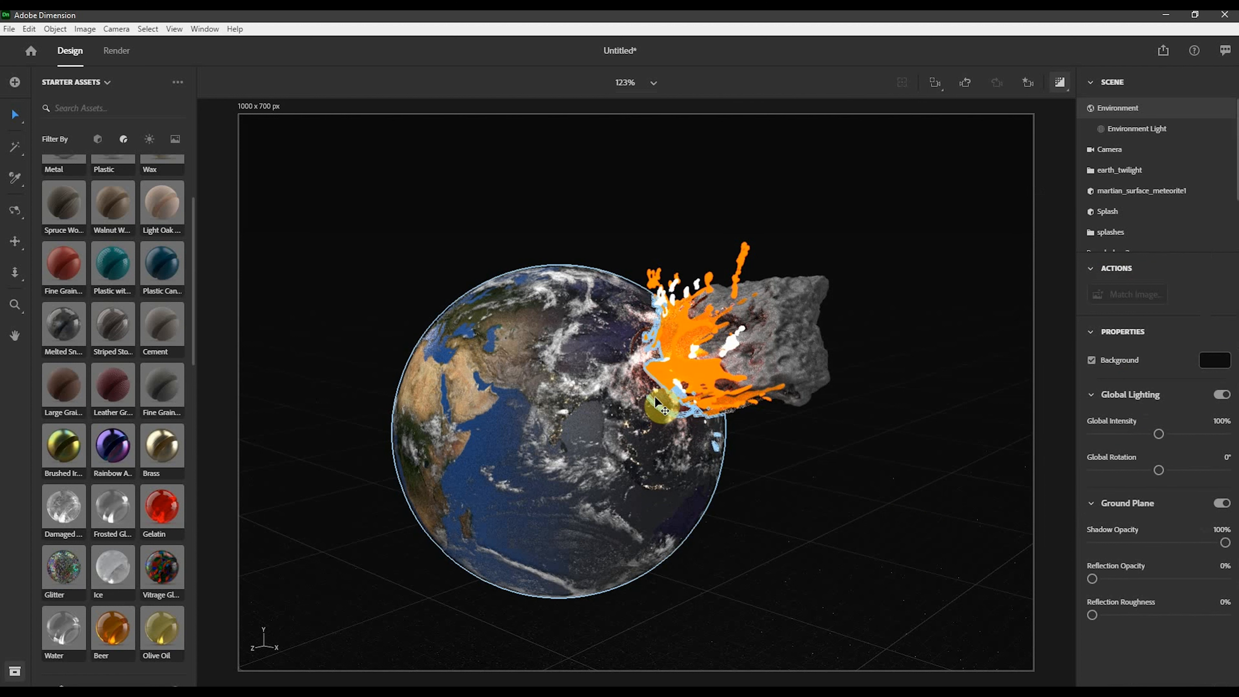
pyautogui.click(1057, 82)
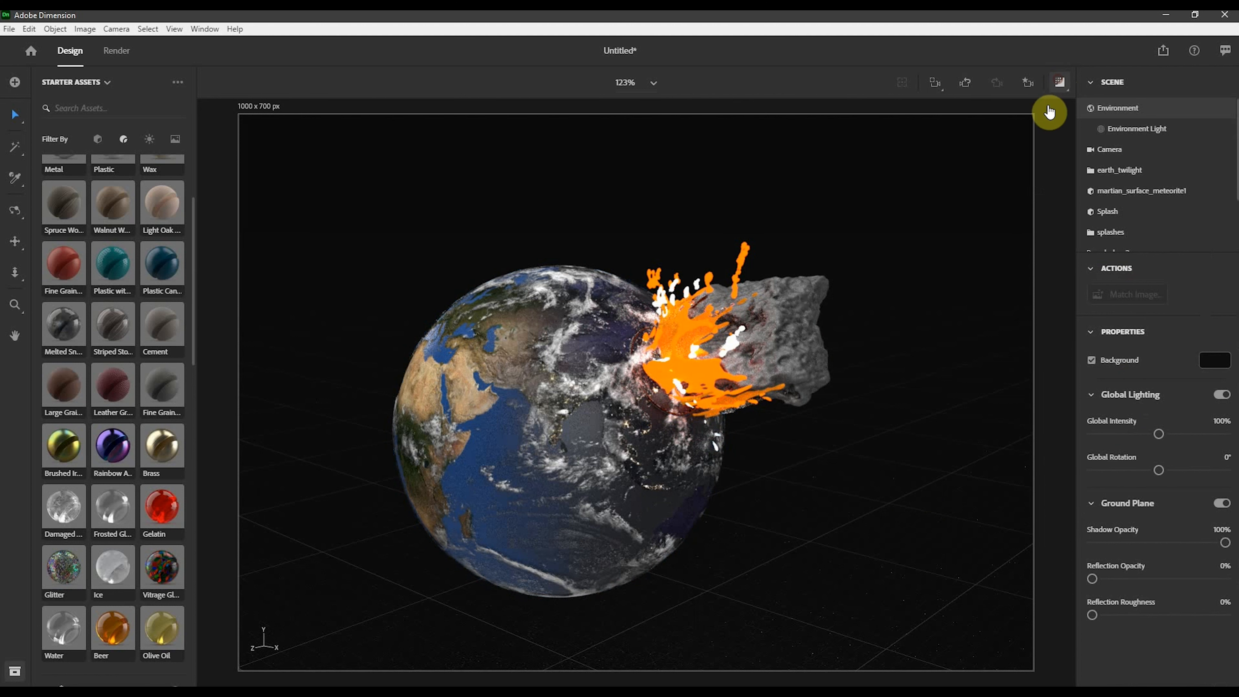
pyautogui.click(656, 406)
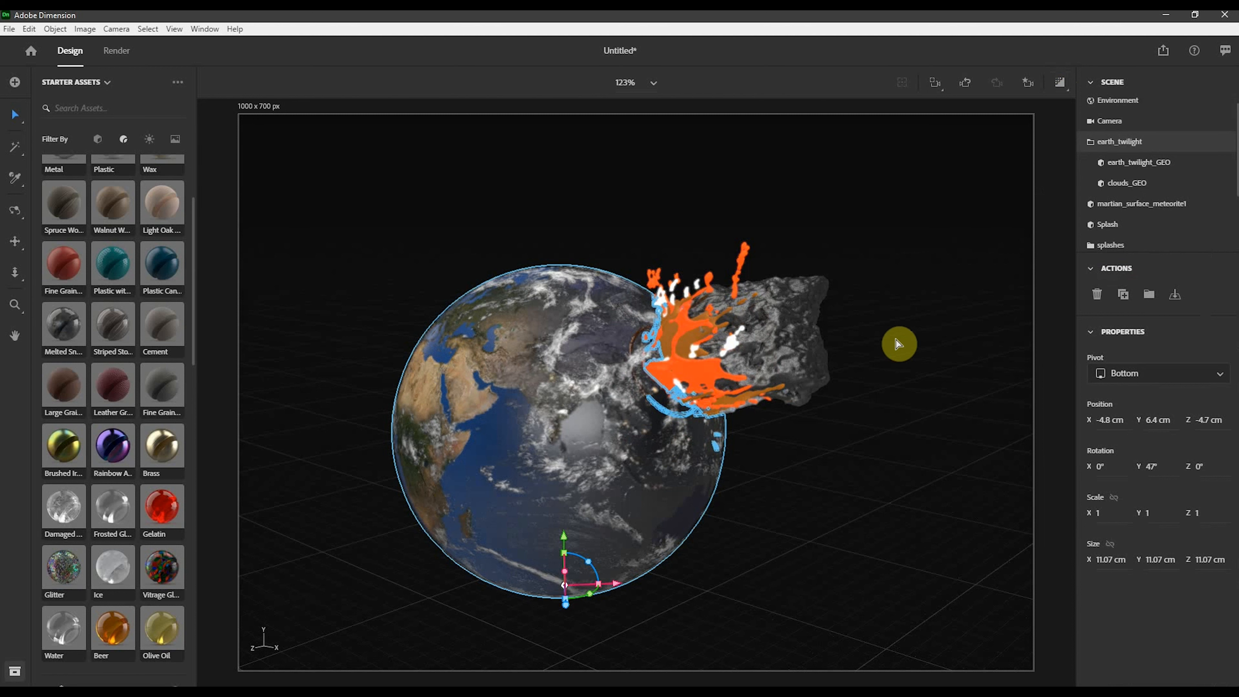
pyautogui.hotkey('ctrl', 'd')
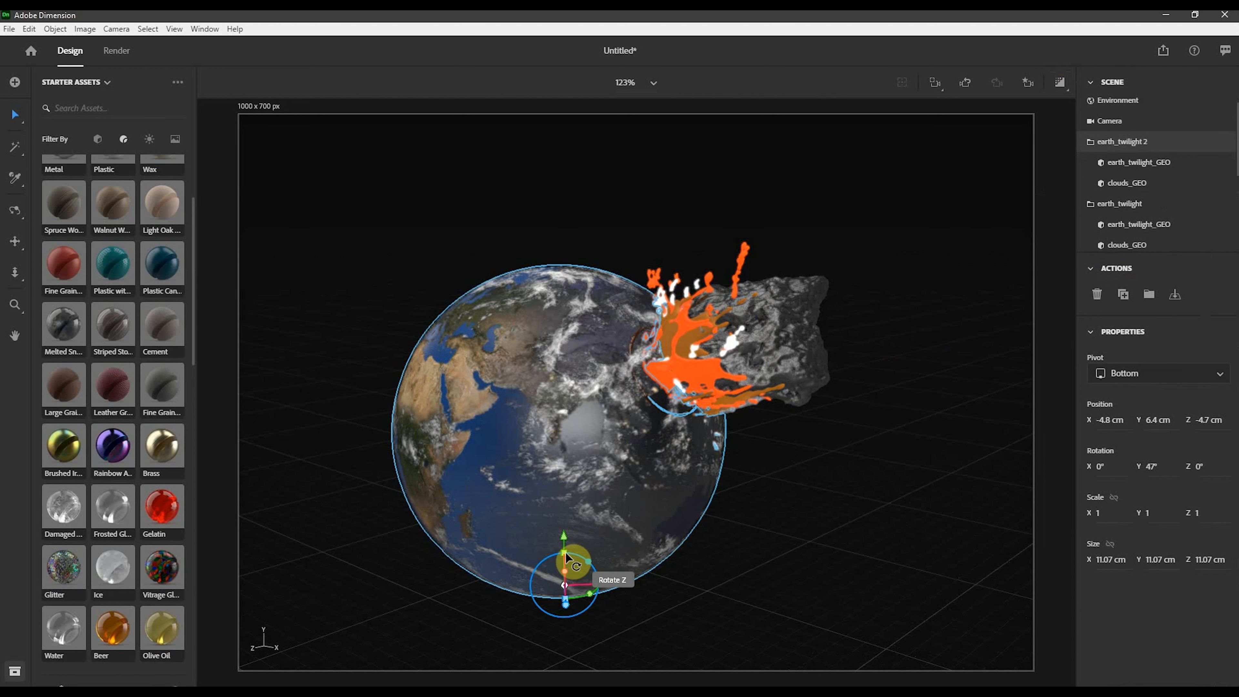
pyautogui.moveTo(567, 546)
pyautogui.mouseDown()
pyautogui.moveTo(568, 533)
pyautogui.moveTo(573, 546)
pyautogui.mouseUp()
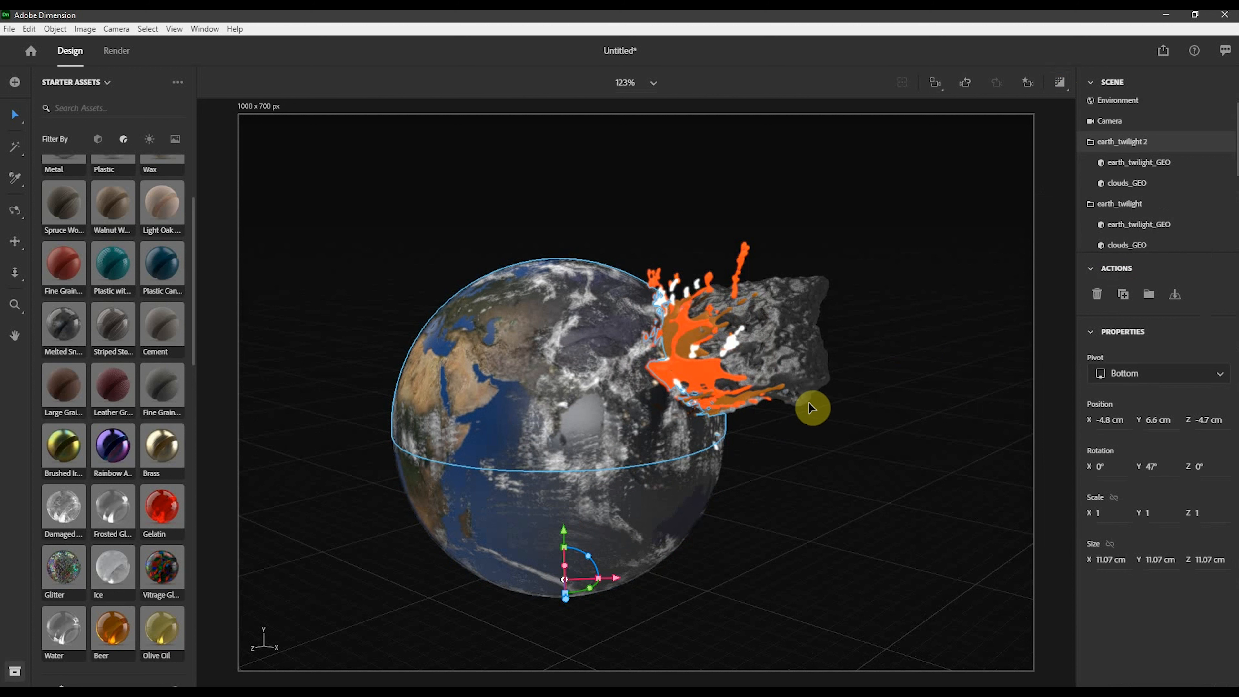
pyautogui.hotkey('ctrl', 'z')
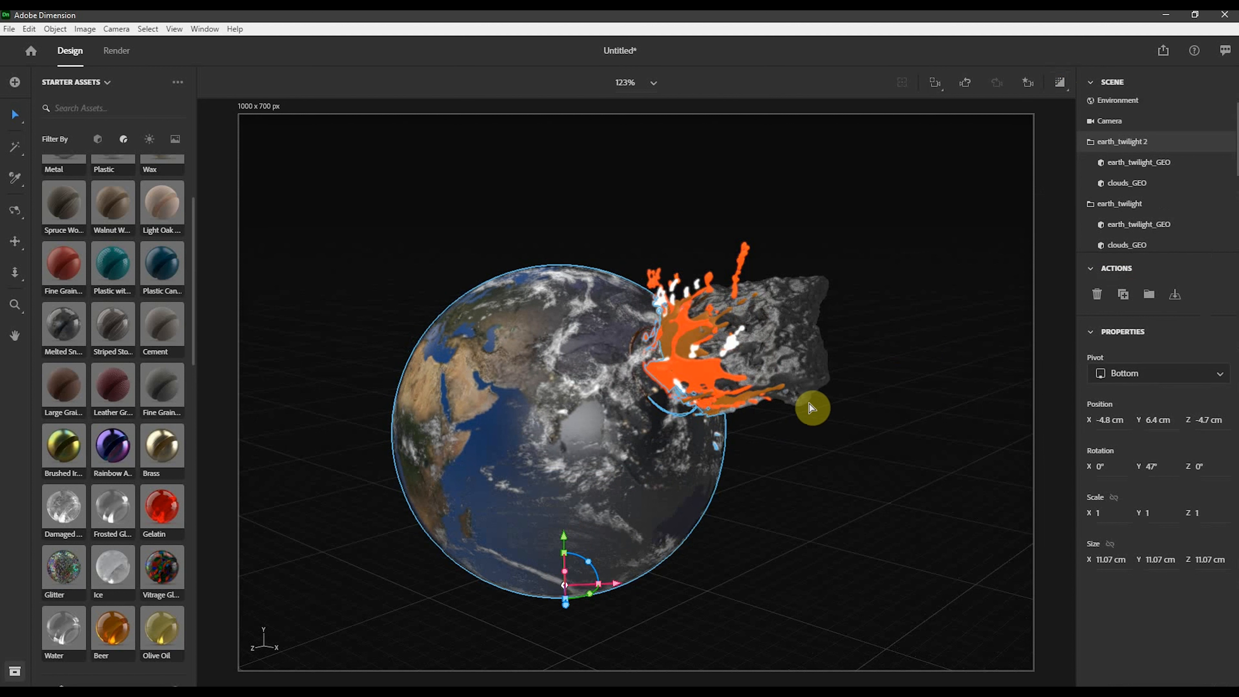
pyautogui.click(664, 438)
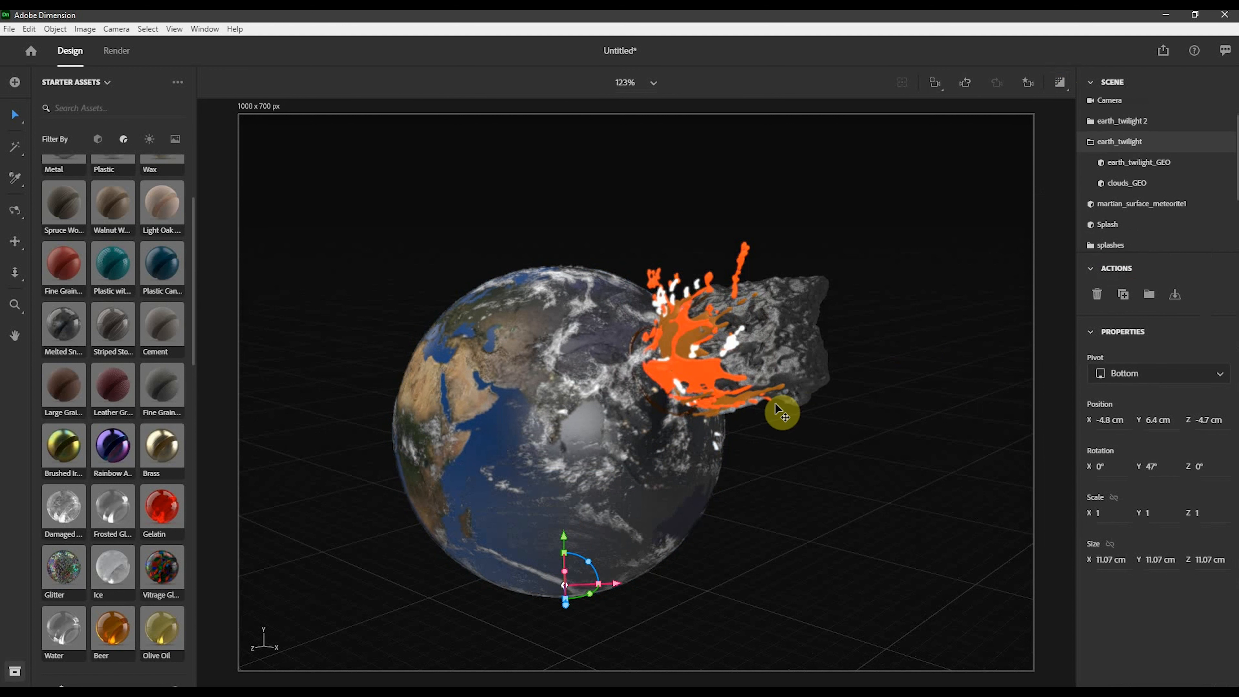
pyautogui.scroll(-2, 1150, 230)
pyautogui.click(1123, 228)
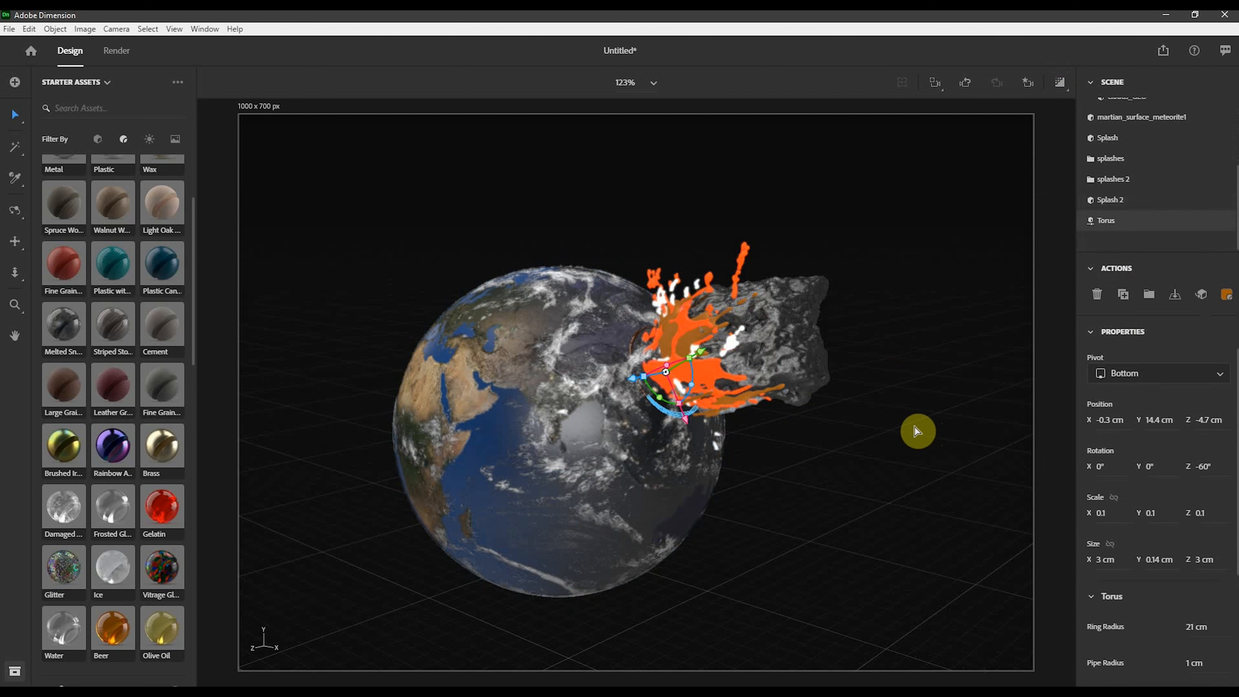
pyautogui.hotkey('ctrl', 'd')
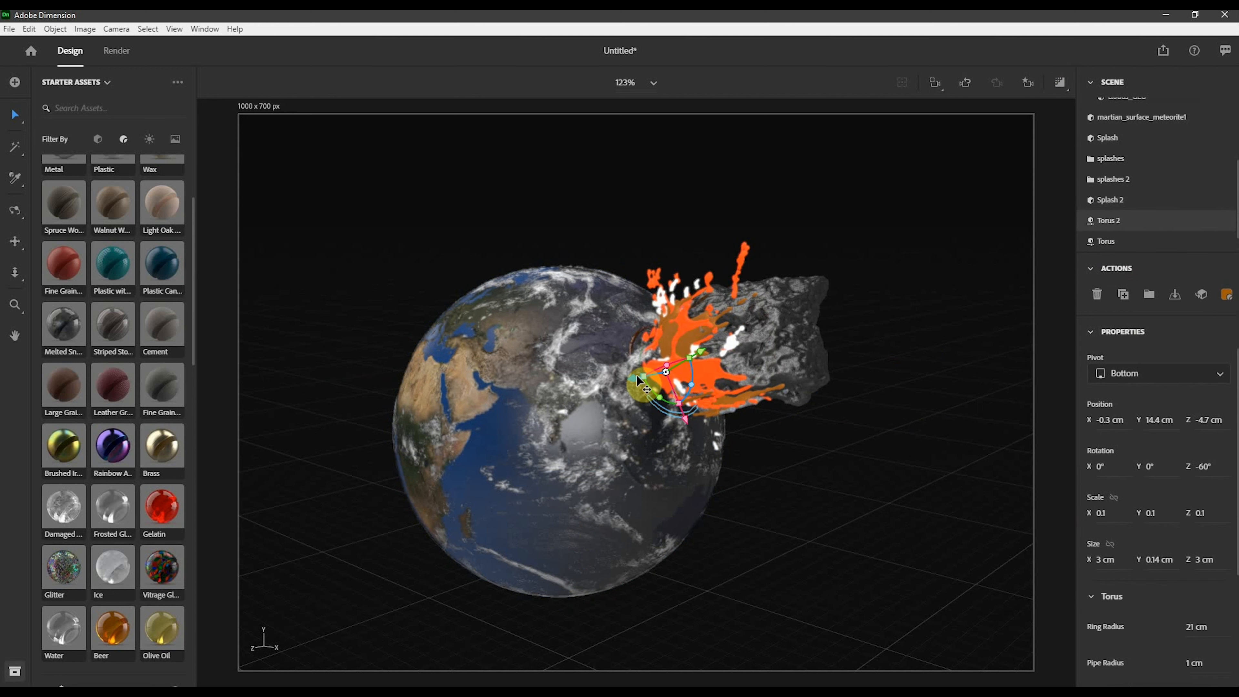
pyautogui.moveTo(636, 375); pyautogui.dragTo(638, 376)
pyautogui.press('Delete')
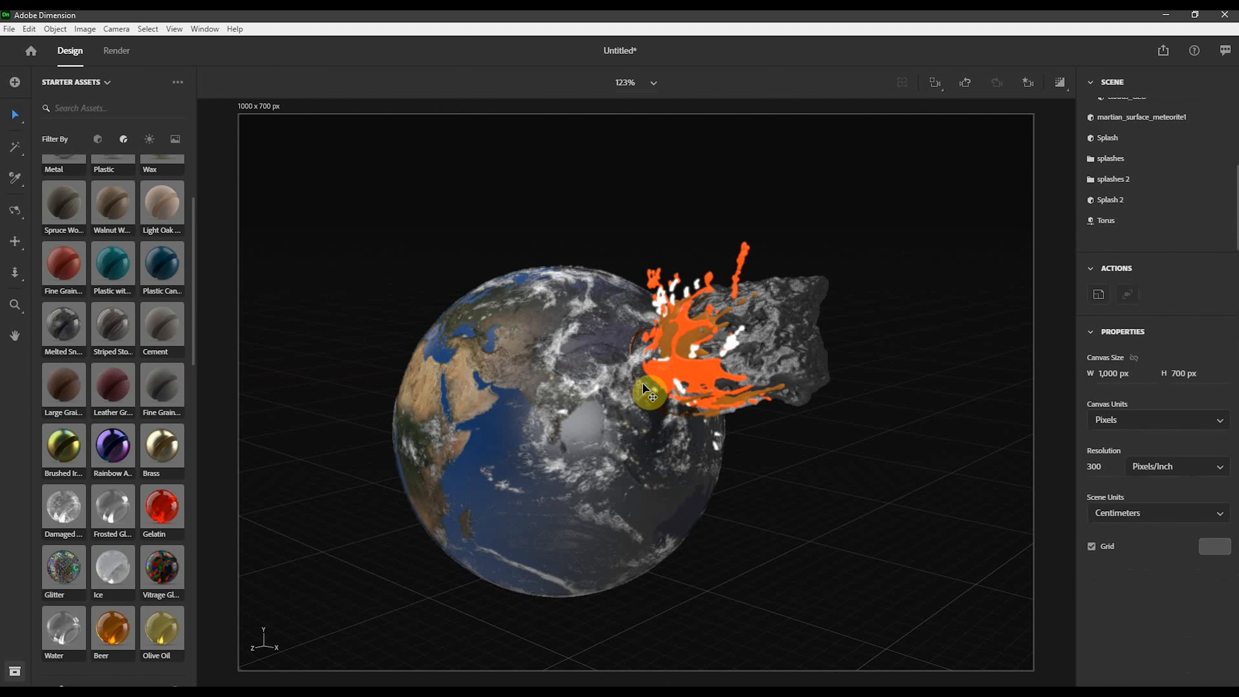
# - Duplicate the torus and scale the copy slightly down to about 2.8 cm at the impact point
pyautogui.click(1127, 223)
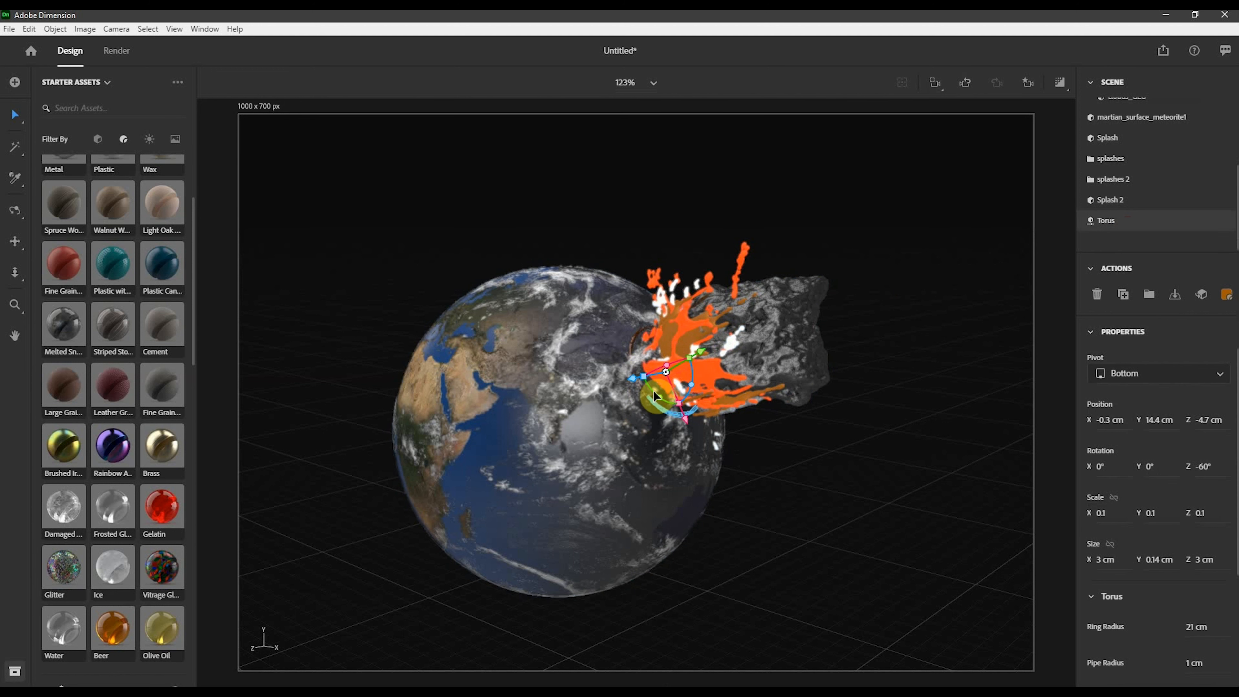
pyautogui.moveTo(631, 381); pyautogui.dragTo(681, 402)
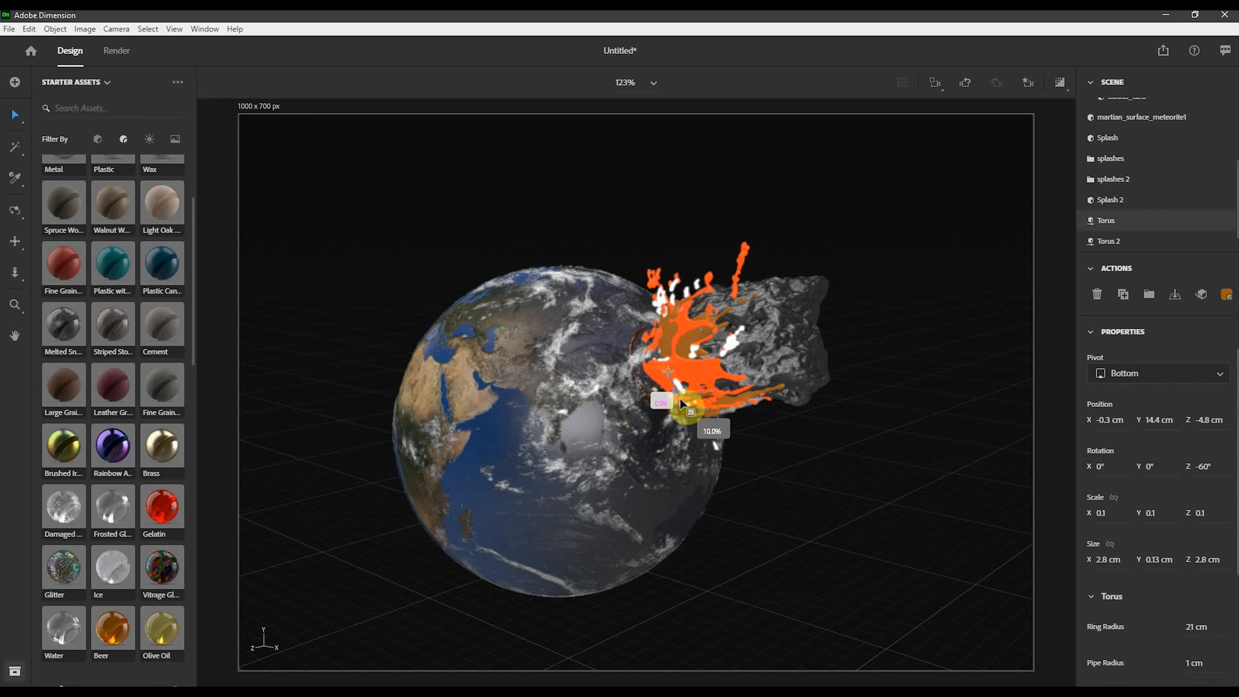
pyautogui.keyDown('alt'); pyautogui.keyDown('shift'); pyautogui.moveTo(680, 399); pyautogui.dragTo(707, 345); pyautogui.keyUp('shift'); pyautogui.keyUp('alt')
pyautogui.click(926, 321)
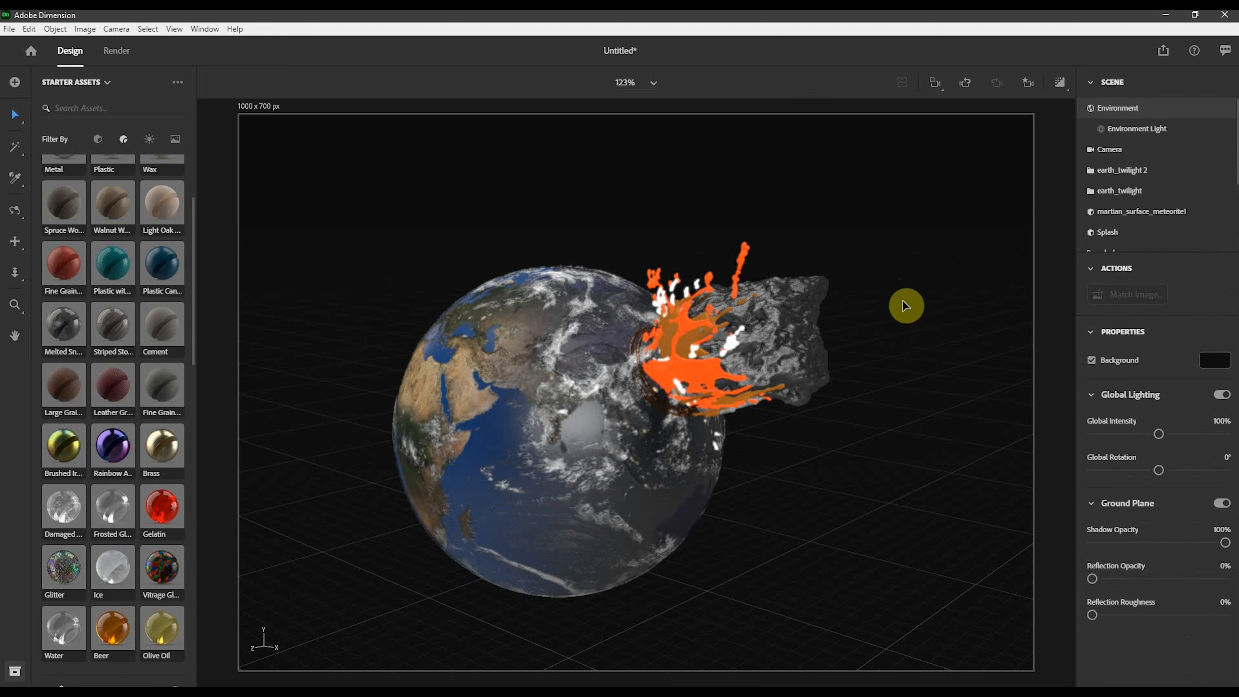
# - Turn the render preview on to check the scene, then turn it off again
pyautogui.click(1056, 85)
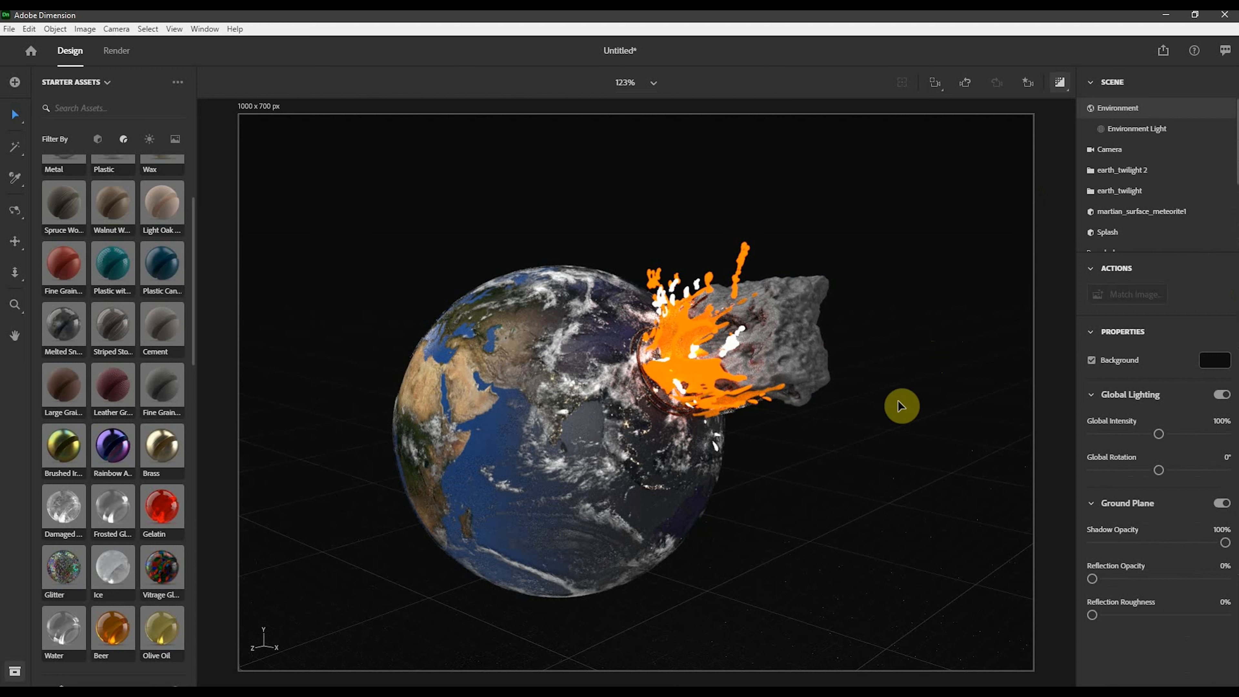
pyautogui.click(1060, 85)
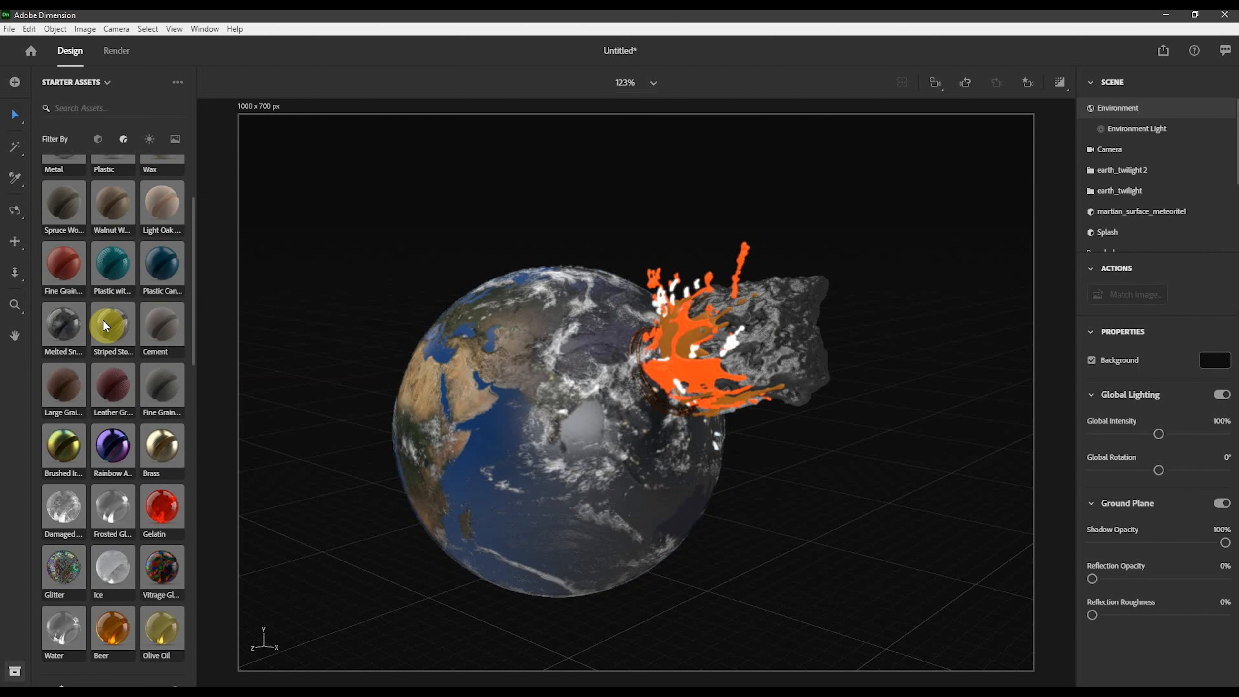
# - Add a basic Sphere shape from the starter assets into the scene
pyautogui.scroll(3, 104, 303)
pyautogui.click(97, 140)
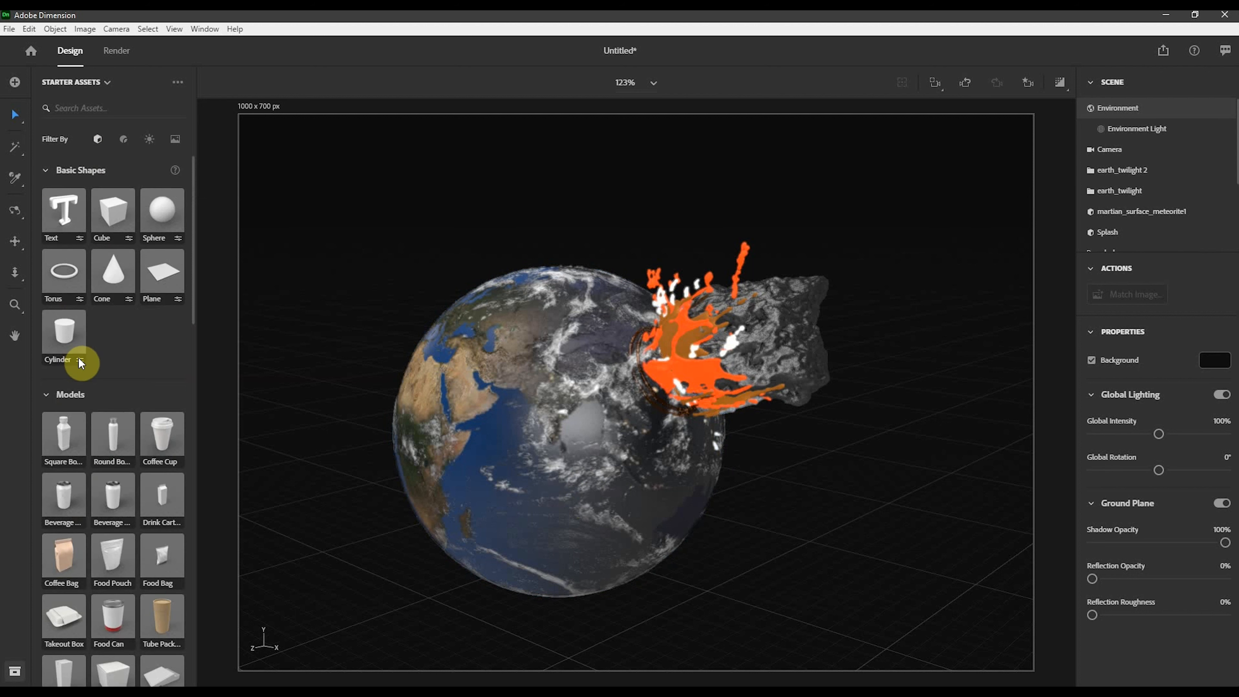
pyautogui.moveTo(162, 209); pyautogui.dragTo(820, 582)
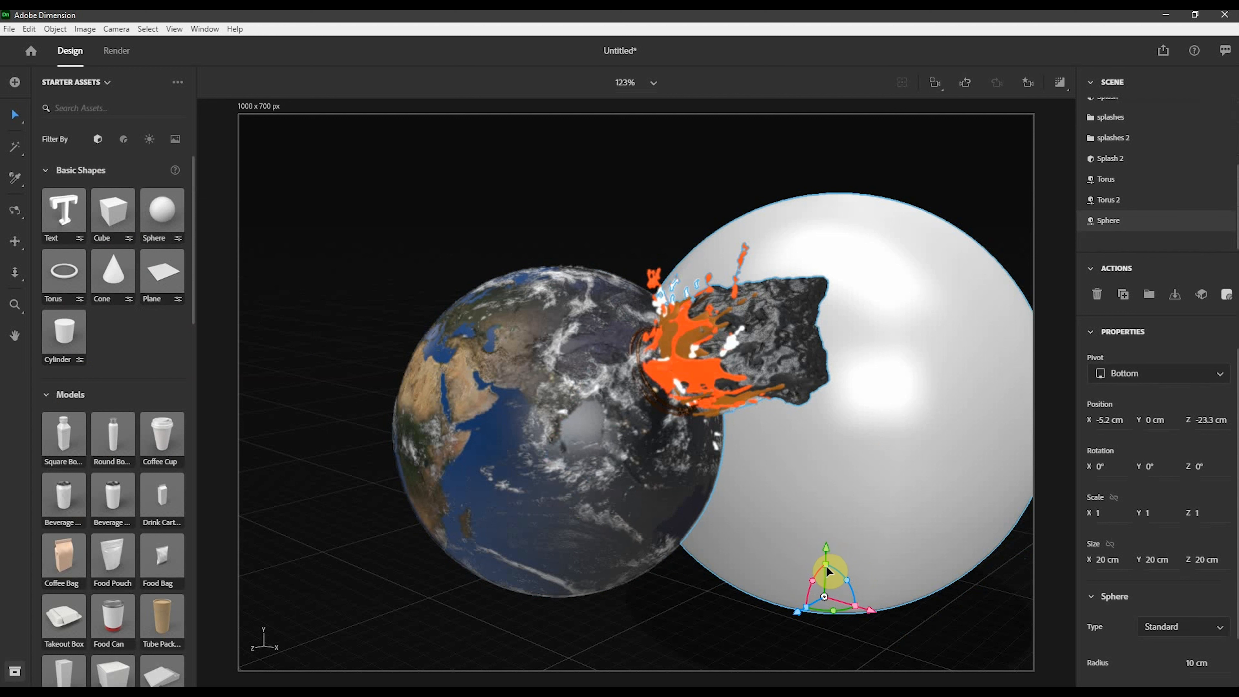
# - Scale the sphere down to 0.5 and move it over the earth near the meteorite impact
pyautogui.click(588, 529)
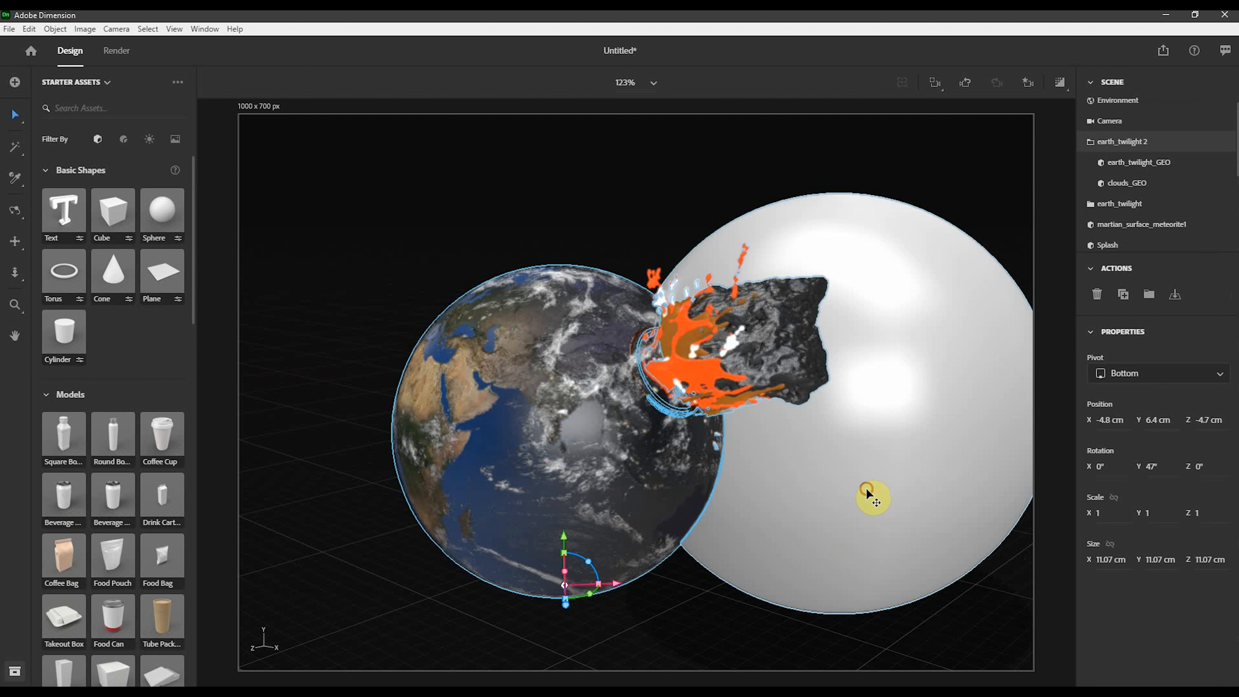
pyautogui.click(829, 572)
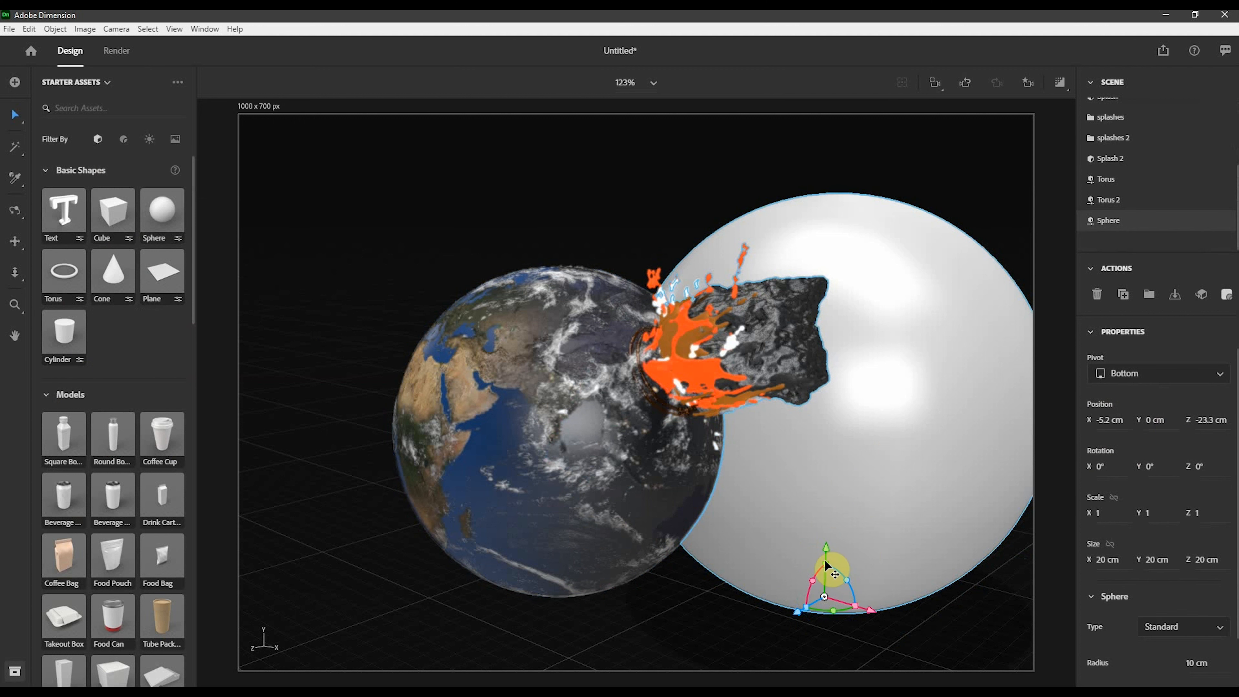
pyautogui.moveTo(826, 565); pyautogui.dragTo(825, 572)
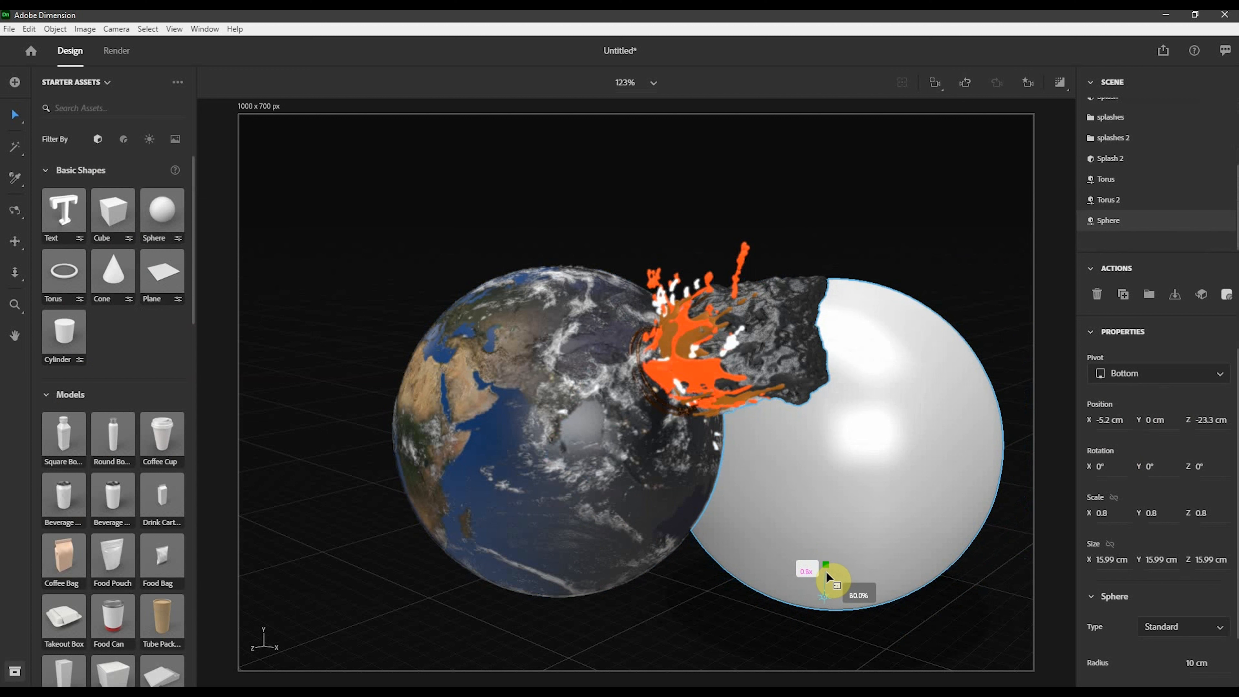
pyautogui.moveTo(826, 572); pyautogui.dragTo(825, 517)
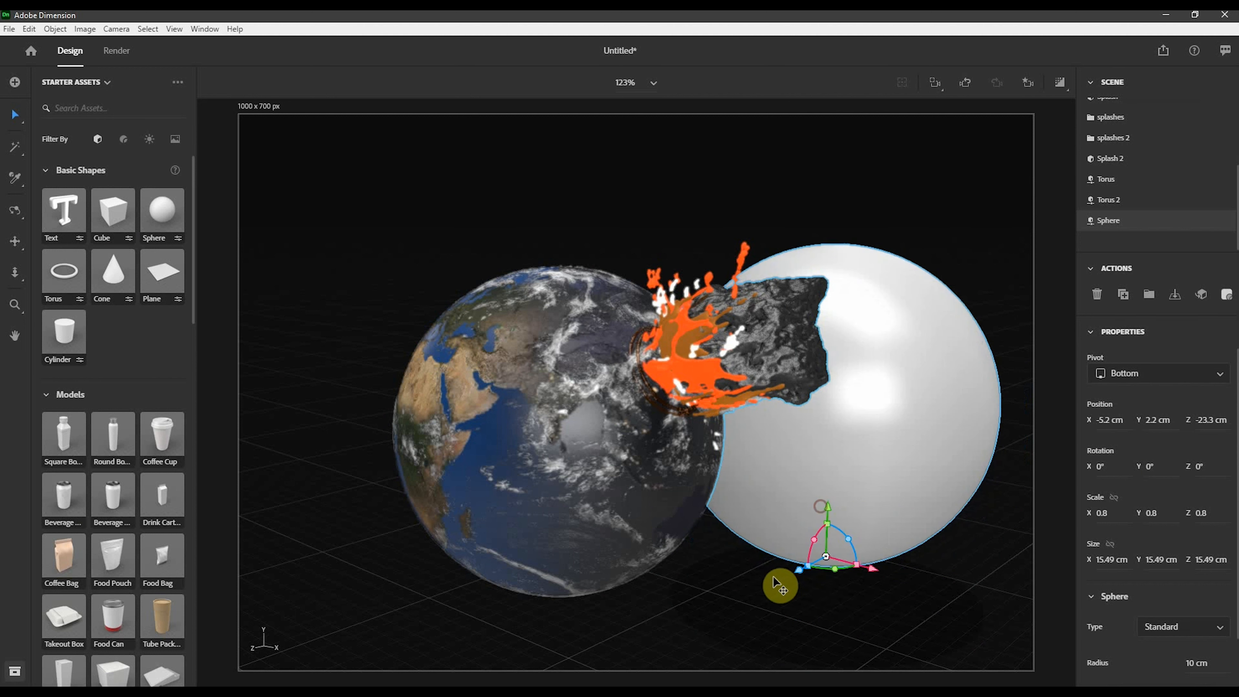
pyautogui.moveTo(799, 570); pyautogui.dragTo(569, 508)
pyautogui.moveTo(550, 564); pyautogui.dragTo(620, 577)
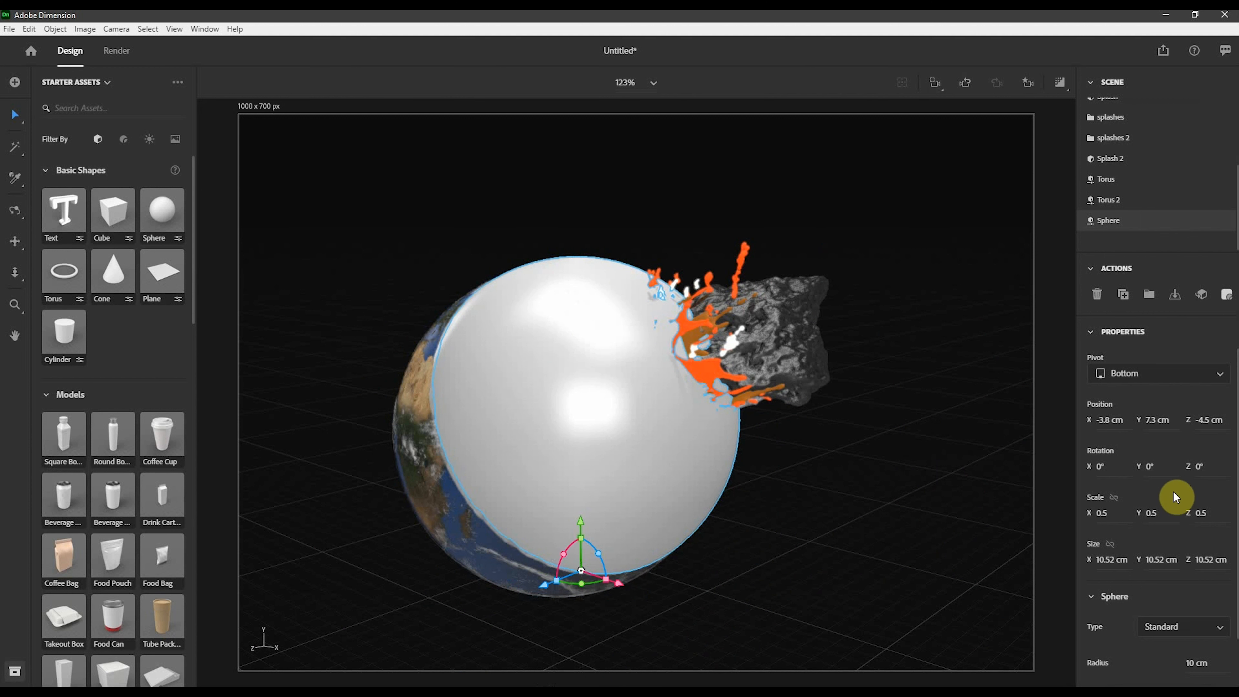
# - Reposition the sphere so it sits just inside the earth's surface at the impact point
pyautogui.scroll(-1, 1170, 603)
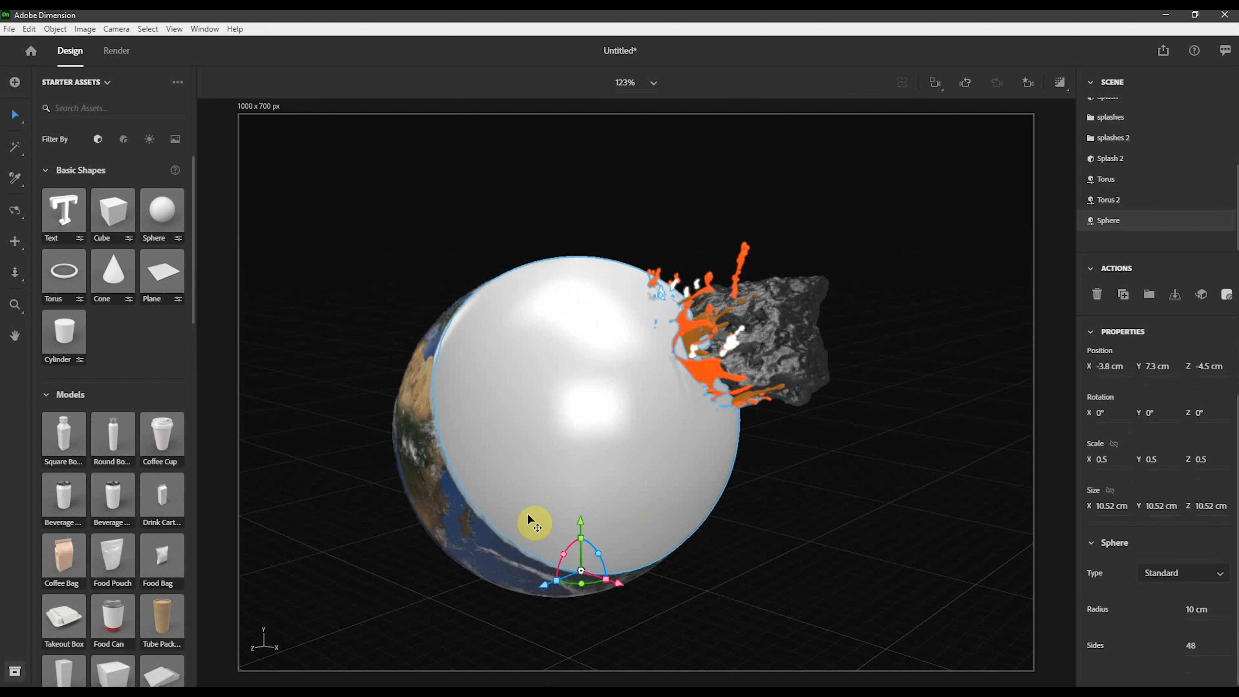
pyautogui.moveTo(580, 541); pyautogui.dragTo(589, 517)
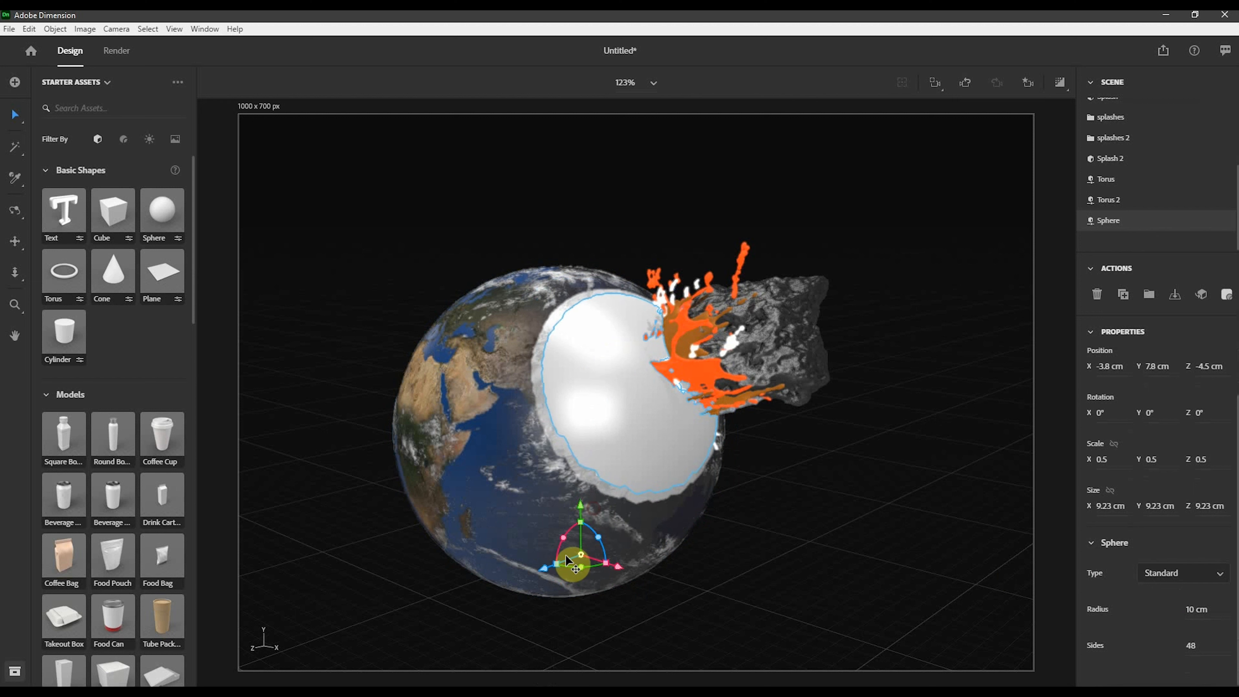
pyautogui.moveTo(544, 570); pyautogui.dragTo(552, 568)
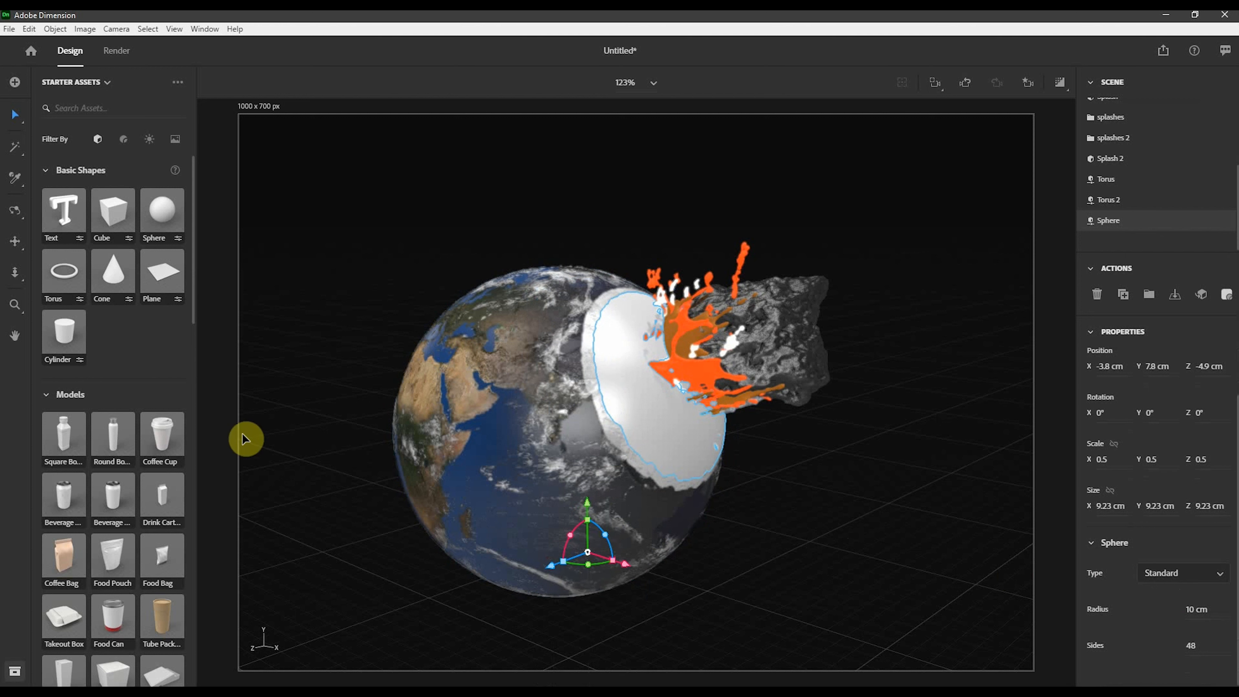
# - Sample the splash's orange material onto the sphere and turn on the render preview
pyautogui.click(18, 182)
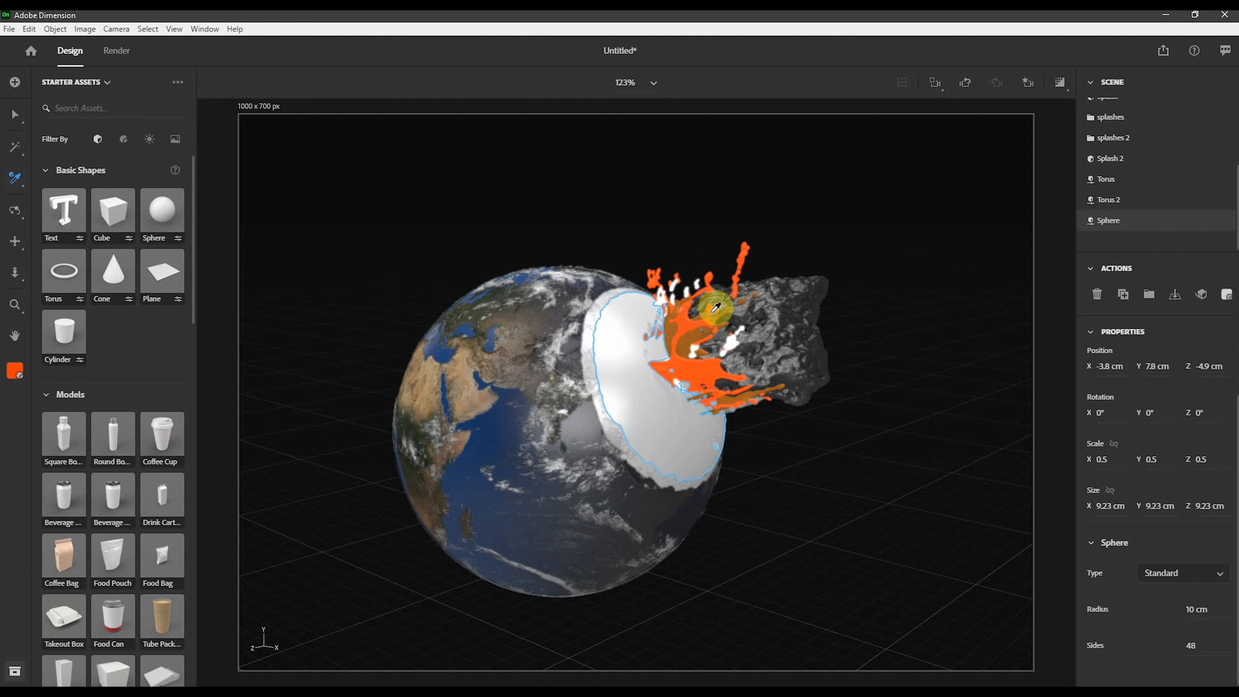
pyautogui.click(693, 361)
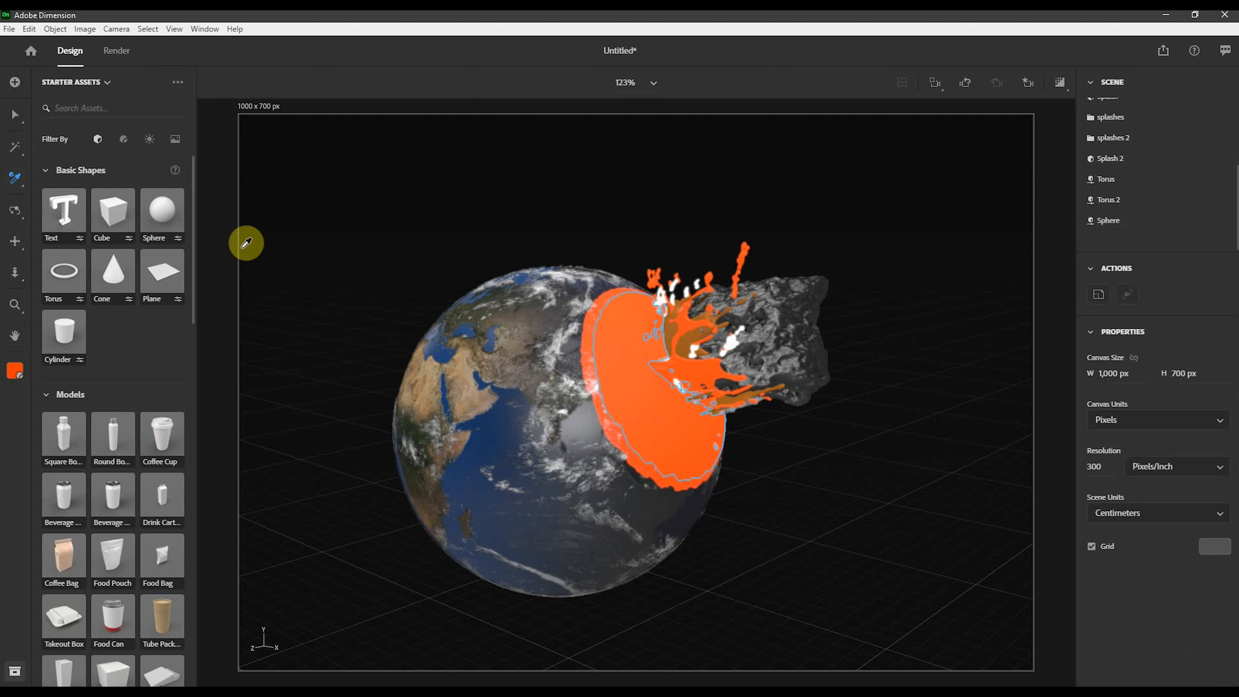
pyautogui.click(16, 114)
pyautogui.click(952, 154)
pyautogui.click(1059, 83)
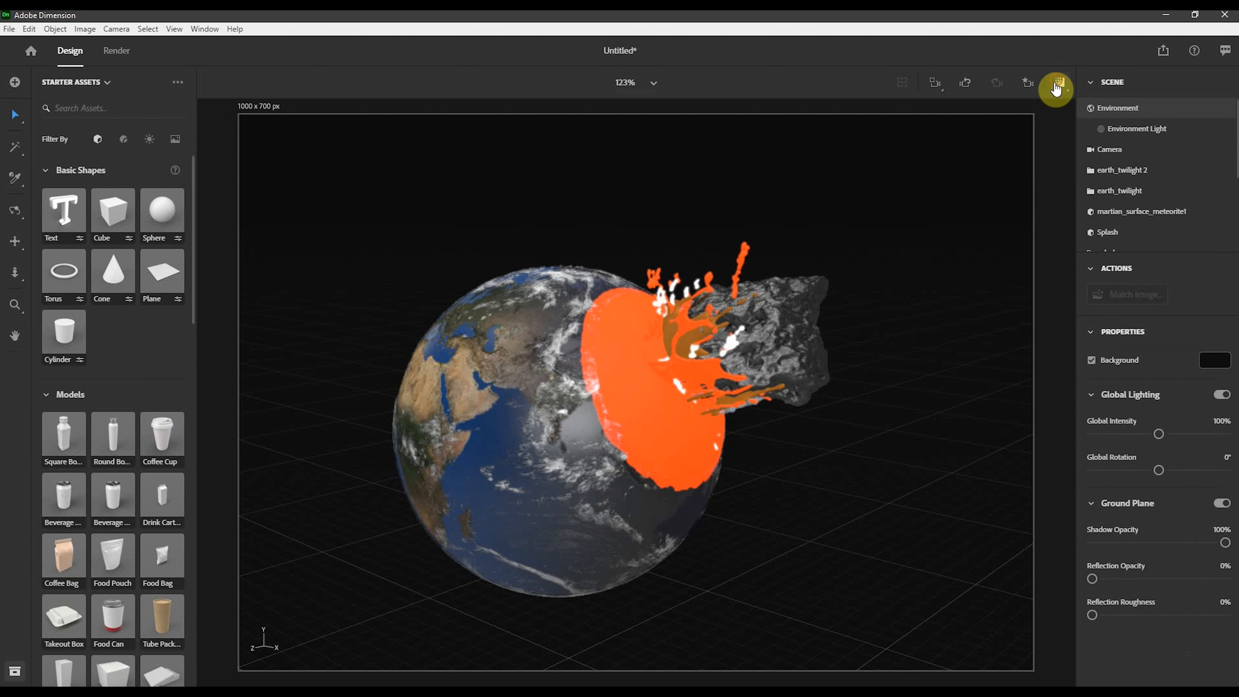
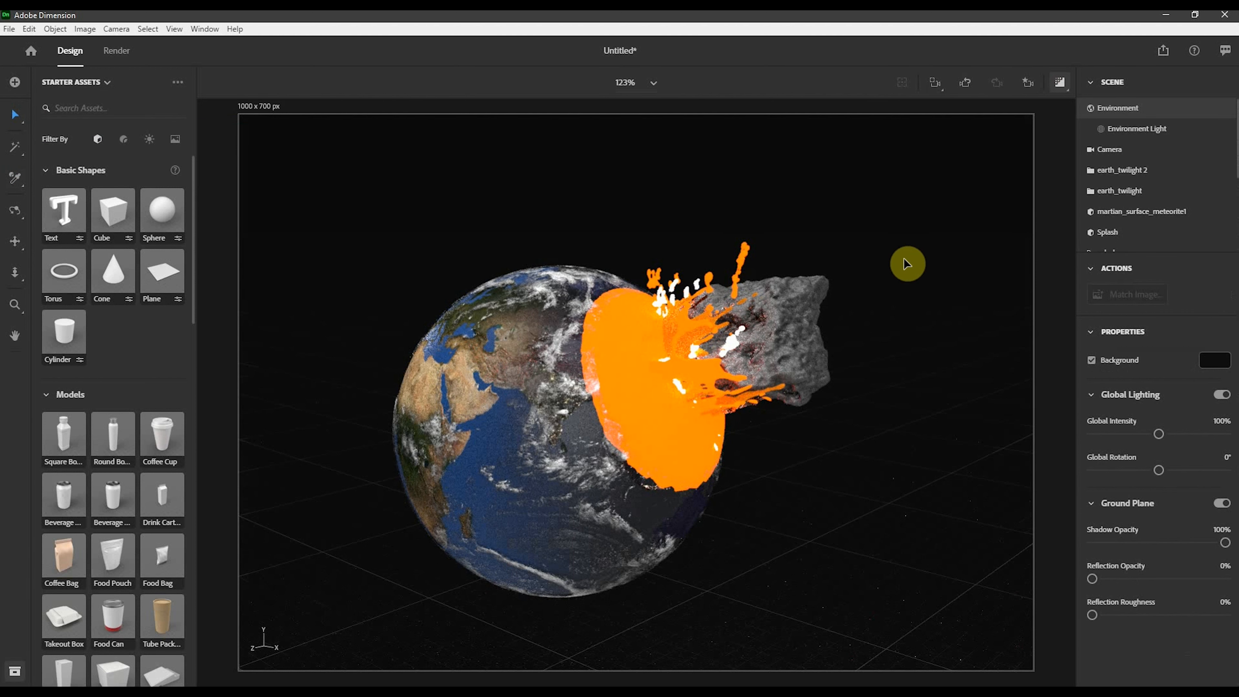
# - Turn off the render preview and nudge the Torus 2 ring slightly to center it on the impact point
pyautogui.click(1061, 83)
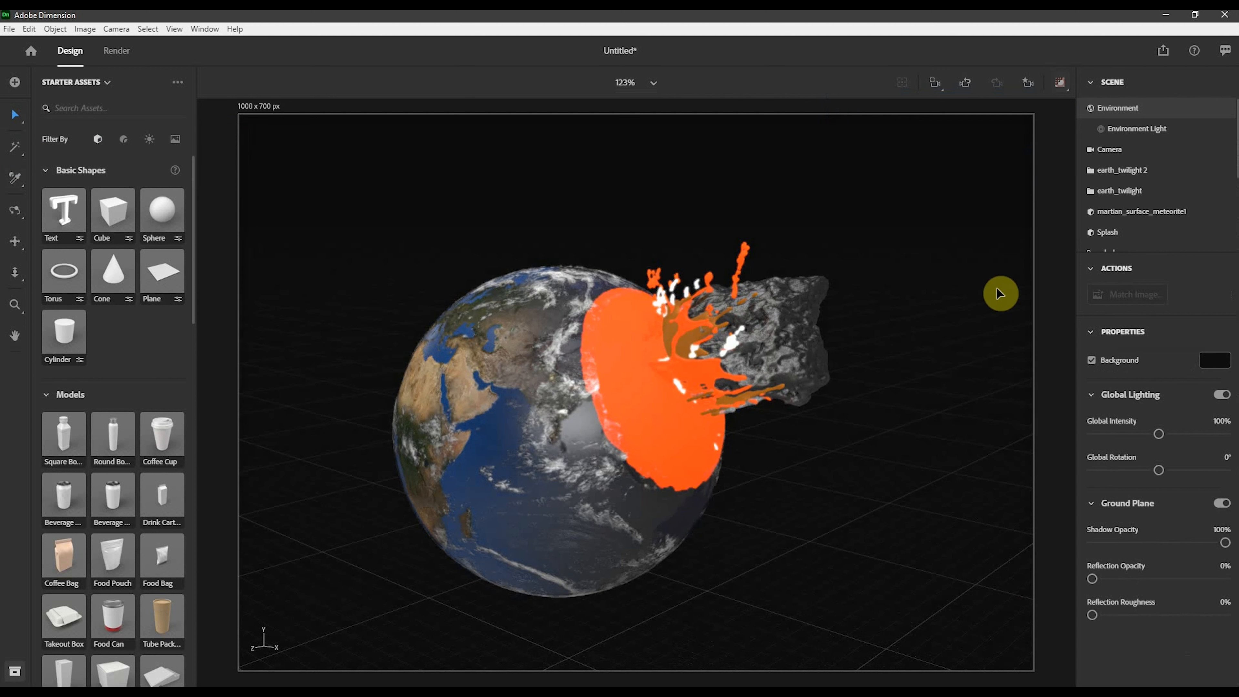
pyautogui.scroll(-3, 1159, 222)
pyautogui.click(1118, 201)
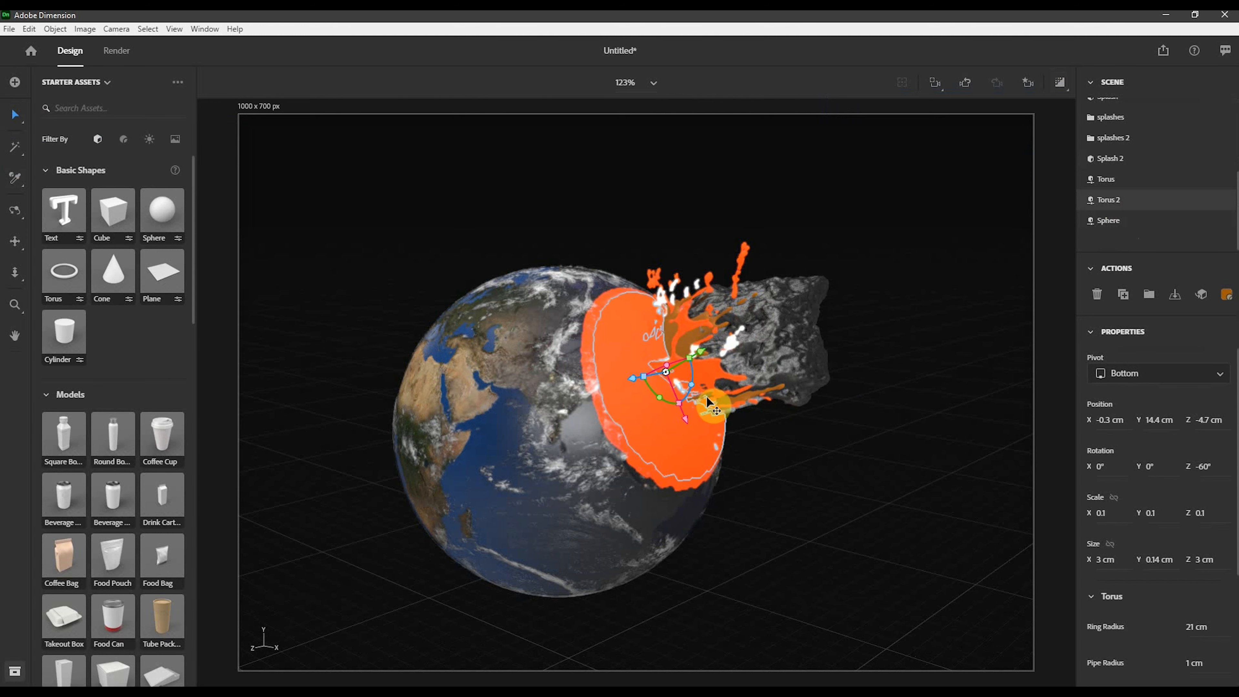
pyautogui.moveTo(854, 410); pyautogui.dragTo(713, 415, button='right')
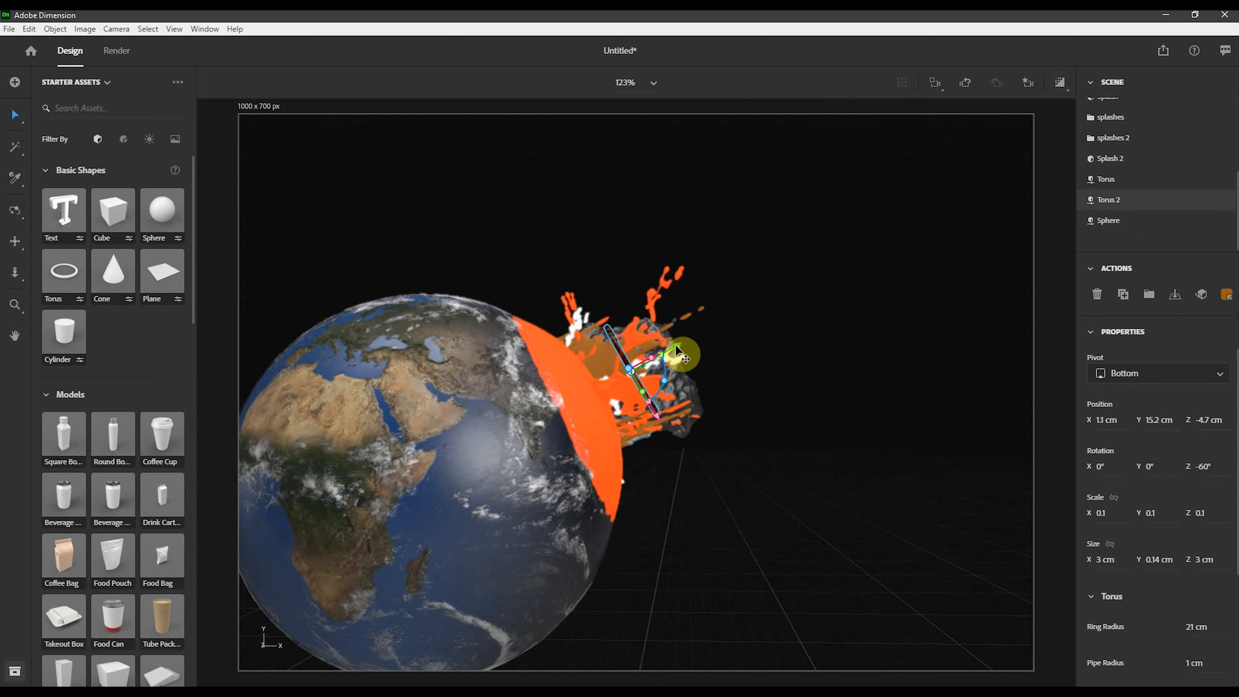
pyautogui.moveTo(677, 348); pyautogui.dragTo(656, 380)
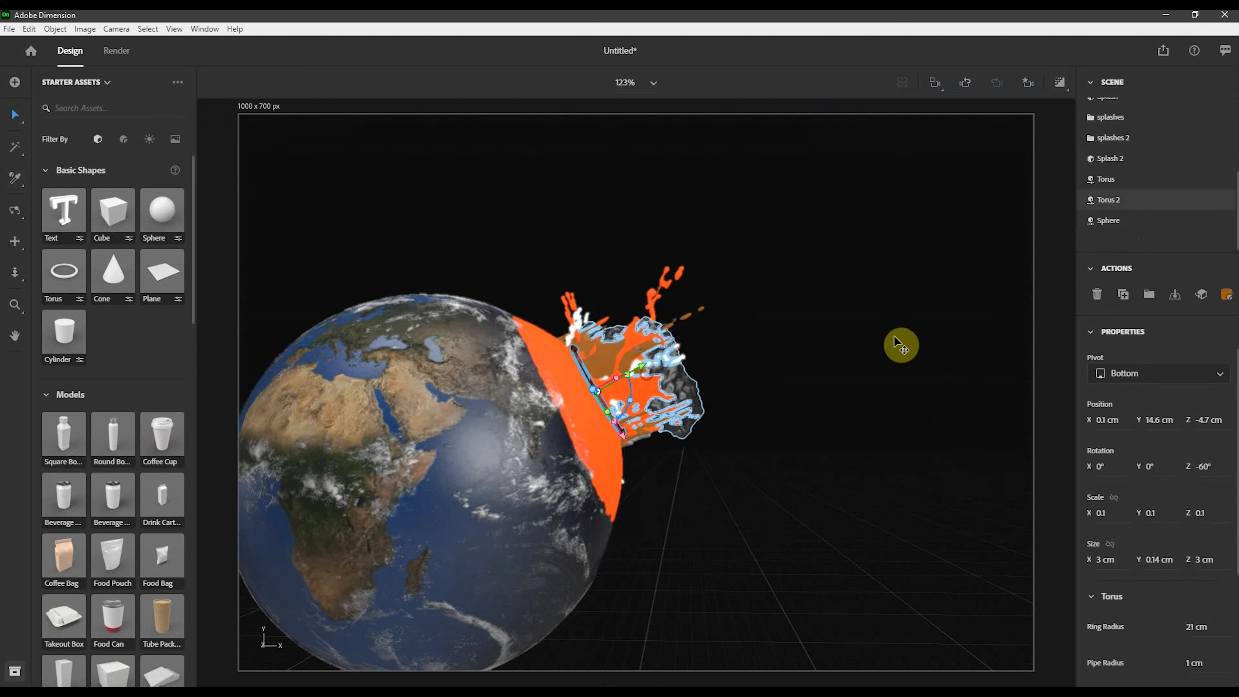
# - Nudge the Torus ring slightly so it also sits centered on the impact point
pyautogui.click(1108, 184)
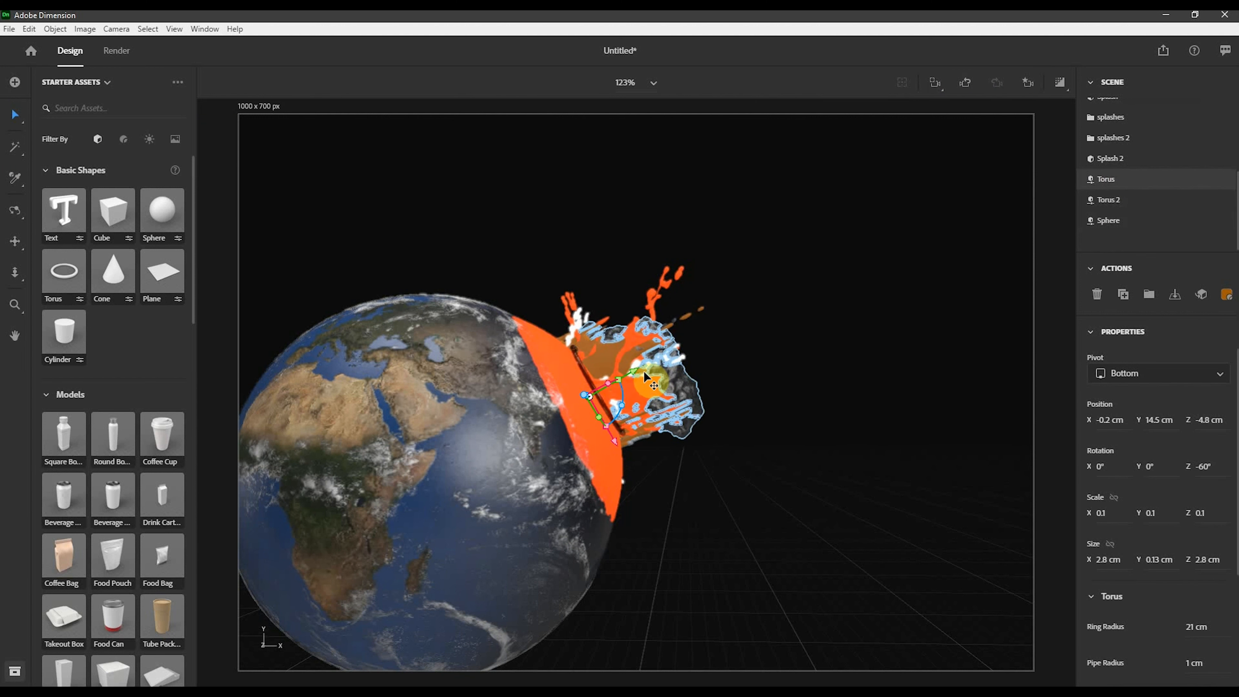
pyautogui.moveTo(643, 365); pyautogui.dragTo(652, 370)
pyautogui.moveTo(849, 371); pyautogui.dragTo(750, 415, button='right')
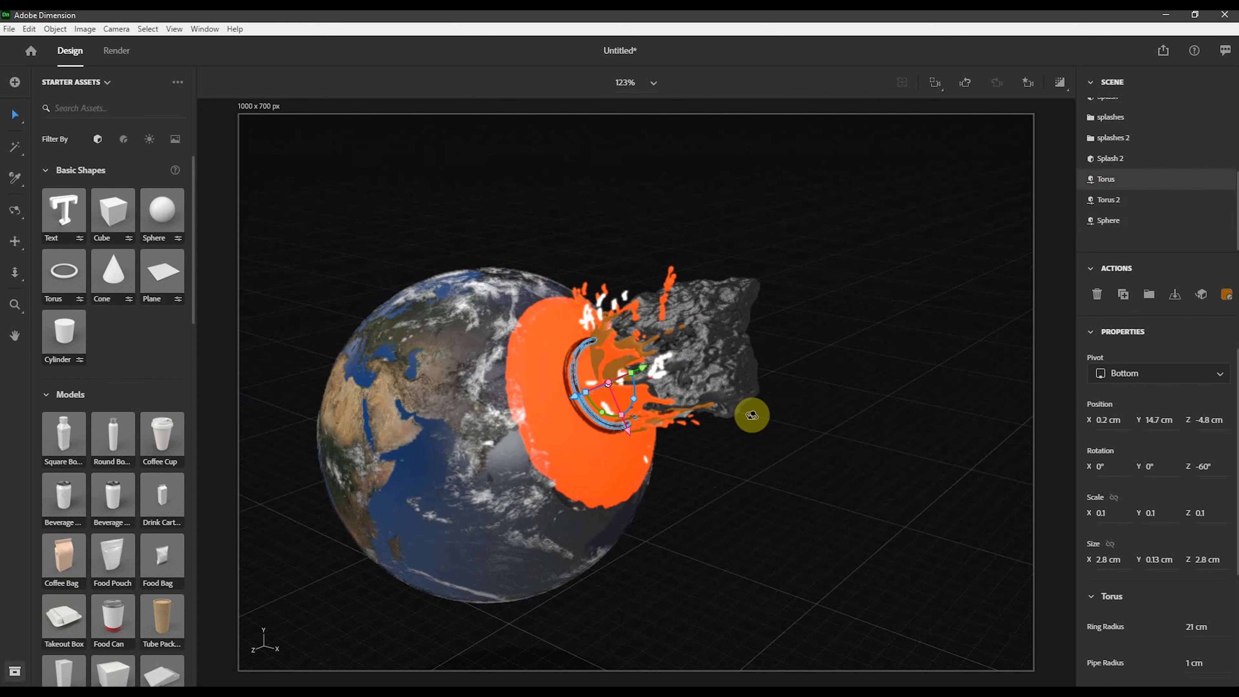
pyautogui.click(926, 315)
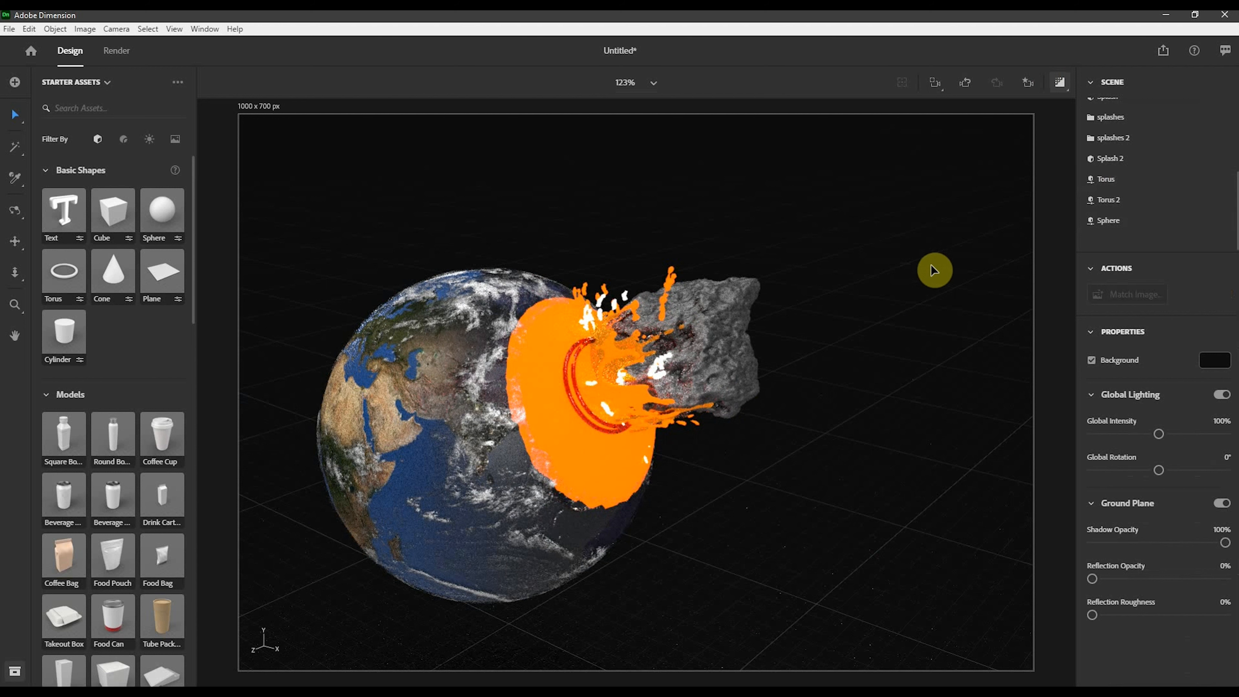
# - Set the base color of the Torus ring's material to white (FFFFFF)
pyautogui.click(587, 412)
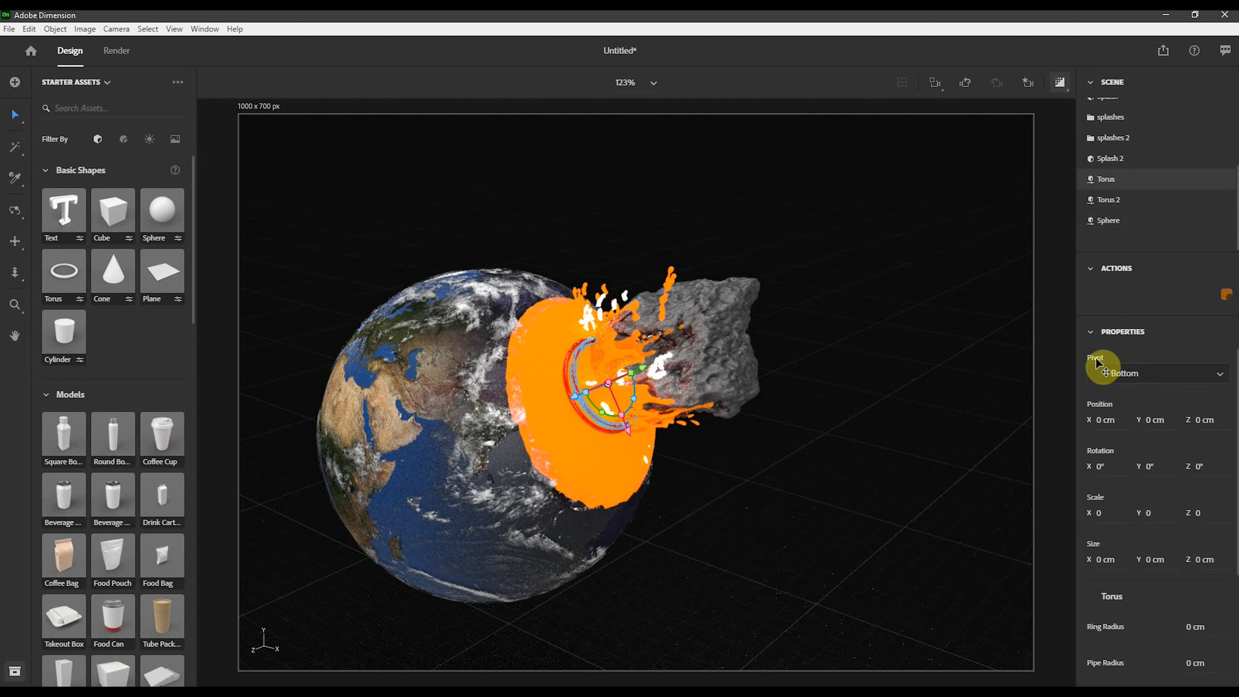
pyautogui.click(1219, 299)
pyautogui.click(1096, 131)
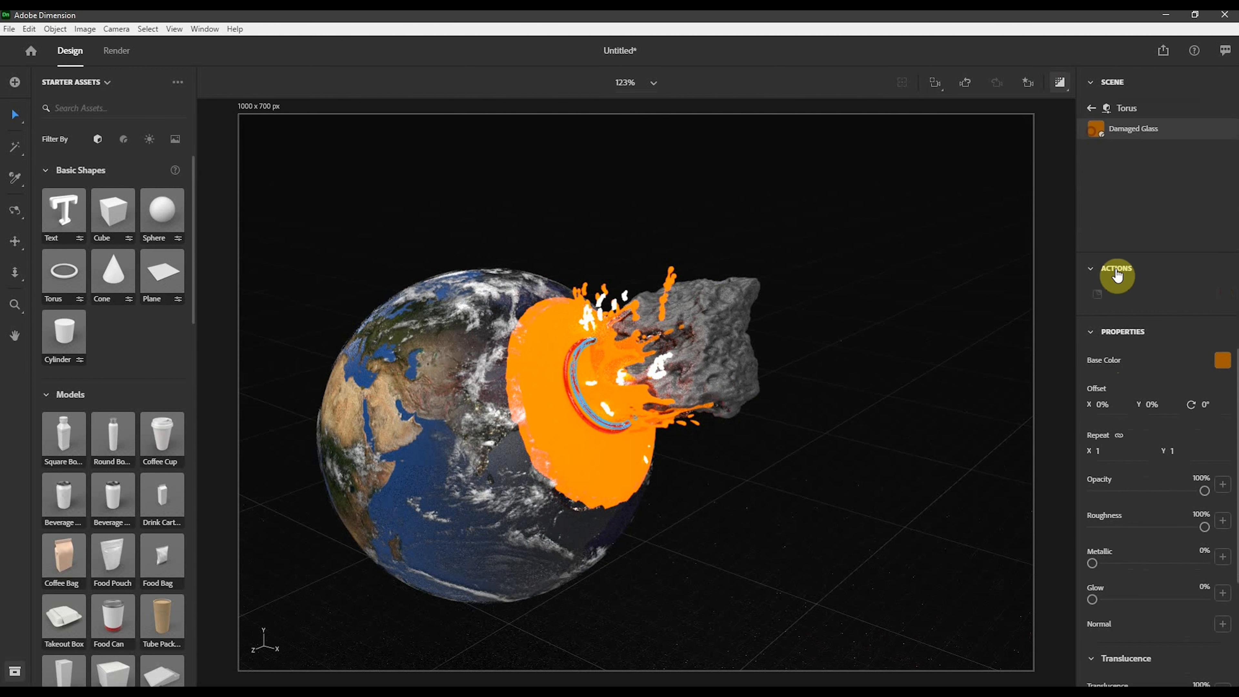
pyautogui.click(1224, 363)
pyautogui.click(1054, 312)
pyautogui.click(982, 348)
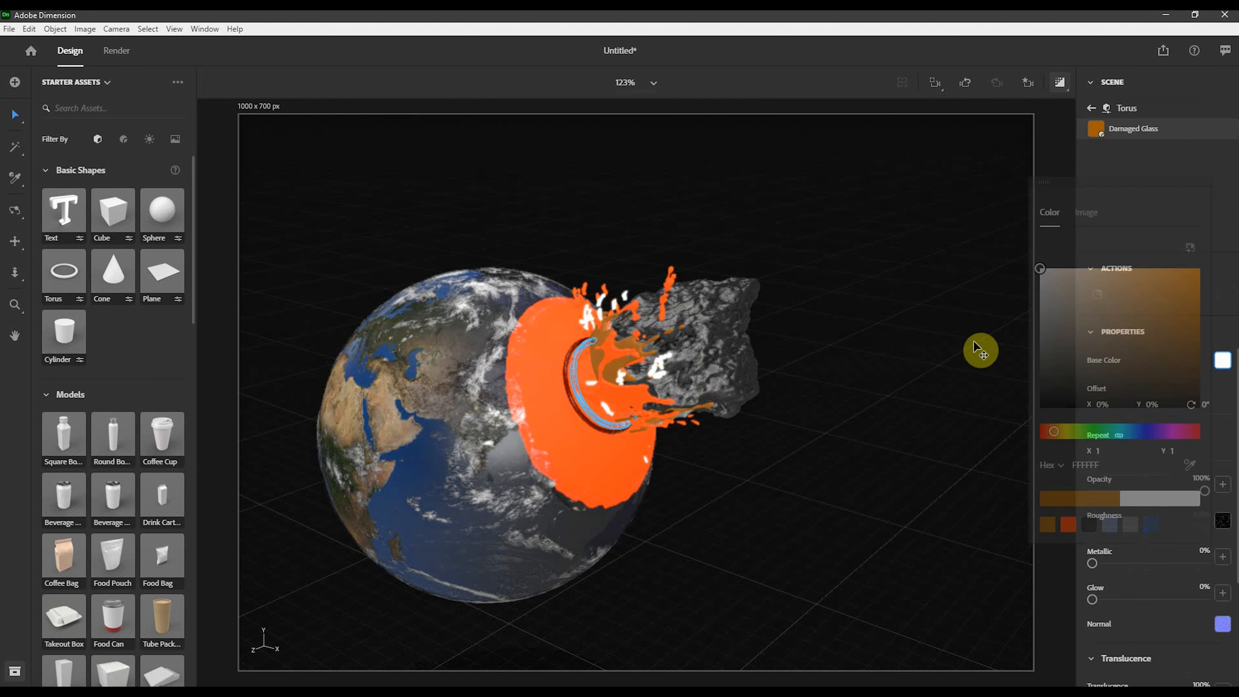
pyautogui.click(961, 357)
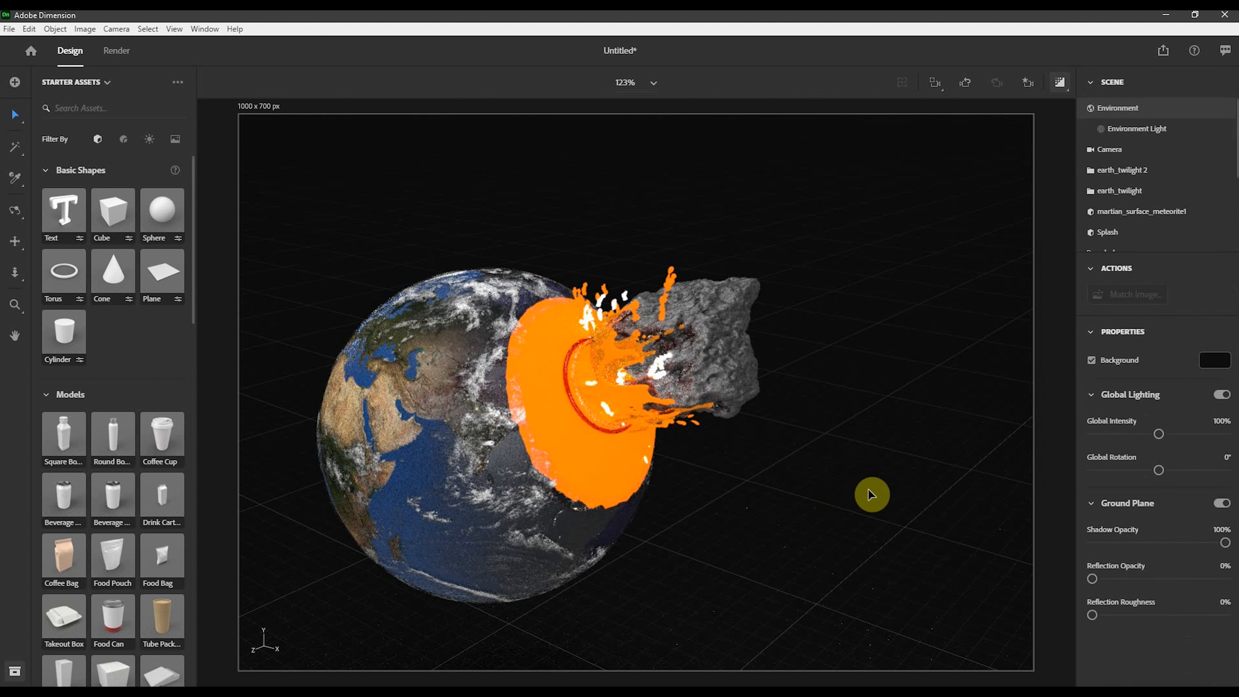
# - Set the Torus 2 ring's material base color to the same white swatch
pyautogui.click(580, 418)
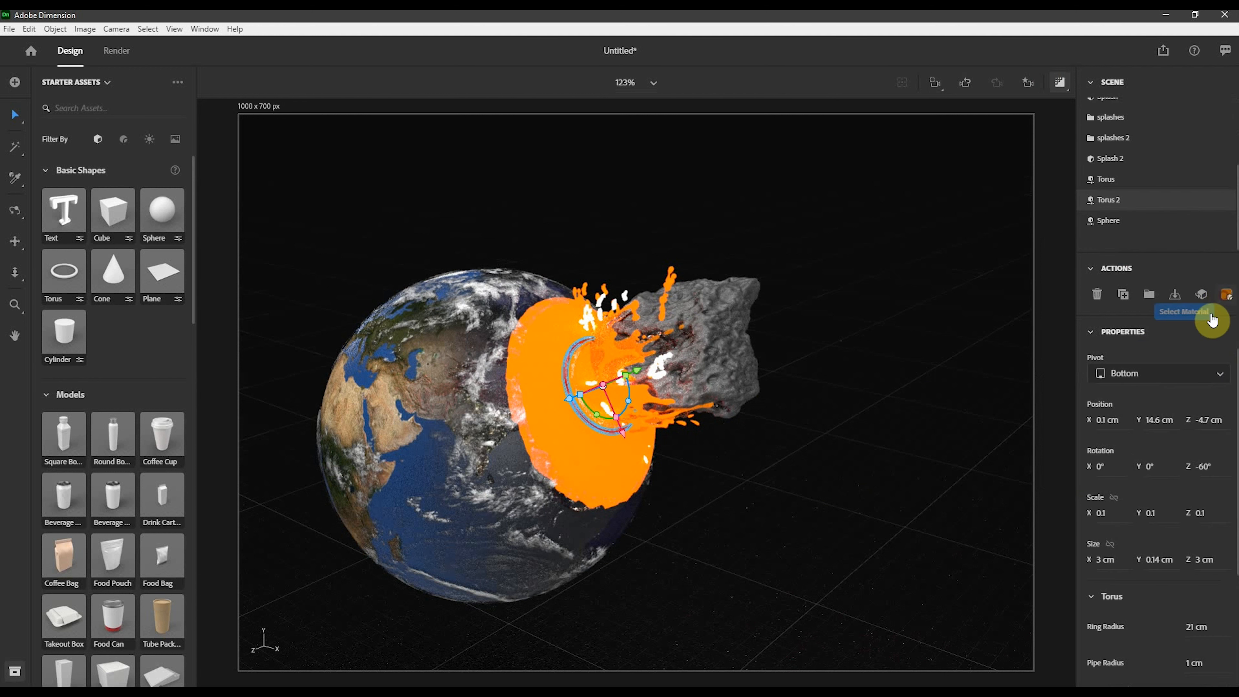
pyautogui.click(1212, 318)
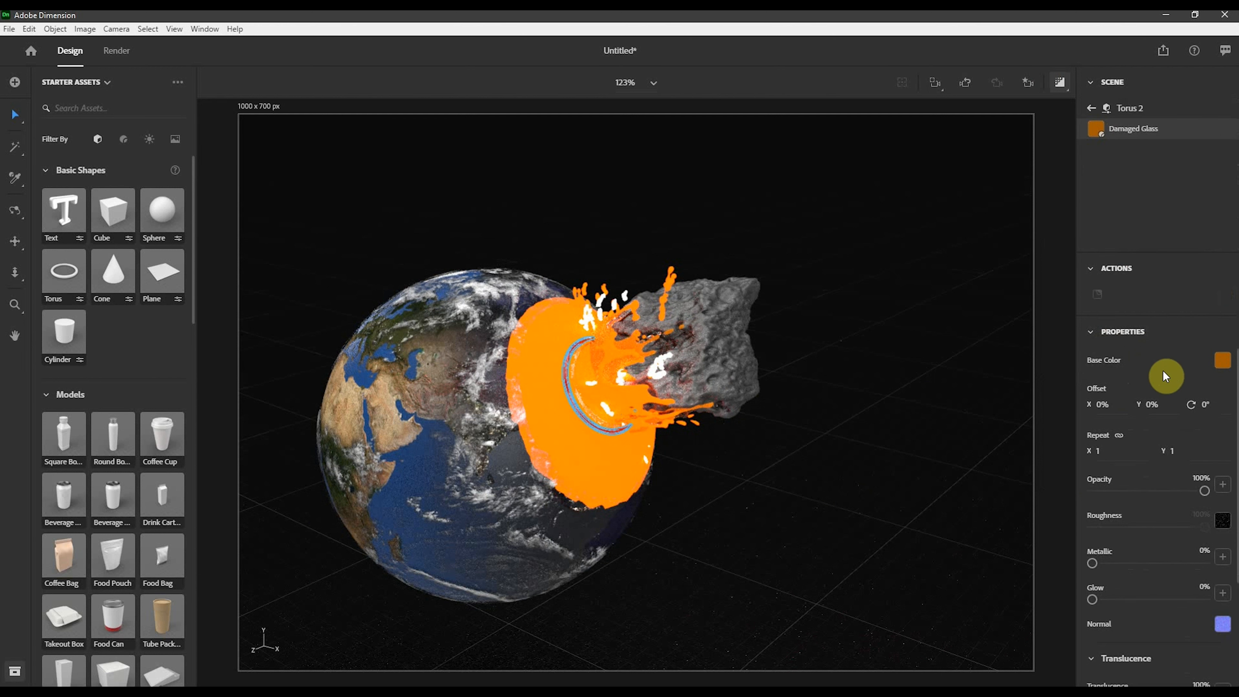
pyautogui.click(1221, 360)
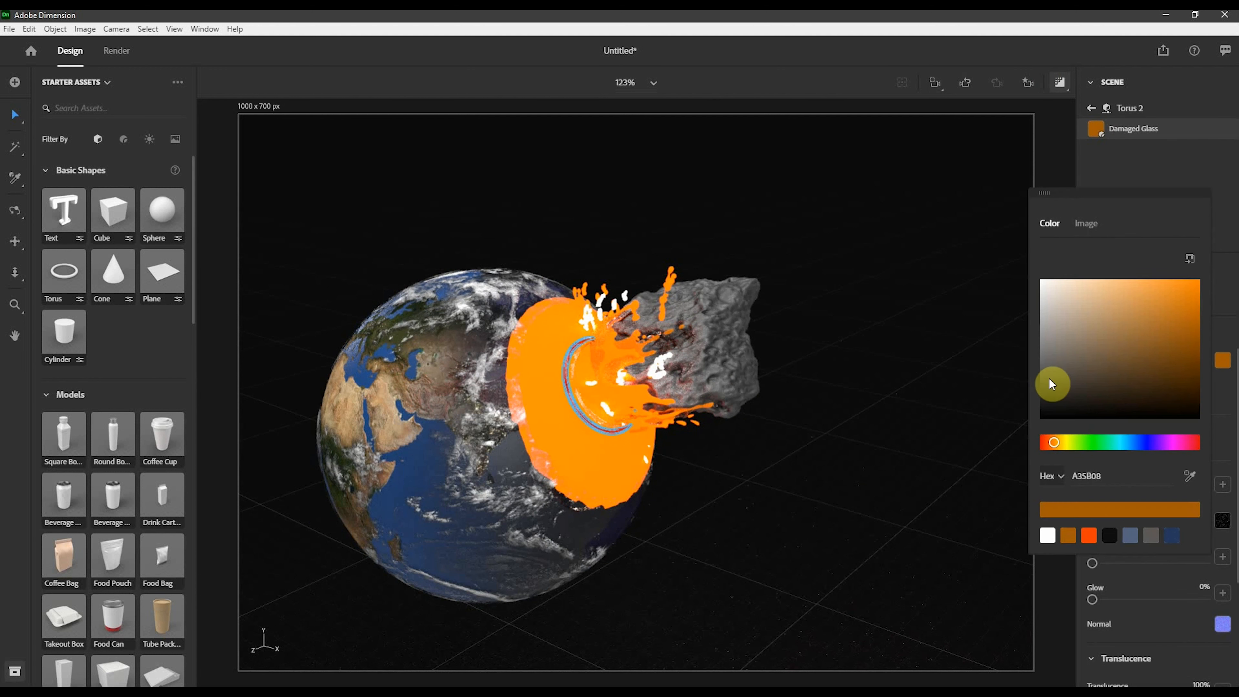
pyautogui.click(1054, 526)
pyautogui.click(913, 506)
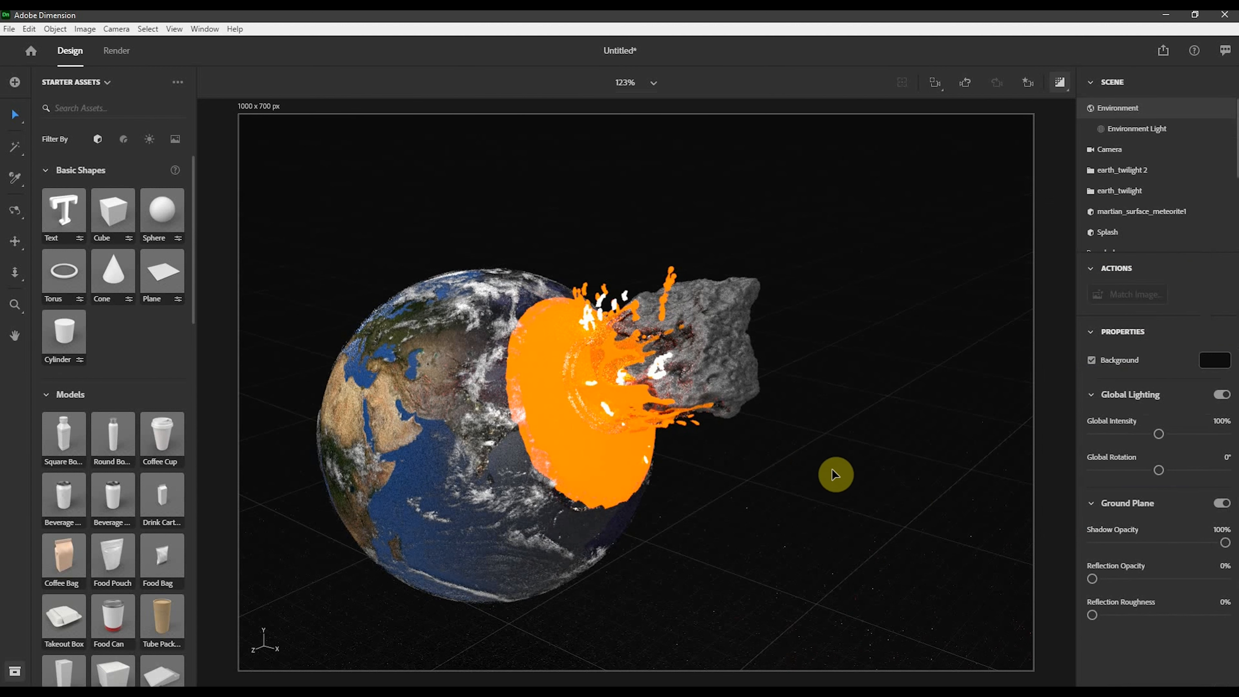
# - Scale the Torus 2 ring up to 0.2 and duplicate it
pyautogui.click(600, 425)
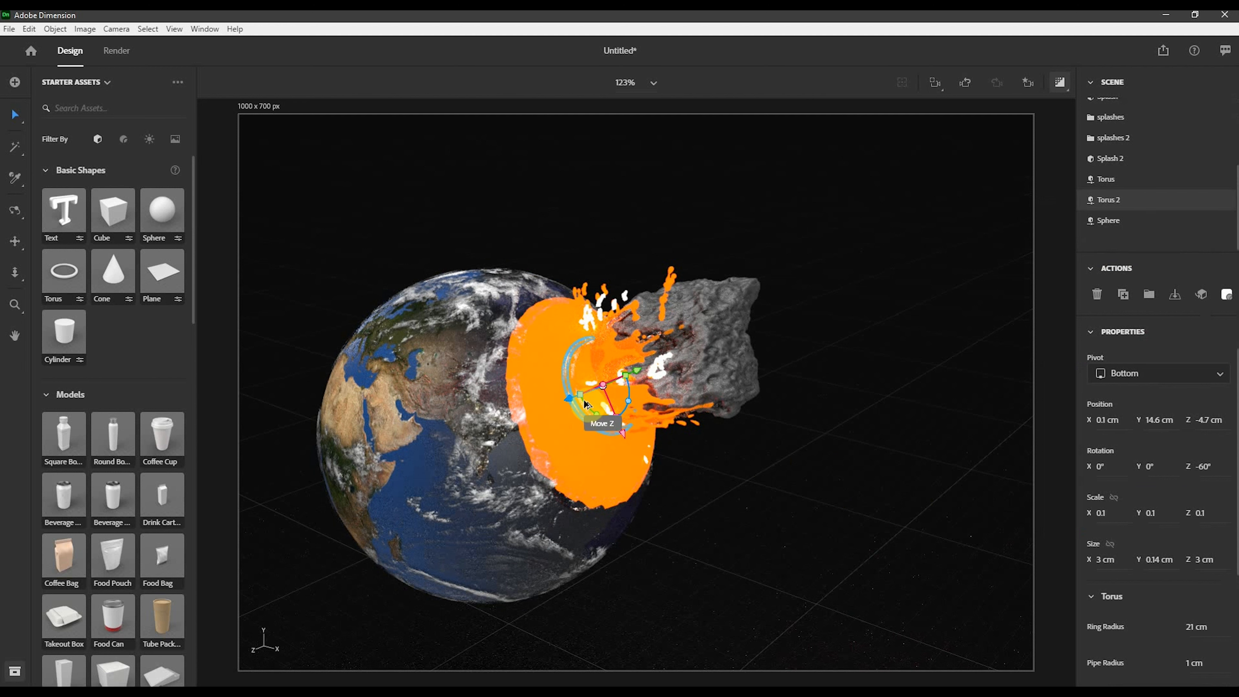
pyautogui.moveTo(618, 420); pyautogui.dragTo(656, 457)
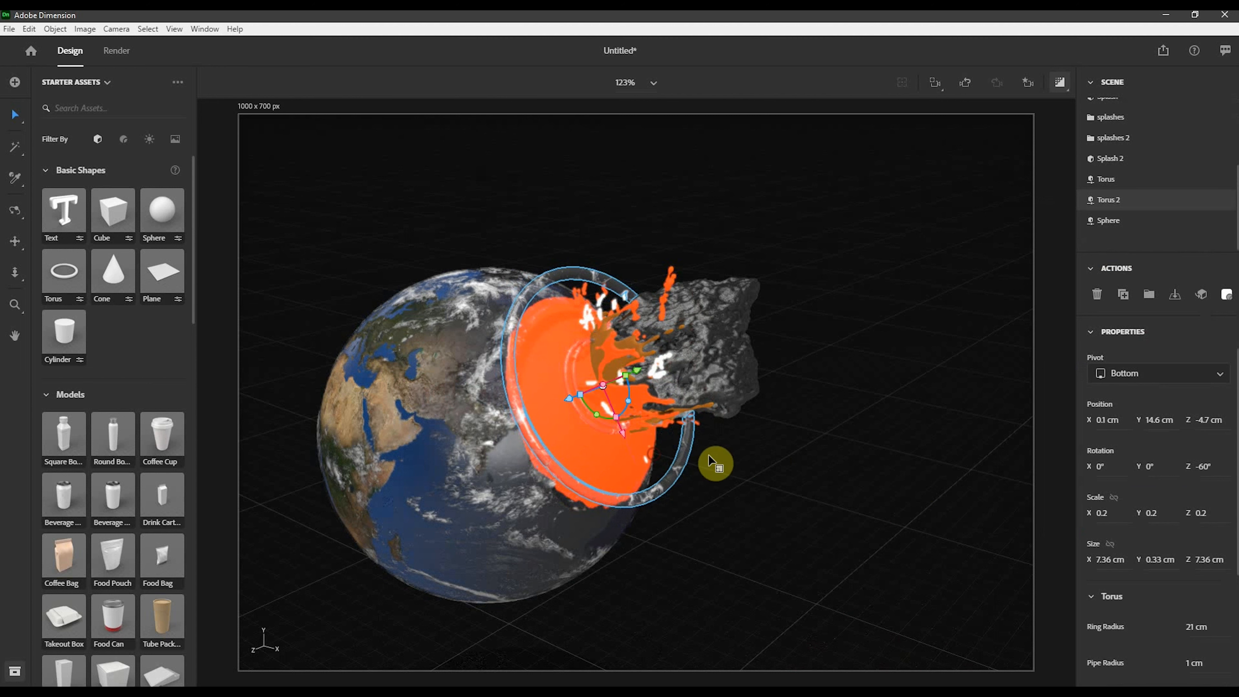
pyautogui.hotkey('ctrl', 'd')
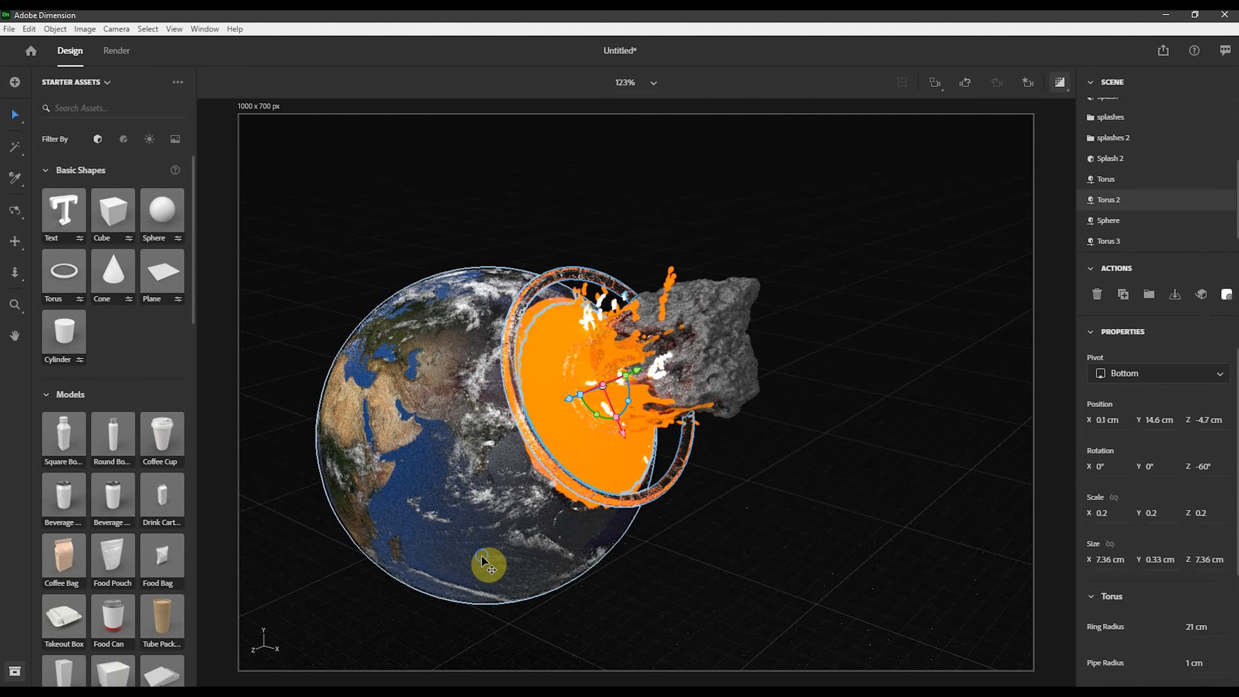
# - Rotate the duplicated ring to about 177°, 175°, 116° so it tilts differently around the impact
pyautogui.moveTo(489, 562); pyautogui.dragTo(595, 511, button='right')
pyautogui.moveTo(651, 363); pyautogui.dragTo(625, 399)
pyautogui.moveTo(602, 424); pyautogui.dragTo(607, 424)
pyautogui.moveTo(818, 320); pyautogui.dragTo(590, 434, button='right')
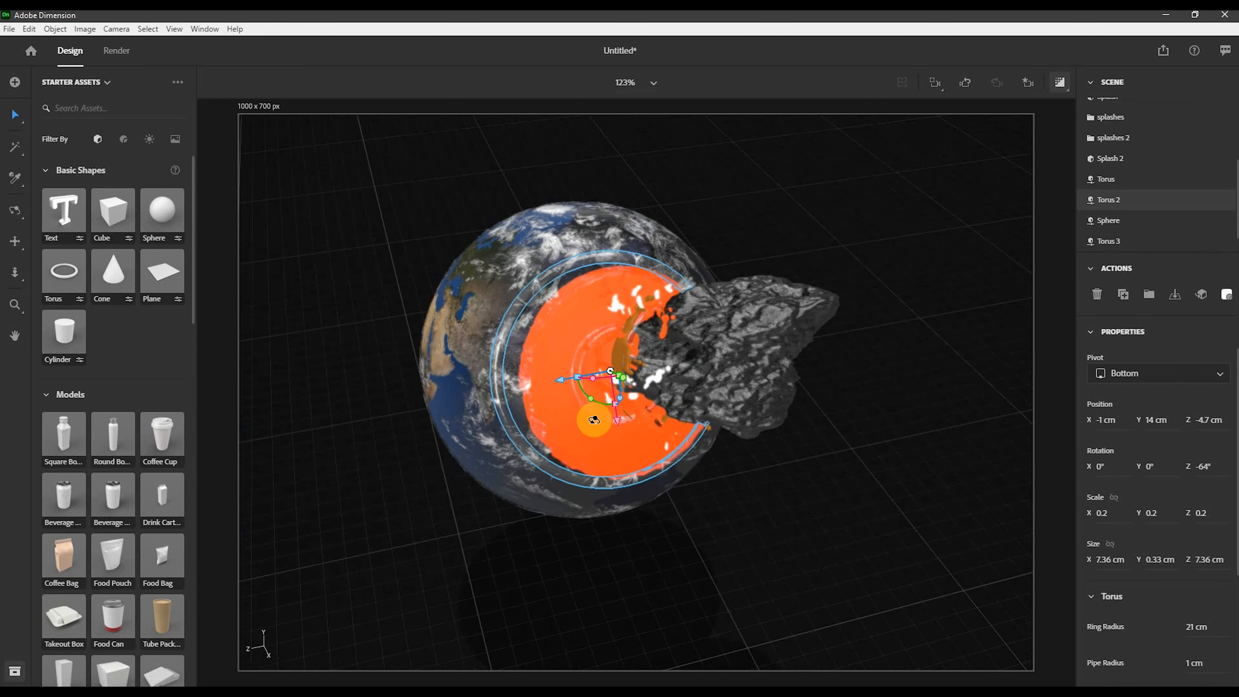
pyautogui.moveTo(561, 380); pyautogui.dragTo(617, 372)
pyautogui.click(512, 571)
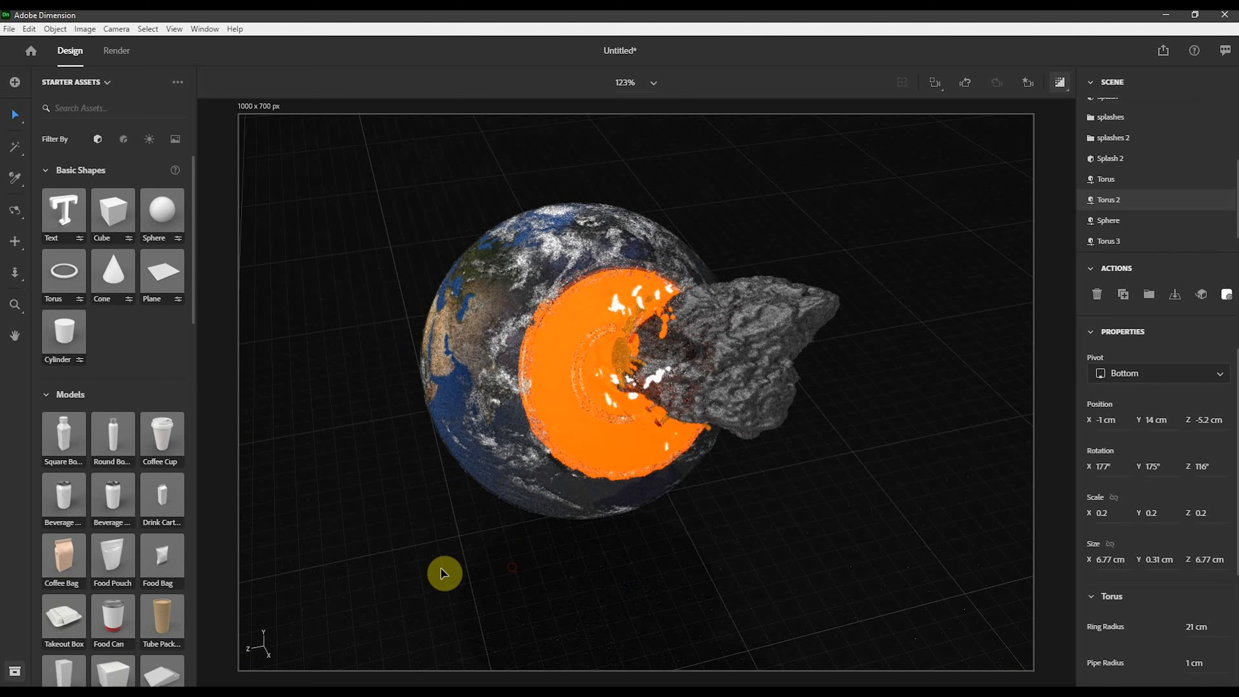
# - Return the camera to the View 1 bookmark and nudge the duplicated ring slightly toward the impact
pyautogui.moveTo(412, 575); pyautogui.dragTo(473, 507, button='middle')
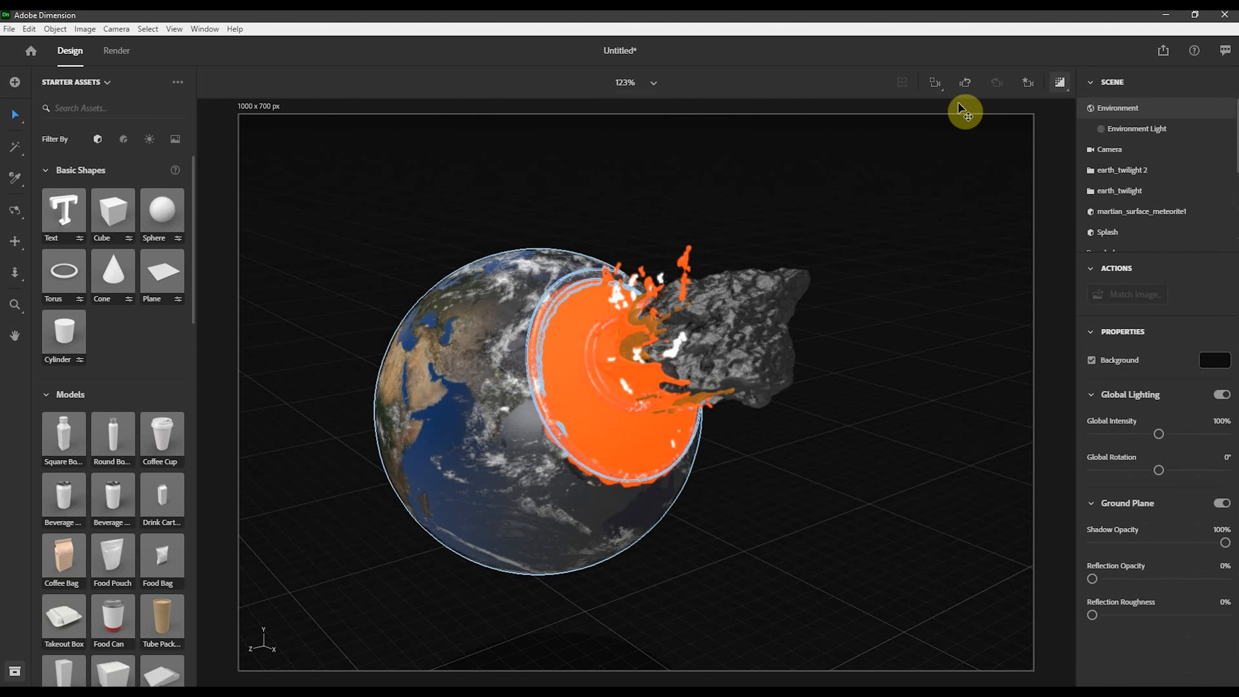
pyautogui.click(1028, 82)
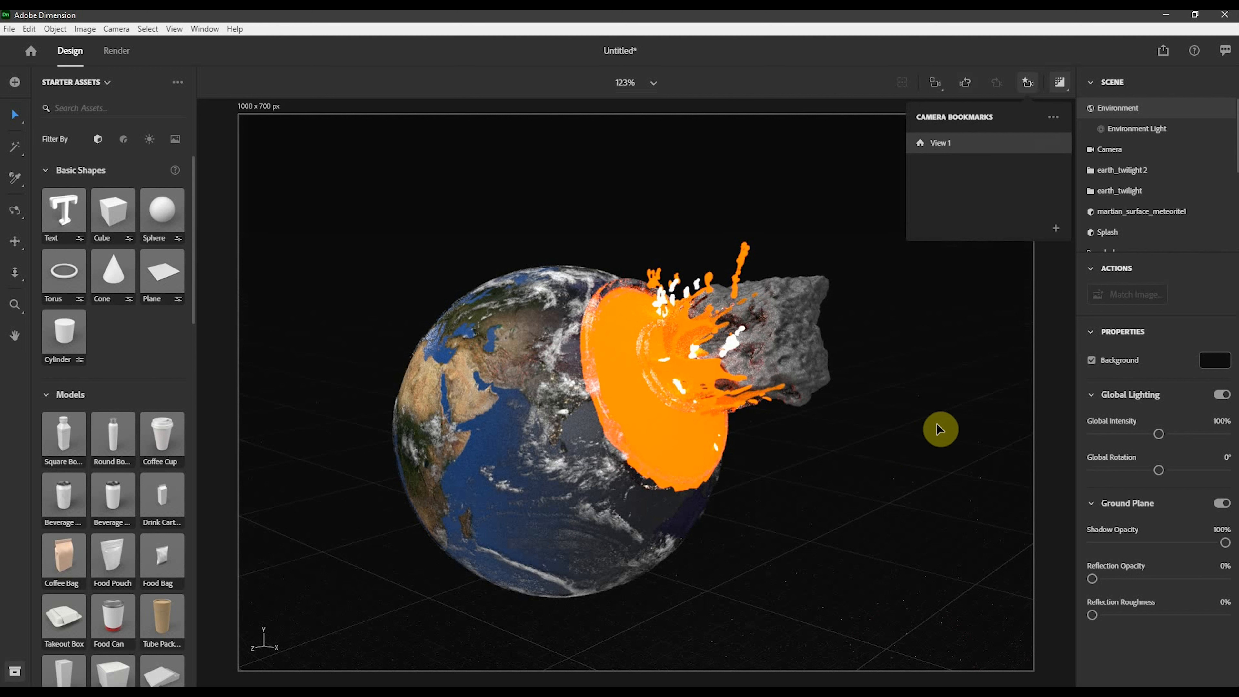
pyautogui.click(781, 403)
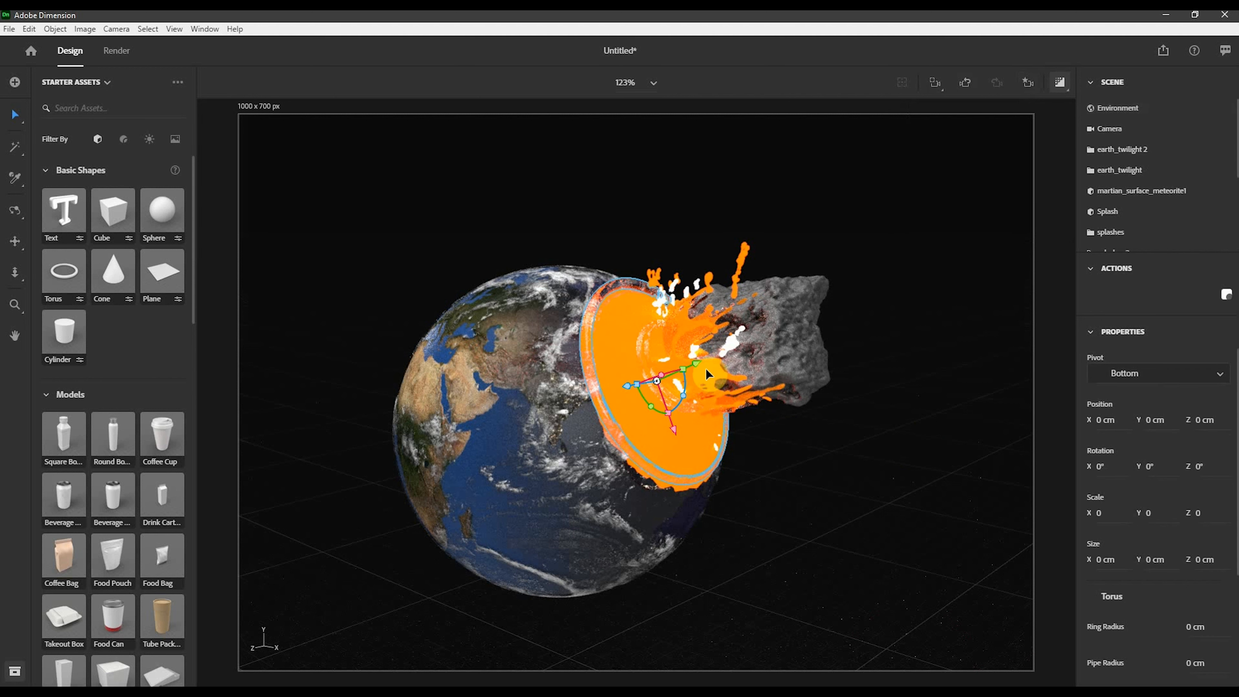
pyautogui.moveTo(698, 361); pyautogui.dragTo(693, 361)
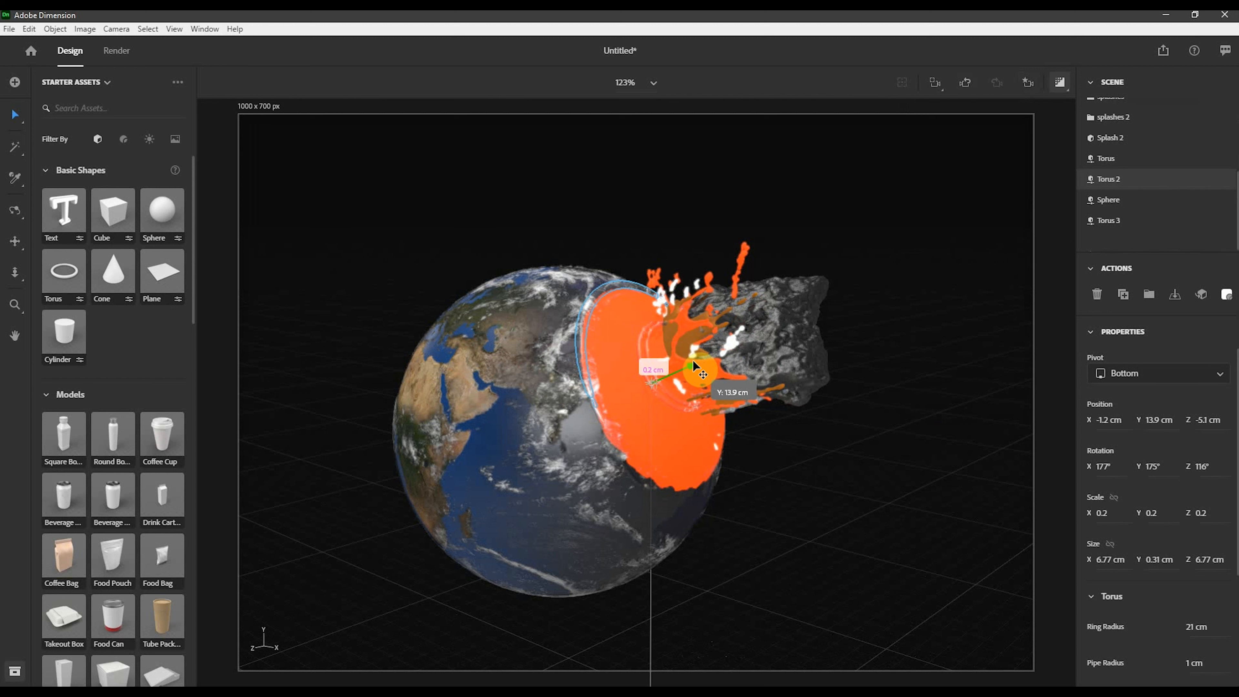
pyautogui.click(942, 269)
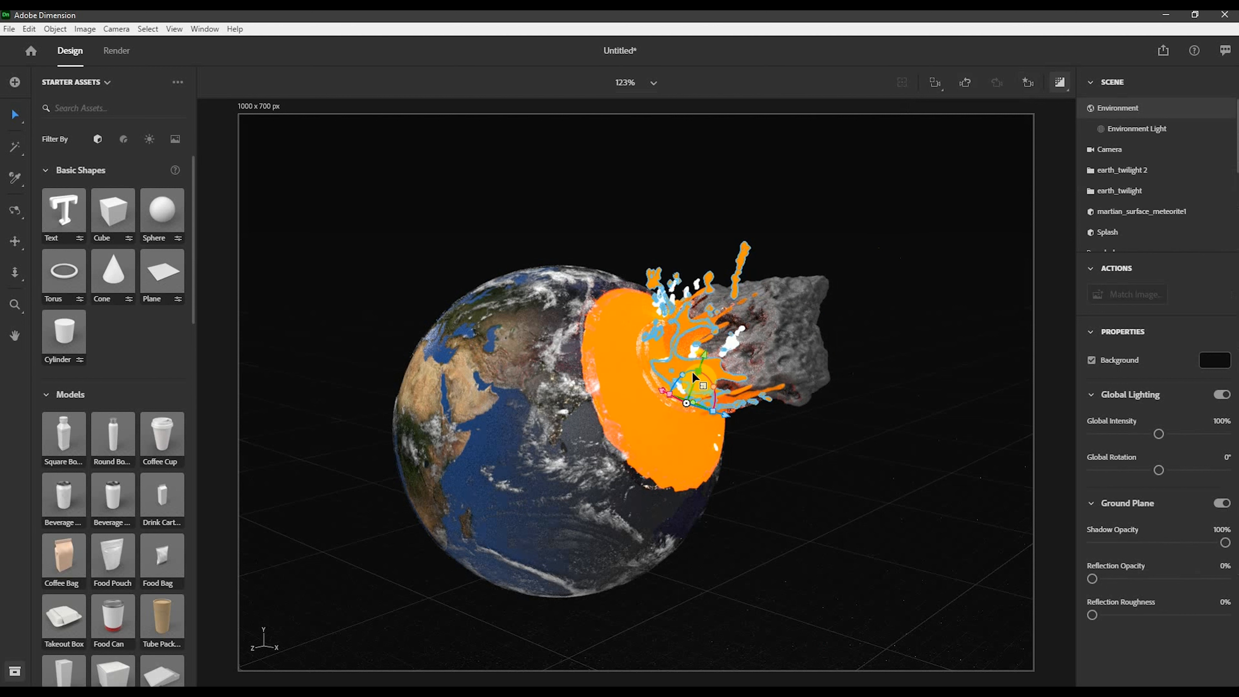
# - Reposition the Splash object slightly around the impact point
pyautogui.click(692, 371)
pyautogui.moveTo(727, 419); pyautogui.dragTo(709, 415)
pyautogui.moveTo(646, 382); pyautogui.dragTo(631, 375)
pyautogui.moveTo(674, 339); pyautogui.dragTo(672, 354)
pyautogui.click(725, 330)
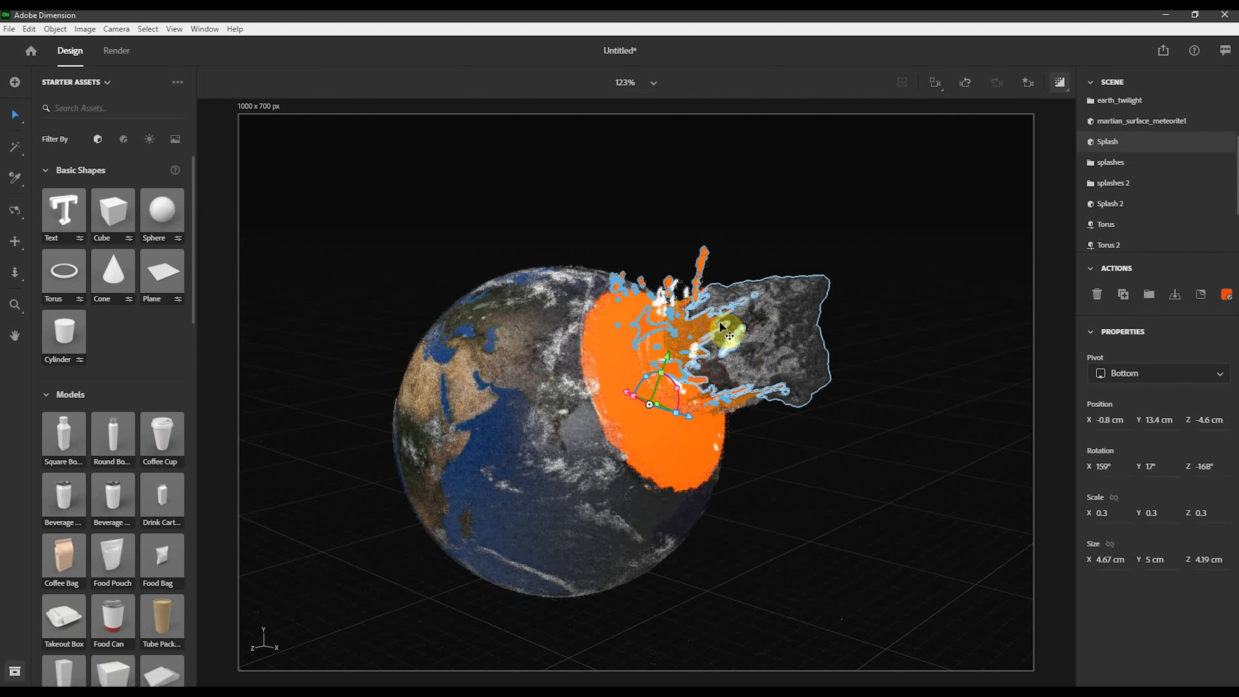
# - Select the splashes group and shift it slightly around the impact
pyautogui.moveTo(701, 363)
pyautogui.mouseDown()
pyautogui.moveTo(687, 367)
pyautogui.moveTo(697, 361)
pyautogui.mouseUp()
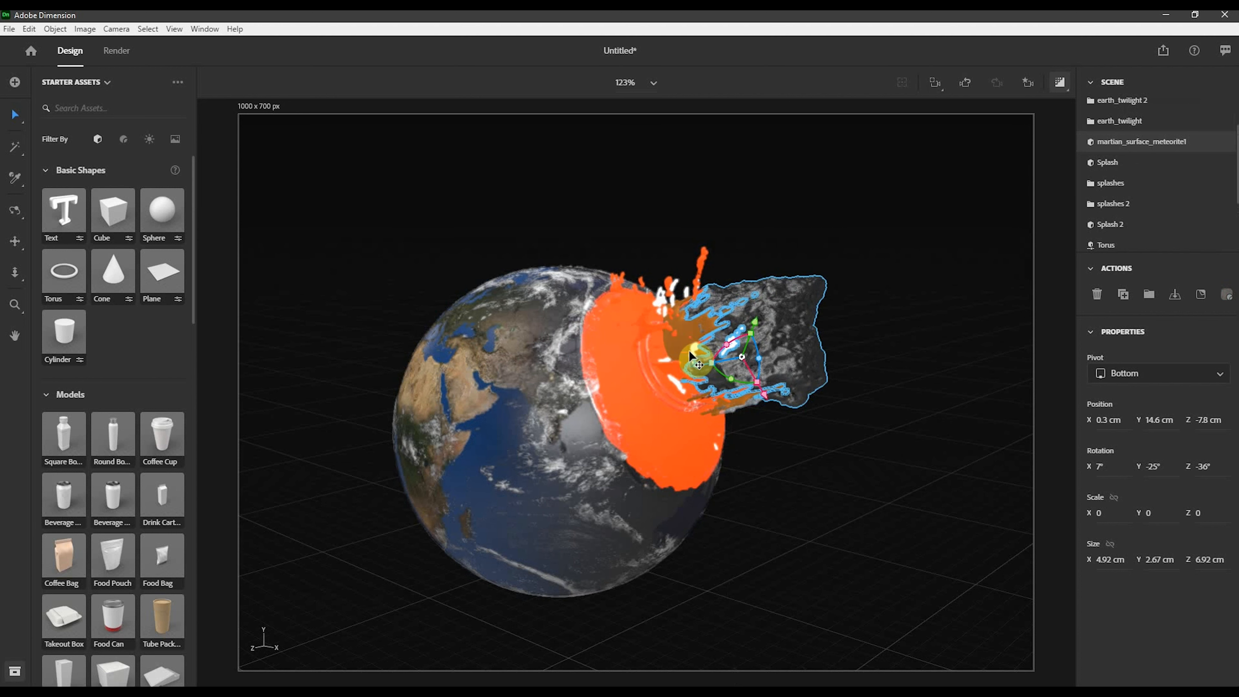
pyautogui.click(677, 340)
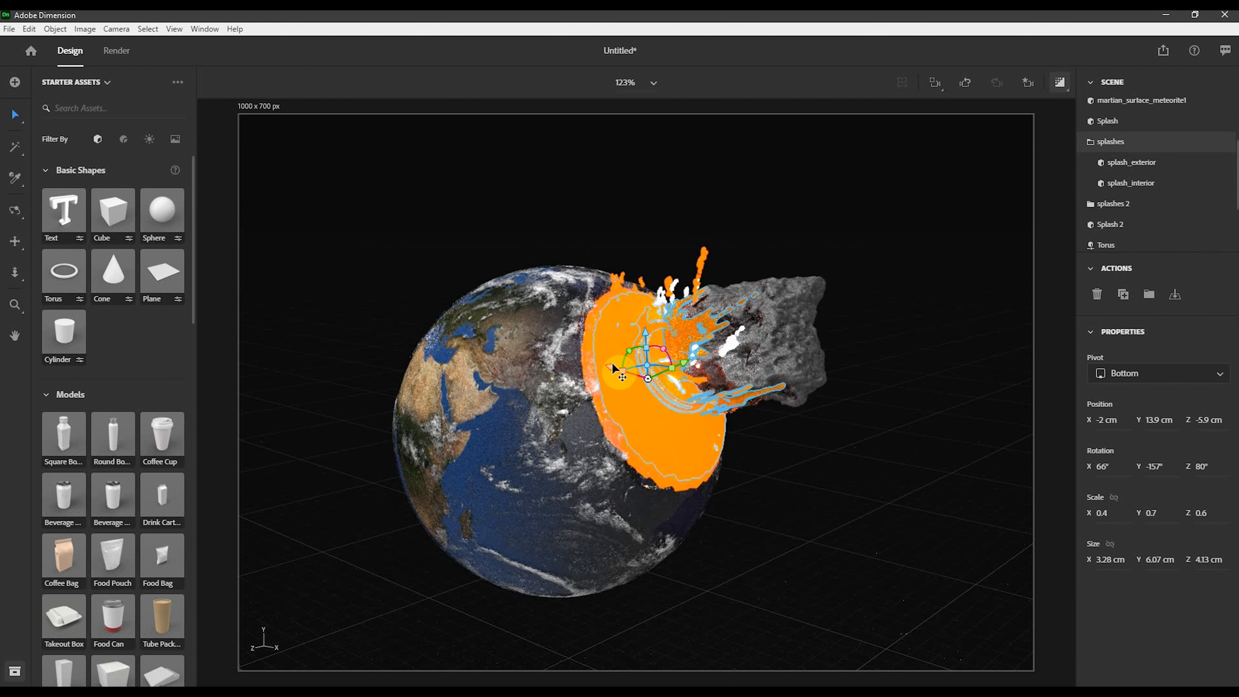
pyautogui.moveTo(611, 362); pyautogui.dragTo(663, 376)
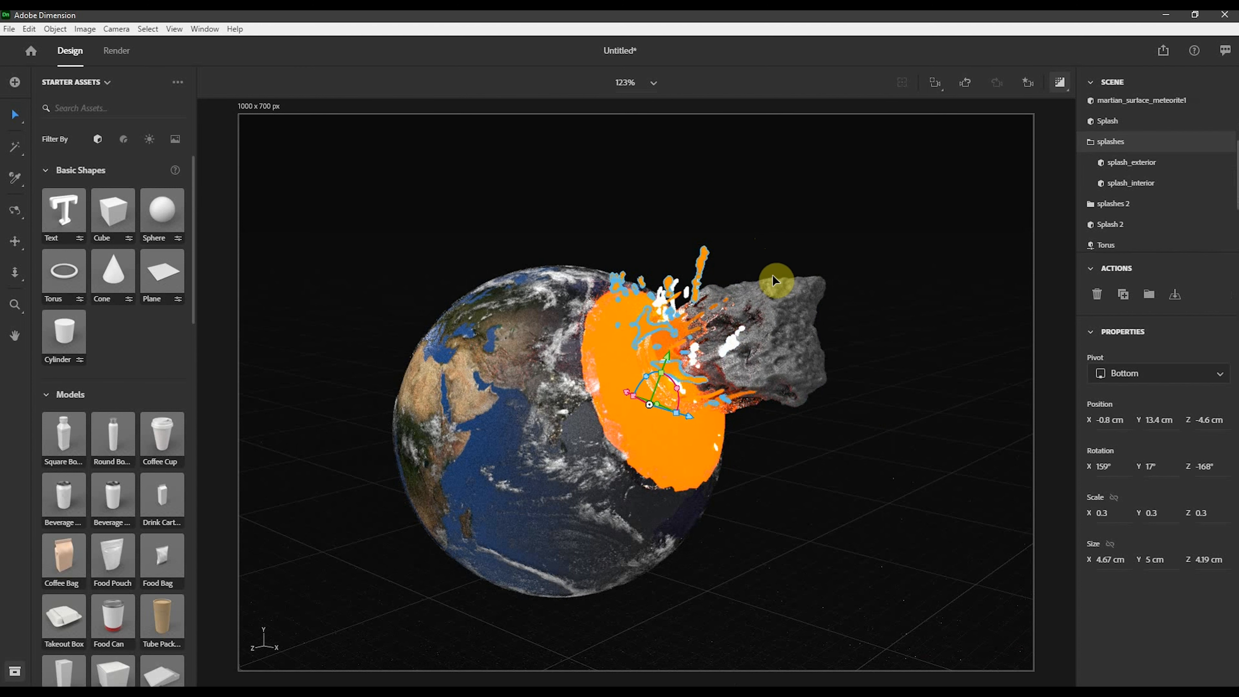
# - Rotate the Splash object about its X axis by about 45°
pyautogui.click(682, 416)
pyautogui.moveTo(680, 393); pyautogui.dragTo(682, 415)
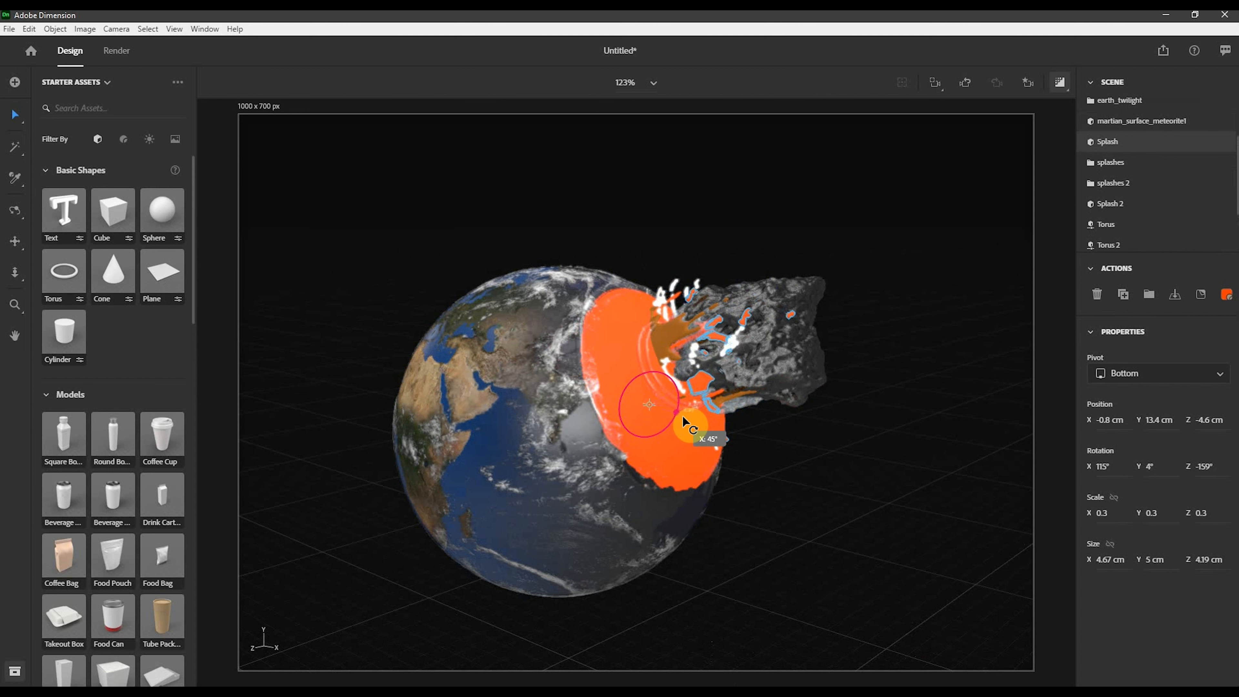
pyautogui.click(890, 336)
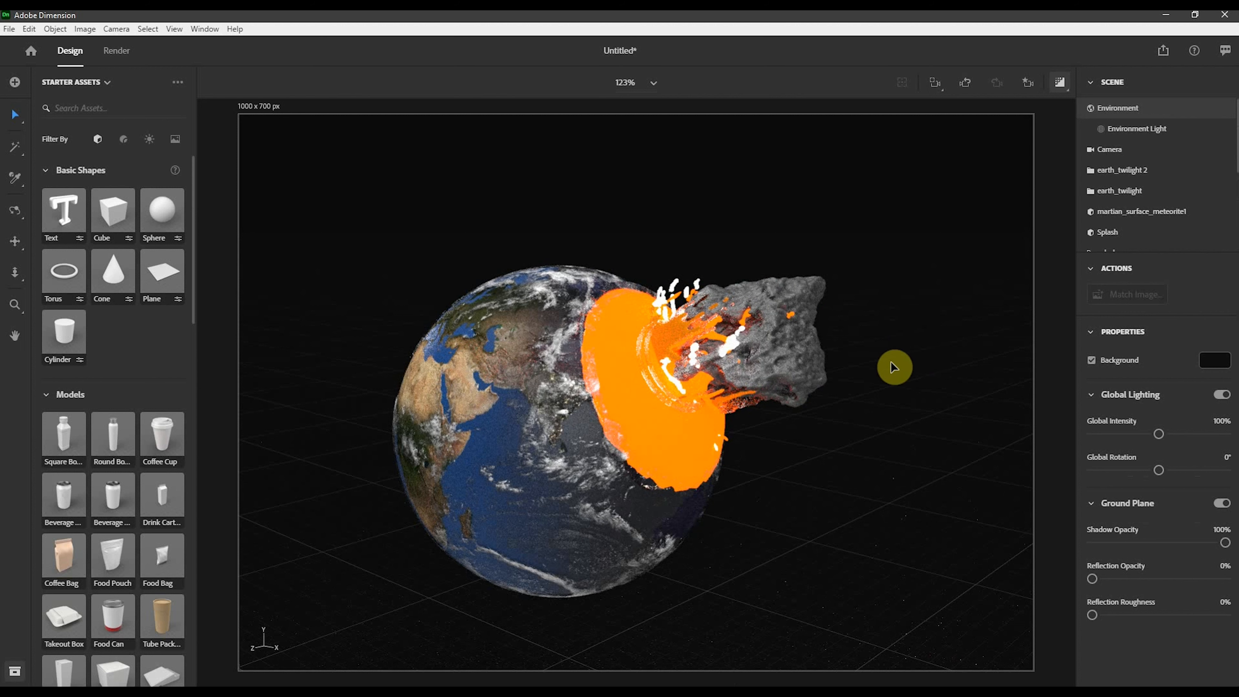
# - Nudge the small splash pieces and the splashes group slightly deeper into the impact crater
pyautogui.click(681, 288)
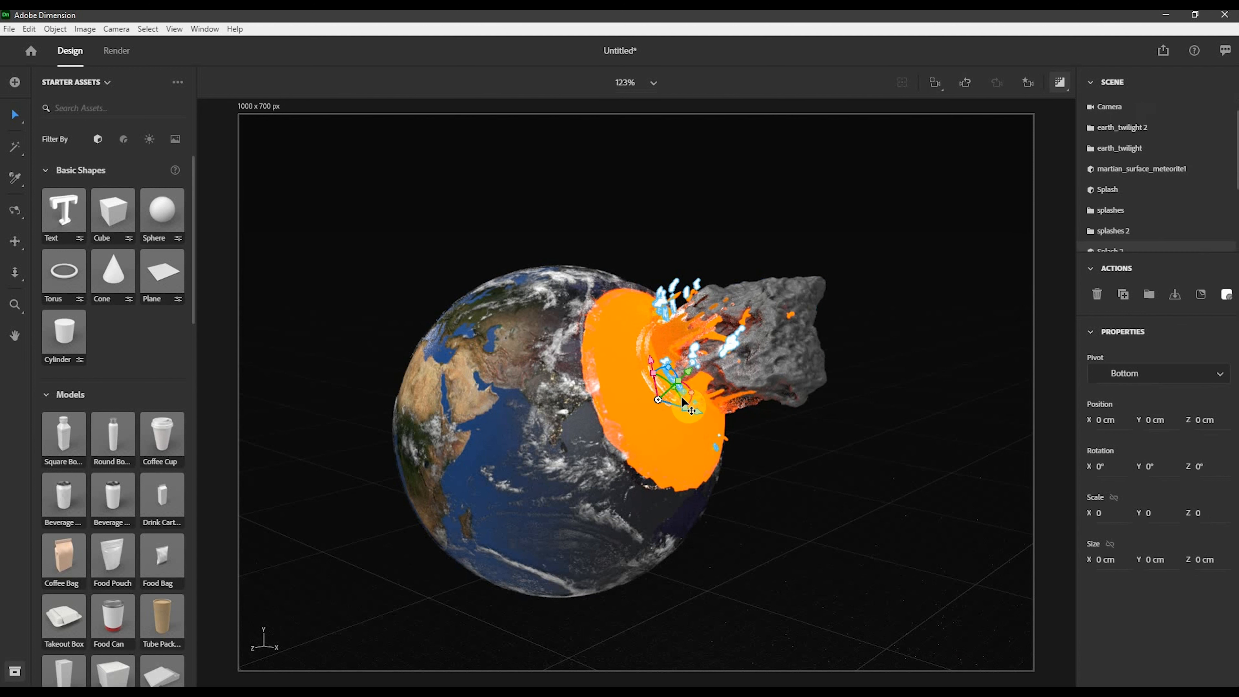
pyautogui.moveTo(689, 393); pyautogui.dragTo(701, 395)
pyautogui.click(959, 371)
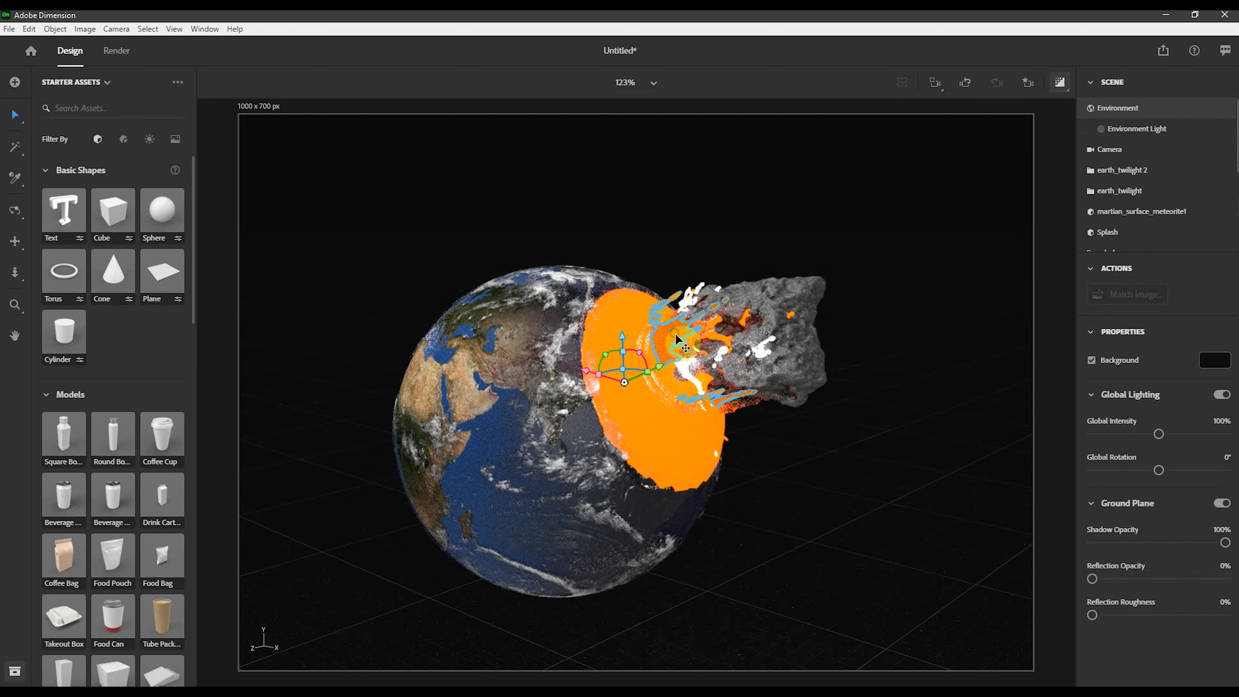
pyautogui.moveTo(678, 336)
pyautogui.mouseDown()
pyautogui.moveTo(698, 324)
pyautogui.moveTo(689, 333)
pyautogui.mouseUp()
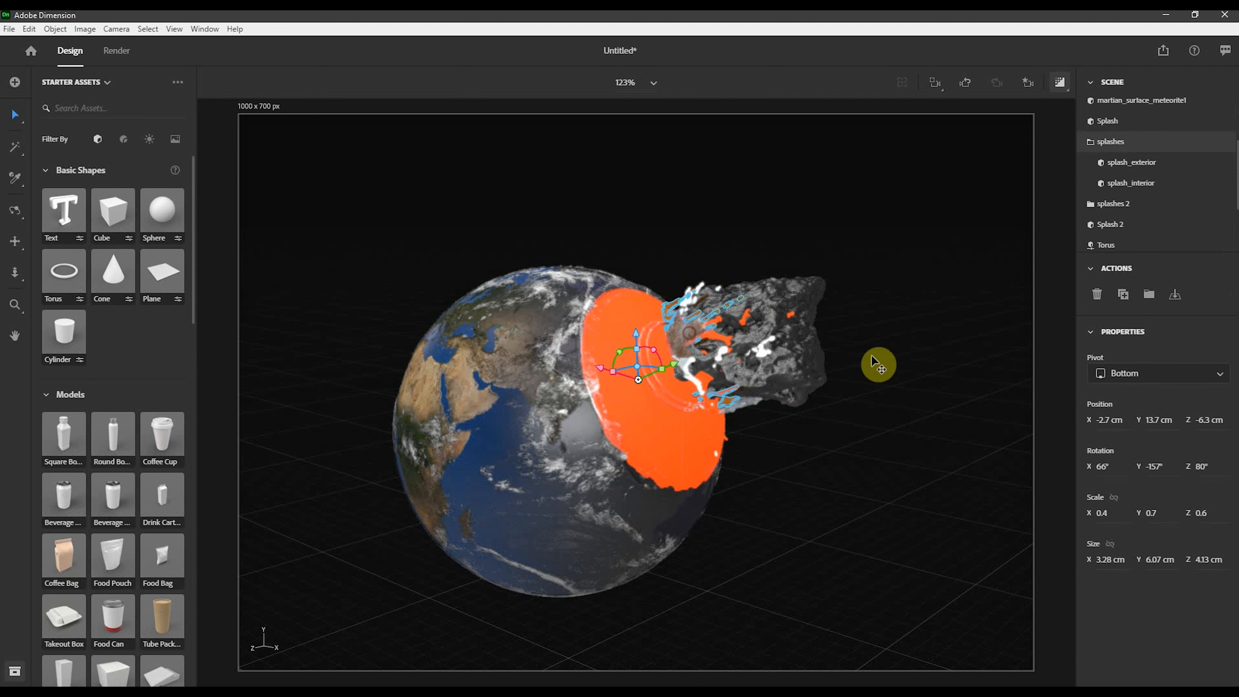
pyautogui.click(878, 287)
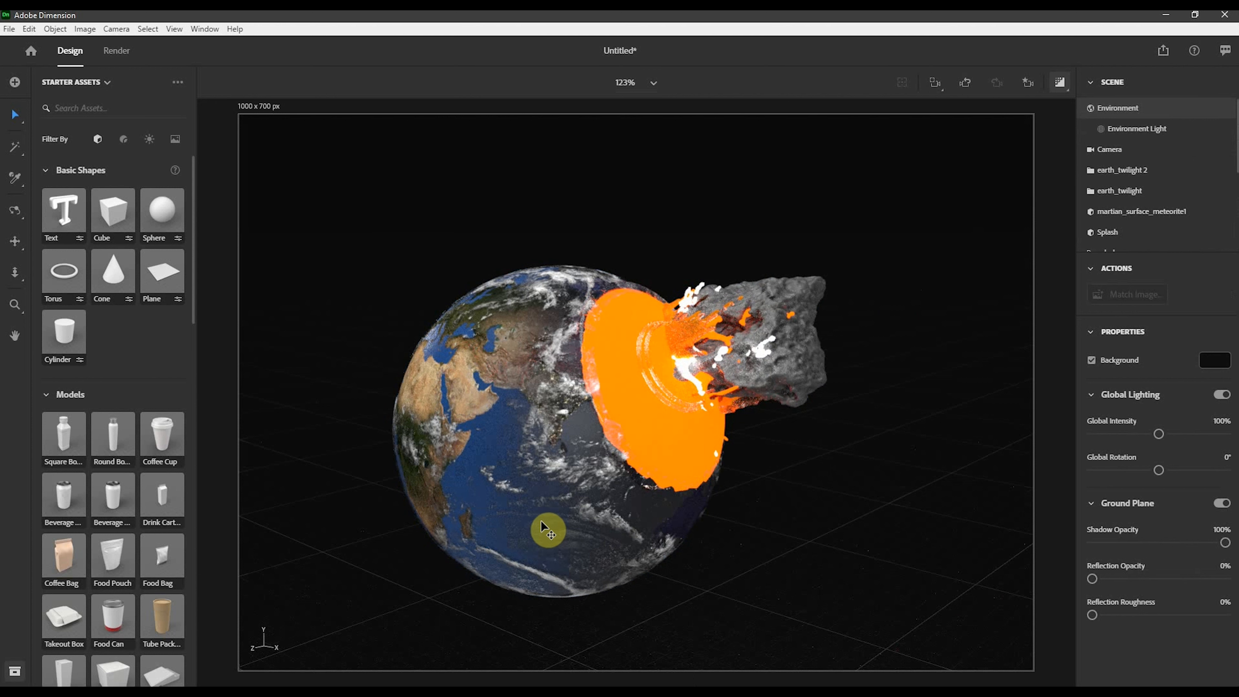
# - Select and delete two extra objects at the impact point
pyautogui.click(659, 383)
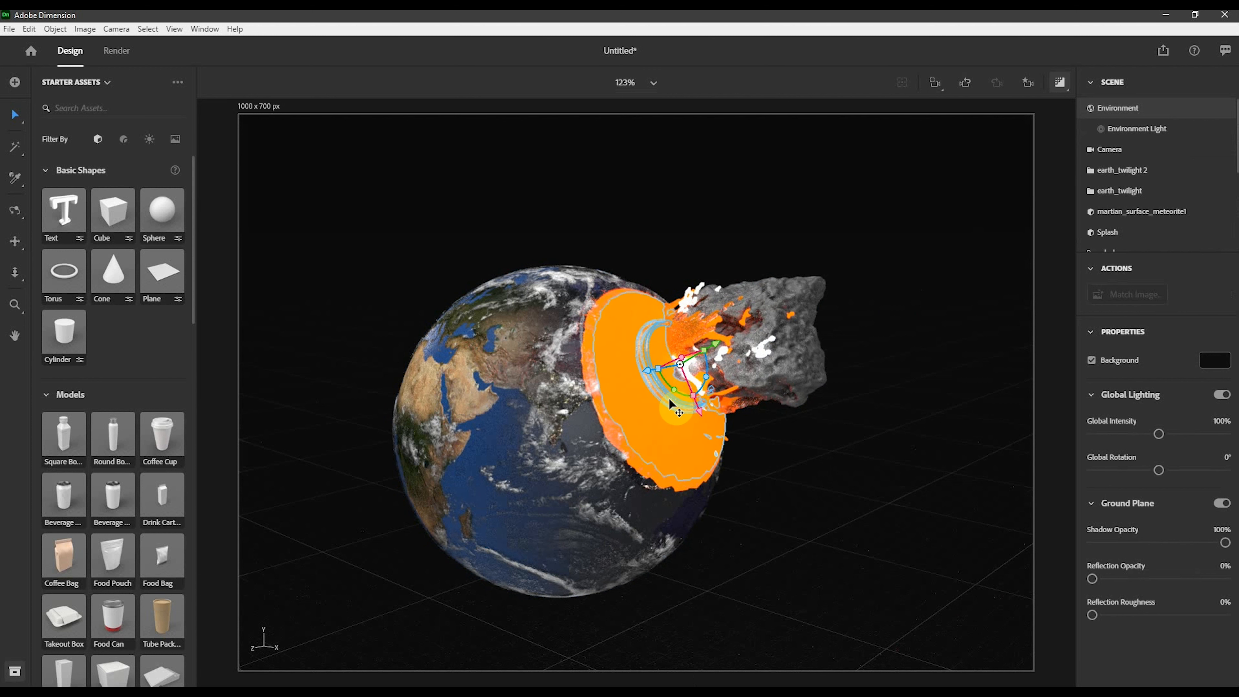
pyautogui.press('Delete')
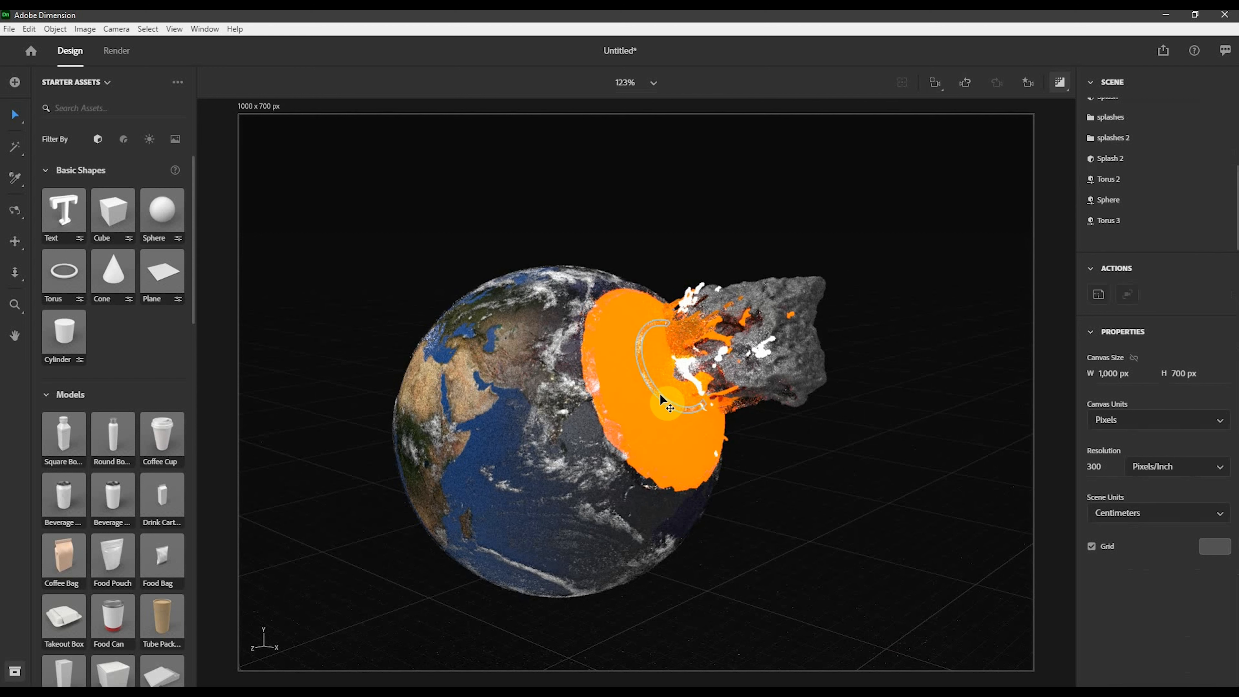
pyautogui.click(660, 393)
pyautogui.press('Delete')
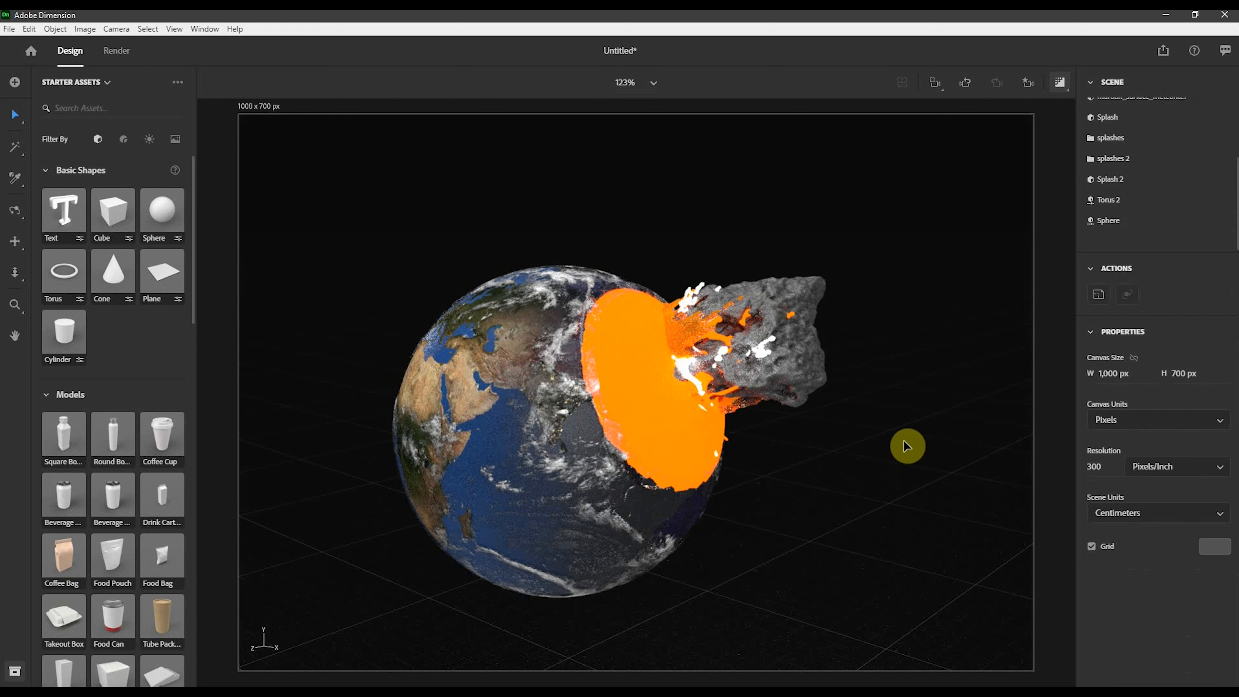
# - Scale the inner Sphere down to 0.3 and move it into the impact core, about X -2.1, Y 10, Z -5.7 cm
pyautogui.click(655, 392)
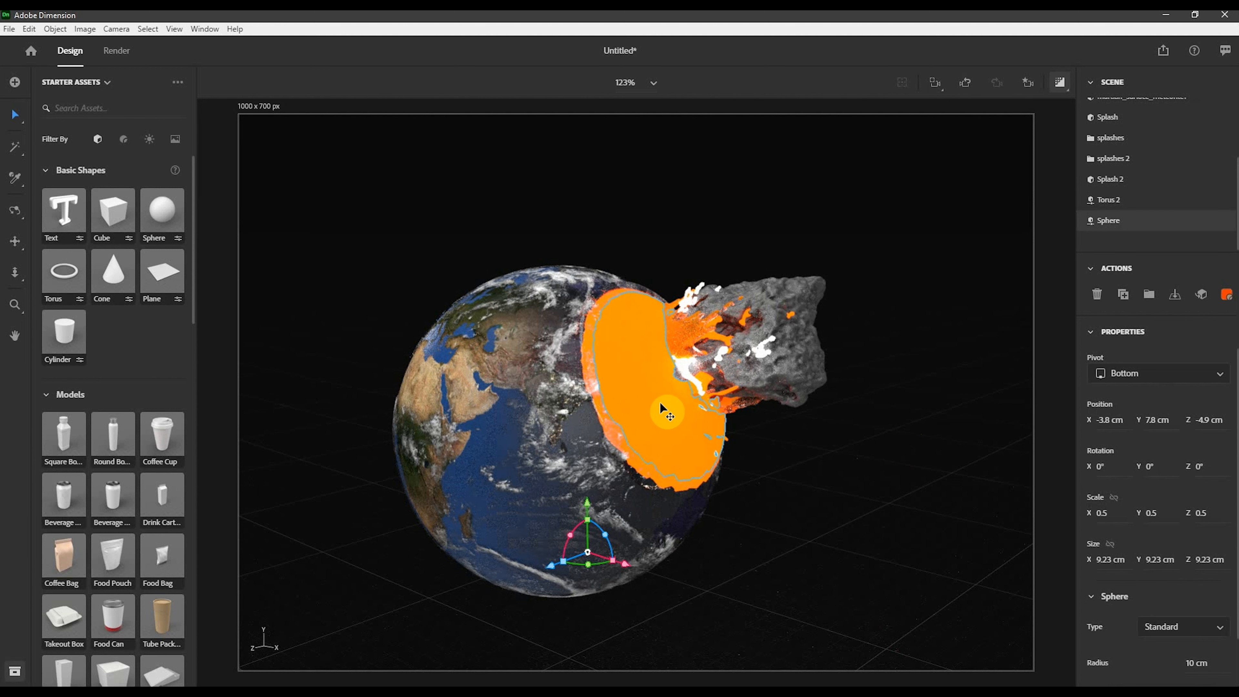
pyautogui.moveTo(628, 568)
pyautogui.keyDown('alt'); pyautogui.mouseDown()
pyautogui.moveTo(639, 568)
pyautogui.moveTo(620, 561)
pyautogui.mouseUp(); pyautogui.keyUp('alt')
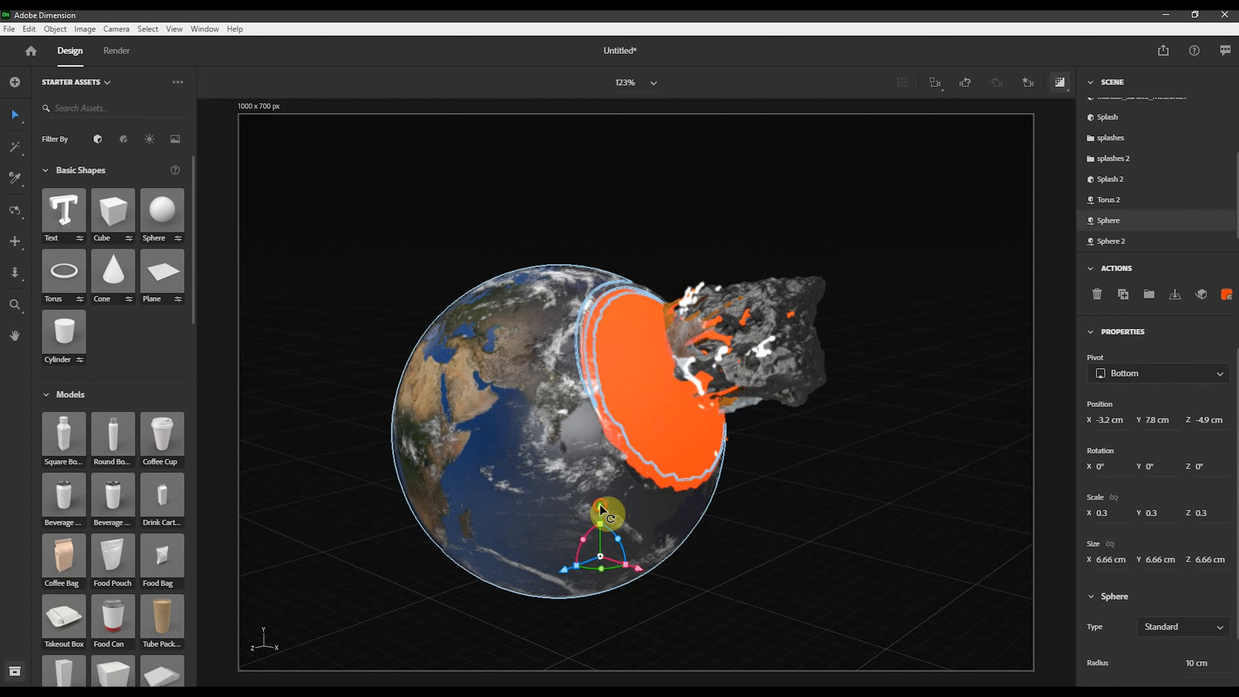
pyautogui.moveTo(606, 515); pyautogui.dragTo(658, 498)
pyautogui.moveTo(619, 445); pyautogui.dragTo(623, 457)
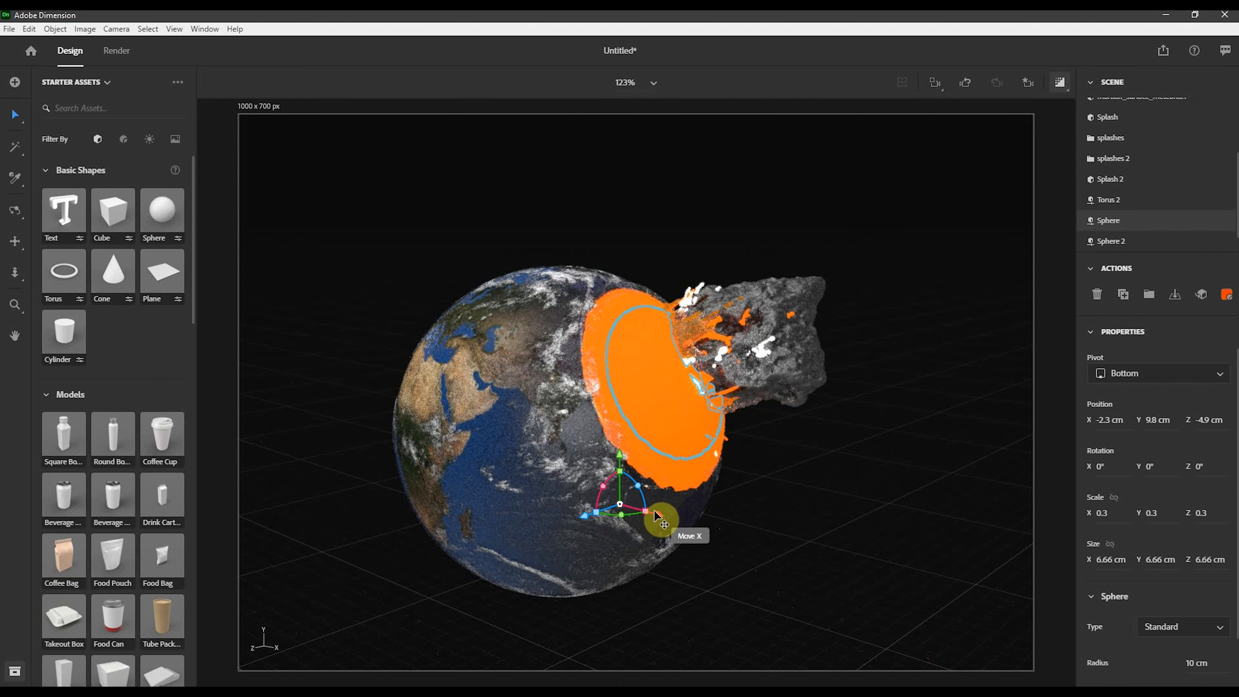
pyautogui.moveTo(657, 513); pyautogui.dragTo(662, 516)
pyautogui.moveTo(623, 476); pyautogui.dragTo(628, 459)
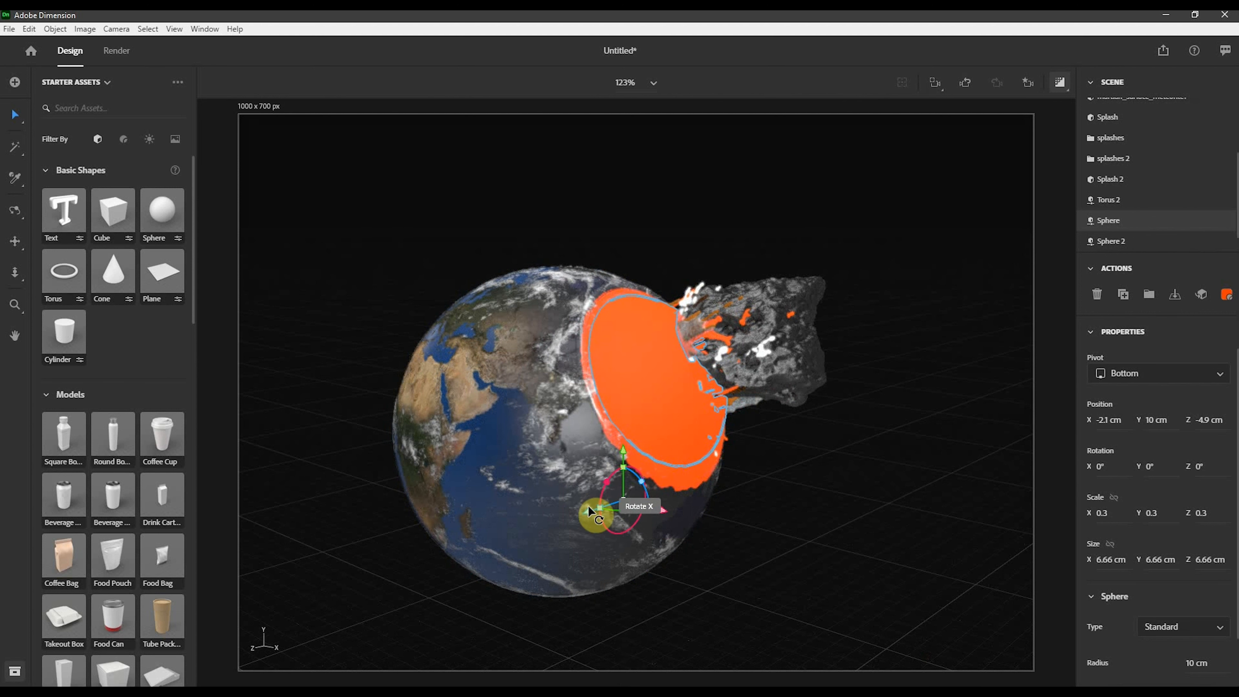
pyautogui.moveTo(589, 517); pyautogui.dragTo(609, 506)
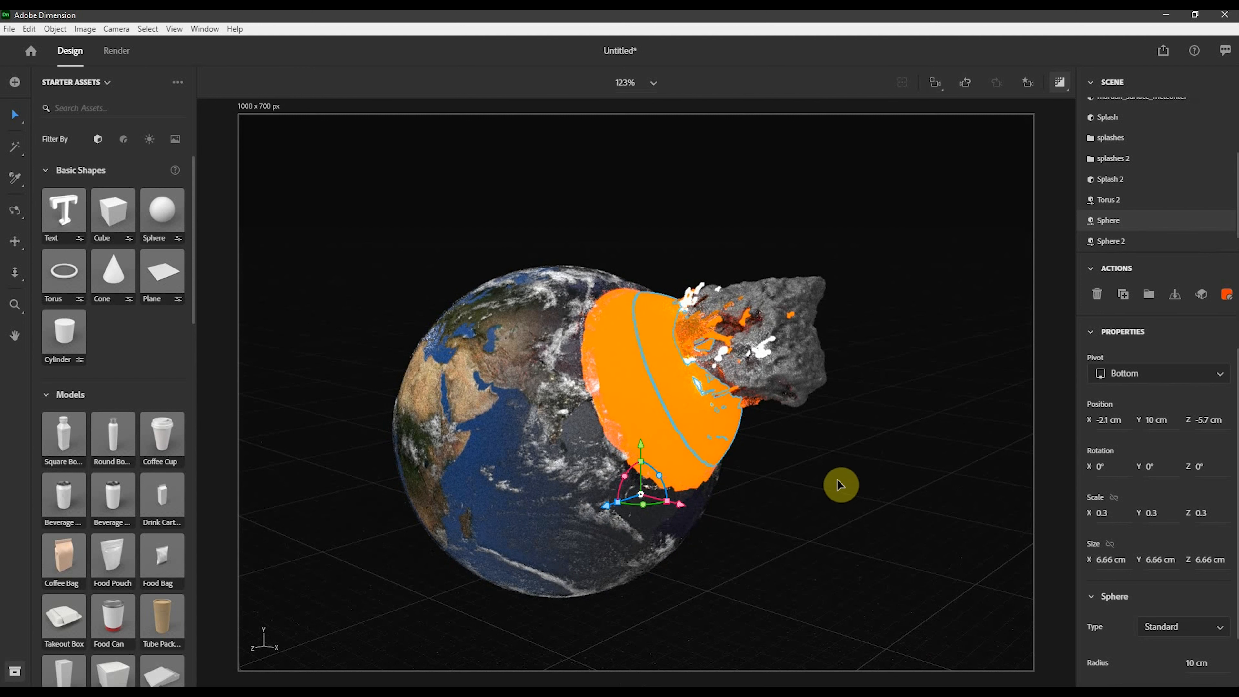
# - Set the sphere's glowing material base colour to yellow FFC800
pyautogui.click(1226, 294)
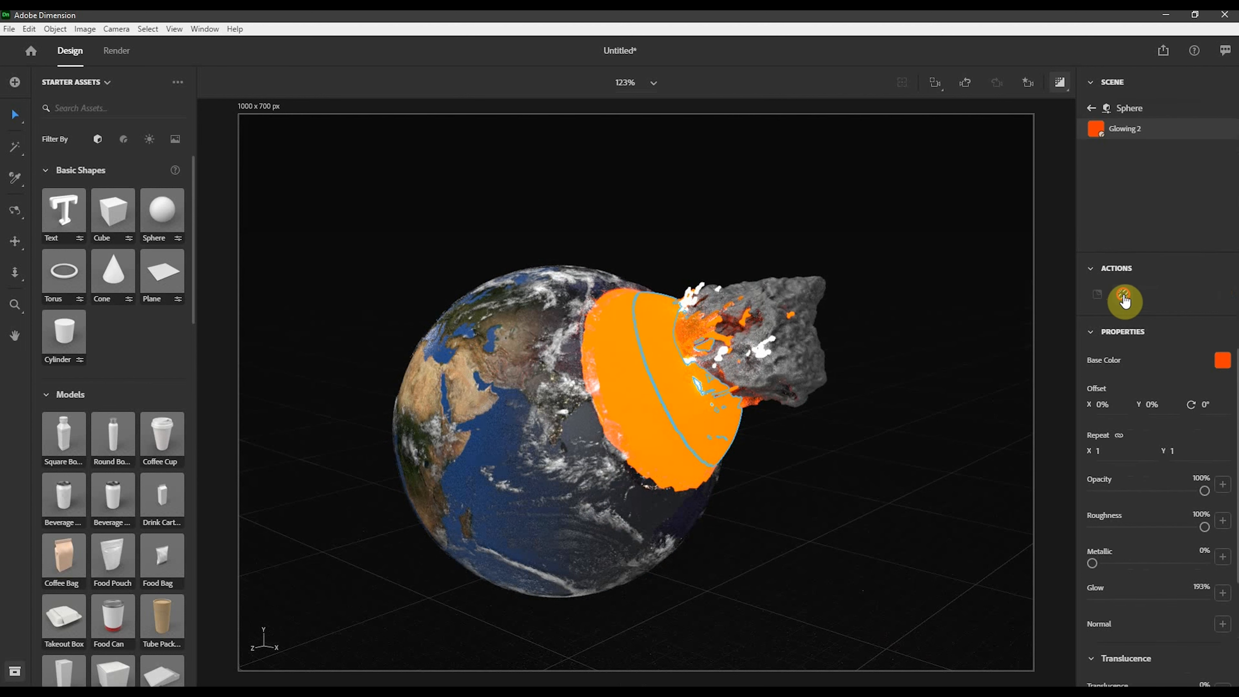
pyautogui.click(1125, 299)
pyautogui.click(1221, 364)
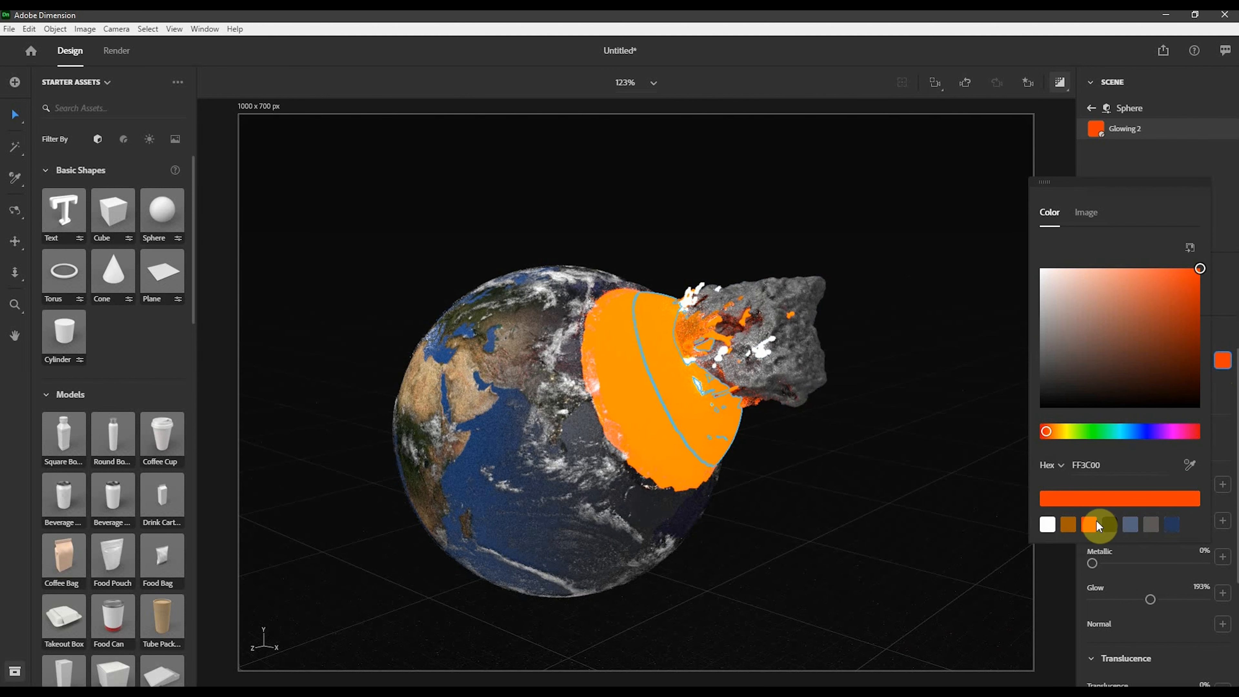
pyautogui.click(1068, 525)
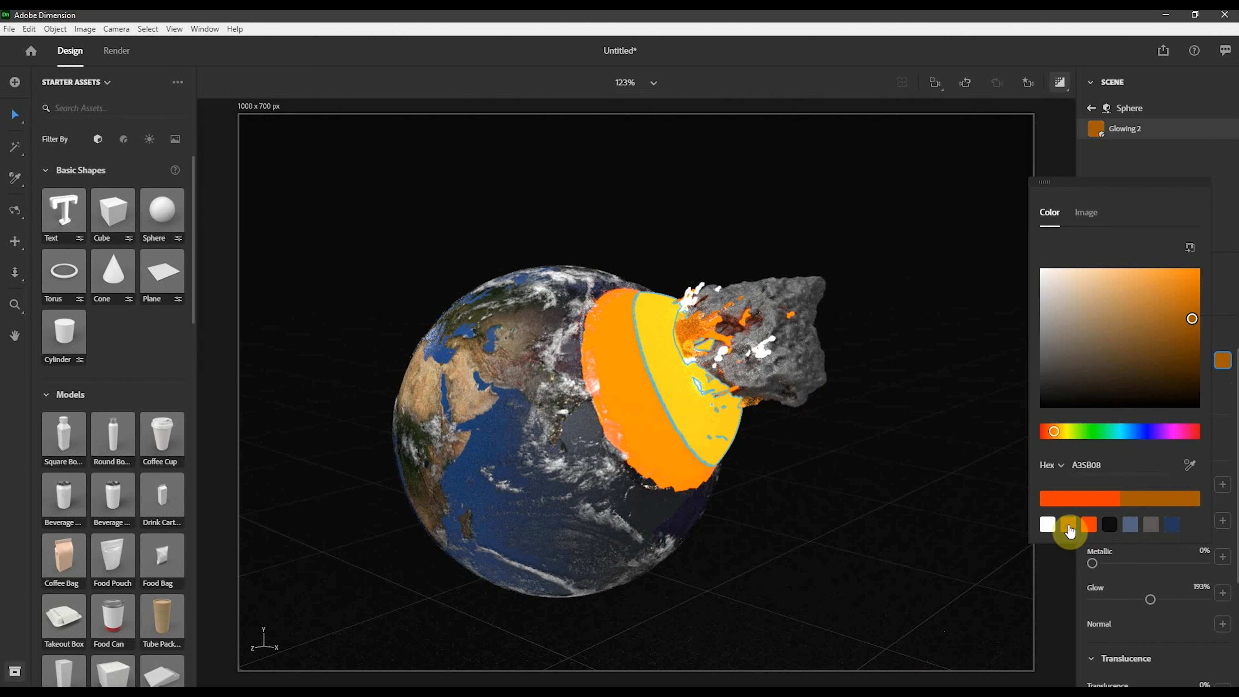
pyautogui.click(1132, 528)
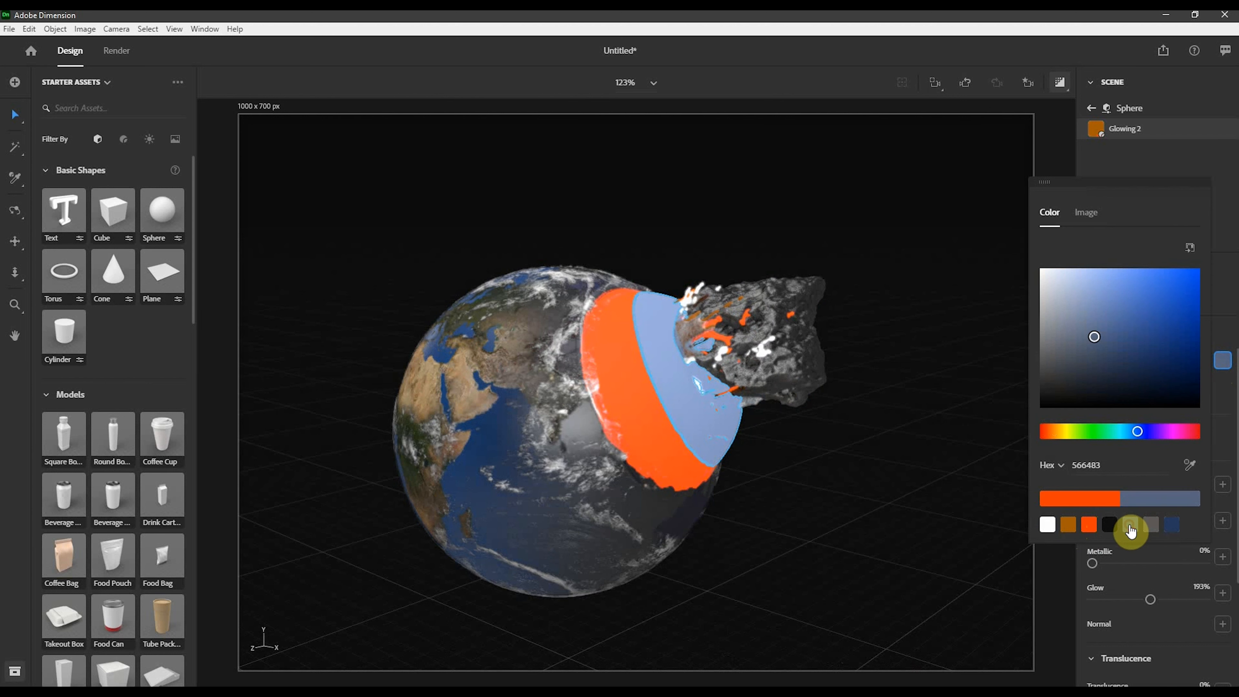
pyautogui.click(1089, 525)
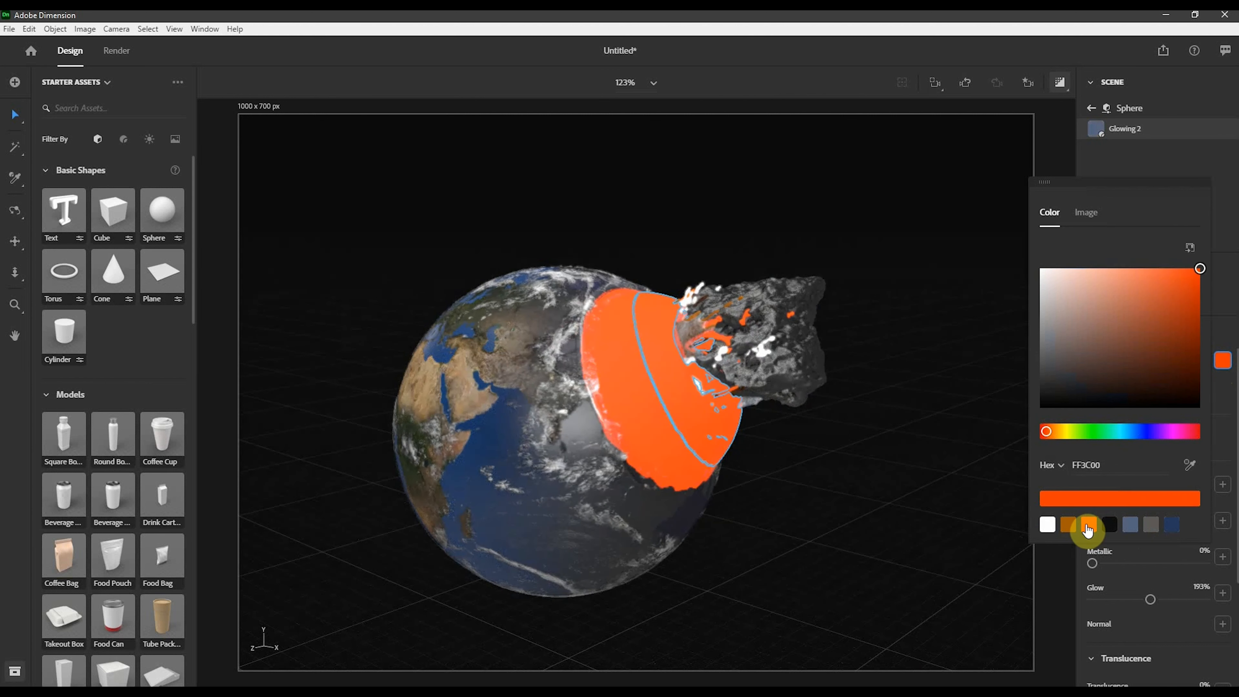
pyautogui.click(1060, 435)
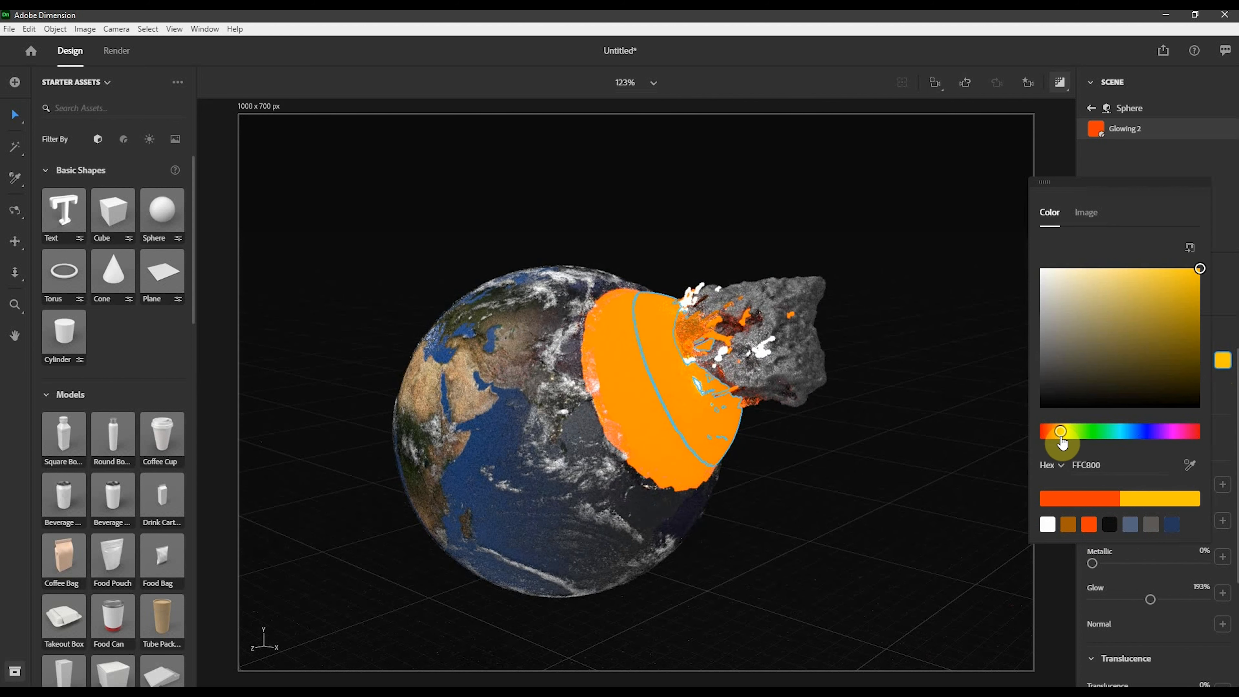
pyautogui.click(953, 471)
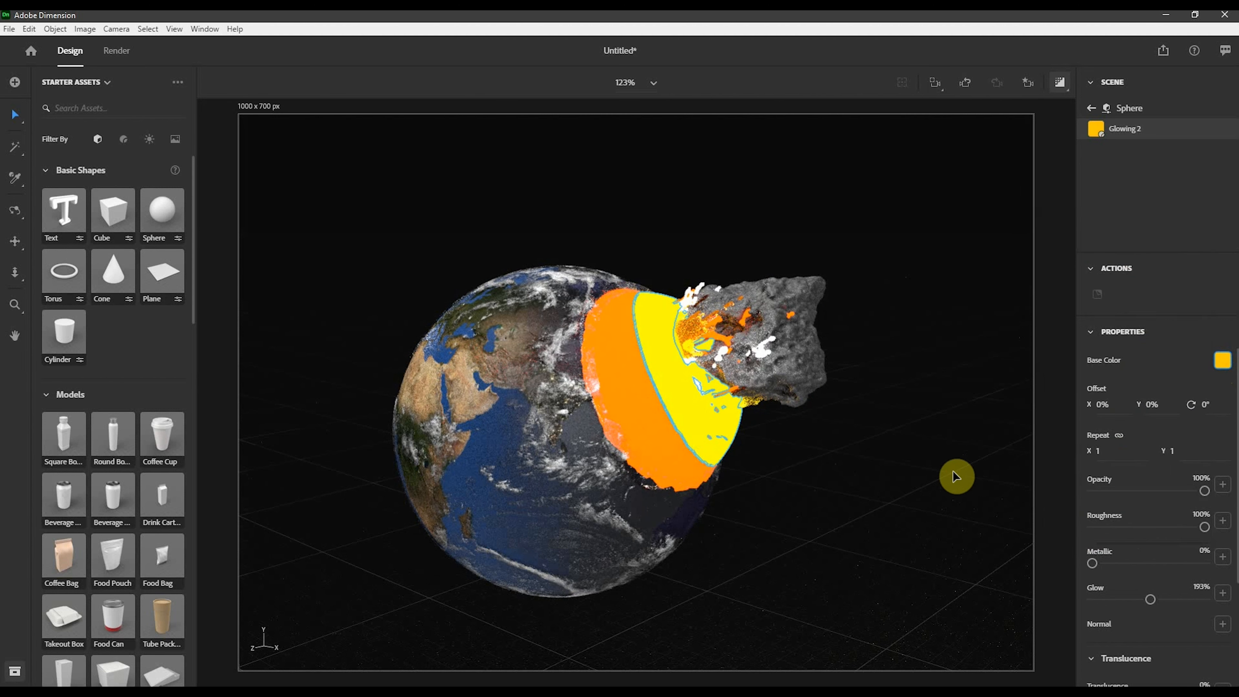
# - Move the yellow core sphere slightly, to about X -2.7, Y 9.9, Z -5.1 cm
pyautogui.click(676, 399)
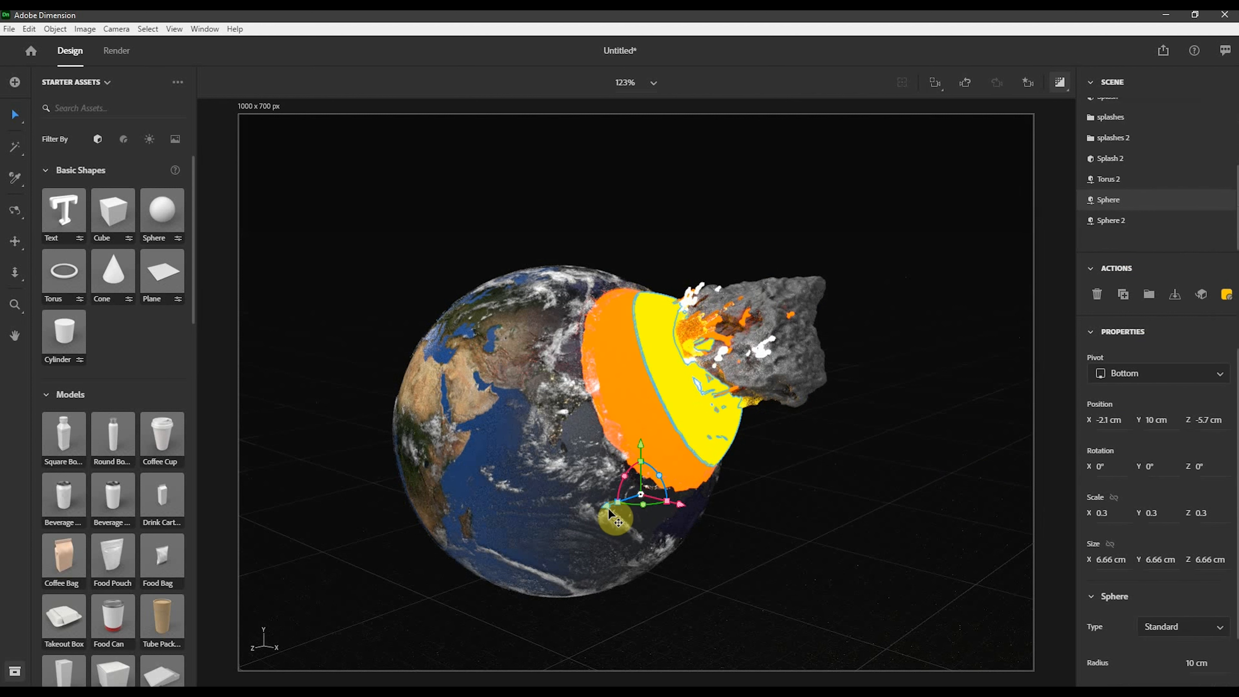
pyautogui.moveTo(678, 504); pyautogui.dragTo(578, 521)
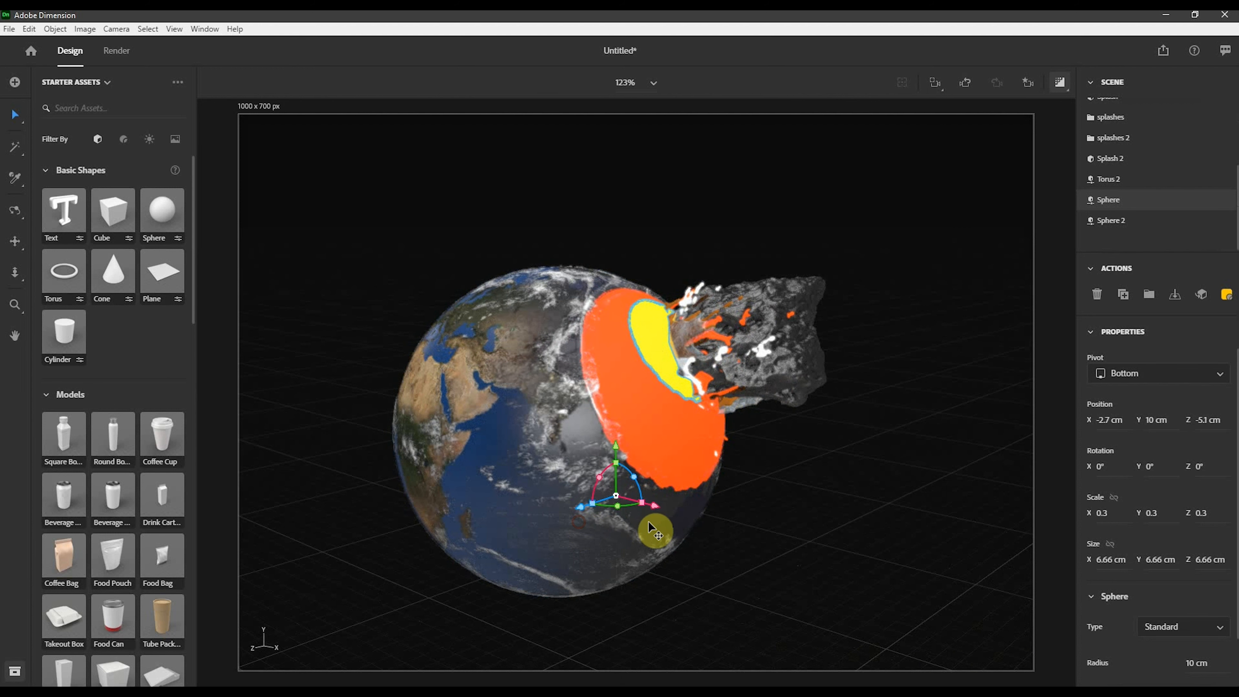
pyautogui.moveTo(615, 446); pyautogui.dragTo(623, 451)
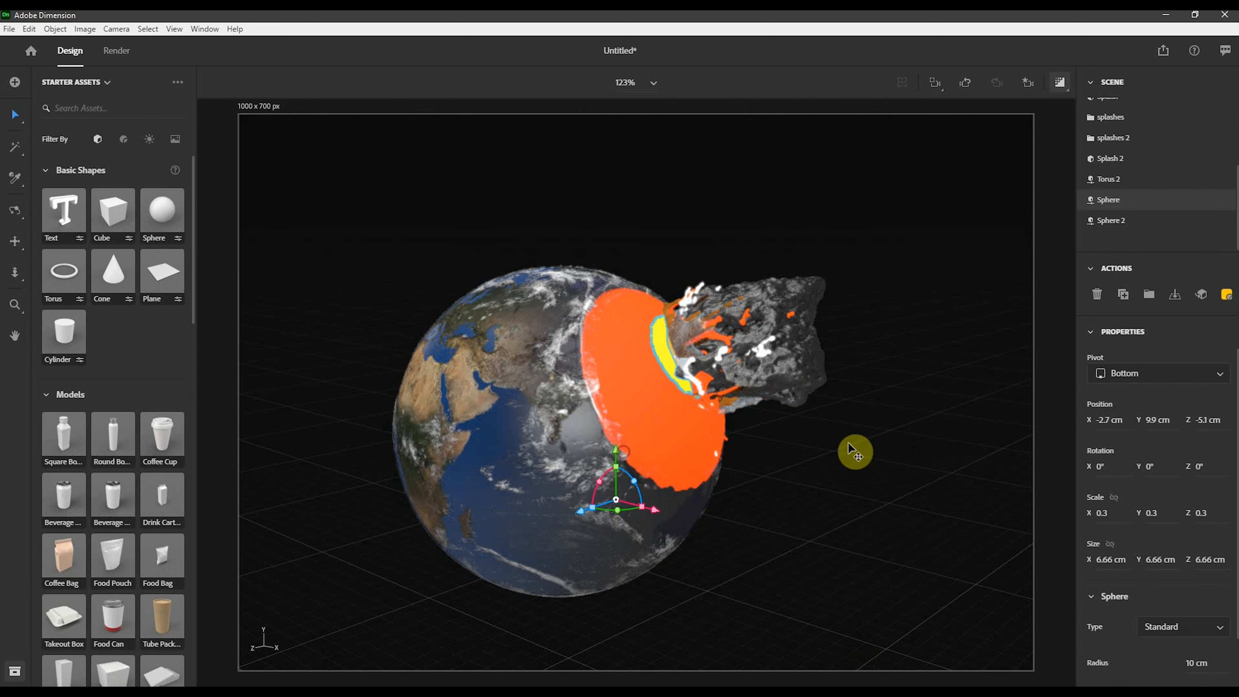
pyautogui.click(916, 429)
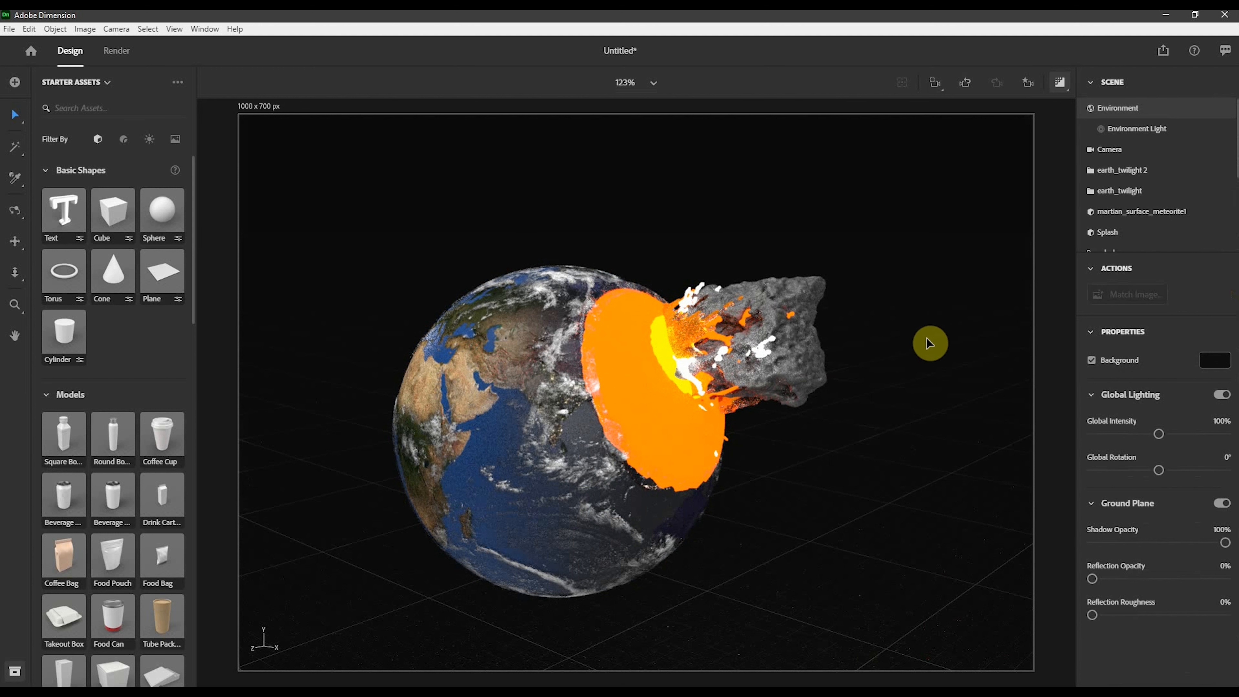
pyautogui.click(717, 337)
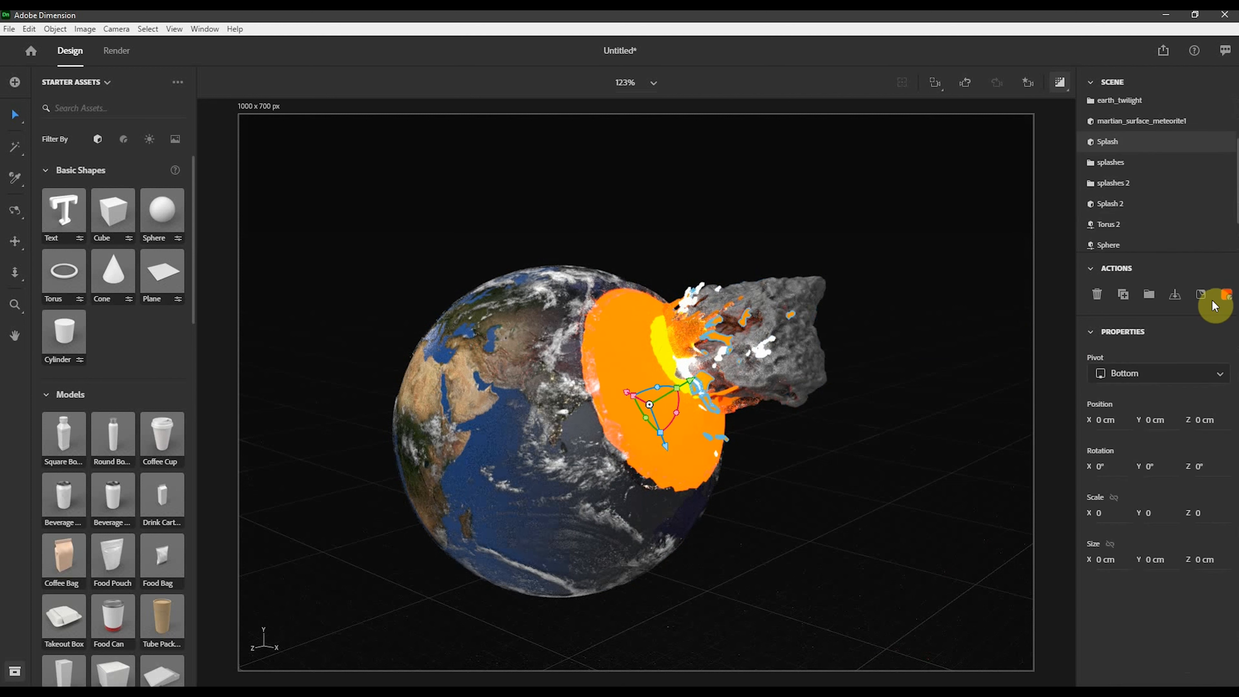
pyautogui.click(1226, 298)
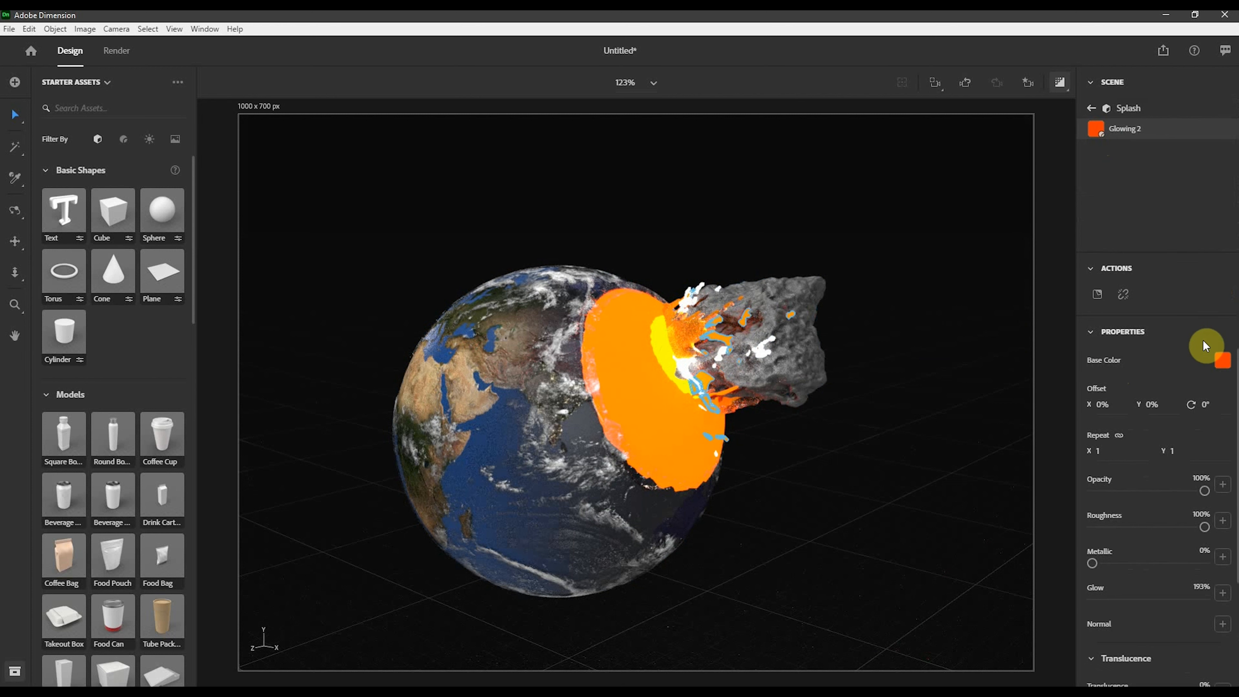
pyautogui.click(1214, 362)
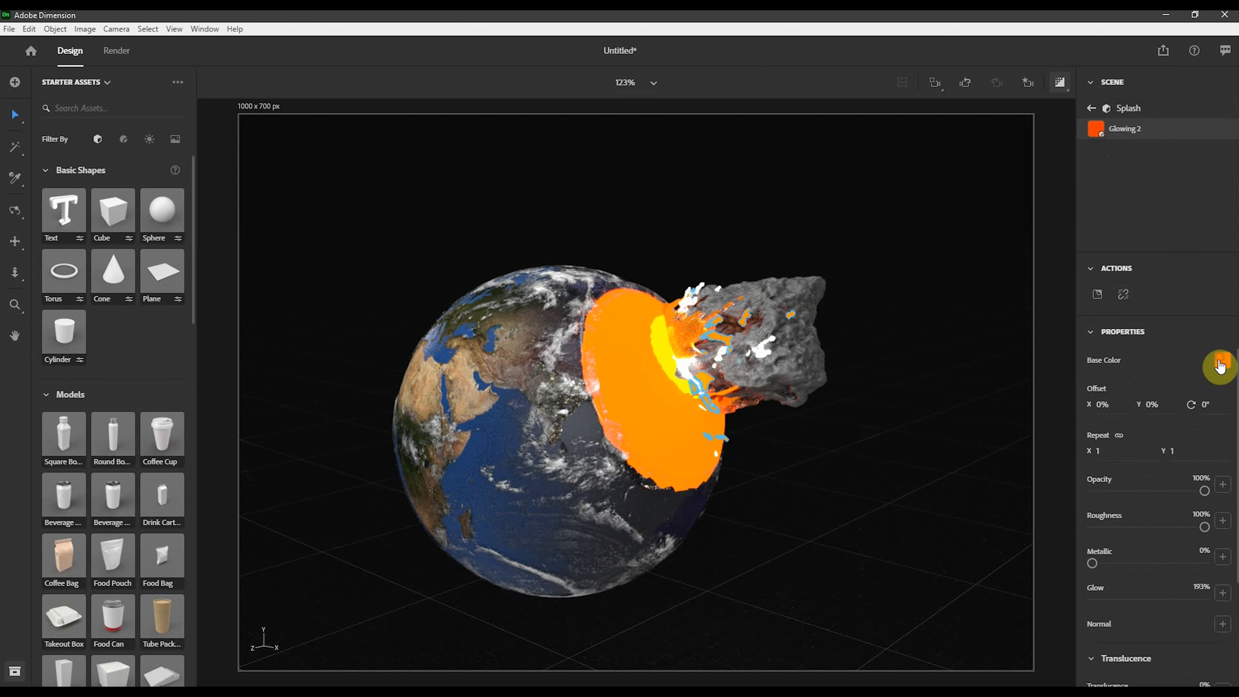
pyautogui.click(1049, 524)
pyautogui.click(959, 533)
pyautogui.click(954, 531)
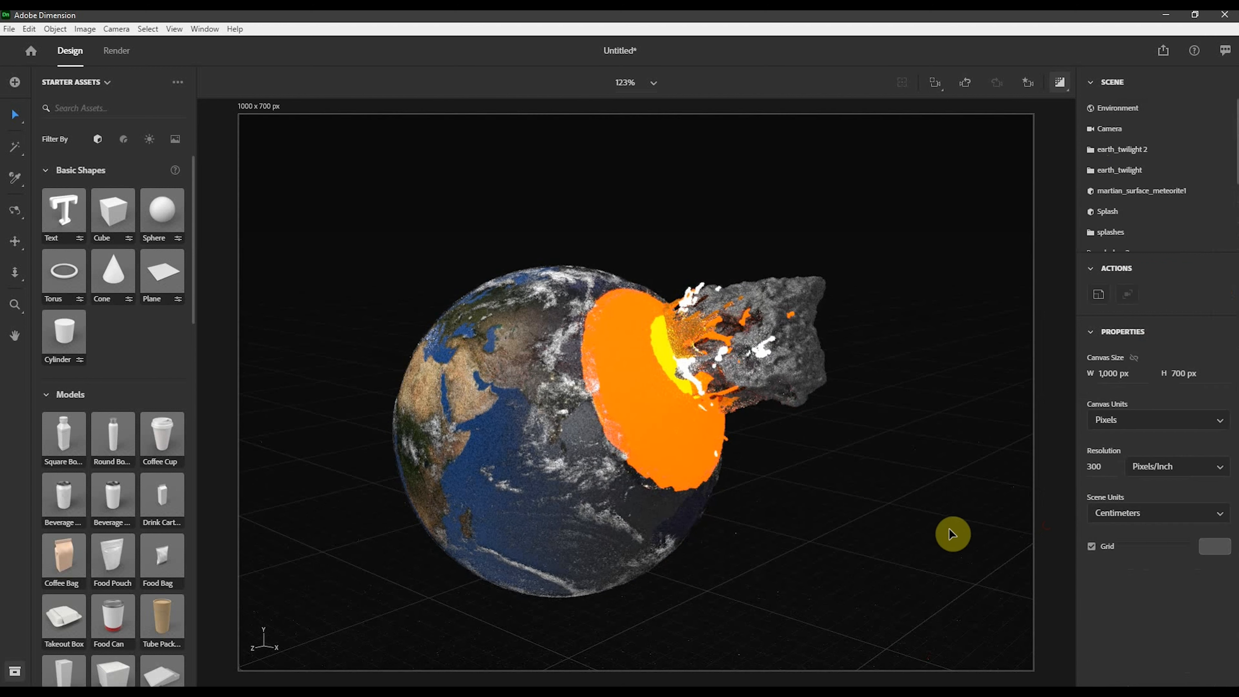
pyautogui.click(899, 473)
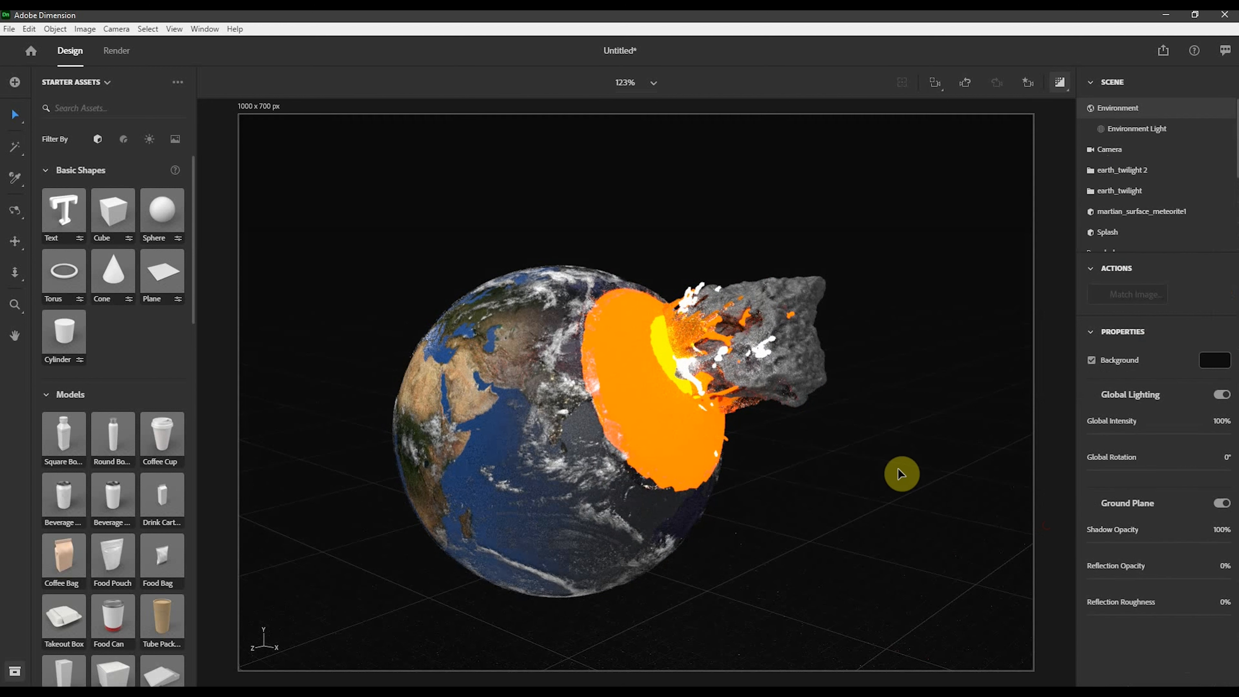
# - Set the Splash object's glowing material base colour to the yellow FFC800 swatch
pyautogui.click(726, 338)
pyautogui.click(1227, 296)
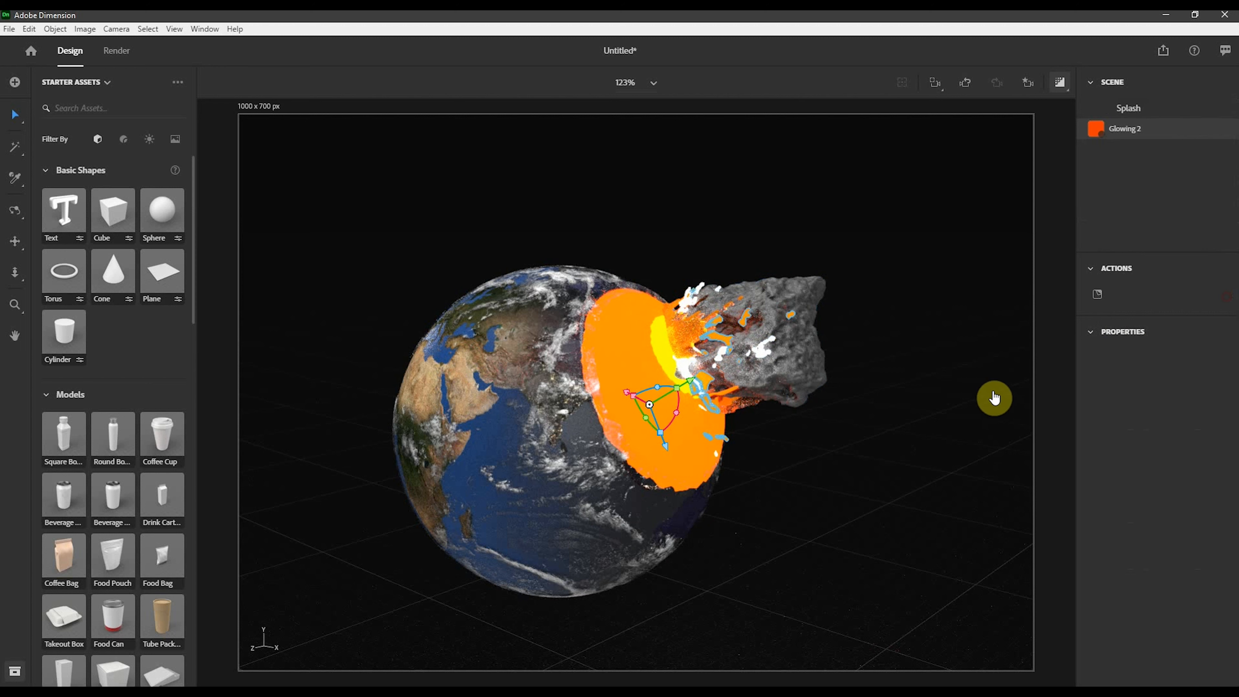
pyautogui.click(1222, 360)
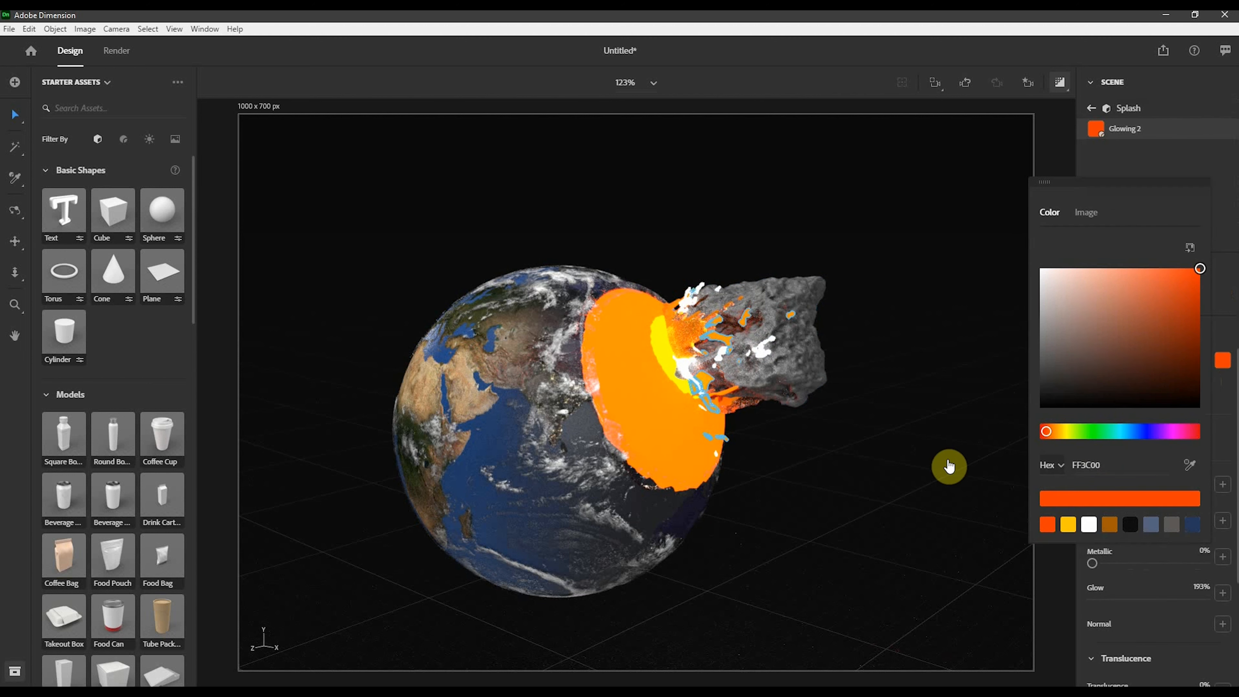
pyautogui.click(1067, 525)
pyautogui.click(919, 529)
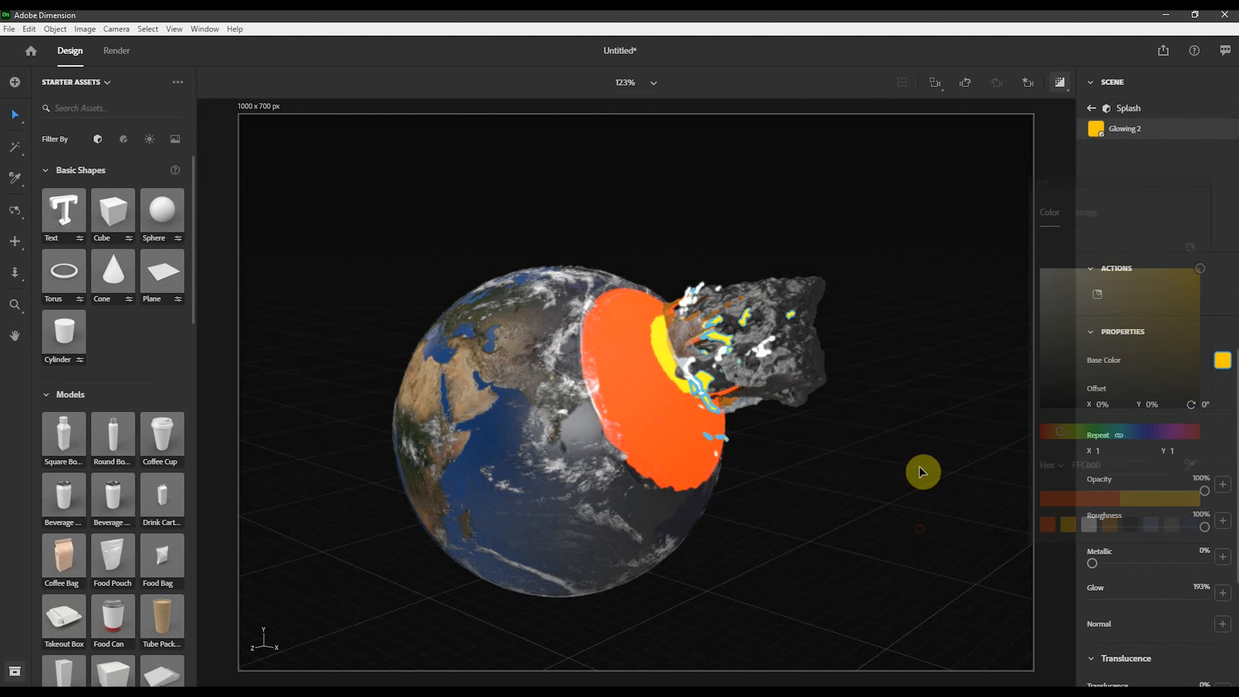
pyautogui.click(920, 467)
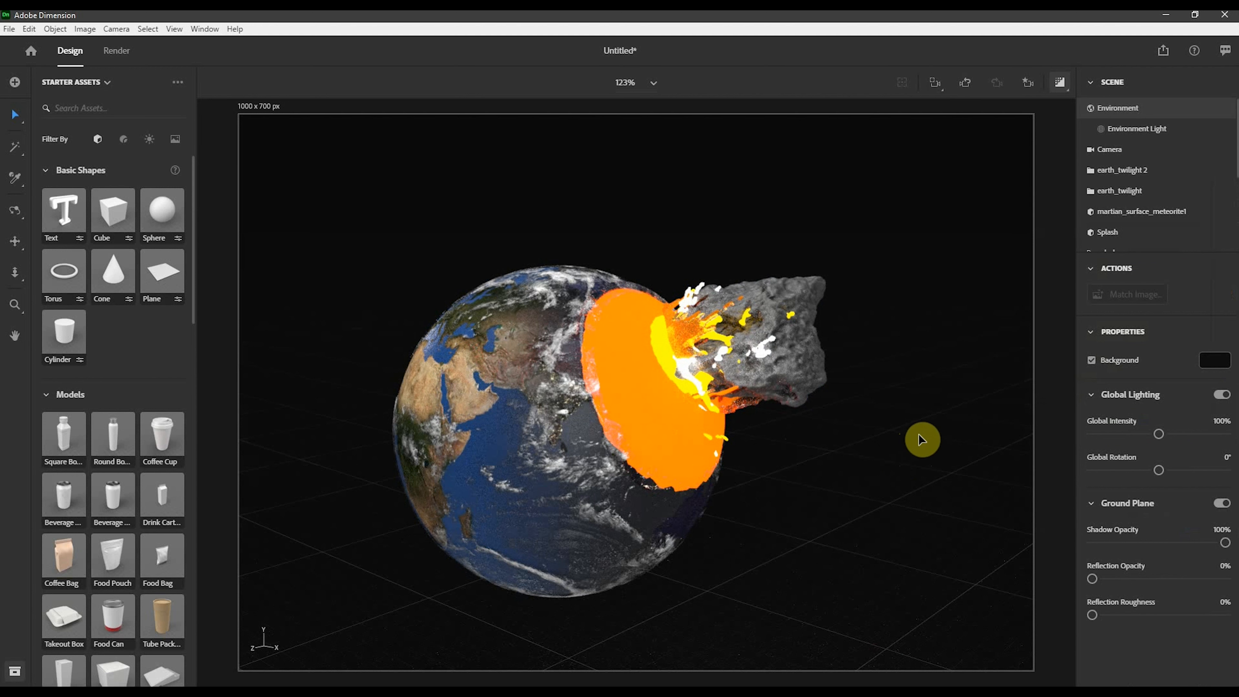
# - Select the splashes group and shift it slightly, to about X -2.6, Y 13.5, Z -5.6 cm
pyautogui.click(667, 314)
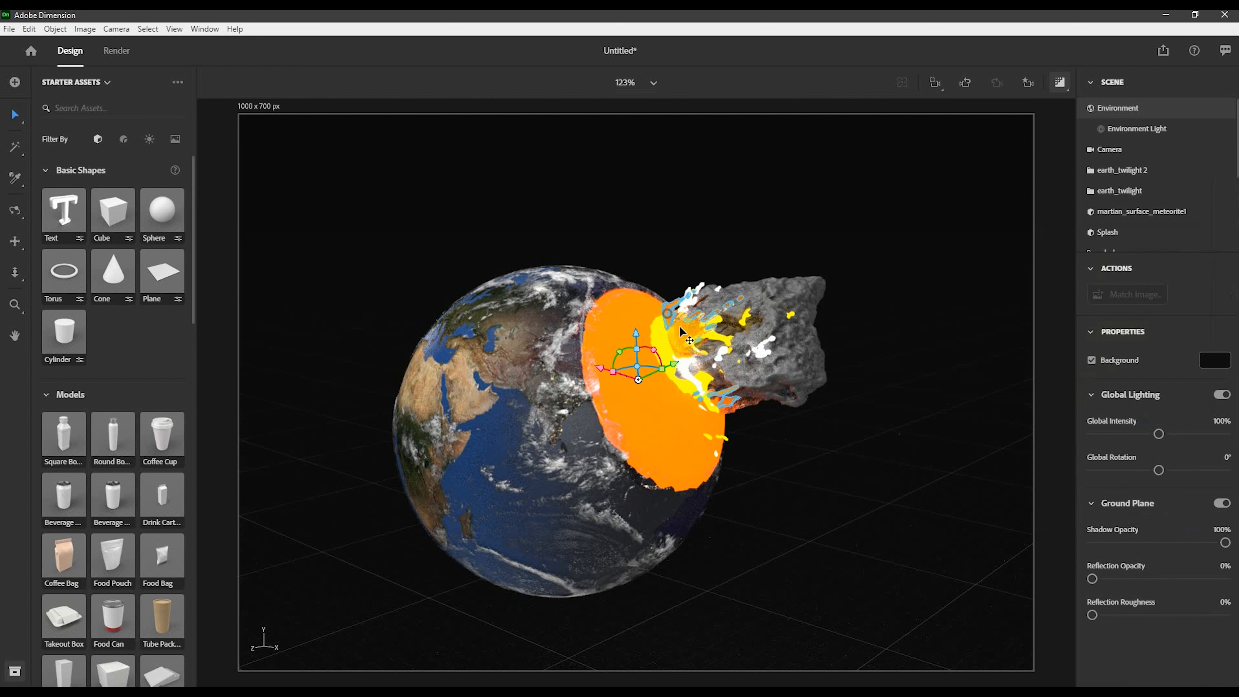
pyautogui.moveTo(613, 374); pyautogui.dragTo(589, 367)
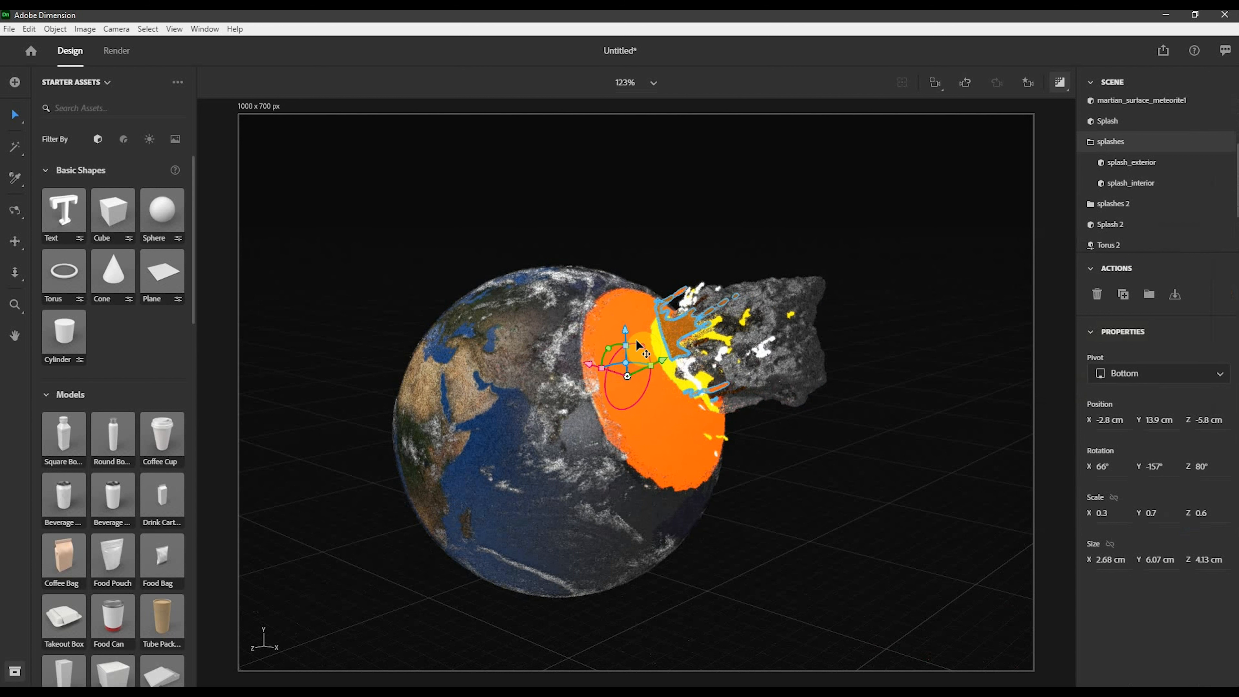
pyautogui.moveTo(627, 338); pyautogui.dragTo(737, 364)
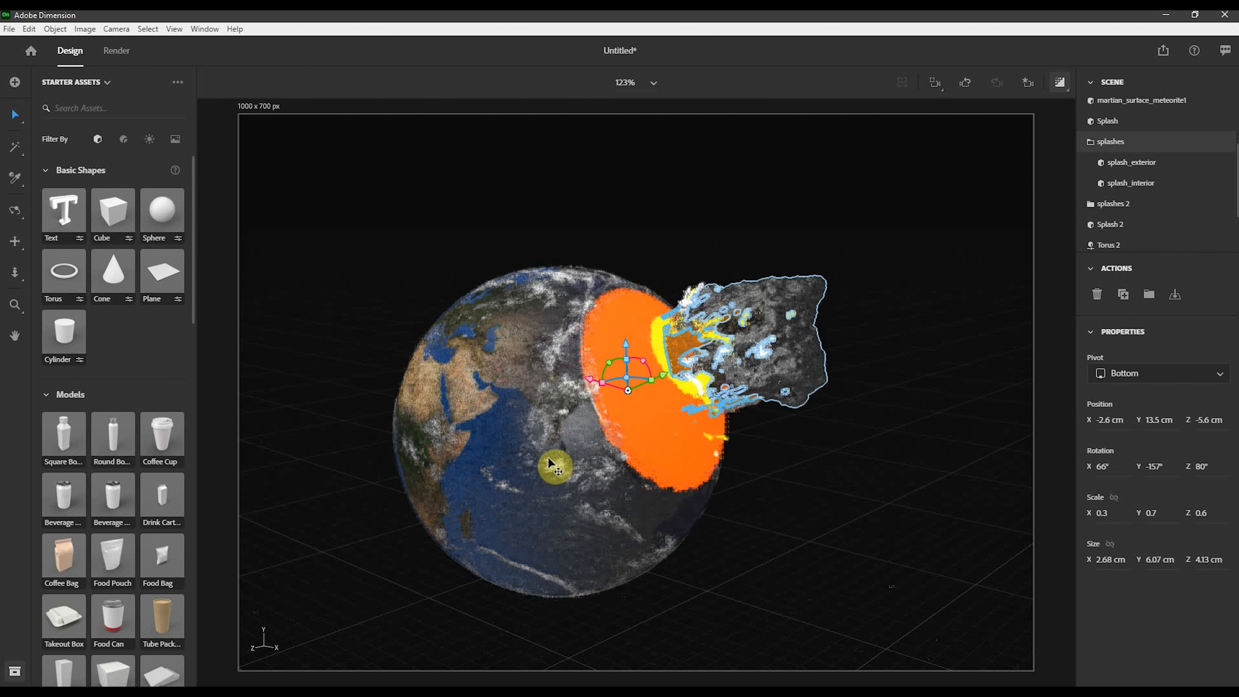
pyautogui.click(918, 432)
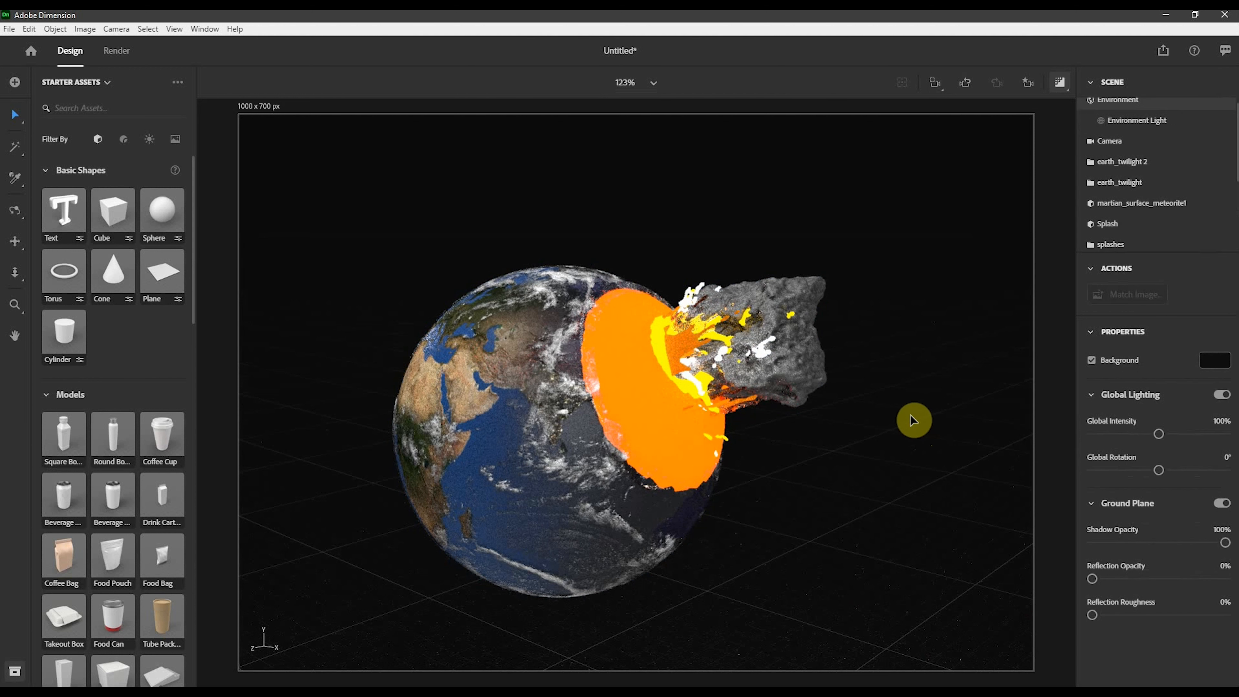
# - Select the Splash object and rotate it around the impact point
pyautogui.click(676, 353)
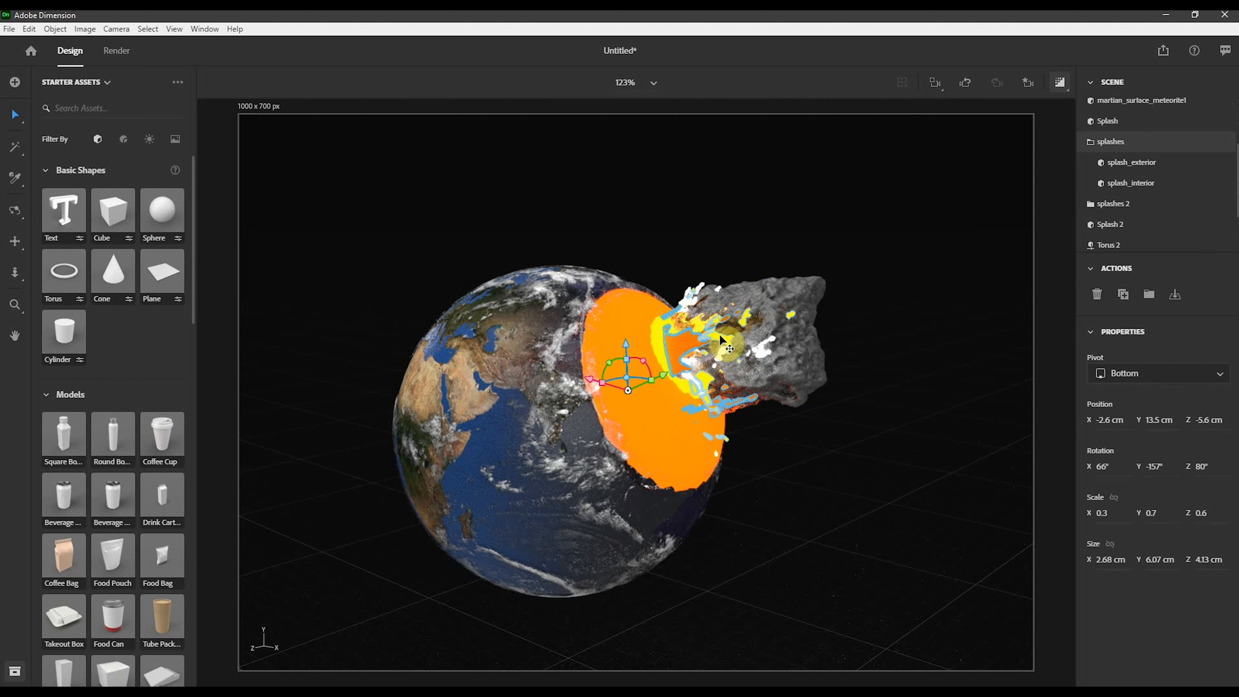
pyautogui.moveTo(719, 334)
pyautogui.mouseDown()
pyautogui.moveTo(783, 359)
pyautogui.moveTo(780, 376)
pyautogui.mouseUp()
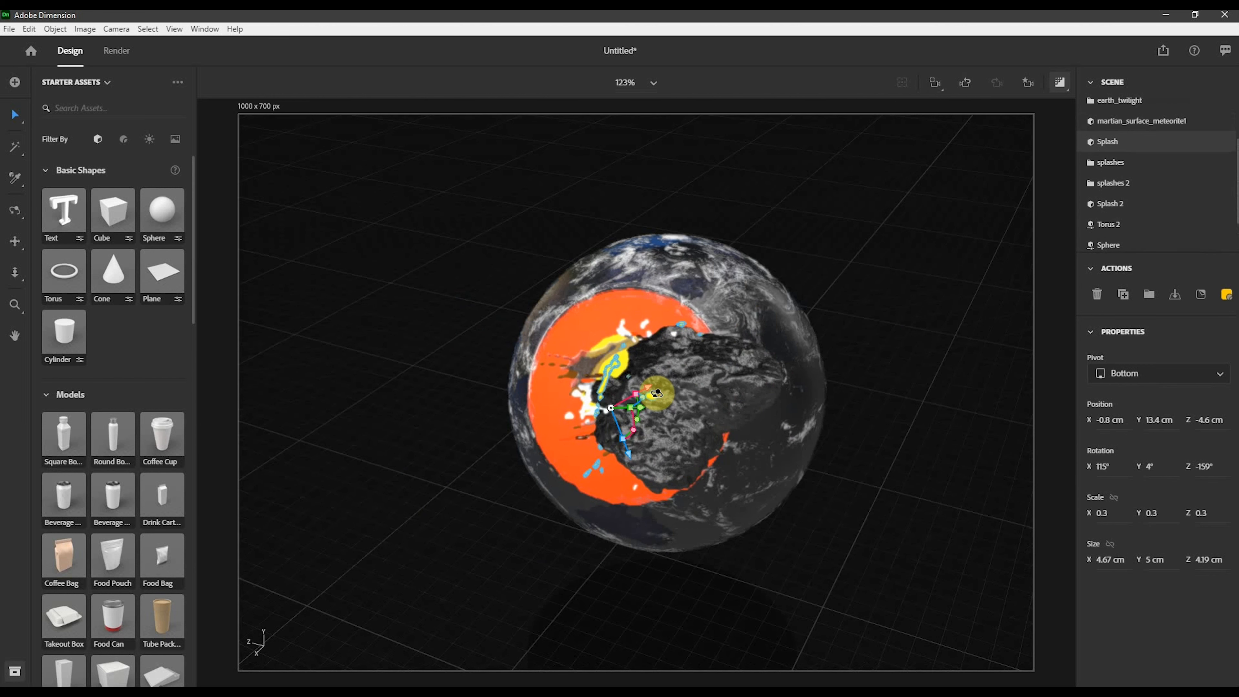
pyautogui.moveTo(657, 393); pyautogui.dragTo(705, 374, button='middle')
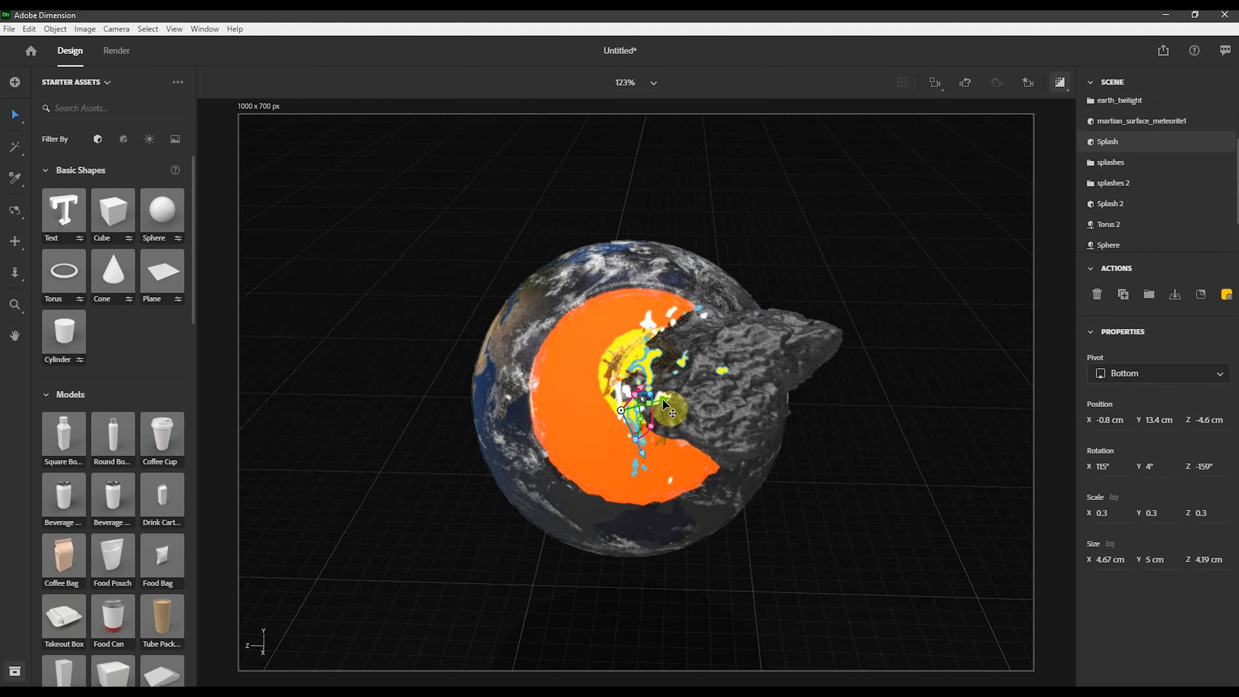
# - Nudge the Splash object to about X -1.4, Y 12.7, Z -3.3 cm and switch to the View 1 camera bookmark
pyautogui.moveTo(662, 399); pyautogui.dragTo(627, 422)
pyautogui.click(1028, 82)
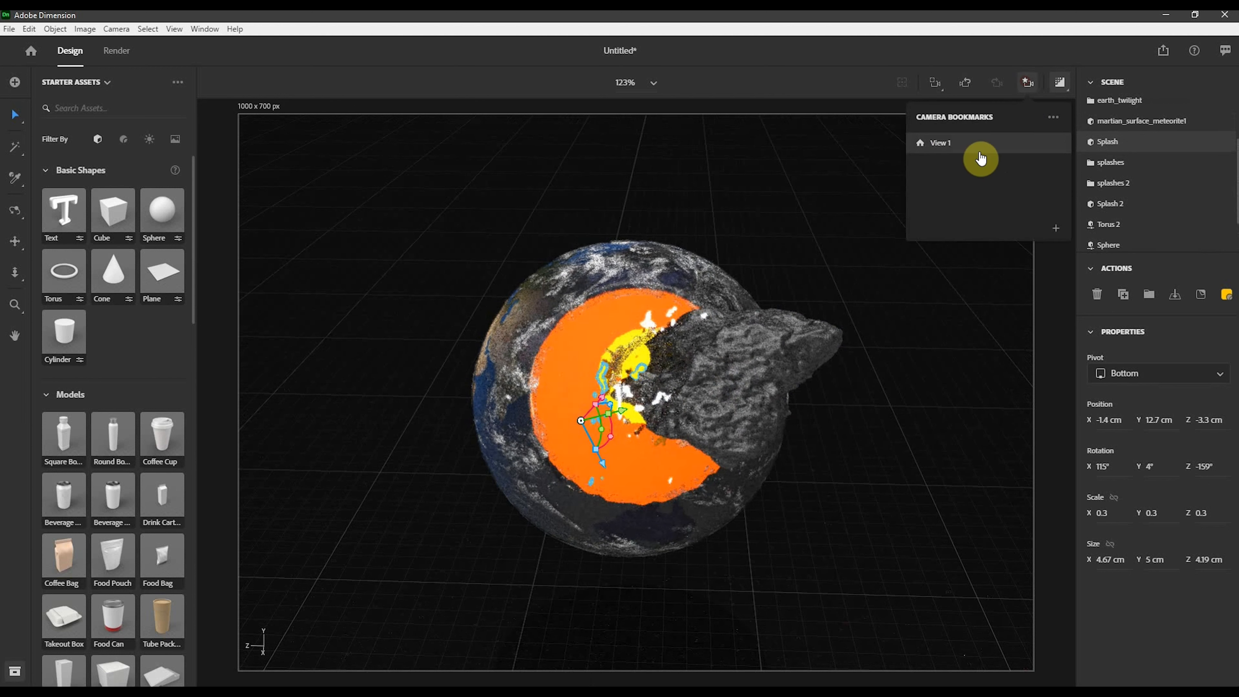
pyautogui.click(910, 395)
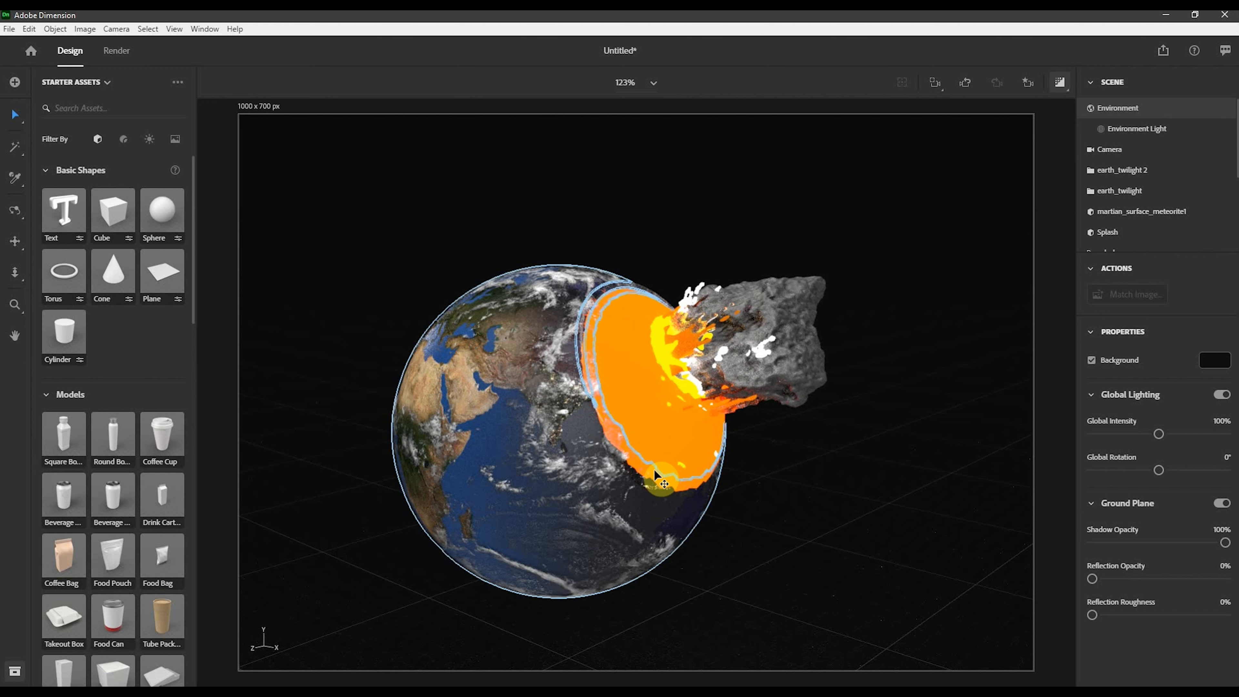
# - Select the Sphere 2 object and review its position, scale and size properties
pyautogui.click(655, 452)
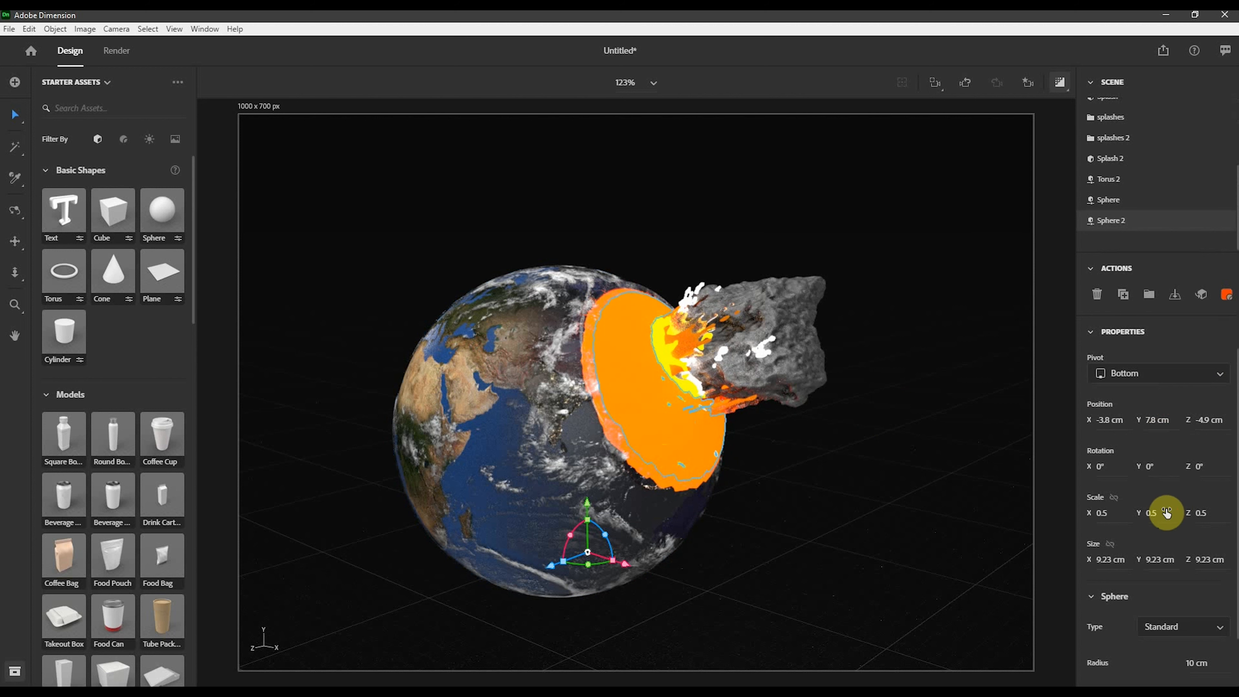
pyautogui.scroll(-1, 1166, 513)
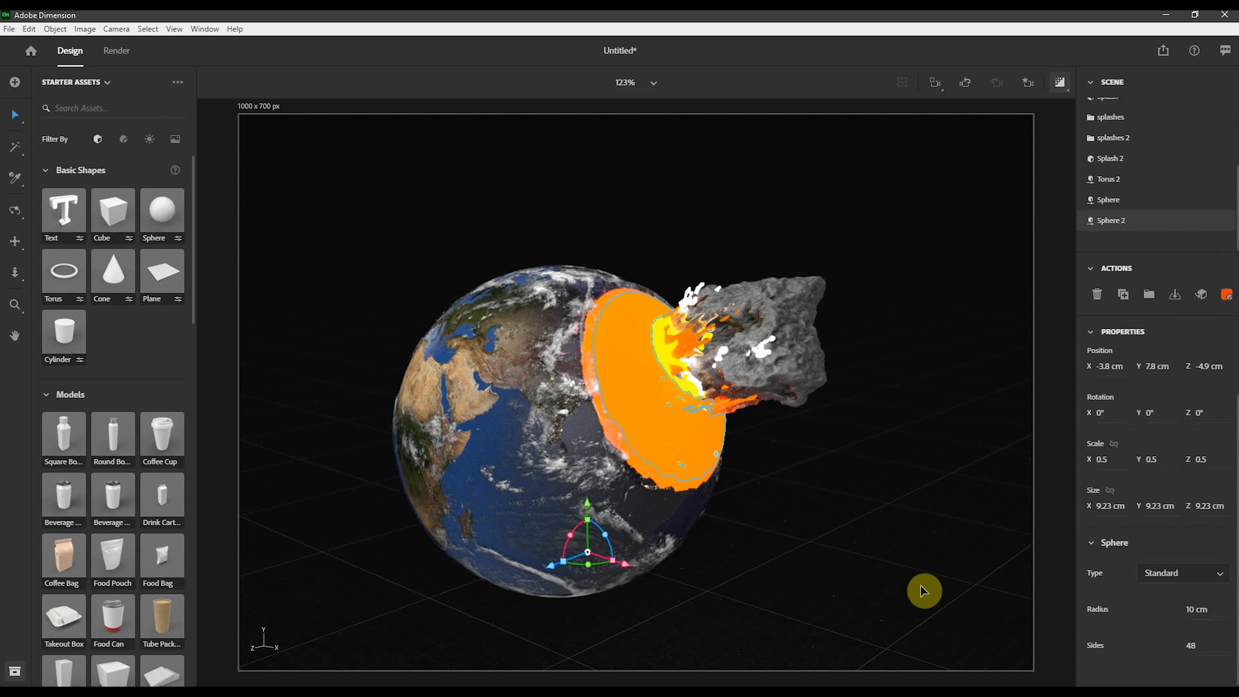
pyautogui.click(927, 560)
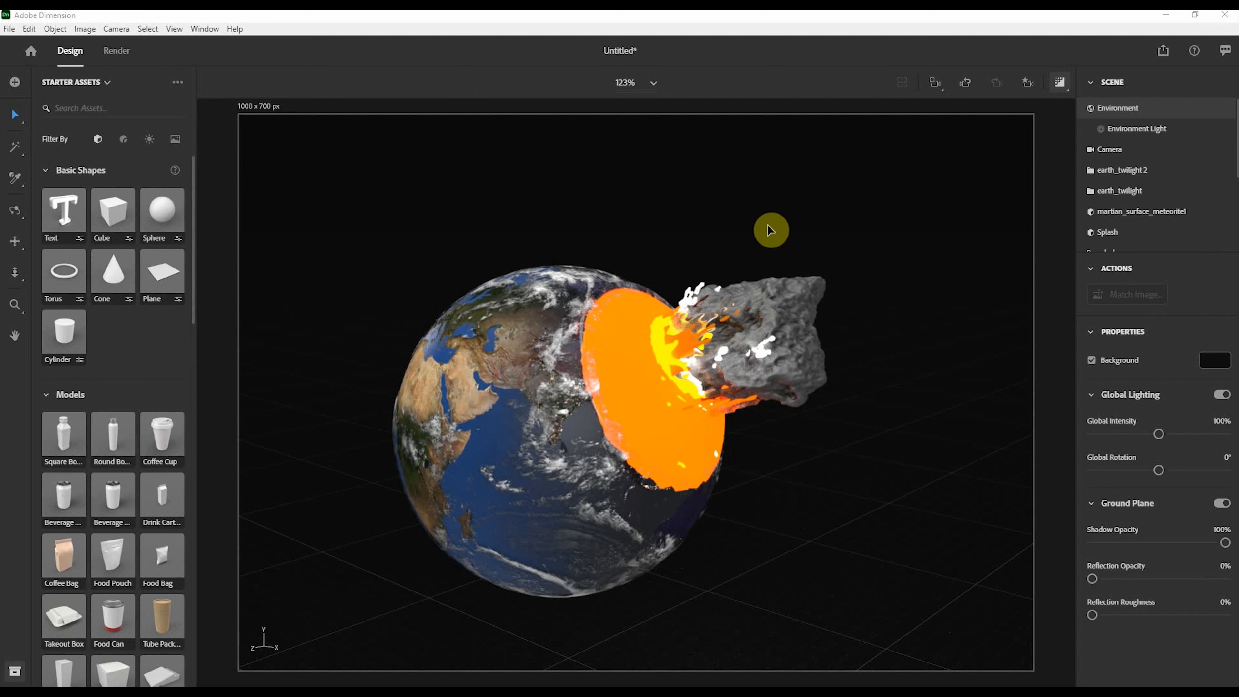
# - Replace the environment's plain background colour with a starfield image
pyautogui.click(1211, 362)
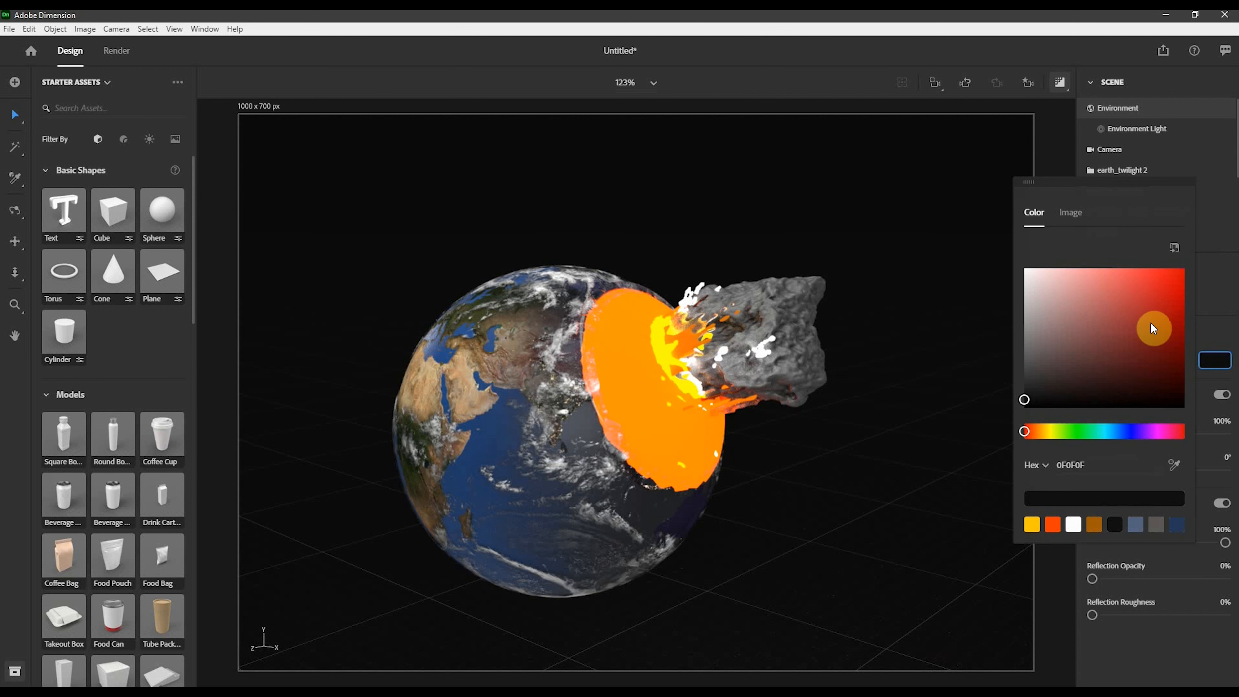
pyautogui.click(1078, 215)
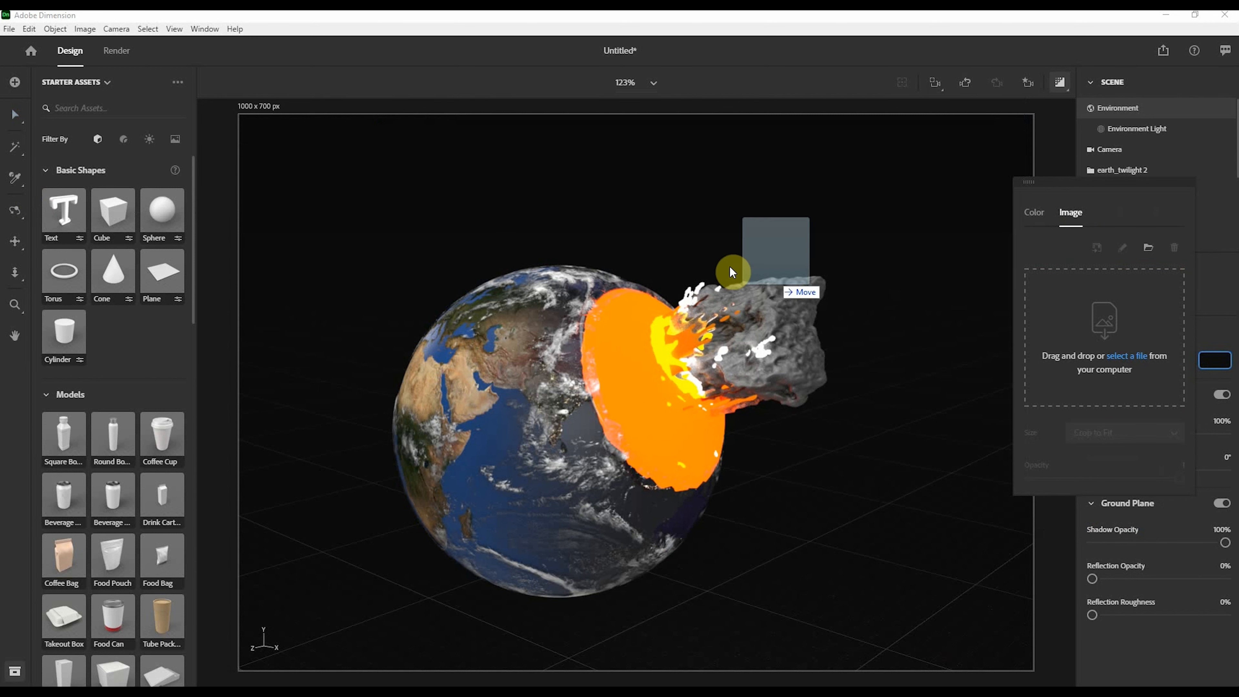
pyautogui.moveTo(733, 271); pyautogui.dragTo(1138, 364)
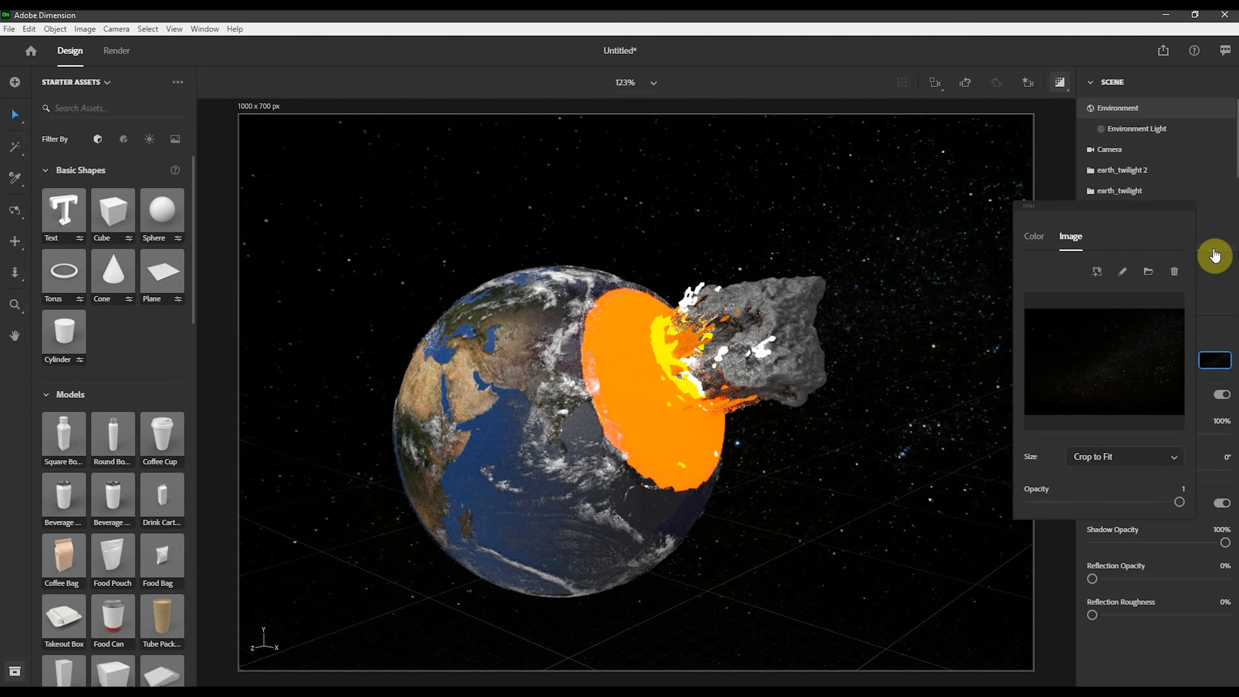
pyautogui.click(1218, 273)
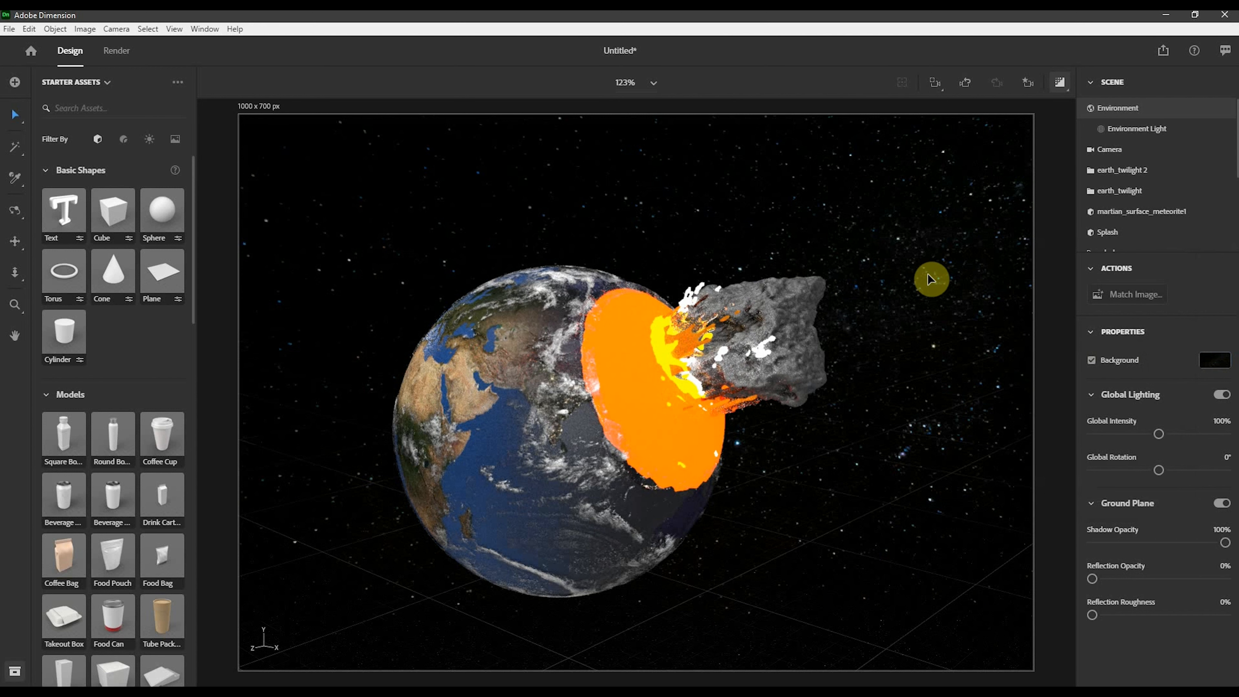
# - Lower the global lighting intensity to 41% and set the global lighting rotation to 180°
pyautogui.click(1057, 84)
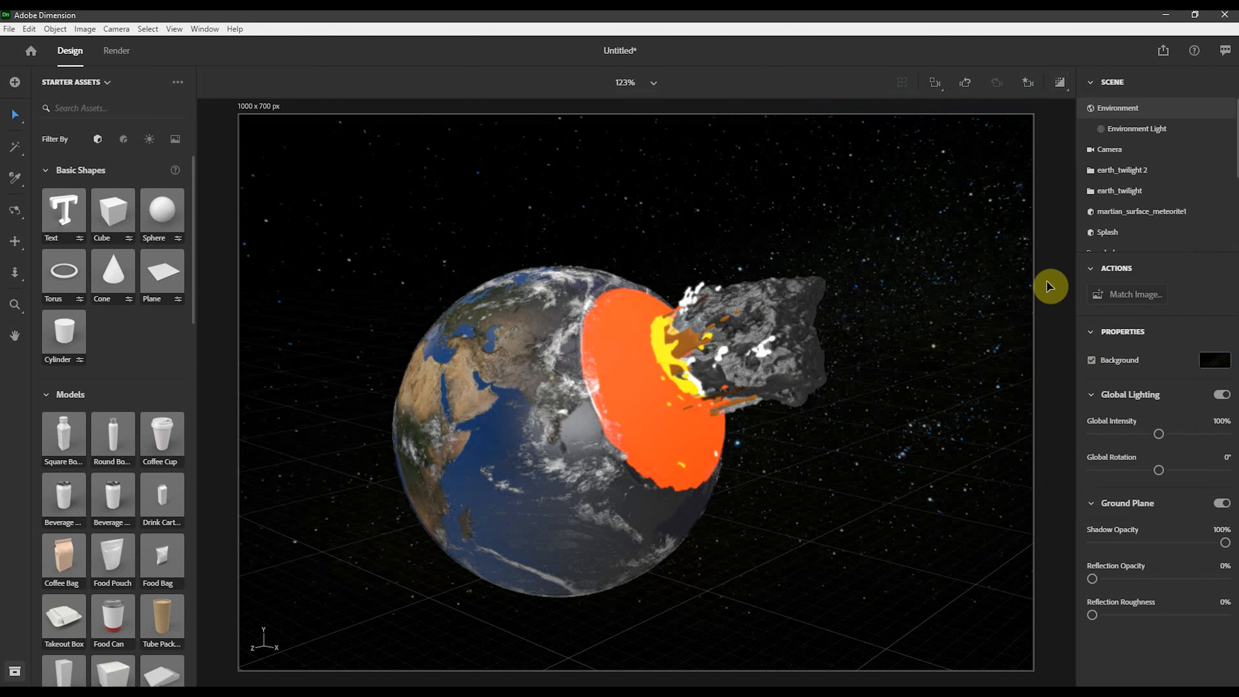
pyautogui.click(1060, 82)
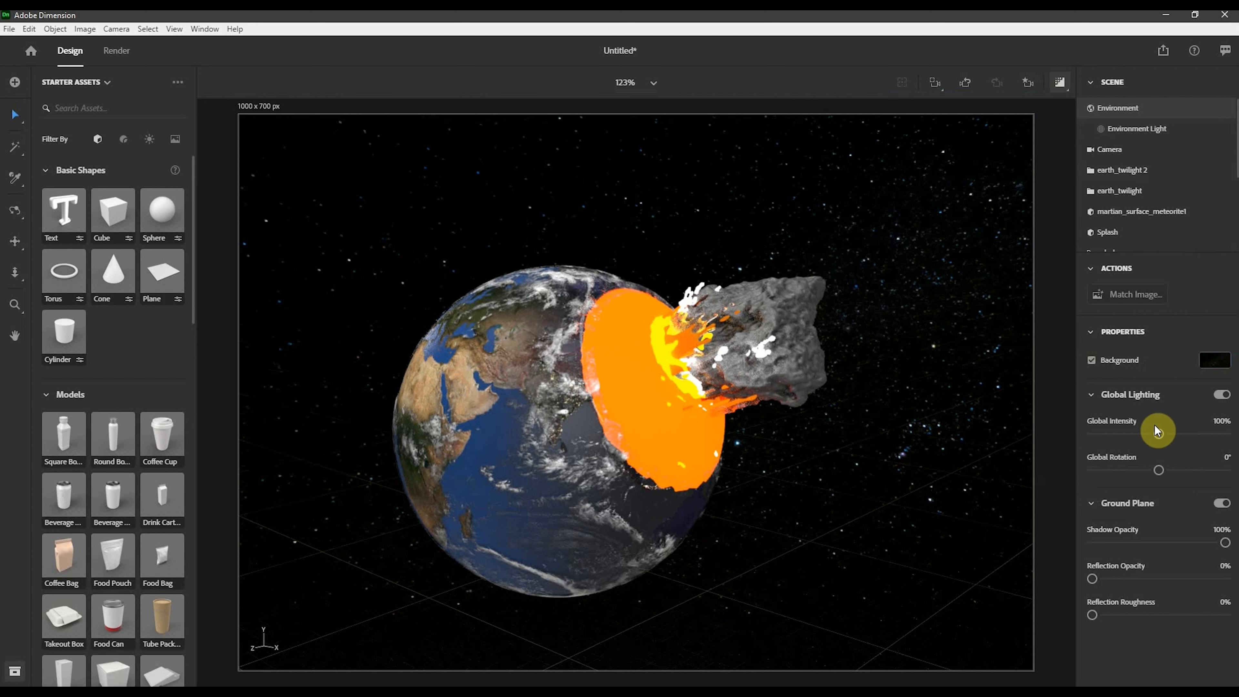
pyautogui.moveTo(1156, 429); pyautogui.dragTo(1119, 433)
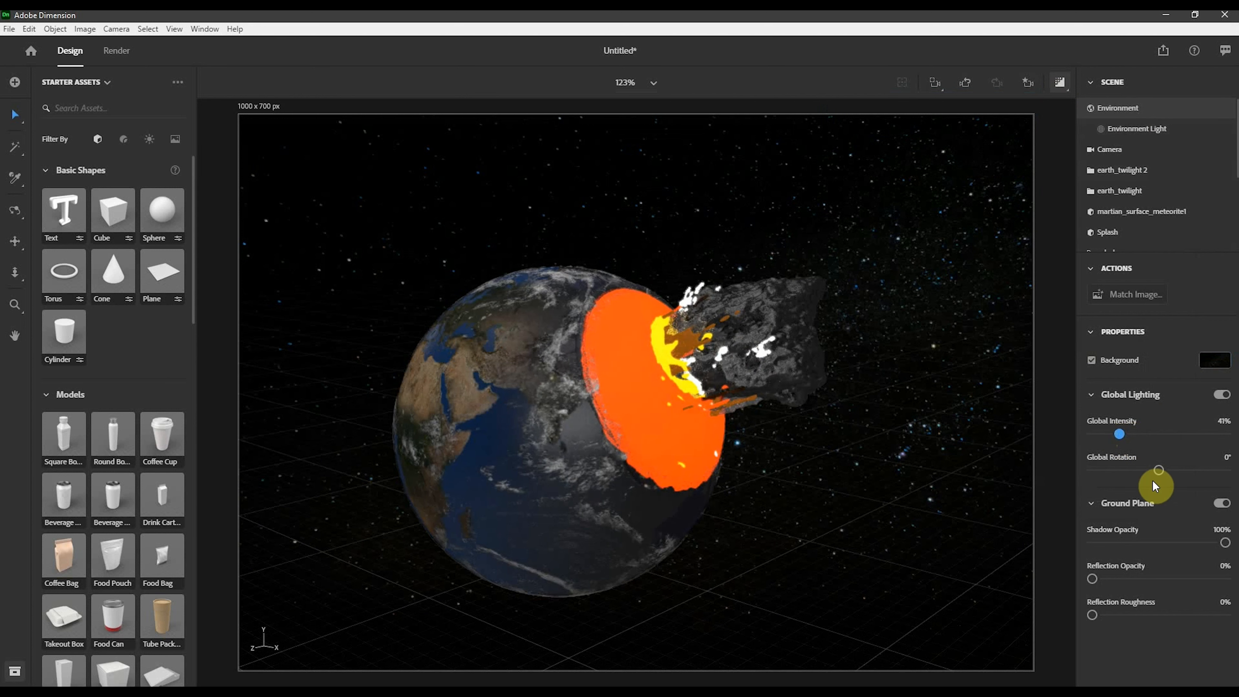
pyautogui.moveTo(1157, 476); pyautogui.dragTo(1238, 460)
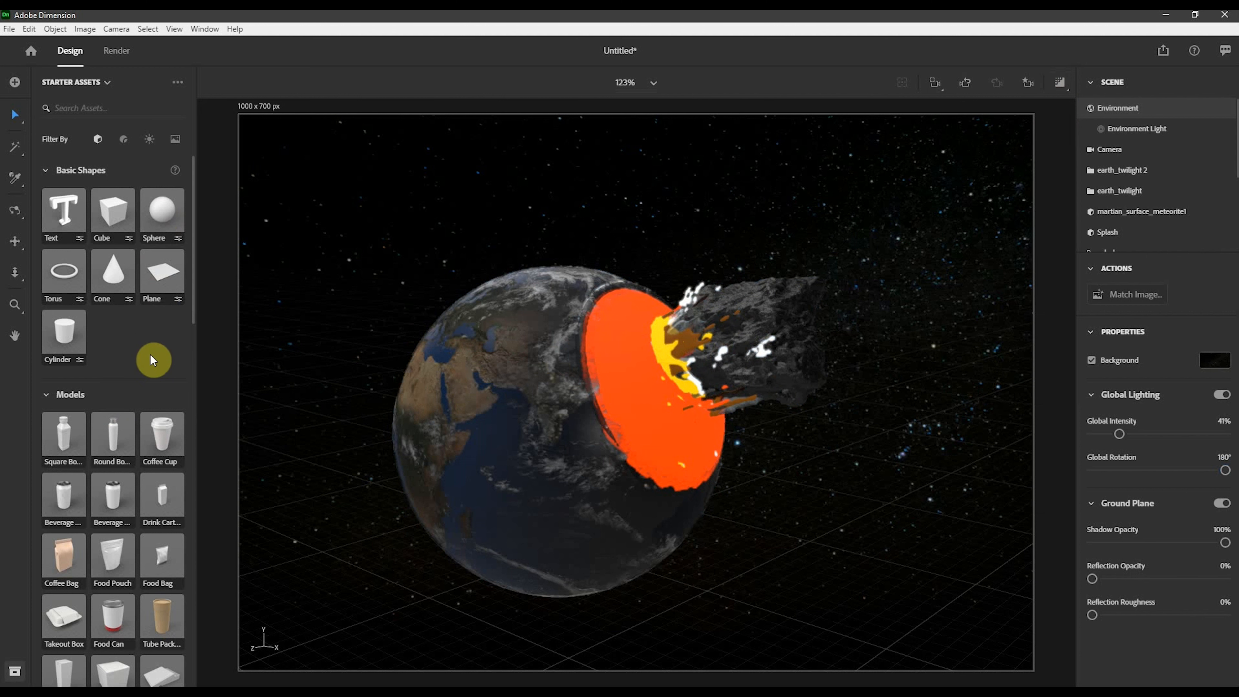
# - Add a new sphere from the basic shapes to the scene
pyautogui.scroll(-8, 151, 354)
pyautogui.scroll(-10, 151, 354)
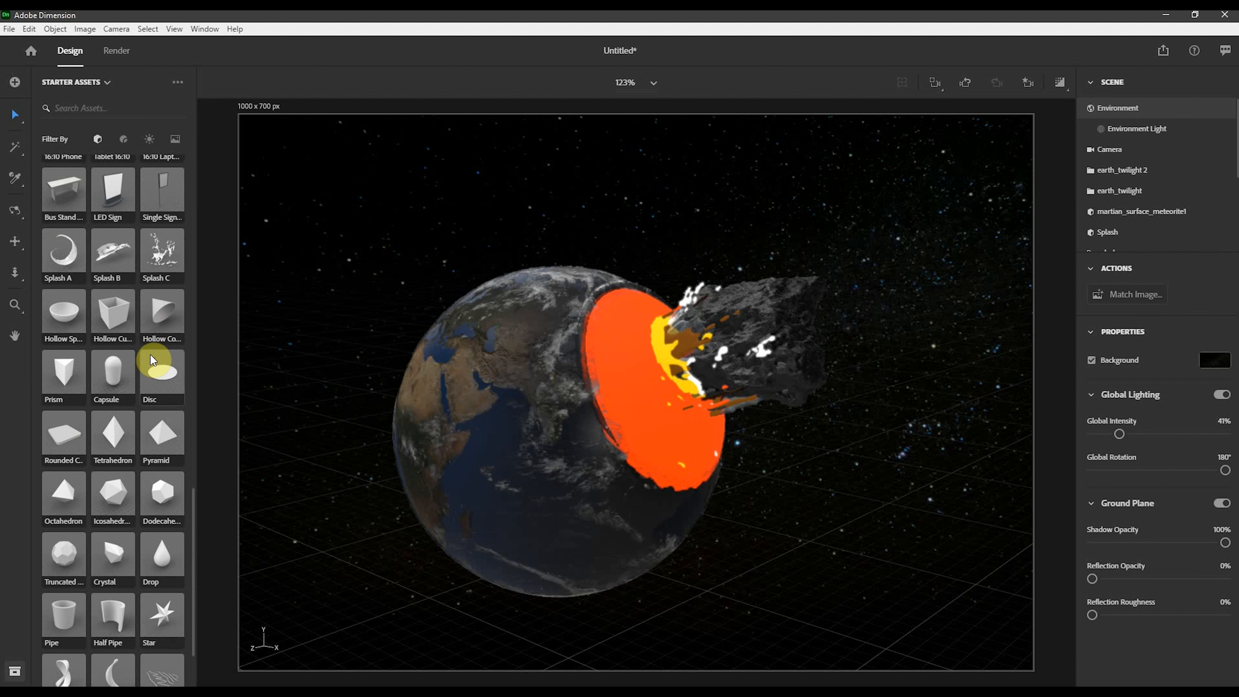
pyautogui.scroll(15, 151, 354)
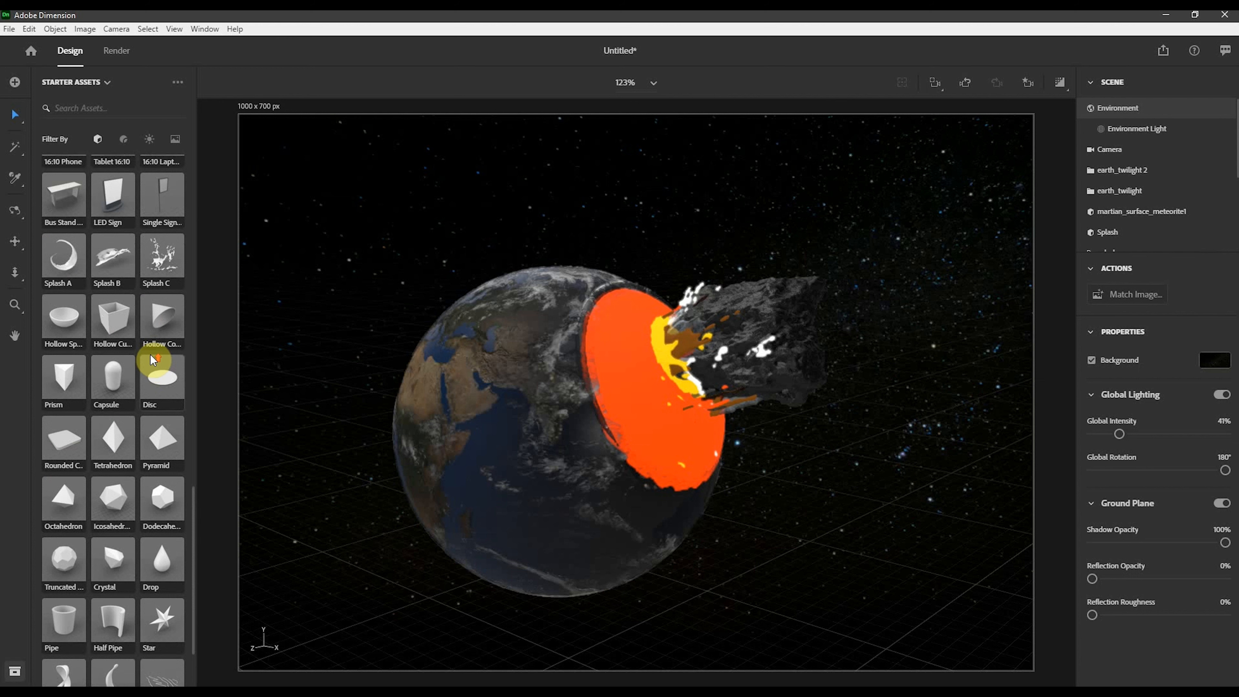
pyautogui.scroll(3, 150, 354)
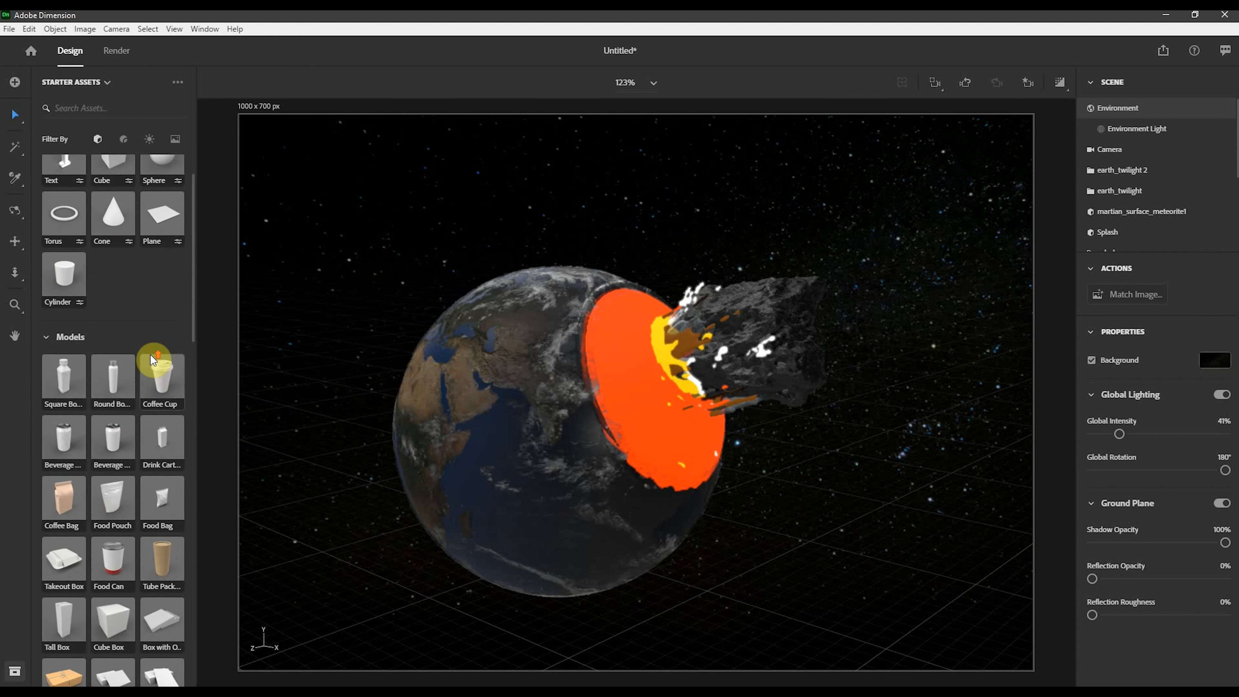
pyautogui.moveTo(156, 202); pyautogui.dragTo(829, 535)
pyautogui.hotkey('ctrl', 'z')
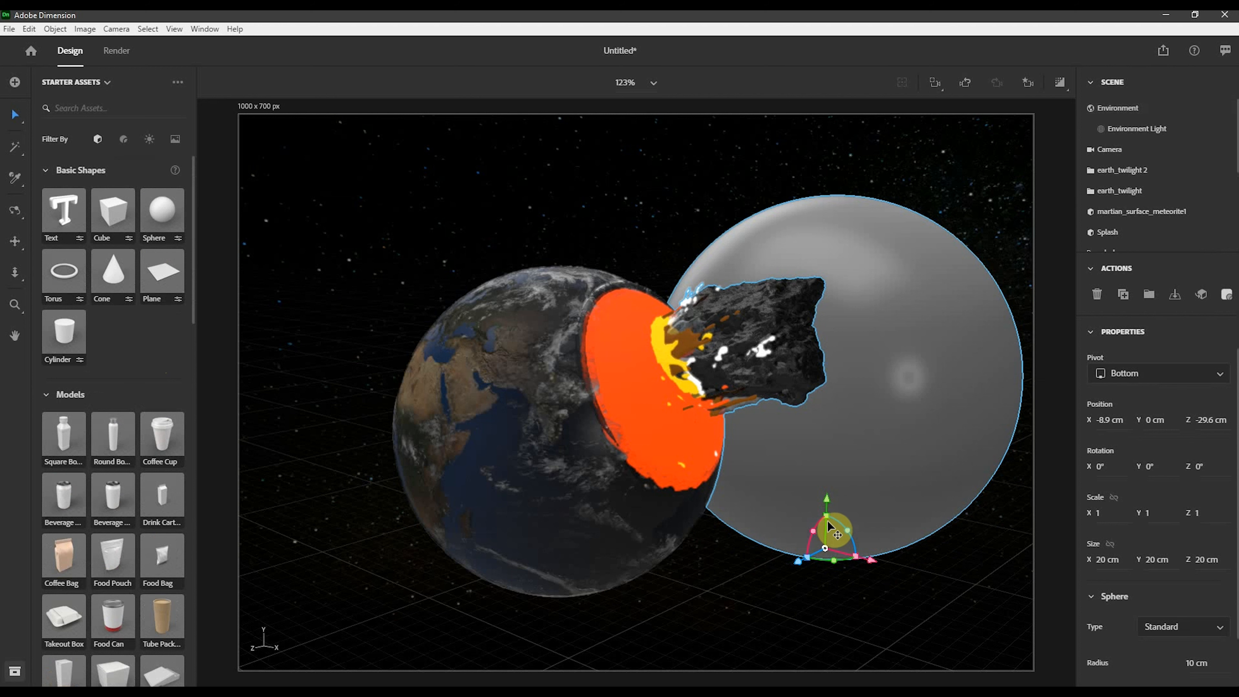
# - Shrink the new sphere to about 0.11 cm and move it near the impact, about X -8.9, Y 16.4, Z -14.9 cm
pyautogui.moveTo(827, 522); pyautogui.dragTo(856, 583)
pyautogui.moveTo(827, 516); pyautogui.dragTo(861, 391)
pyautogui.moveTo(831, 499); pyautogui.dragTo(771, 209)
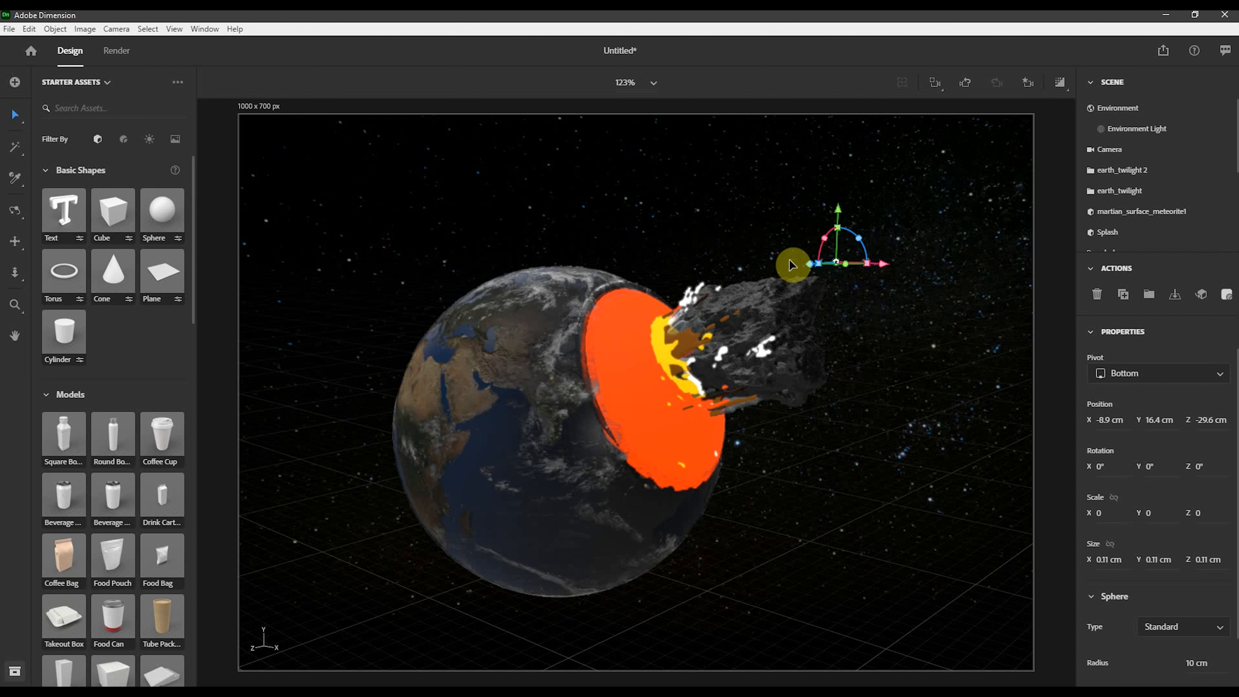
pyautogui.moveTo(812, 266); pyautogui.dragTo(626, 336)
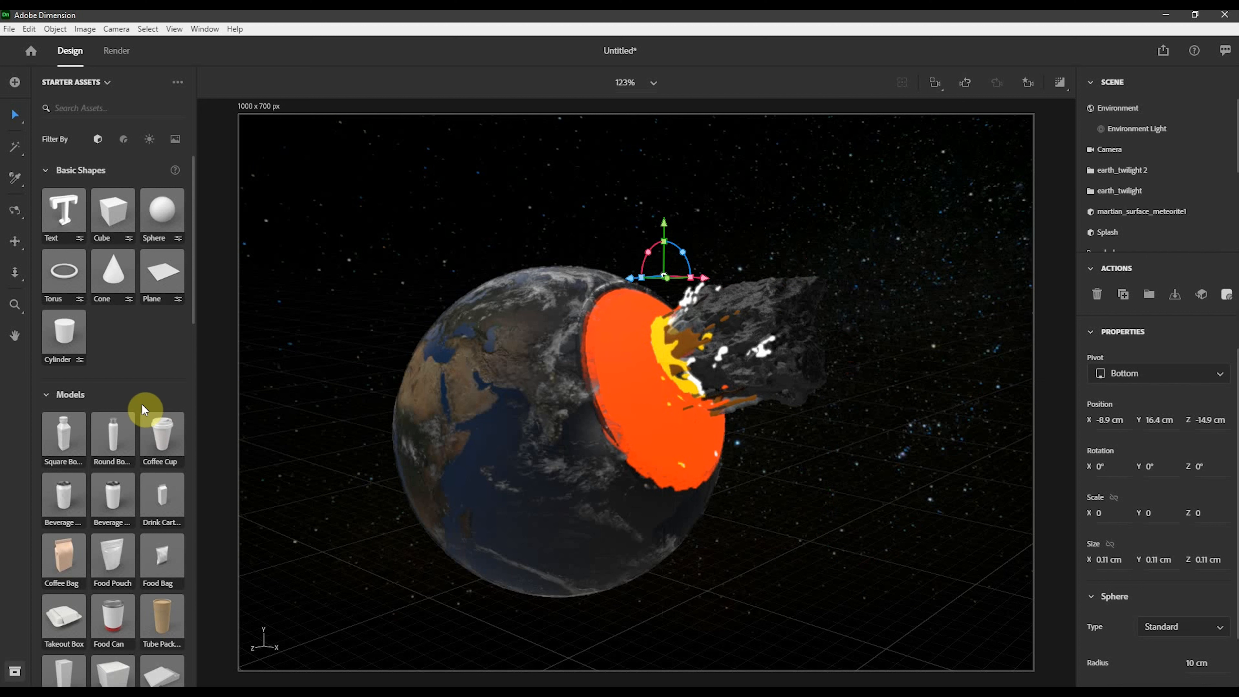
# - Sample the yellow glowing material from the core and apply it to the small sphere
pyautogui.click(14, 185)
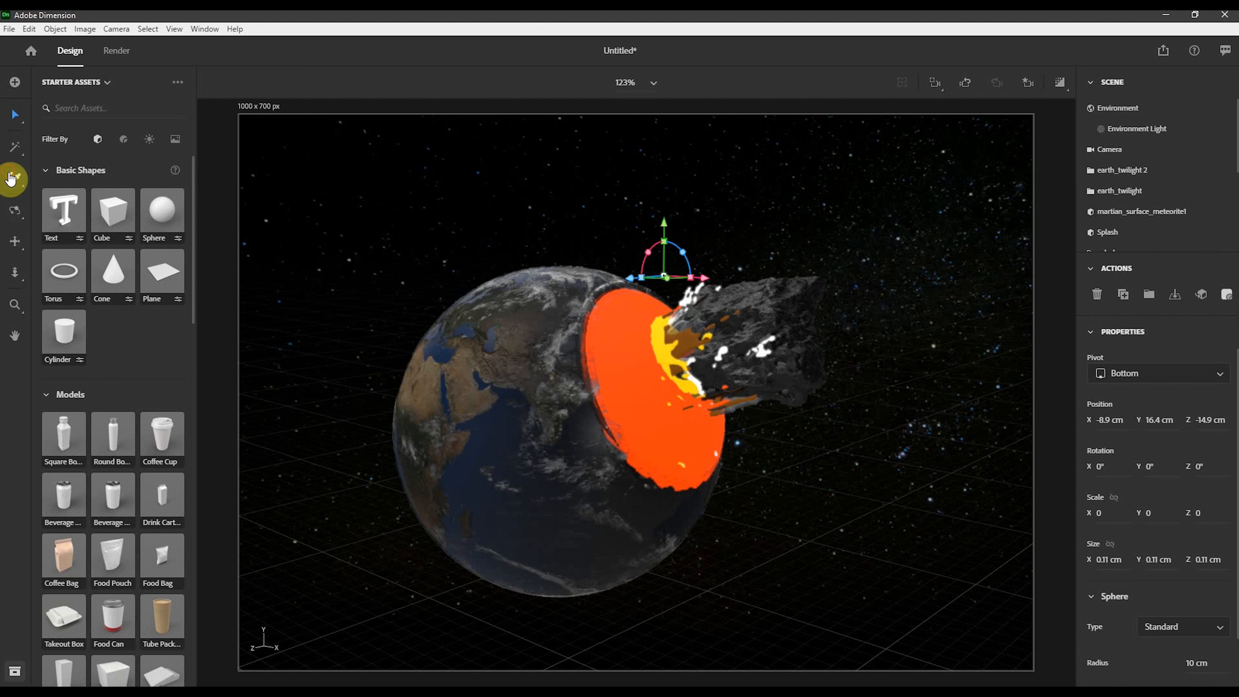
pyautogui.click(663, 339)
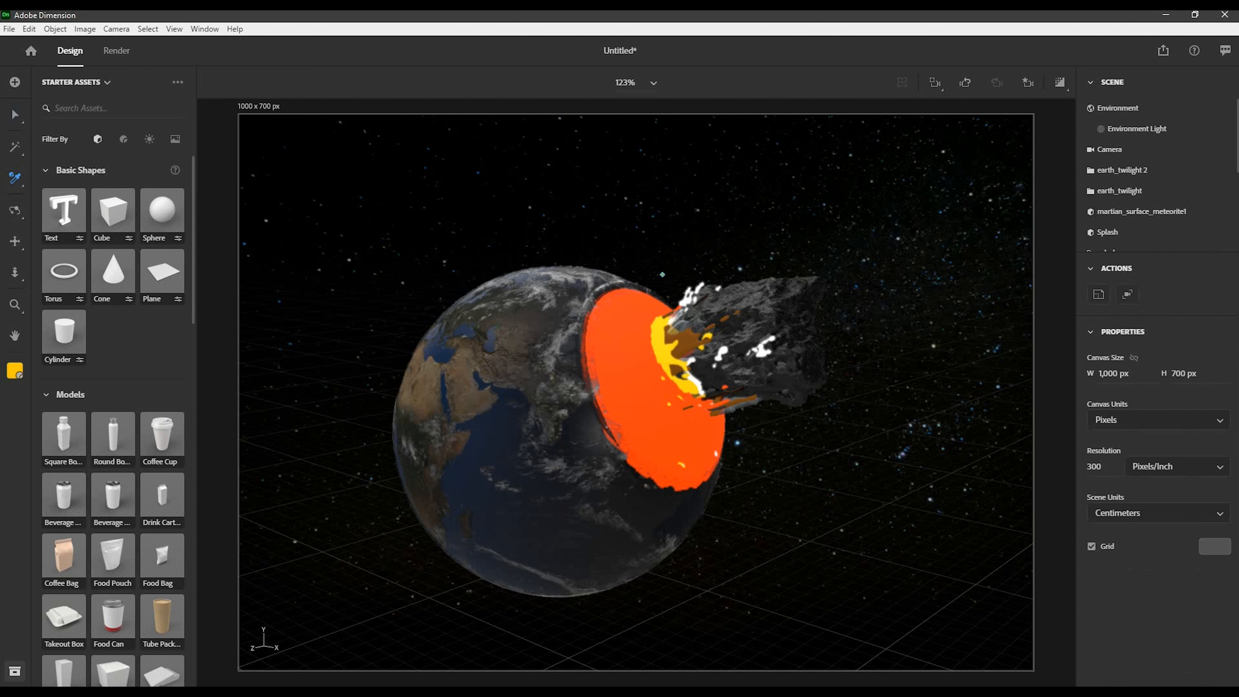
pyautogui.click(14, 121)
pyautogui.click(663, 277)
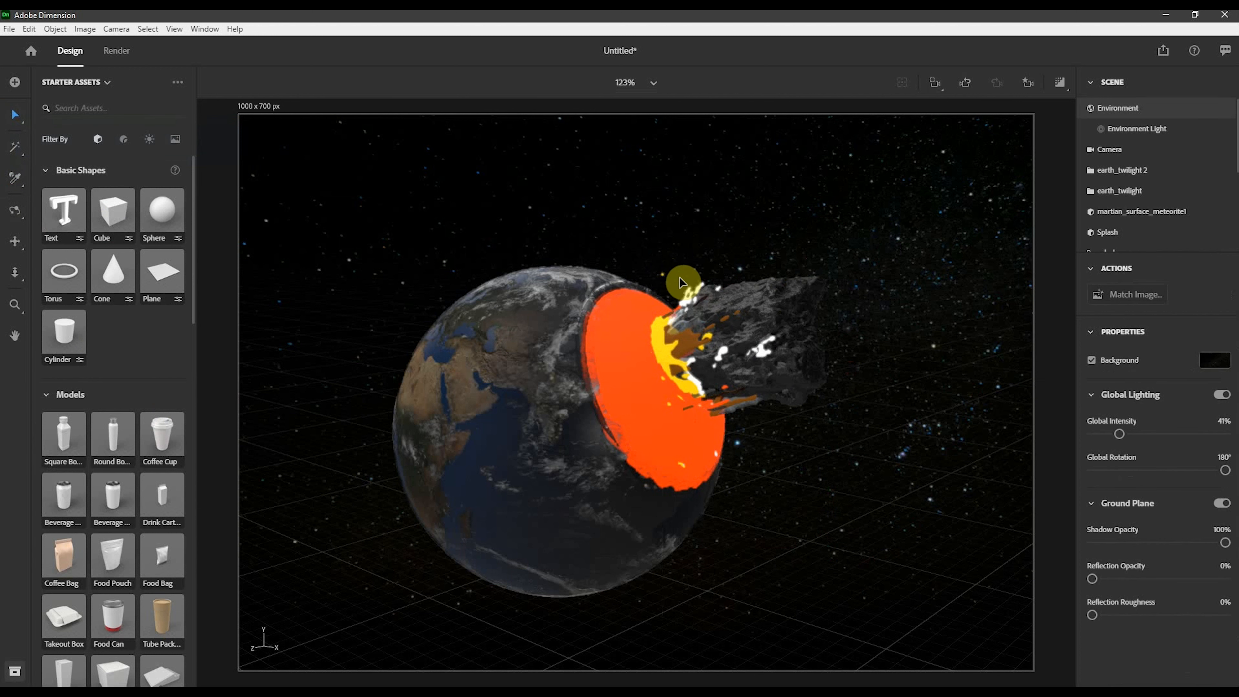
pyautogui.click(662, 275)
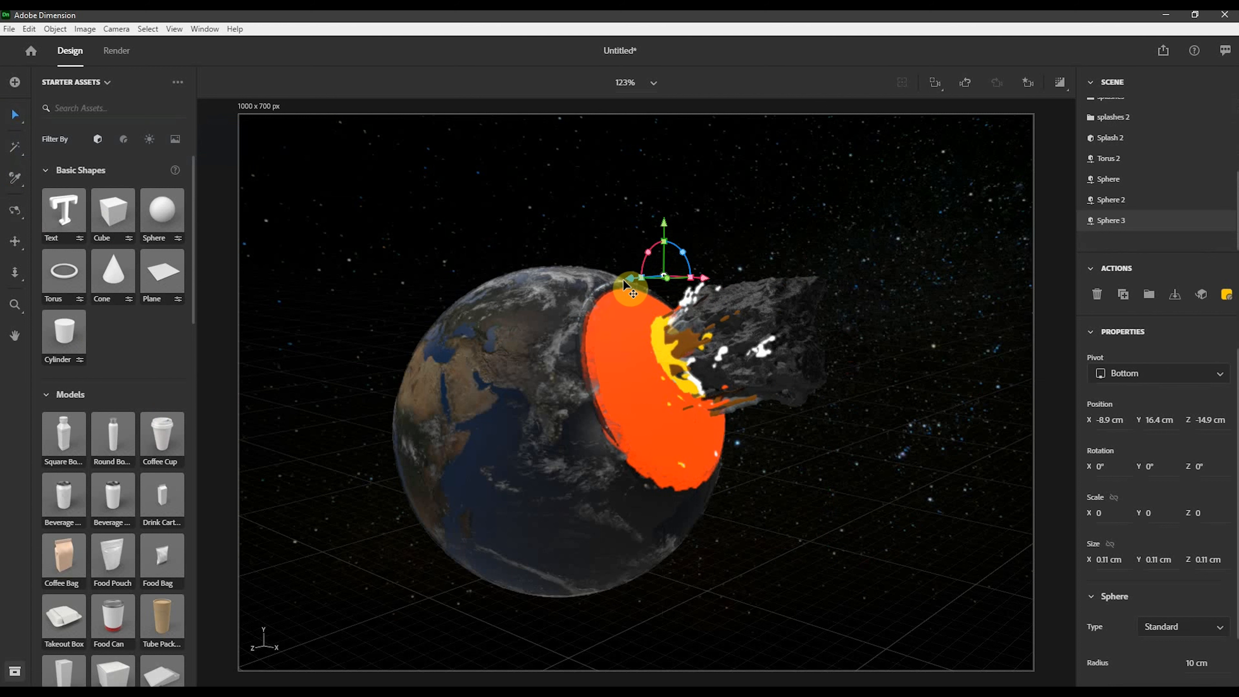
# - Move the small yellow sphere to about X -5.3, Y 17.2, Z -11.1 cm
pyautogui.moveTo(617, 283); pyautogui.dragTo(695, 295)
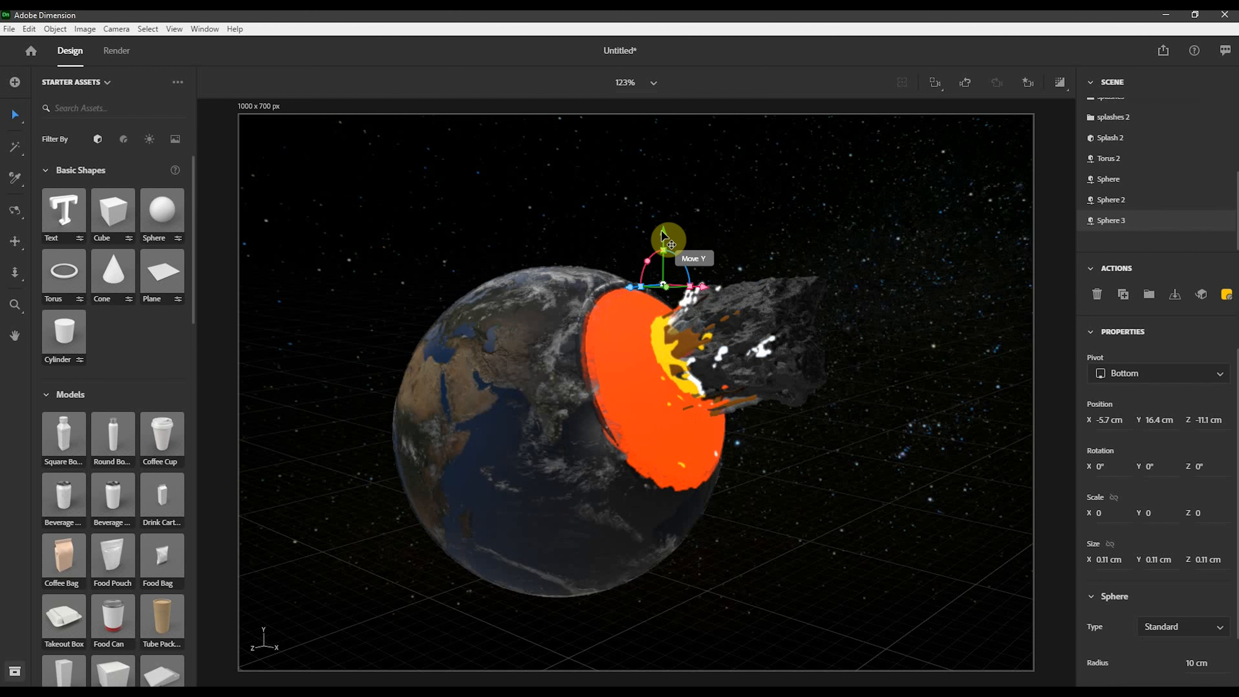
pyautogui.moveTo(663, 236); pyautogui.dragTo(665, 216)
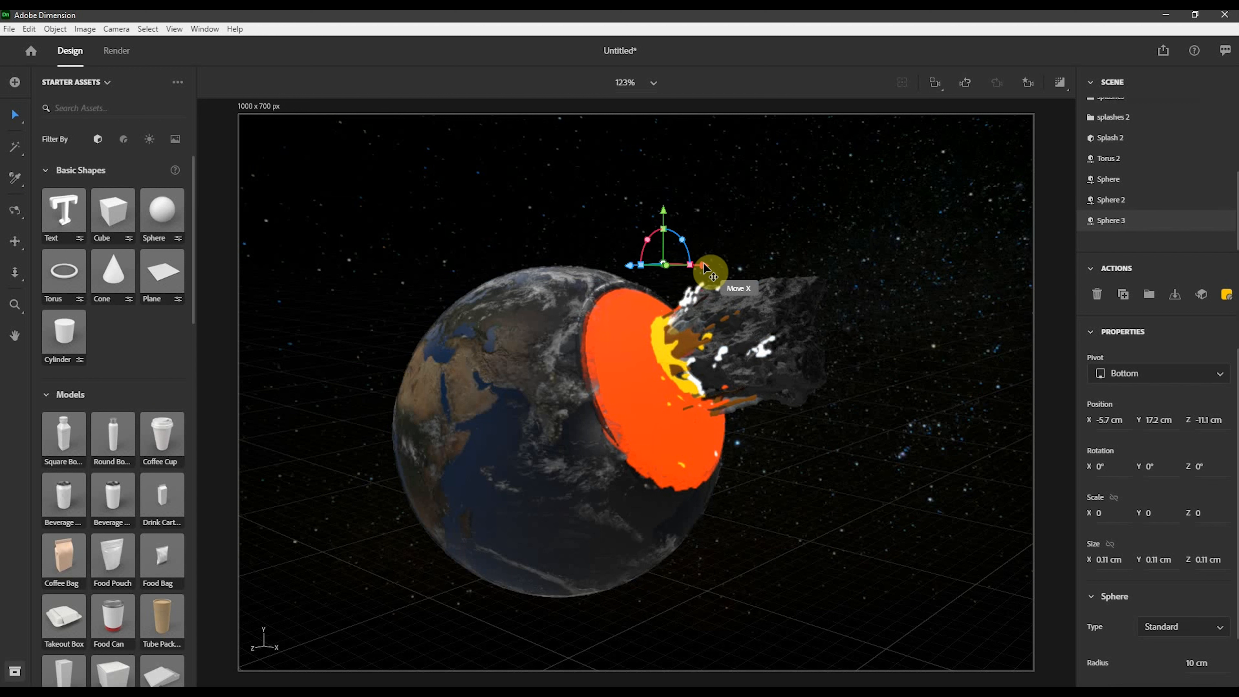
pyautogui.moveTo(704, 265); pyautogui.dragTo(667, 259)
# - Duplicate the small sphere and place the copy at about X 3.7, Y 14.2, Z 0.5 cm, about 0.08 cm in size
pyautogui.hotkey('ctrl', 'd')
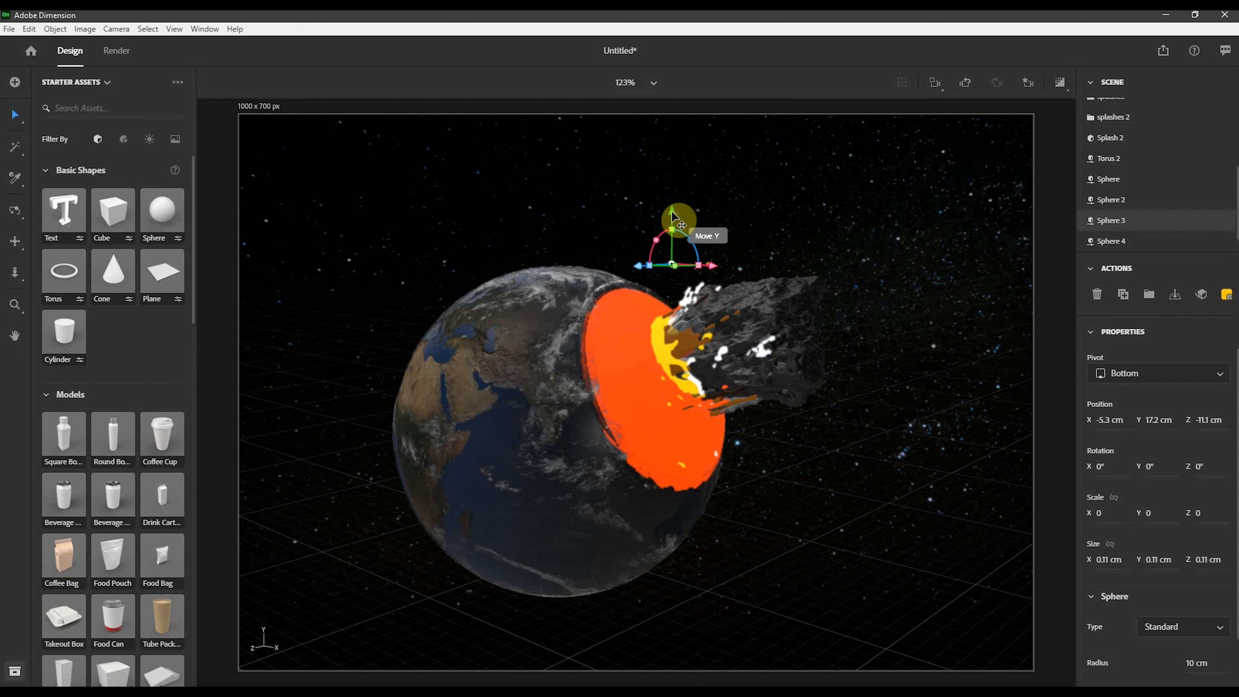
pyautogui.moveTo(672, 216); pyautogui.dragTo(652, 399)
pyautogui.moveTo(644, 276); pyautogui.dragTo(666, 369)
pyautogui.moveTo(607, 419); pyautogui.dragTo(643, 402)
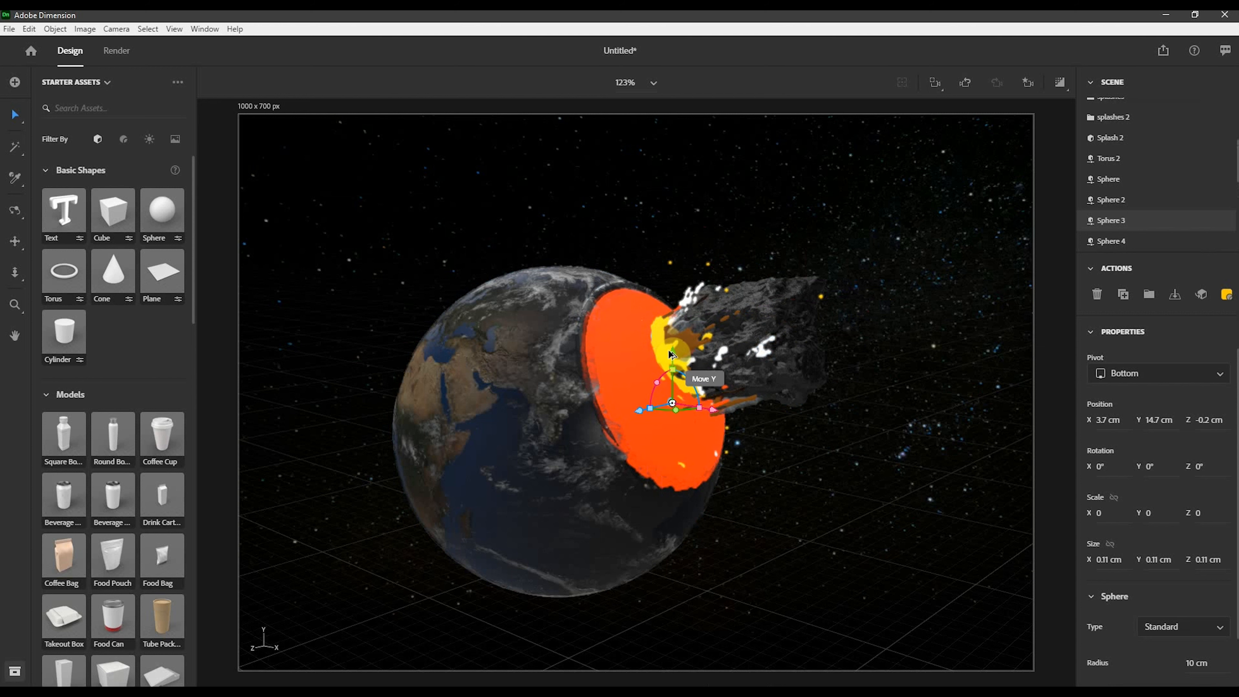
pyautogui.moveTo(670, 353); pyautogui.dragTo(670, 430)
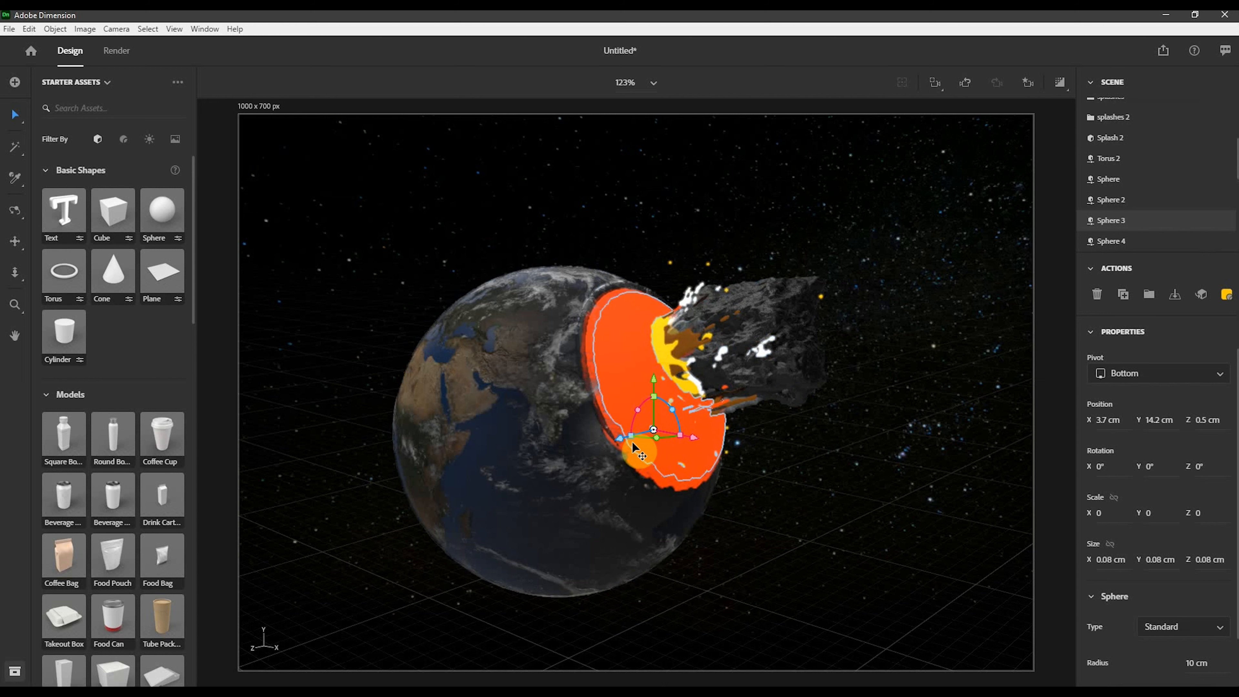
# - Select the earth_twilight 2 globe and rotate it to about X 180°, Y 168°, Z -177°
pyautogui.moveTo(697, 441); pyautogui.dragTo(819, 459)
pyautogui.moveTo(776, 399); pyautogui.dragTo(778, 323)
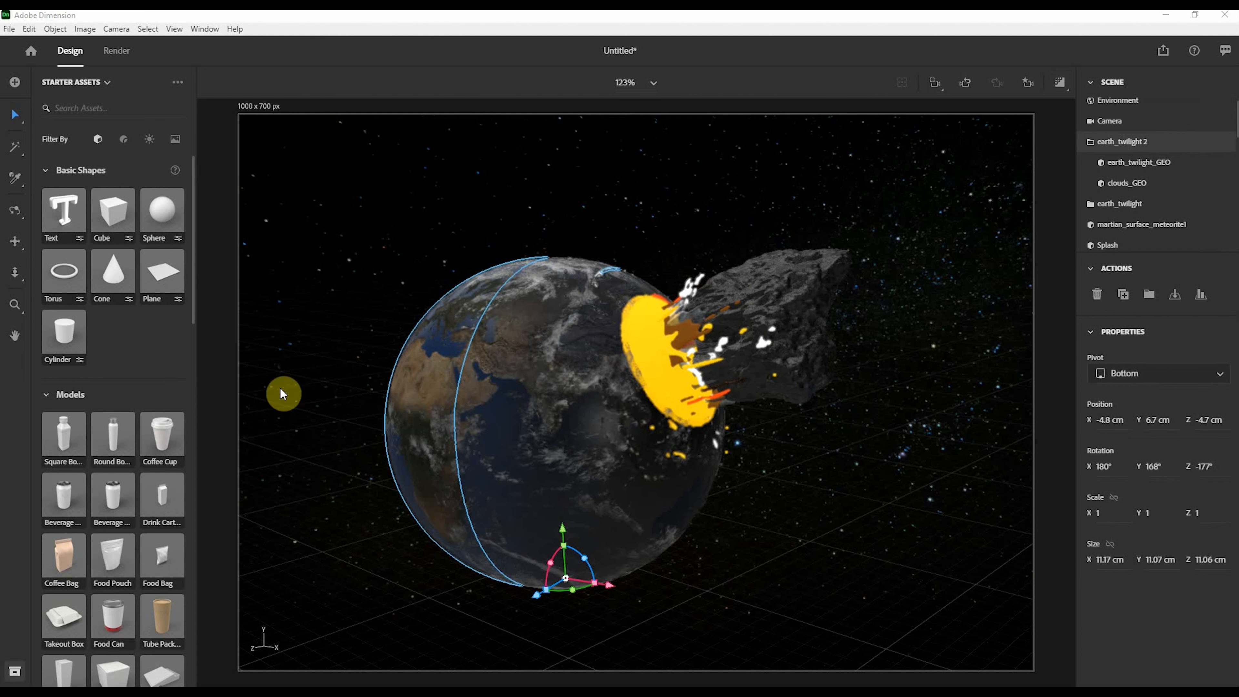
pyautogui.moveTo(588, 560)
pyautogui.mouseDown()
pyautogui.moveTo(532, 526)
pyautogui.moveTo(600, 556)
pyautogui.mouseUp()
# - Select and delete the earth_twilight globe
pyautogui.click(641, 520)
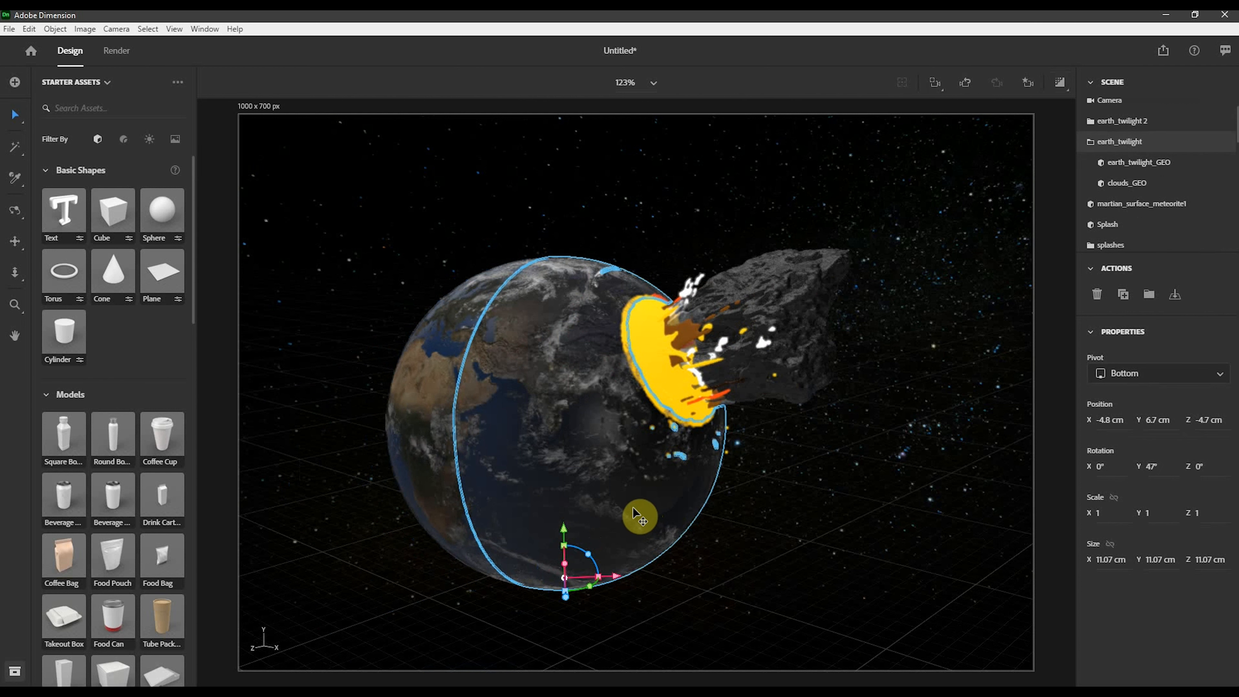
pyautogui.press('Delete')
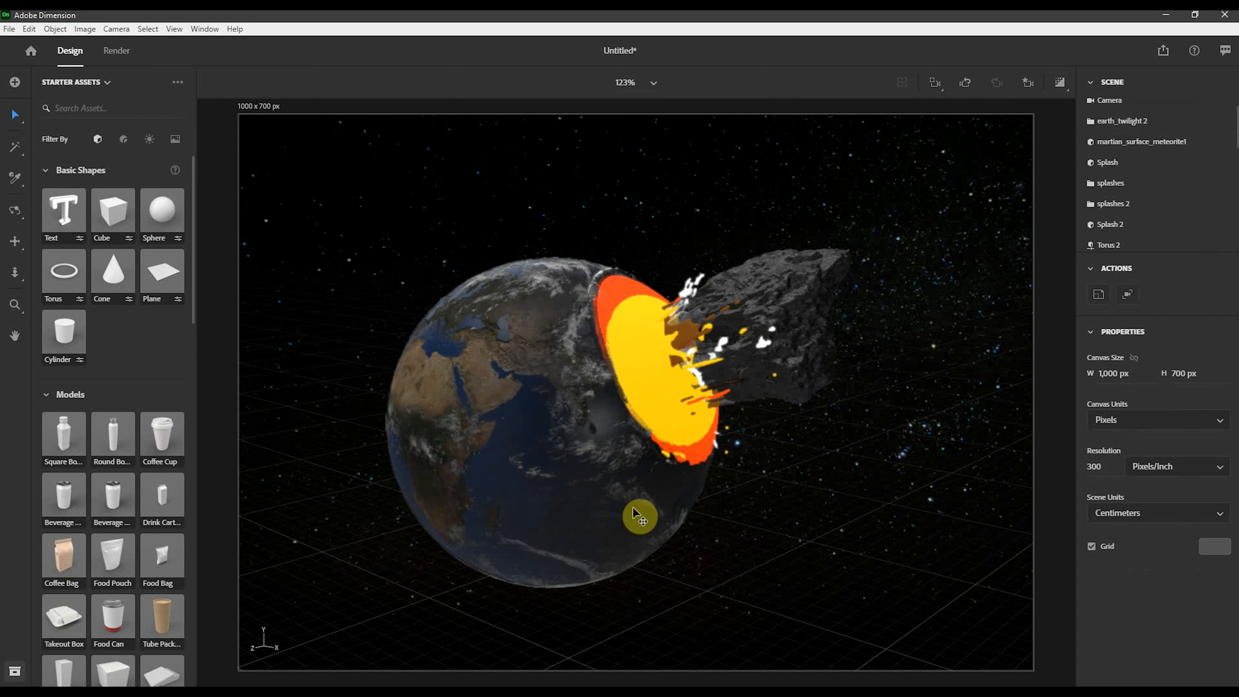
# - Rotate the earth_twilight 2 globe to about X 179°, Y 11°, Z 178°
pyautogui.click(544, 530)
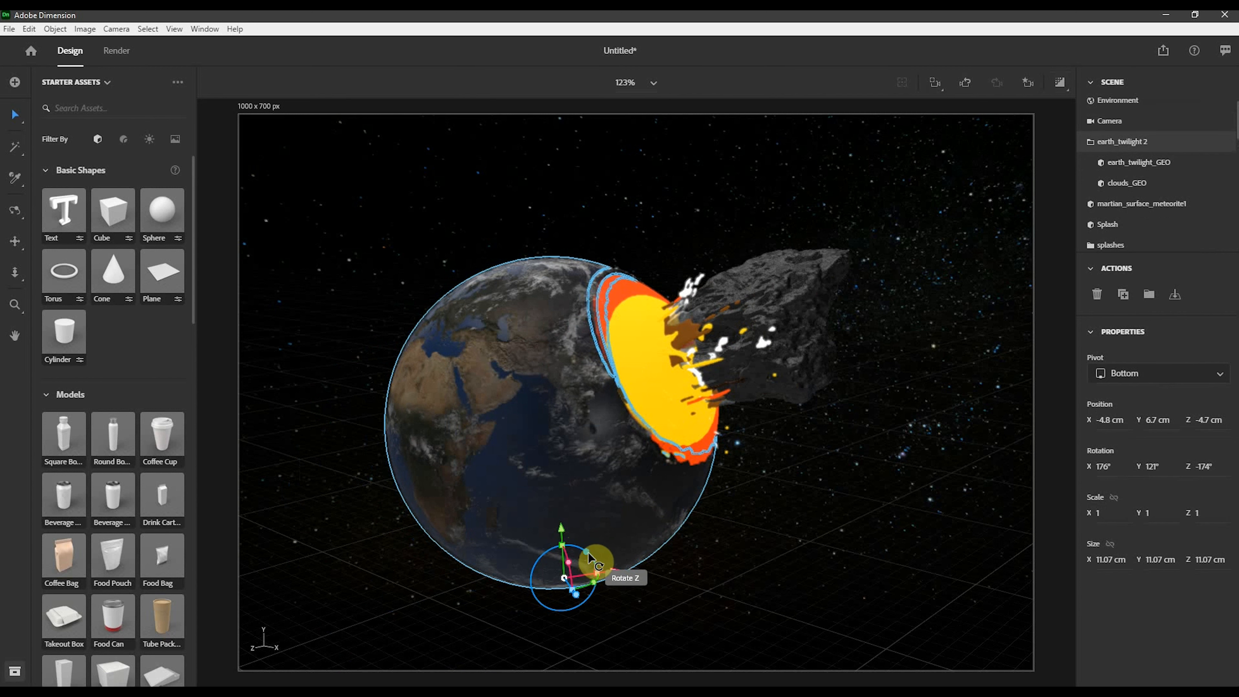
pyautogui.moveTo(589, 557); pyautogui.dragTo(590, 557)
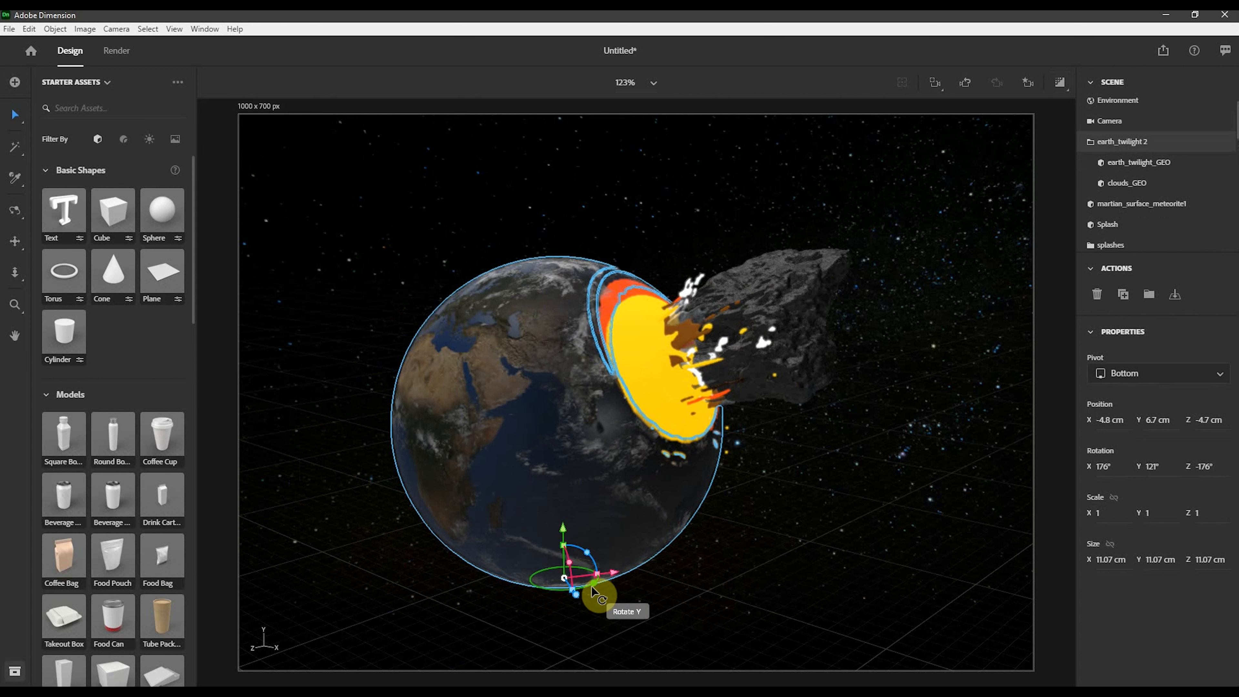
pyautogui.moveTo(594, 587); pyautogui.dragTo(808, 186)
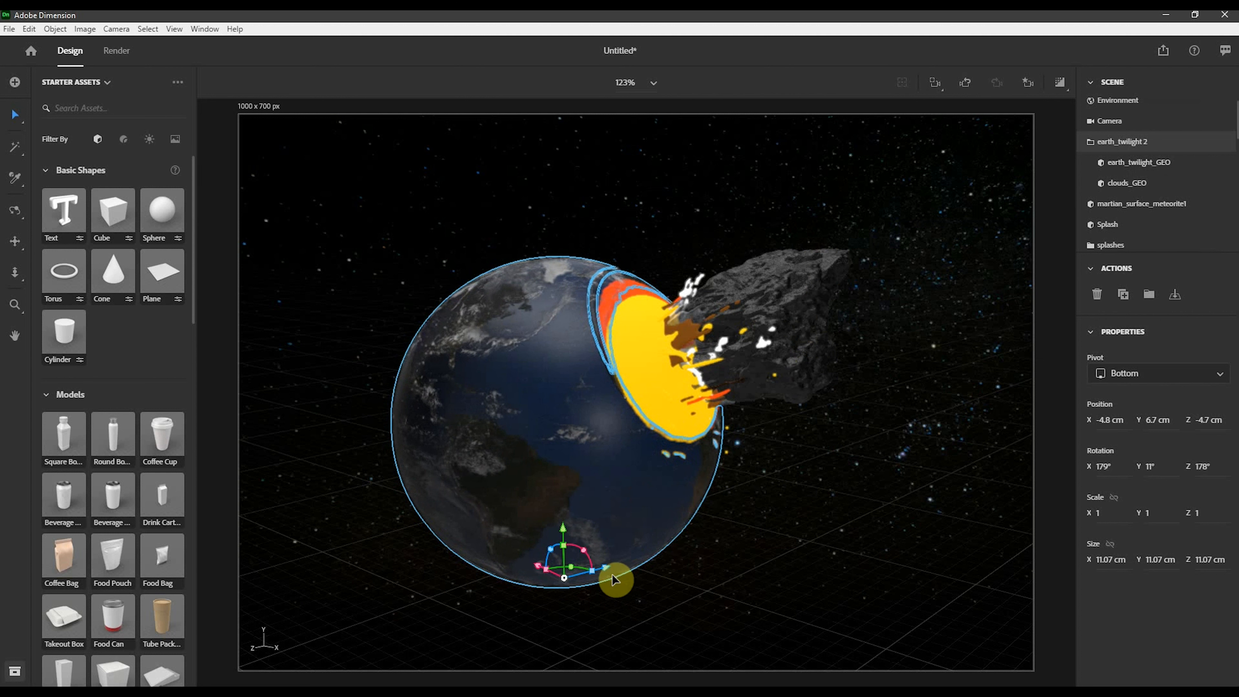
pyautogui.moveTo(609, 569)
pyautogui.mouseDown()
pyautogui.moveTo(628, 548)
pyautogui.moveTo(615, 576)
pyautogui.mouseUp()
pyautogui.click(868, 523)
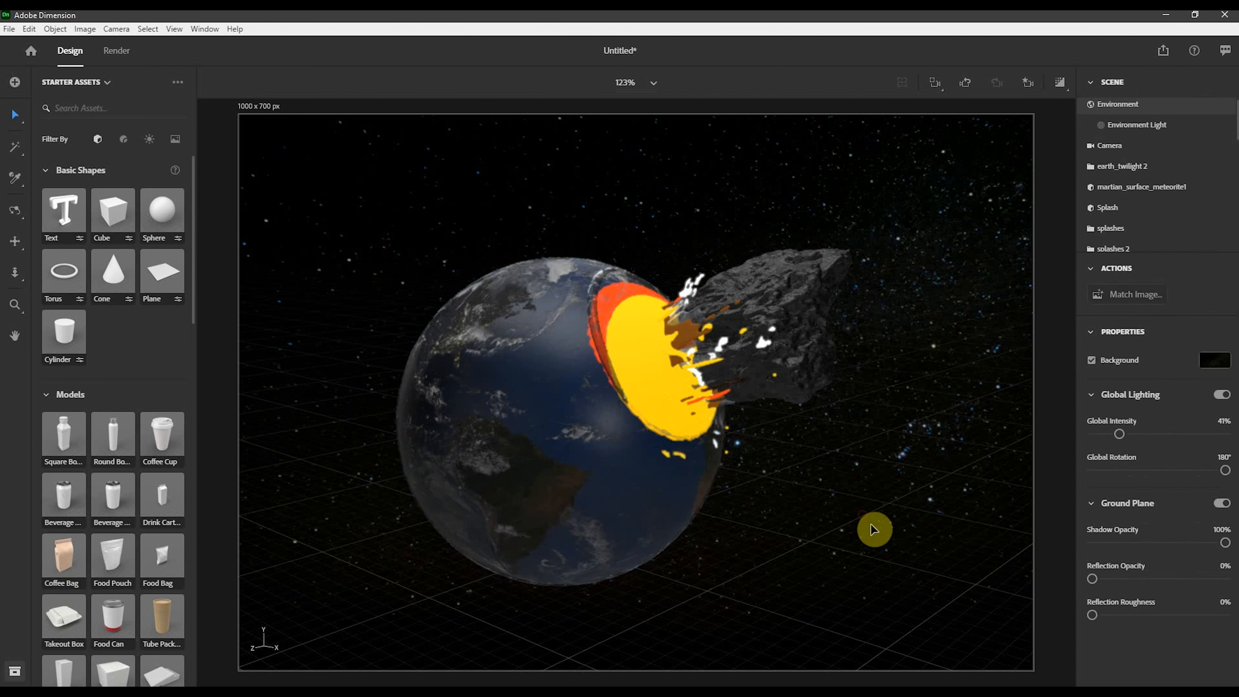
# - Nudge the Torus 2 shockwave ring to about X -1.6, Y 14.1, Z -5.8 cm
pyautogui.click(600, 281)
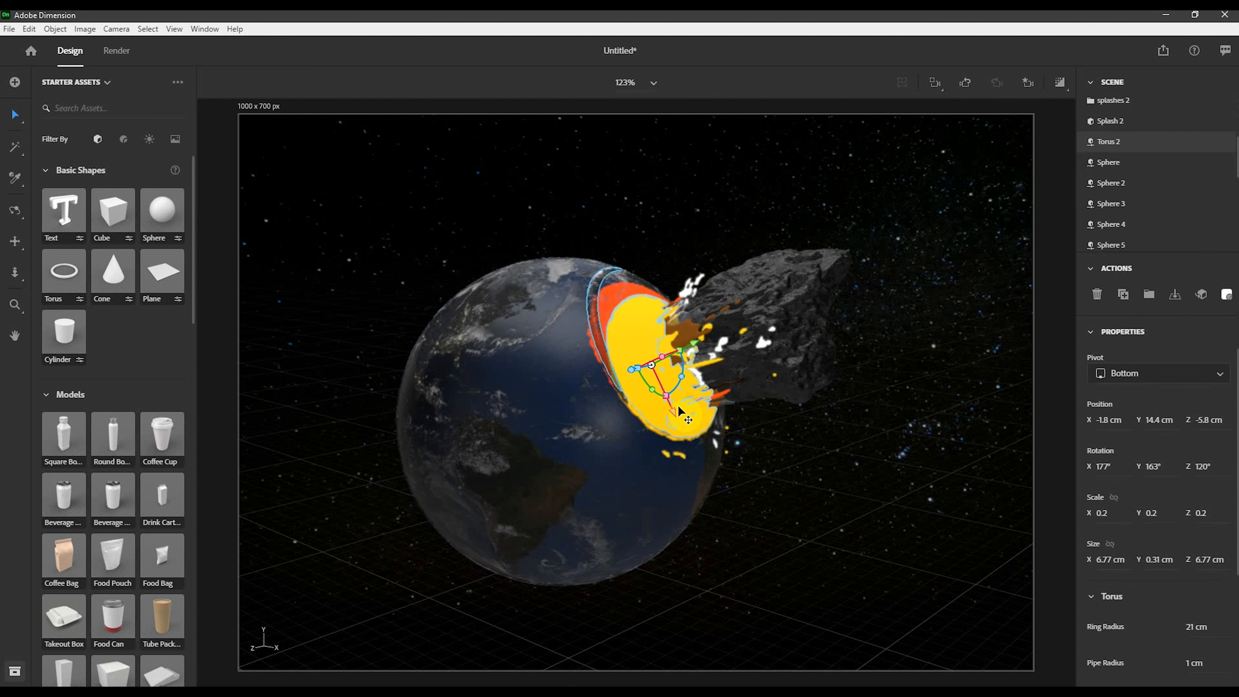
pyautogui.moveTo(673, 414); pyautogui.dragTo(680, 426)
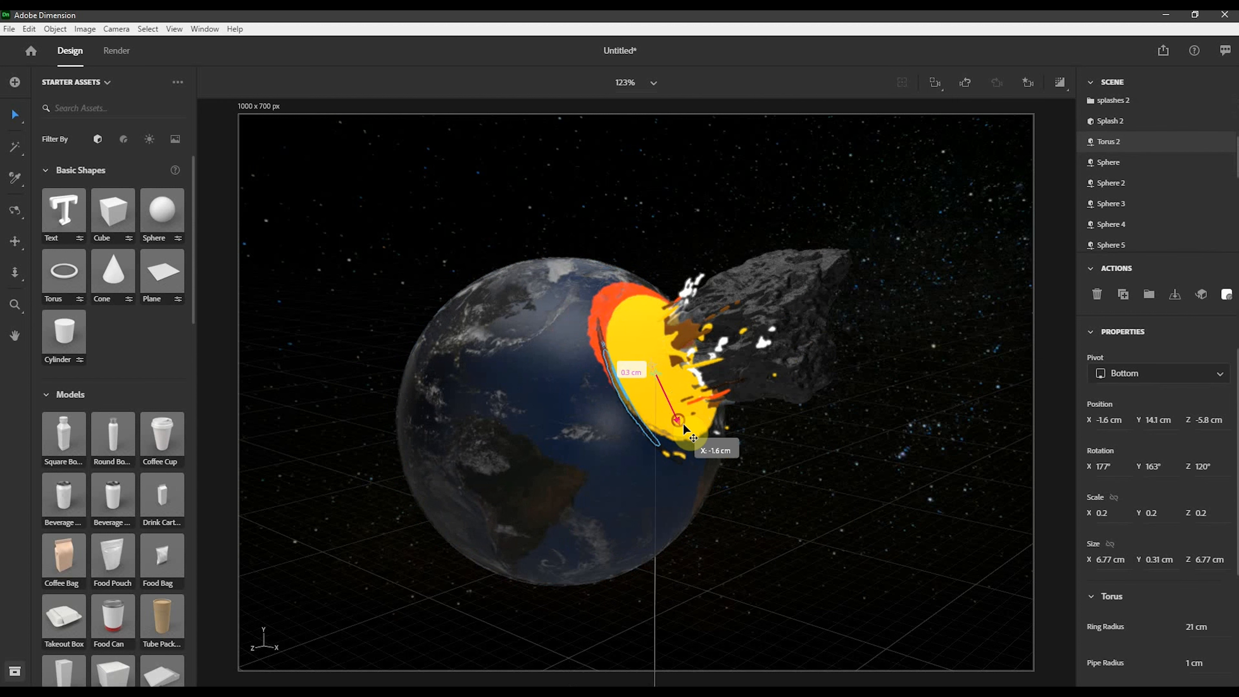
pyautogui.click(948, 277)
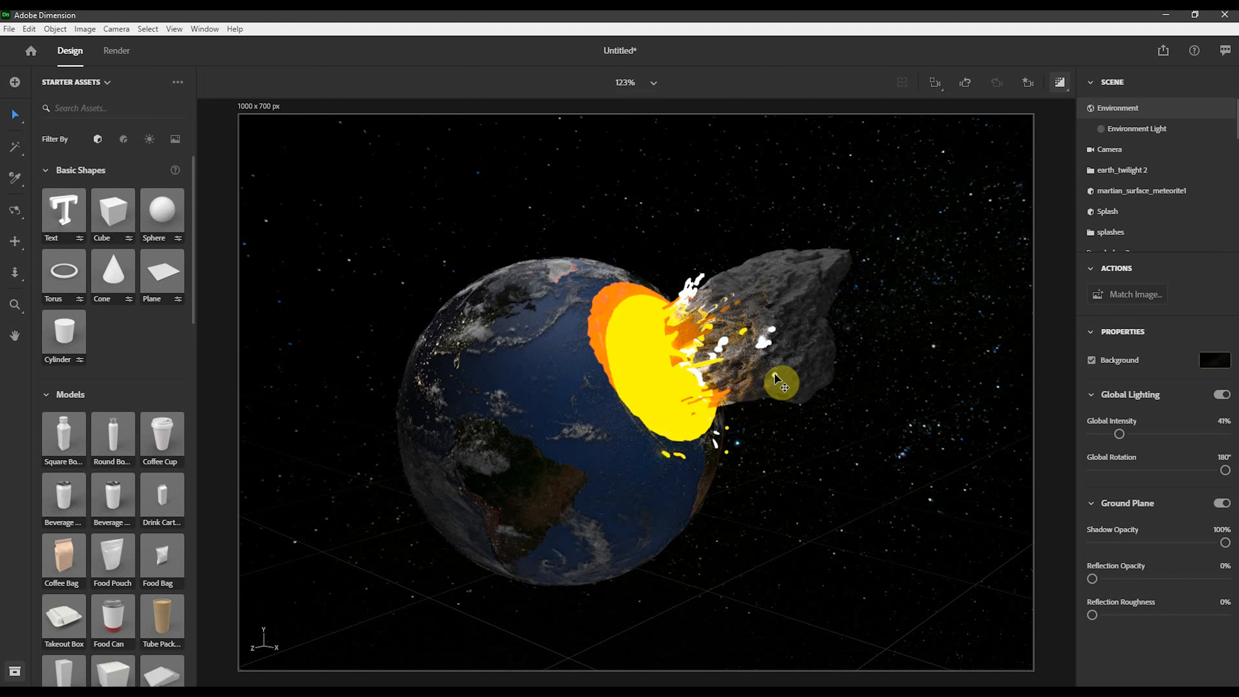
# - Stretch the Sphere 3 droplet along X to about 0.55 cm and rotate it about 18° on Z
pyautogui.click(816, 388)
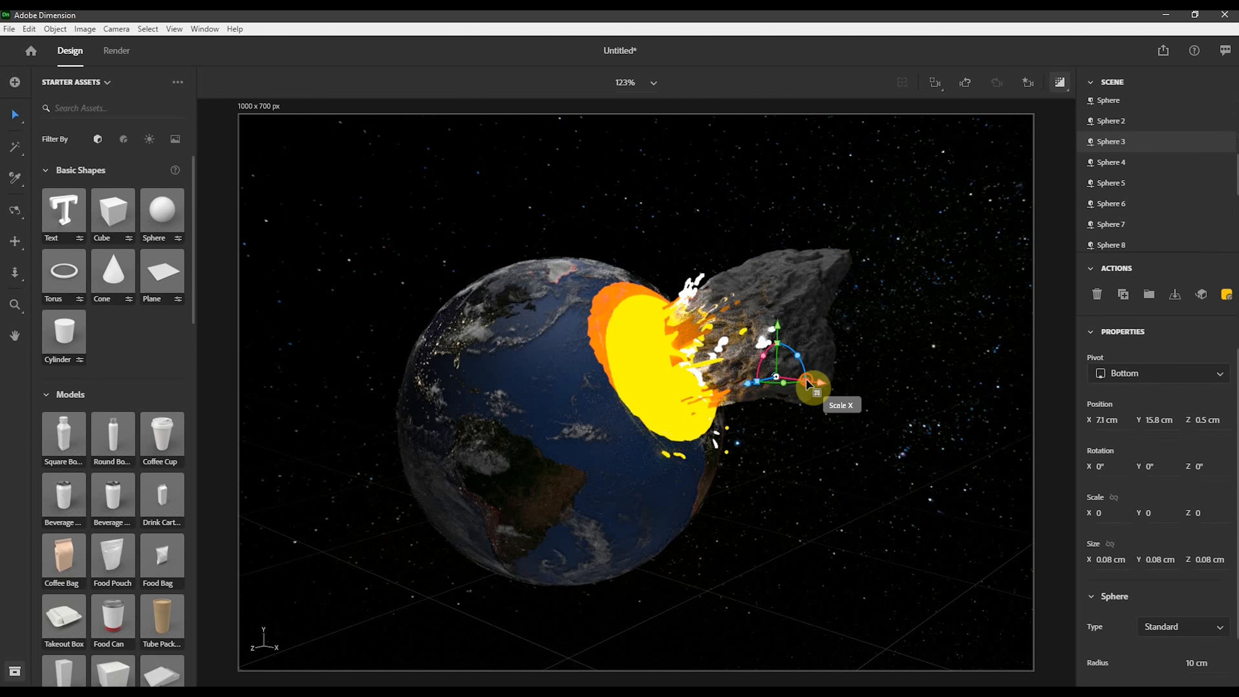
pyautogui.moveTo(808, 385); pyautogui.dragTo(1042, 395)
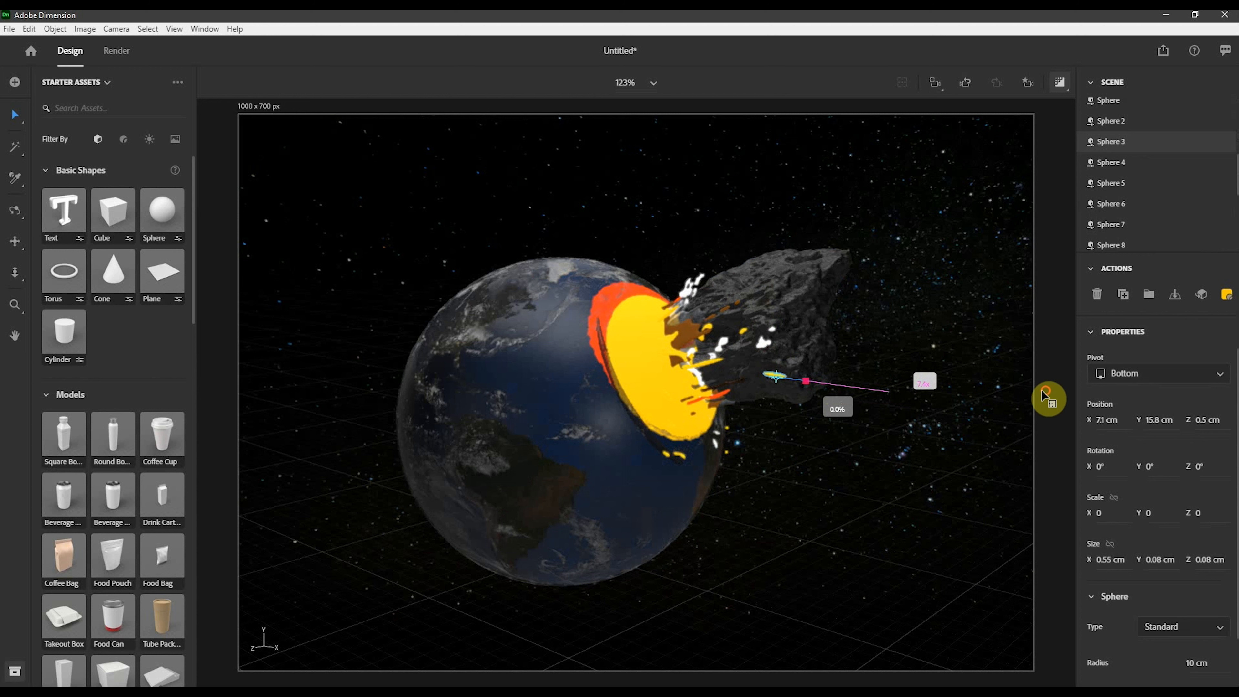
pyautogui.moveTo(804, 363); pyautogui.dragTo(805, 343)
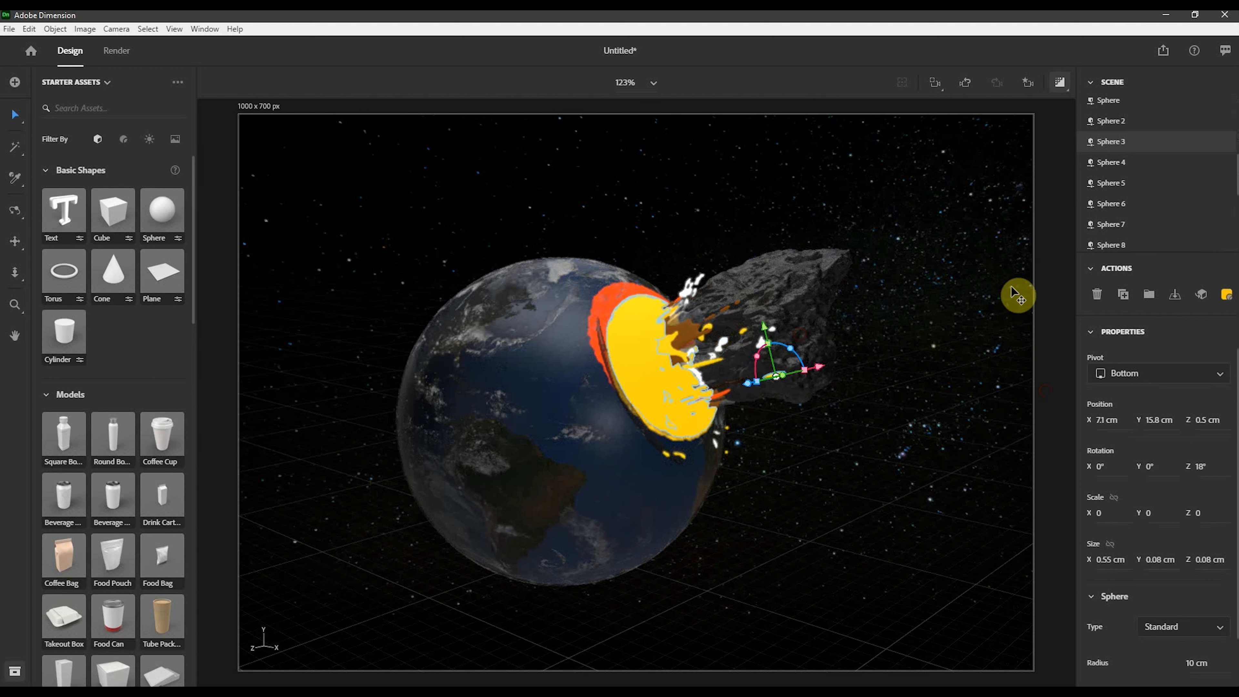
pyautogui.click(925, 326)
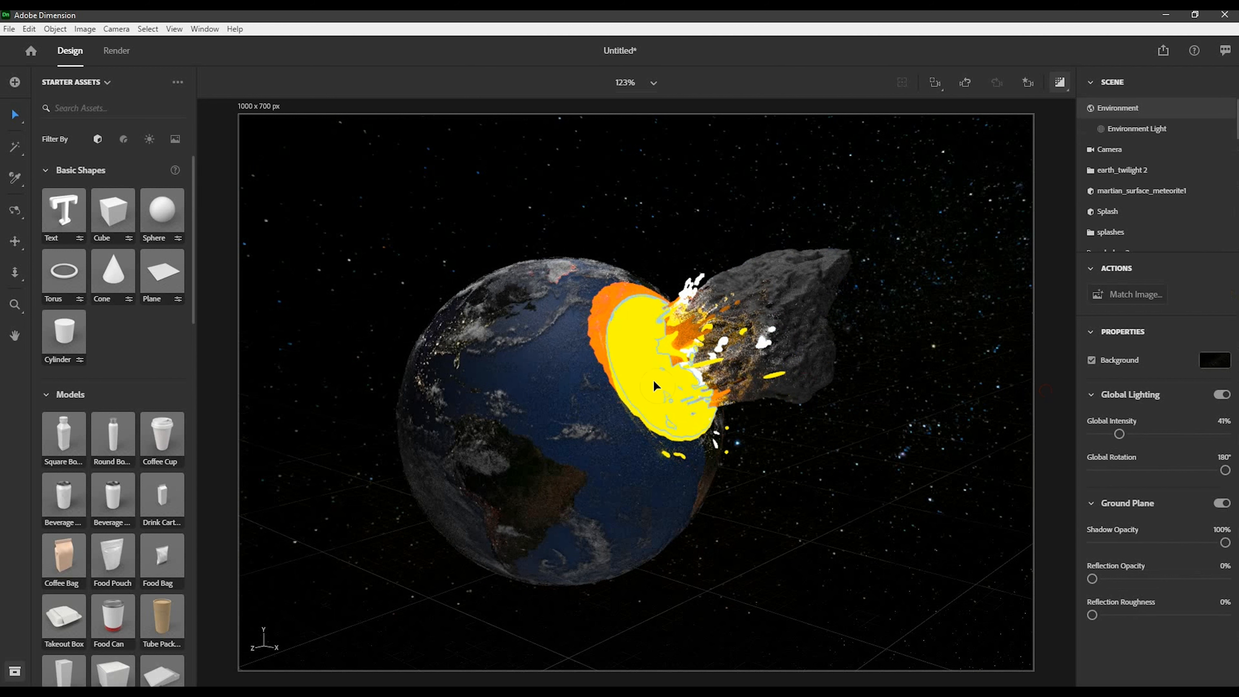
pyautogui.click(639, 377)
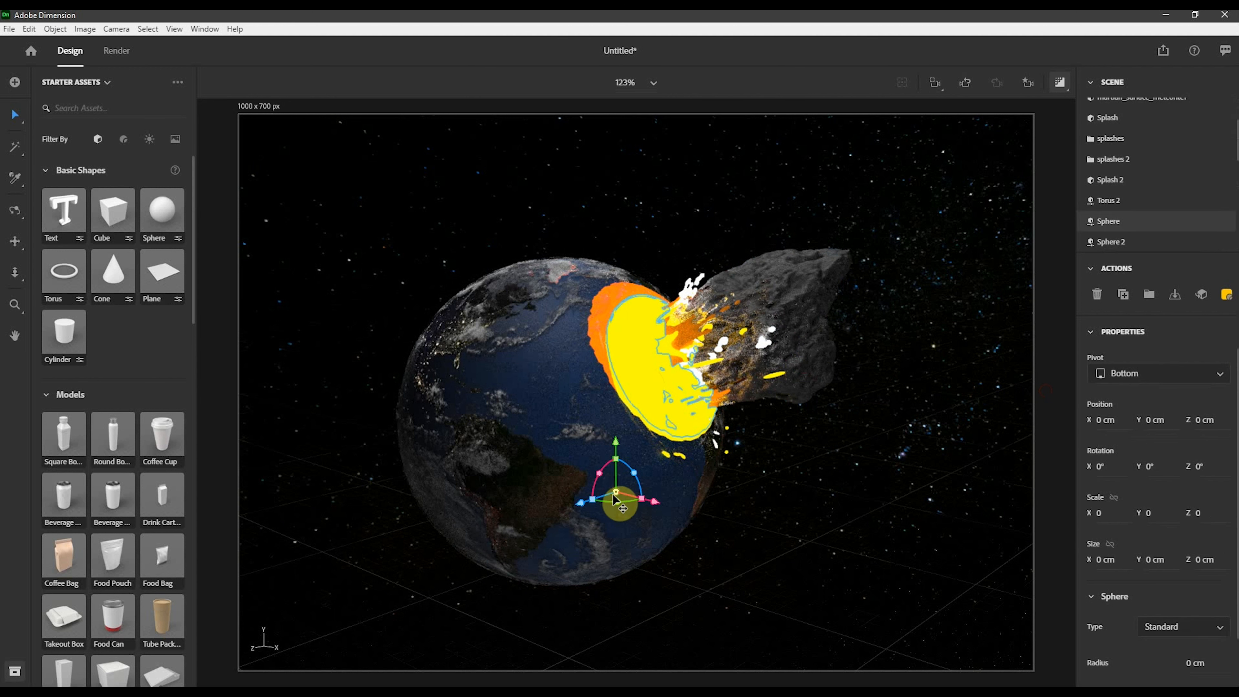
pyautogui.moveTo(617, 500); pyautogui.dragTo(630, 504)
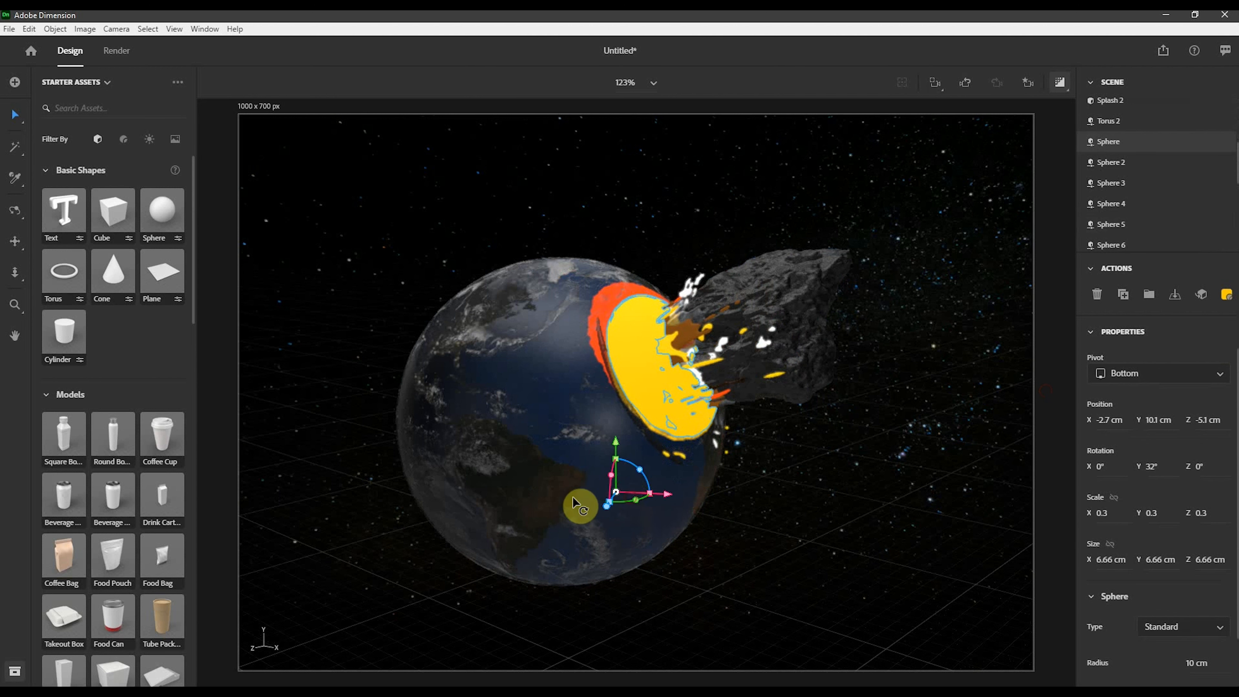
pyautogui.moveTo(388, 228); pyautogui.dragTo(607, 598)
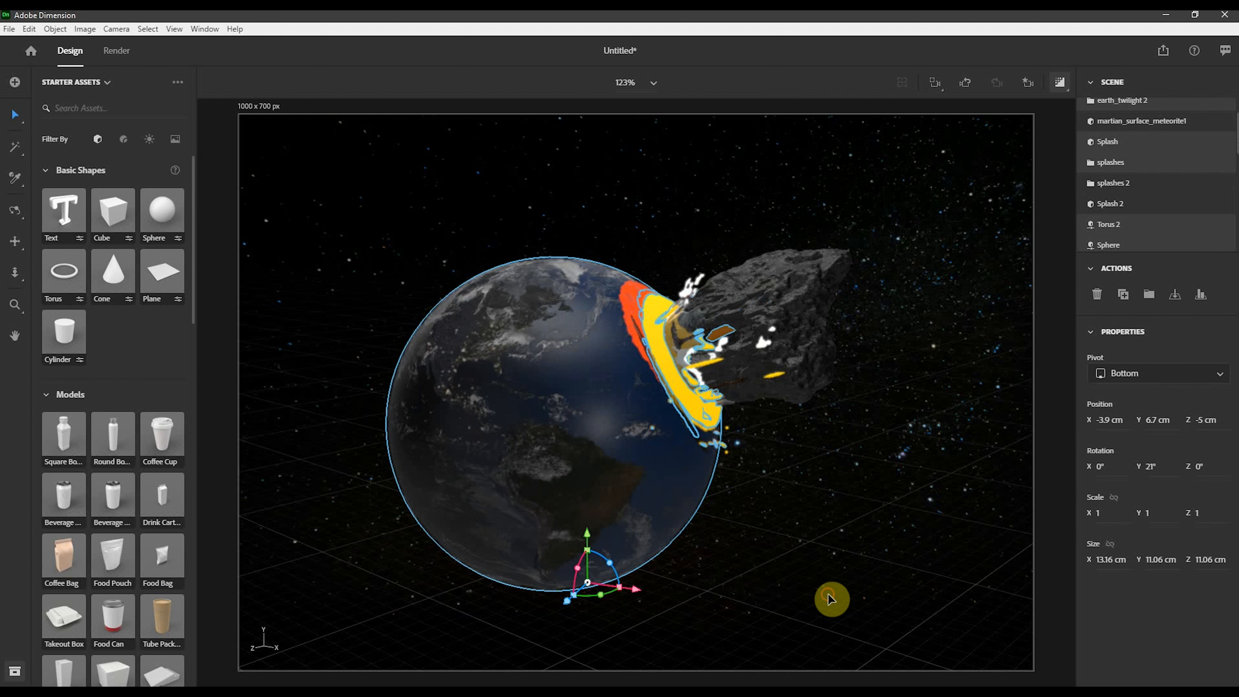
pyautogui.click(841, 563)
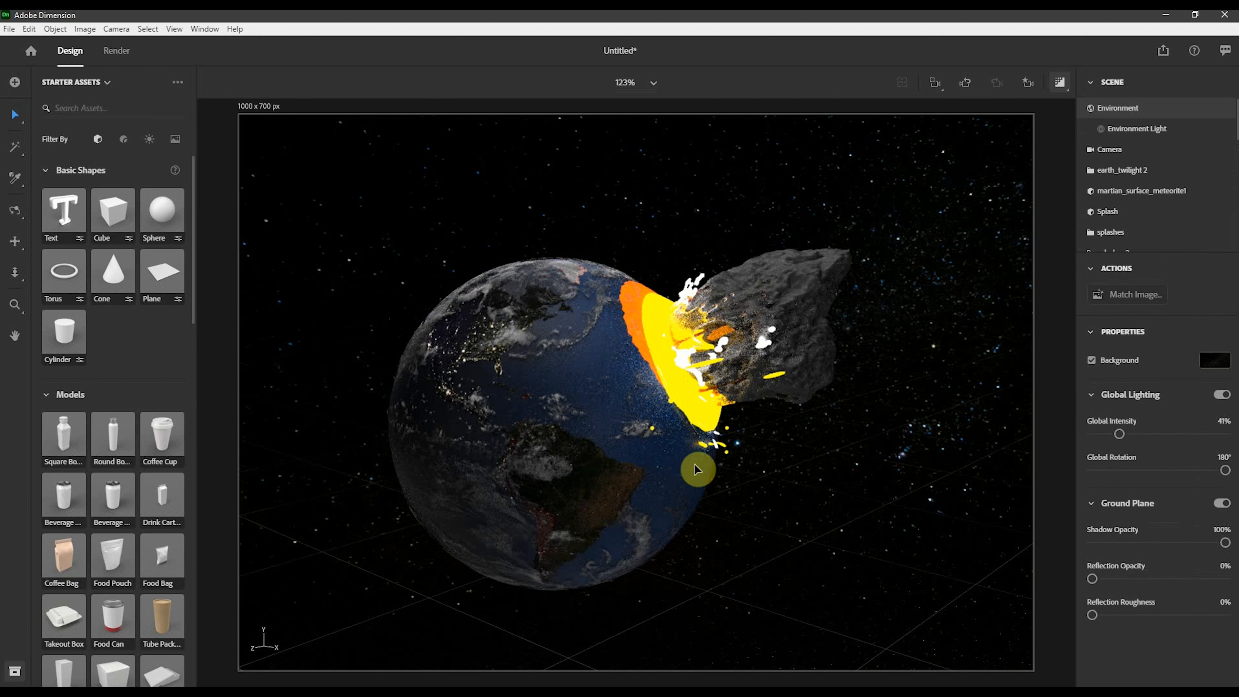
# - Move the Sphere 16 droplet aligned to the surface, placing it at about X -124.1, Y 0, Z -199.4 cm on the meteorite
pyautogui.click(655, 429)
pyautogui.click(680, 272)
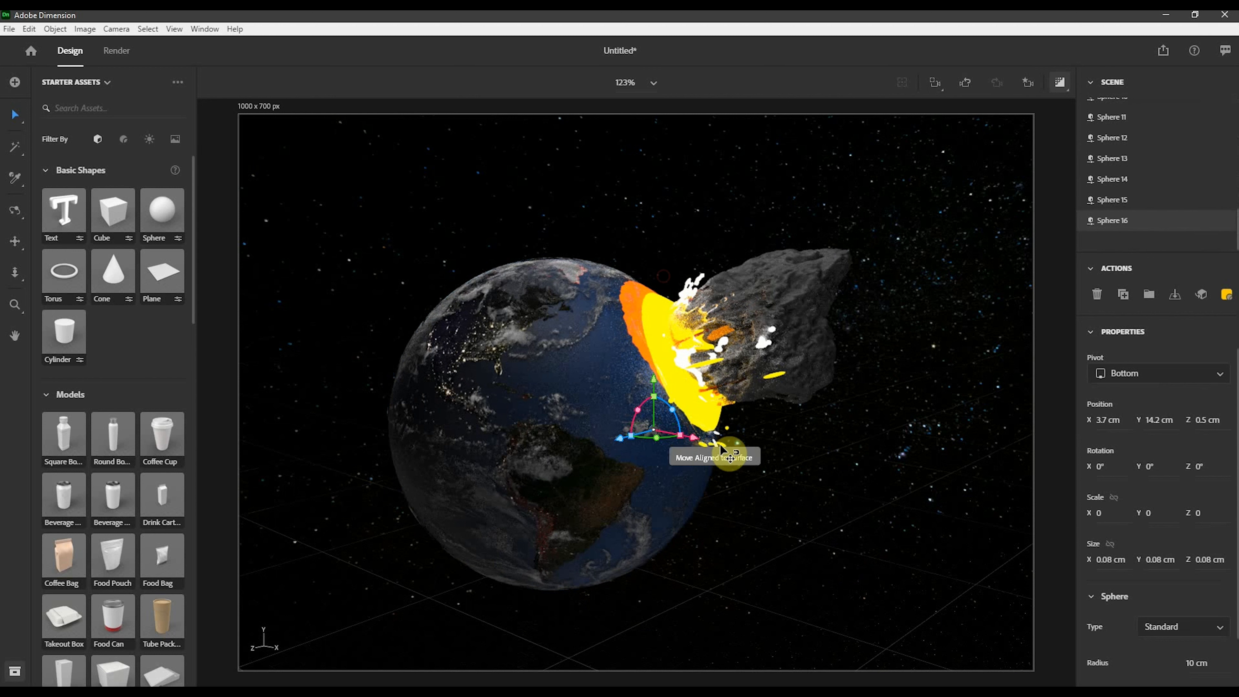
pyautogui.click(678, 443)
pyautogui.click(734, 288)
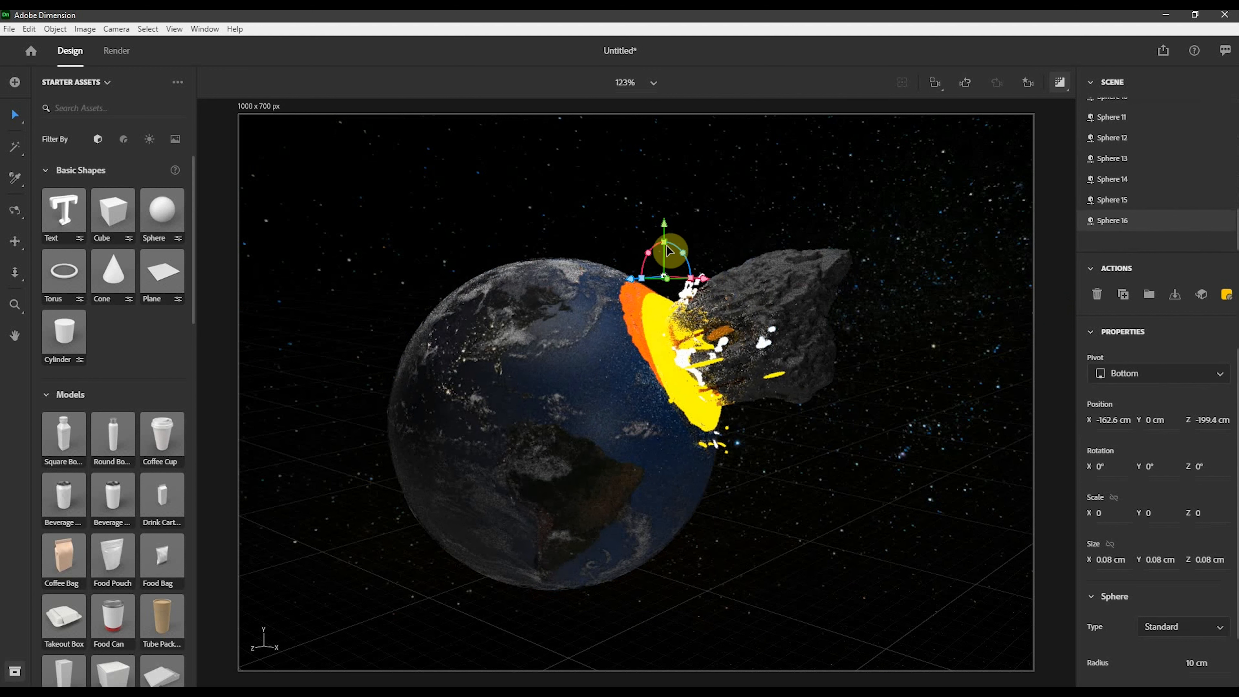
pyautogui.moveTo(707, 286); pyautogui.dragTo(827, 329)
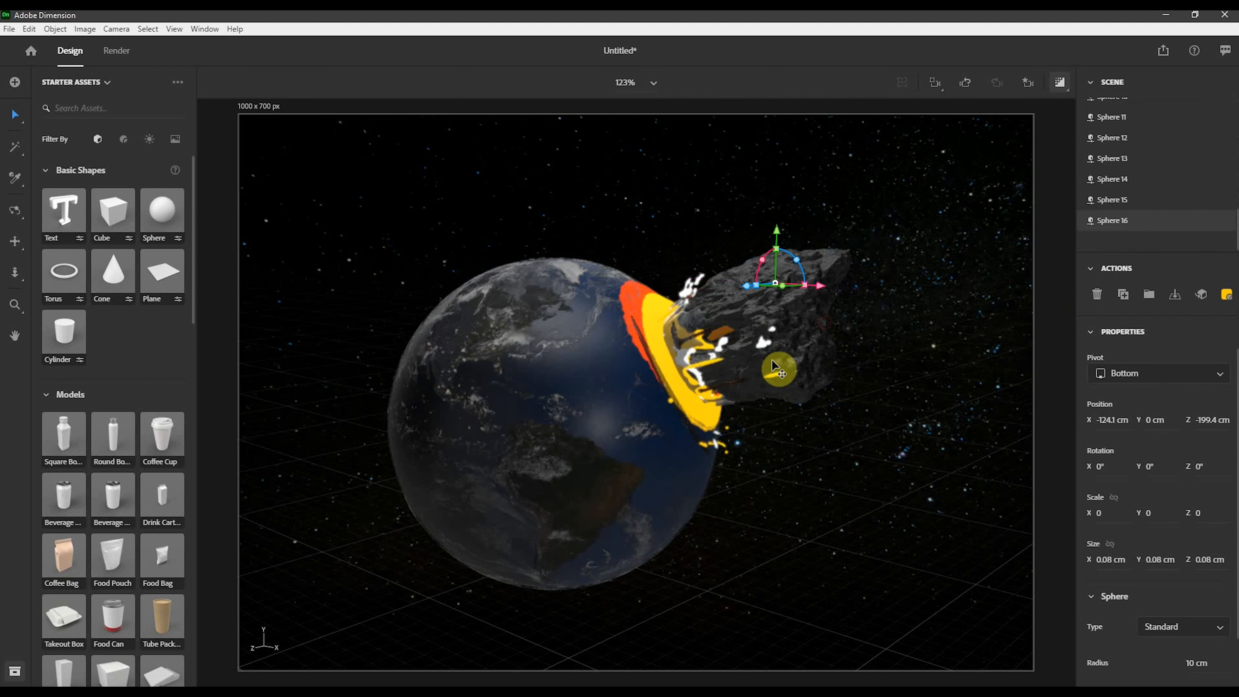
pyautogui.click(950, 313)
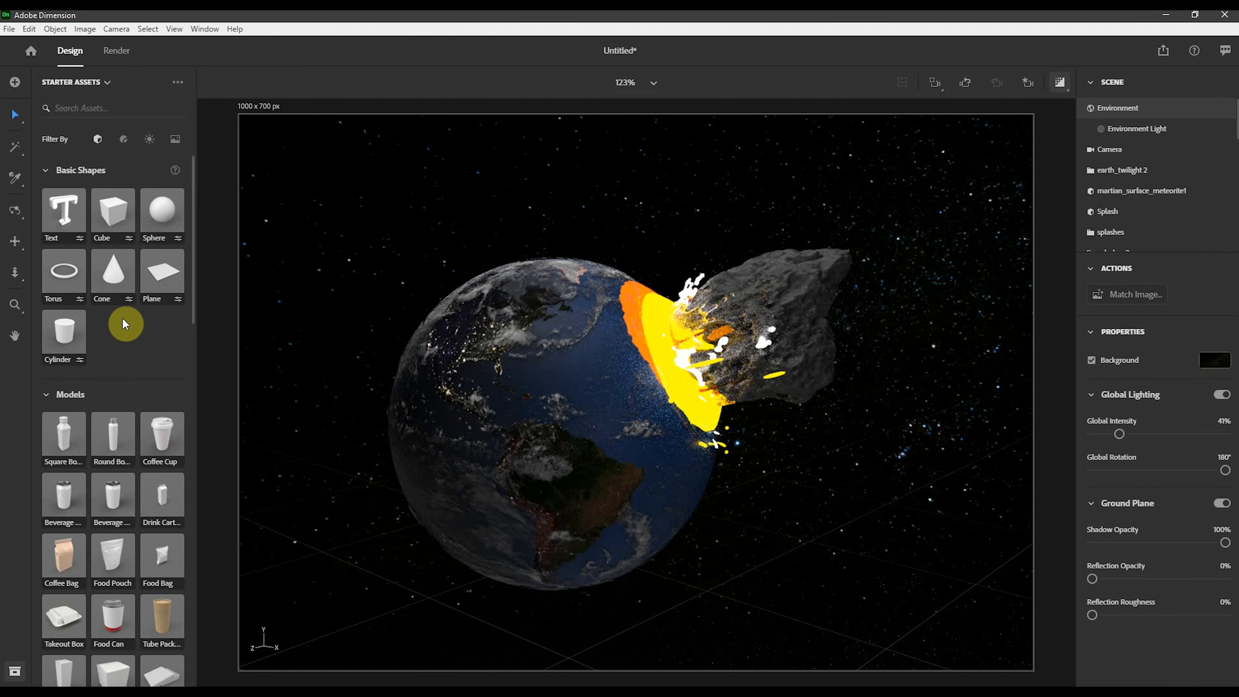
# - Add a Splash A model beside the impact and scale it down to 0.1
pyautogui.scroll(-10, 125, 322)
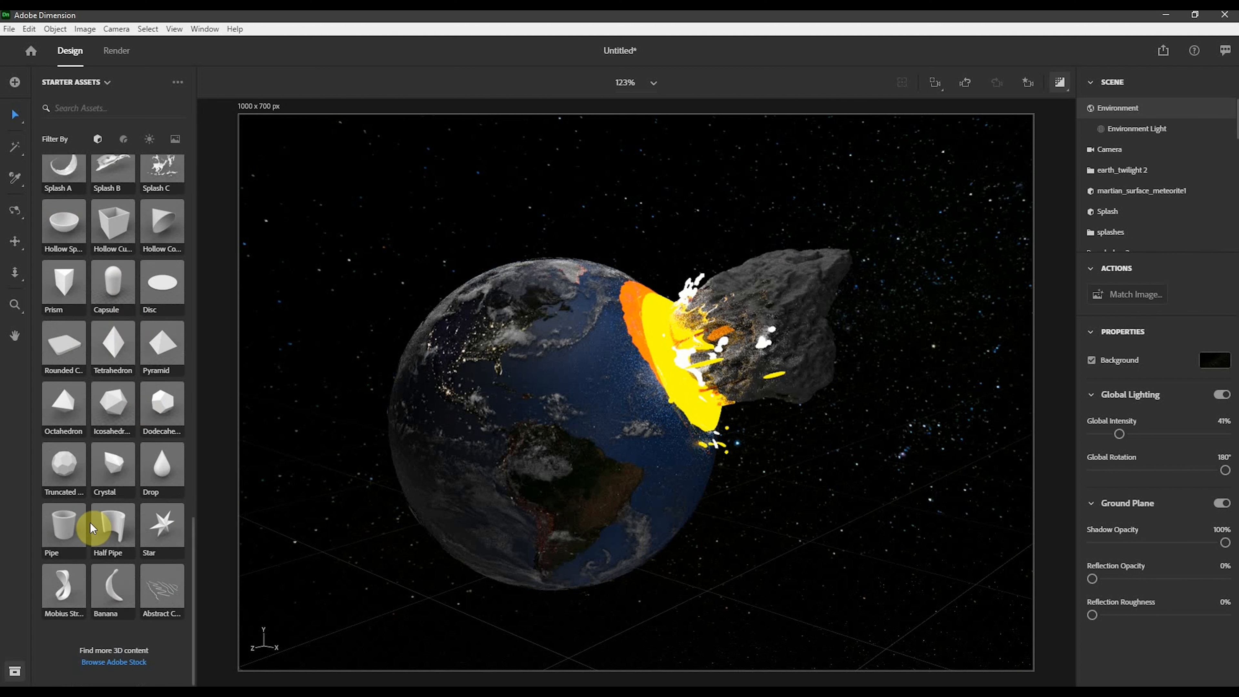
pyautogui.scroll(4, 100, 518)
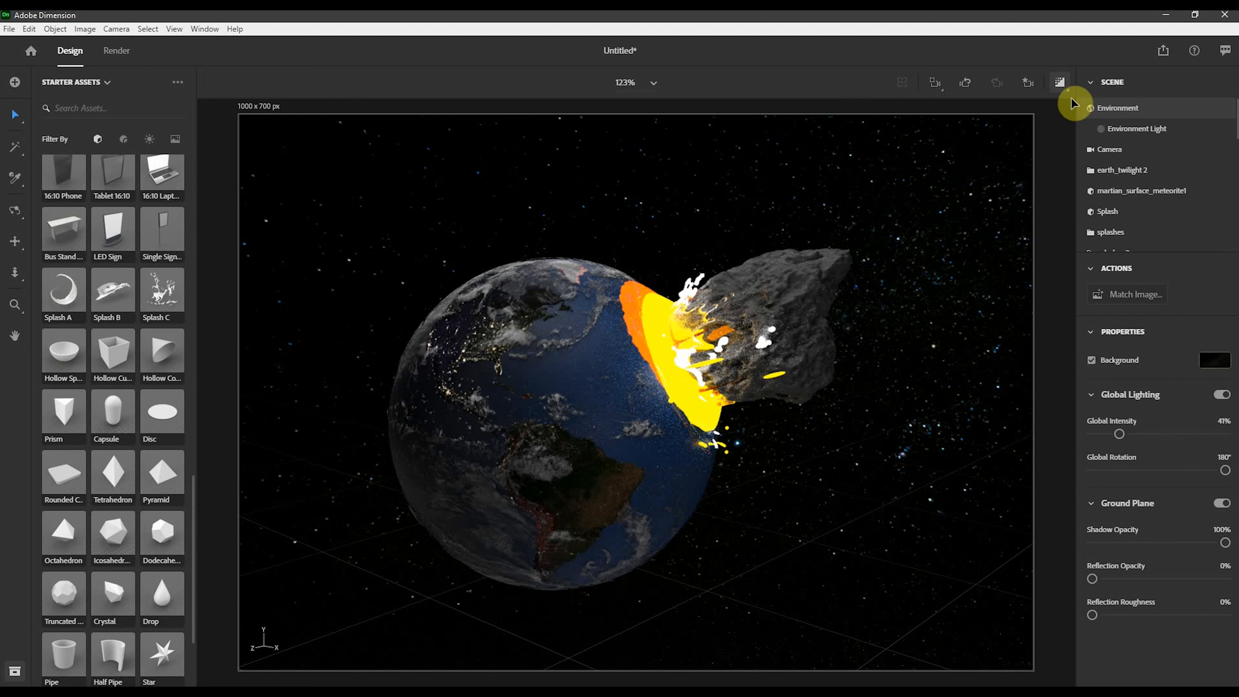
pyautogui.click(1062, 83)
pyautogui.moveTo(74, 298); pyautogui.dragTo(807, 590)
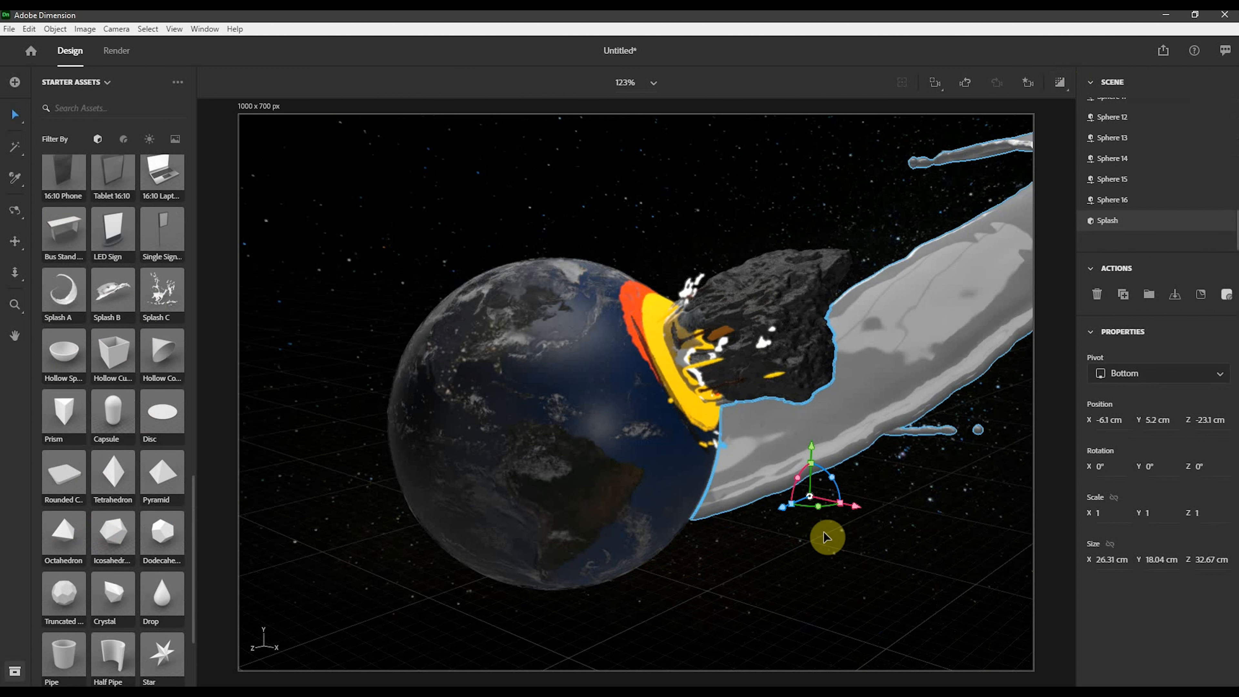
pyautogui.moveTo(812, 465); pyautogui.dragTo(899, 157)
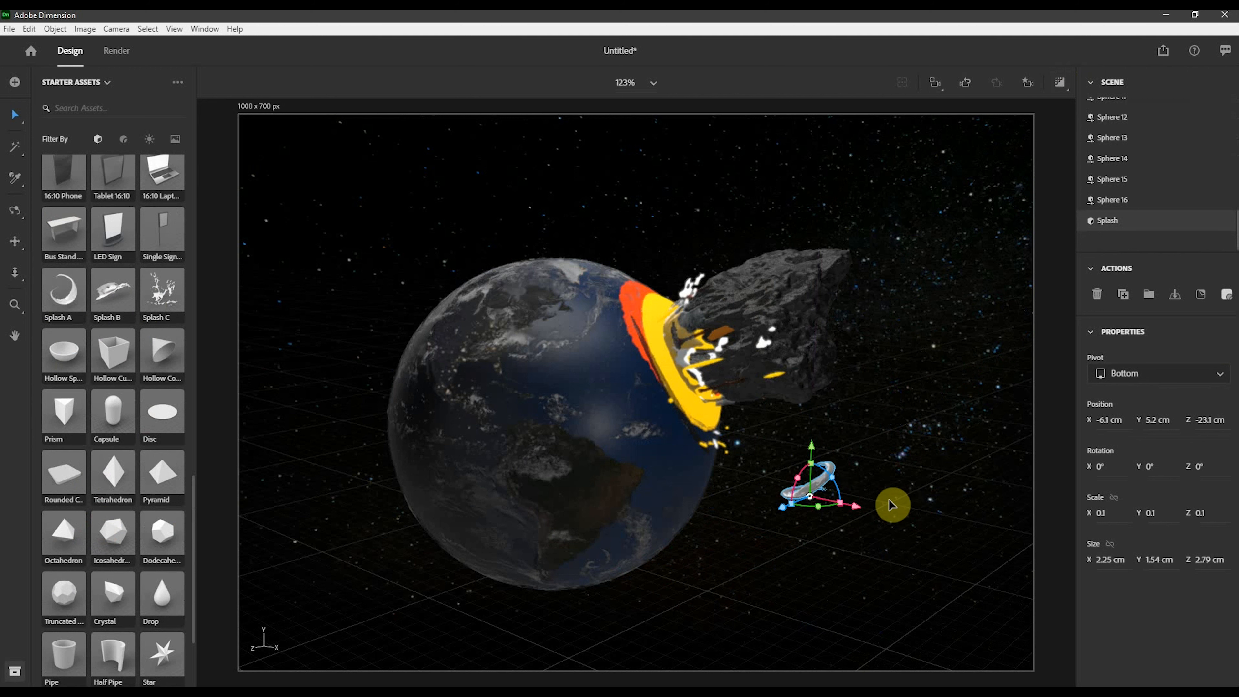
# - Move the new Splash to about X -0.3, Y 14.6, Z -5.5 cm and rotate it to -88° on Z
pyautogui.moveTo(785, 506); pyautogui.dragTo(573, 672)
pyautogui.moveTo(608, 540); pyautogui.dragTo(601, 344)
pyautogui.moveTo(656, 387); pyautogui.dragTo(880, 476)
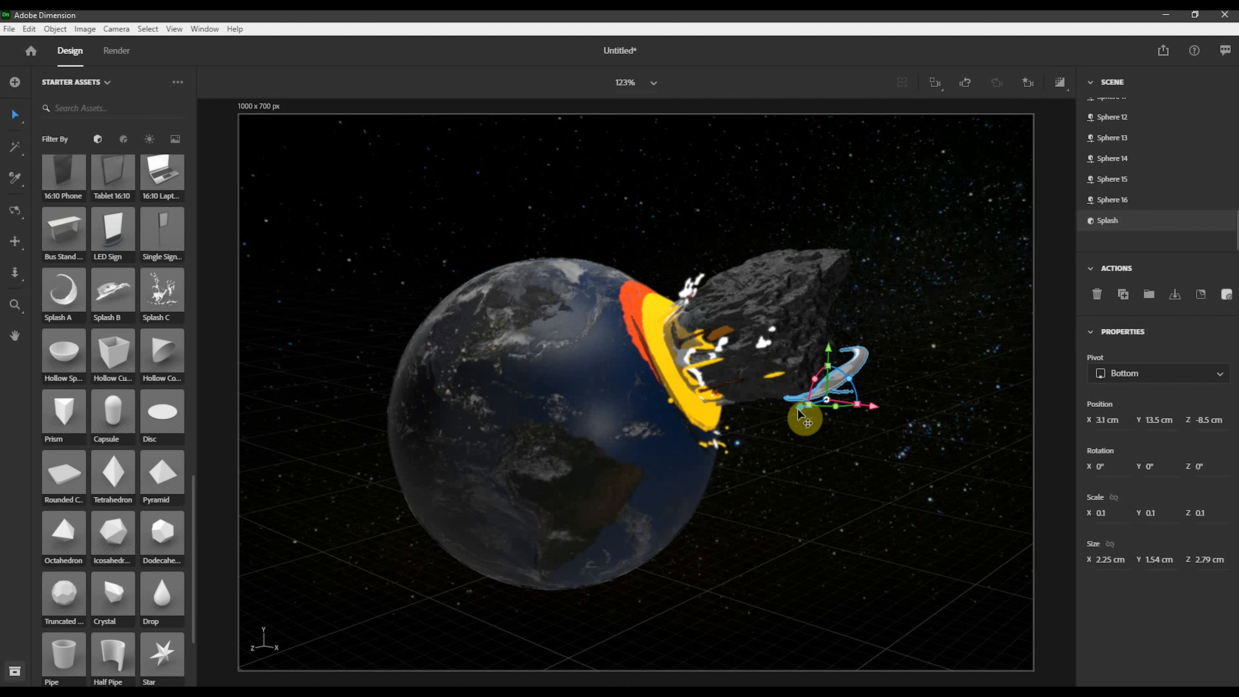
pyautogui.moveTo(799, 413); pyautogui.dragTo(715, 465)
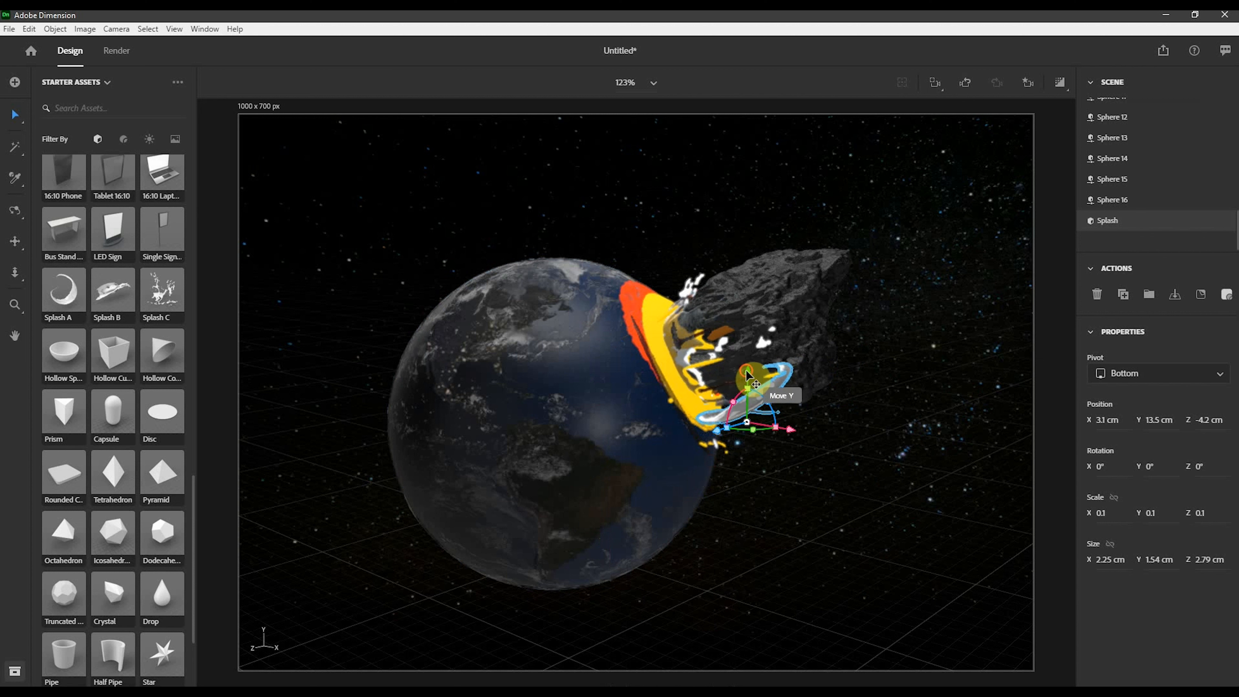
pyautogui.moveTo(748, 375); pyautogui.dragTo(731, 402)
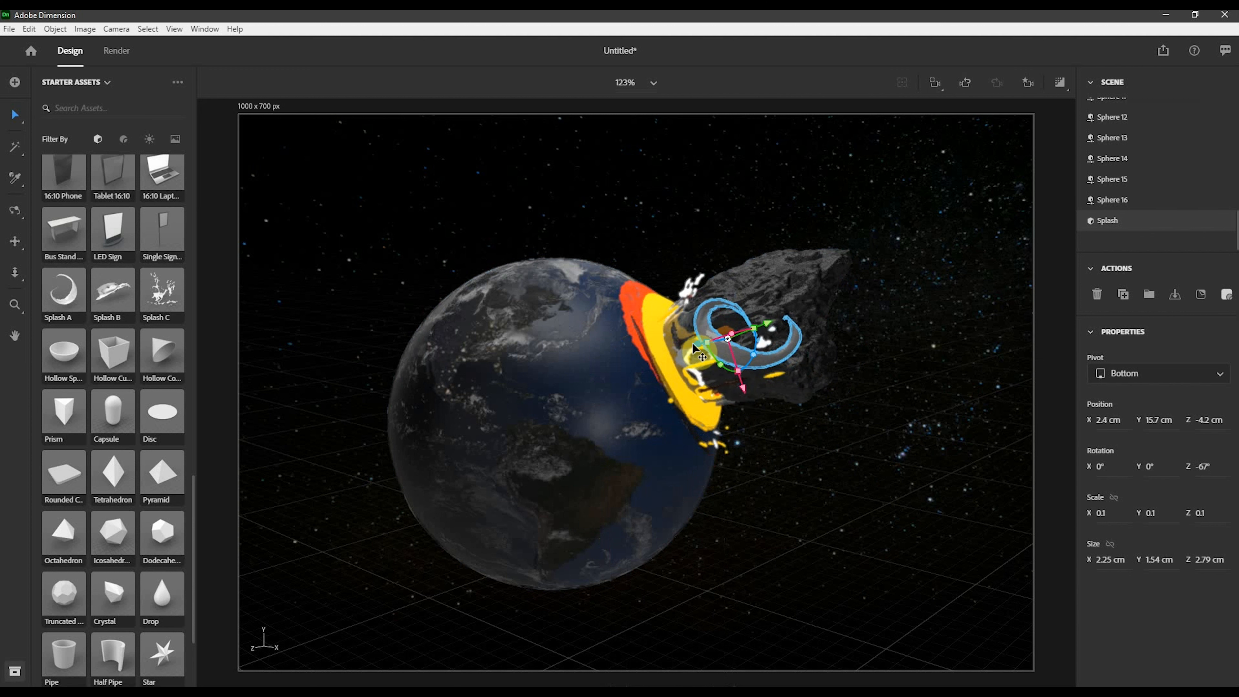
pyautogui.moveTo(695, 347); pyautogui.dragTo(678, 351)
pyautogui.moveTo(750, 330); pyautogui.dragTo(701, 370)
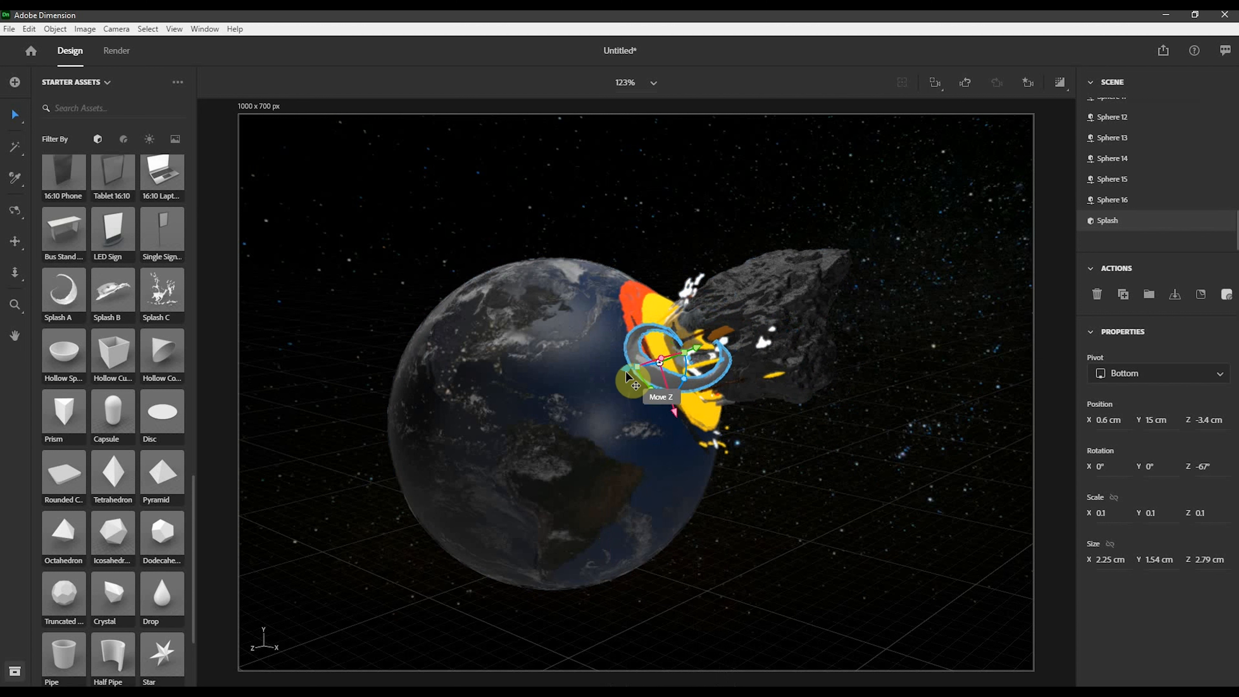
pyautogui.moveTo(623, 375); pyautogui.dragTo(649, 351)
pyautogui.moveTo(721, 342); pyautogui.dragTo(719, 369)
pyautogui.moveTo(644, 368)
pyautogui.mouseDown()
pyautogui.moveTo(646, 382)
pyautogui.moveTo(718, 368)
pyautogui.moveTo(652, 372)
pyautogui.mouseUp()
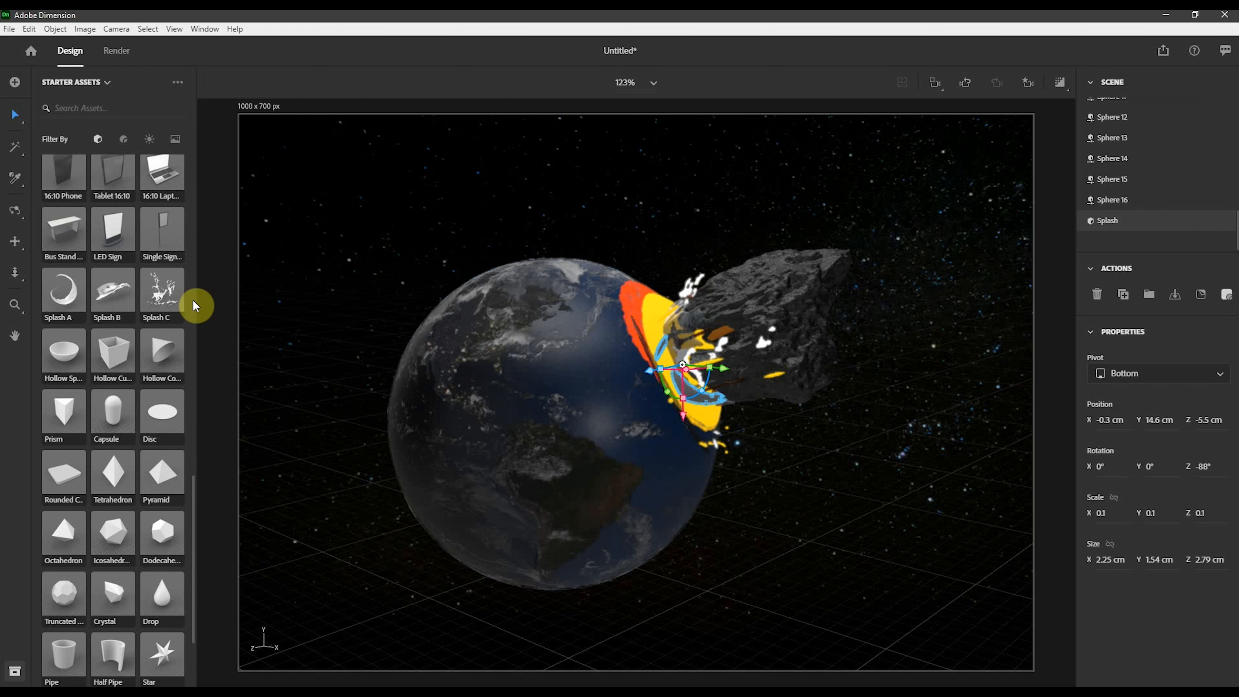
# - Apply the Ice material to the selected Splash
pyautogui.click(123, 139)
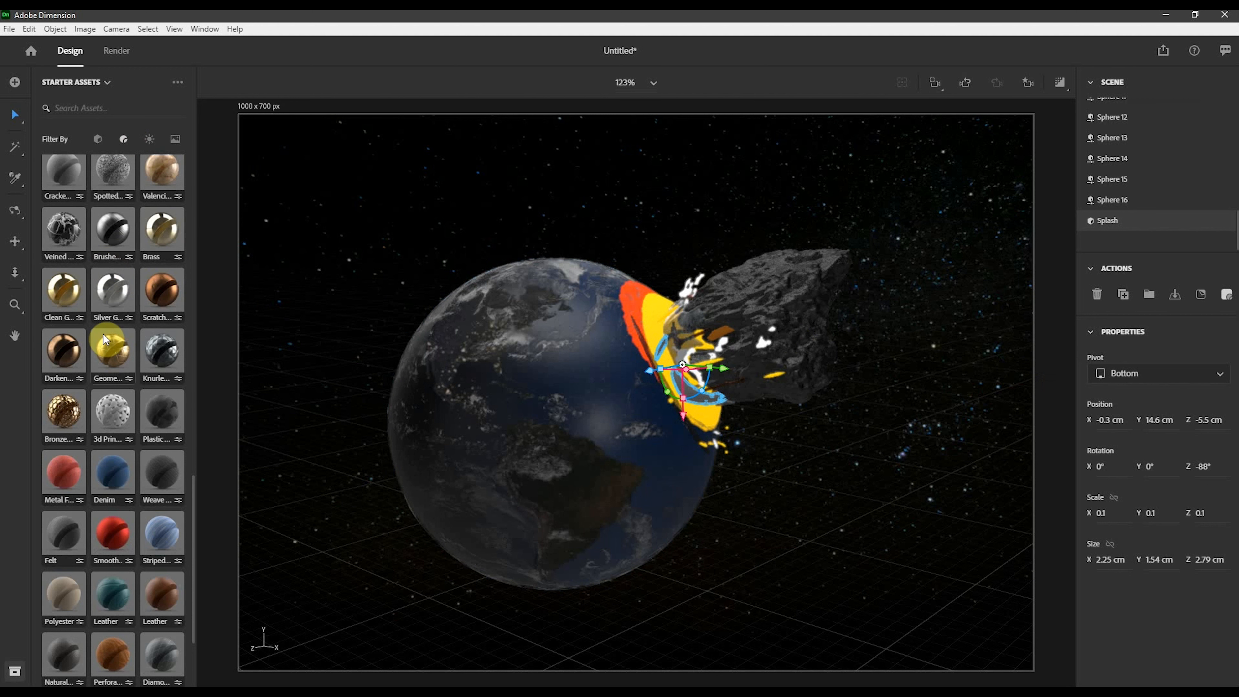
pyautogui.scroll(10, 104, 334)
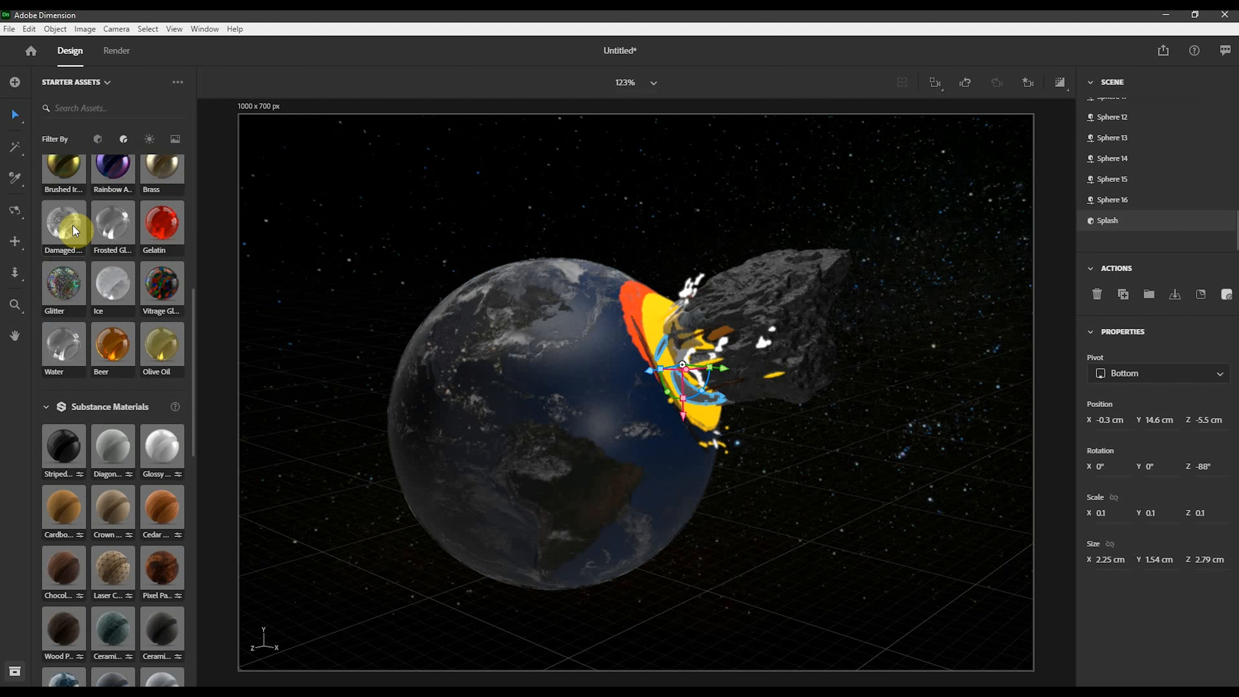
pyautogui.click(107, 287)
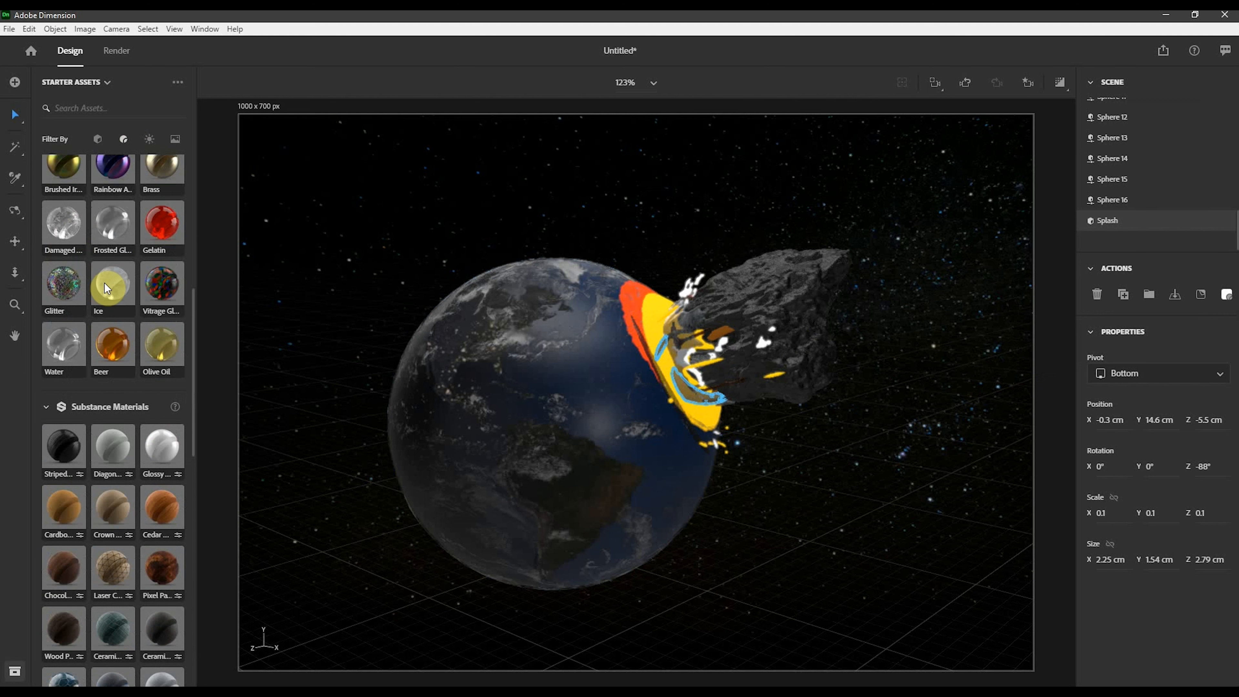
pyautogui.click(1062, 85)
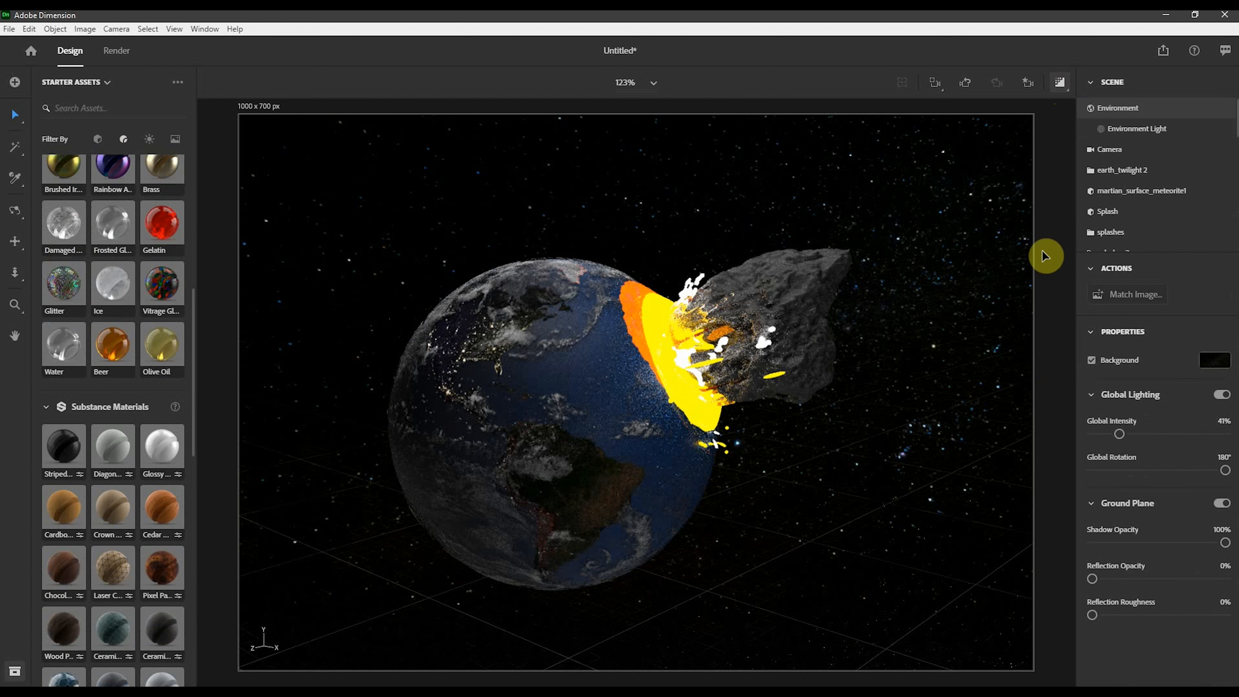
# - Select the Splash and move it to about Z -4.7 cm
pyautogui.scroll(-5, 1146, 220)
pyautogui.click(1137, 223)
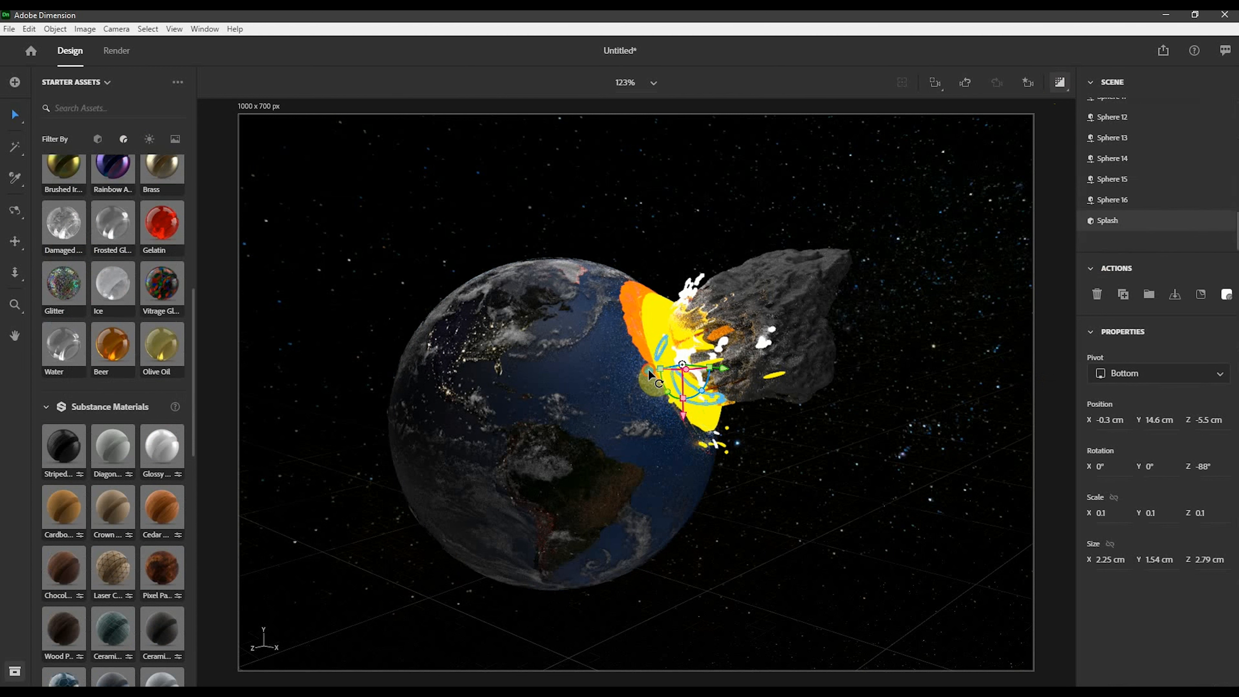
pyautogui.moveTo(649, 371); pyautogui.dragTo(630, 383)
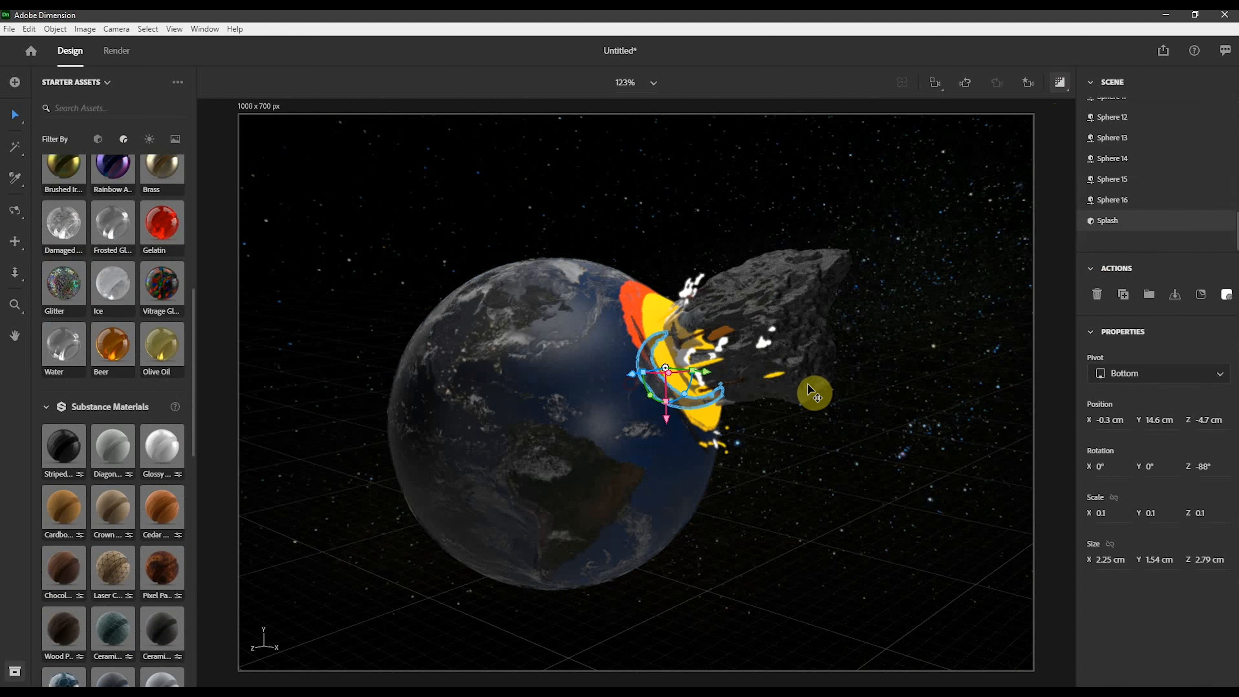
pyautogui.click(866, 196)
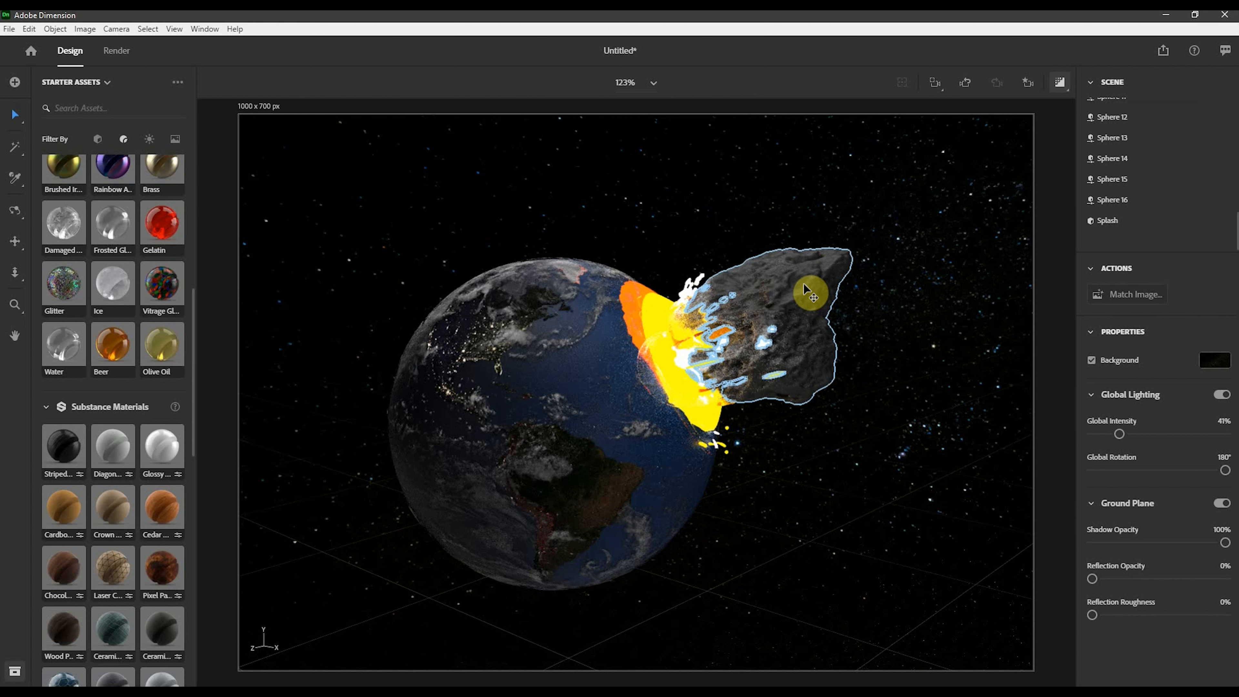
# - Set the Environment Light rotation to about -38° and its intensity to 24%
pyautogui.scroll(10, 1150, 177)
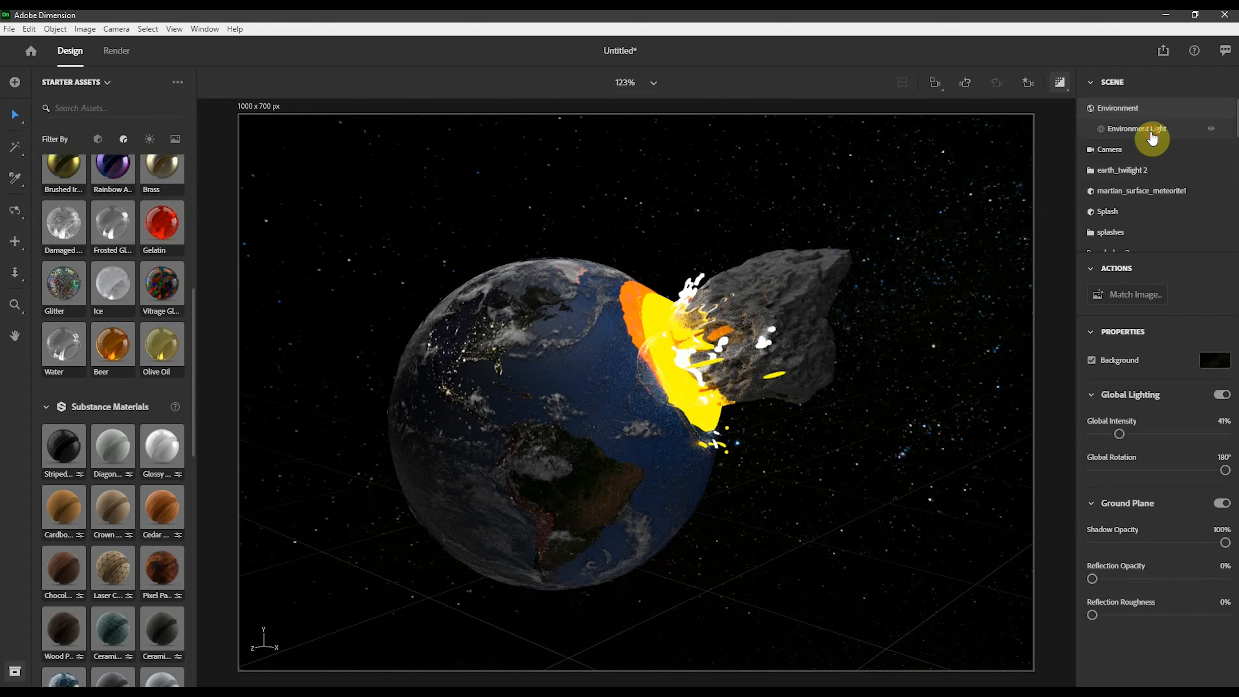
pyautogui.click(1152, 139)
pyautogui.moveTo(1117, 436)
pyautogui.mouseDown()
pyautogui.moveTo(1128, 435)
pyautogui.moveTo(1116, 434)
pyautogui.mouseUp()
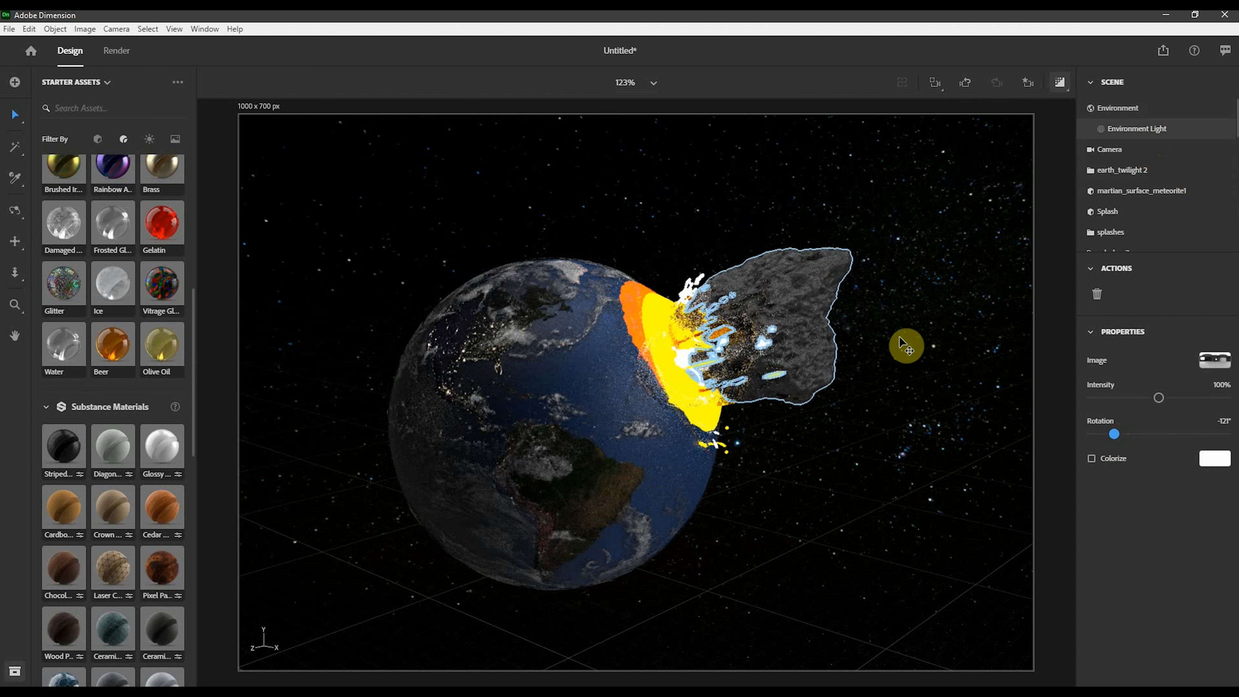
pyautogui.moveTo(1115, 436); pyautogui.dragTo(1229, 433)
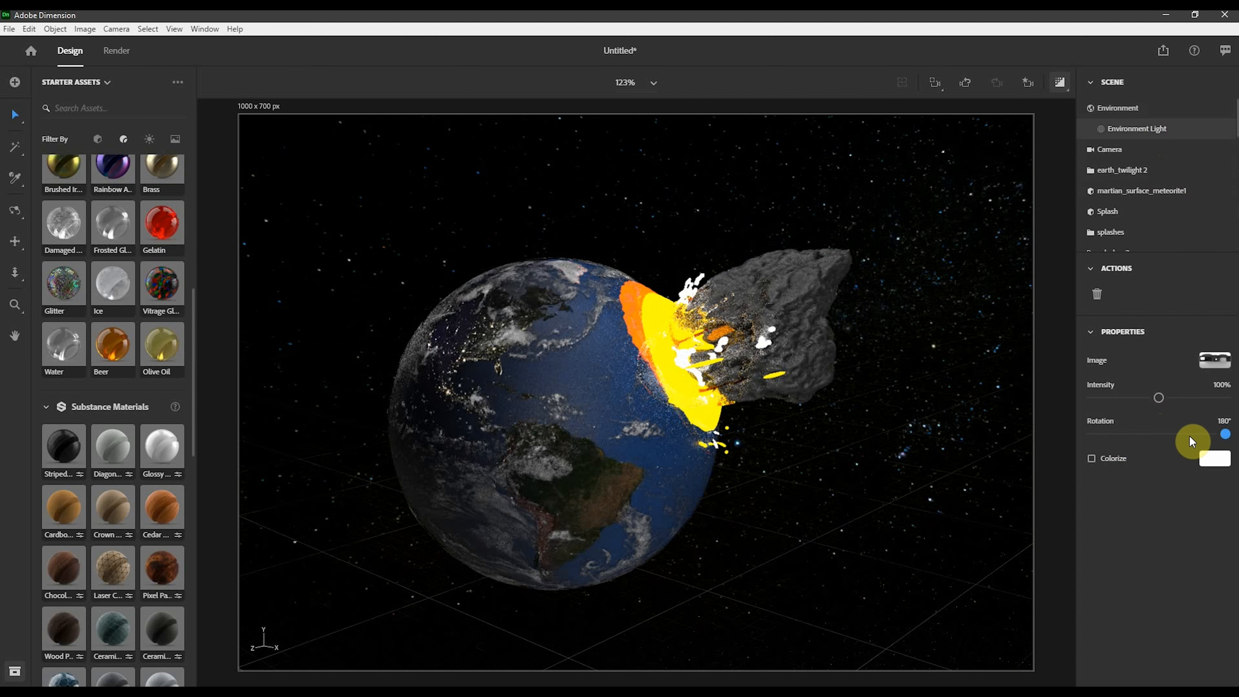
pyautogui.moveTo(1224, 434); pyautogui.dragTo(1144, 434)
pyautogui.click(1117, 398)
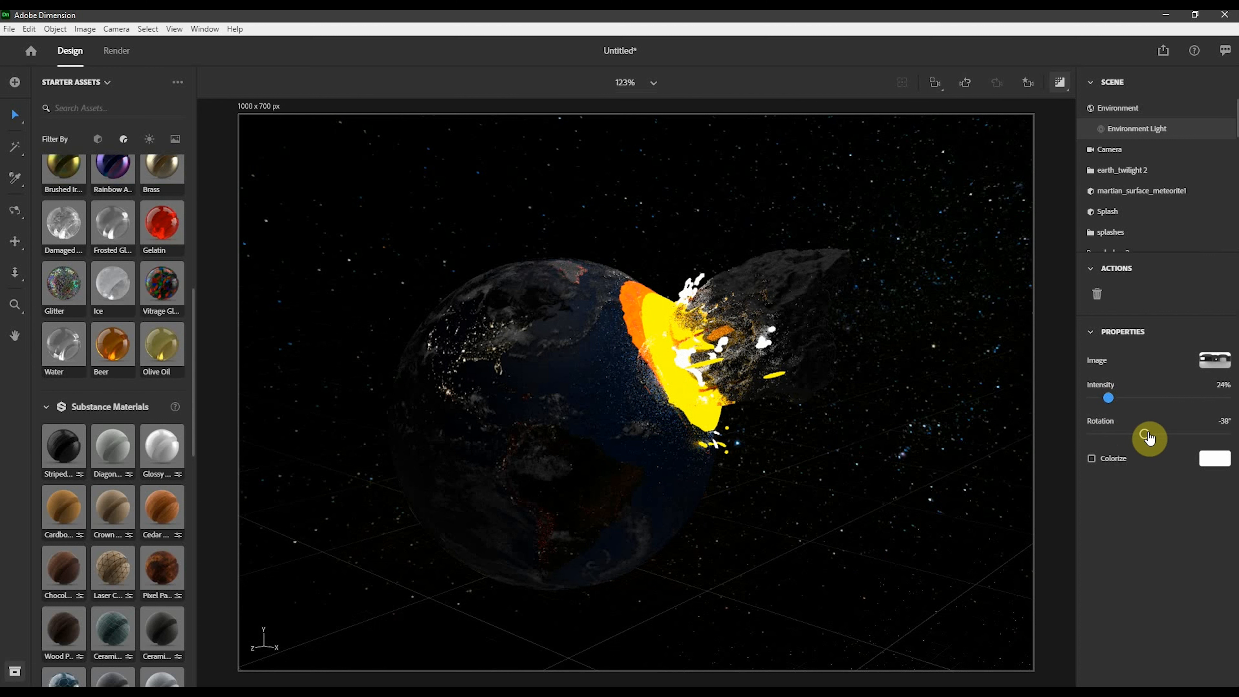
# - Set the Environment Light rotation to -90°
pyautogui.moveTo(1146, 436); pyautogui.dragTo(1156, 439)
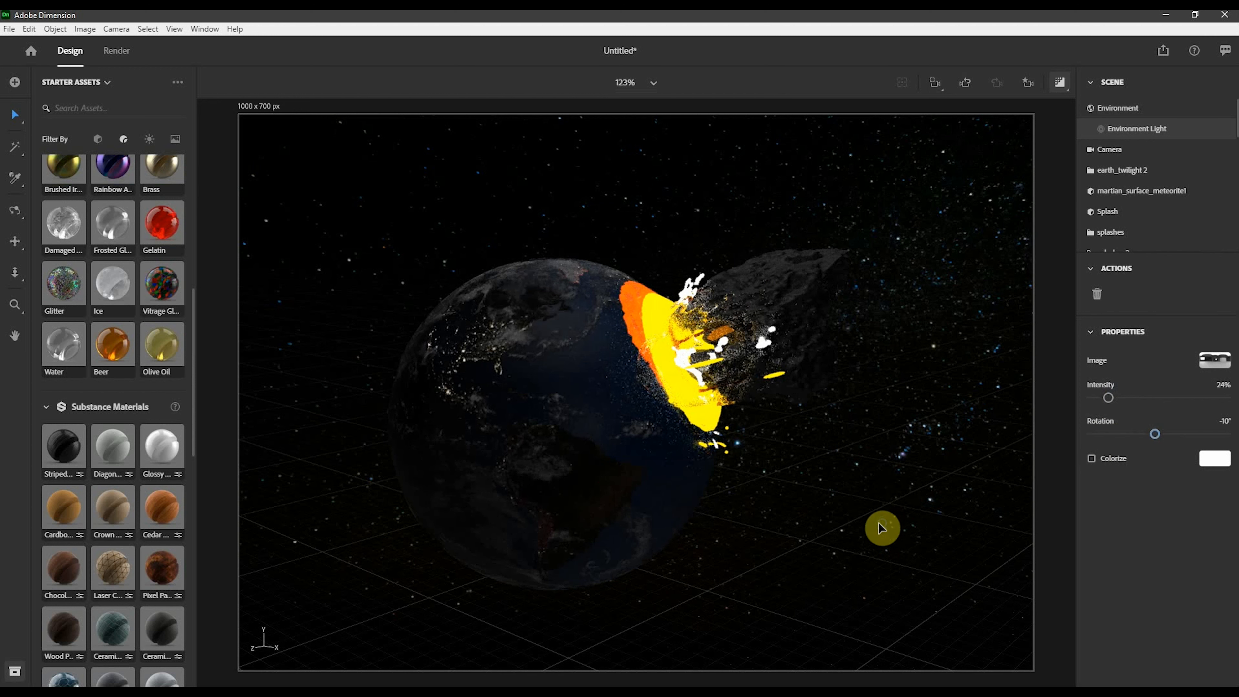
pyautogui.moveTo(879, 523); pyautogui.dragTo(860, 515, button='right')
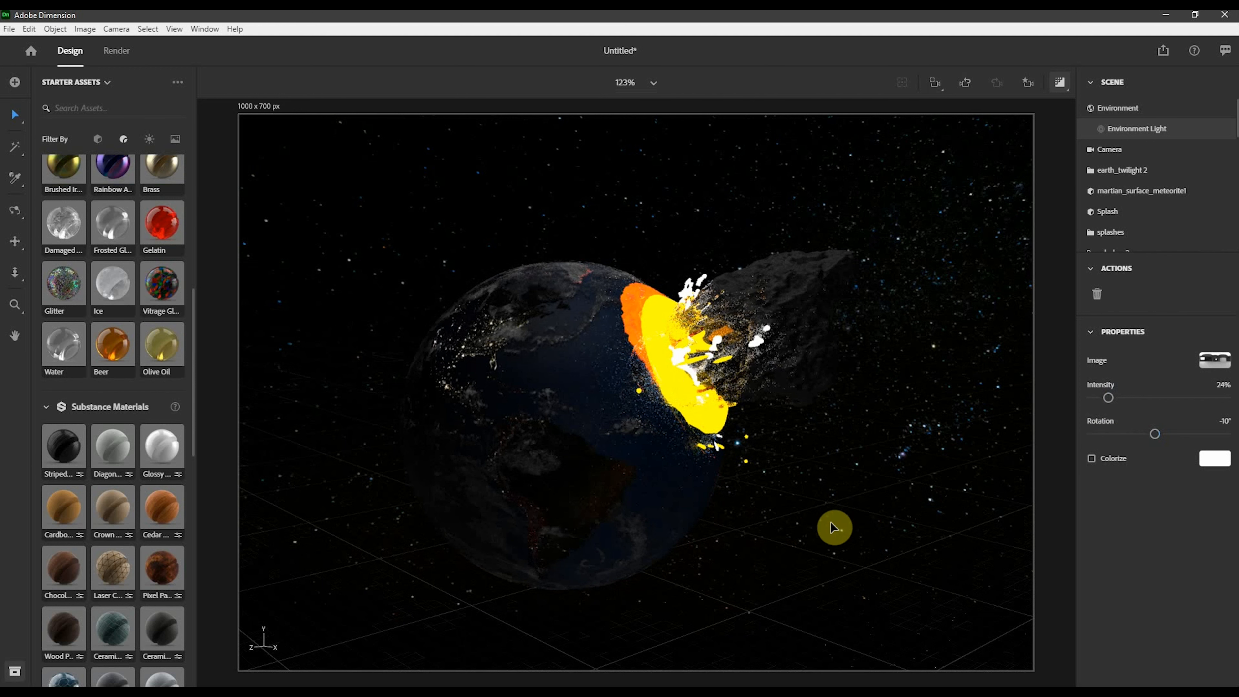
pyautogui.moveTo(738, 559); pyautogui.dragTo(918, 305, button='right')
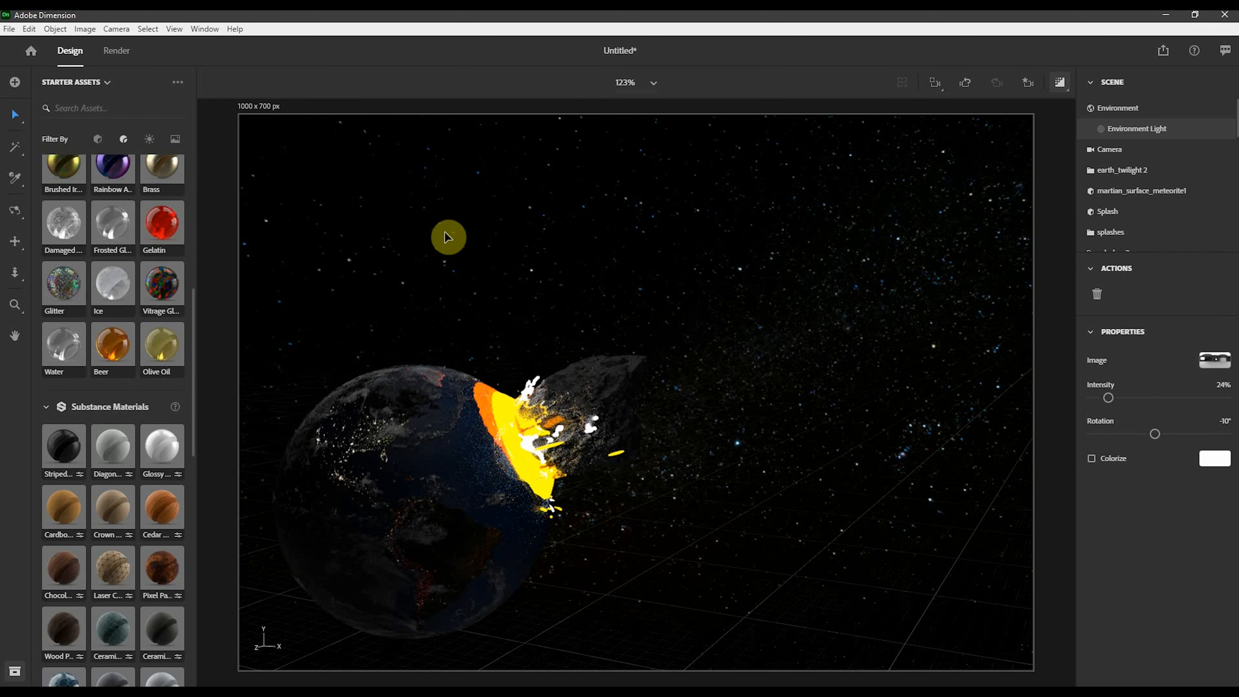
# - Open My Library and add the Z2 Spacesuit model to the scene
pyautogui.click(70, 82)
pyautogui.click(72, 128)
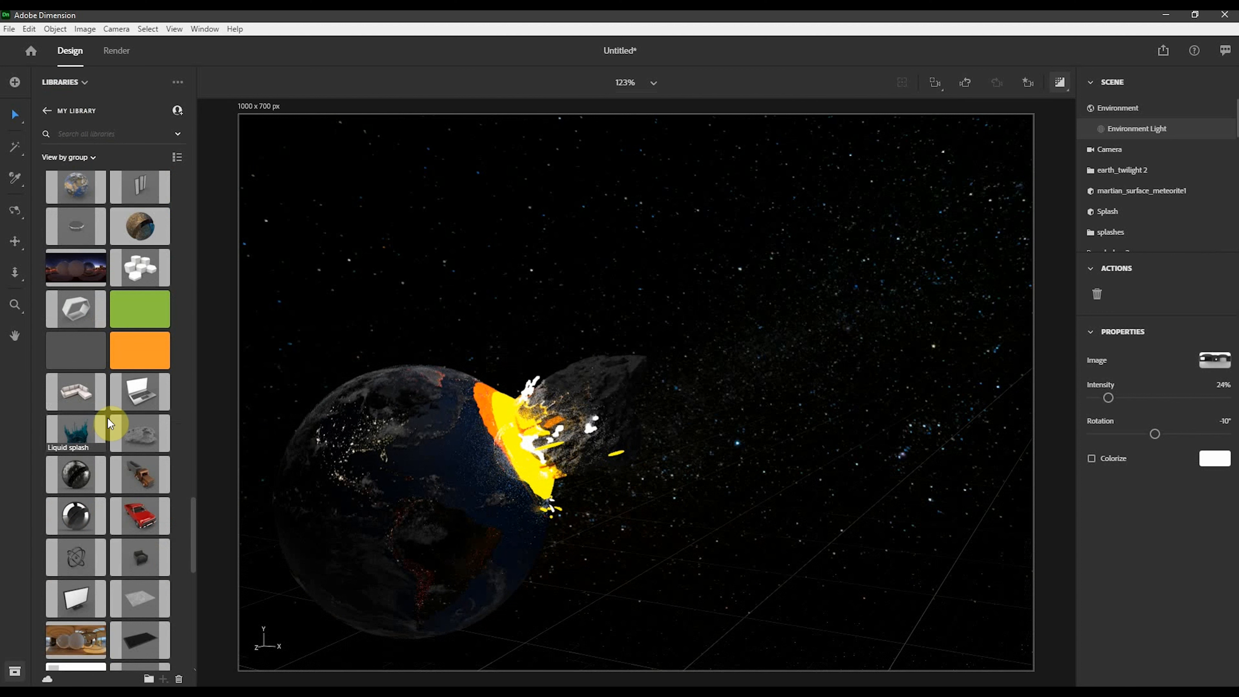
pyautogui.scroll(-10, 110, 419)
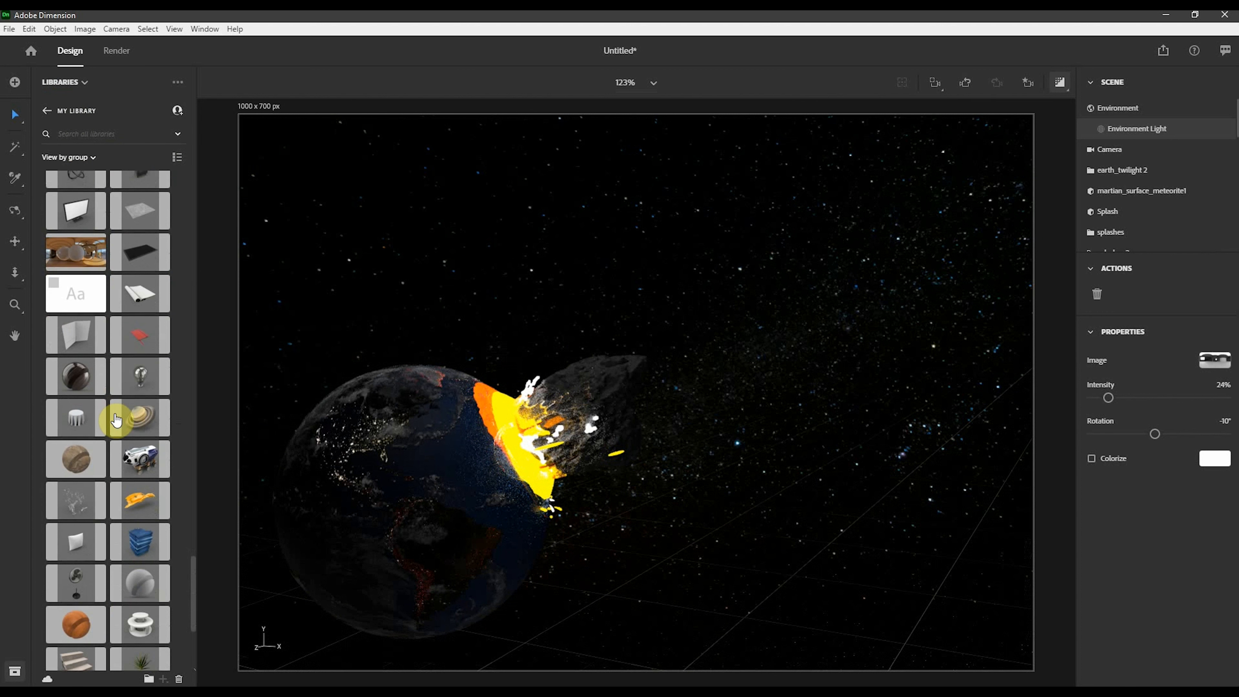
pyautogui.scroll(-2, 116, 419)
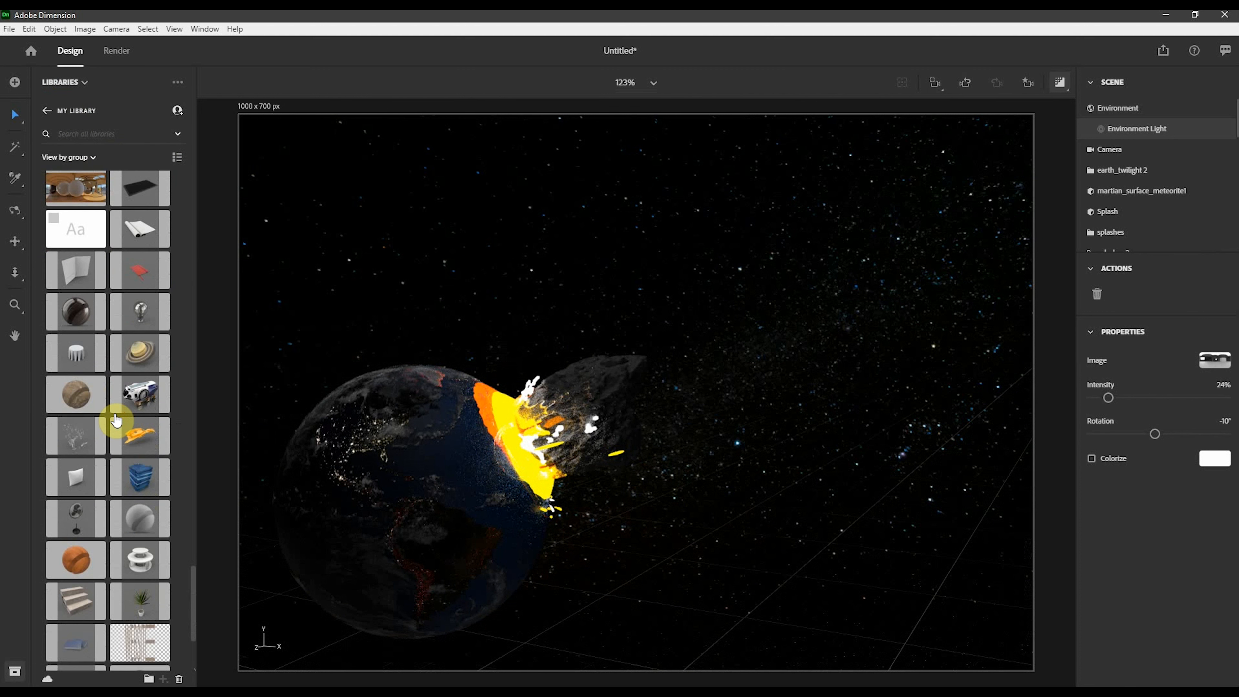
pyautogui.scroll(-5, 116, 420)
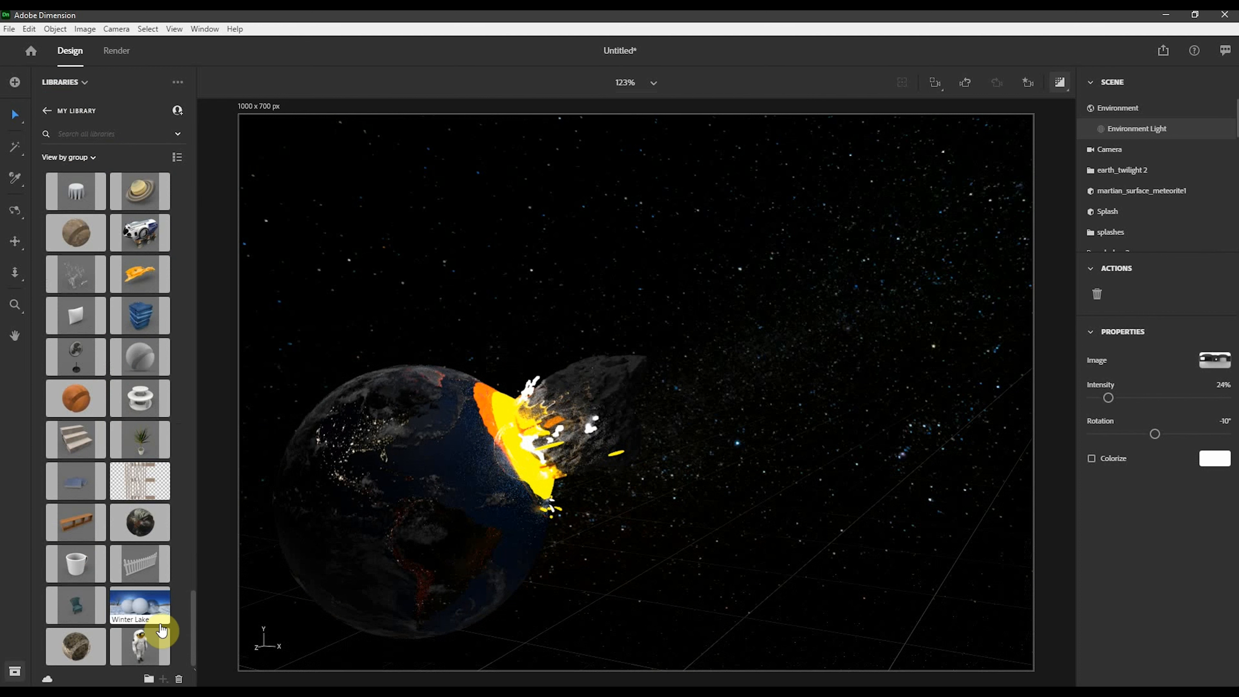
pyautogui.moveTo(161, 643); pyautogui.dragTo(812, 567)
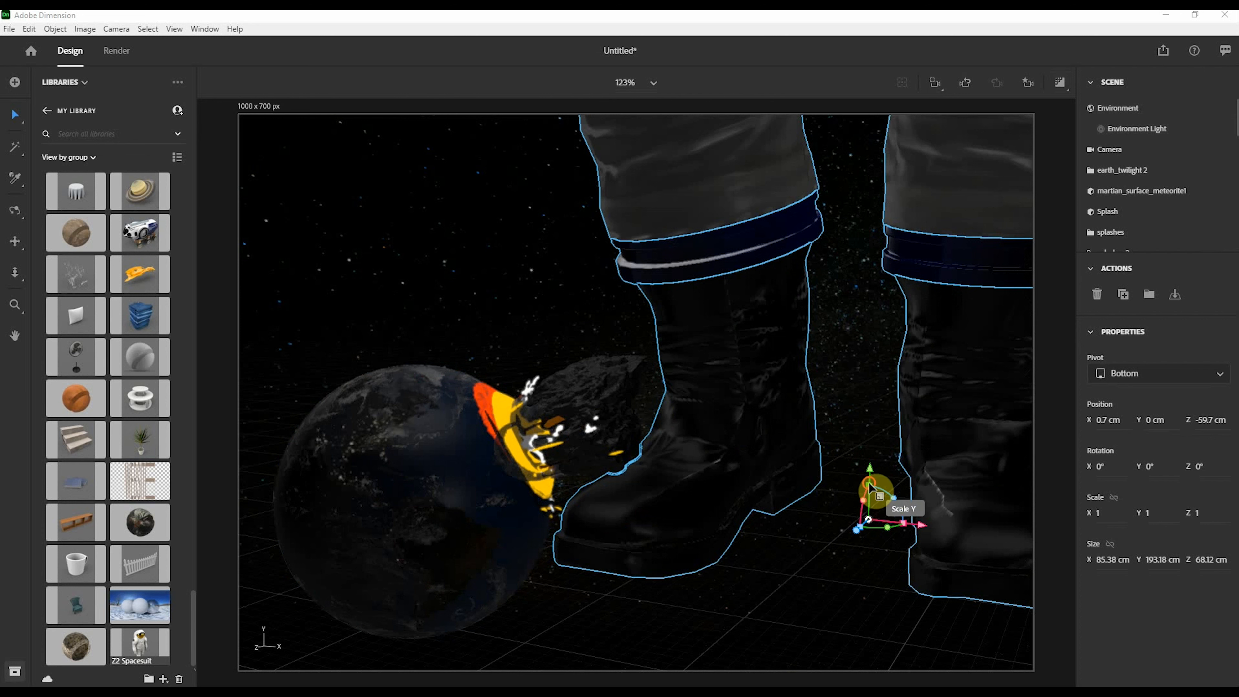
# - Scale the spacesuit to 0.1 and move it to about X 20.2, Y 10.5, Z 13.6 cm
pyautogui.moveTo(870, 485); pyautogui.dragTo(874, 322)
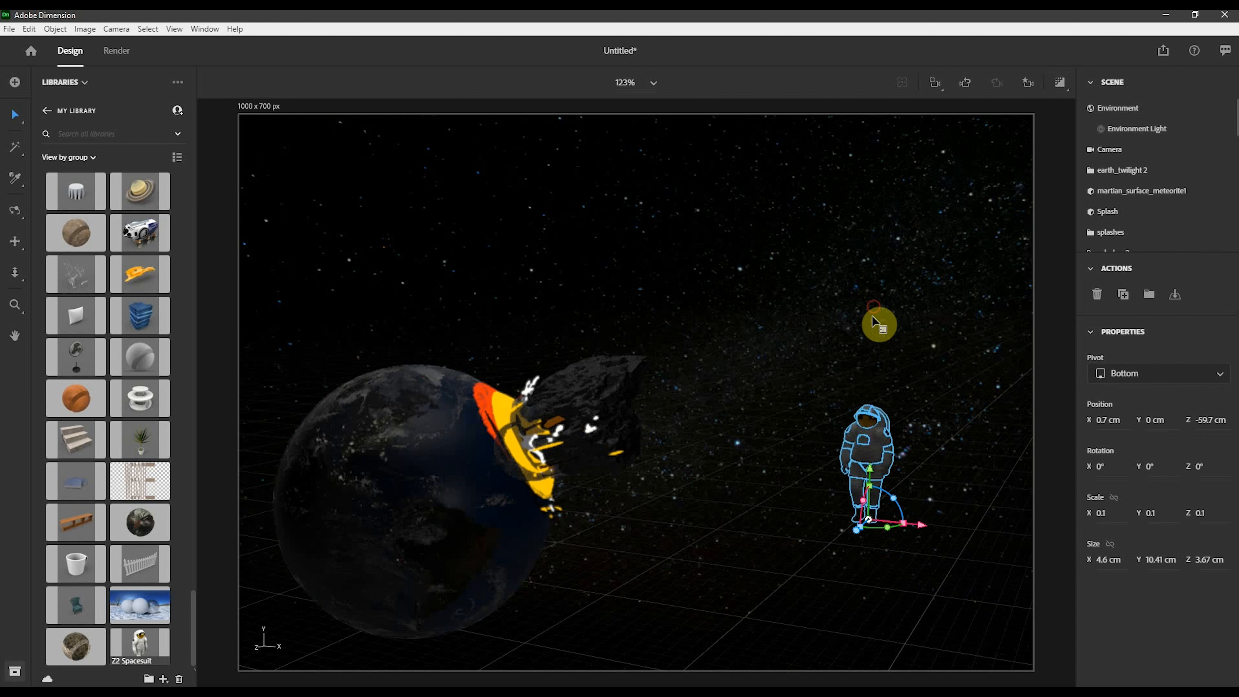
pyautogui.moveTo(888, 527); pyautogui.dragTo(963, 421)
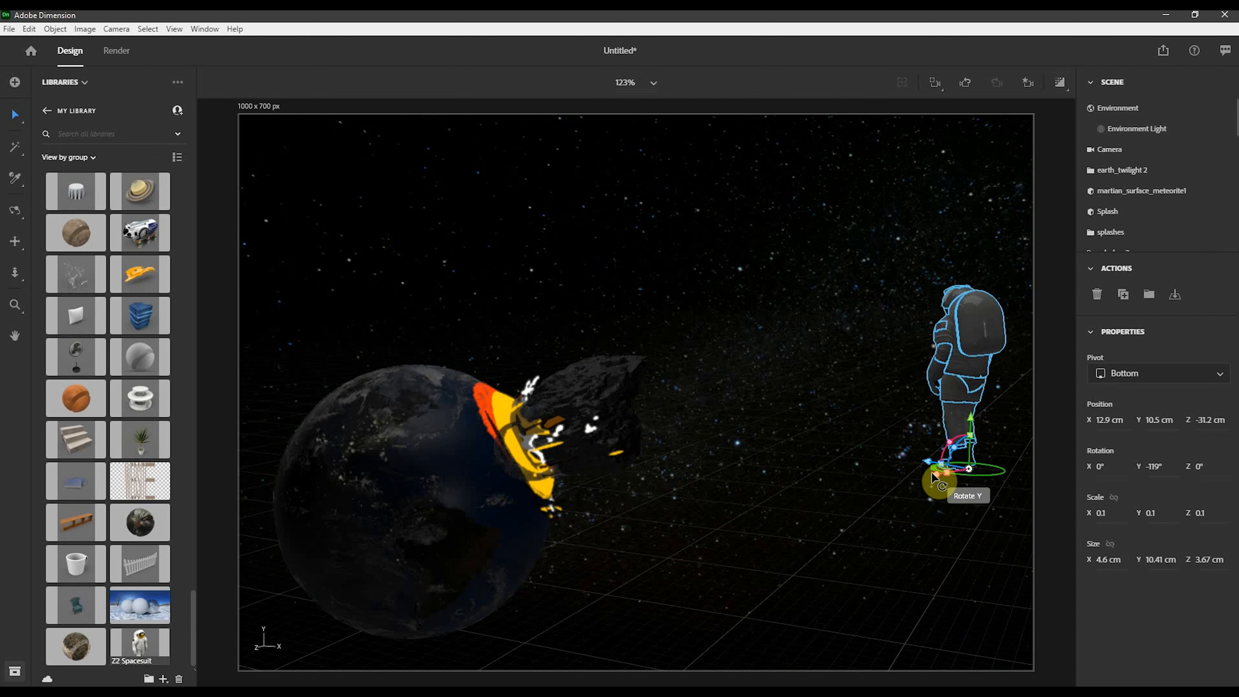
pyautogui.moveTo(933, 478); pyautogui.dragTo(336, 683)
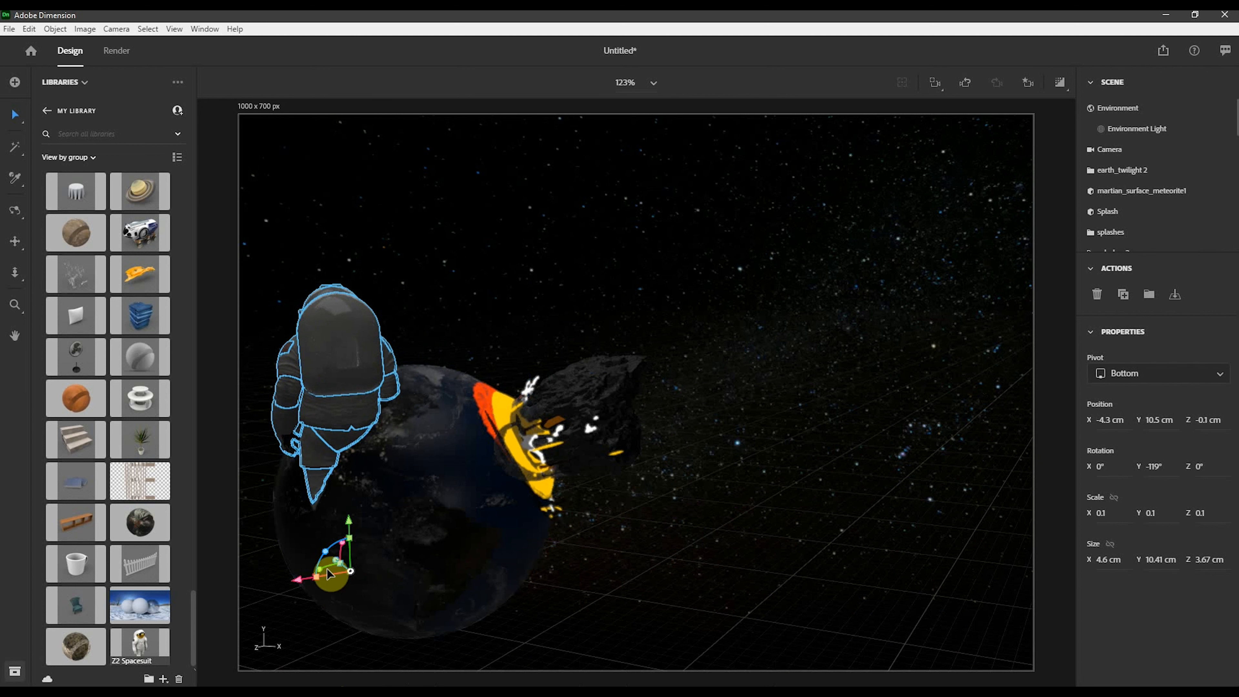
pyautogui.moveTo(330, 561); pyautogui.dragTo(924, 653)
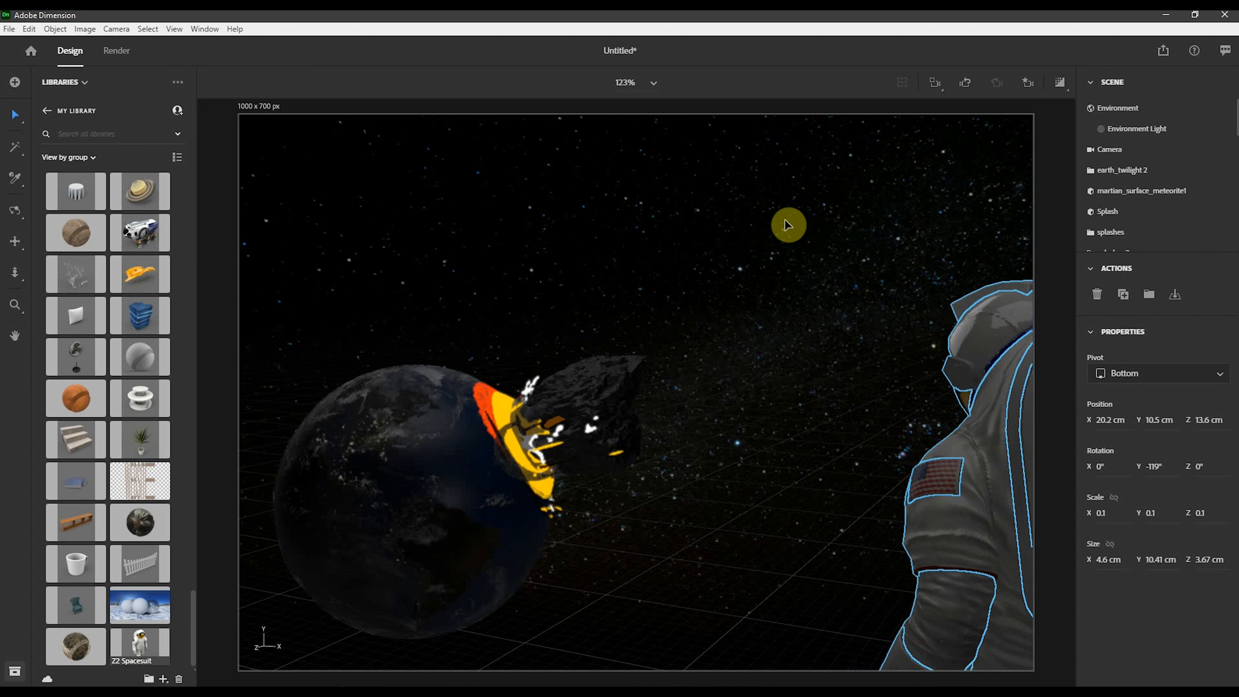
# - Deselect everything and turn on the live render preview of the scene
pyautogui.click(799, 202)
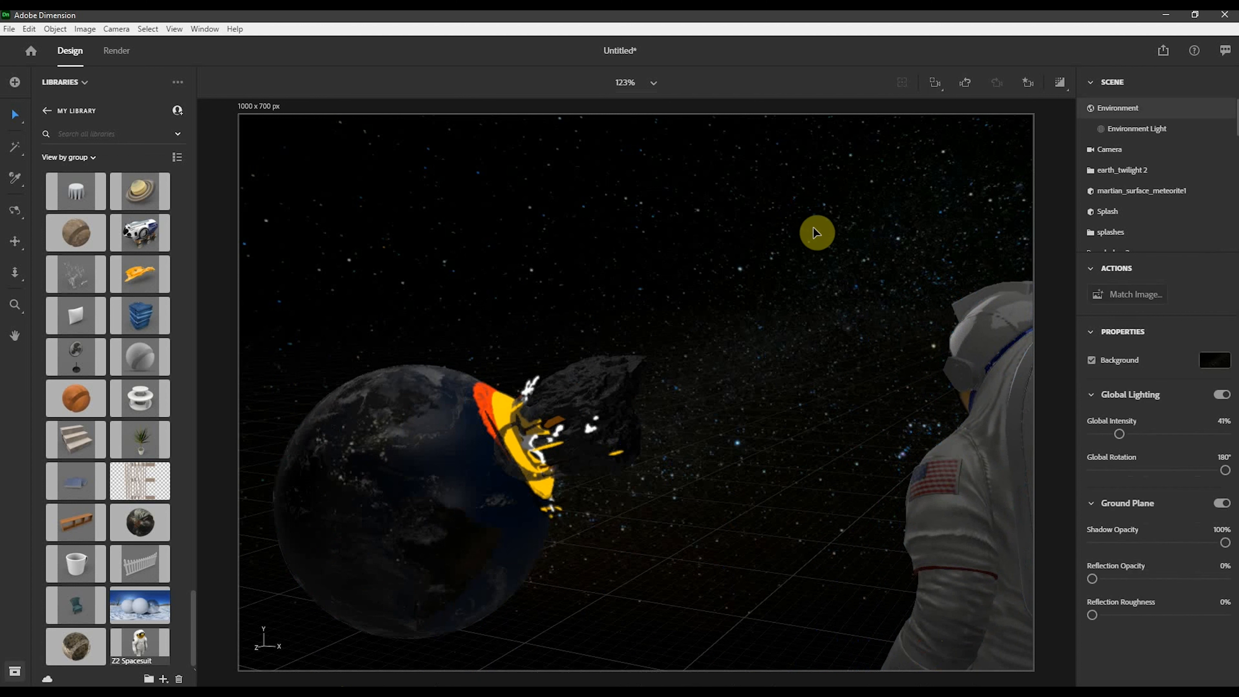
pyautogui.click(1058, 90)
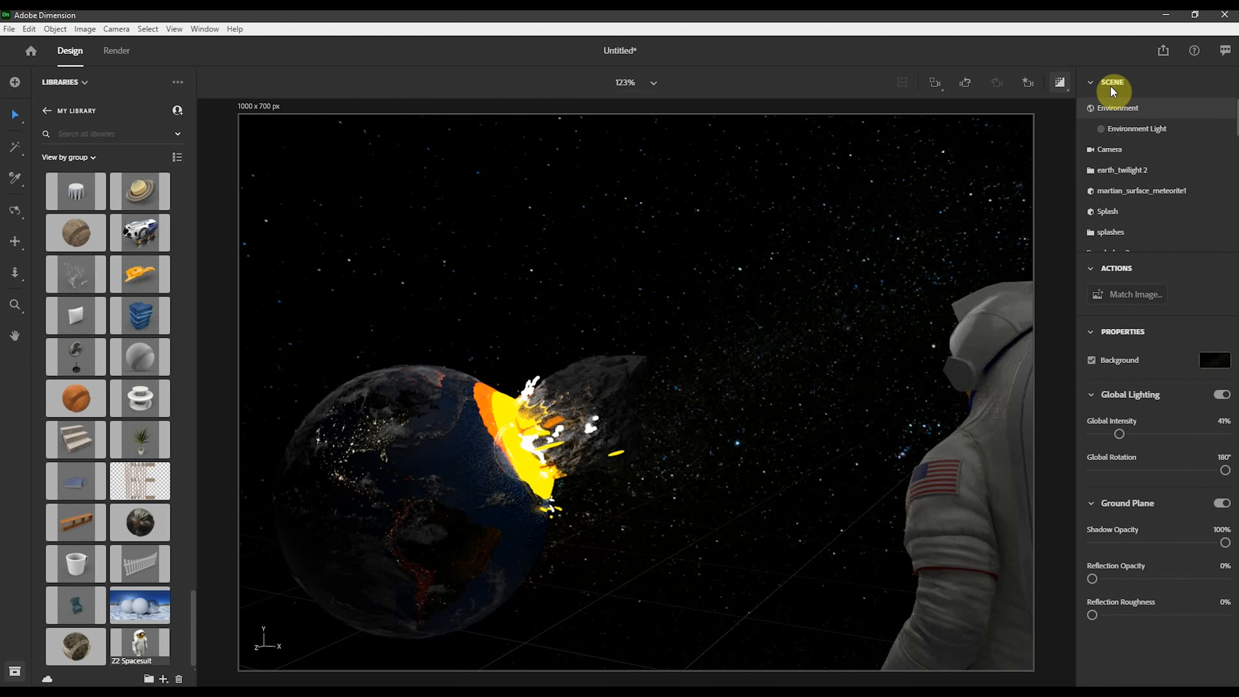
pyautogui.click(1094, 85)
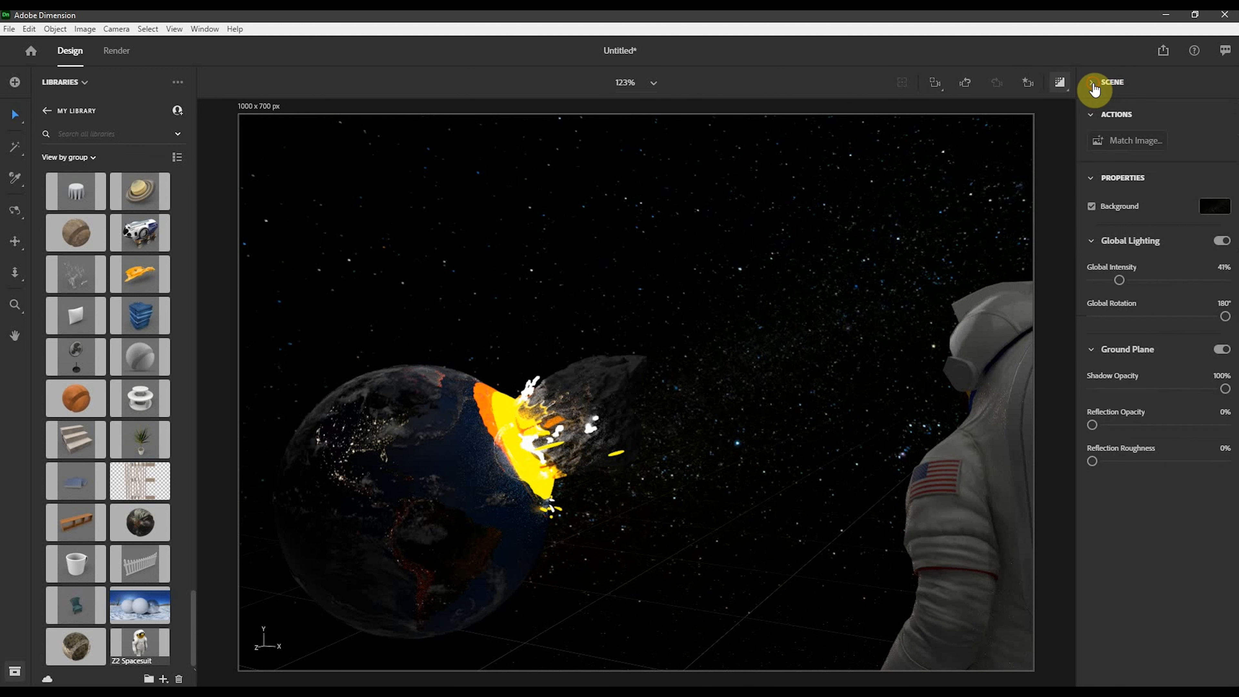
pyautogui.click(1094, 86)
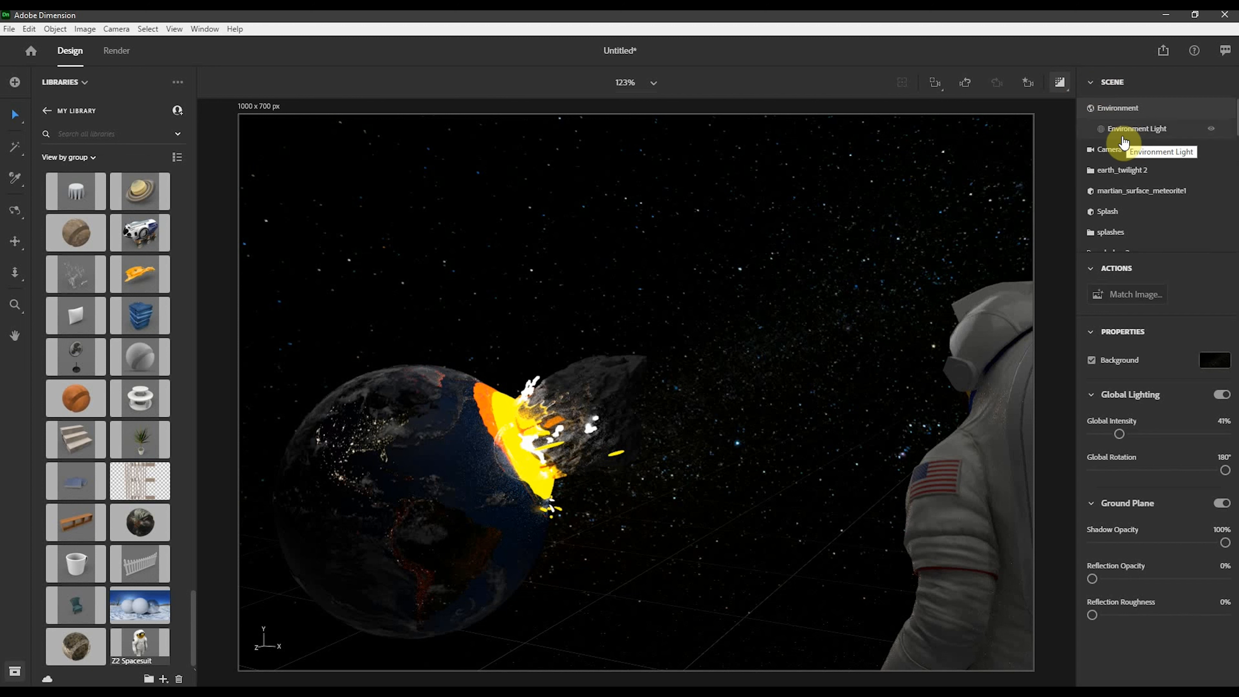
# - Enable Focus on the Camera and set the focus point on the impact splash
pyautogui.click(1125, 149)
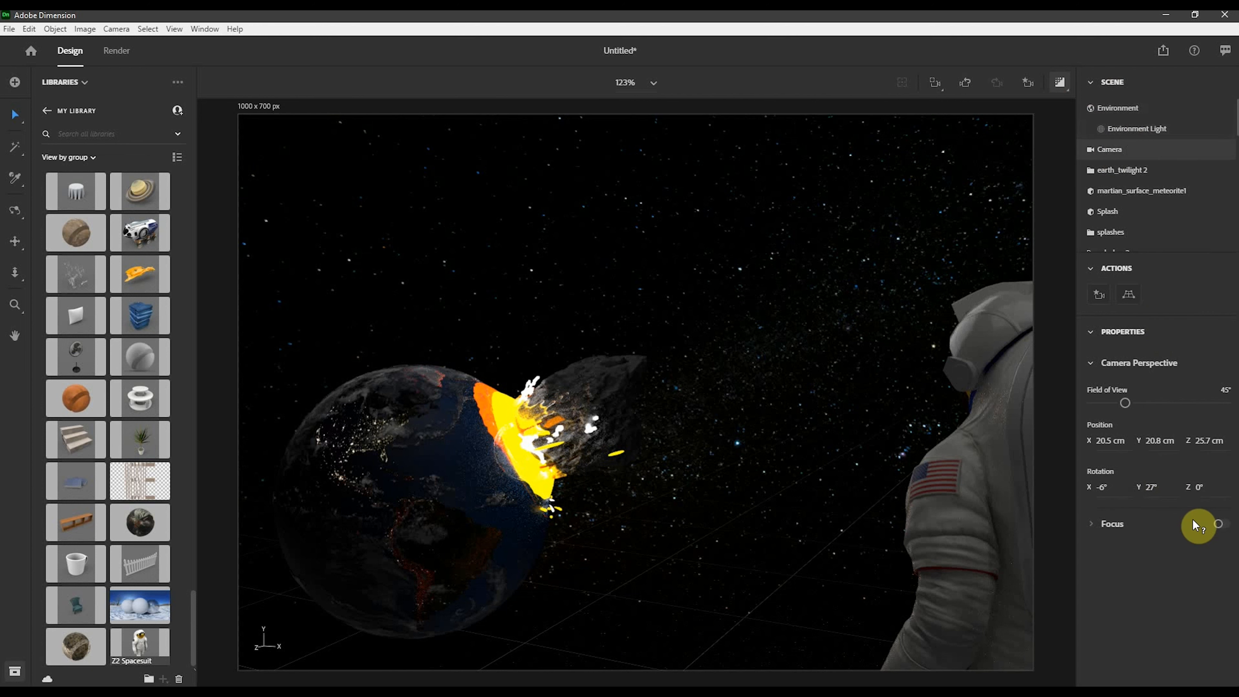
pyautogui.click(1219, 524)
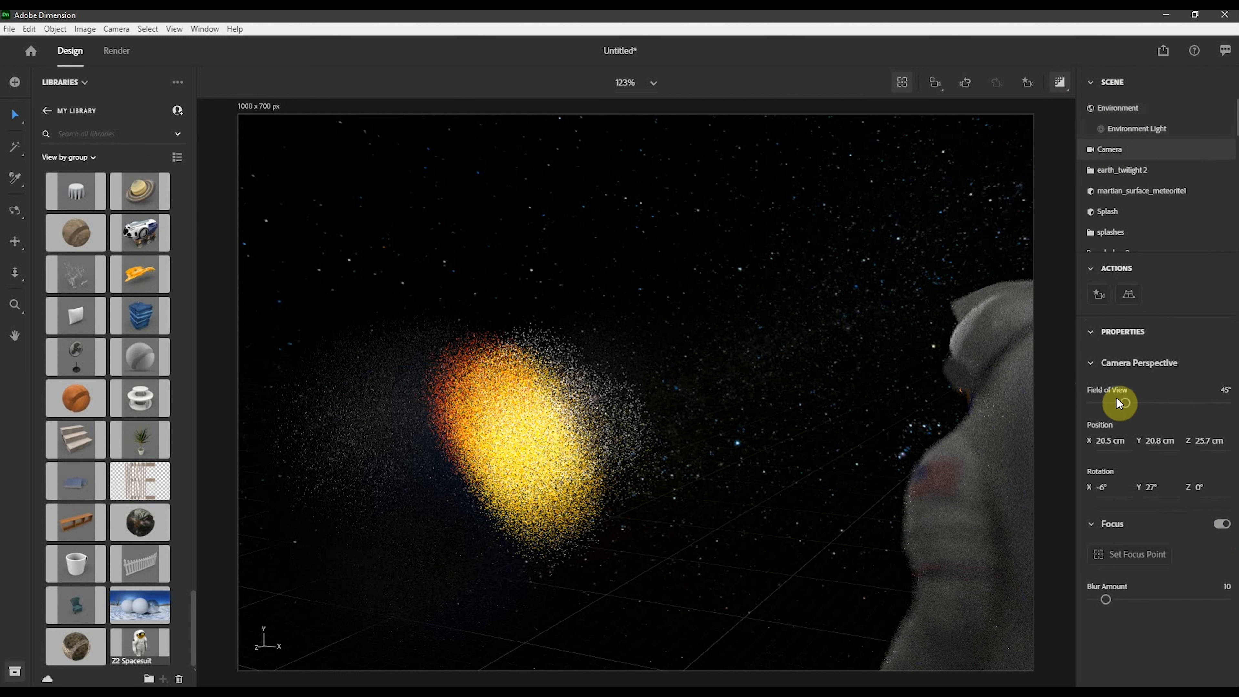
pyautogui.click(1126, 555)
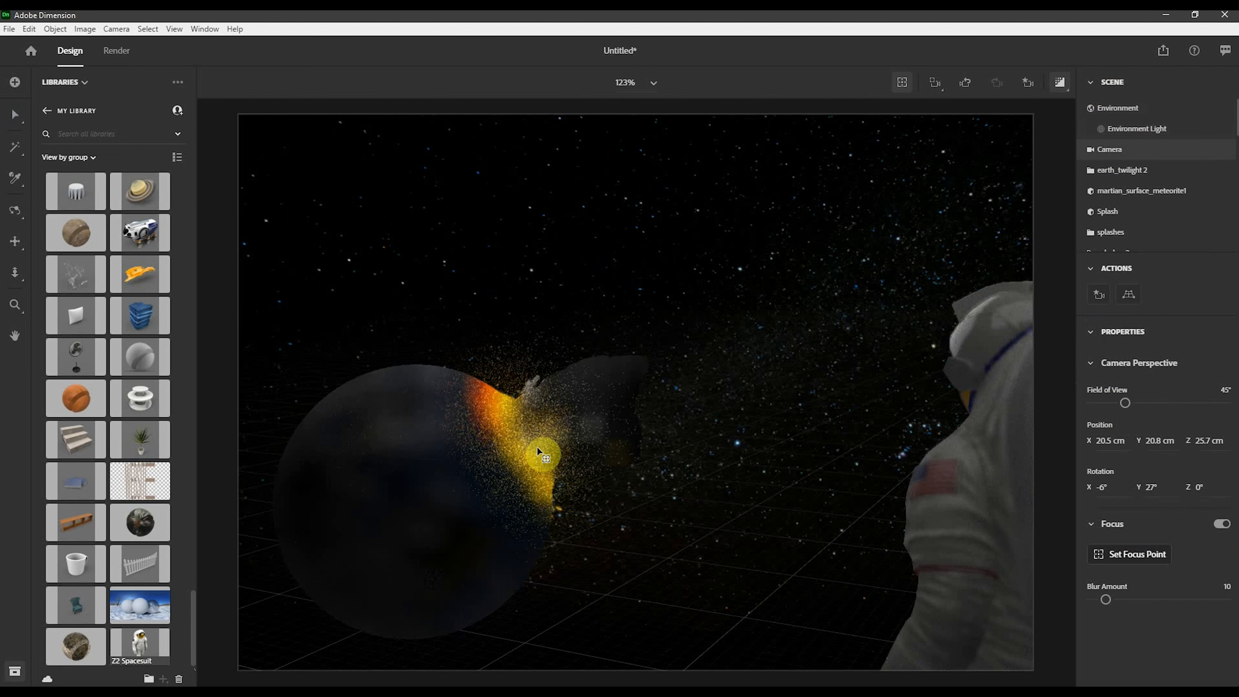
pyautogui.click(527, 440)
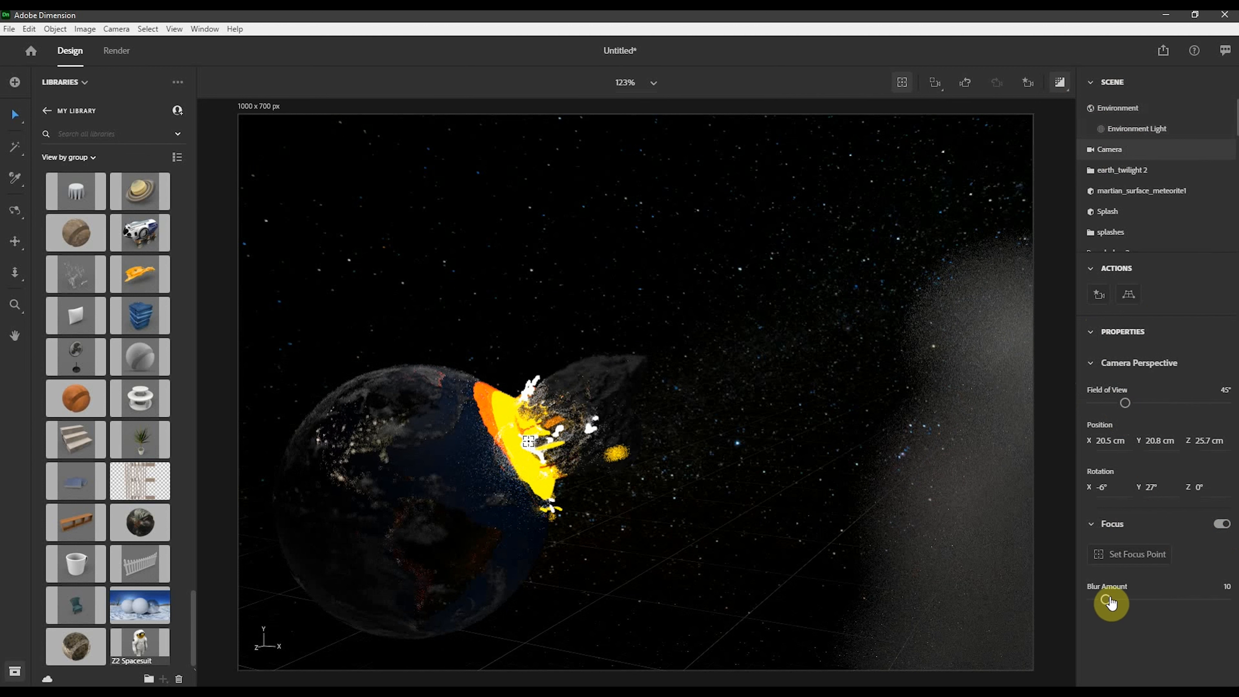
# - Set the camera's blur amount to 0.5 and field of view to 46°
pyautogui.moveTo(1110, 604); pyautogui.dragTo(1097, 603)
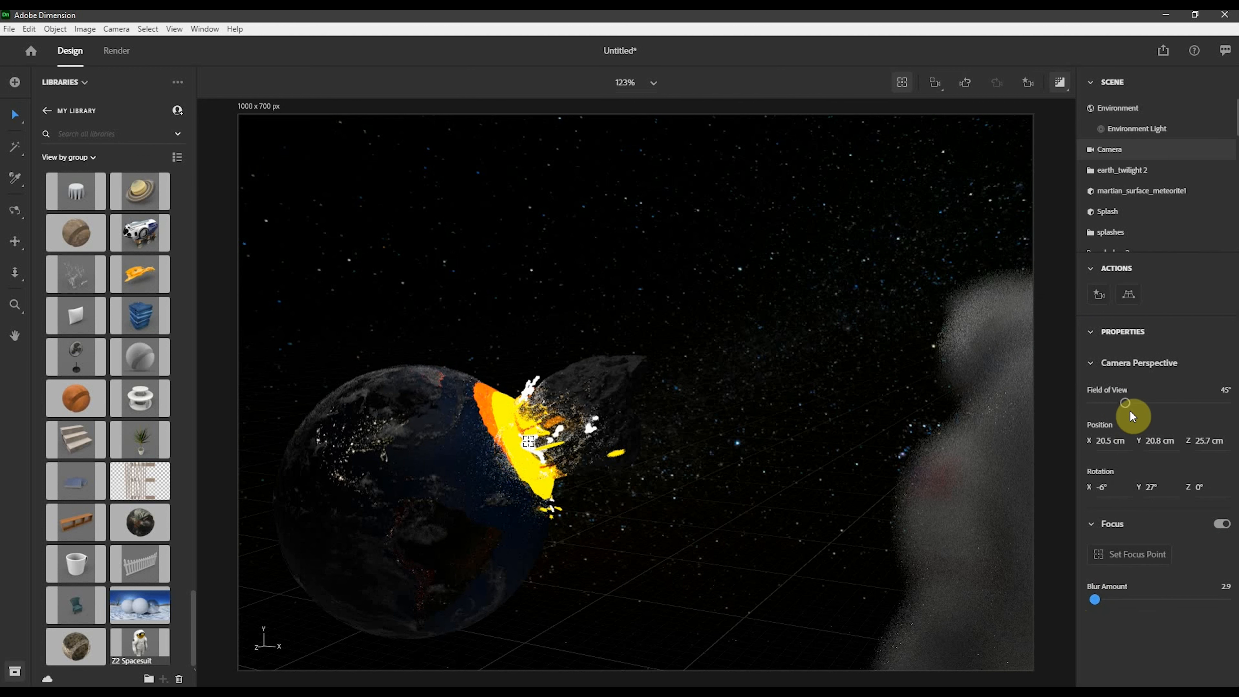
pyautogui.moveTo(1126, 404)
pyautogui.mouseDown()
pyautogui.moveTo(1144, 404)
pyautogui.moveTo(1126, 409)
pyautogui.mouseUp()
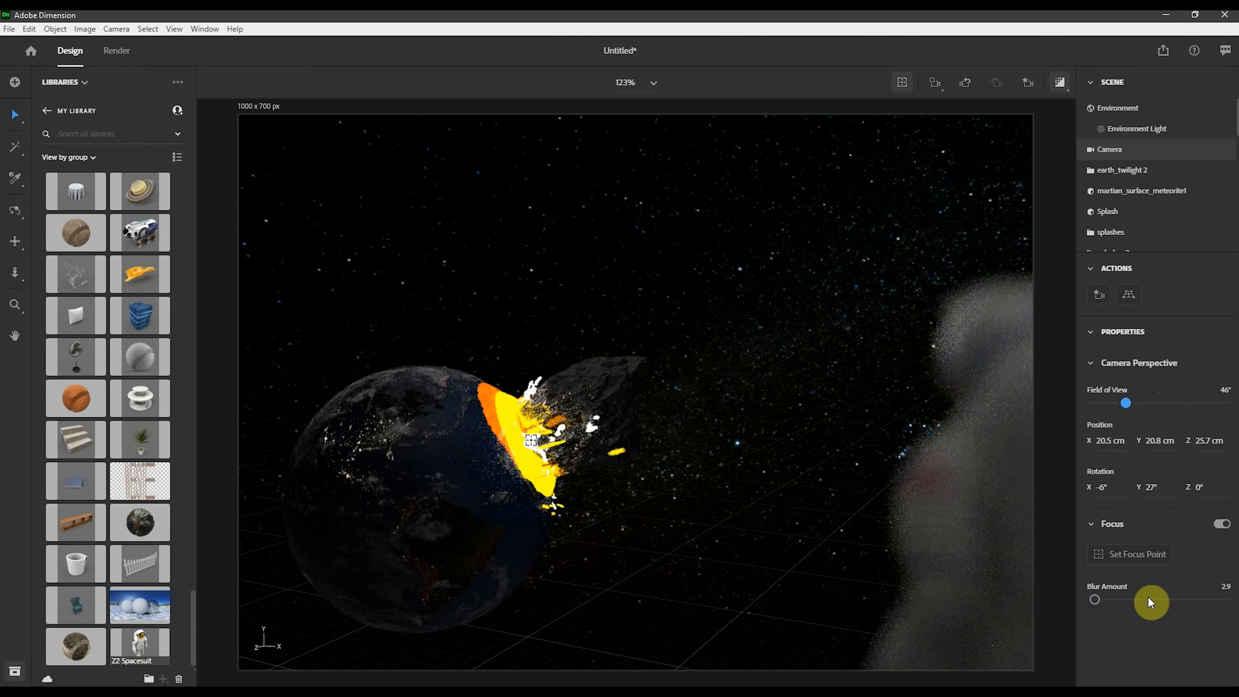
pyautogui.click(1227, 588)
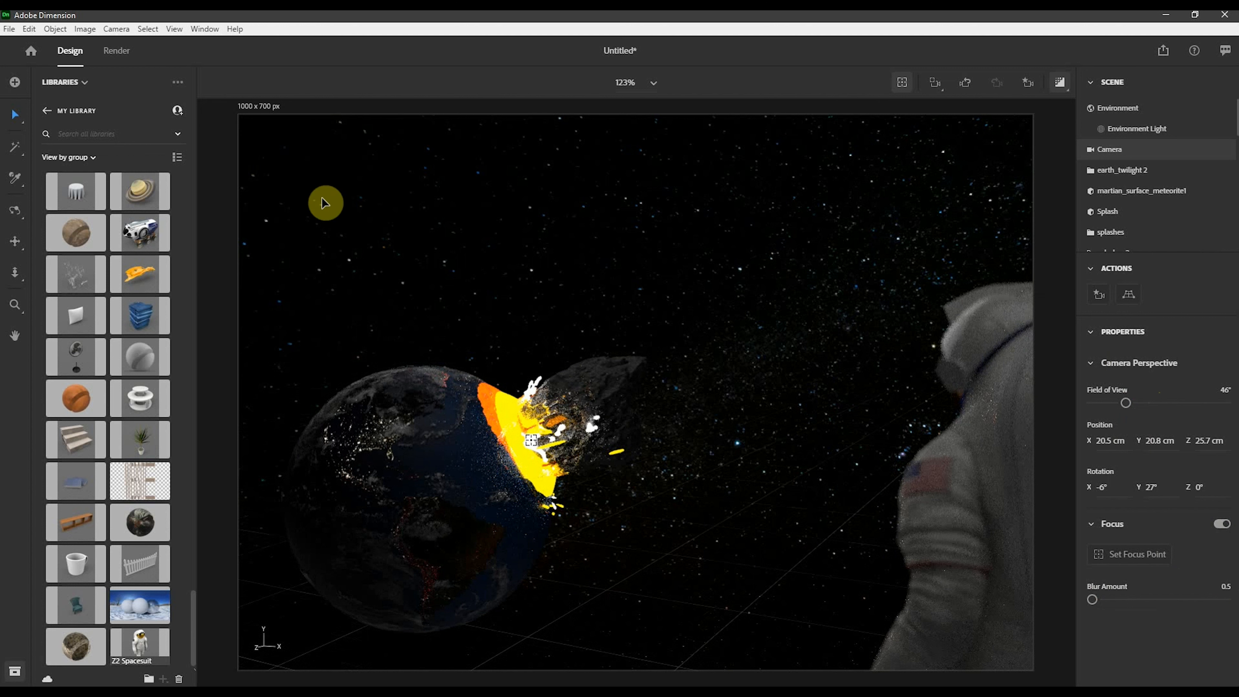
# - Set the camera's blur amount to 0.2
pyautogui.click(10, 116)
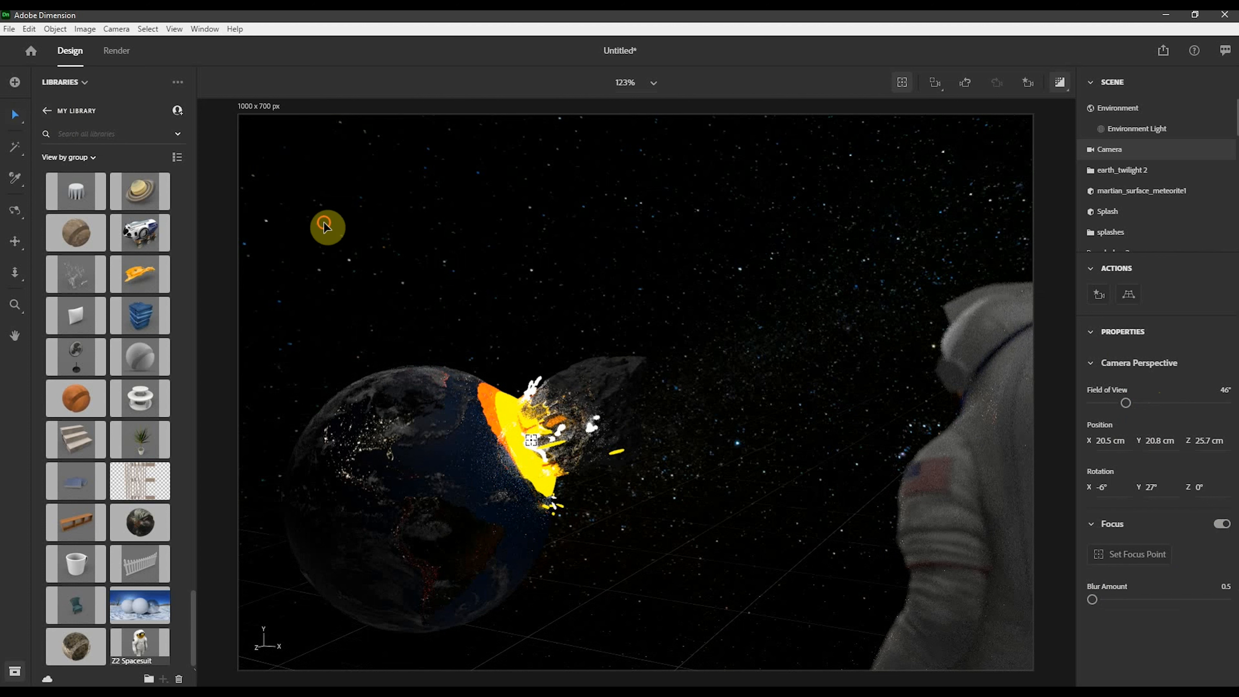
pyautogui.click(725, 332)
pyautogui.moveTo(818, 331); pyautogui.dragTo(802, 321, button='right')
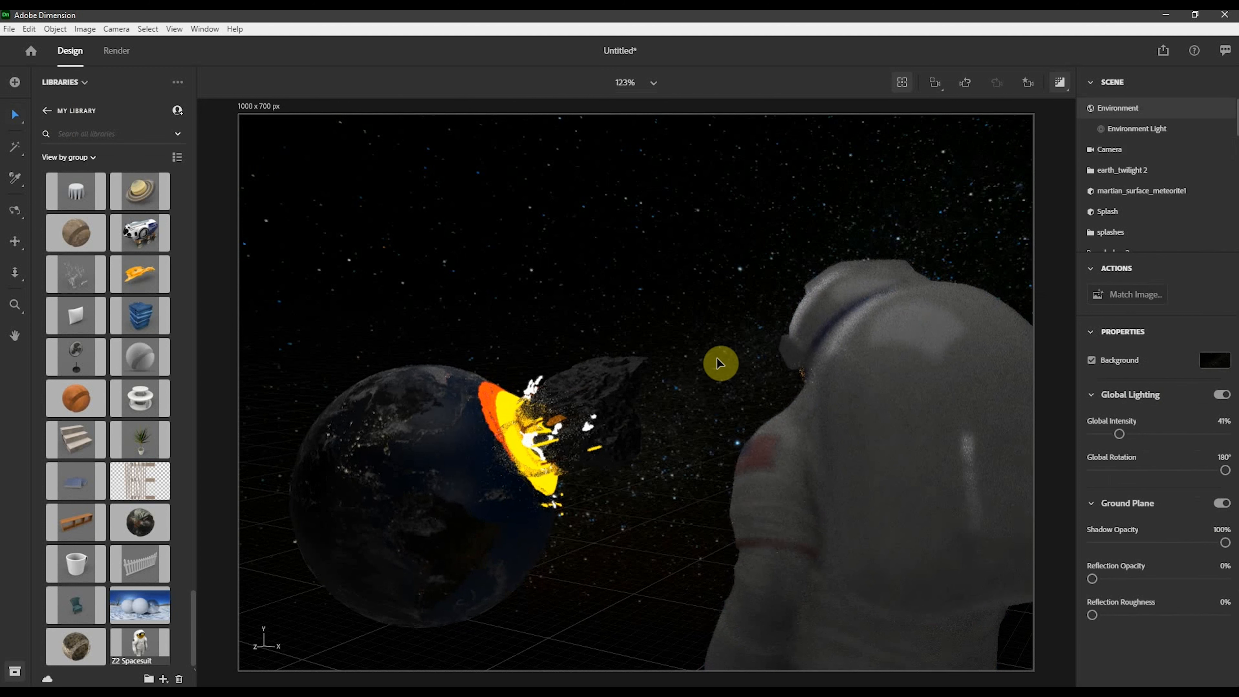
pyautogui.moveTo(604, 415); pyautogui.dragTo(753, 415, button='middle')
pyautogui.moveTo(810, 411); pyautogui.dragTo(797, 404, button='right')
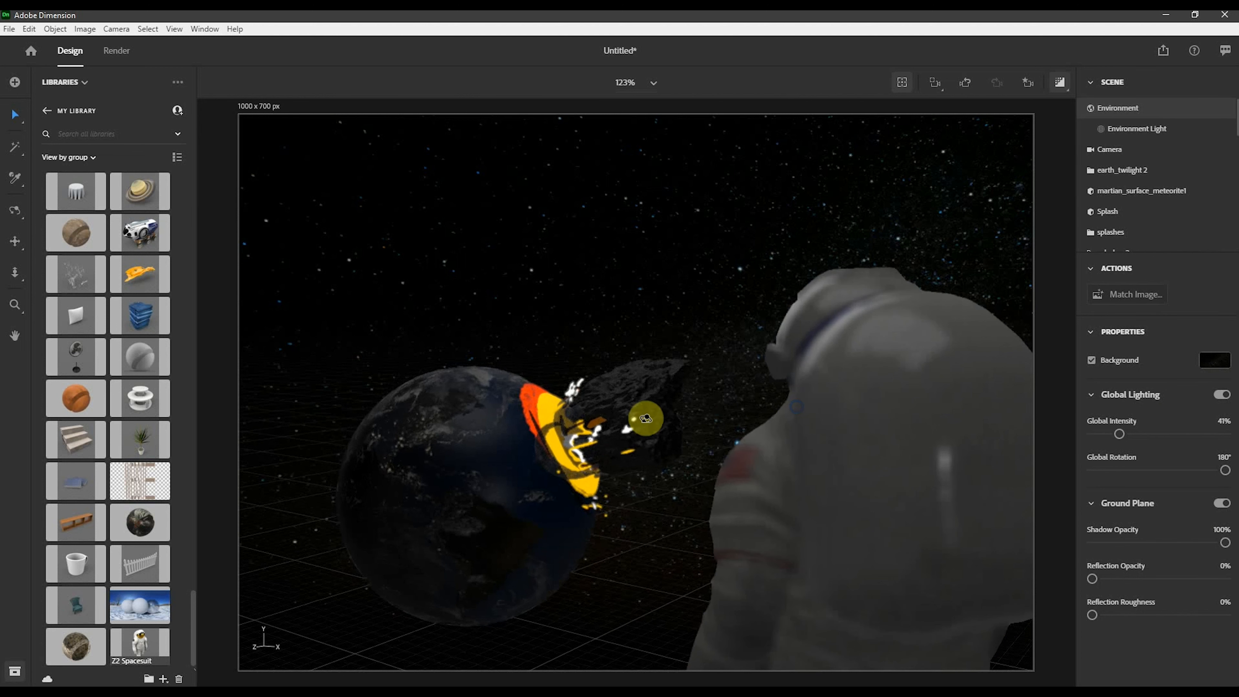
pyautogui.moveTo(644, 418); pyautogui.dragTo(835, 469, button='middle')
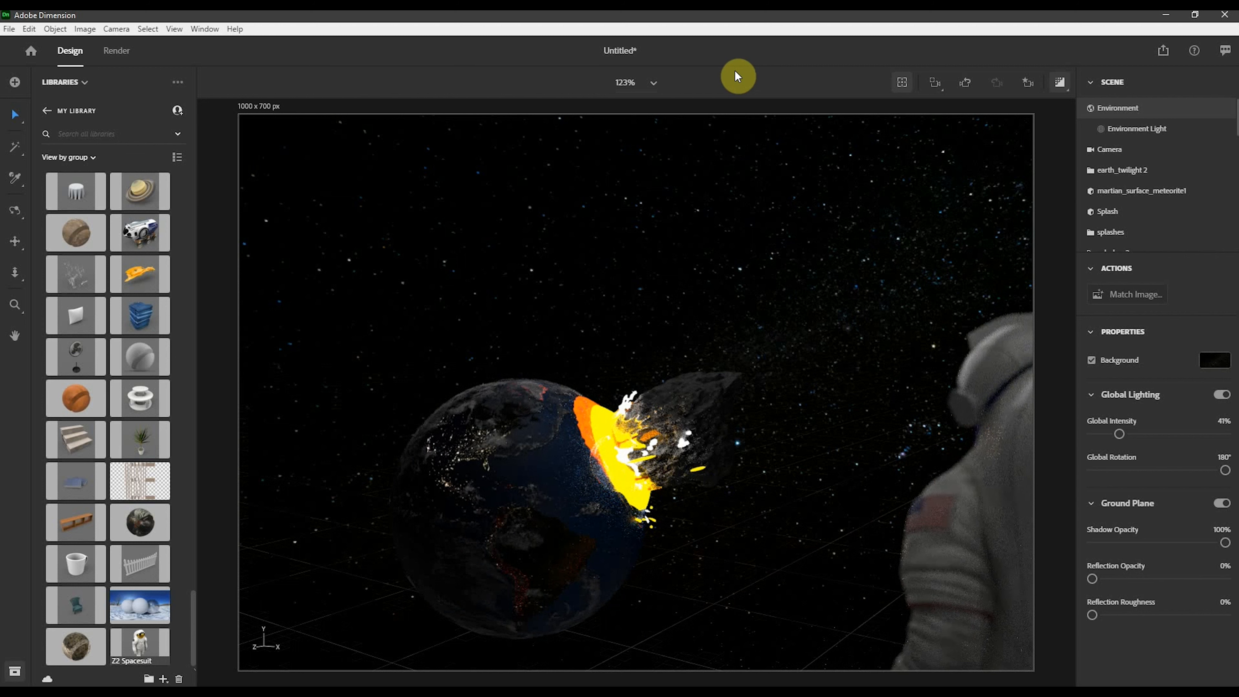
pyautogui.click(1122, 151)
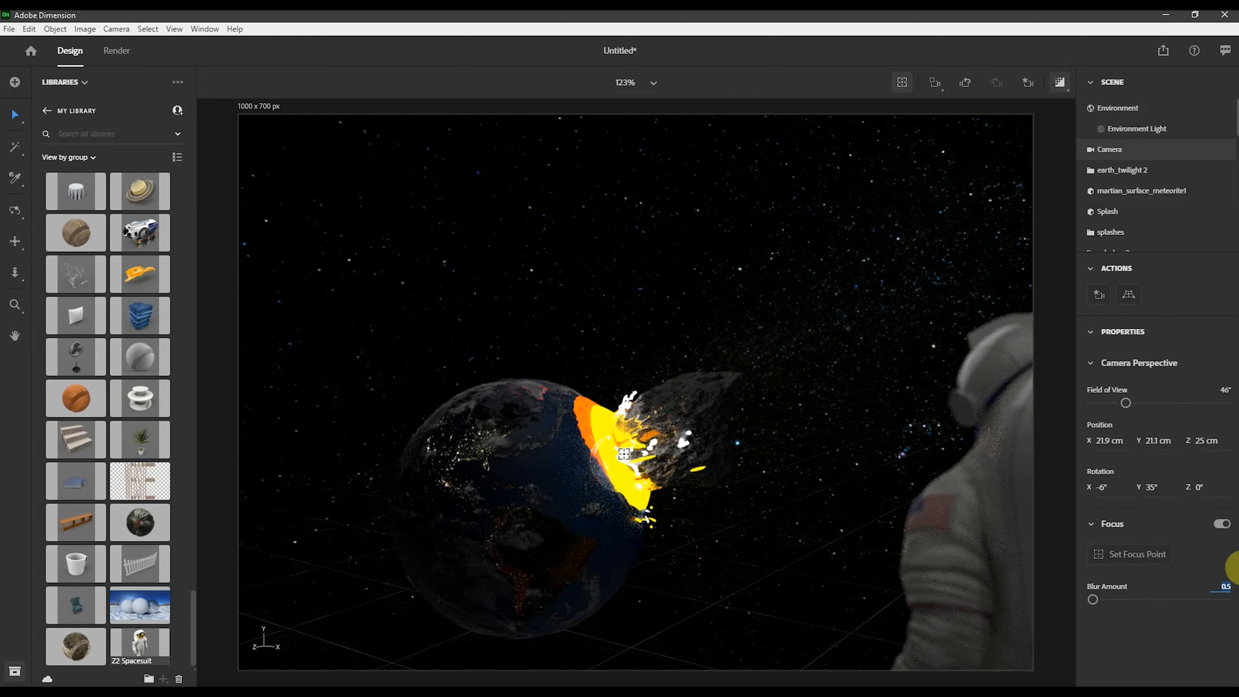
pyautogui.write('0.2')
pyautogui.press('Return')
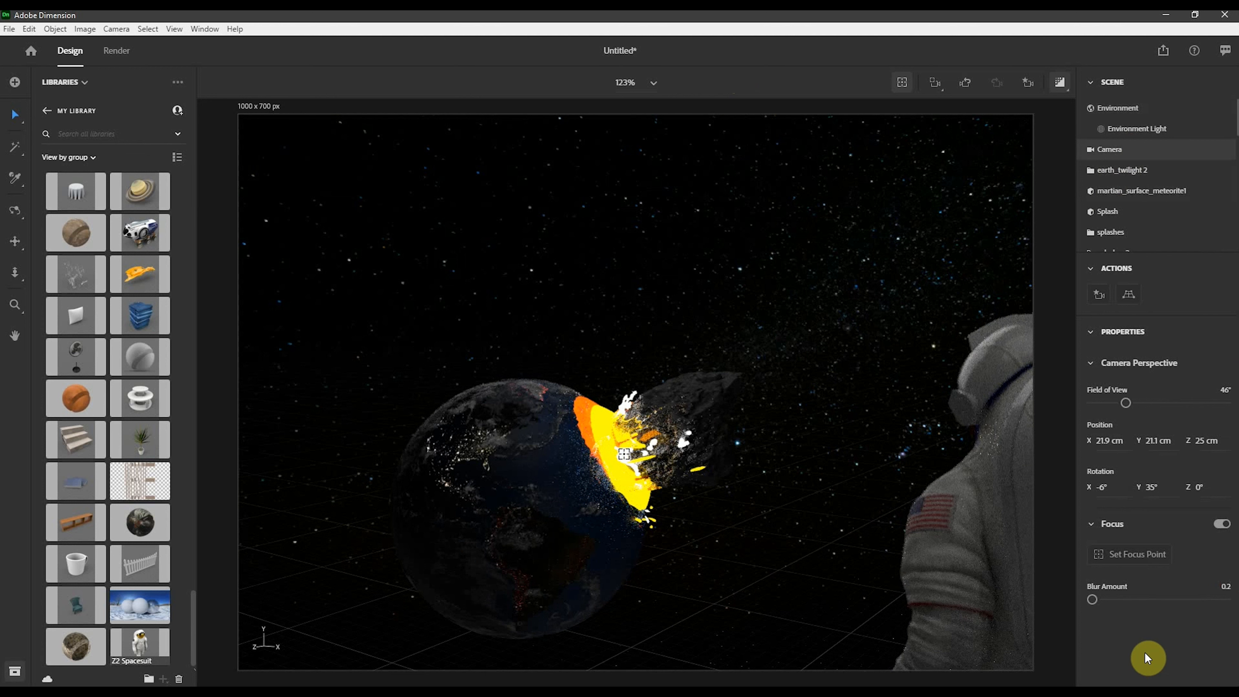
# - Select the spacesuit and rotate it to about -97° on Y
pyautogui.click(834, 633)
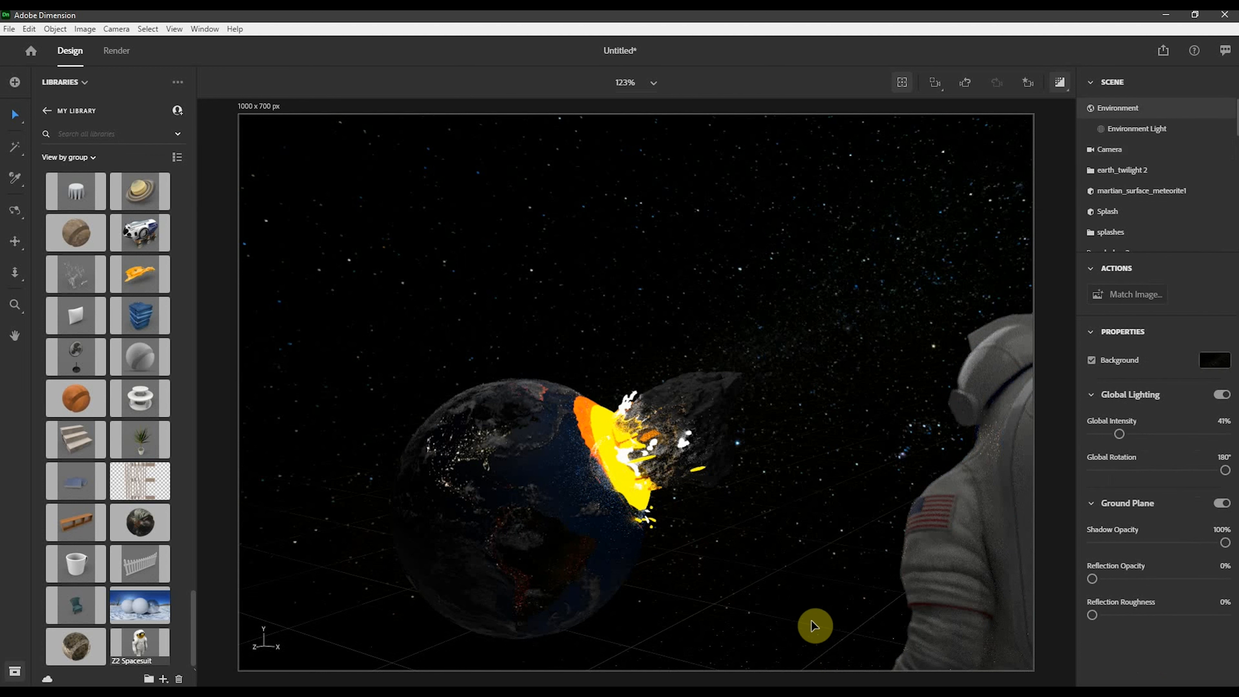
pyautogui.moveTo(968, 565); pyautogui.dragTo(832, 607)
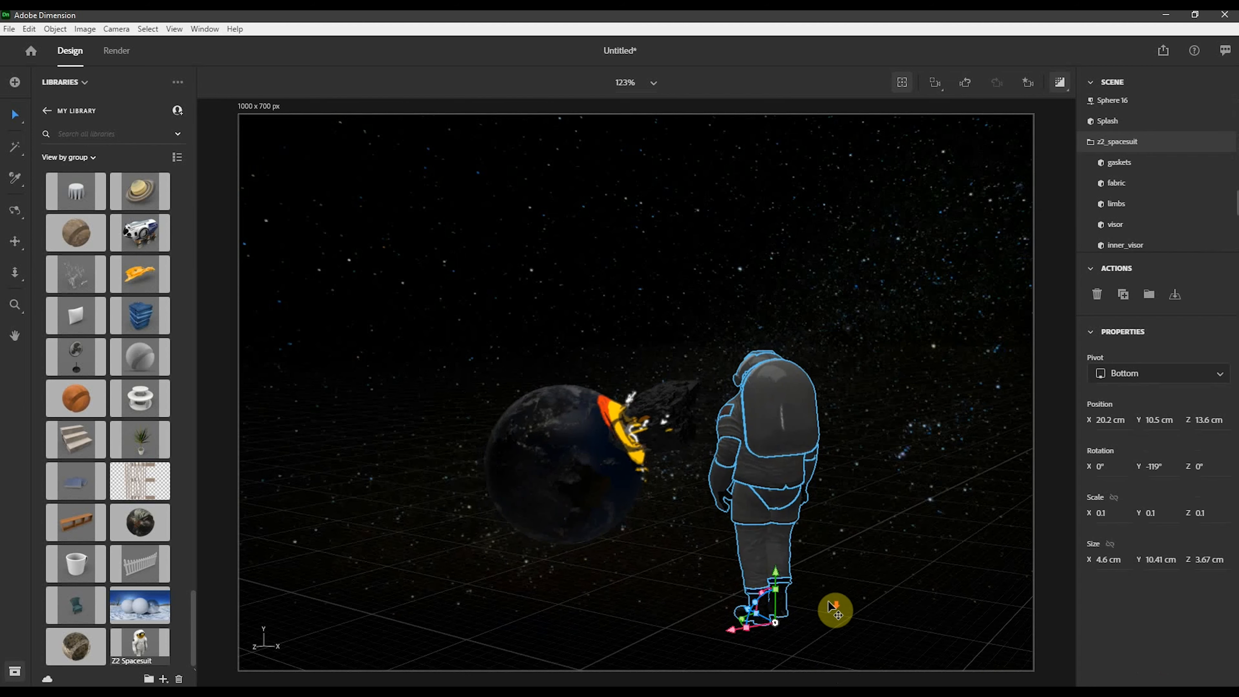
pyautogui.scroll(3, 737, 647)
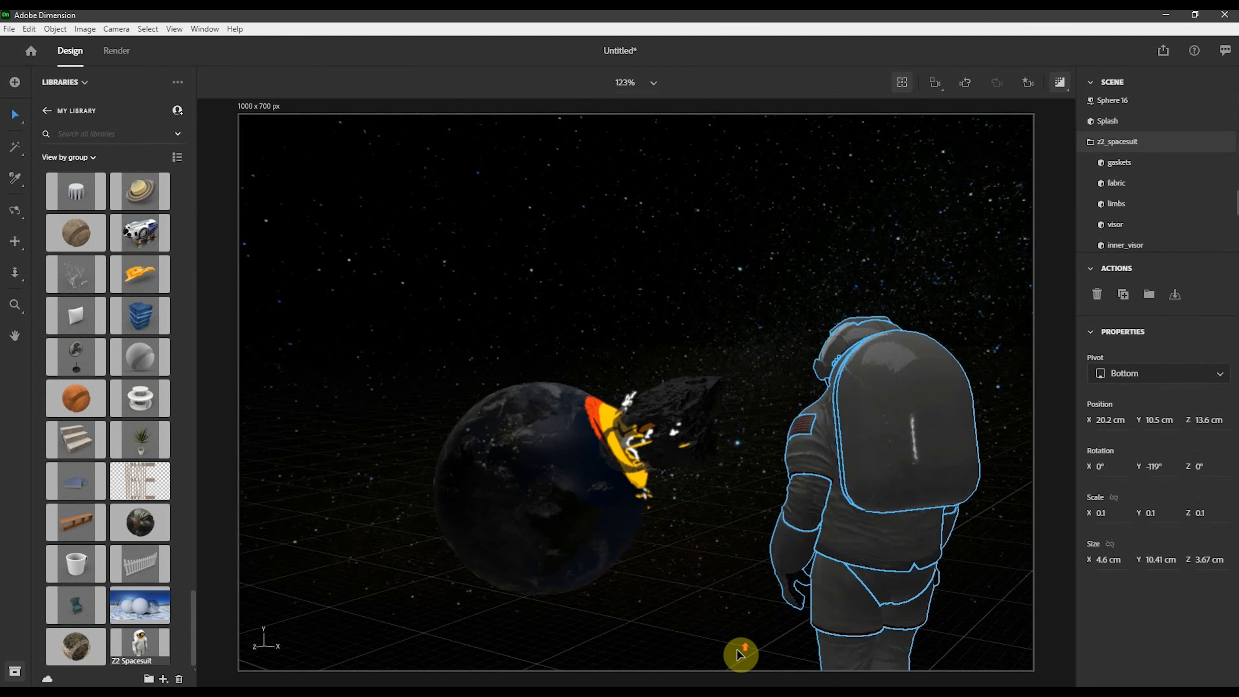
pyautogui.scroll(3, 830, 485)
pyautogui.scroll(3, 832, 441)
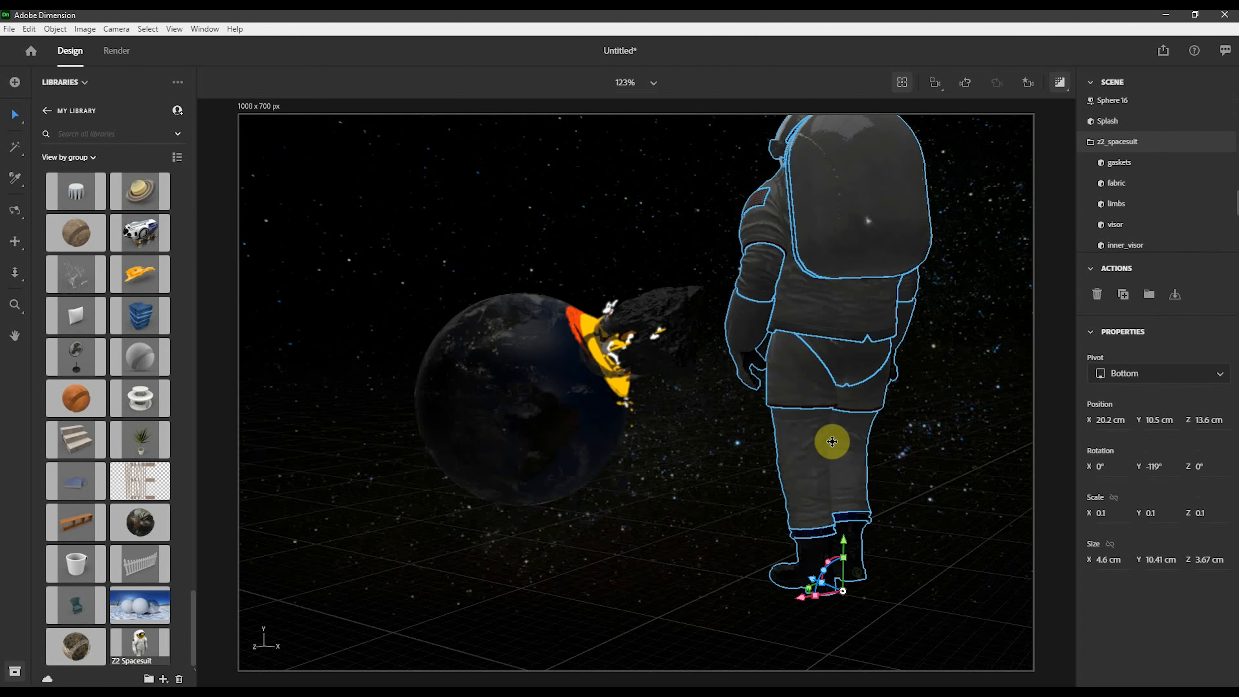
pyautogui.moveTo(822, 567); pyautogui.dragTo(804, 572)
pyautogui.moveTo(790, 450); pyautogui.dragTo(860, 573, button='middle')
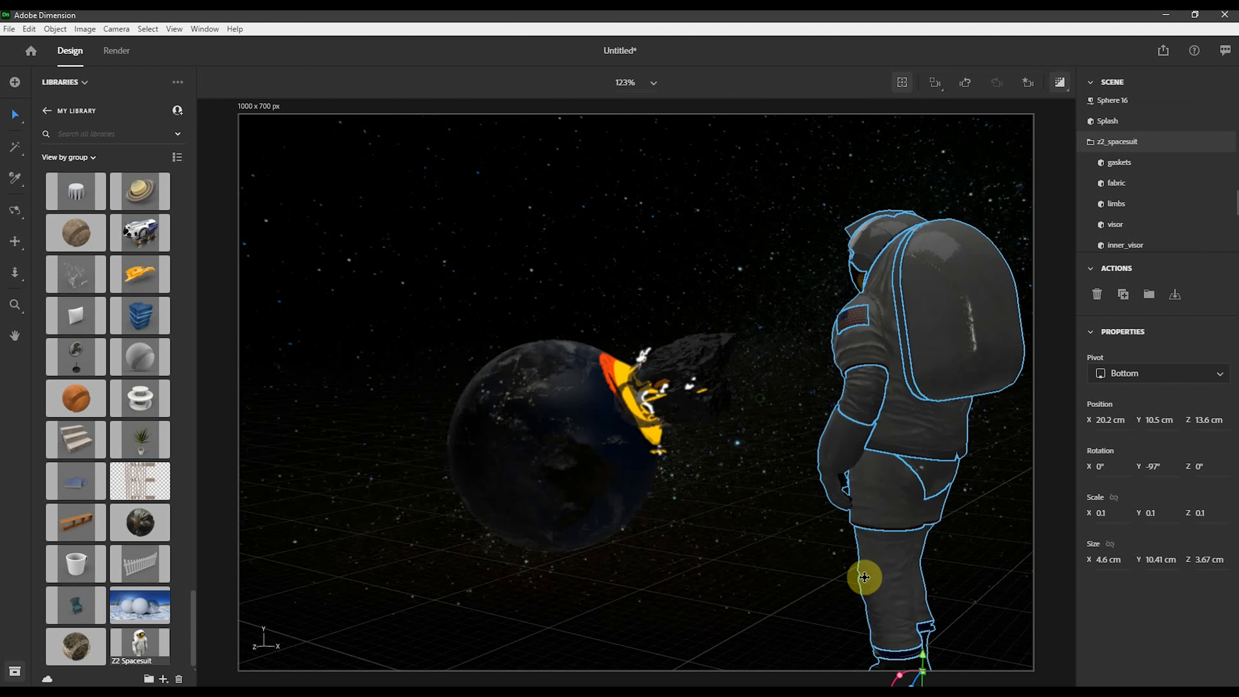
pyautogui.scroll(4, 721, 509)
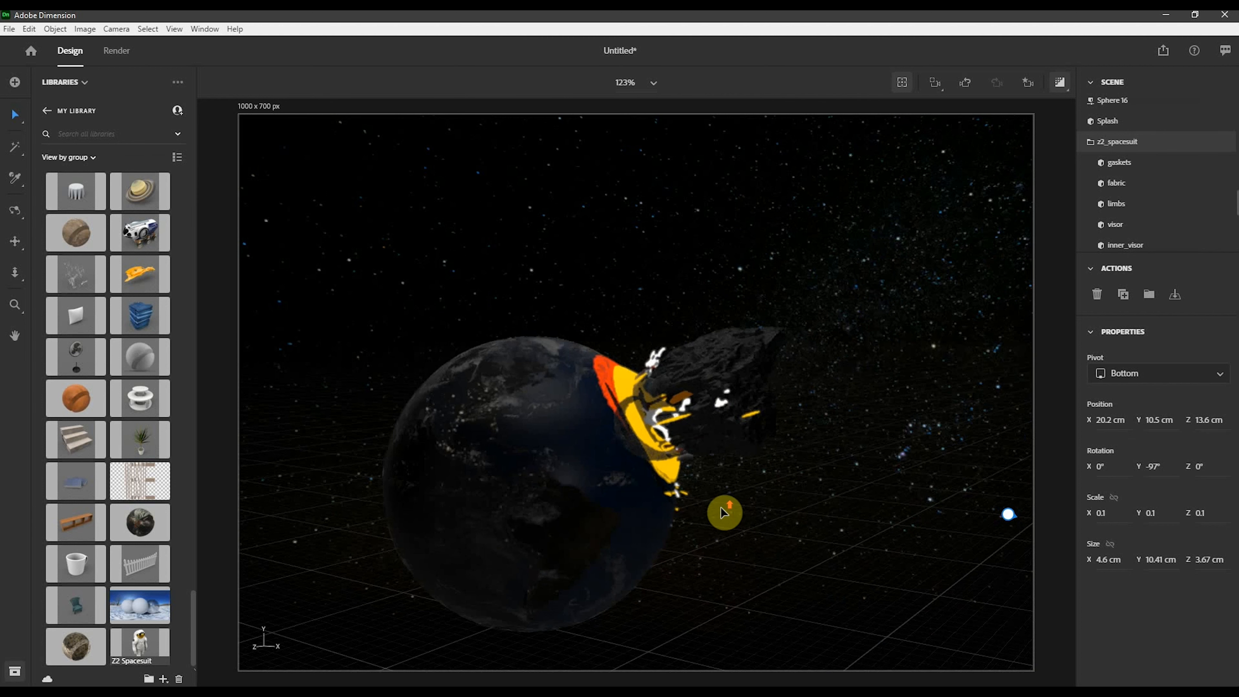
pyautogui.moveTo(780, 523); pyautogui.dragTo(680, 594, button='middle')
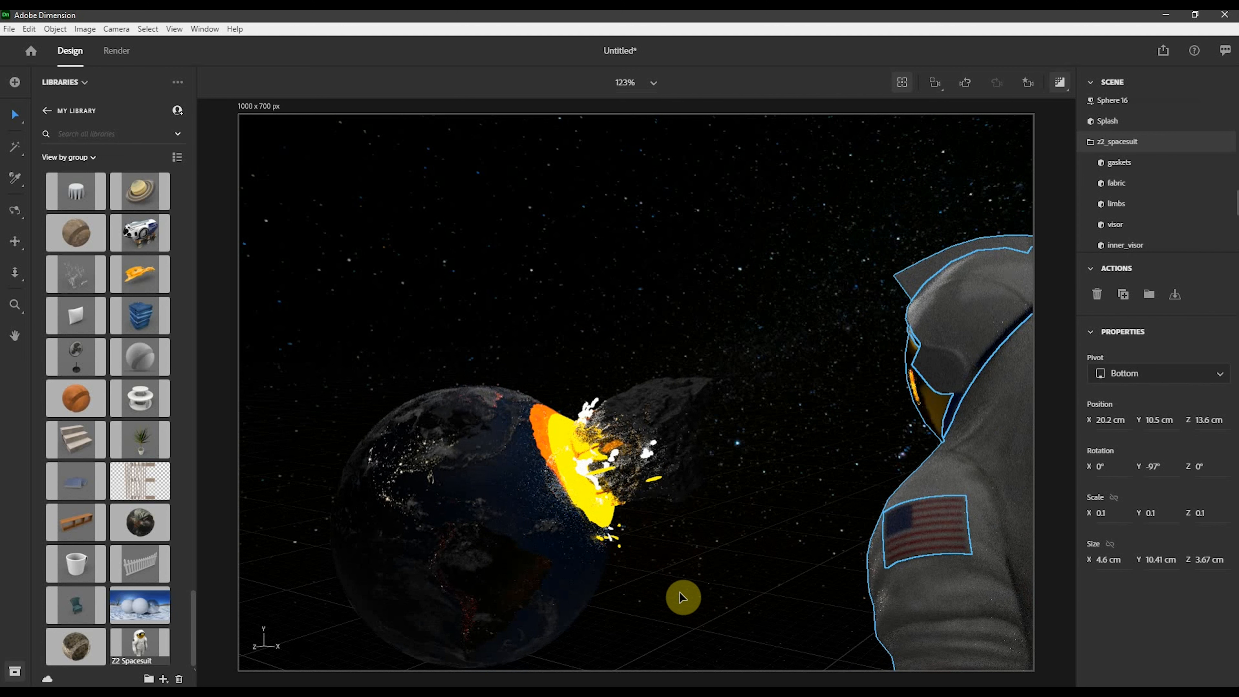
# - Reframe the camera view and set the camera's focus point on the impact splash
pyautogui.scroll(-2, 684, 589)
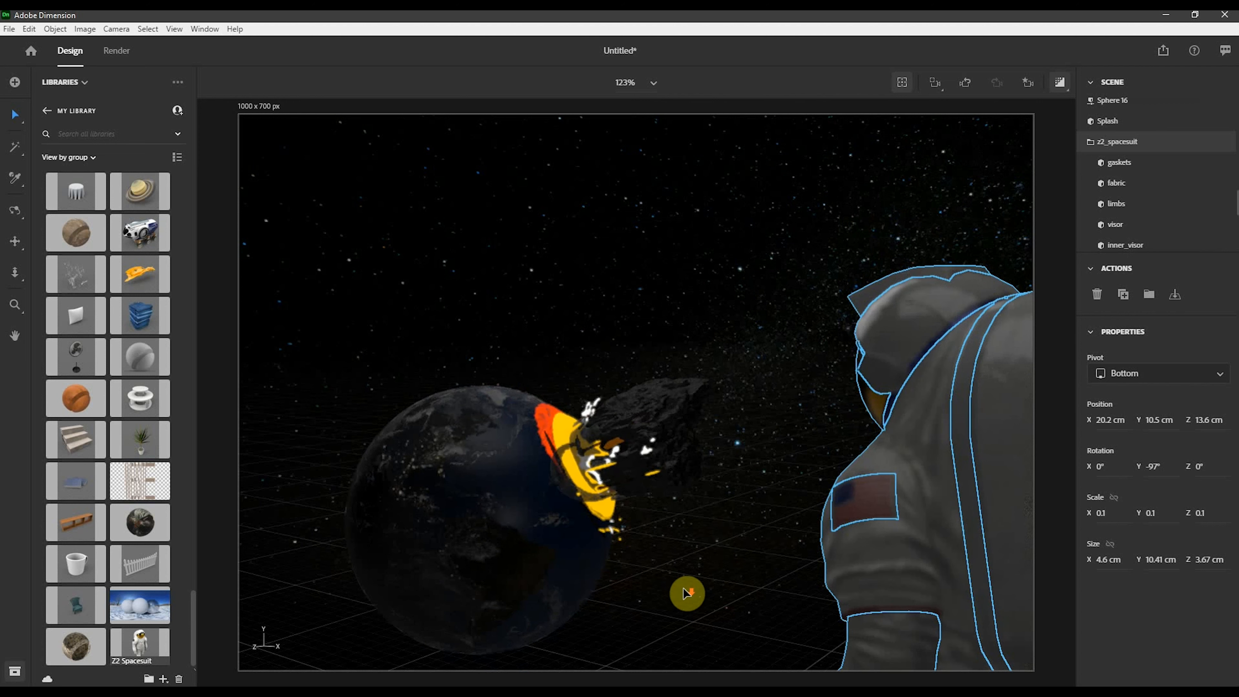
pyautogui.moveTo(719, 532); pyautogui.dragTo(849, 565, button='middle')
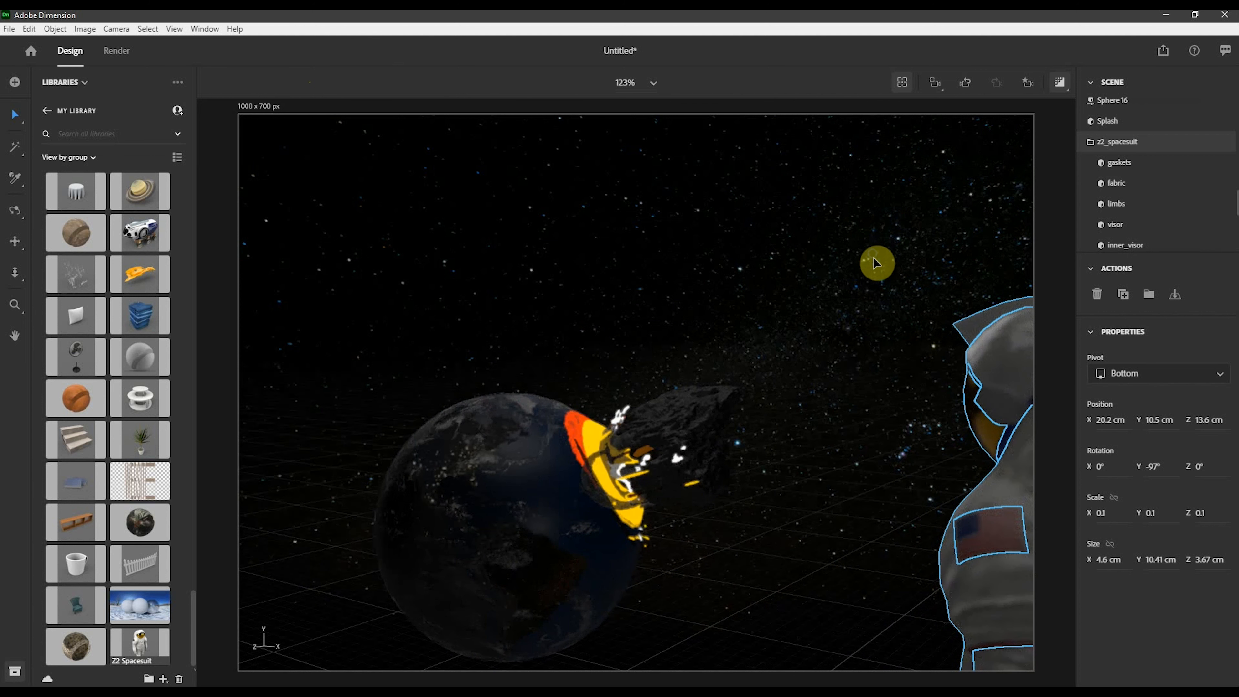
pyautogui.moveTo(873, 258)
pyautogui.mouseDown(button='right')
pyautogui.moveTo(880, 452)
pyautogui.moveTo(869, 244)
pyautogui.moveTo(875, 263)
pyautogui.mouseUp(button='right')
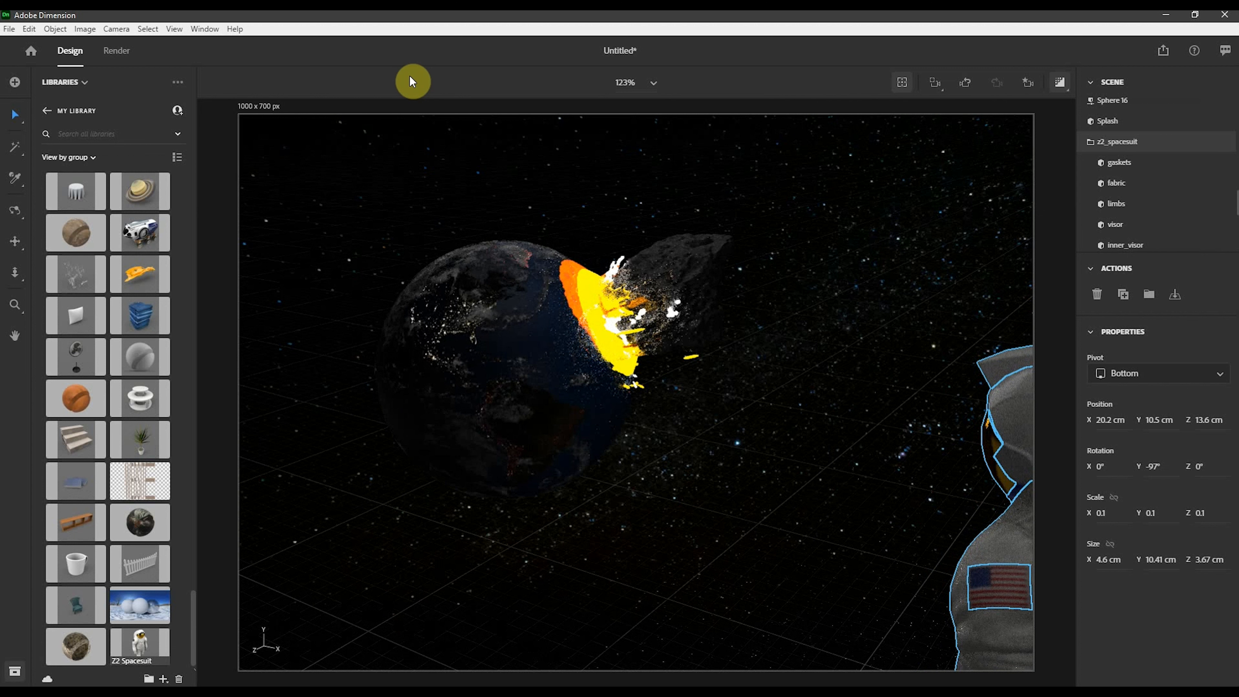
pyautogui.click(305, 166)
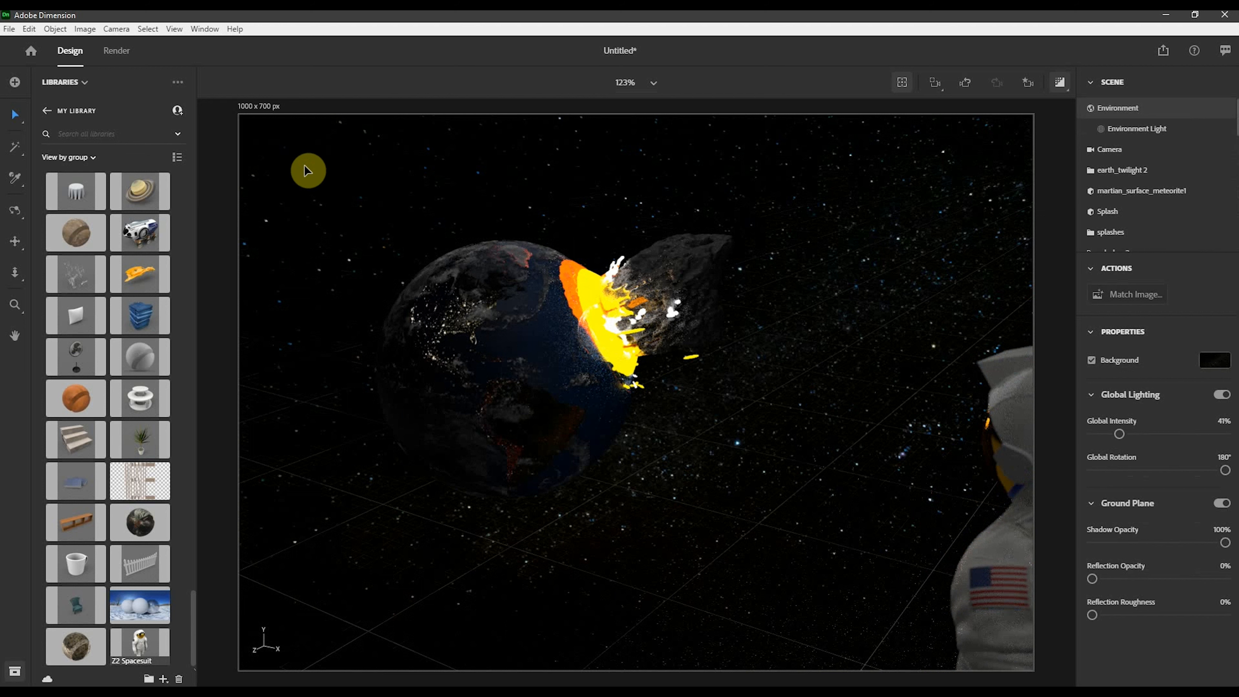
pyautogui.click(1117, 151)
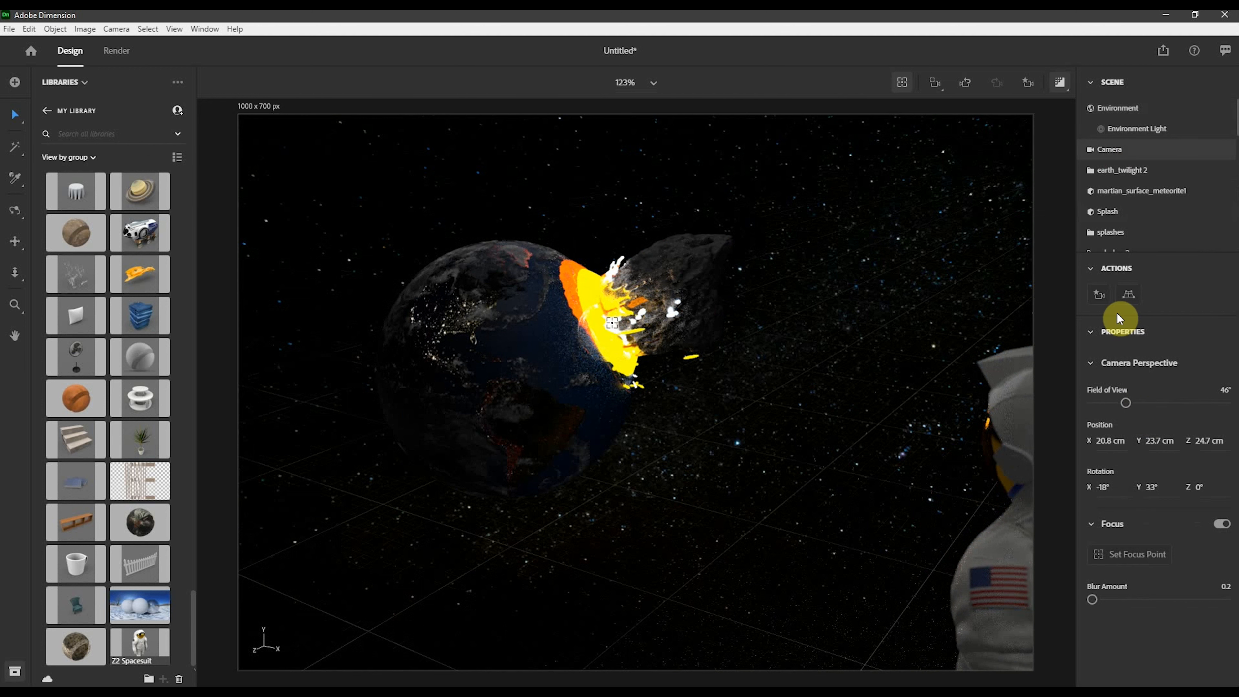
pyautogui.click(1122, 551)
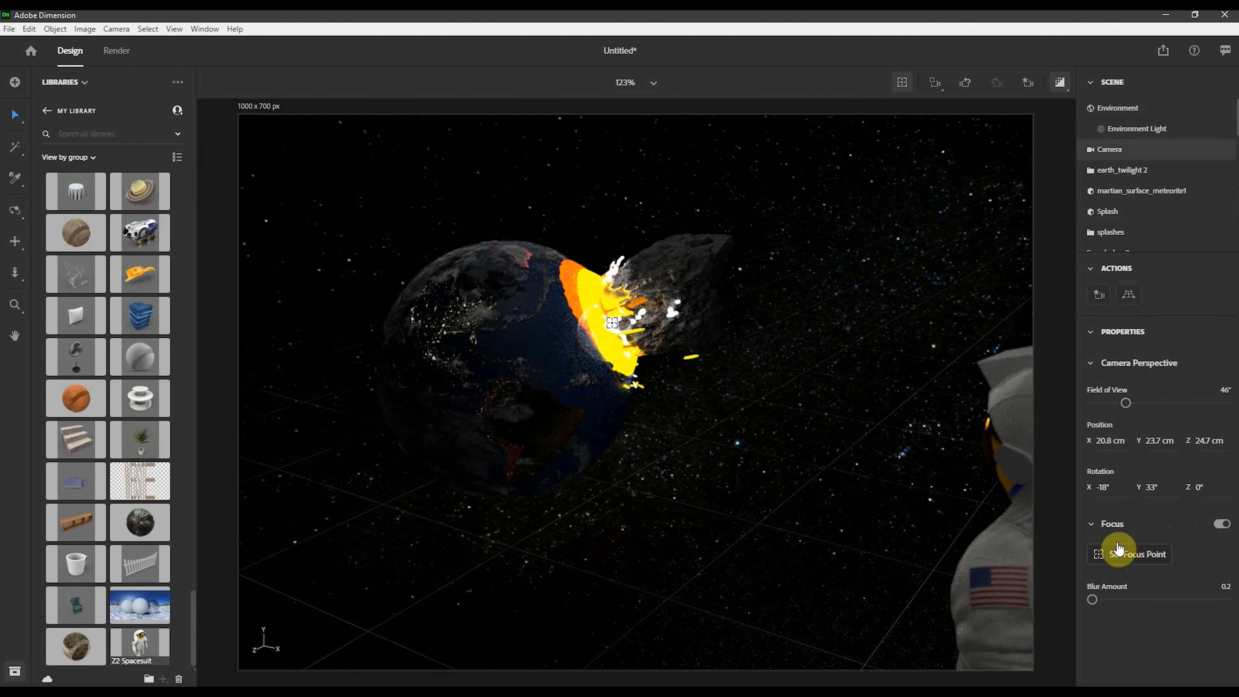
pyautogui.click(657, 341)
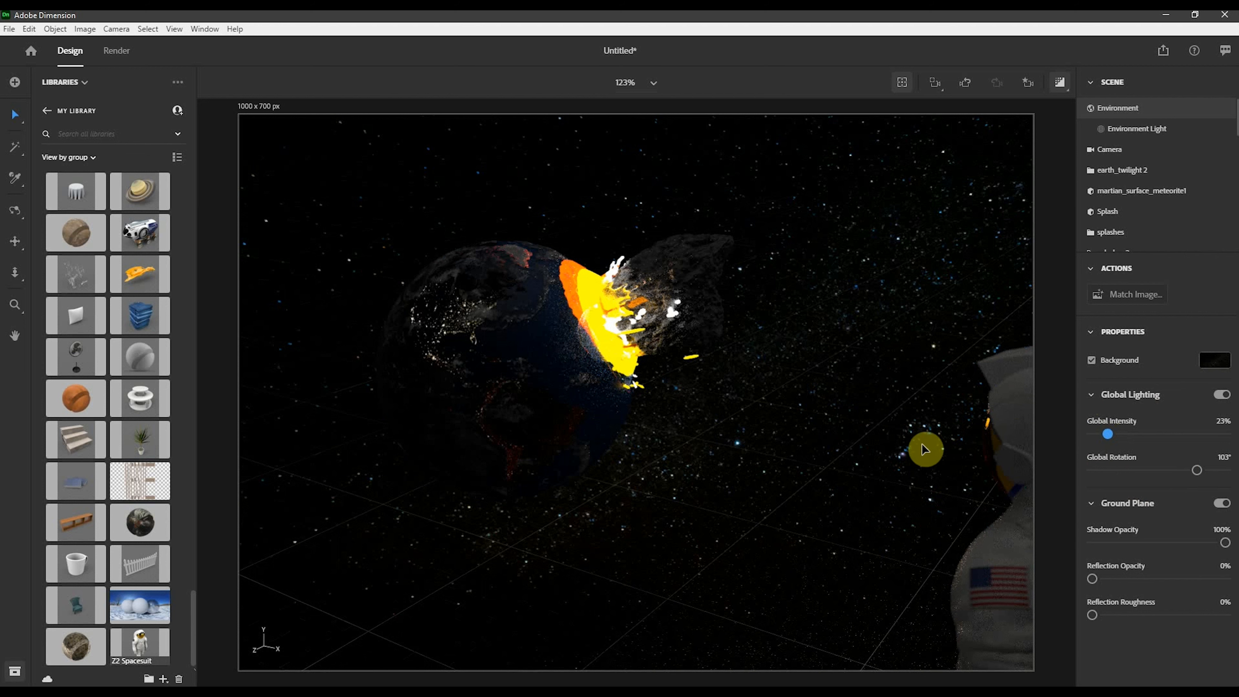
# - Rotate the environment light to 24°
pyautogui.click(1221, 396)
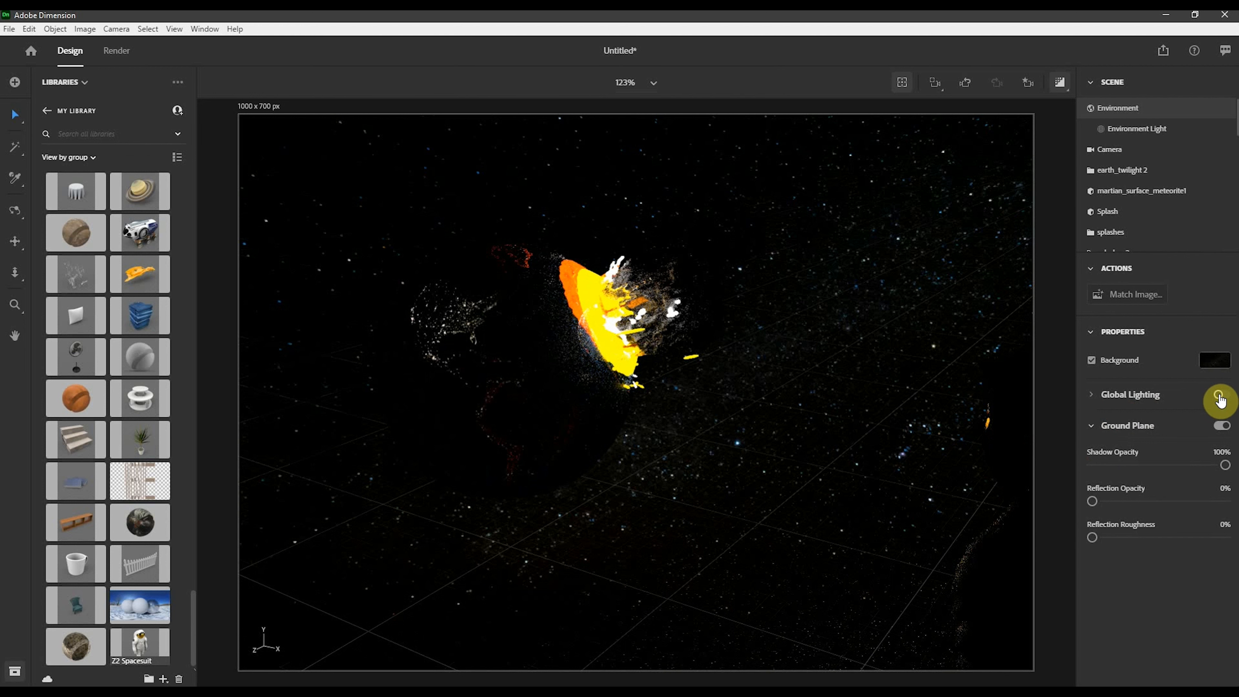
pyautogui.click(1221, 395)
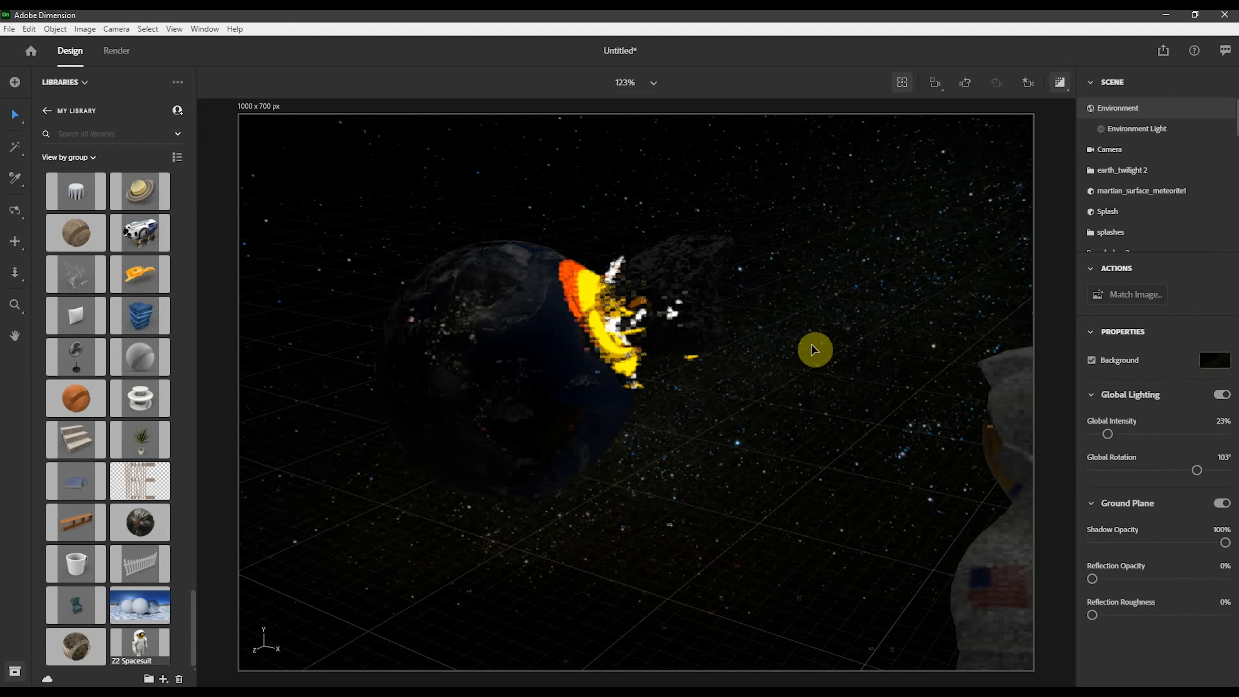
pyautogui.click(1129, 128)
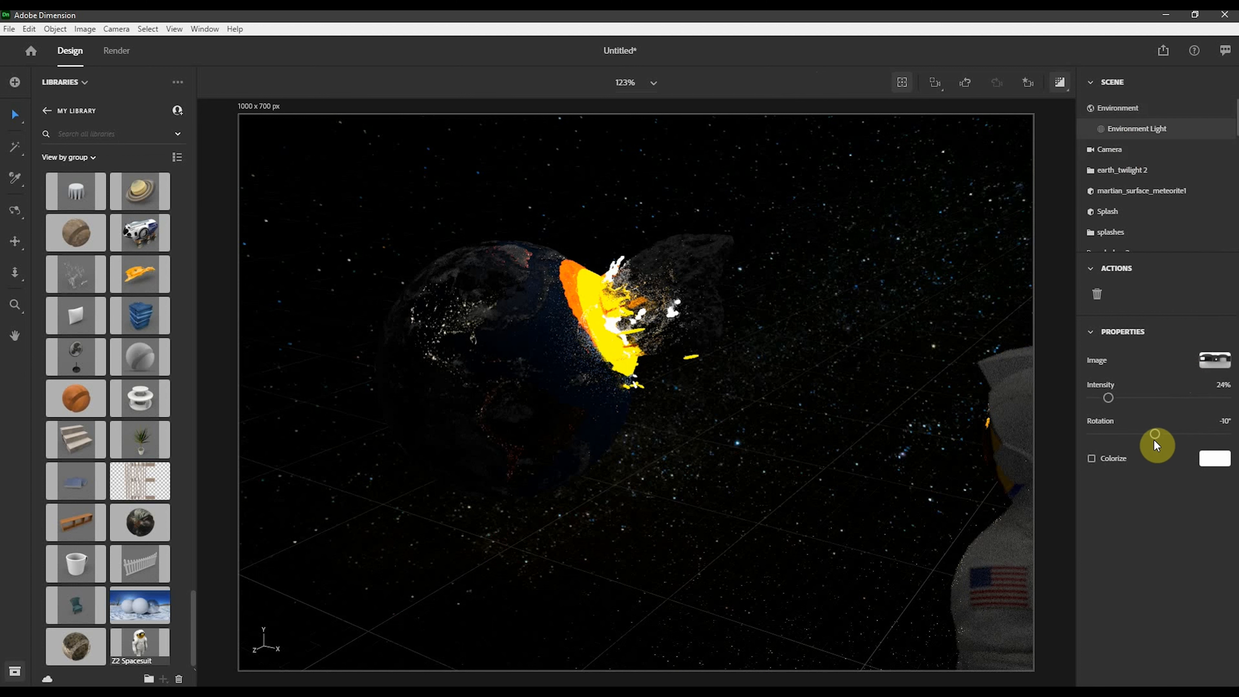
pyautogui.moveTo(1154, 439)
pyautogui.mouseDown()
pyautogui.moveTo(1131, 439)
pyautogui.moveTo(1168, 439)
pyautogui.mouseUp()
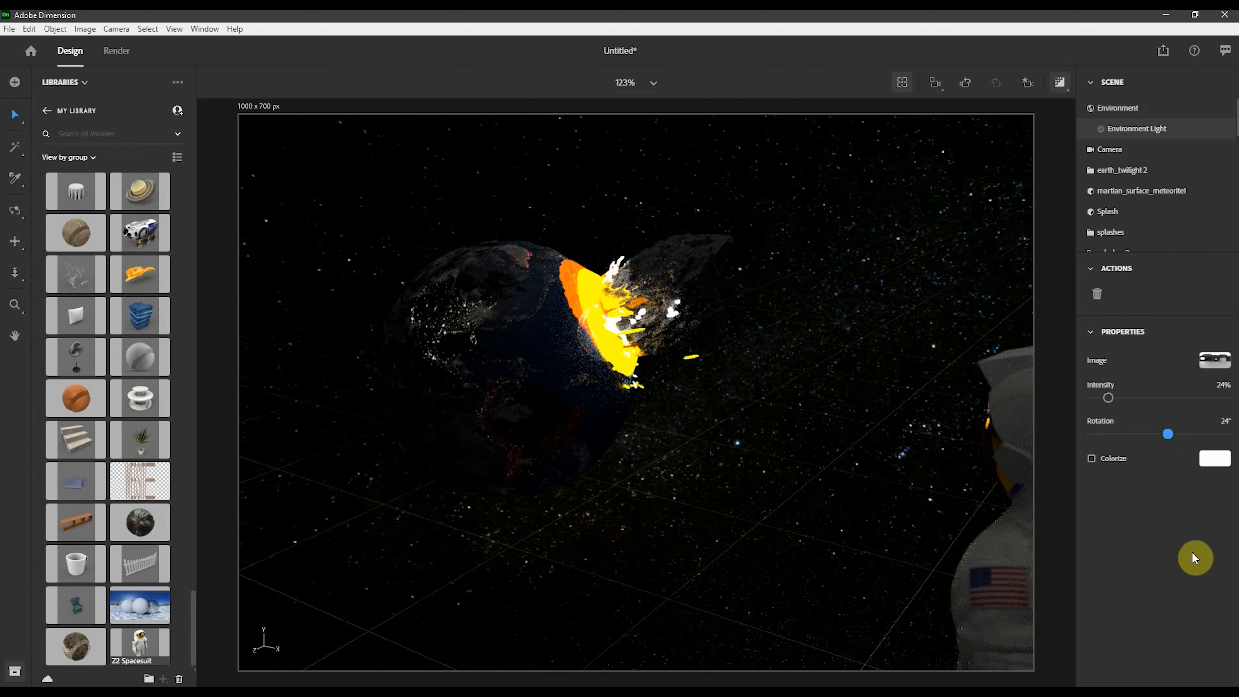
# - Add a sphere from the starter assets and apply the Glowing material to it
pyautogui.click(1059, 87)
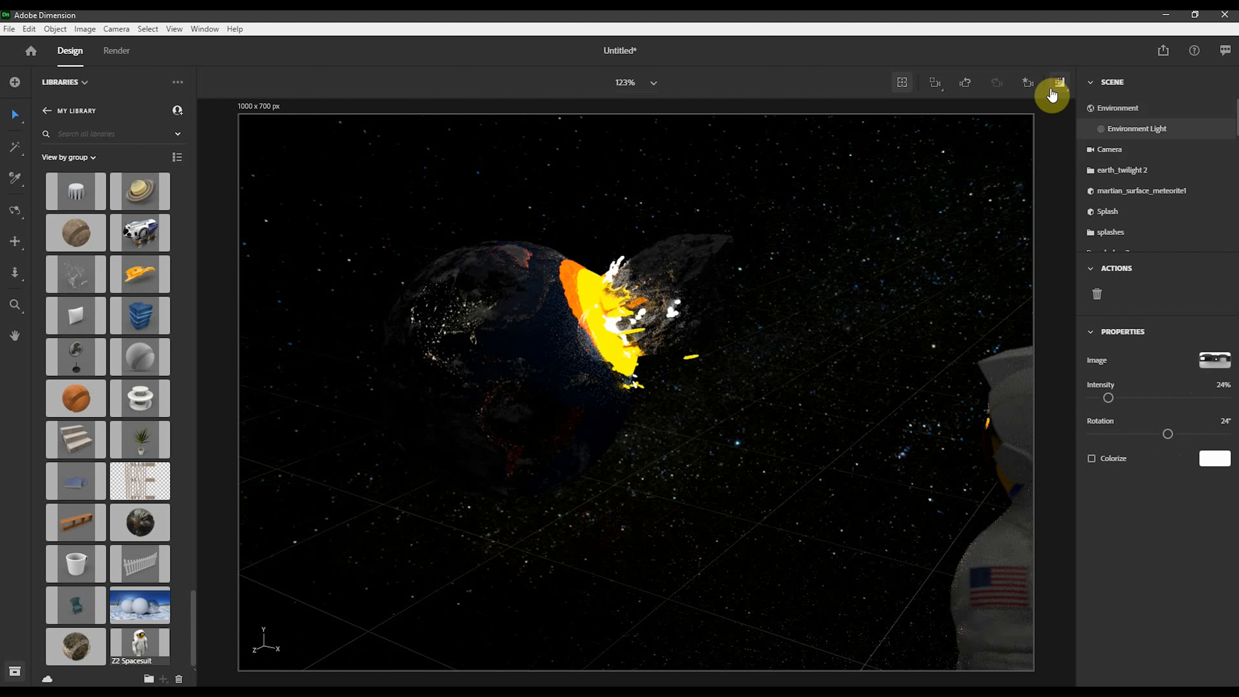
pyautogui.click(1028, 83)
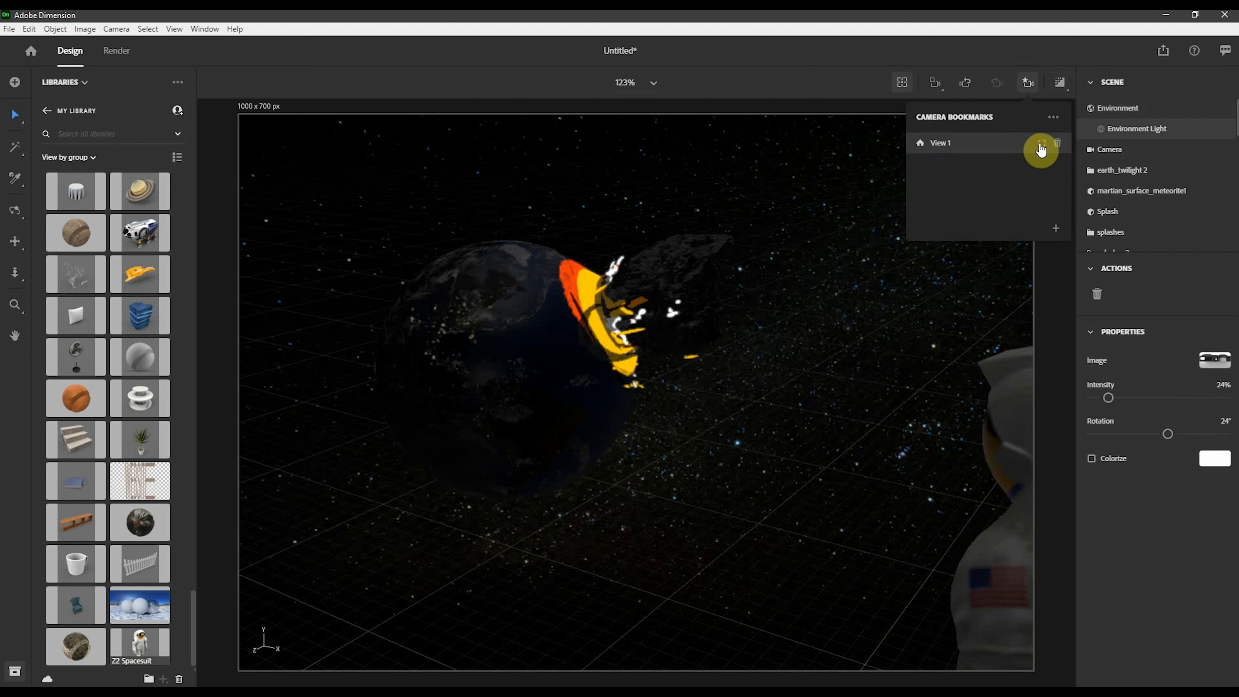
pyautogui.click(1058, 349)
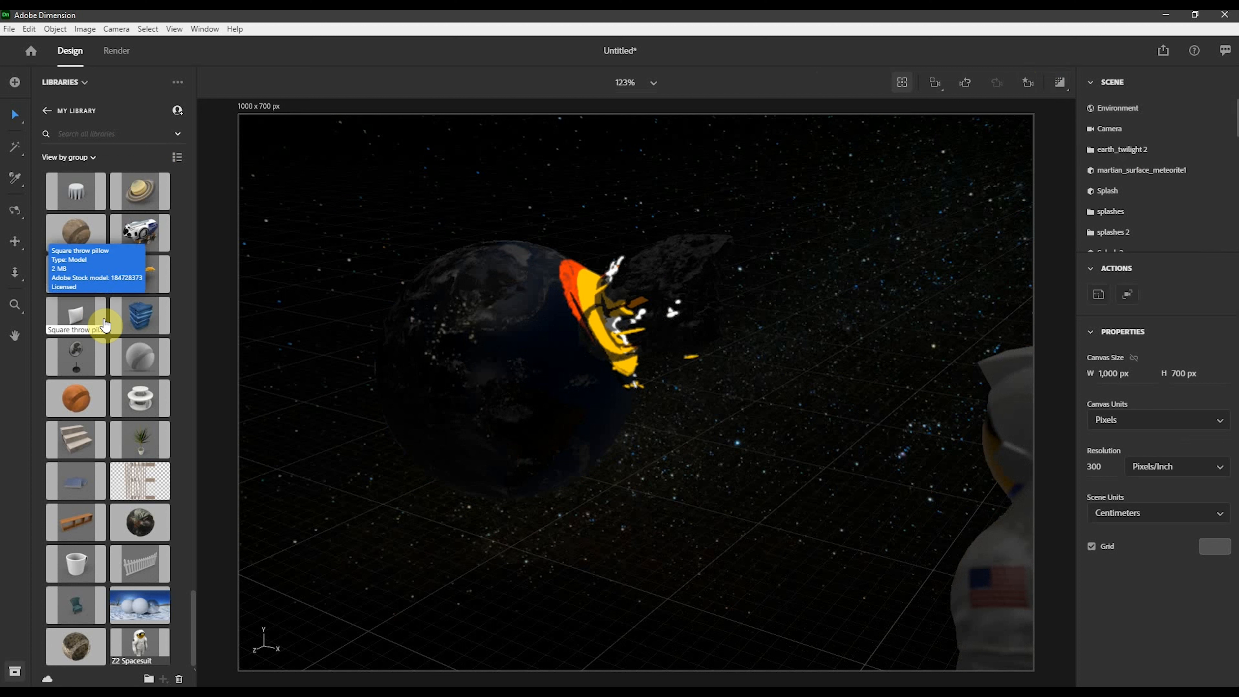
pyautogui.scroll(10, 100, 323)
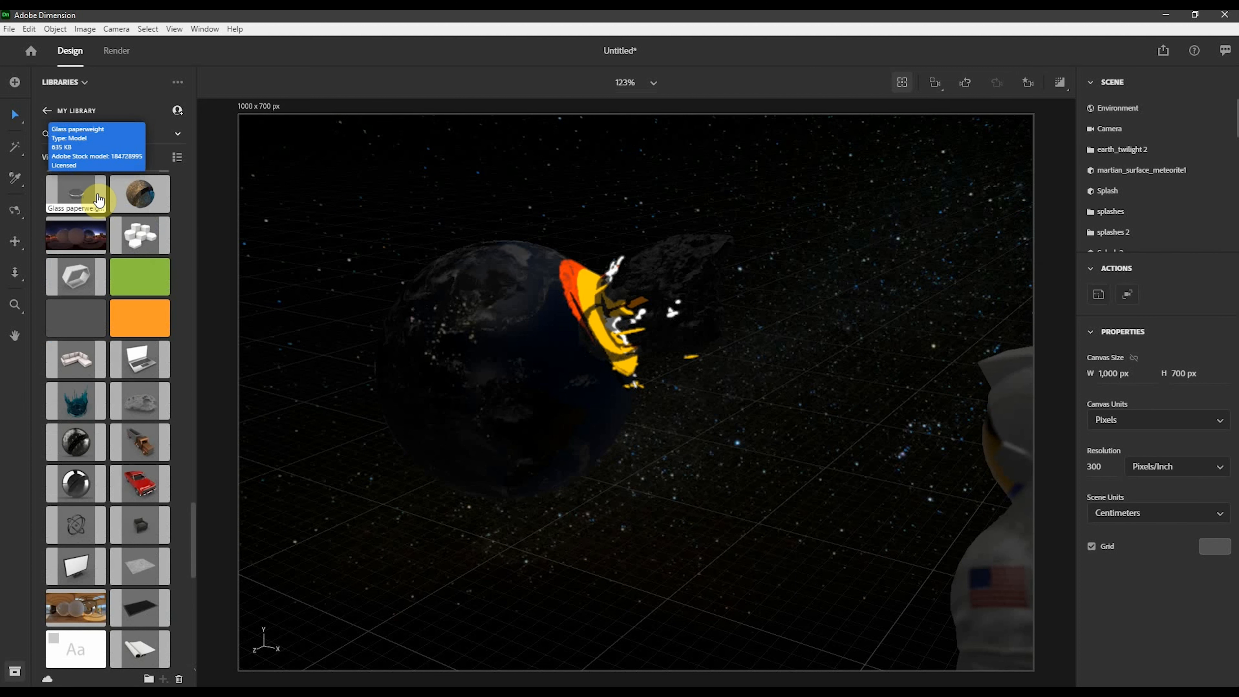
pyautogui.click(71, 86)
pyautogui.click(74, 111)
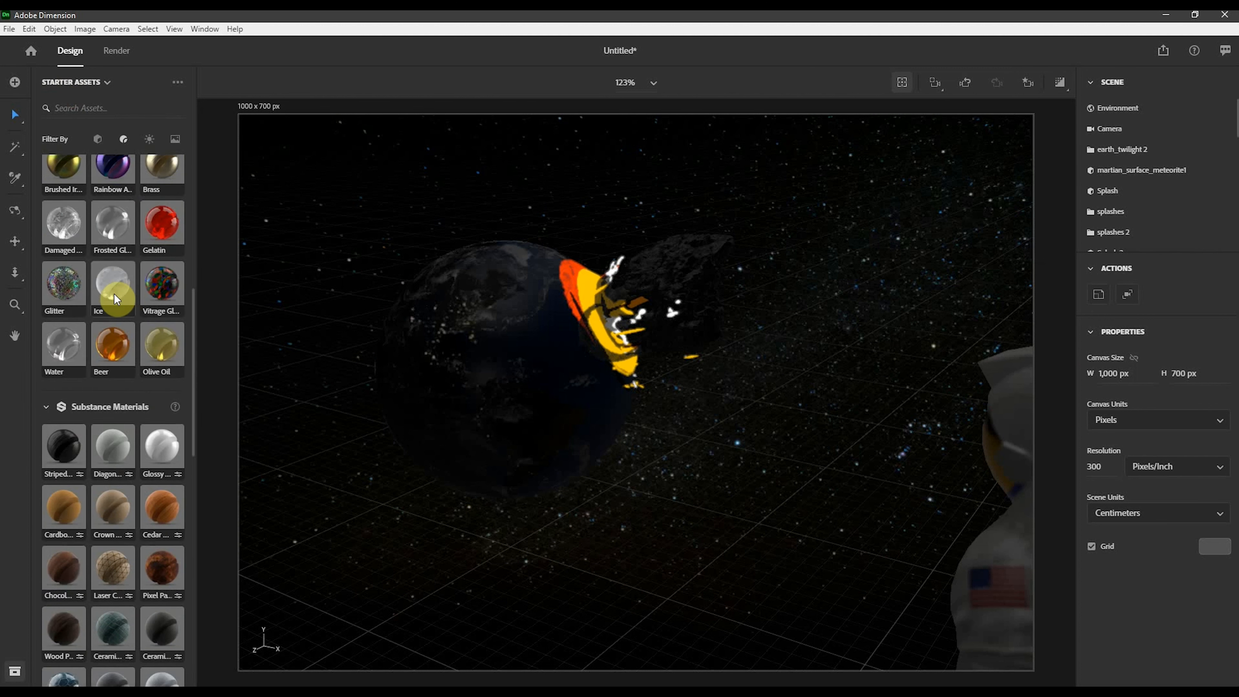
pyautogui.scroll(5, 113, 294)
pyautogui.click(97, 138)
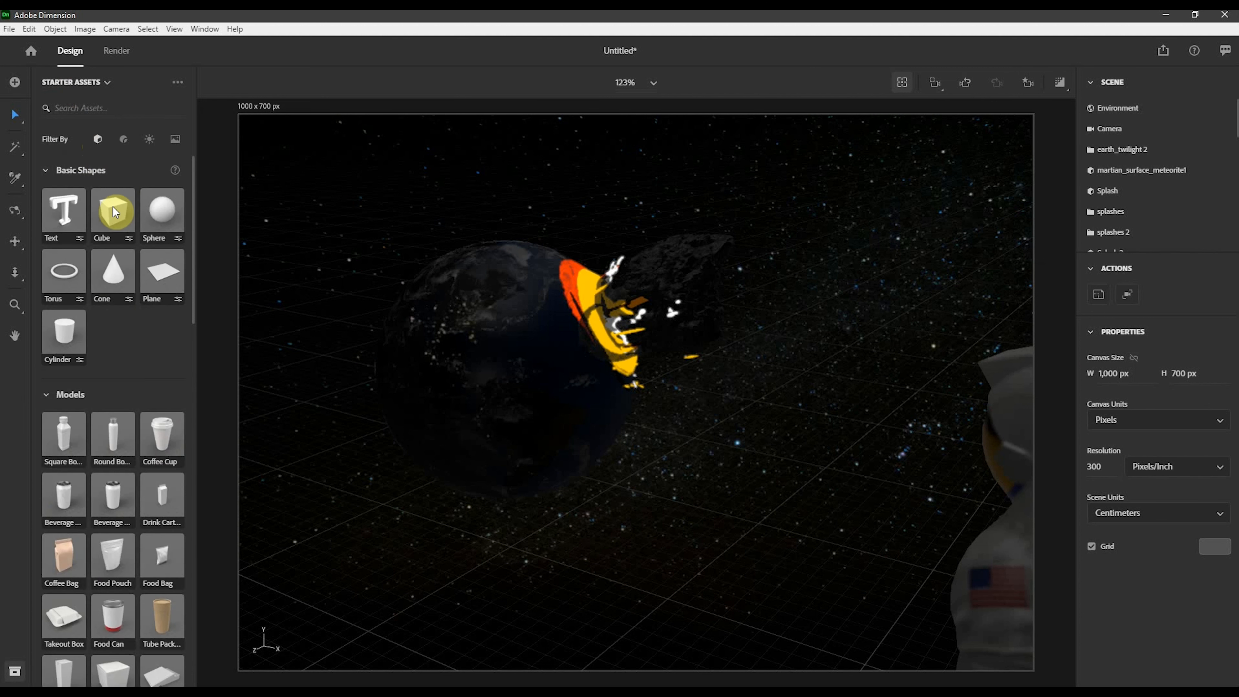
pyautogui.moveTo(140, 233); pyautogui.dragTo(333, 571)
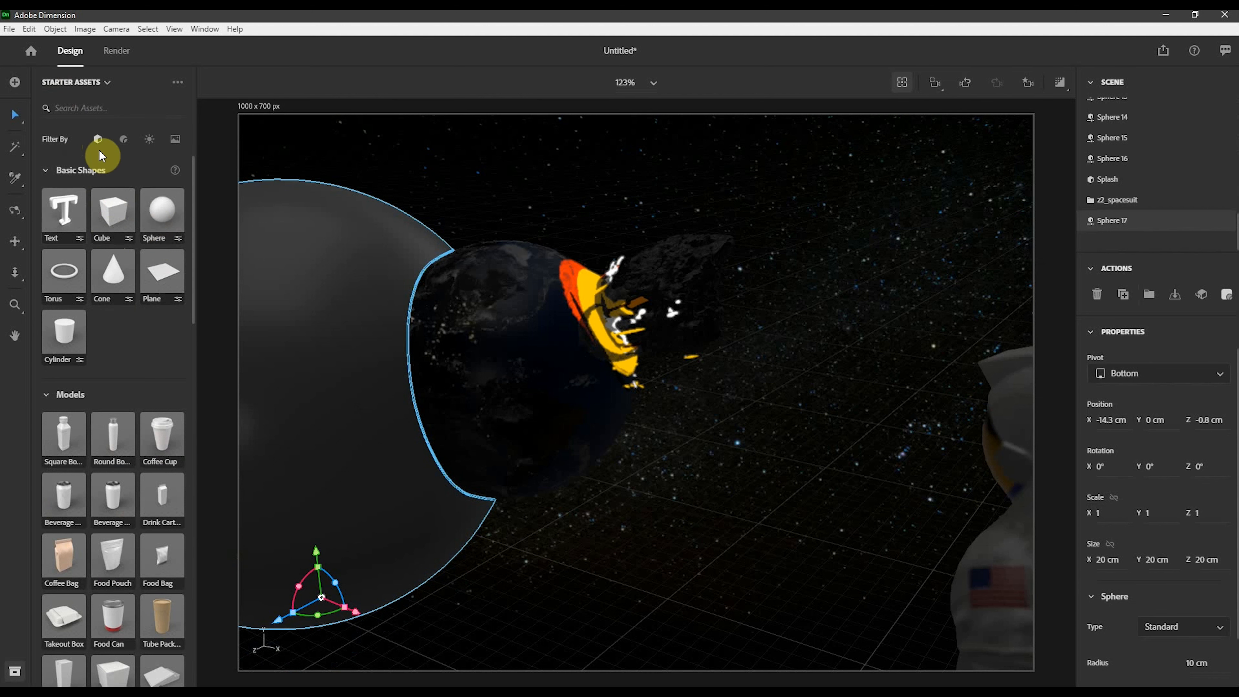
pyautogui.click(122, 143)
pyautogui.moveTo(108, 221); pyautogui.dragTo(336, 410)
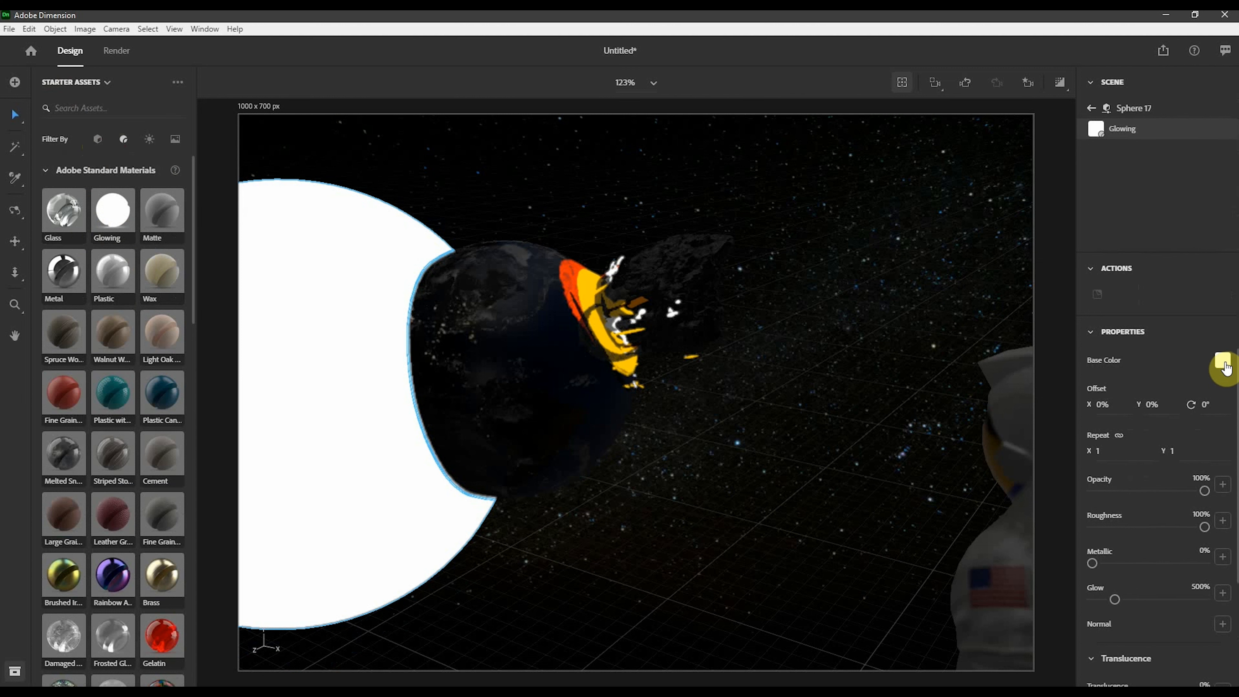
# - Move the glowing sphere to about Z 47.8 cm and return to the View 1 camera bookmark
pyautogui.scroll(-8, 747, 415)
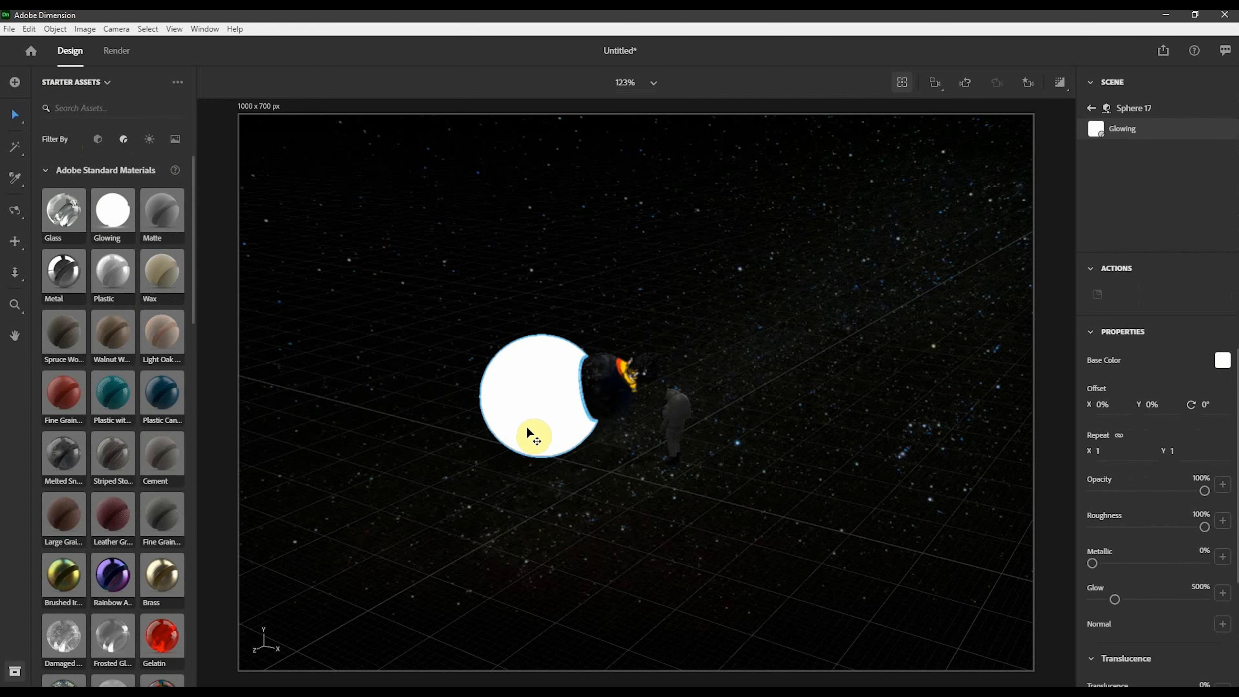
pyautogui.moveTo(514, 472); pyautogui.dragTo(258, 645)
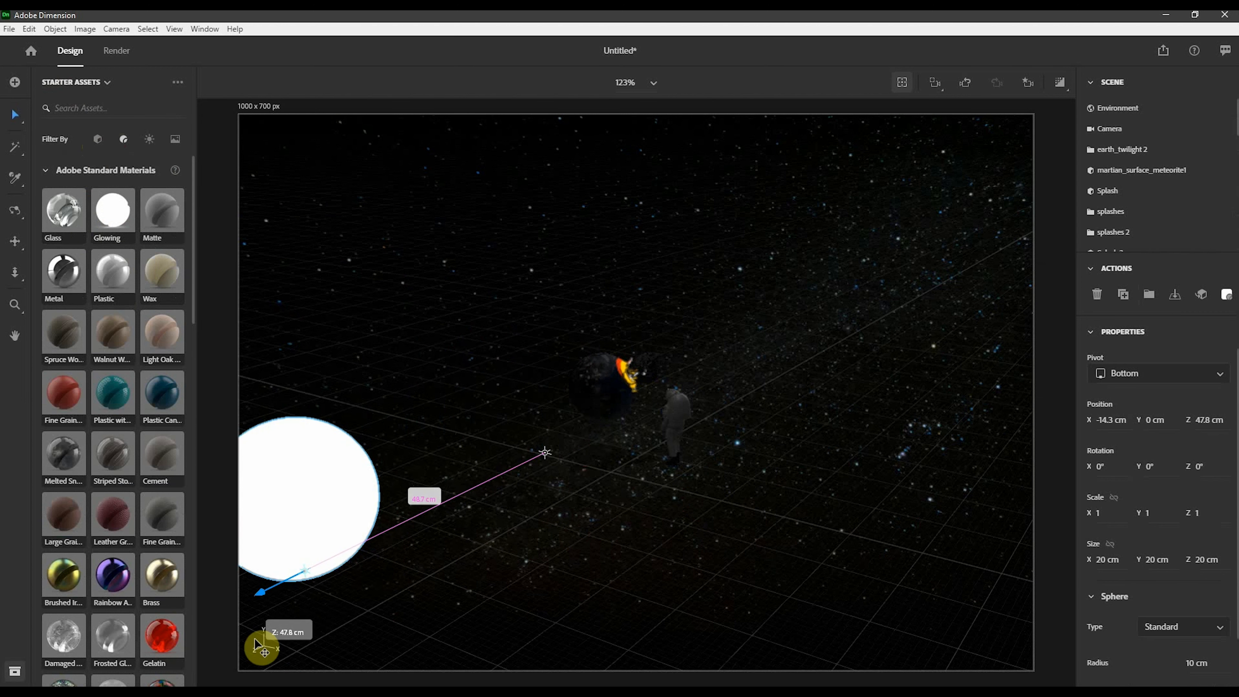
pyautogui.click(1036, 87)
pyautogui.click(965, 150)
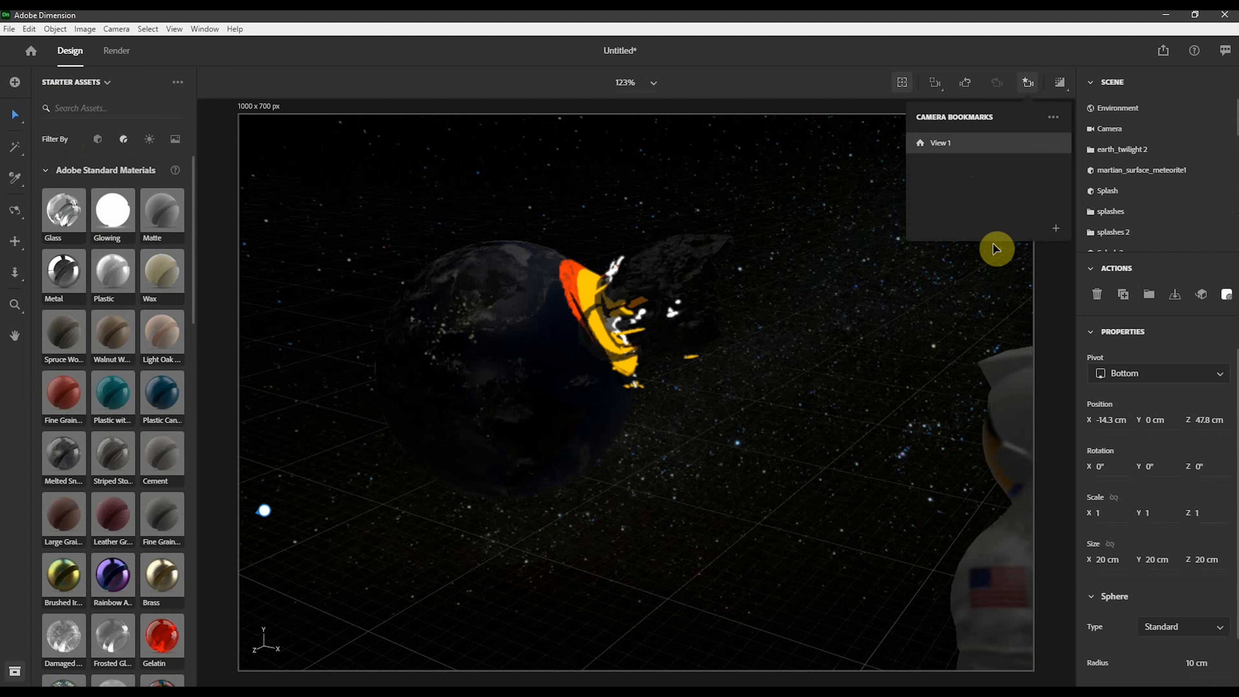
pyautogui.click(855, 110)
pyautogui.click(873, 109)
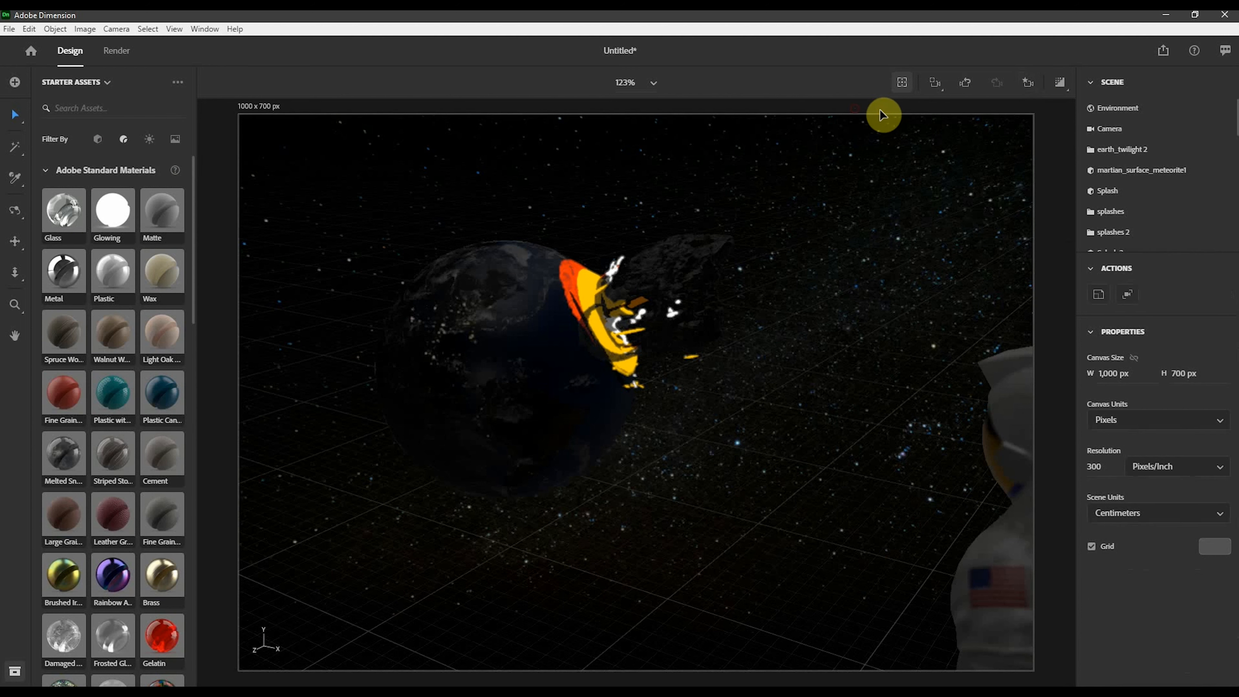
pyautogui.click(1059, 84)
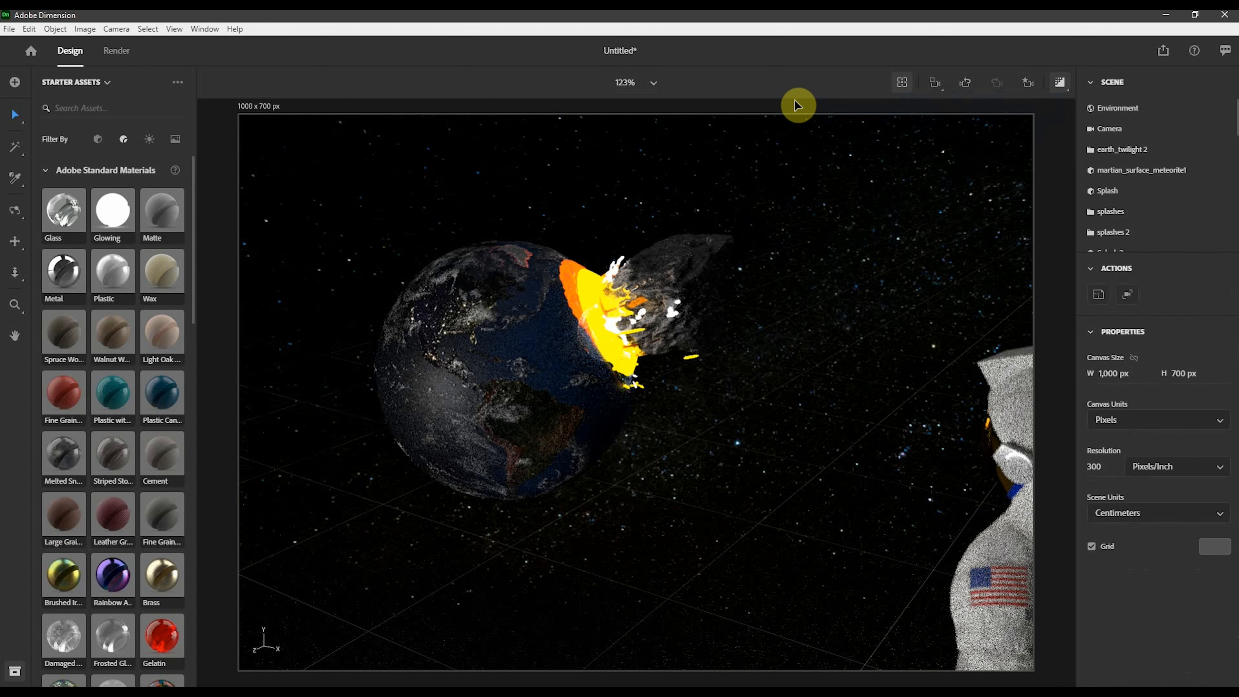
pyautogui.click(1118, 108)
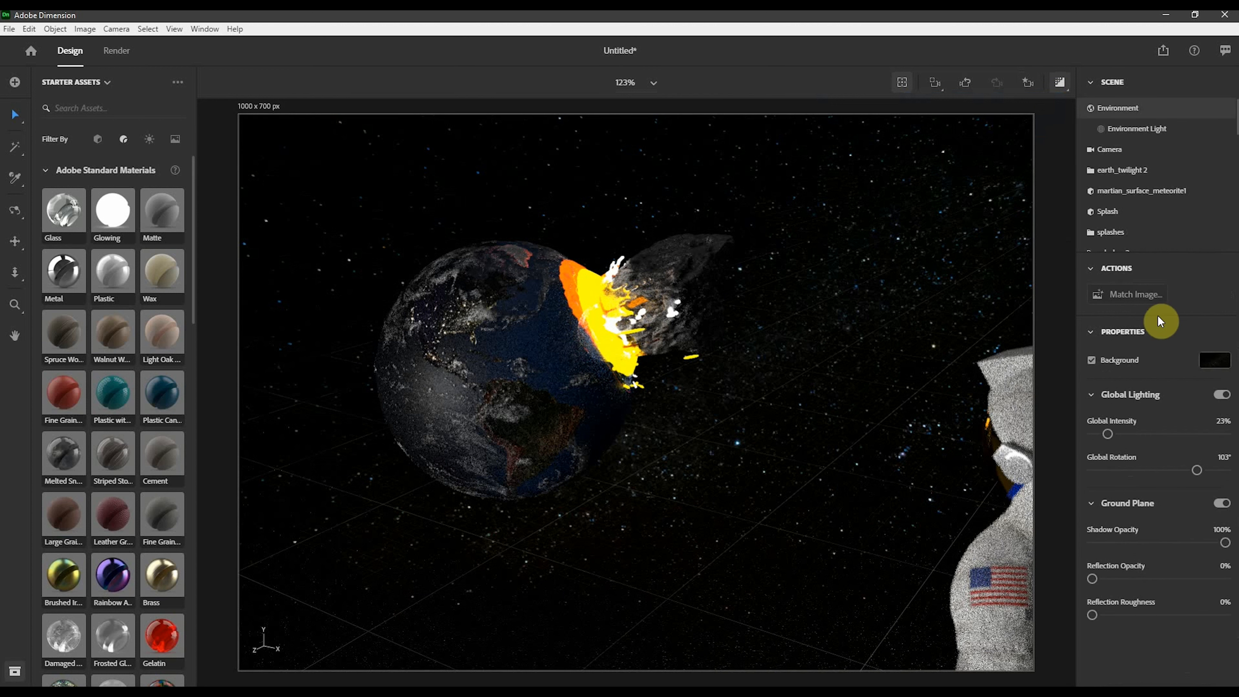
pyautogui.click(1206, 364)
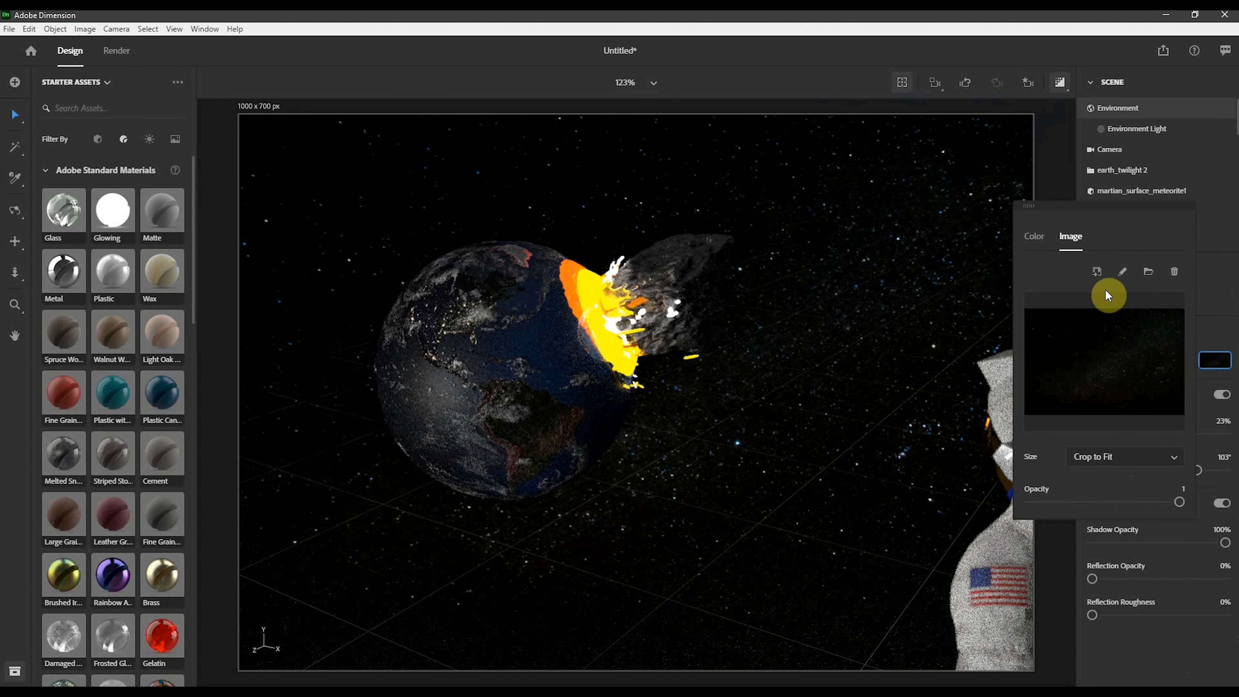
pyautogui.click(1041, 248)
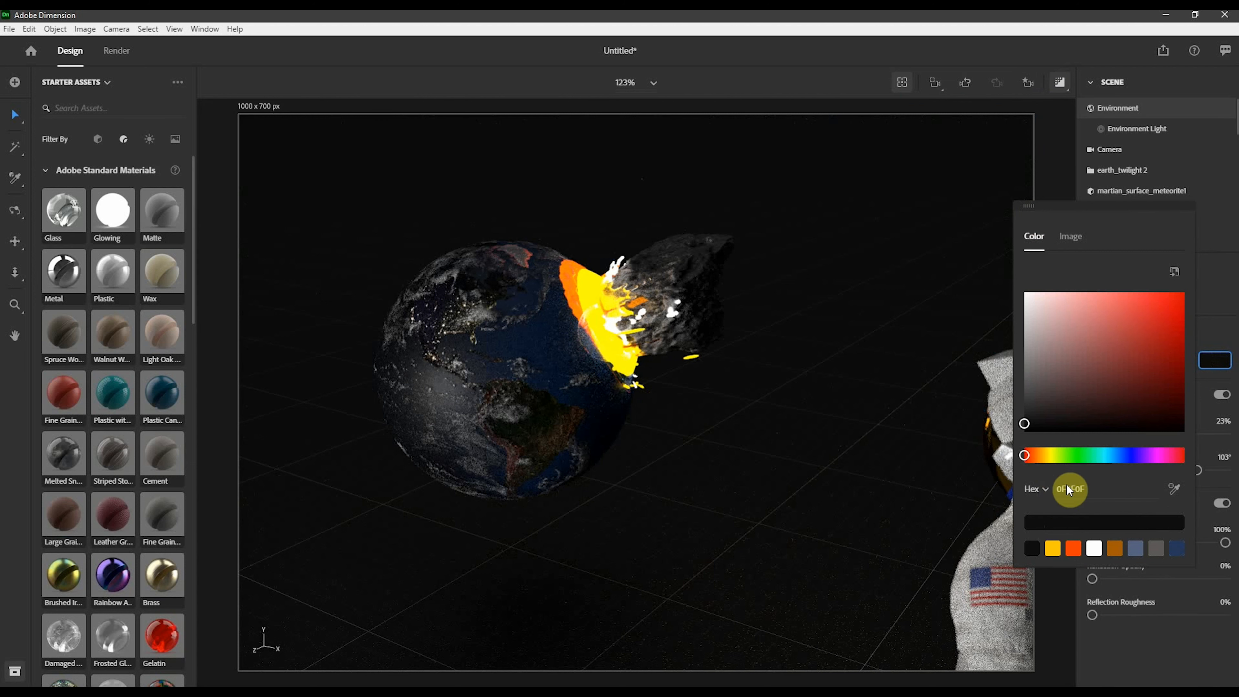
pyautogui.moveTo(1024, 424); pyautogui.dragTo(1024, 434)
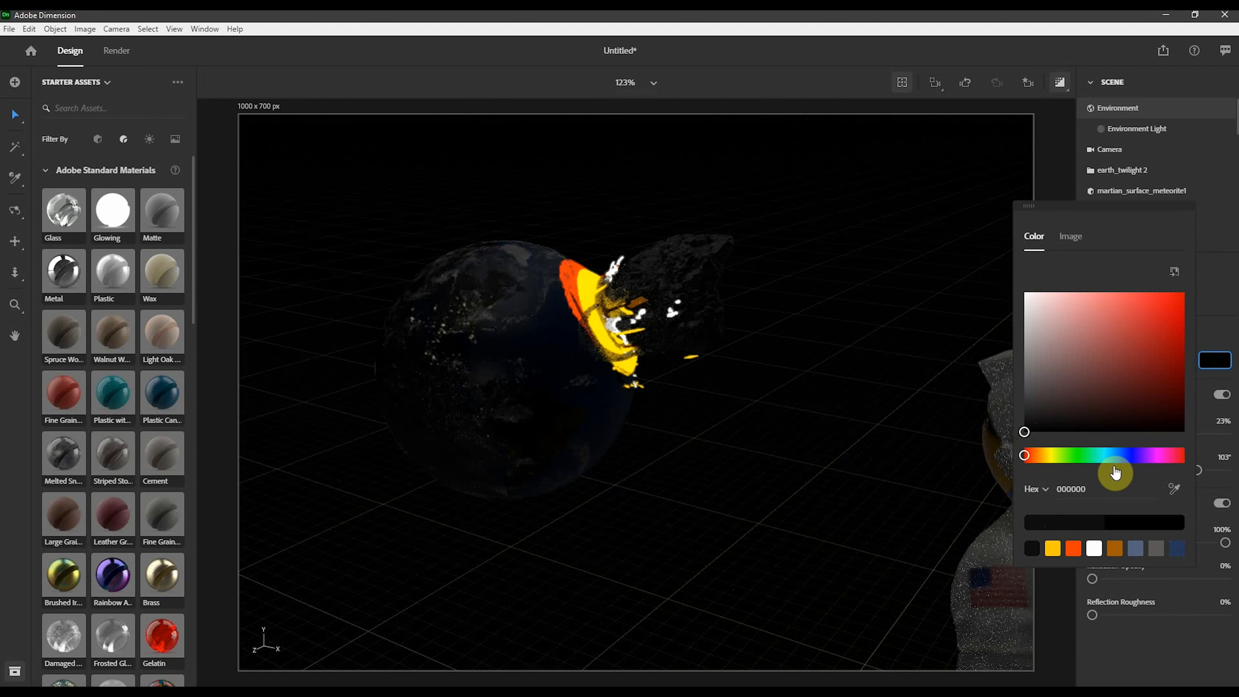
pyautogui.click(1218, 304)
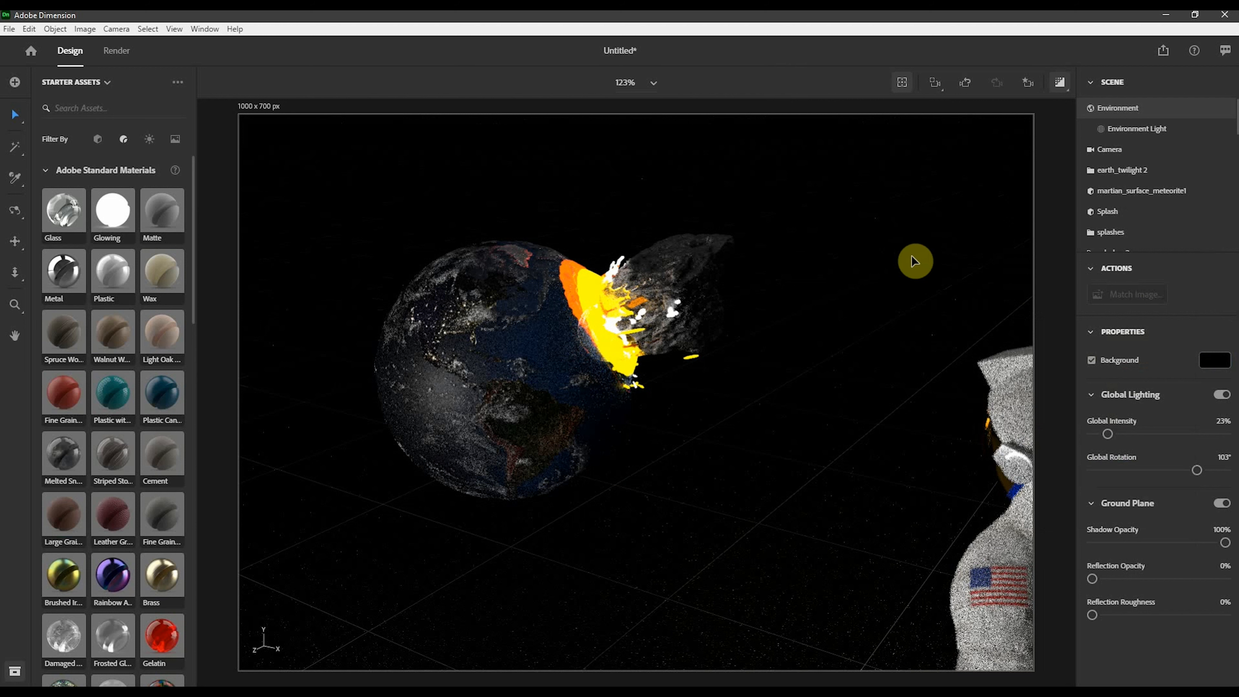
# - Restore the image background and set its size to Scale to Fit
pyautogui.click(1209, 359)
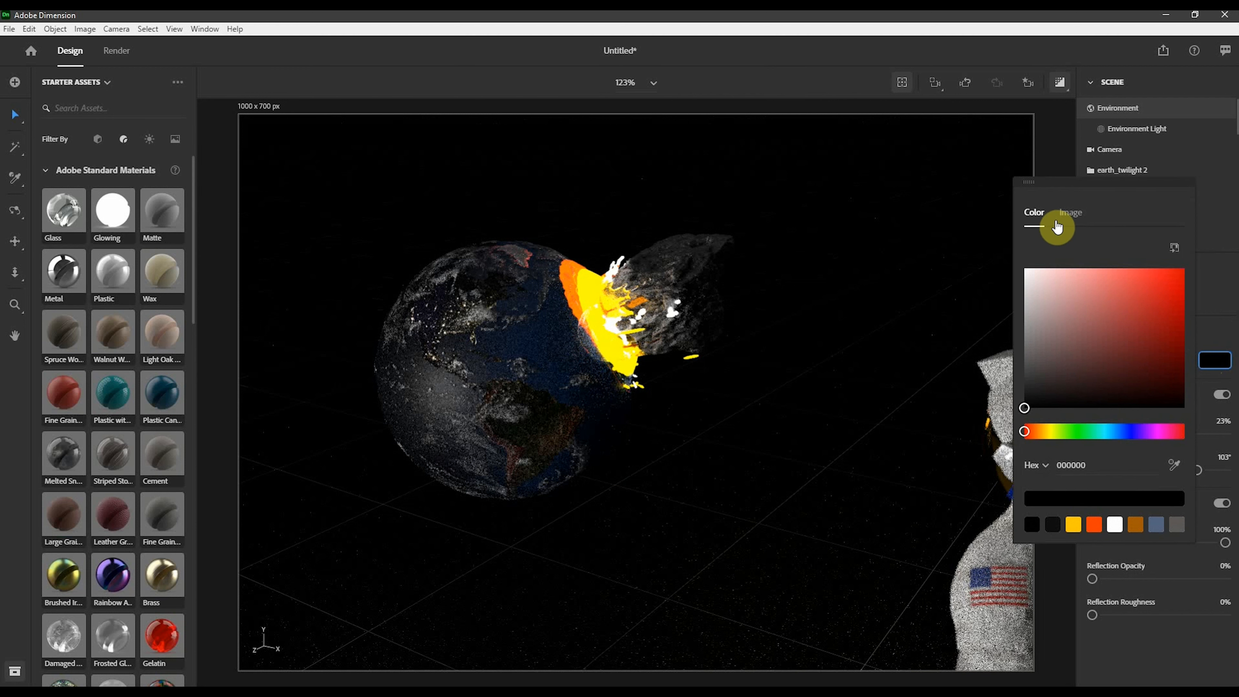
pyautogui.click(1070, 215)
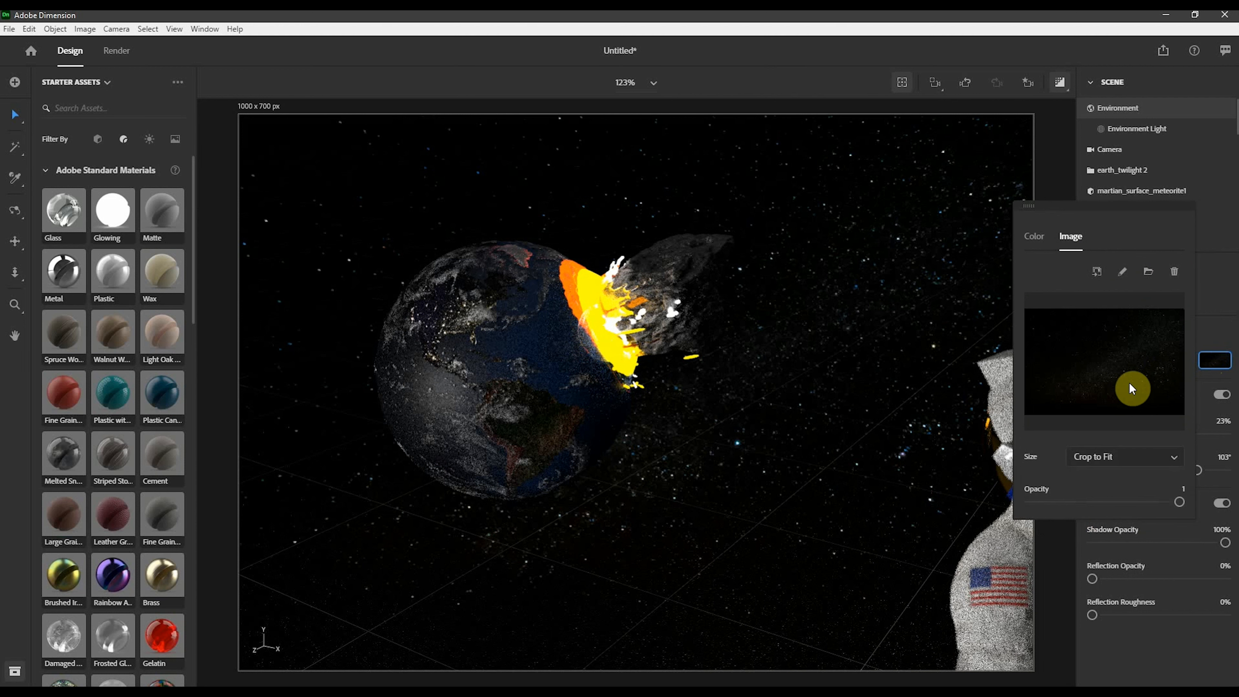
pyautogui.click(1106, 458)
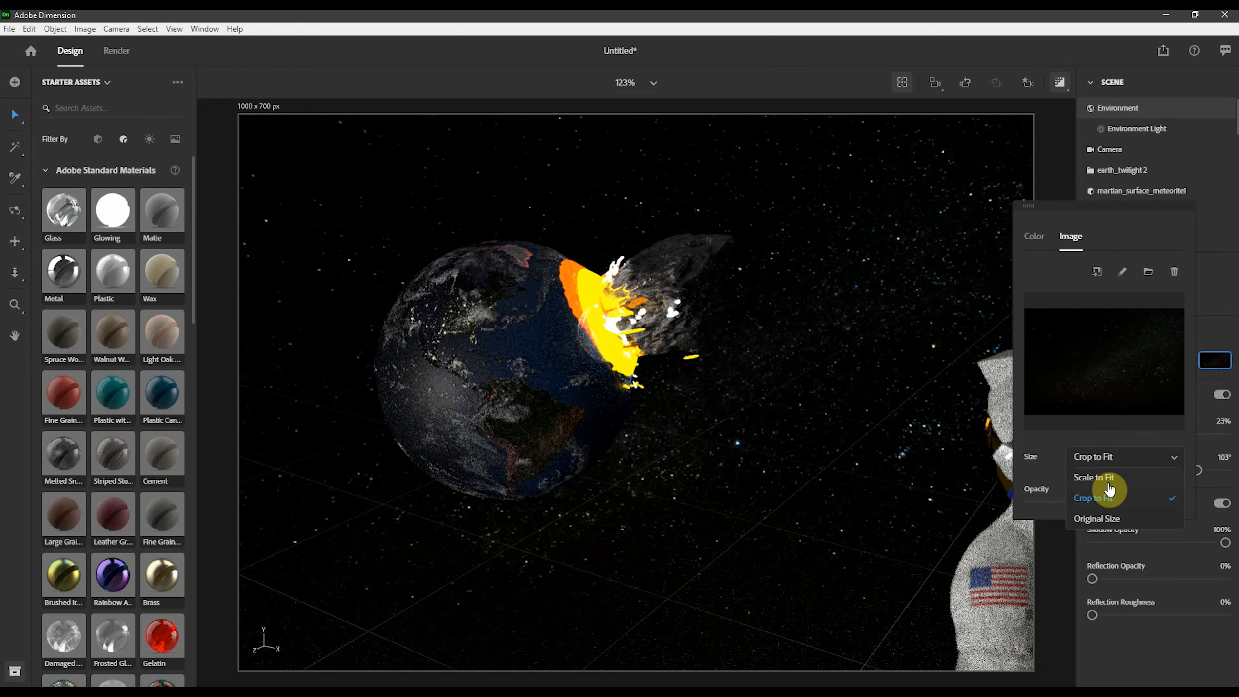
pyautogui.click(1099, 518)
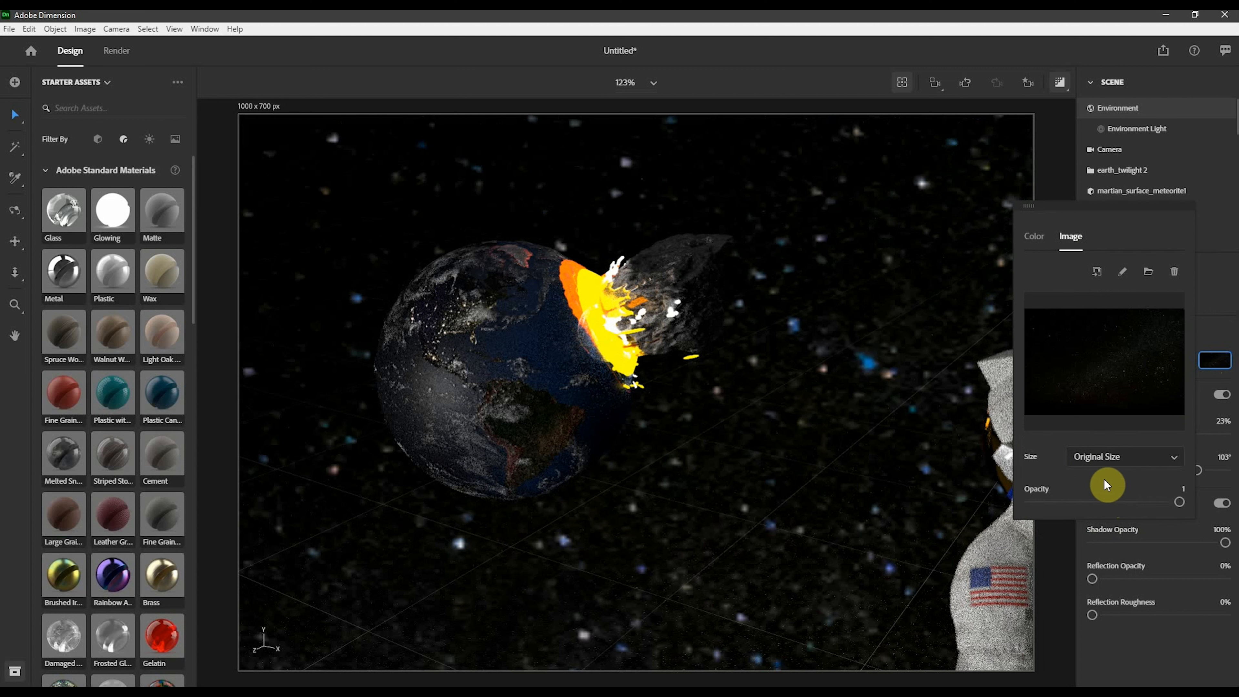
pyautogui.click(1094, 459)
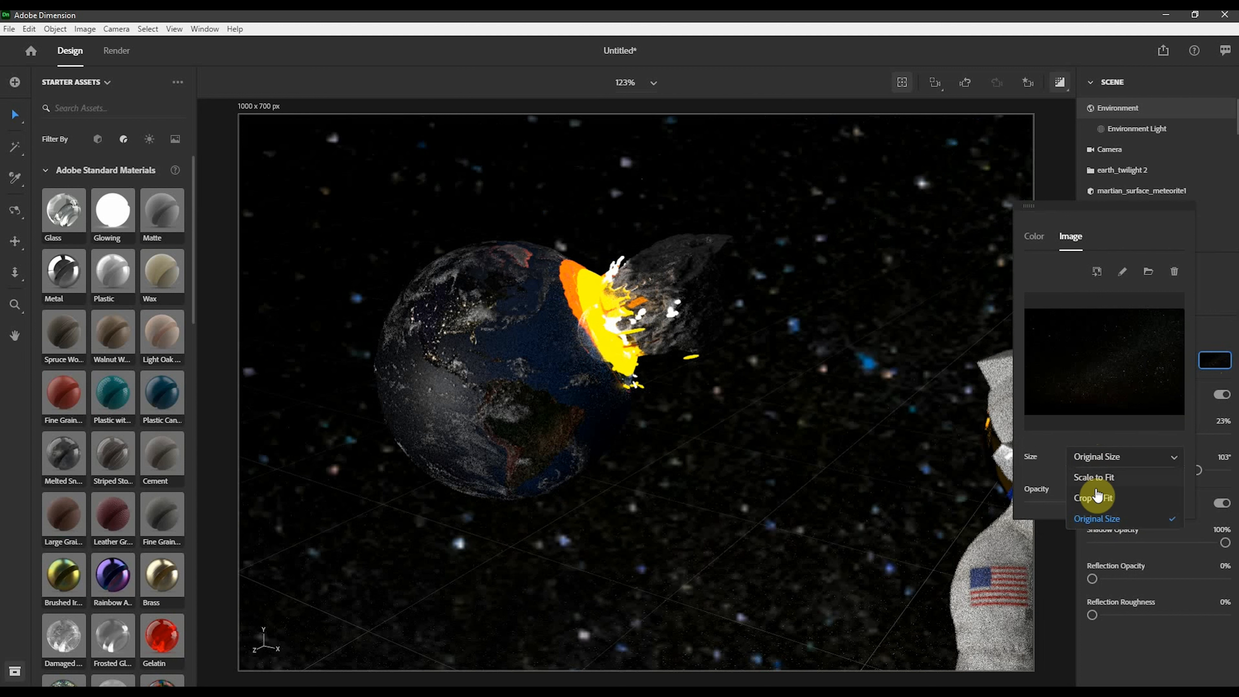
pyautogui.click(1096, 498)
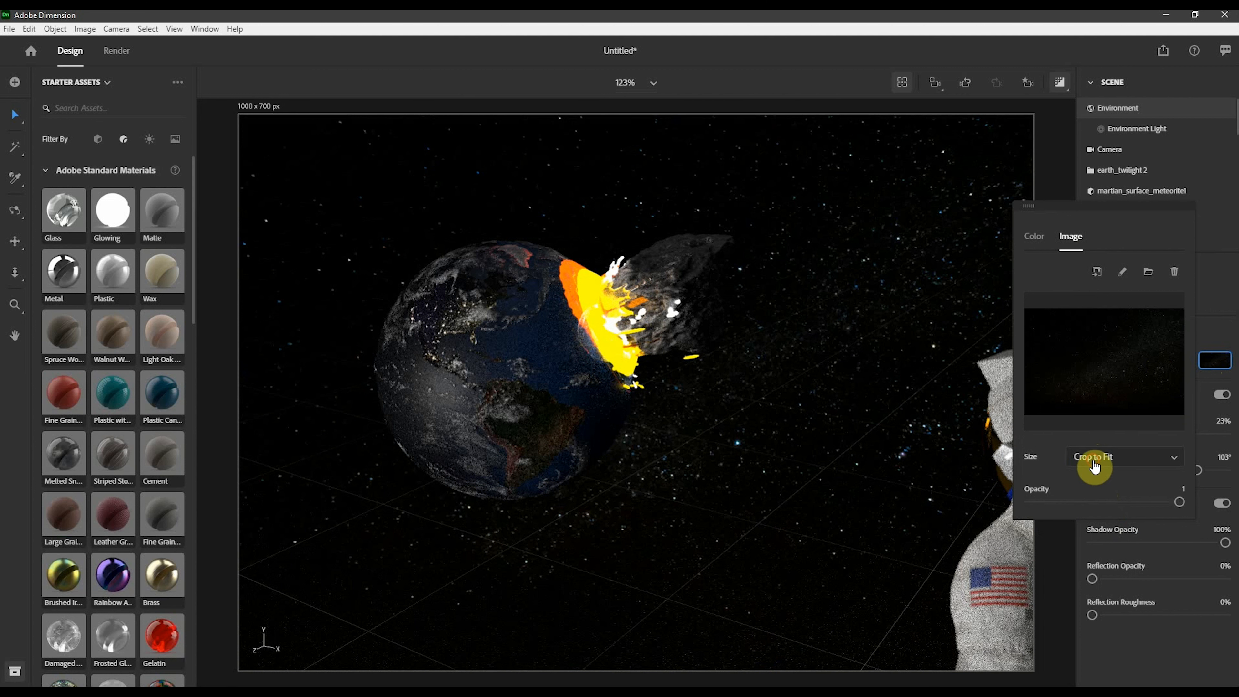
pyautogui.click(1096, 467)
pyautogui.click(1101, 481)
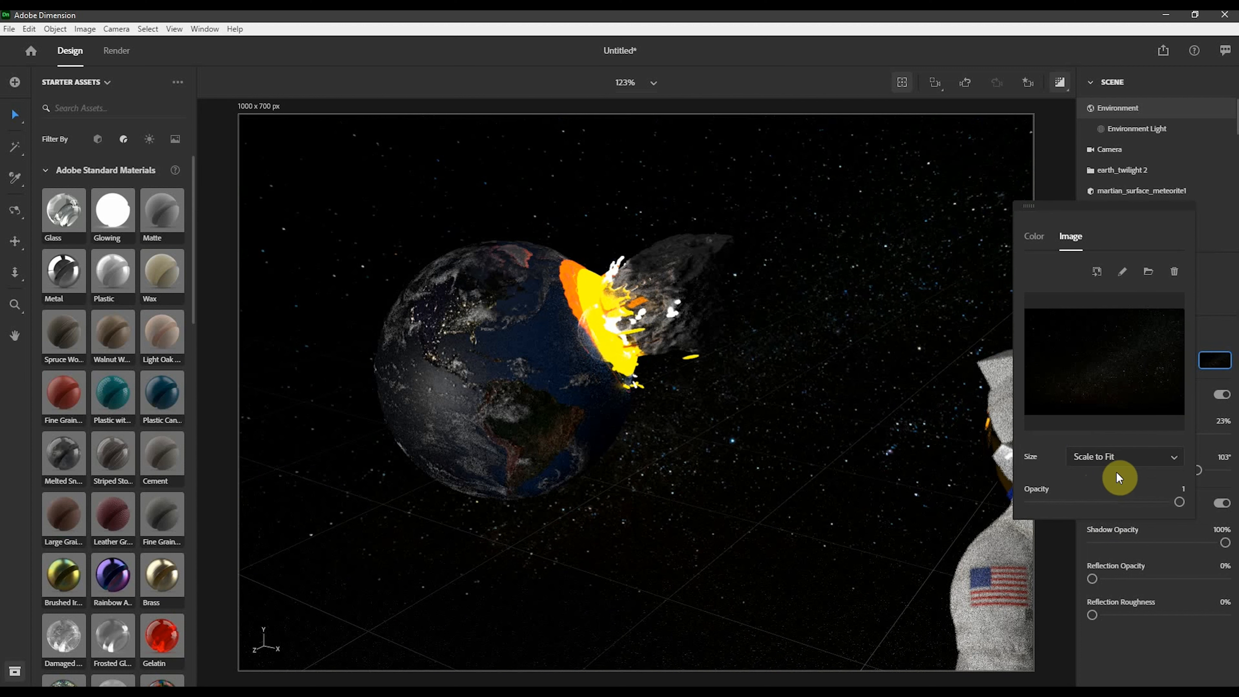
# - Set the background image opacity to 0.39
pyautogui.click(1109, 501)
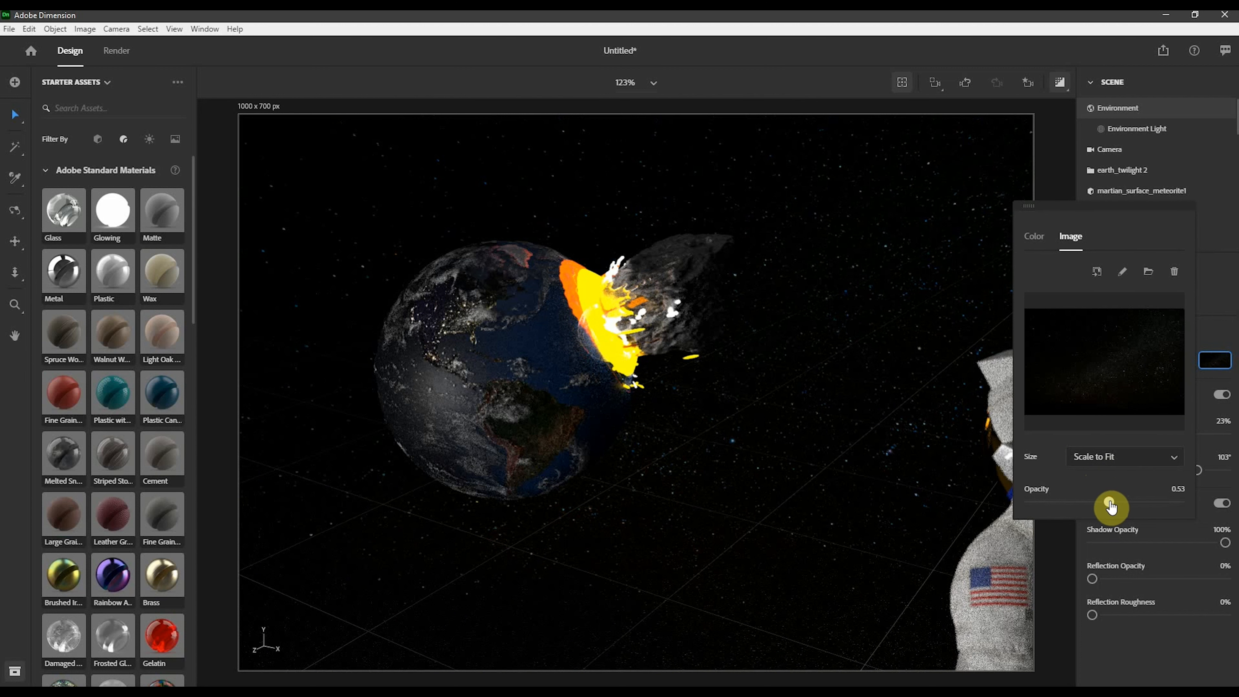
pyautogui.click(1075, 501)
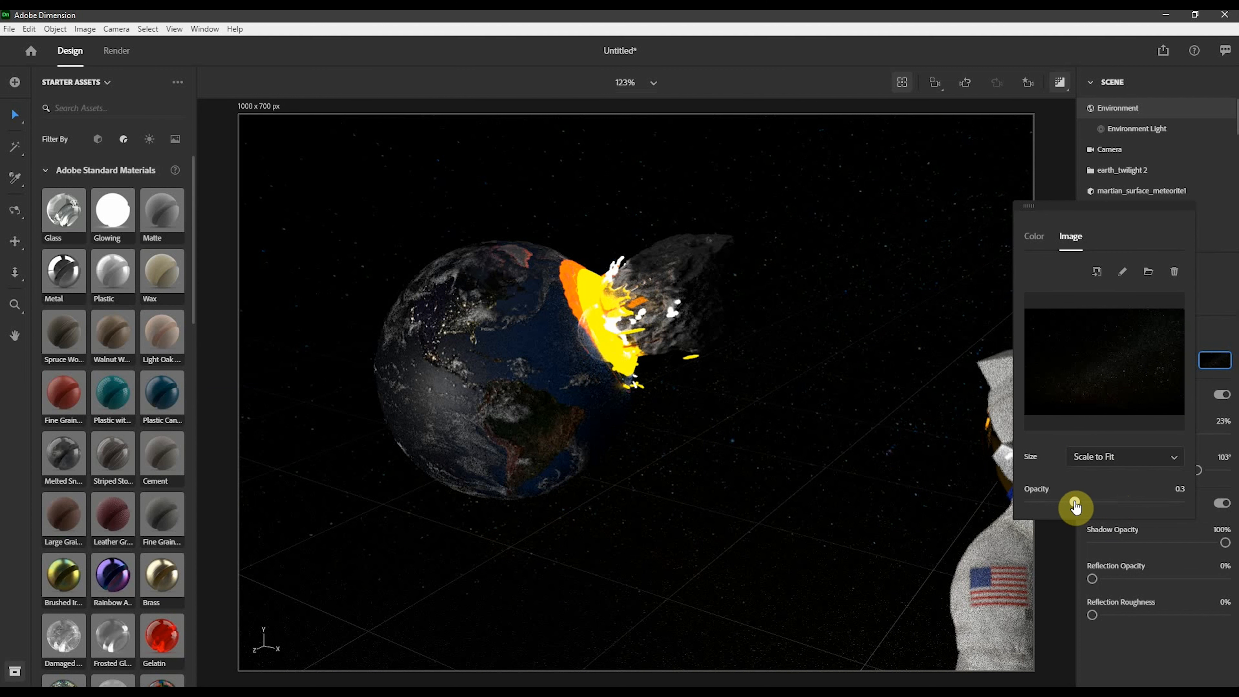
pyautogui.click(1060, 502)
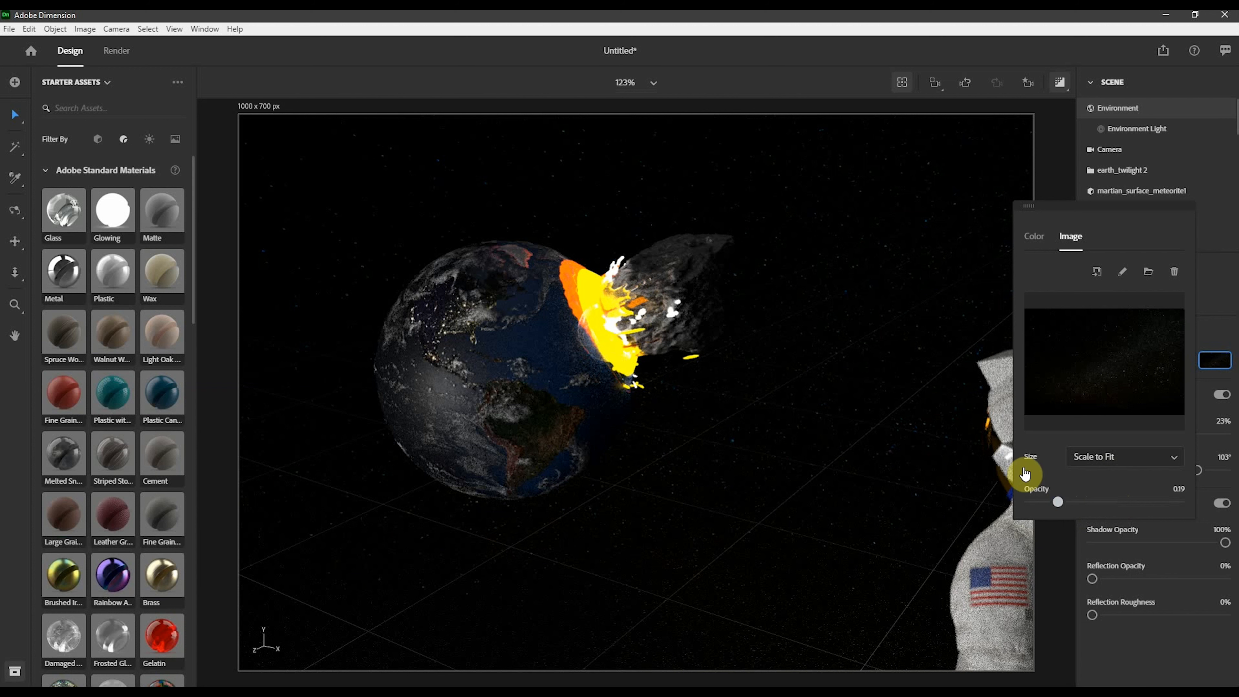
pyautogui.click(915, 193)
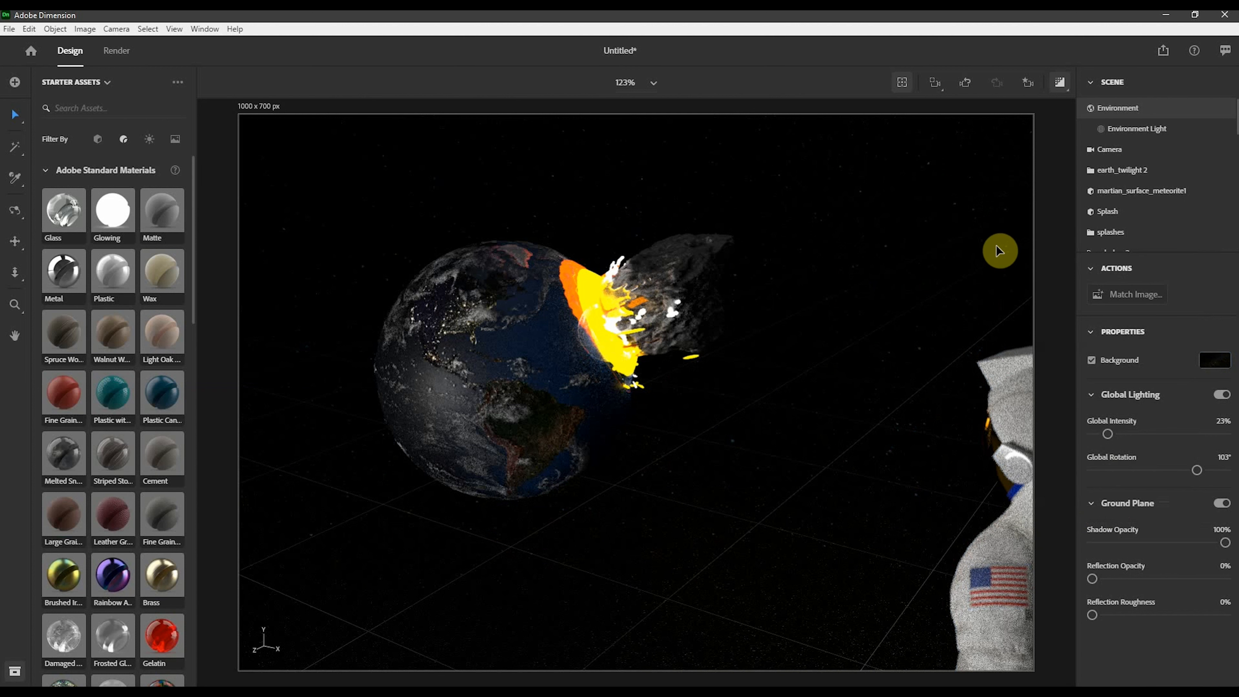